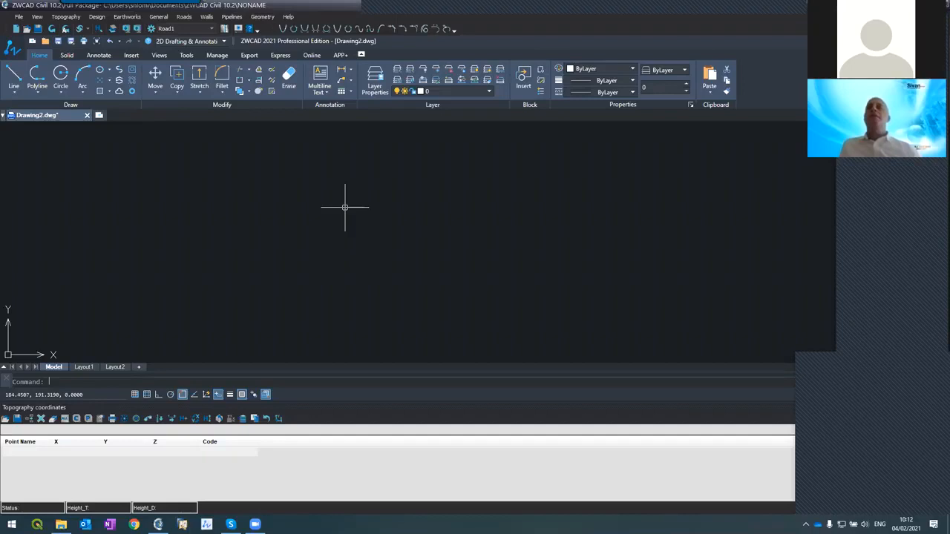
# - Open the recent project C:\Projects\Day 2\P2\P2 without saving changes to the NONAME project
pyautogui.click(19, 17)
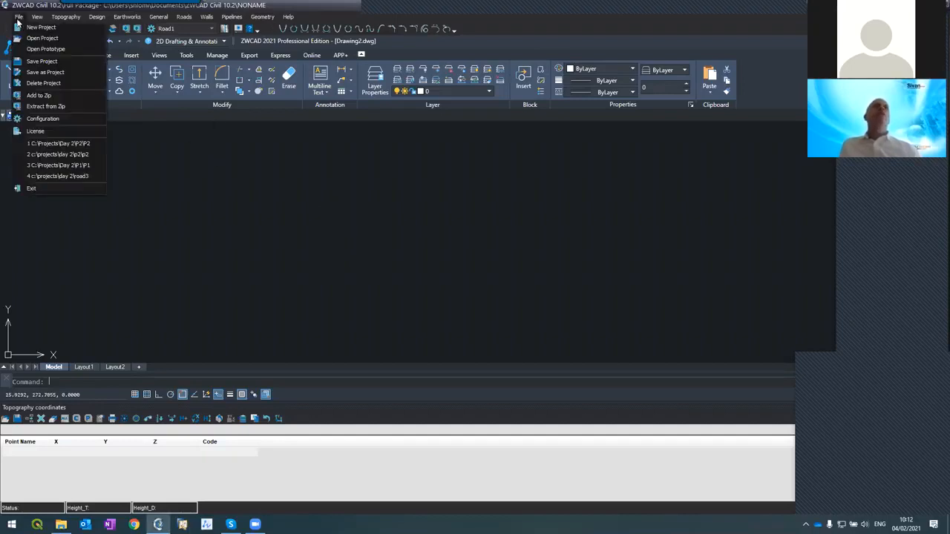
pyautogui.click(39, 142)
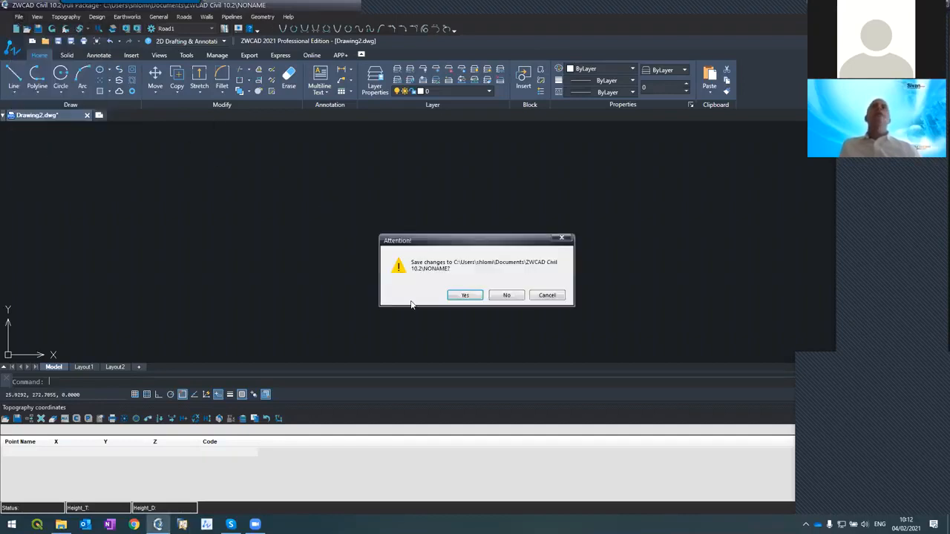
pyautogui.click(506, 295)
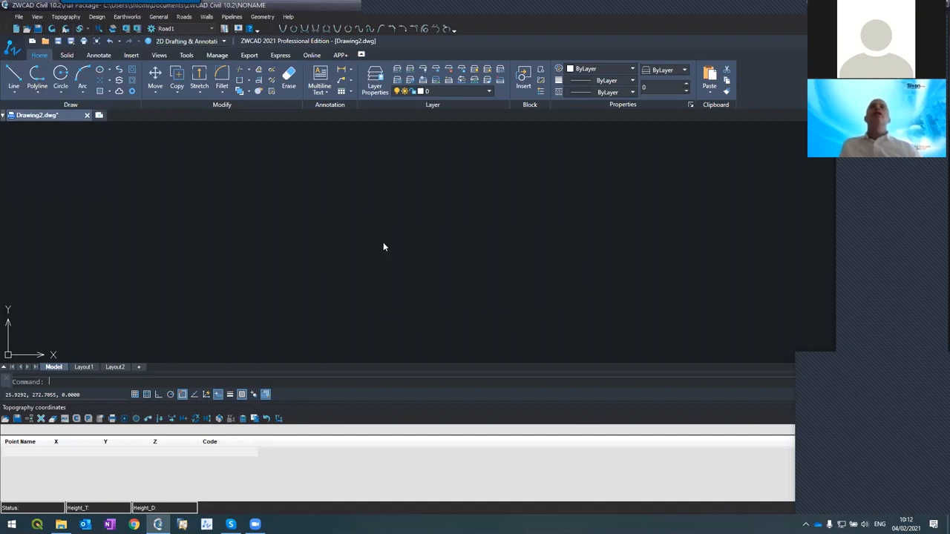
pyautogui.click(504, 247)
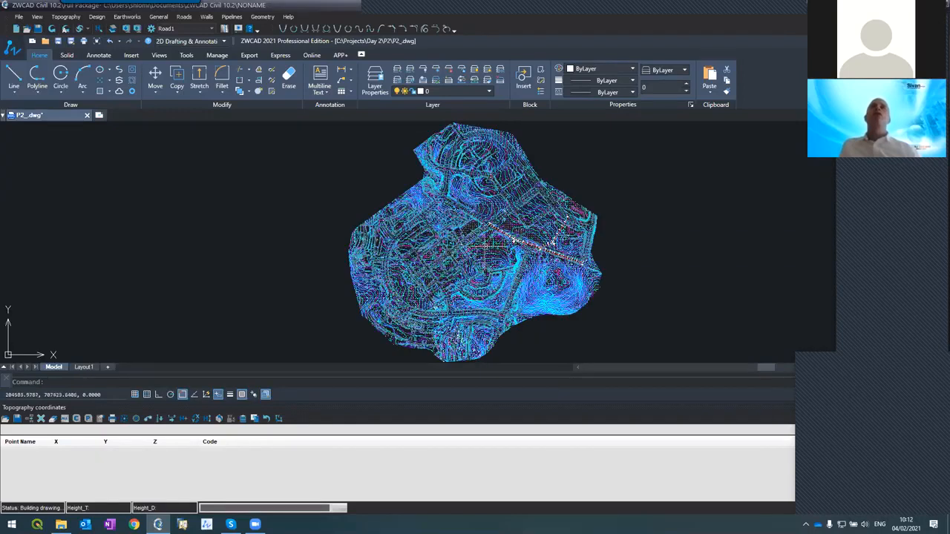
# - Examine the X, Y and Z values of the first four points in the topography coordinates table
pyautogui.scroll(4, 504, 257)
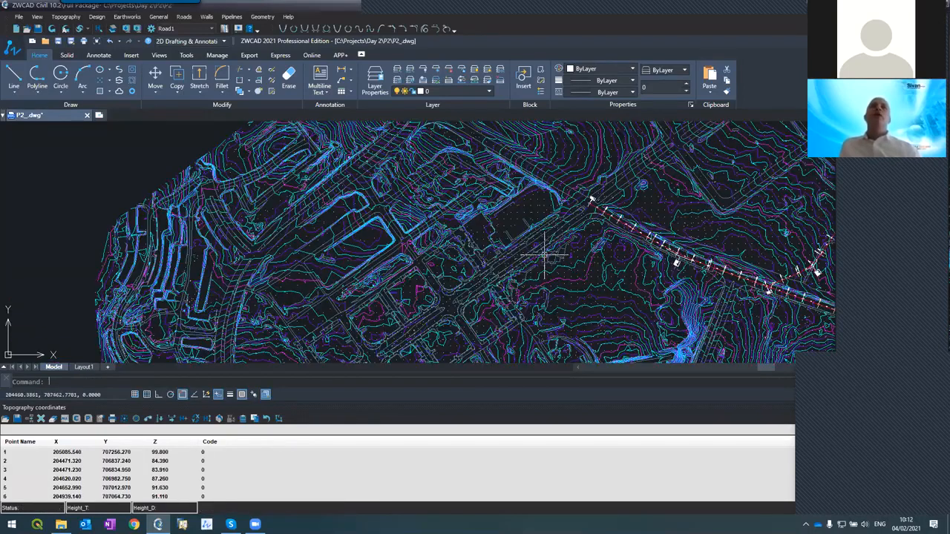
pyautogui.scroll(-4, 502, 218)
pyautogui.click(167, 461)
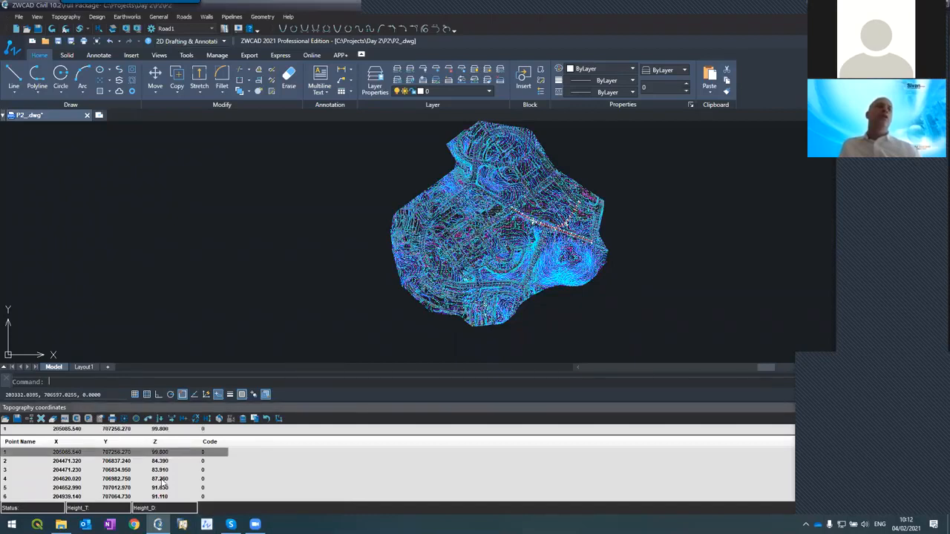
pyautogui.click(161, 479)
pyautogui.click(158, 453)
pyautogui.click(150, 470)
pyautogui.click(150, 462)
pyautogui.click(150, 454)
pyautogui.click(151, 461)
pyautogui.click(150, 453)
pyautogui.click(148, 462)
pyautogui.click(151, 479)
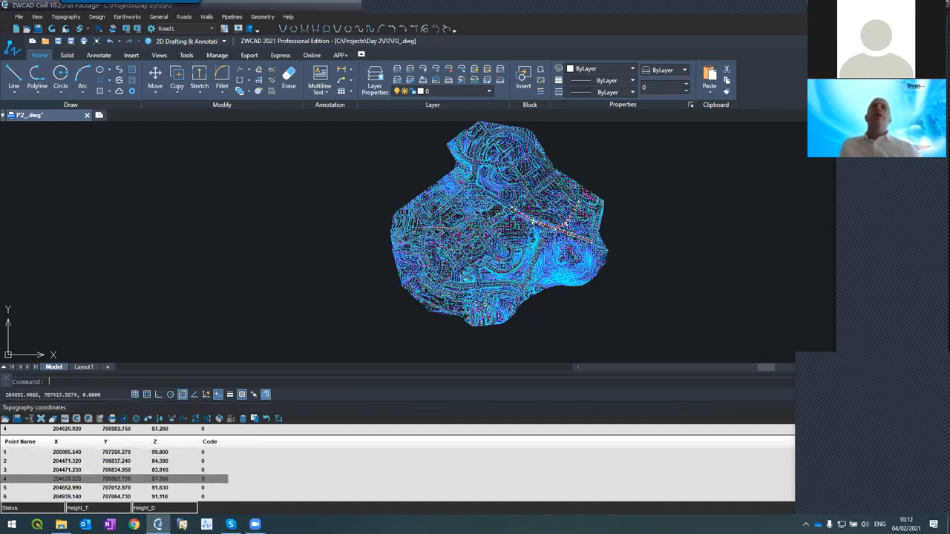
# - Inspect two breaklines near the western road by selecting them in the drawing, and clear the selection
pyautogui.scroll(2, 449, 229)
pyautogui.scroll(2, 451, 228)
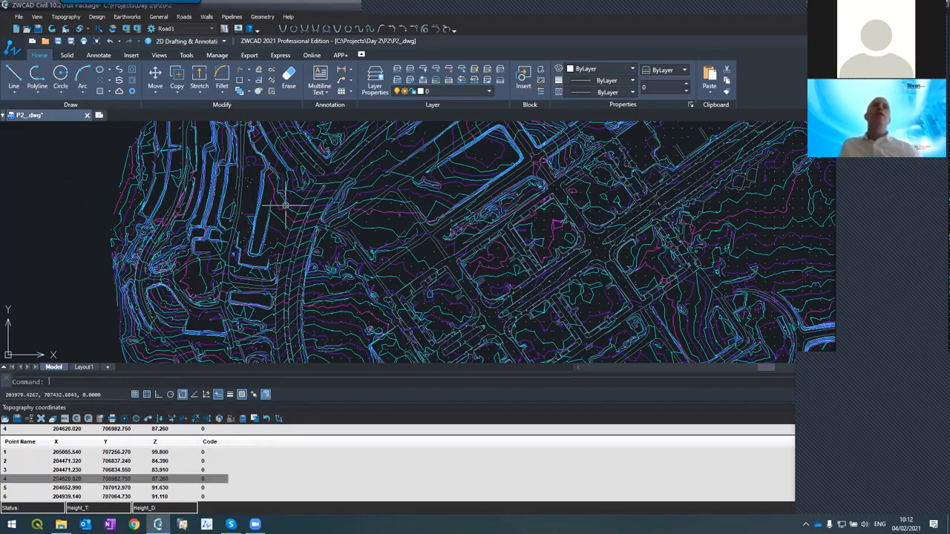
pyautogui.scroll(5, 285, 206)
pyautogui.click(326, 257)
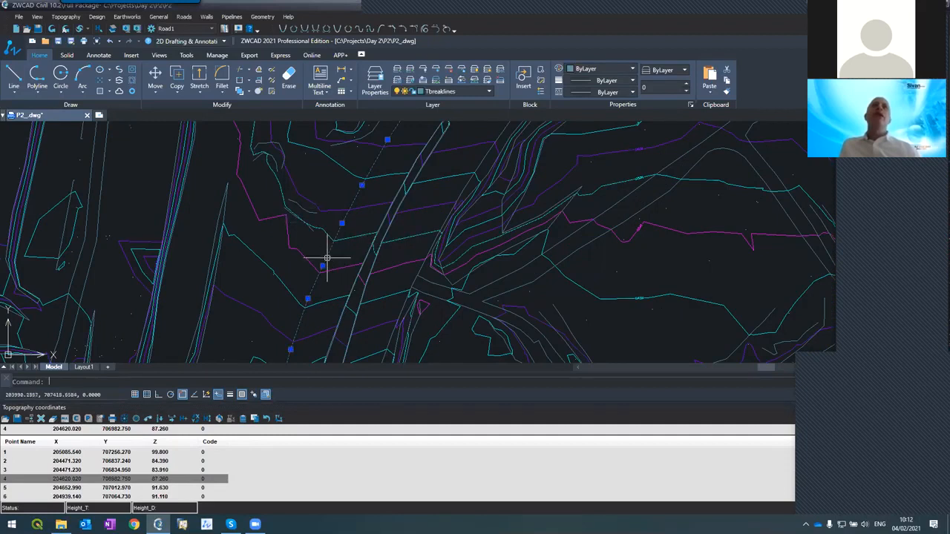
pyautogui.click(430, 296)
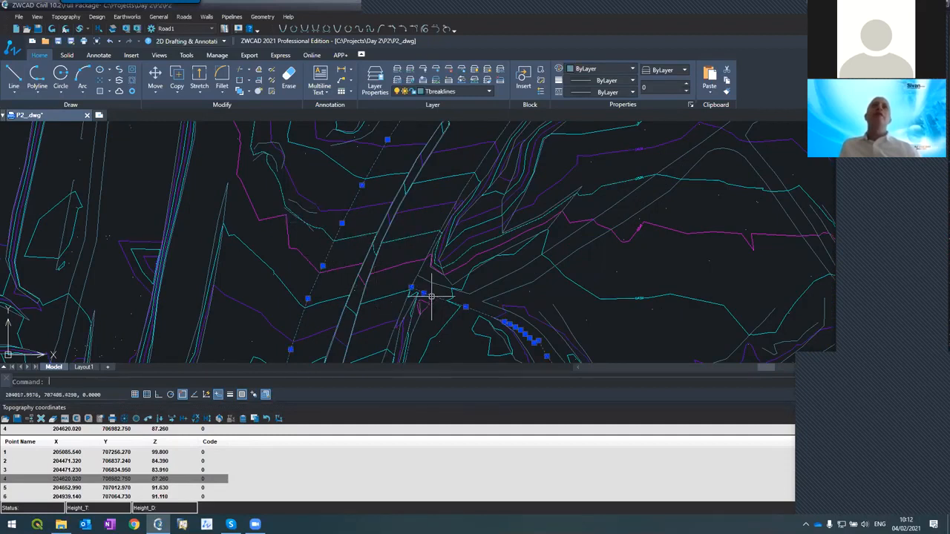
pyautogui.press('Escape')
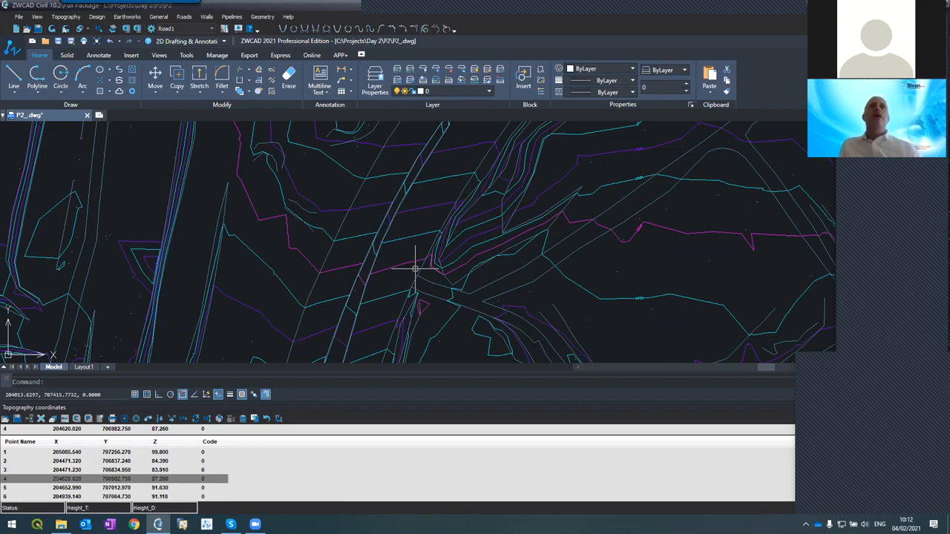
pyautogui.scroll(-8, 410, 271)
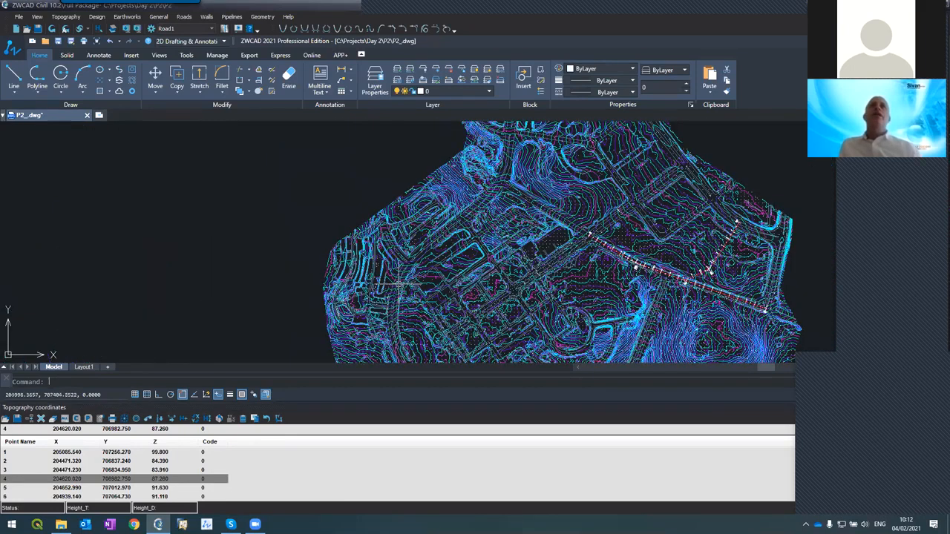
# - Set the colour of the Tbreaklines layer to index 131 in the layer properties
pyautogui.scroll(6, 401, 284)
pyautogui.write('la')
pyautogui.press('Return')
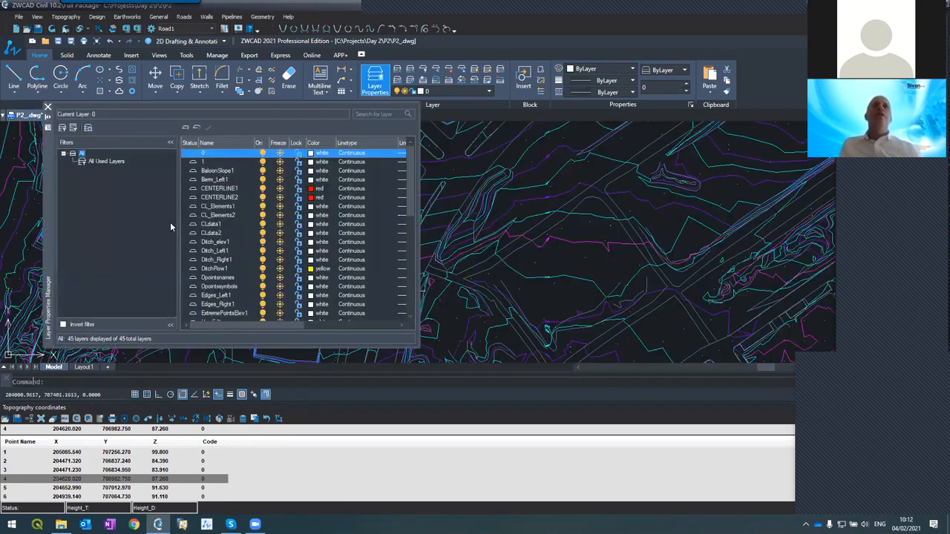
pyautogui.scroll(-8, 212, 281)
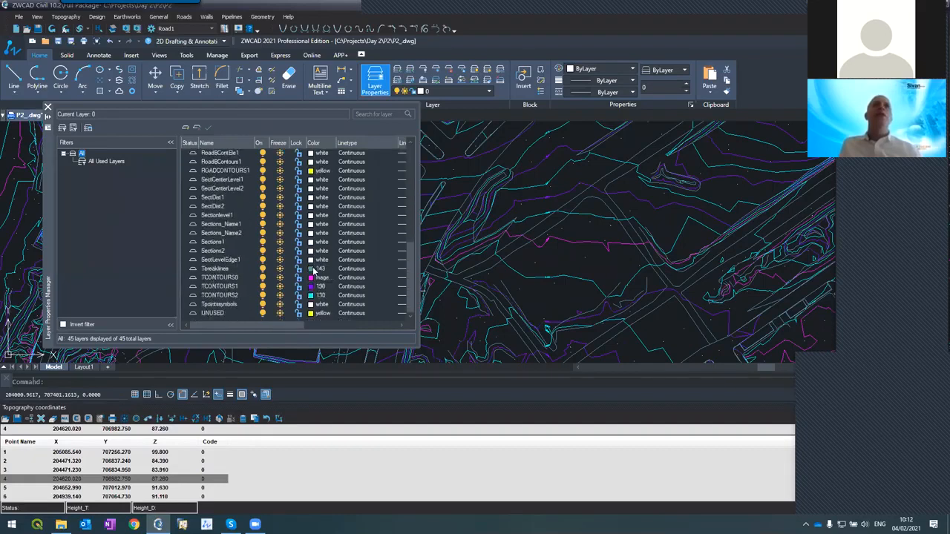
pyautogui.click(315, 269)
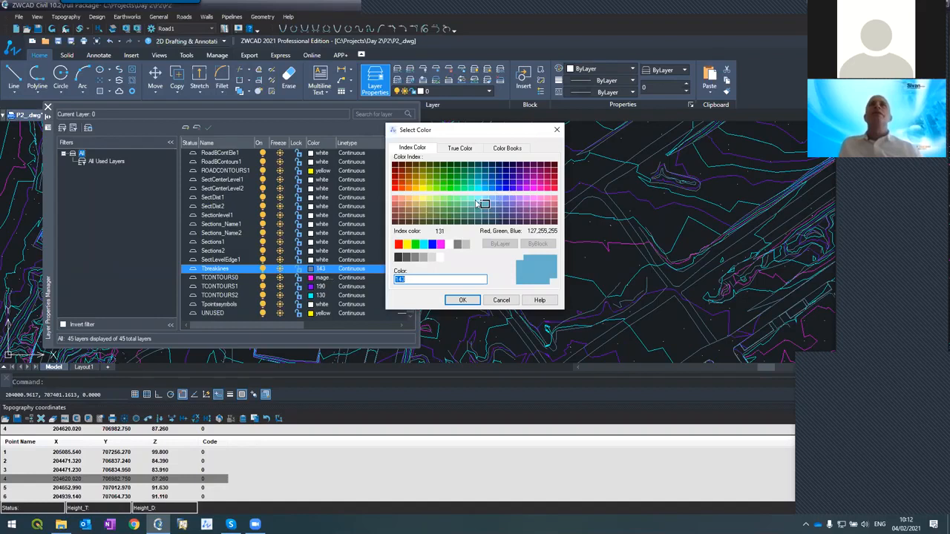
pyautogui.click(477, 203)
pyautogui.click(451, 298)
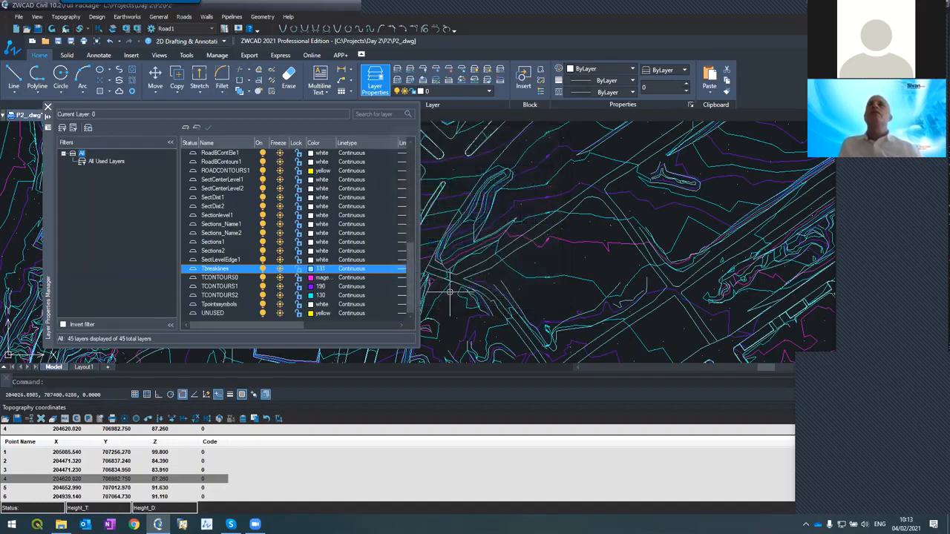
# - Set the colour of the TCONTOURS2 layer to index 160, check it in the drawing, and close the layer properties
pyautogui.click(223, 279)
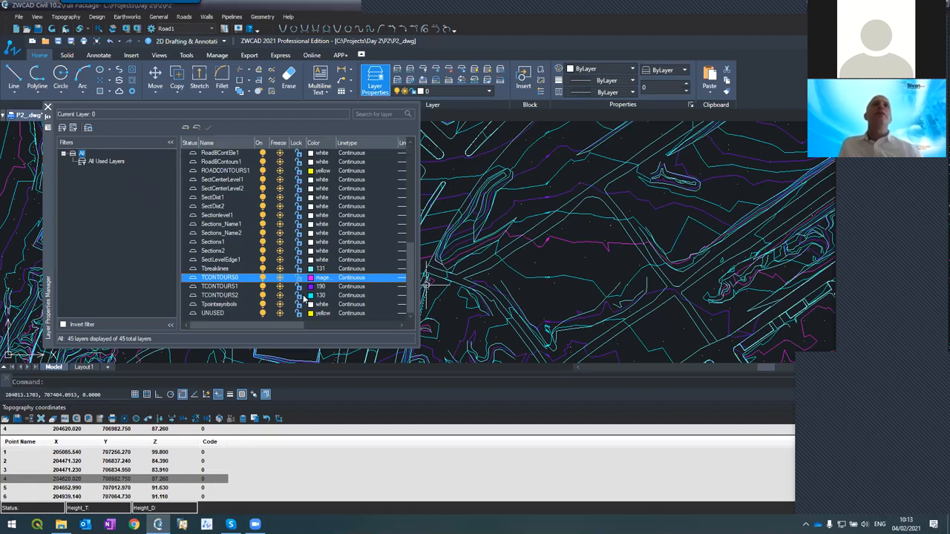
pyautogui.click(310, 296)
pyautogui.click(311, 295)
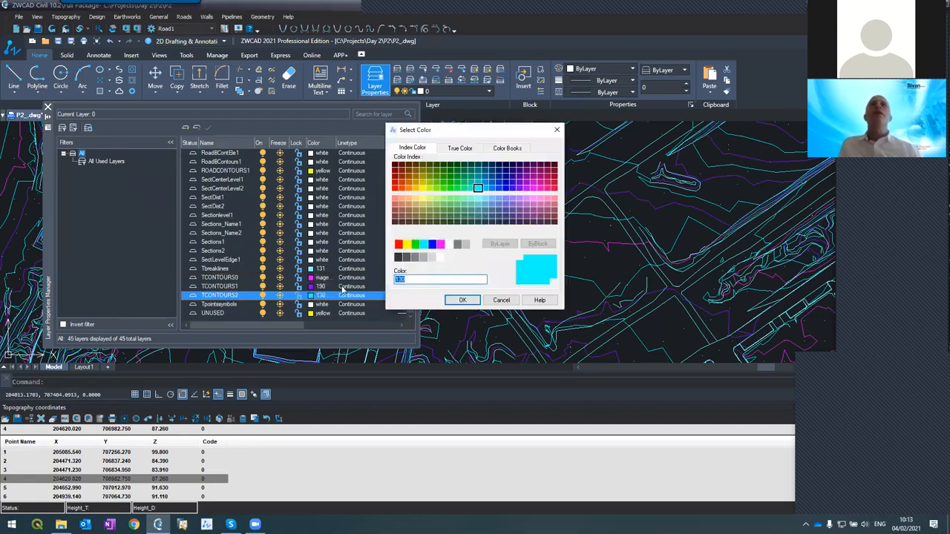
pyautogui.click(498, 187)
pyautogui.click(462, 300)
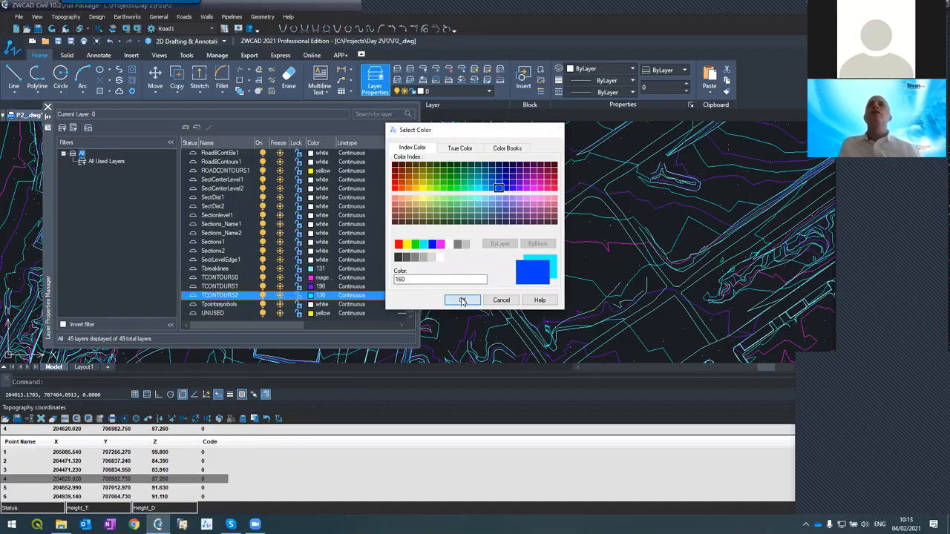
pyautogui.scroll(-5, 470, 275)
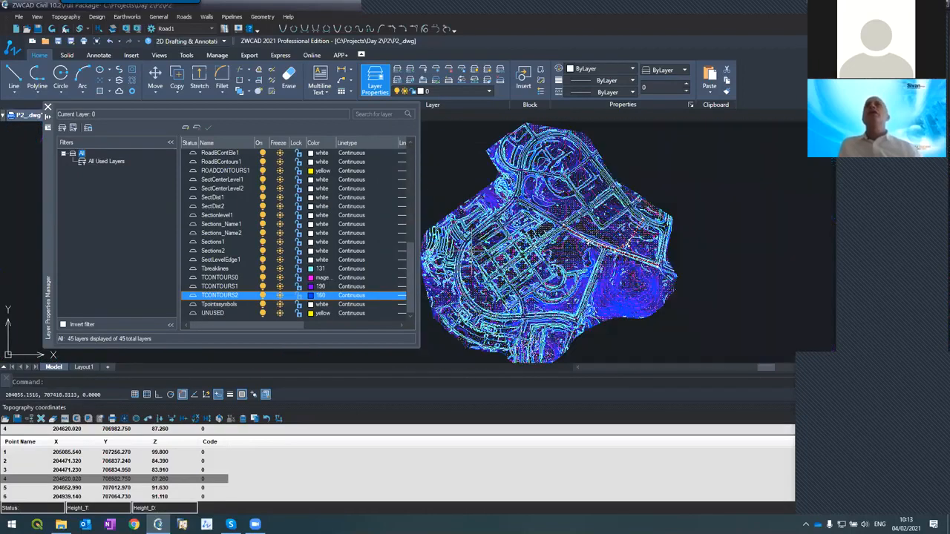
pyautogui.scroll(5, 634, 258)
pyautogui.scroll(-8, 597, 221)
pyautogui.scroll(8, 597, 220)
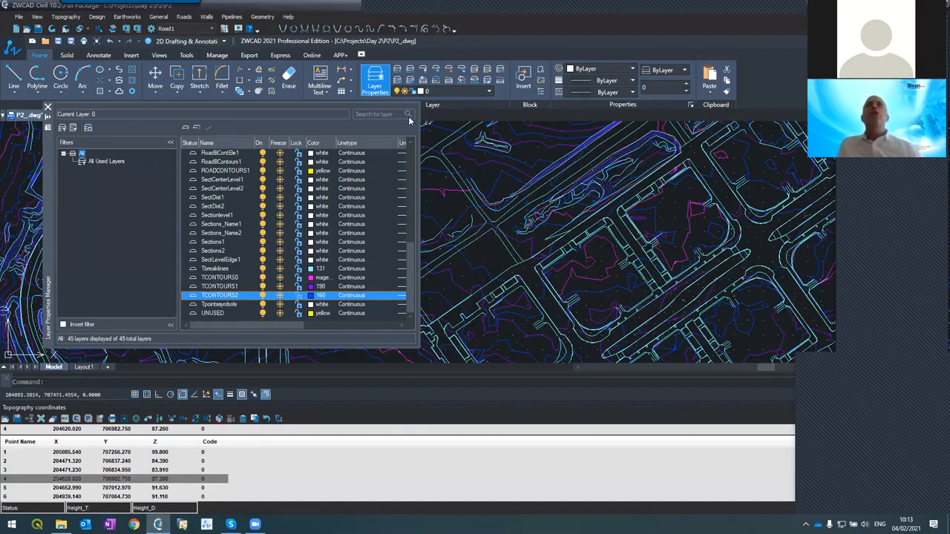
pyautogui.click(48, 107)
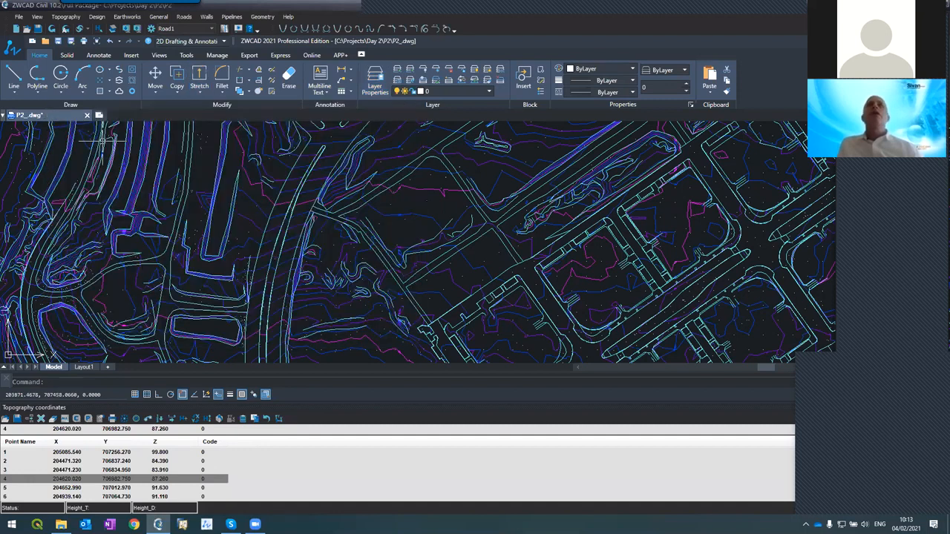
# - Open the topography lines list and look through its entries from line 1 to line 12
pyautogui.click(58, 19)
pyautogui.click(69, 59)
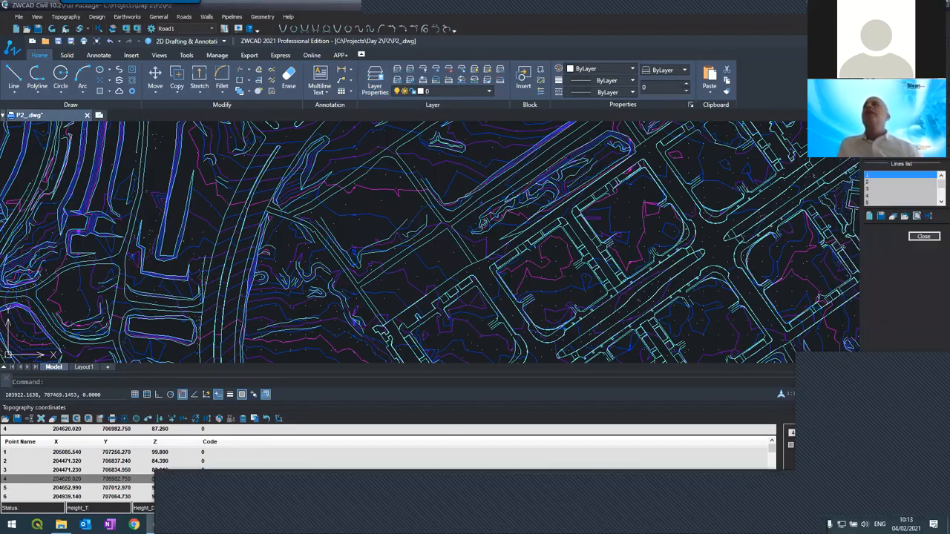
pyautogui.click(888, 182)
pyautogui.click(885, 188)
pyautogui.click(878, 196)
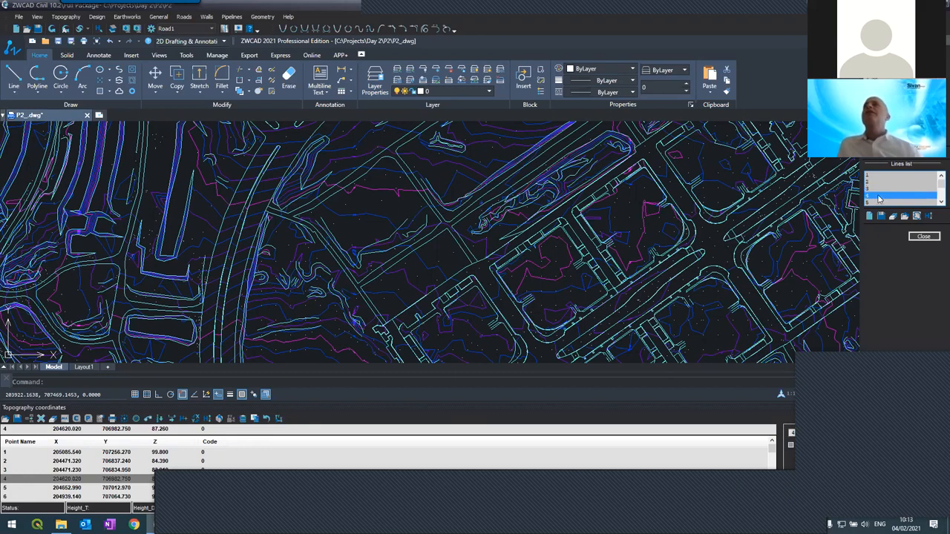
pyautogui.click(871, 181)
pyautogui.click(873, 175)
pyautogui.click(871, 182)
pyautogui.click(874, 189)
pyautogui.click(876, 196)
pyautogui.click(879, 202)
pyautogui.scroll(-3, 935, 206)
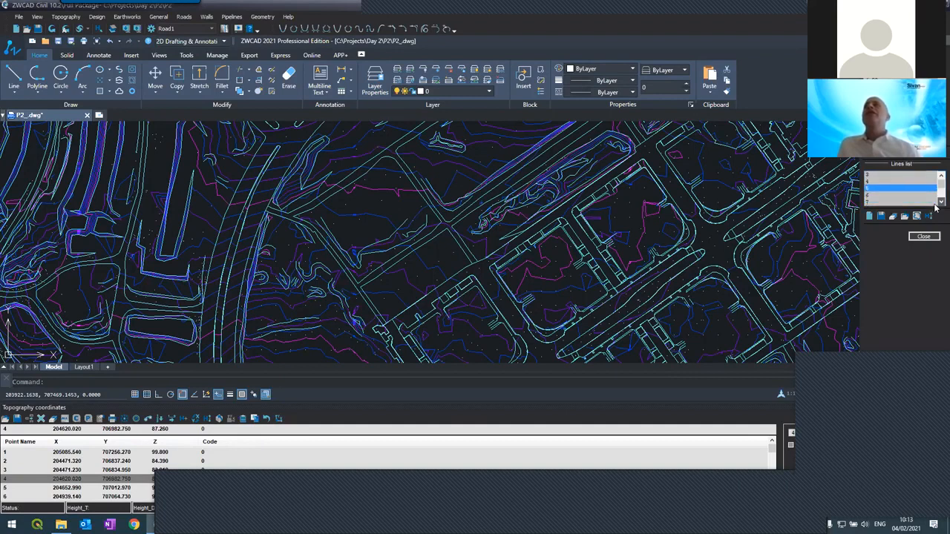
pyautogui.scroll(-1, 934, 205)
pyautogui.click(911, 195)
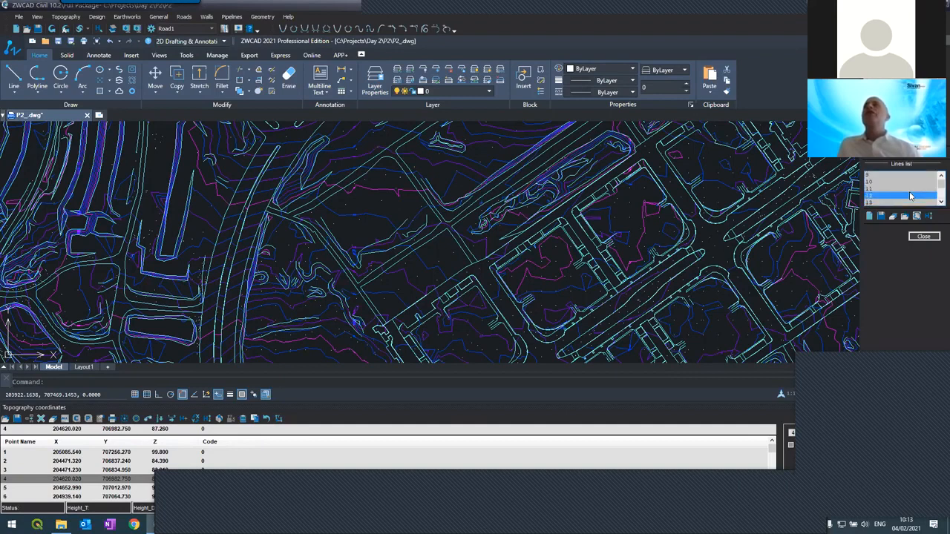
# - Open the topography contours settings to review the intervals and maximum interpolation length, and close them
pyautogui.click(74, 17)
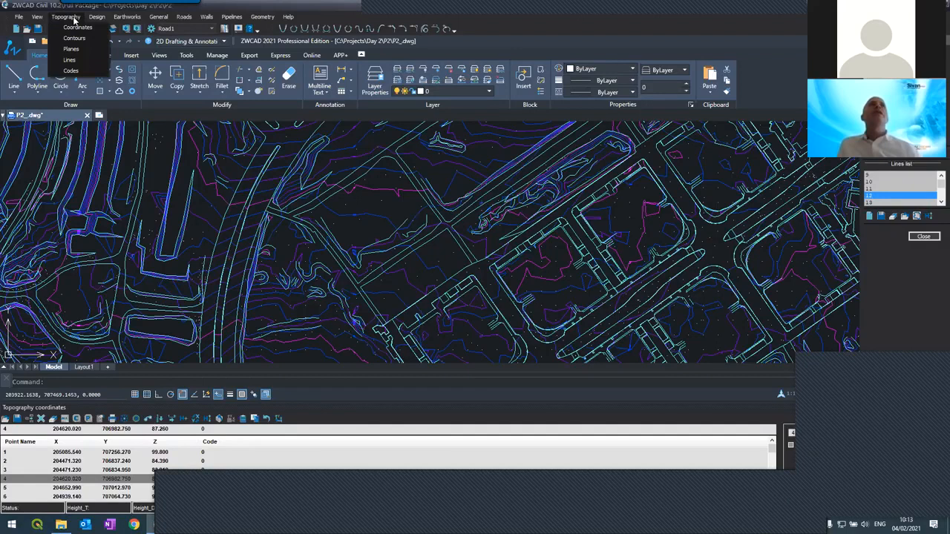
pyautogui.click(81, 38)
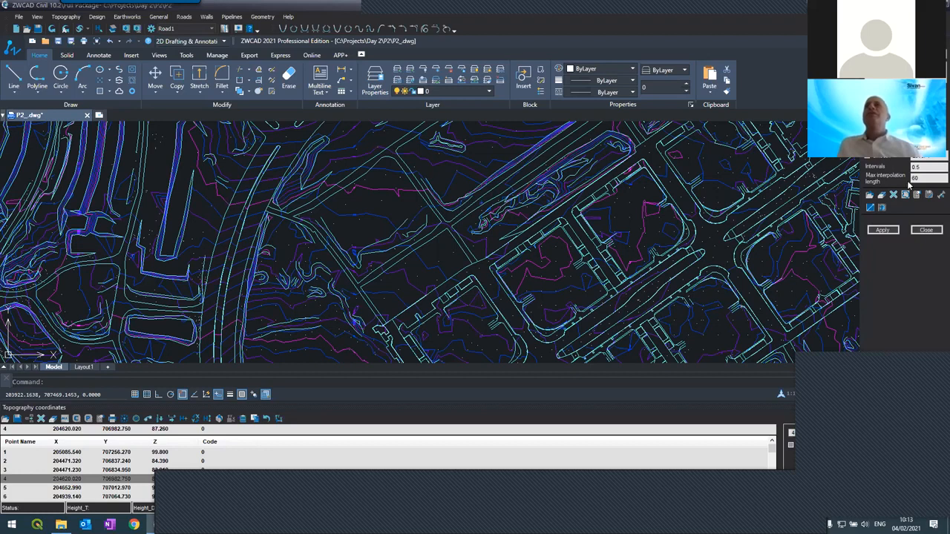
pyautogui.click(926, 231)
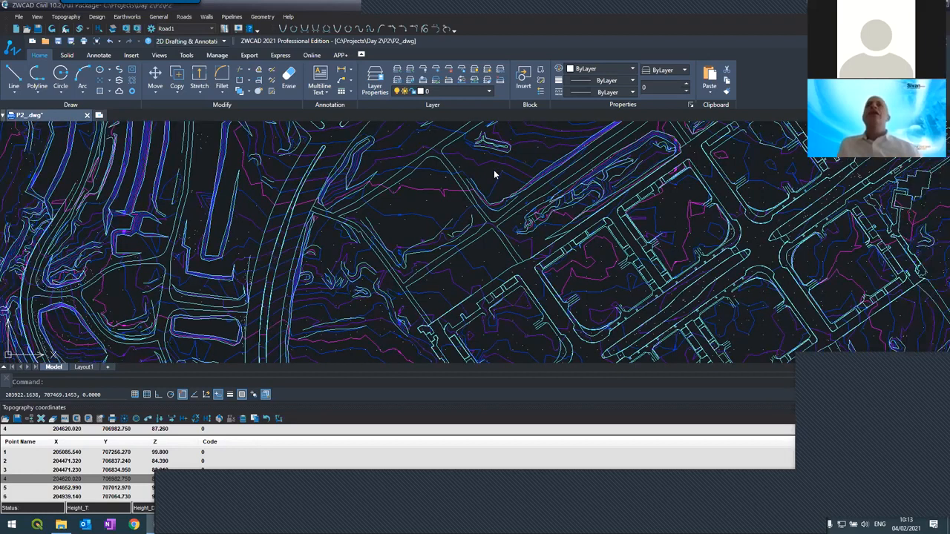
# - Examine the breaklines on both sides of the existing road with the red centreline by selecting them, and clear the selection
pyautogui.scroll(-10, 345, 162)
pyautogui.scroll(8, 453, 155)
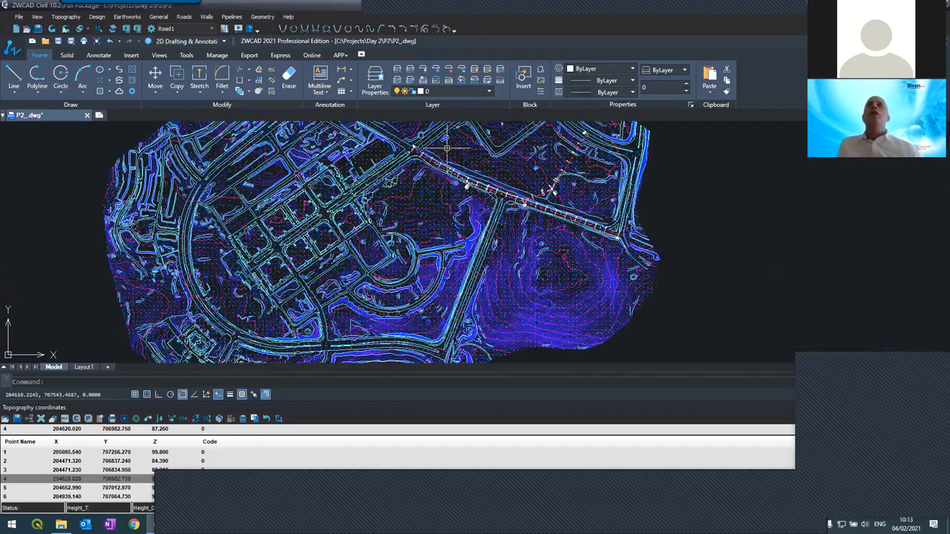
pyautogui.scroll(2, 522, 208)
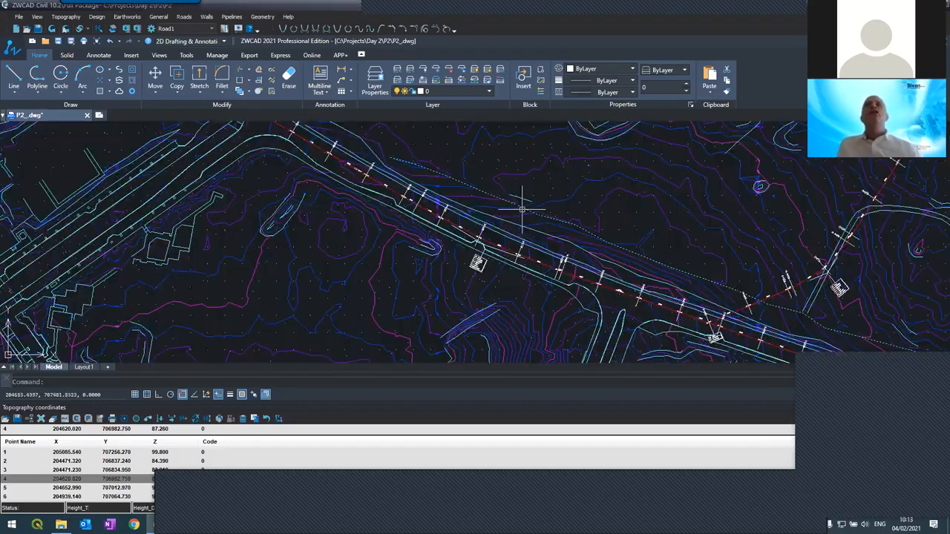
pyautogui.scroll(-2, 406, 159)
pyautogui.scroll(3, 406, 159)
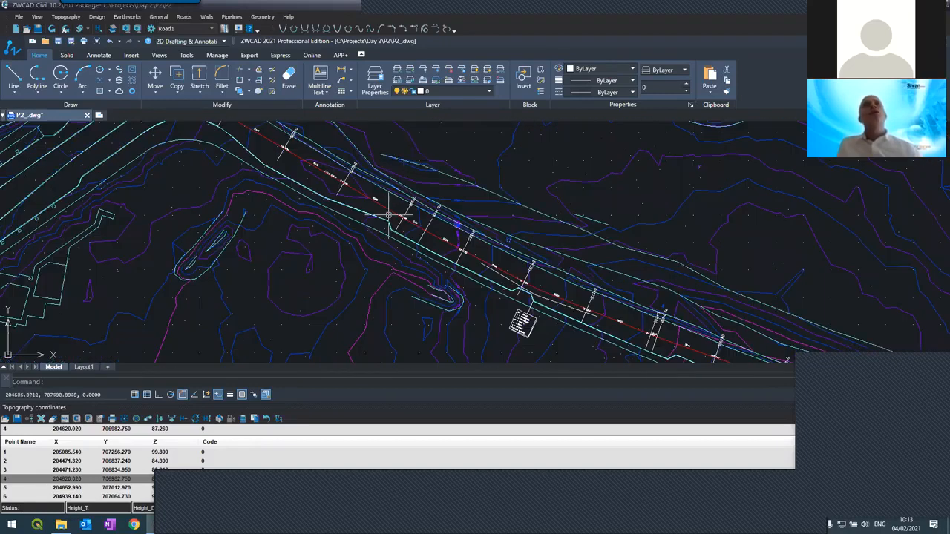
pyautogui.click(299, 181)
pyautogui.click(379, 188)
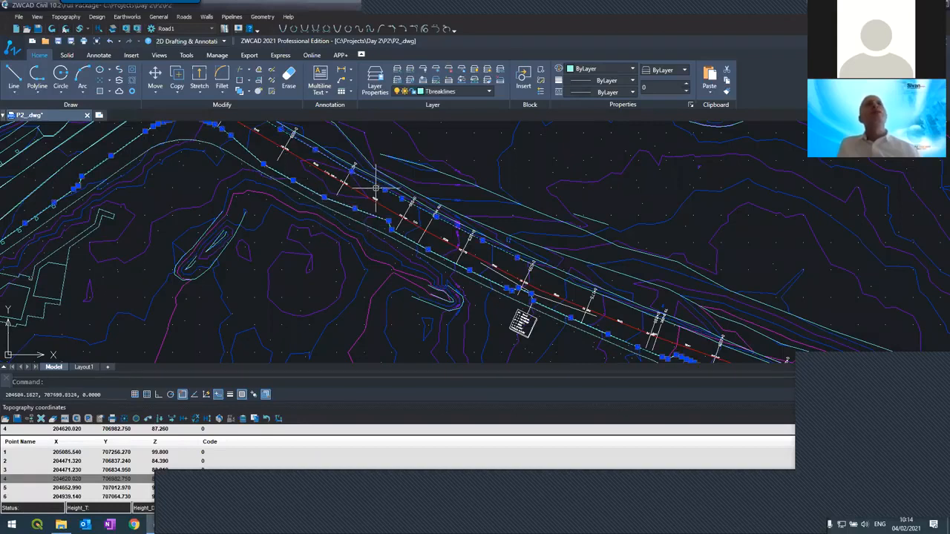
pyautogui.press('Escape')
pyautogui.scroll(-2, 418, 208)
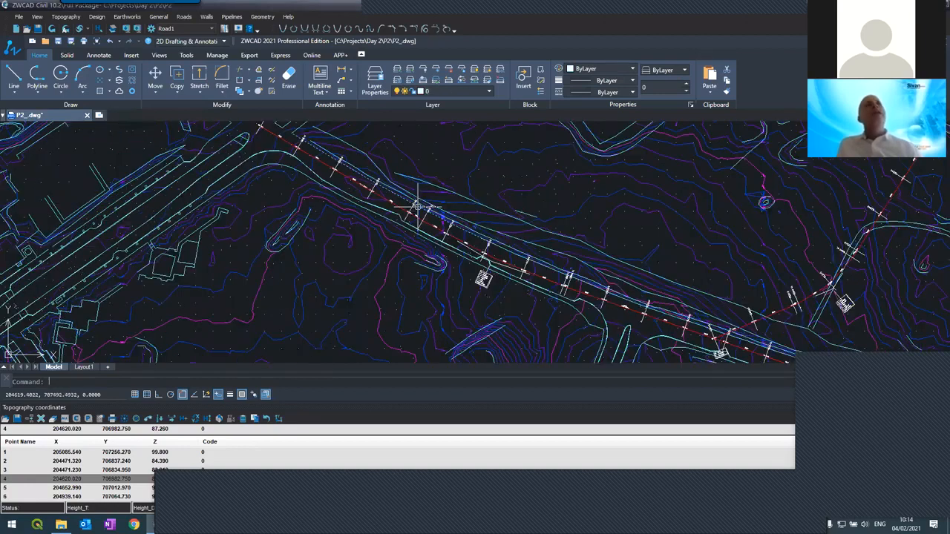
pyautogui.scroll(-2, 417, 208)
pyautogui.scroll(3, 418, 208)
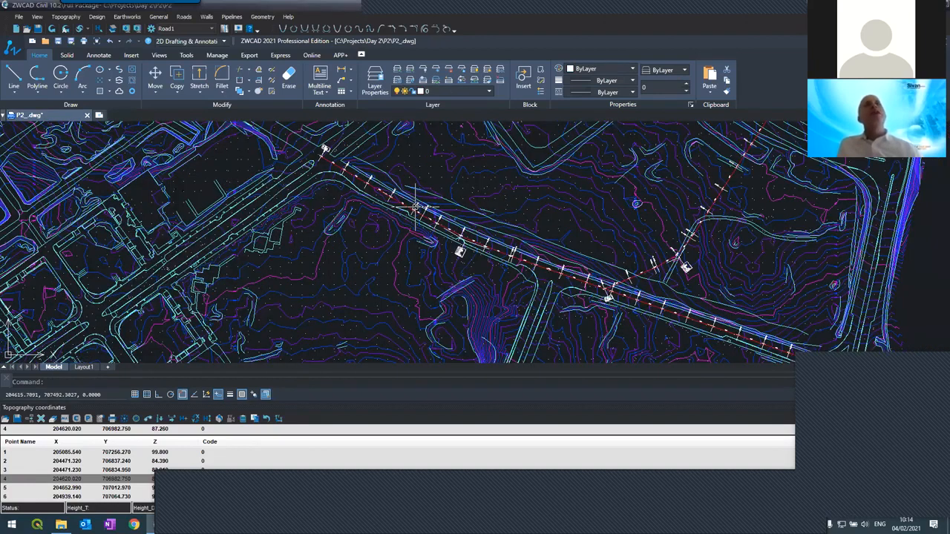
# - Examine the main road's red centreline from its upper end to station 0+175 by selecting it, and clear the selection
pyautogui.scroll(3, 321, 154)
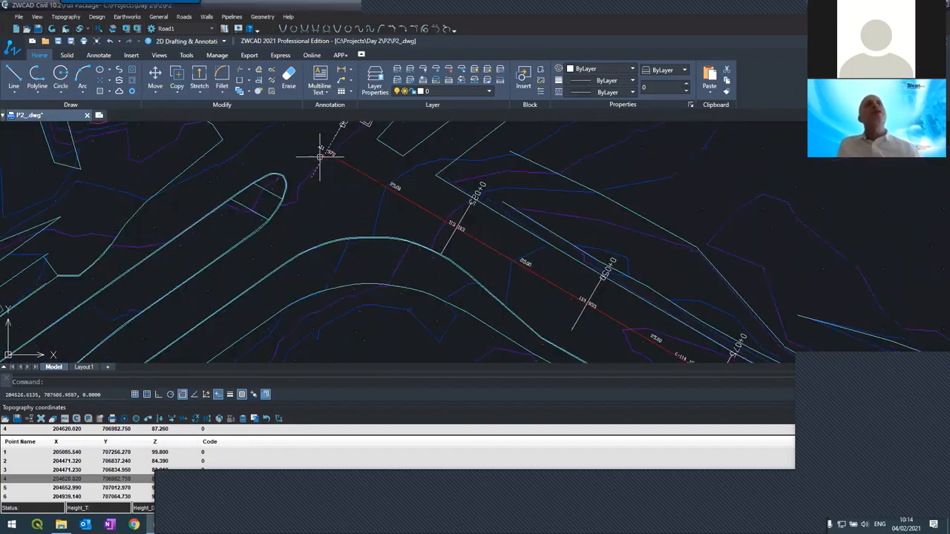
pyautogui.scroll(-2, 321, 154)
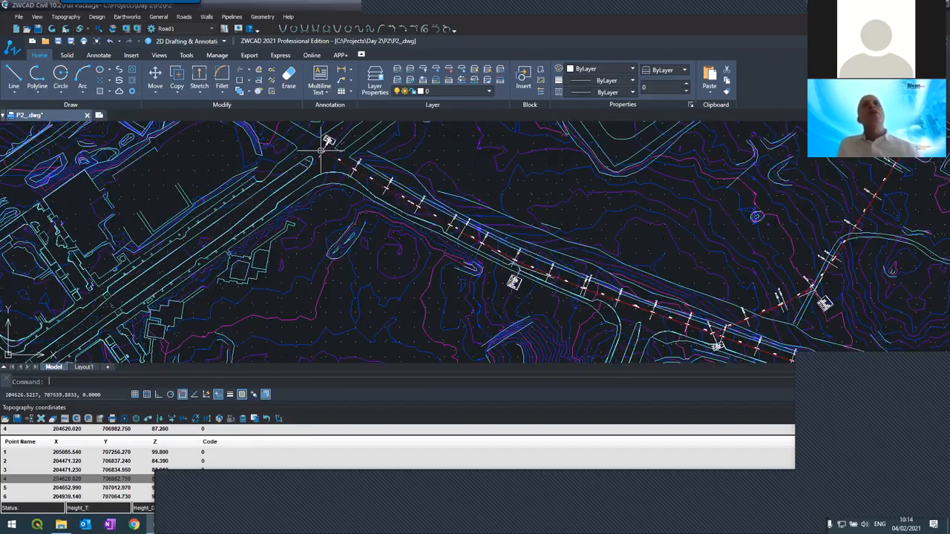
pyautogui.scroll(-4, 470, 244)
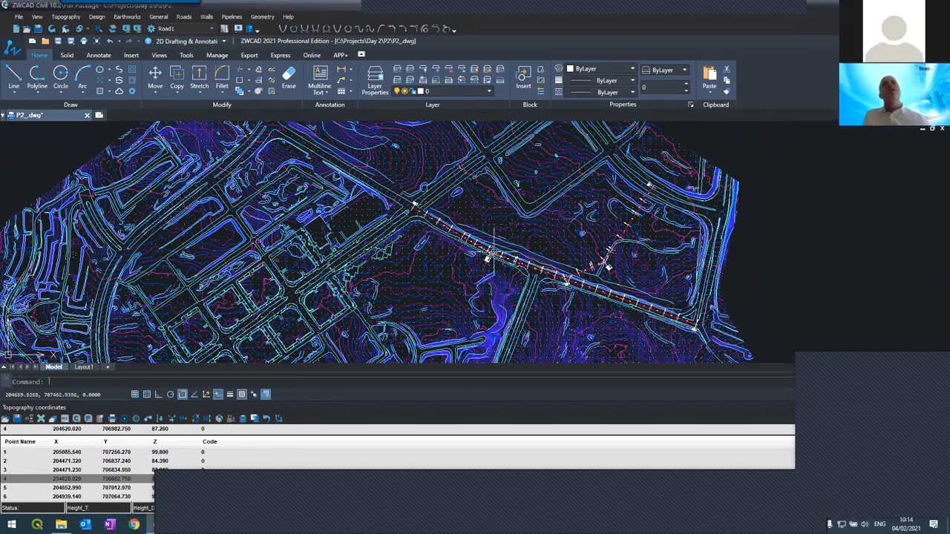
pyautogui.scroll(4, 493, 256)
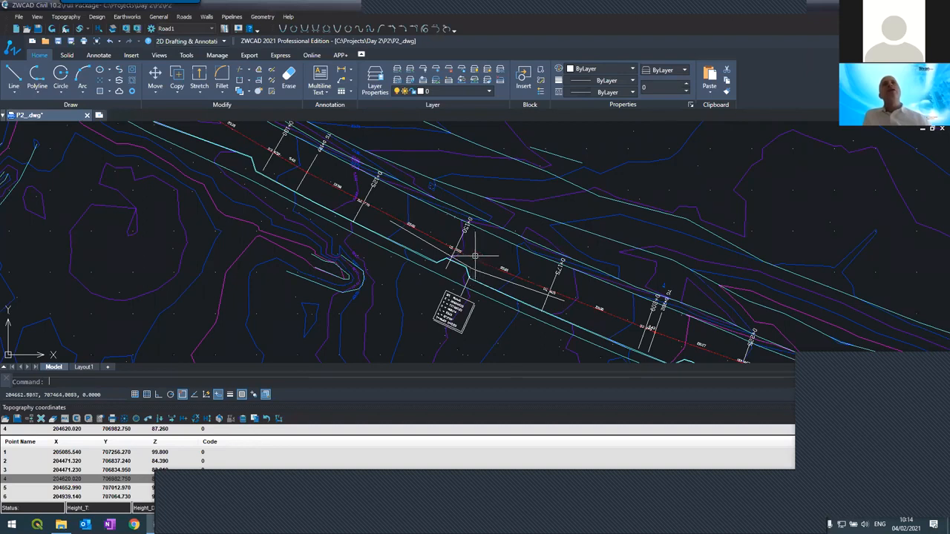
pyautogui.click(474, 253)
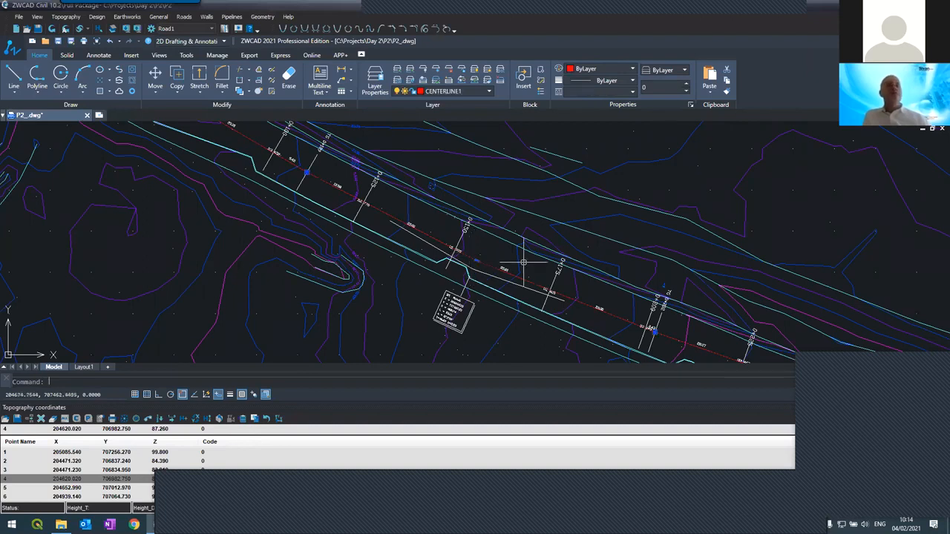
pyautogui.press('Escape')
pyautogui.scroll(-5, 490, 222)
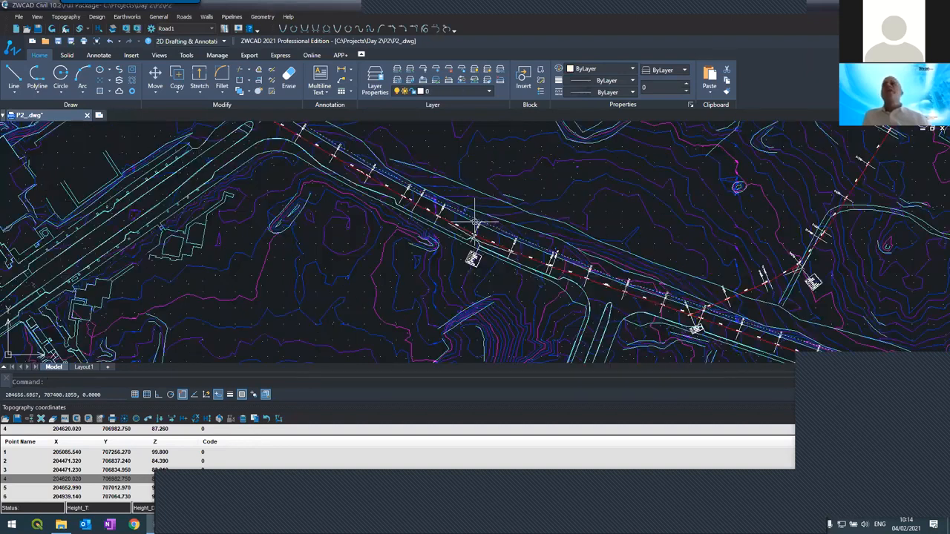
# - Examine the junction between the main road and the branch road and their position within the surrounding topography
pyautogui.scroll(3, 538, 227)
pyautogui.scroll(-3, 530, 215)
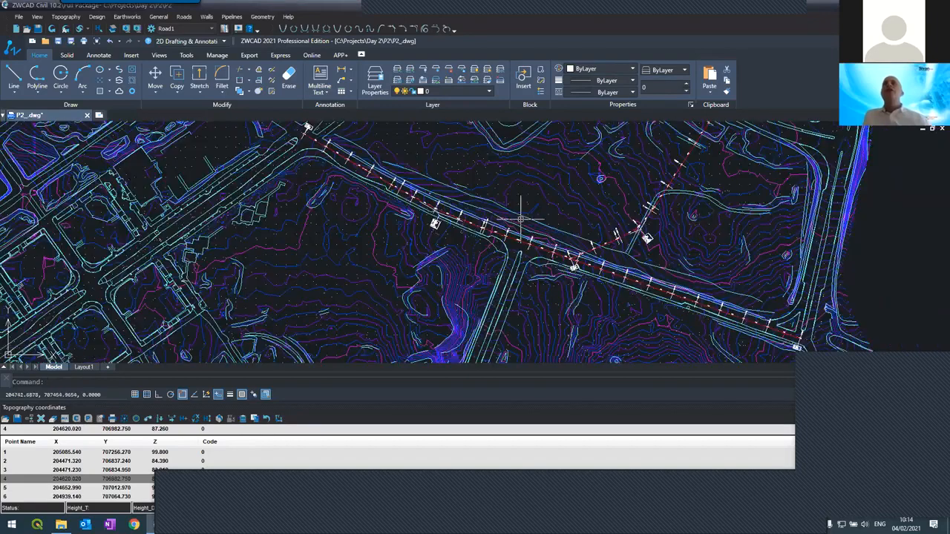
pyautogui.scroll(3, 535, 219)
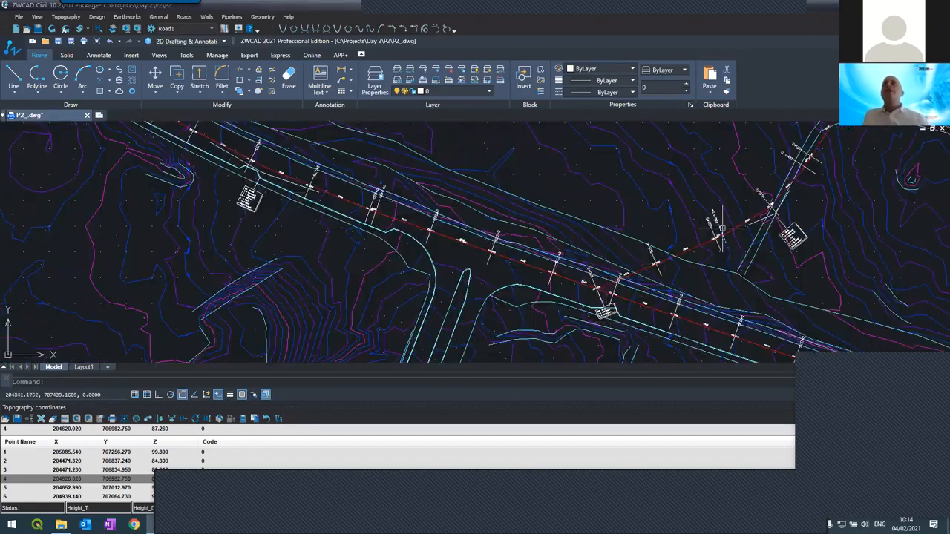
pyautogui.scroll(-3, 750, 219)
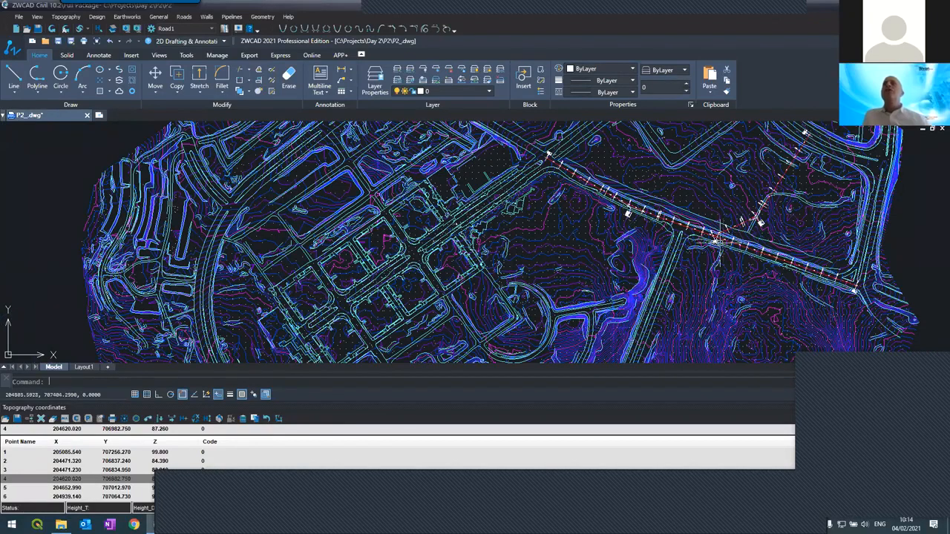
pyautogui.scroll(-4, 712, 236)
pyautogui.scroll(8, 714, 233)
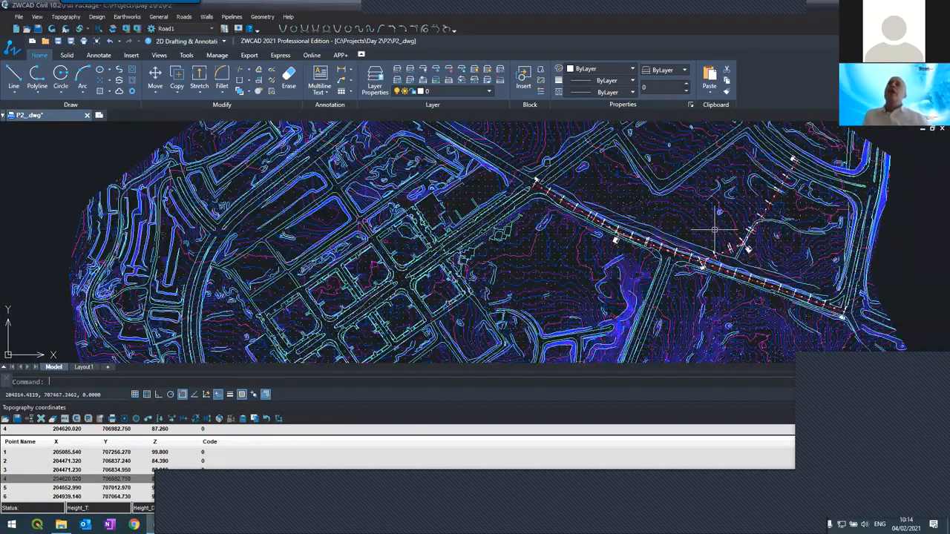
pyautogui.scroll(2, 714, 230)
pyautogui.scroll(-4, 714, 230)
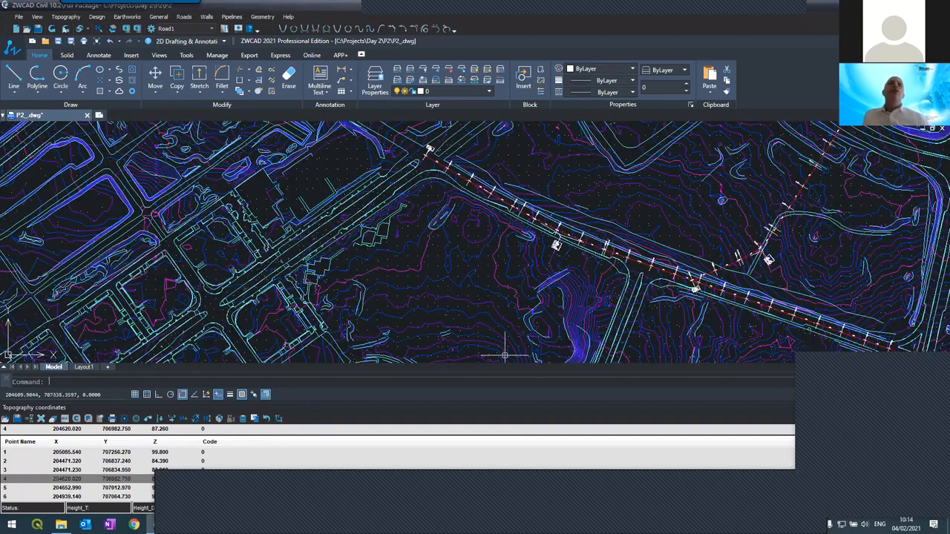
# - Select point 4 and point 2 in the topography coordinates list
pyautogui.click(528, 459)
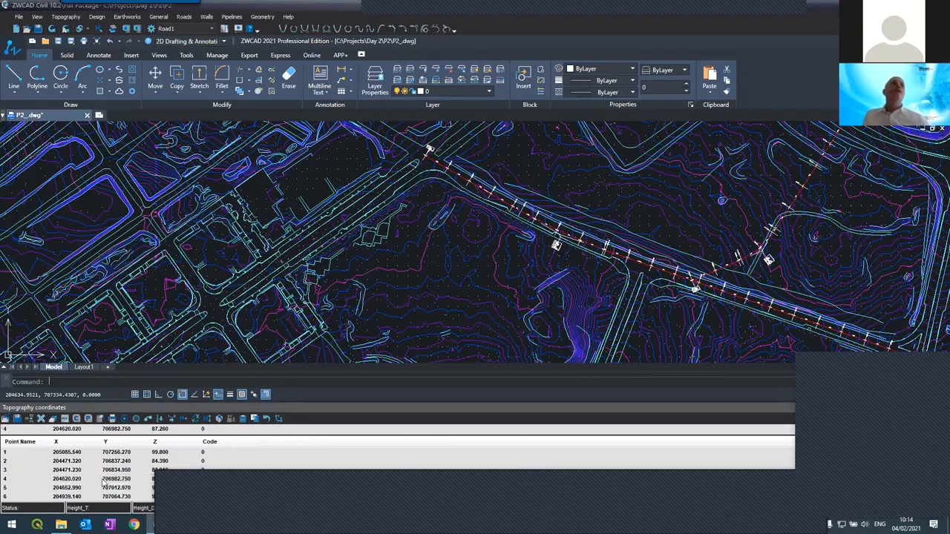
pyautogui.click(106, 479)
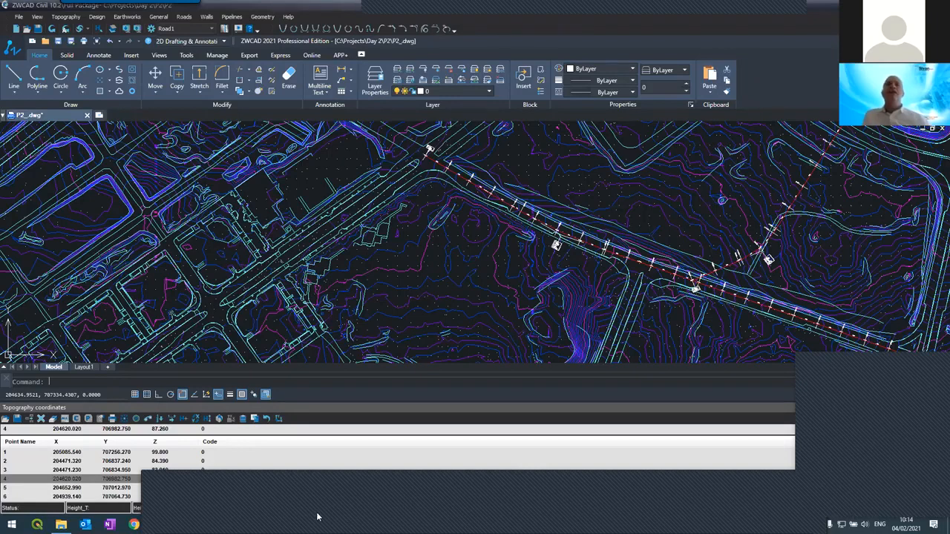
pyautogui.click(90, 461)
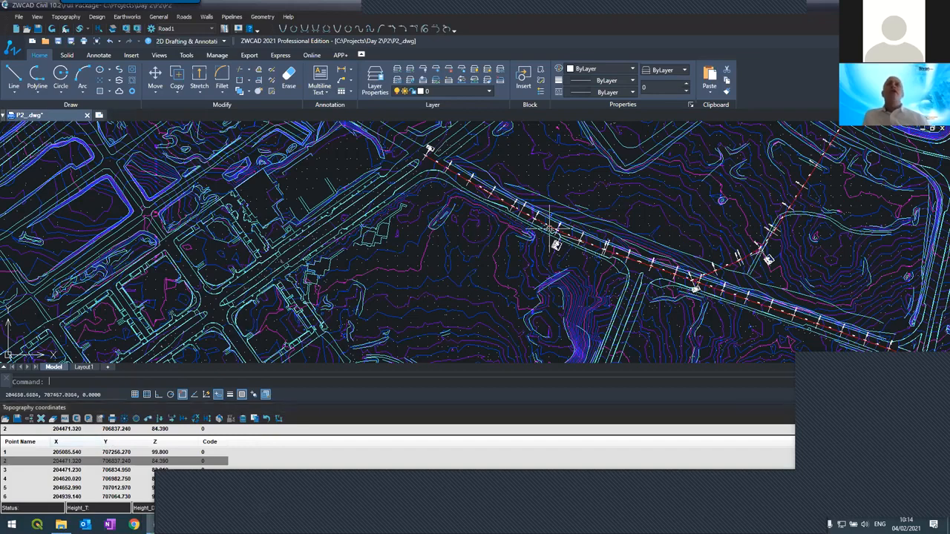
# - Examine the main road's alignment, stations and side road connections against the contours, ending near stations 0+050 and 0+075
pyautogui.scroll(3, 549, 228)
pyautogui.scroll(-4, 562, 233)
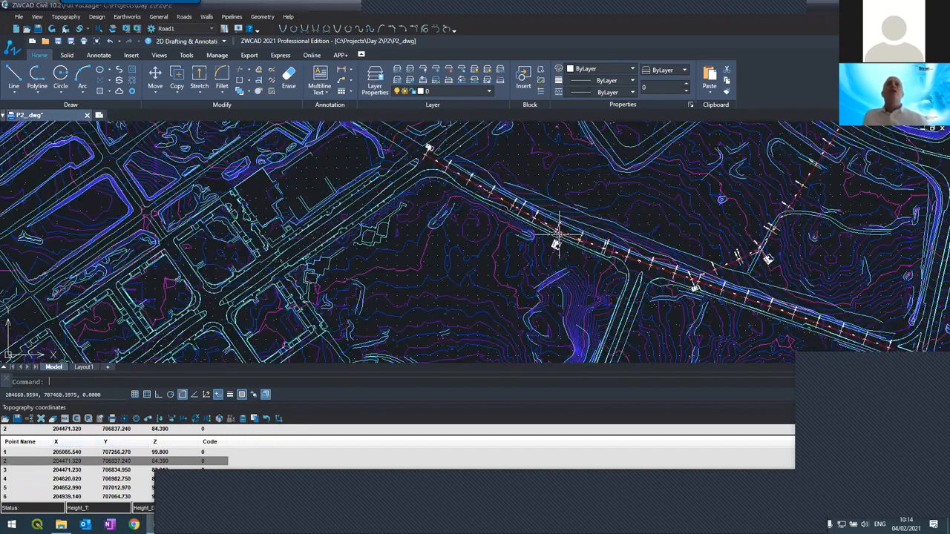
pyautogui.scroll(3, 671, 248)
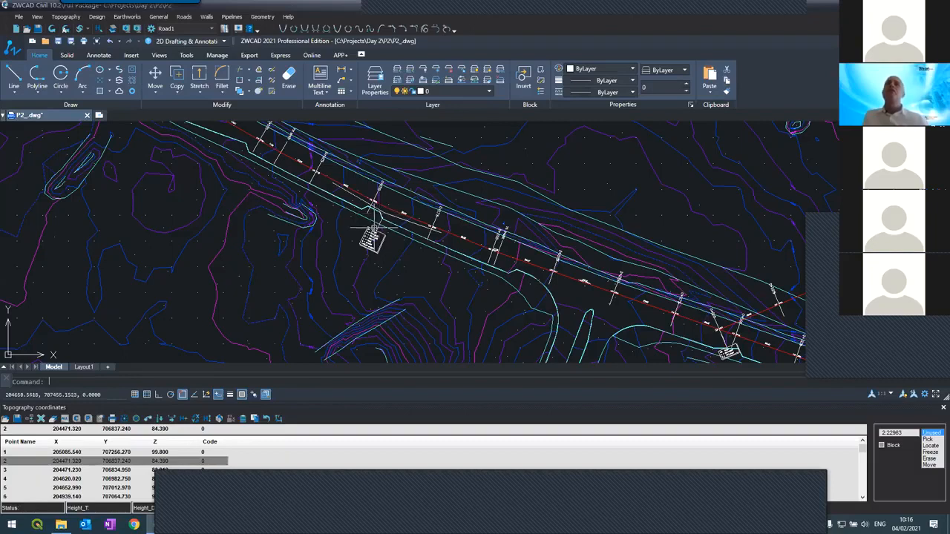
pyautogui.scroll(-3, 378, 228)
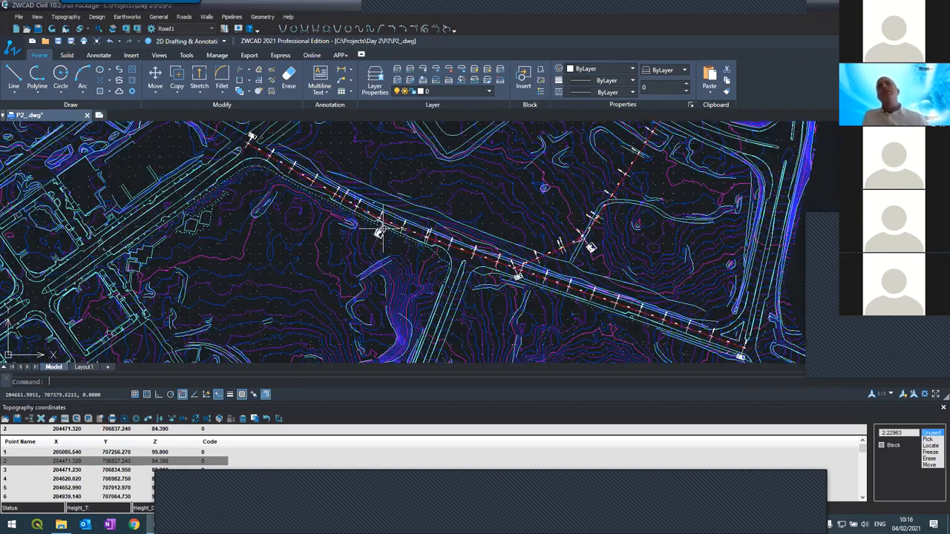
pyautogui.scroll(4, 427, 284)
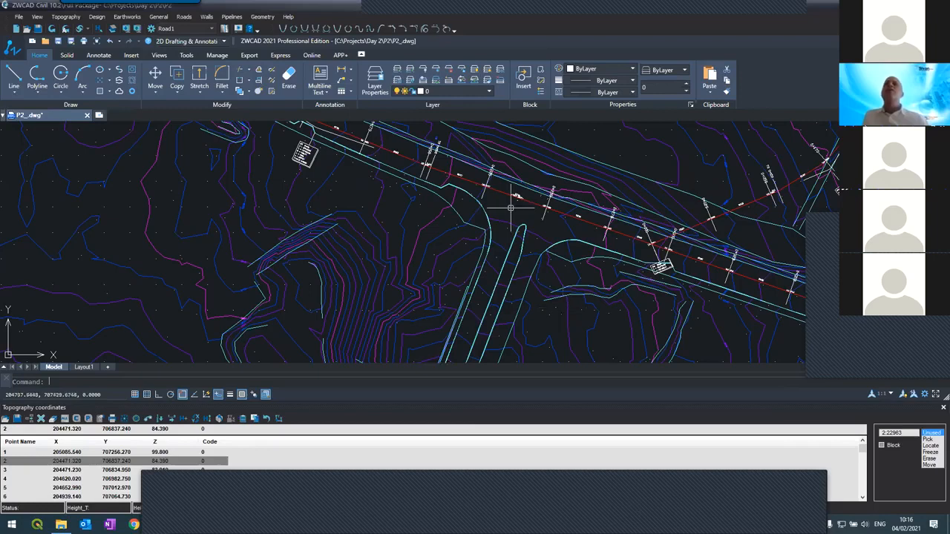
pyautogui.scroll(-3, 511, 209)
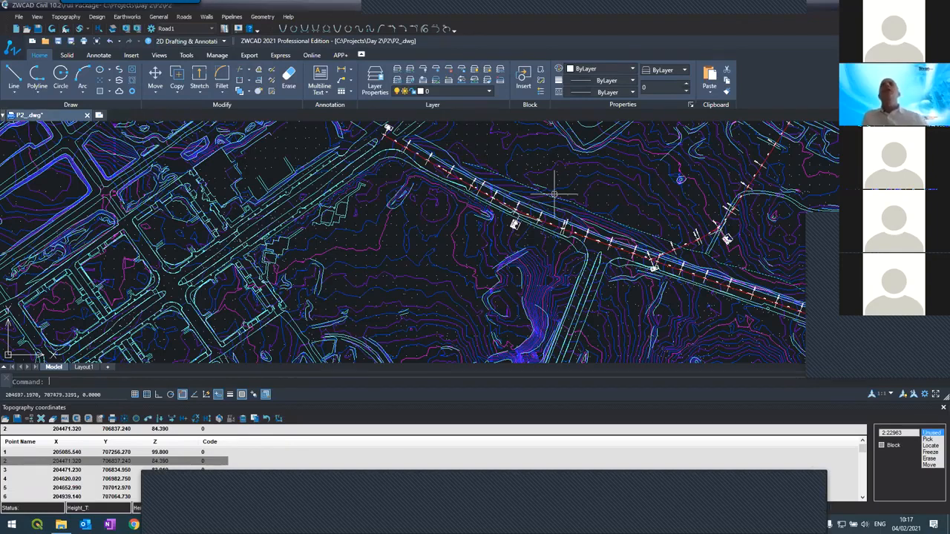
pyautogui.scroll(-3, 461, 201)
pyautogui.scroll(3, 462, 195)
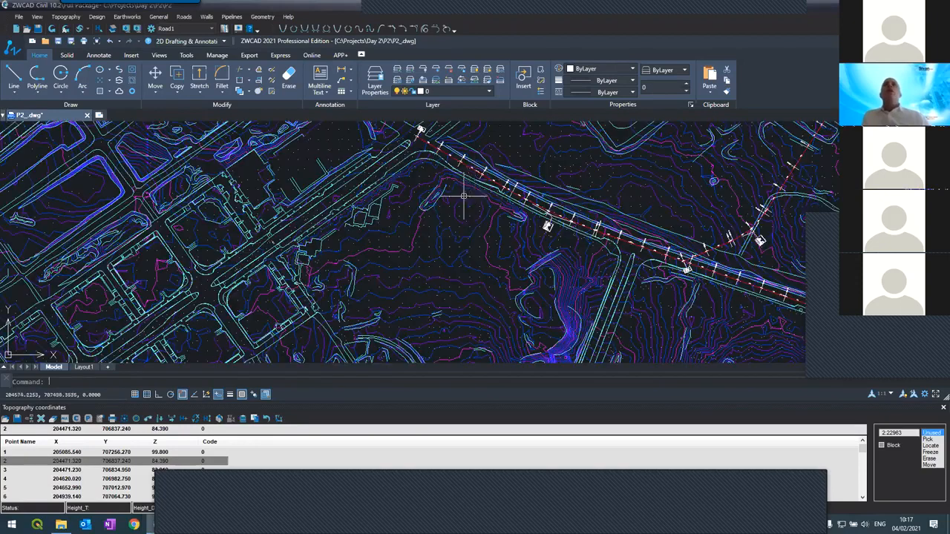
pyautogui.scroll(3, 455, 149)
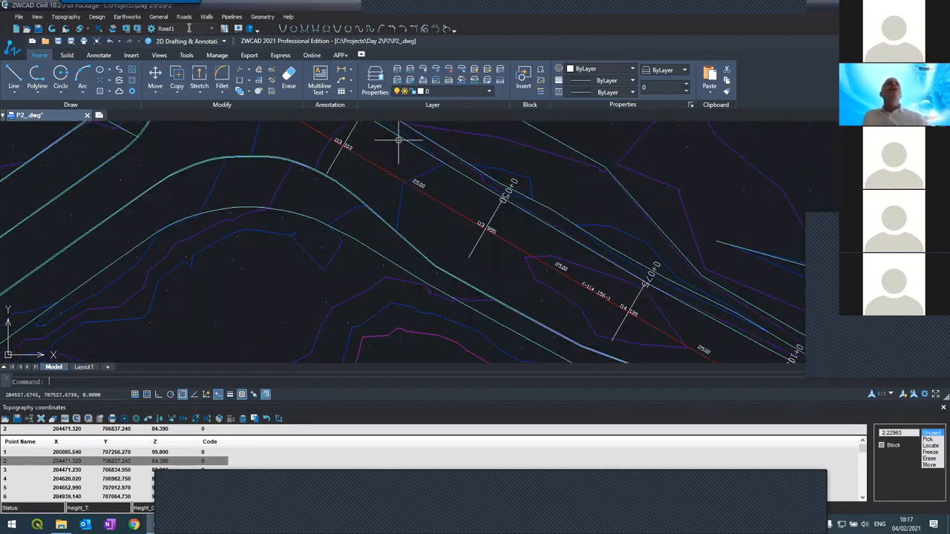
# - Open the vertical alignment of Road1 and apply the changes only to the vertical alignment, without affecting the cross section edges
pyautogui.click(182, 17)
pyautogui.click(194, 71)
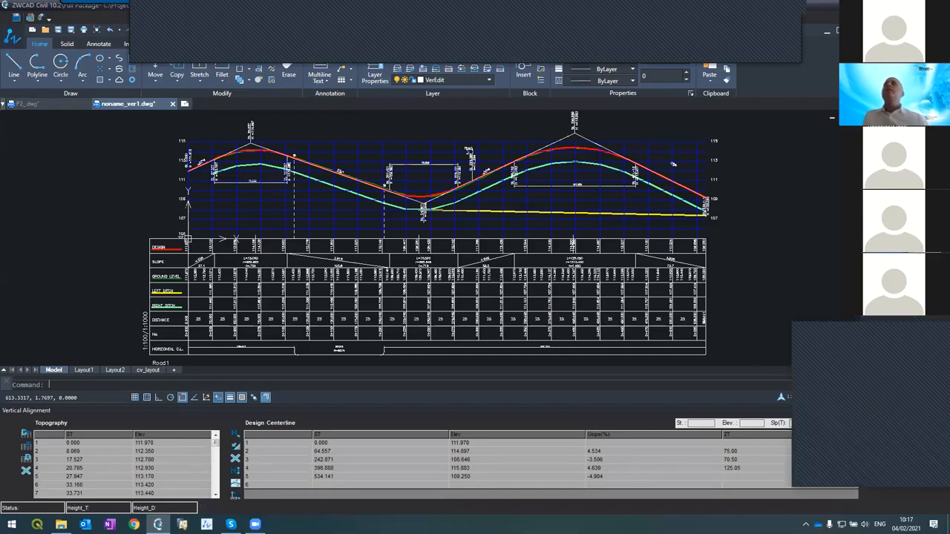
pyautogui.click(846, 246)
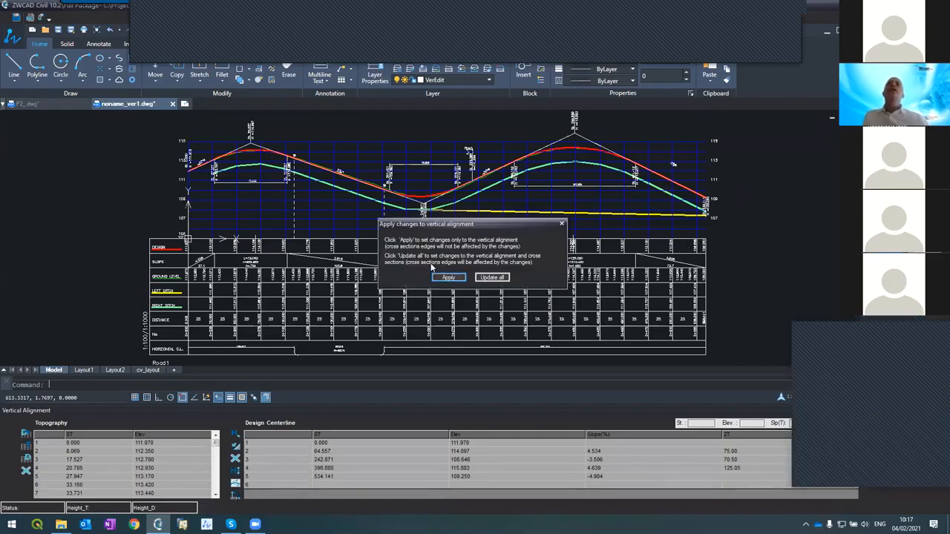
pyautogui.click(448, 277)
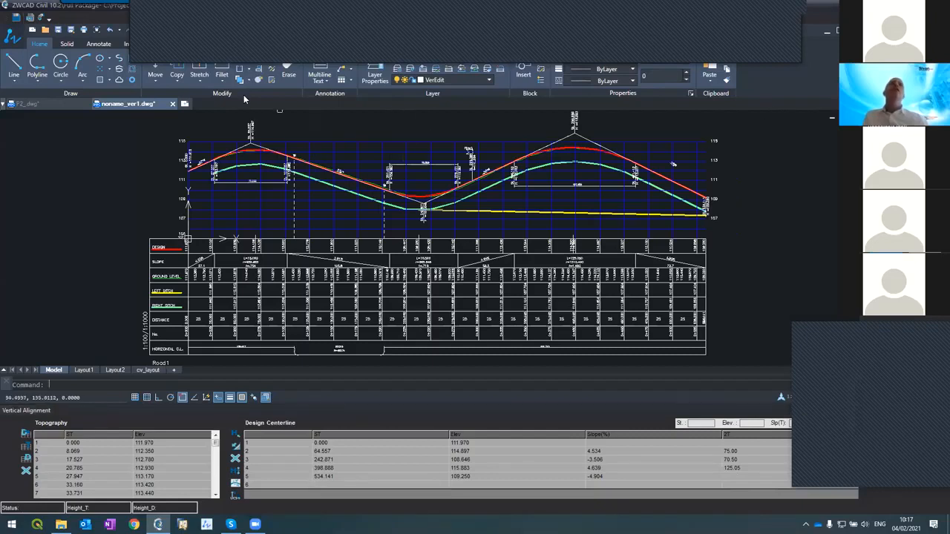
# - Examine the vertical curves, design line, ground line and ditch lines along the Road1 profile
pyautogui.scroll(3, 252, 130)
pyautogui.scroll(5, 254, 130)
pyautogui.scroll(-5, 254, 130)
pyautogui.scroll(3, 185, 191)
pyautogui.scroll(2, 187, 193)
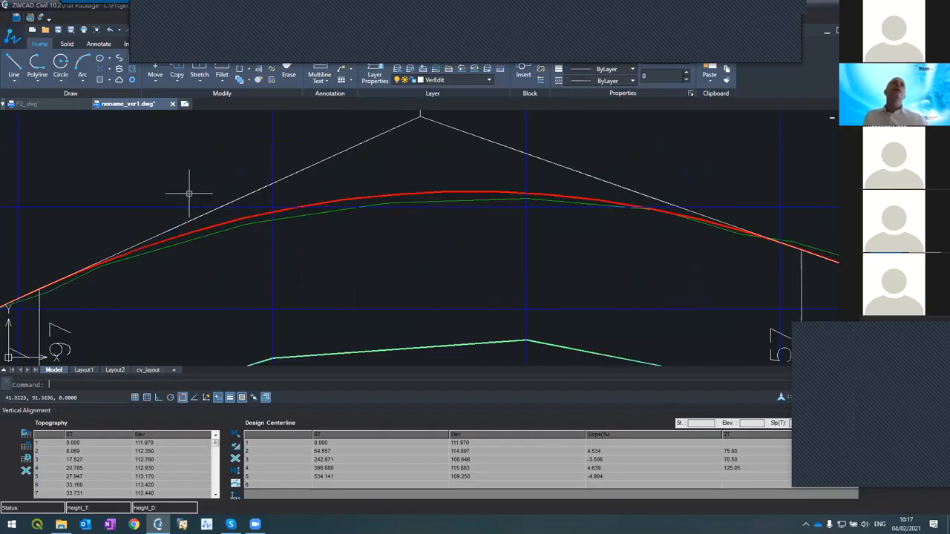
pyautogui.scroll(-2, 190, 195)
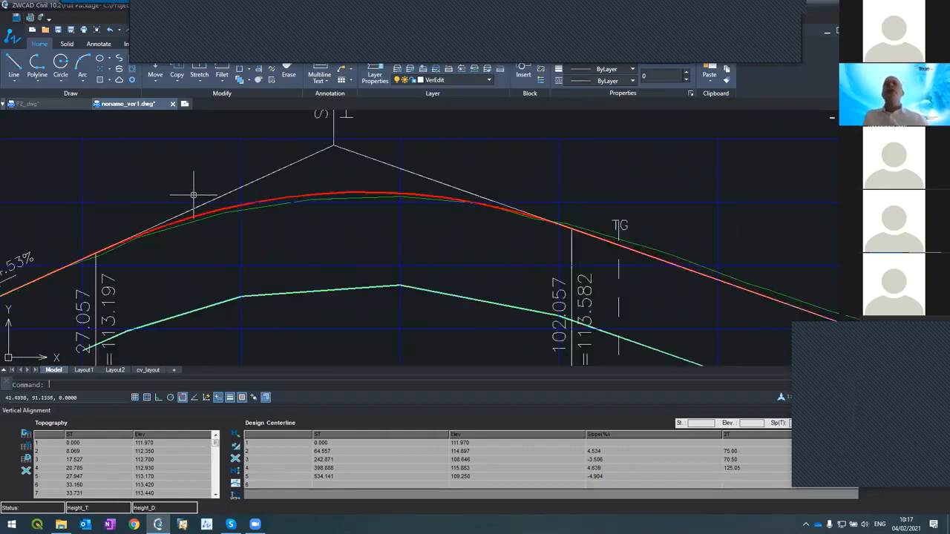
pyautogui.scroll(-3, 196, 197)
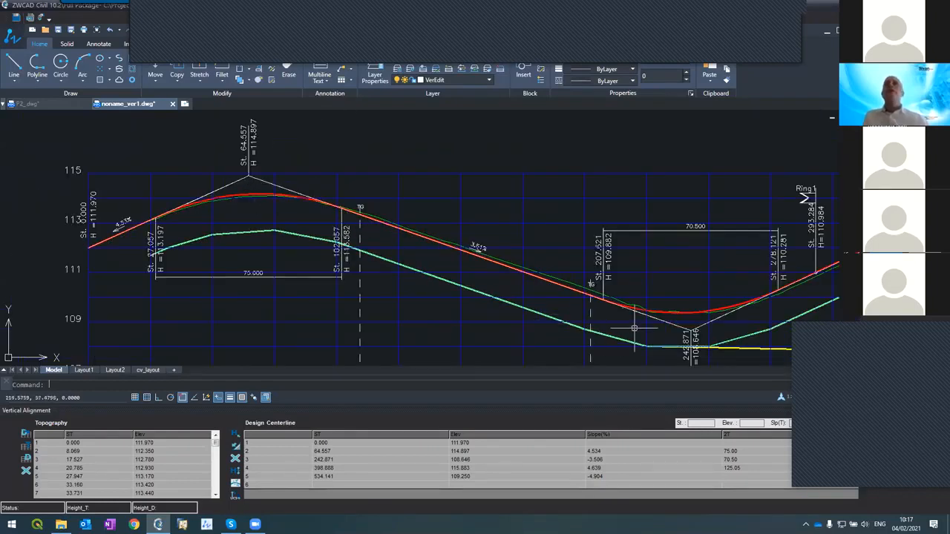
pyautogui.scroll(-3, 516, 266)
pyautogui.scroll(3, 548, 257)
pyautogui.scroll(-2, 545, 249)
pyautogui.scroll(3, 632, 247)
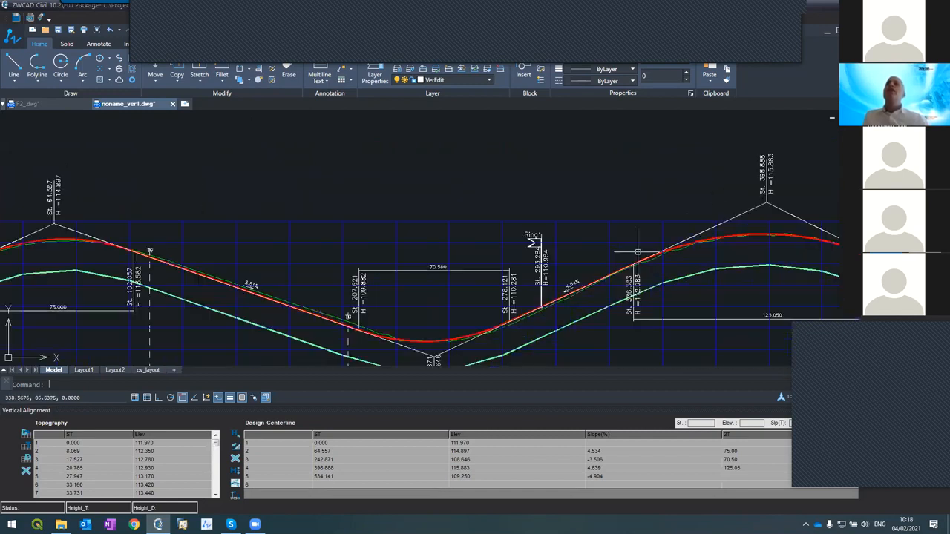
# - Open the layer properties and freeze the Rditch and RightDitch layers
pyautogui.write('la')
pyautogui.press('Return')
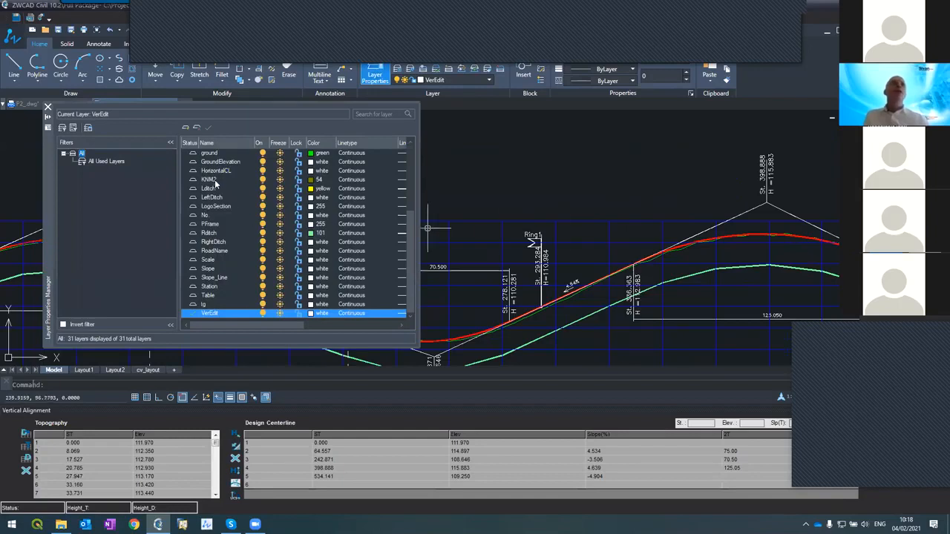
pyautogui.click(215, 233)
pyautogui.click(278, 233)
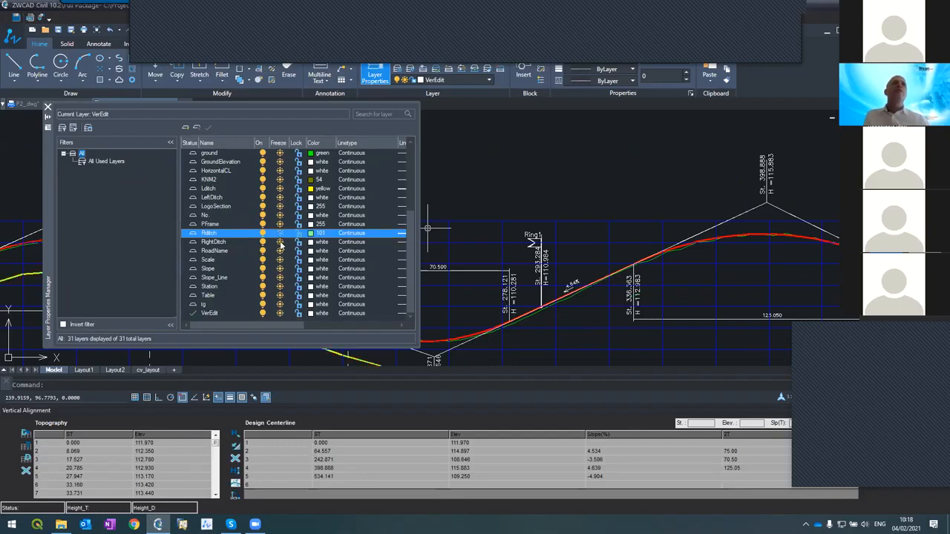
pyautogui.click(280, 241)
pyautogui.click(279, 241)
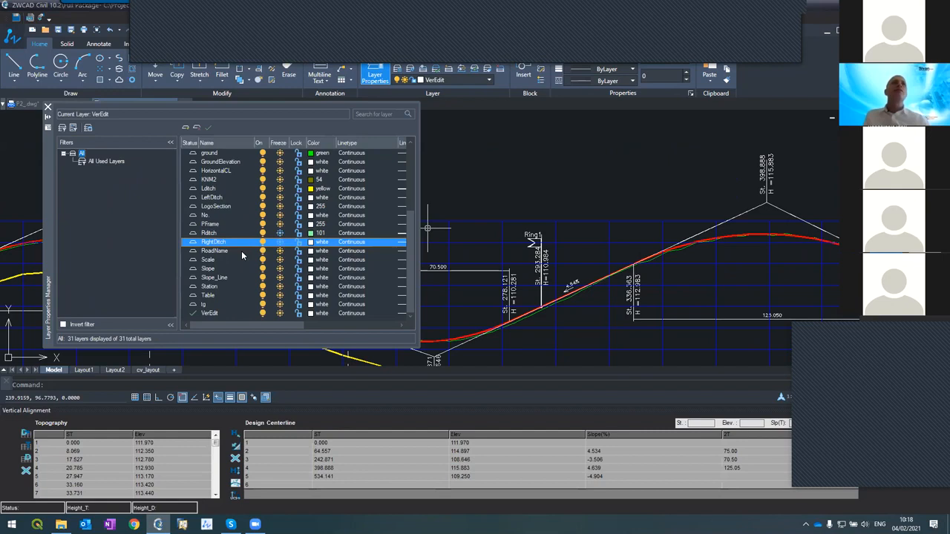
# - Freeze the LeftDitch and Lditch layers, and check the profile without the ditch lines
pyautogui.scroll(2, 241, 258)
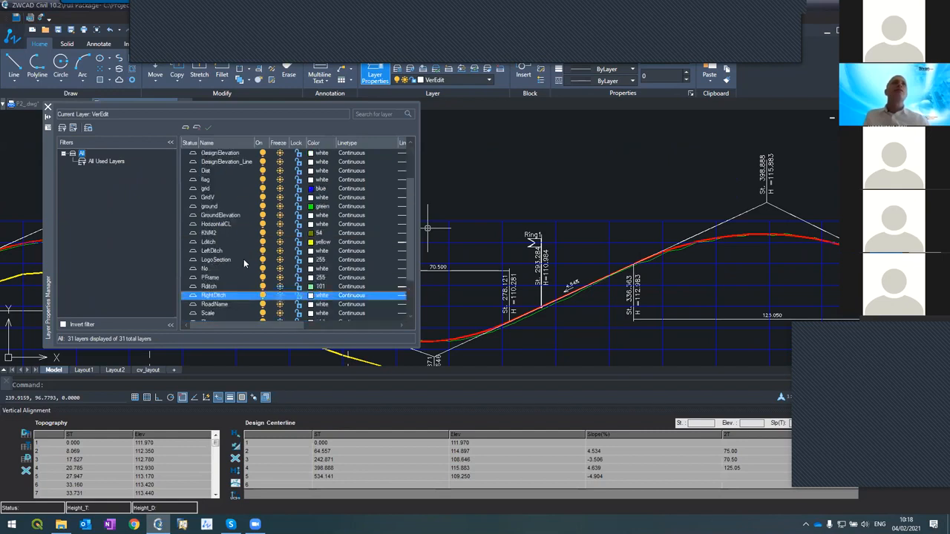
pyautogui.click(230, 250)
pyautogui.click(278, 251)
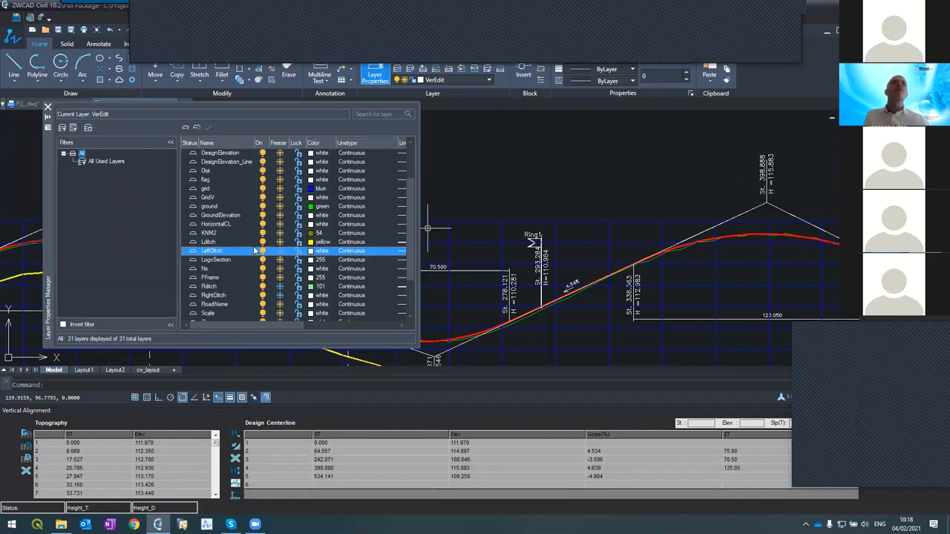
pyautogui.click(280, 242)
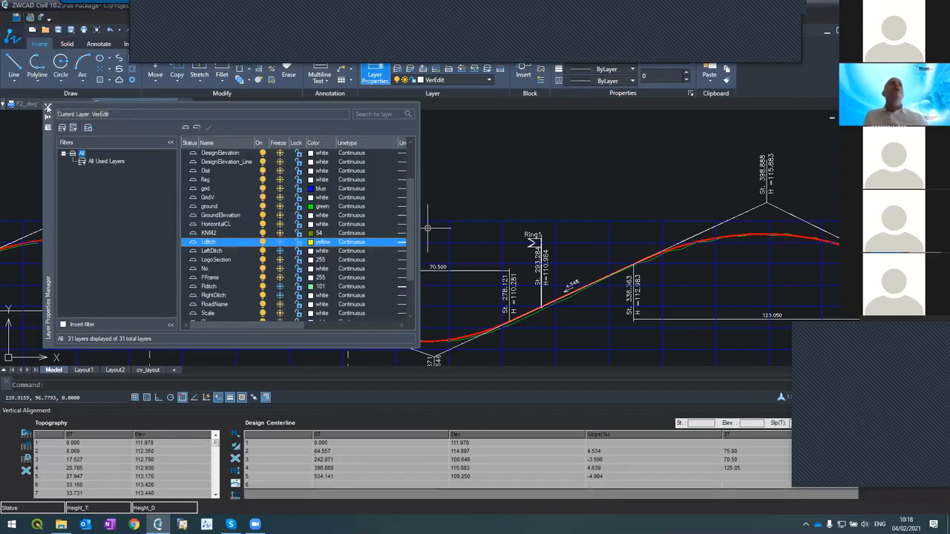
pyautogui.click(48, 106)
pyautogui.scroll(-6, 271, 238)
pyautogui.scroll(4, 279, 220)
pyautogui.scroll(-3, 280, 220)
pyautogui.scroll(4, 329, 253)
pyautogui.scroll(-3, 328, 253)
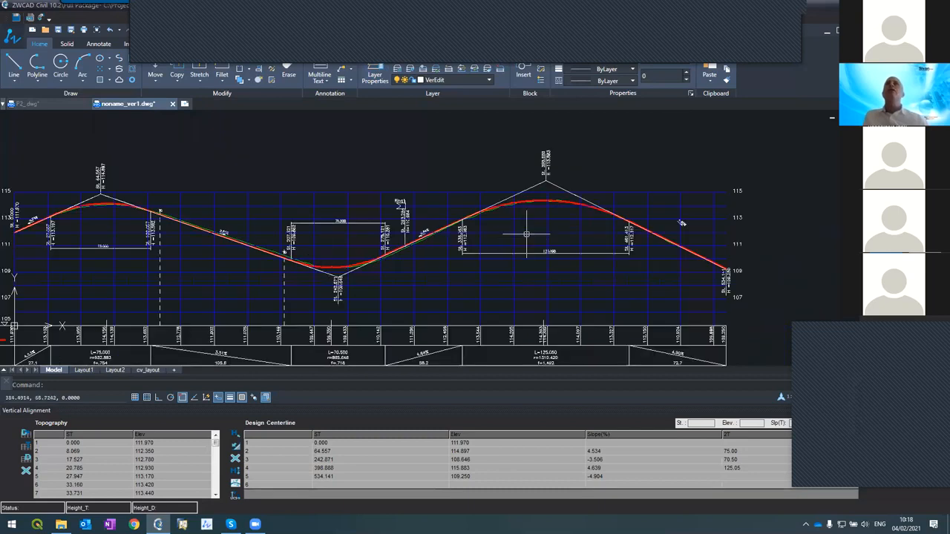
# - Move the crest vertex at station 398.888 up to about station 384.42, elevation 117.58, and apply the change only to the vertical alignment
pyautogui.scroll(4, 568, 174)
pyautogui.scroll(1, 568, 173)
pyautogui.scroll(-3, 556, 200)
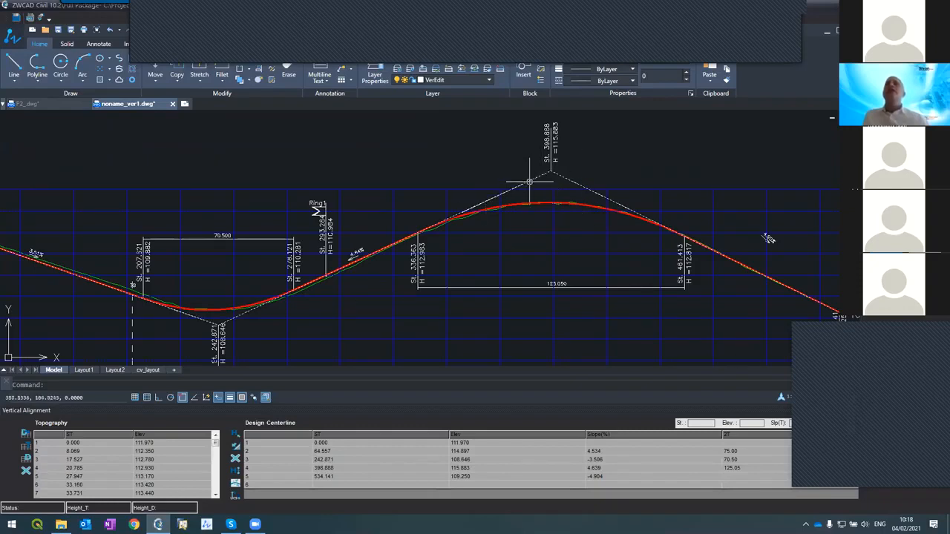
pyautogui.click(550, 171)
pyautogui.click(550, 172)
pyautogui.click(520, 135)
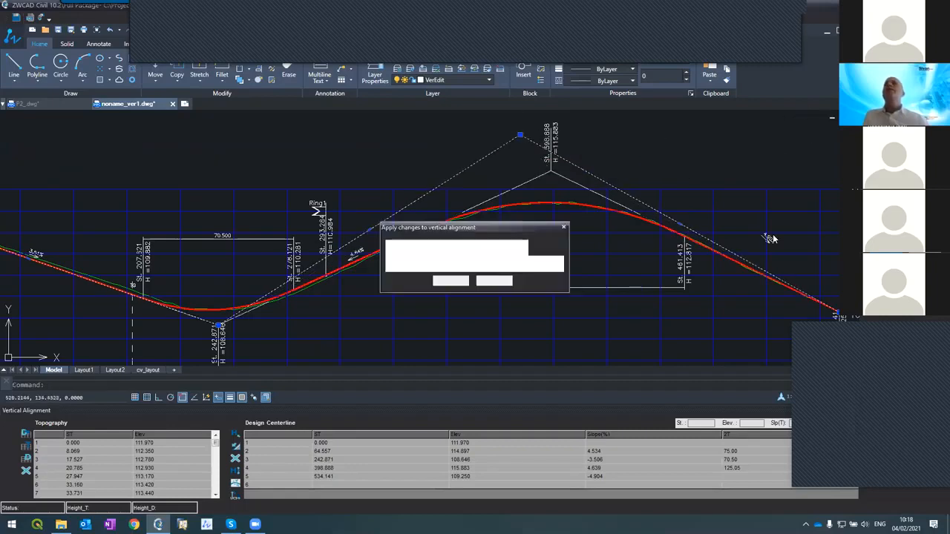
pyautogui.click(448, 276)
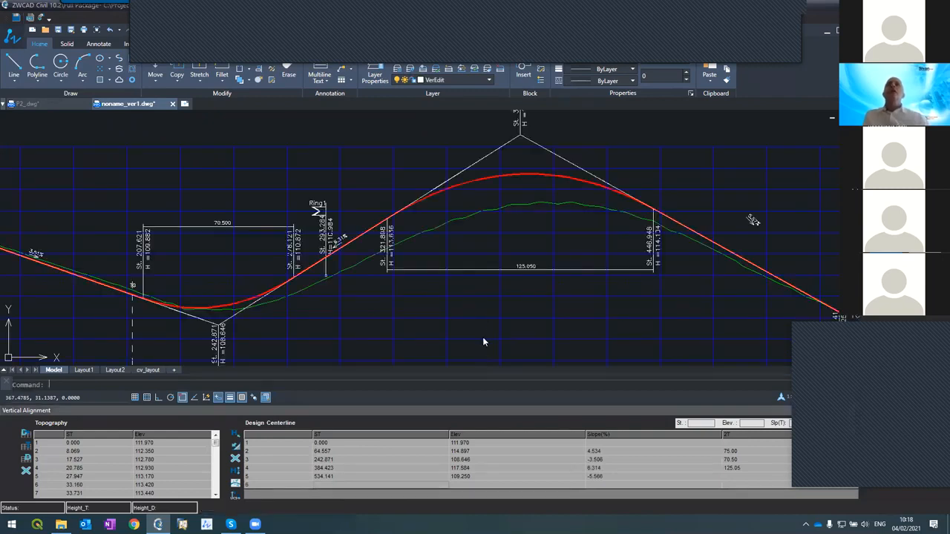
pyautogui.click(515, 138)
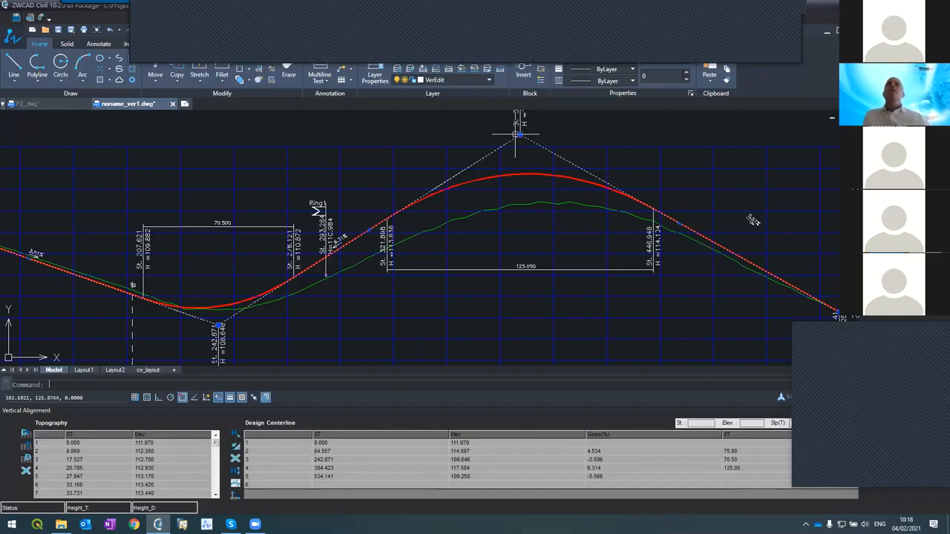
pyautogui.click(517, 135)
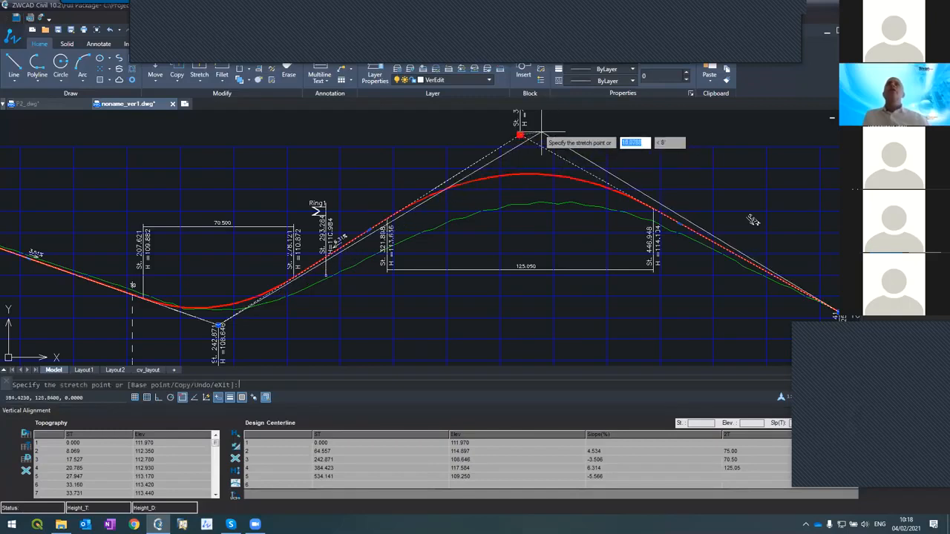
pyautogui.press('Escape')
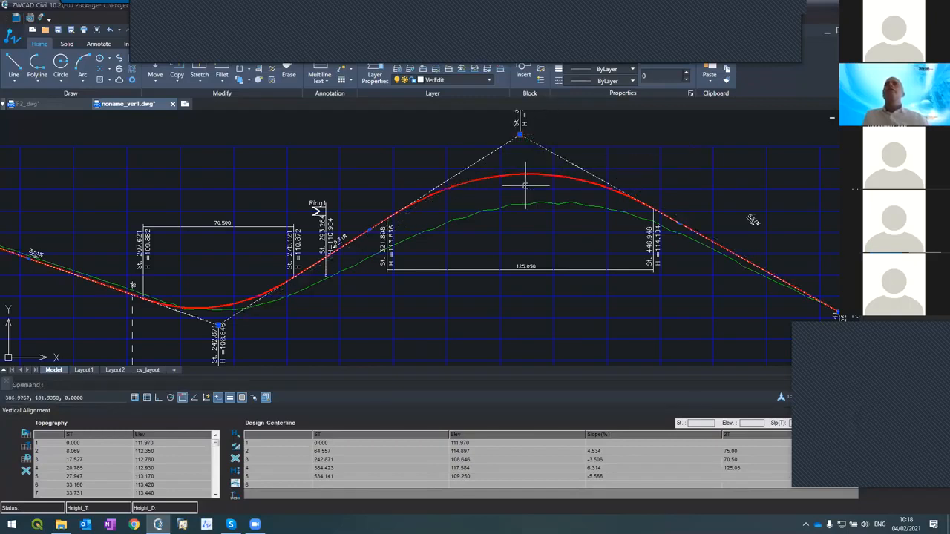
pyautogui.click(520, 135)
pyautogui.press('Escape')
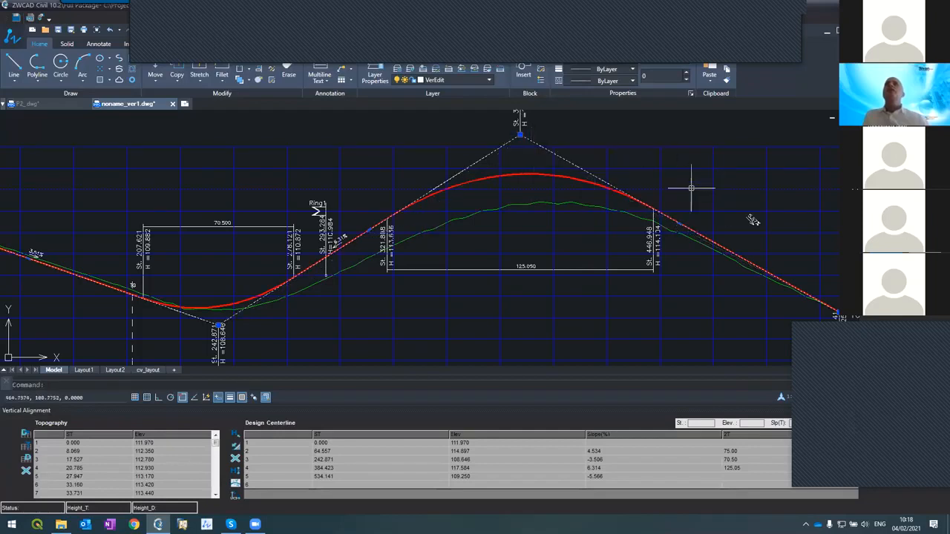
# - With object snap off, lower the crest vertex to about station 387.91, elevation 116.91, and apply the change only to the vertical alignment
pyautogui.click(521, 135)
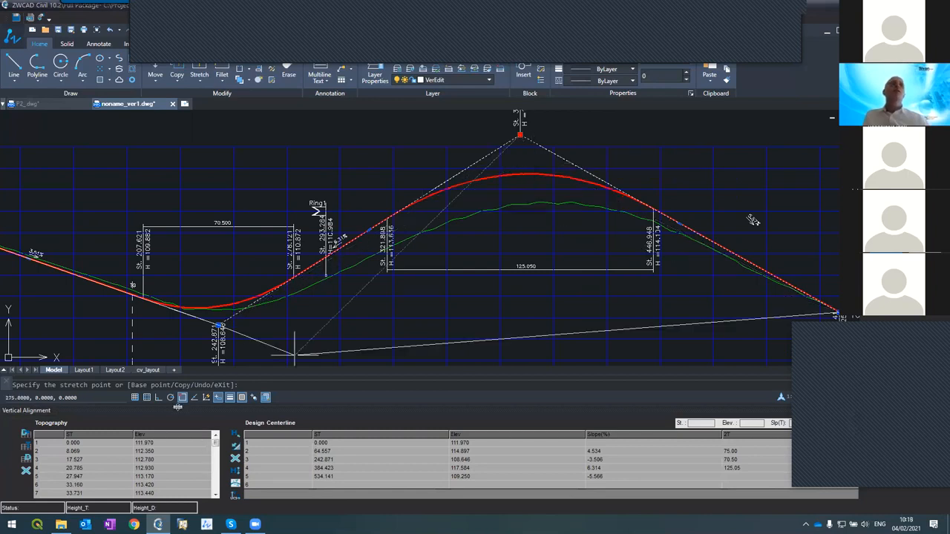
pyautogui.click(526, 149)
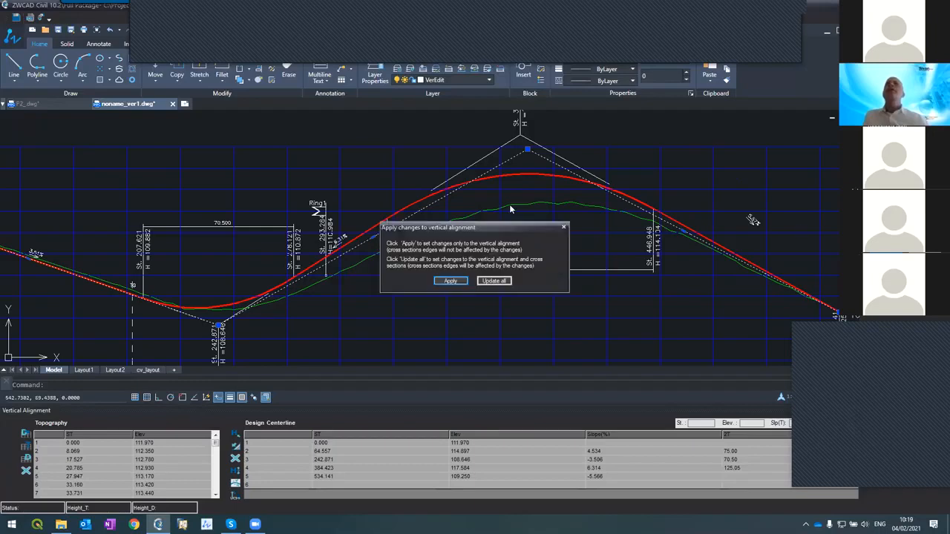
pyautogui.click(451, 282)
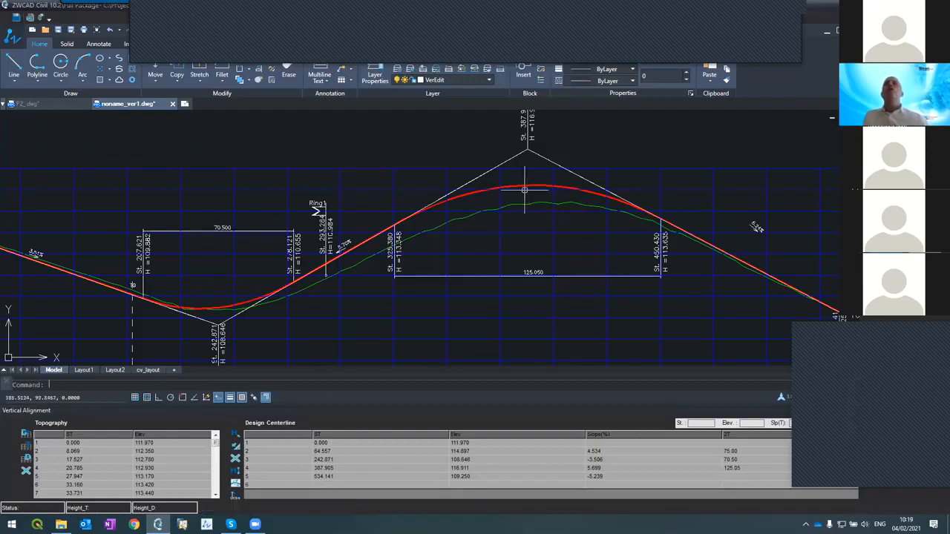
# - Mark row 4 of the design centerline table and find its crest vertex on the profile
pyautogui.scroll(5, 520, 191)
pyautogui.scroll(-2, 523, 173)
pyautogui.scroll(-3, 522, 164)
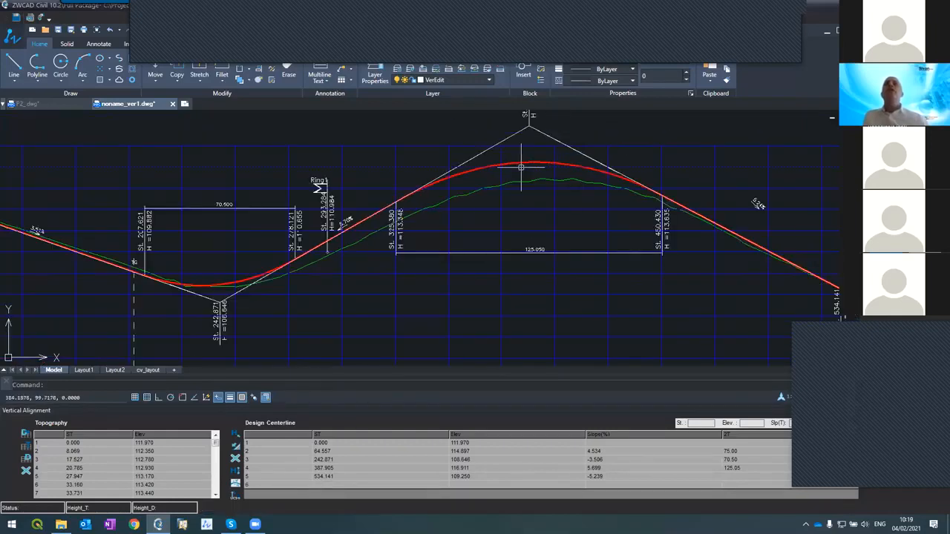
pyautogui.scroll(-3, 524, 167)
pyautogui.scroll(4, 524, 166)
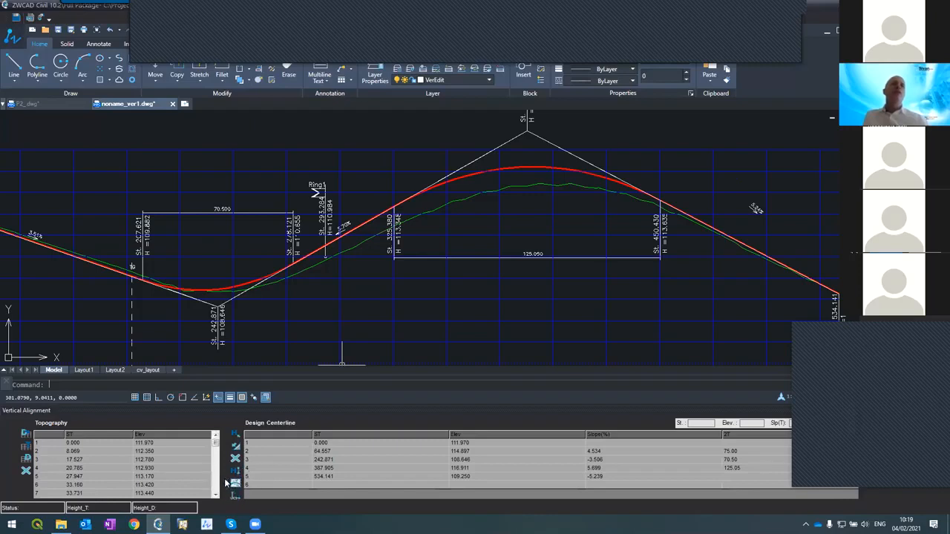
pyautogui.click(269, 469)
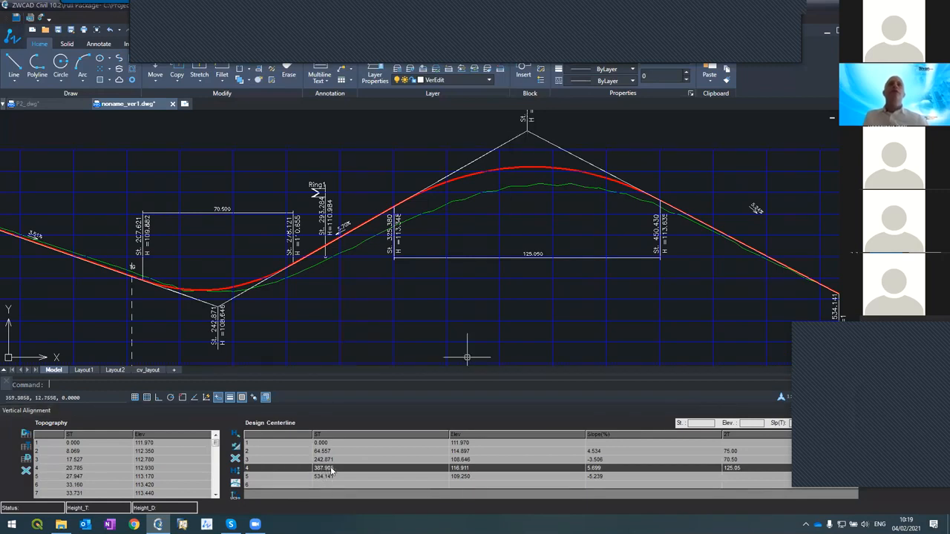
pyautogui.scroll(-4, 500, 256)
pyautogui.scroll(4, 505, 223)
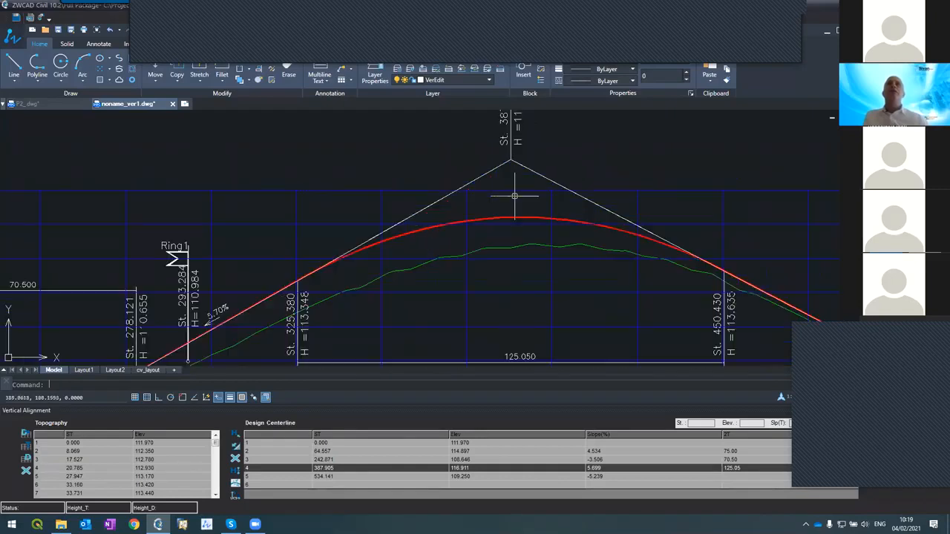
pyautogui.scroll(-3, 515, 195)
pyautogui.scroll(3, 519, 158)
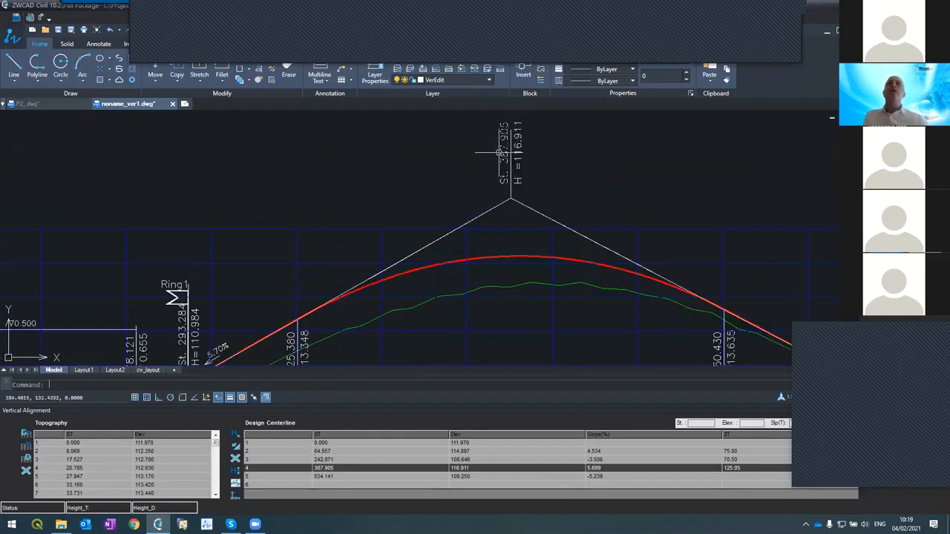
pyautogui.scroll(-3, 491, 181)
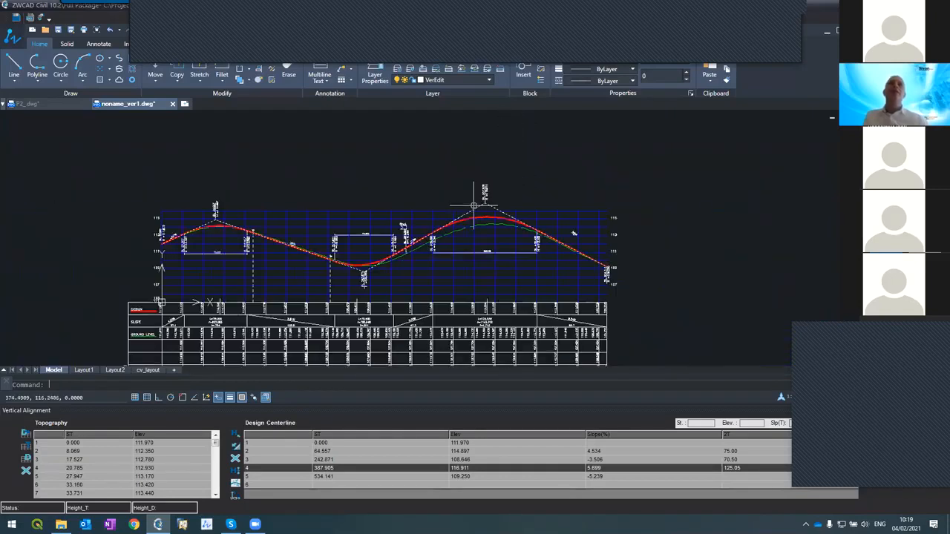
pyautogui.scroll(3, 478, 199)
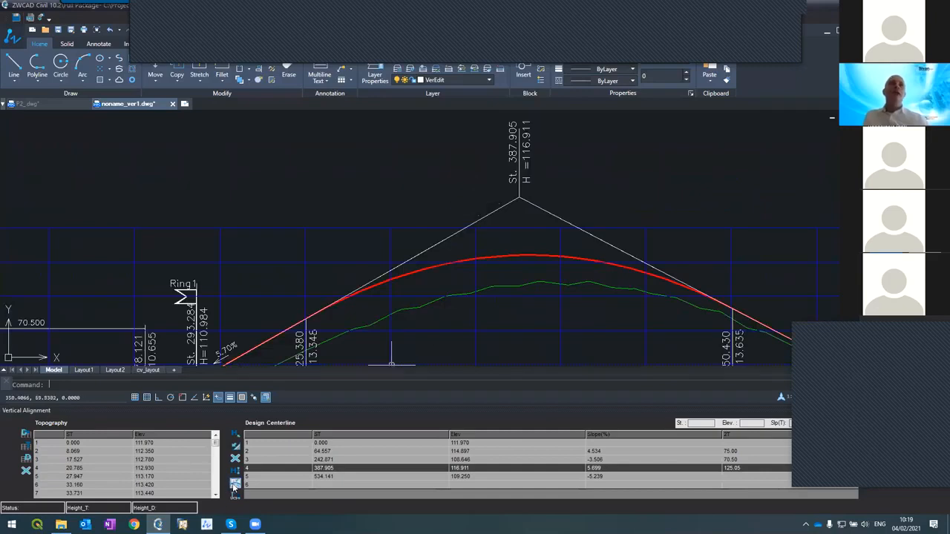
# - With object snap on, fit the row 4 arc through the ground line's high point and apply the change only to the vertical alignment
pyautogui.click(234, 484)
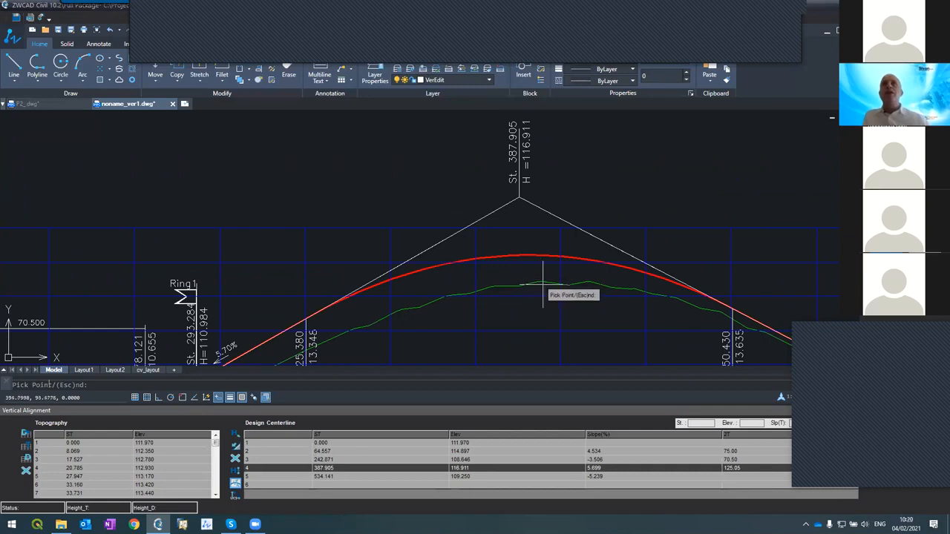
pyautogui.scroll(3, 540, 268)
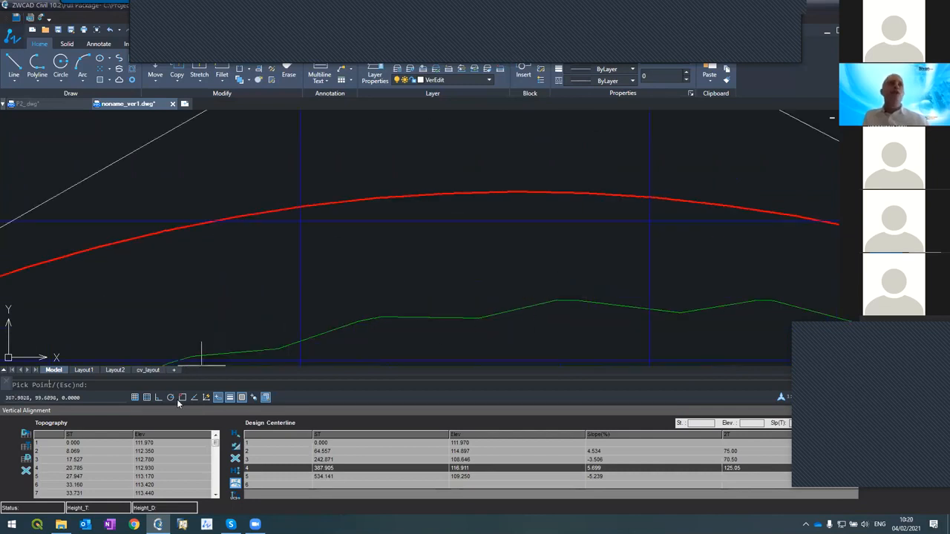
pyautogui.press('Escape')
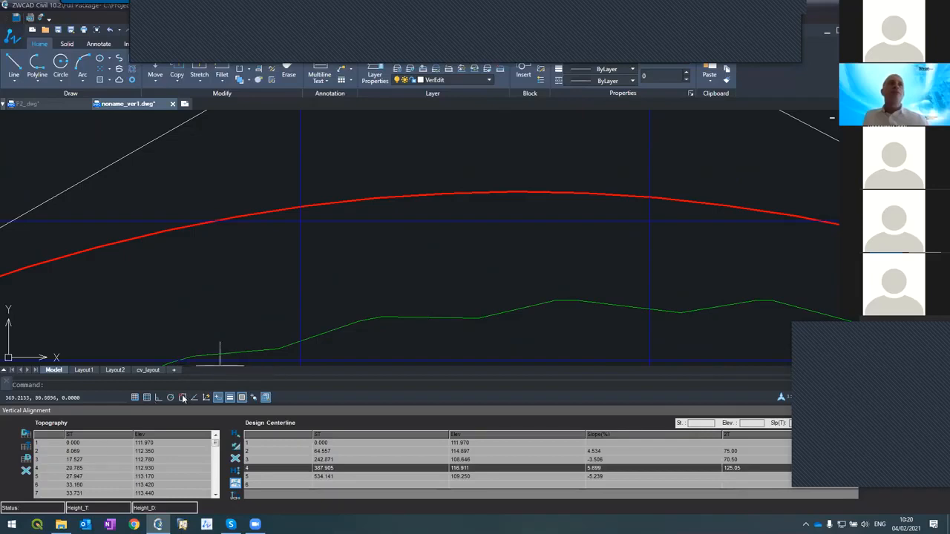
pyautogui.click(564, 301)
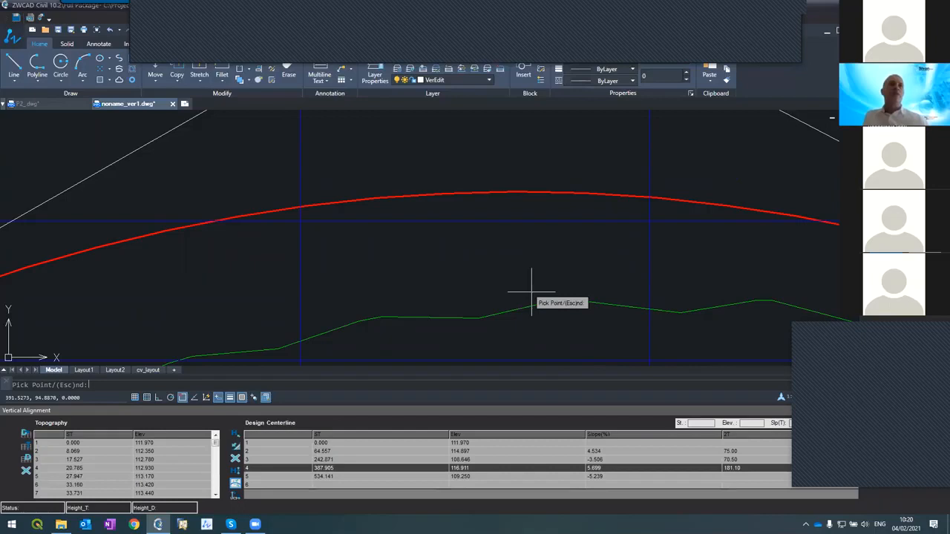
pyautogui.press('Escape')
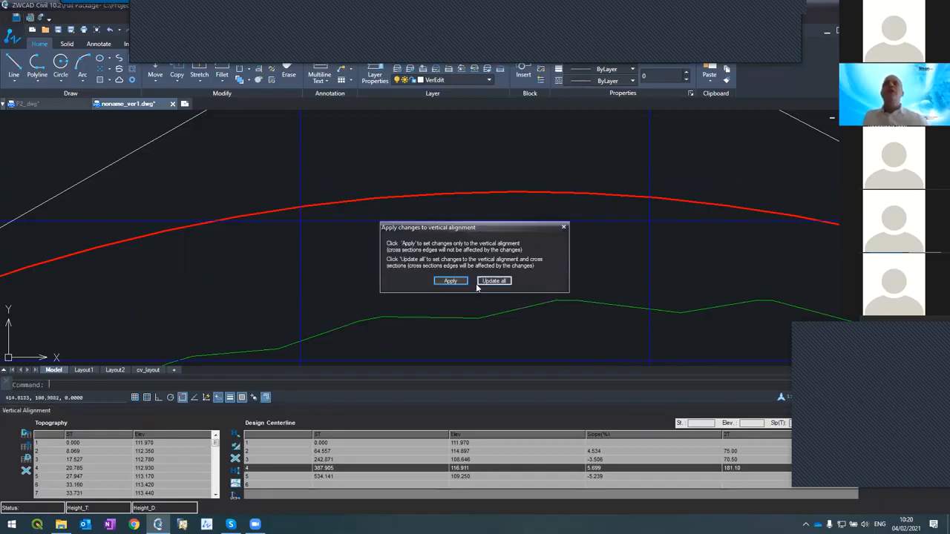
pyautogui.click(461, 283)
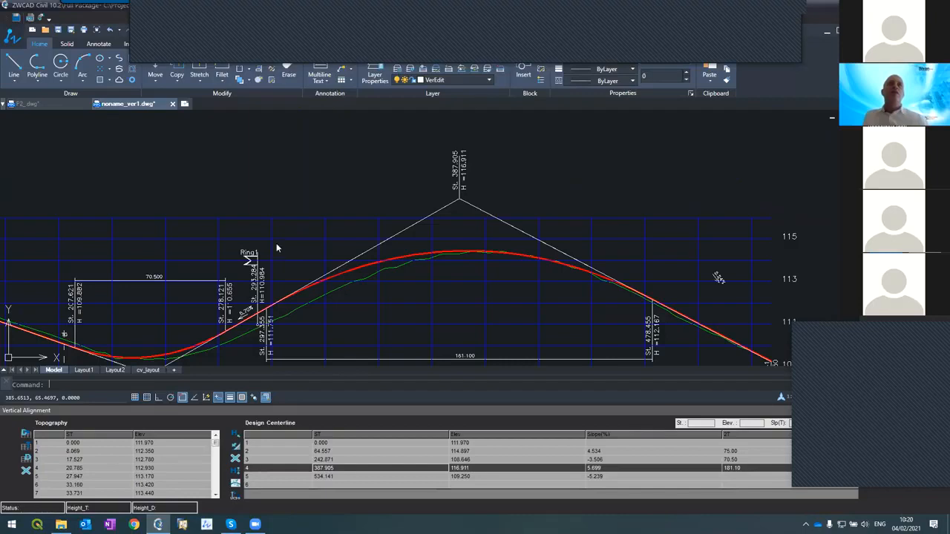
# - Fit the row 3 sag arc through a point on the ground line and apply the change only to the vertical alignment
pyautogui.scroll(-4, 280, 226)
pyautogui.scroll(6, 260, 215)
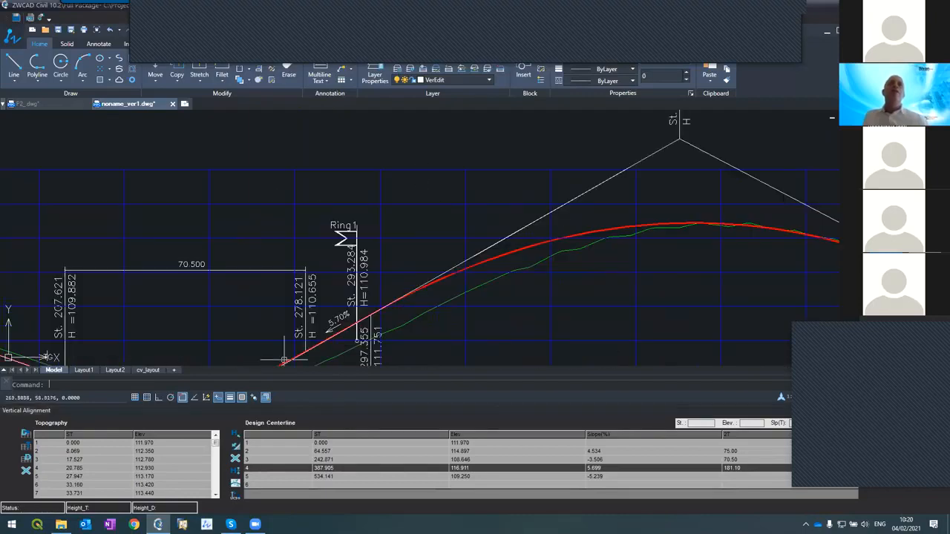
pyautogui.click(281, 460)
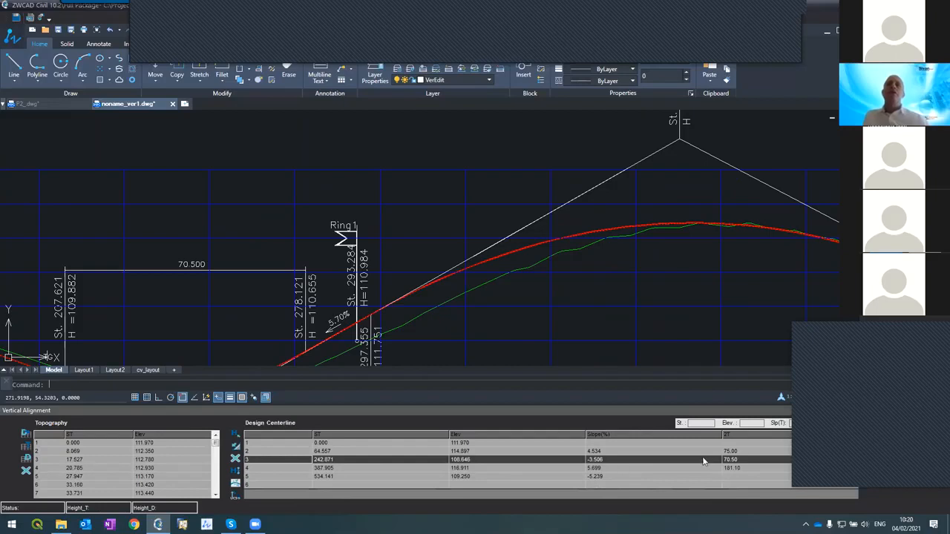
pyautogui.click(236, 485)
pyautogui.scroll(5, 380, 273)
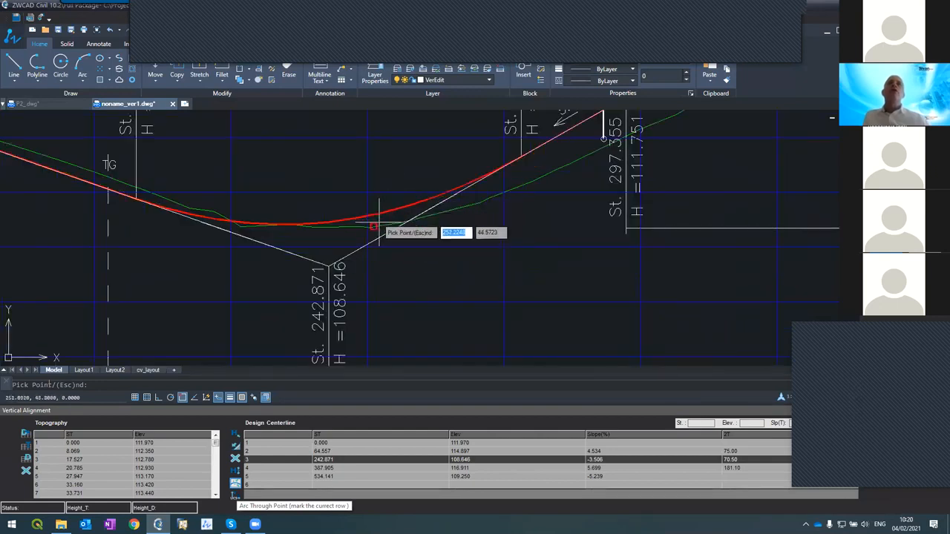
pyautogui.scroll(3, 338, 223)
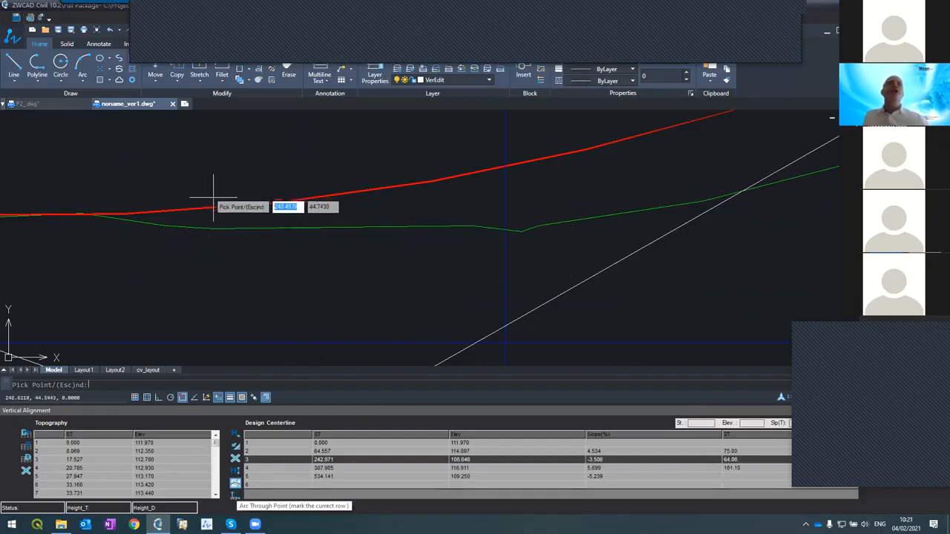
pyautogui.press('Escape')
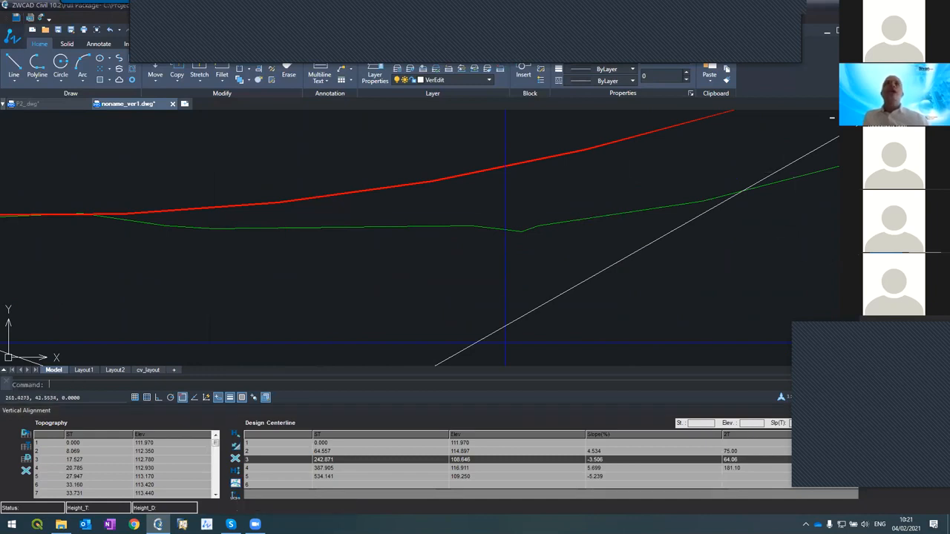
pyautogui.click(440, 280)
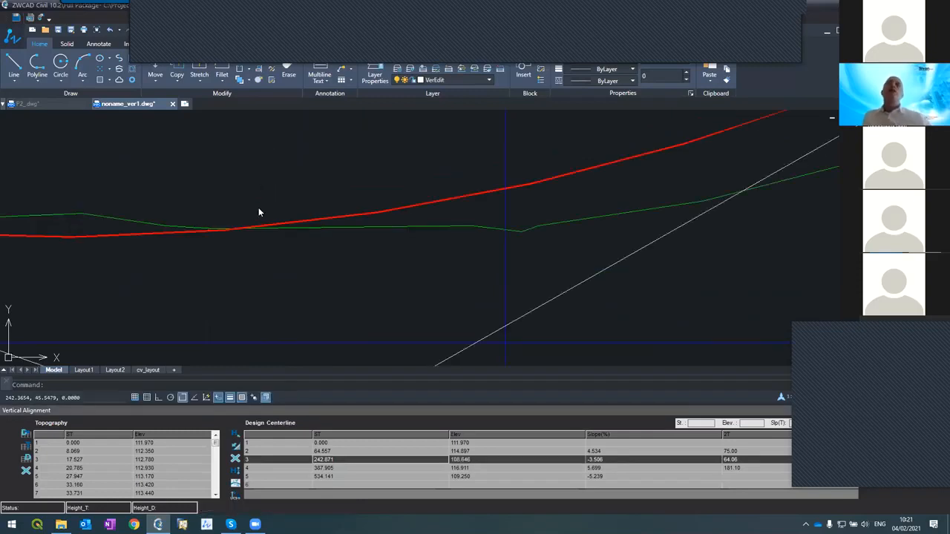
# - On Ring1's profile, raise the start vertex to the connecting road's elevation mark and apply the change only to the vertical alignment
pyautogui.scroll(-5, 259, 209)
pyautogui.scroll(-3, 273, 239)
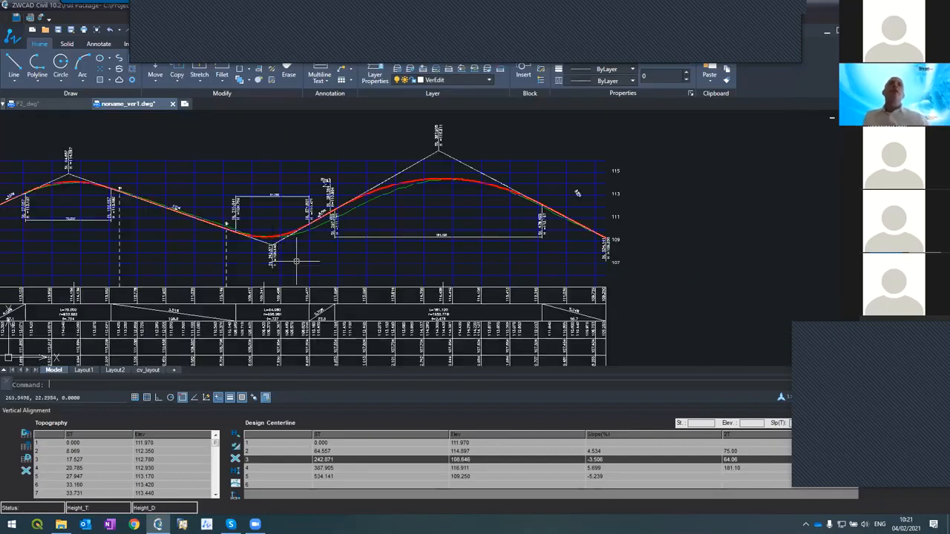
pyautogui.scroll(5, 305, 206)
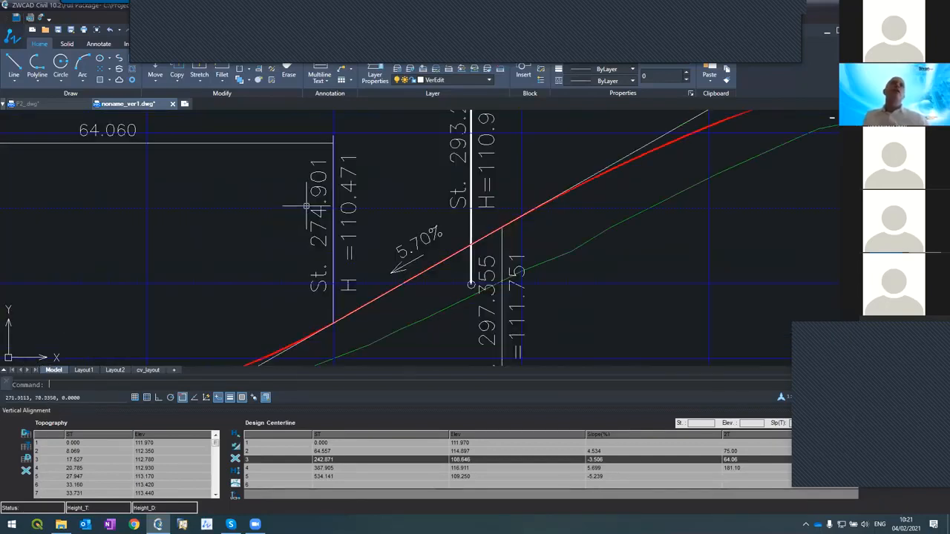
pyautogui.scroll(-5, 306, 206)
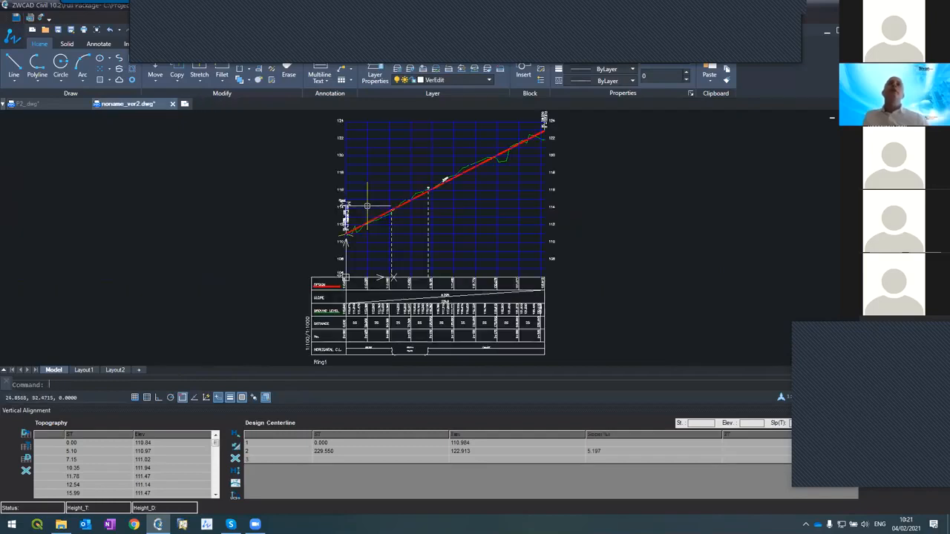
pyautogui.scroll(5, 341, 219)
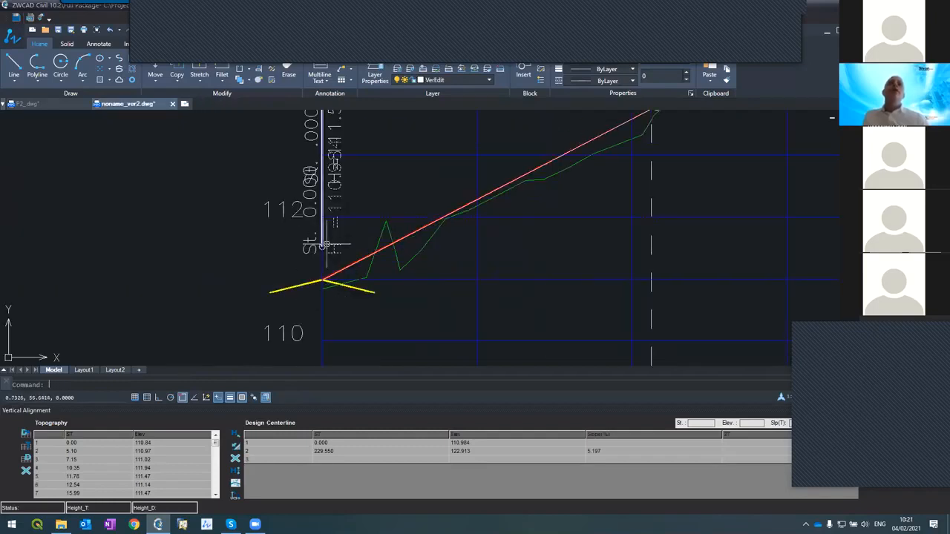
pyautogui.click(322, 281)
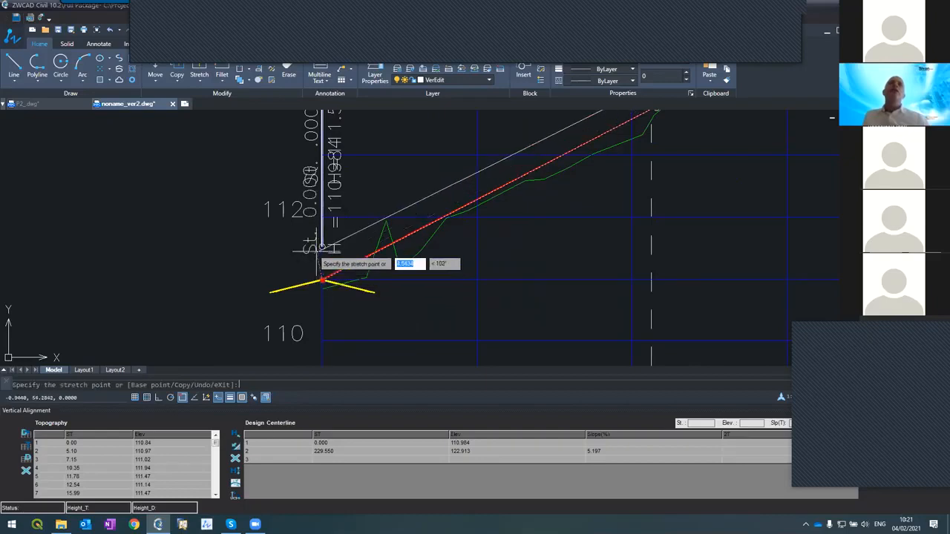
pyautogui.click(321, 247)
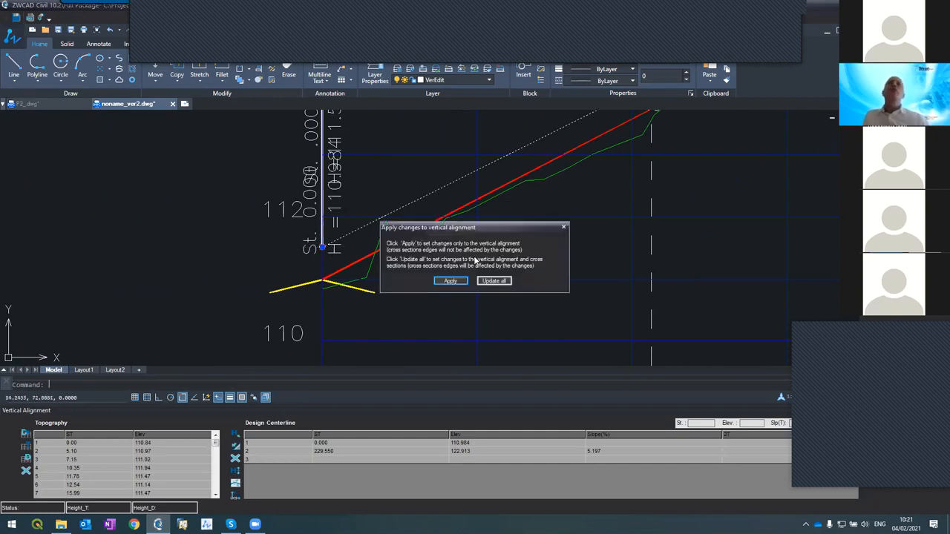
pyautogui.click(453, 281)
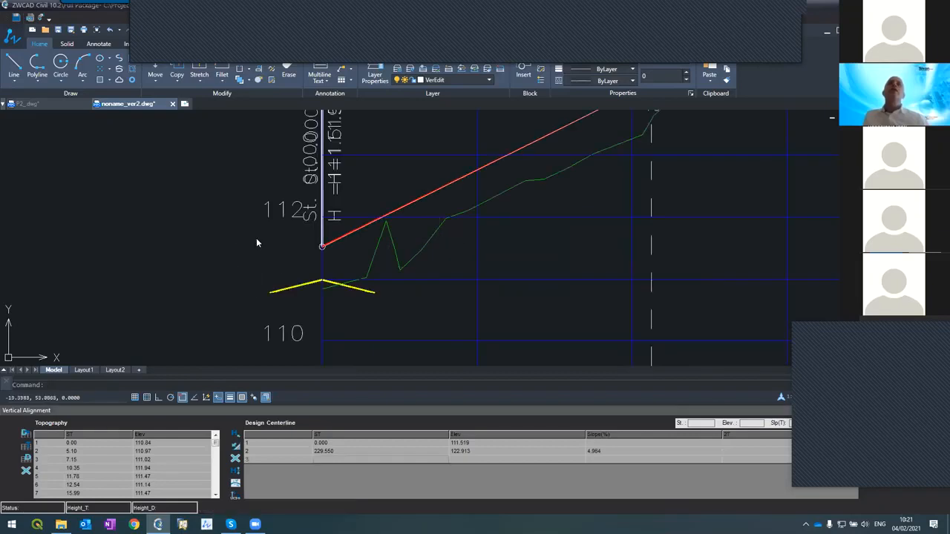
# - Switch back to Road1's profile, check the Ring1 connection mark, and leave vertical alignment editing for the P2 plan
pyautogui.scroll(-5, 253, 297)
pyautogui.scroll(3, 256, 297)
pyautogui.scroll(-3, 256, 297)
pyautogui.scroll(3, 256, 297)
pyautogui.scroll(-1, 261, 266)
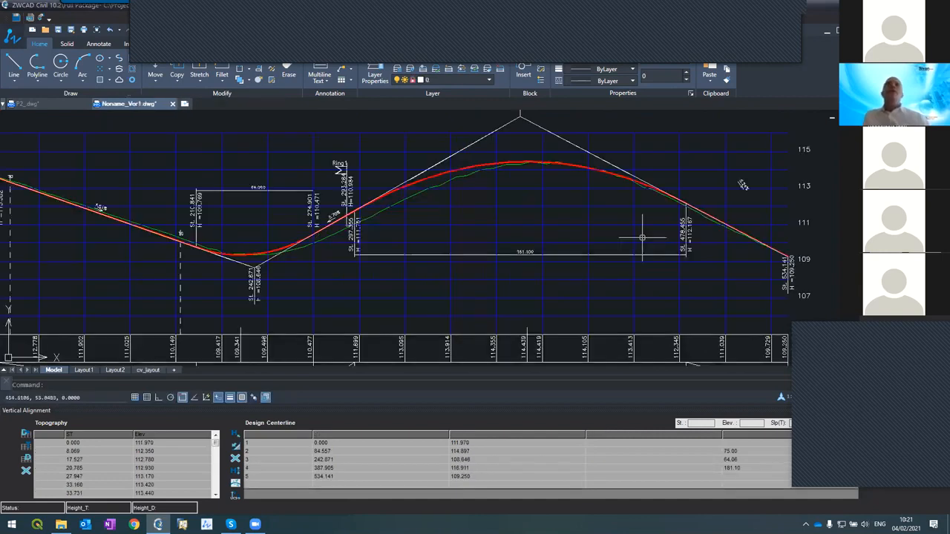
pyautogui.scroll(-2, 642, 238)
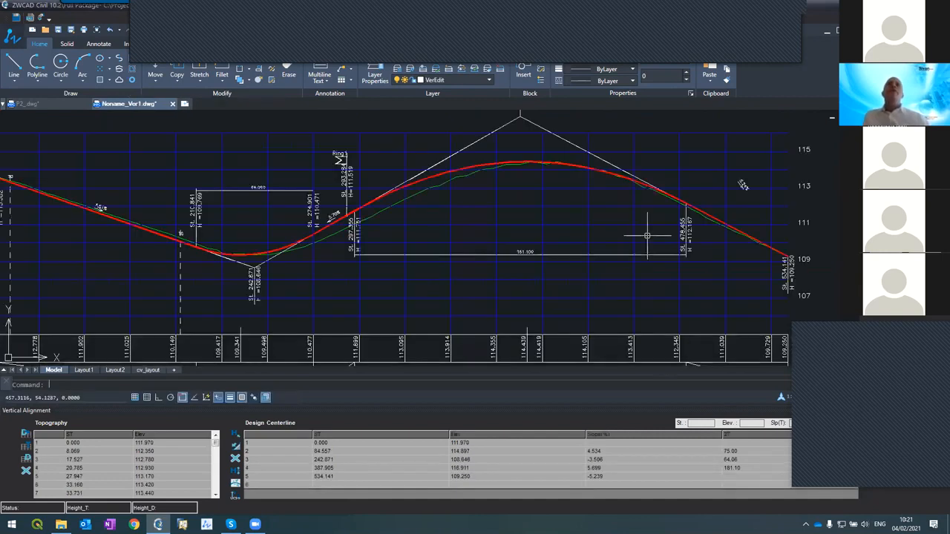
pyautogui.click(46, 17)
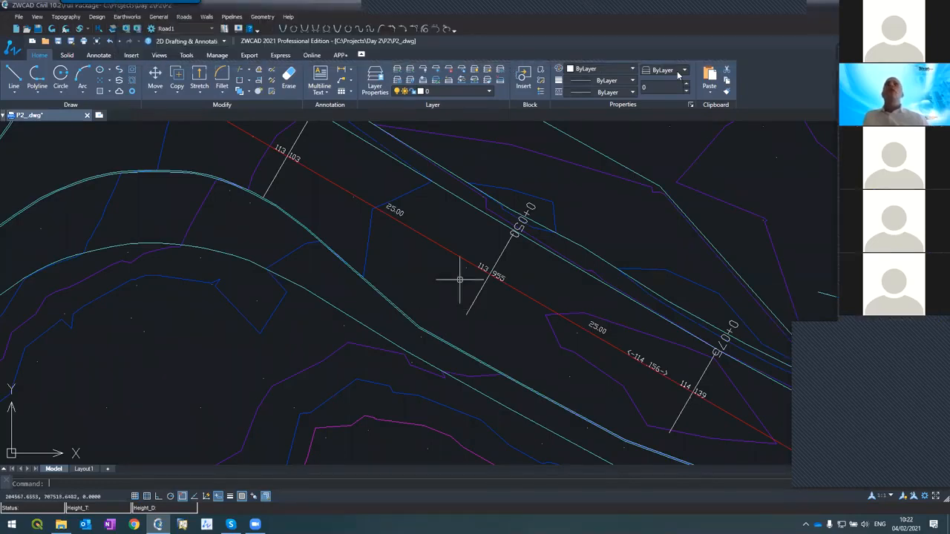
# - Restore the program window from full screen, then reposition and resize it on the desktop
pyautogui.click(770, 14)
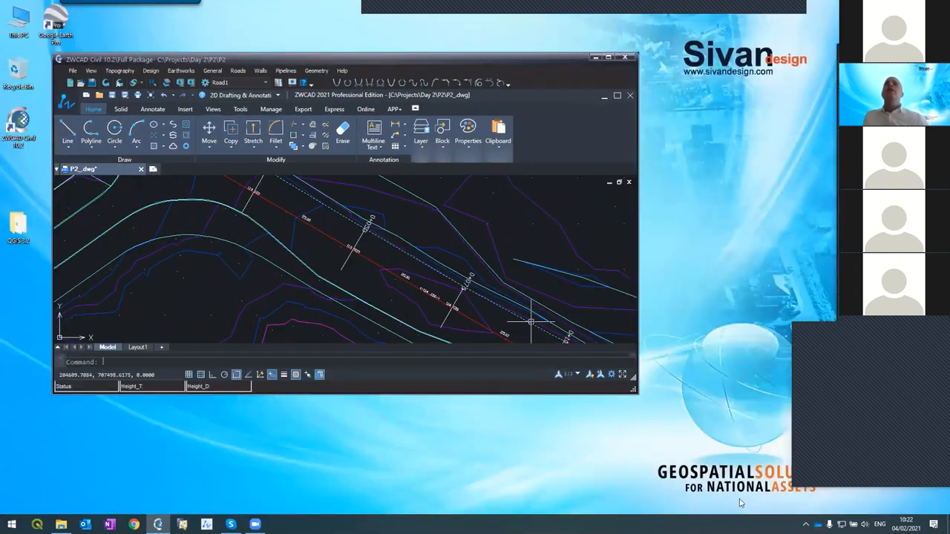
pyautogui.moveTo(740, 503); pyautogui.dragTo(773, 528)
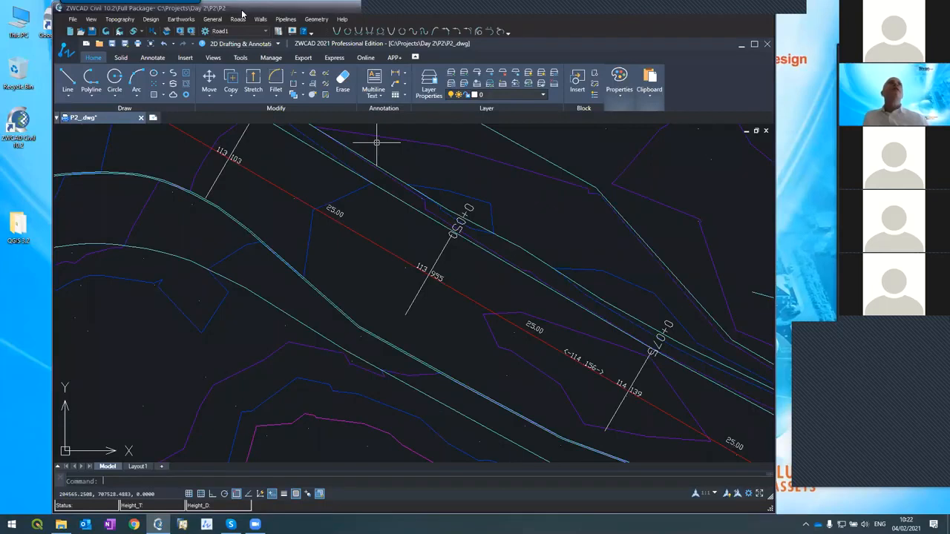
pyautogui.moveTo(242, 13); pyautogui.dragTo(189, 14)
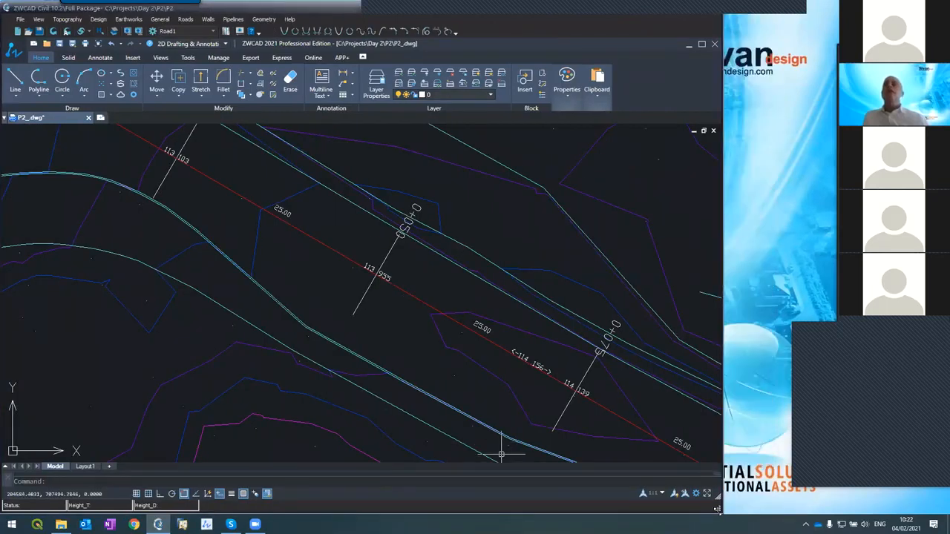
pyautogui.moveTo(717, 512); pyautogui.dragTo(780, 509)
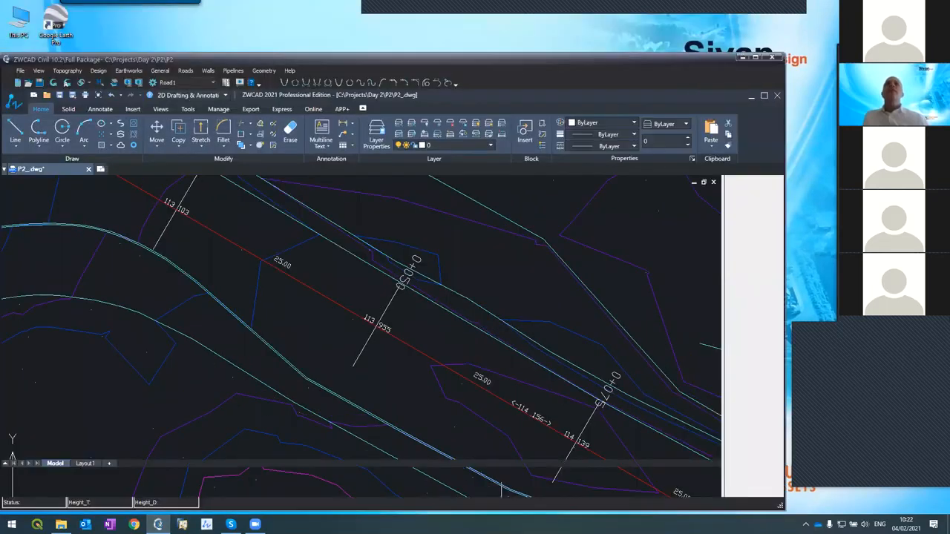
# - Open the horizontal alignment of Road1\1 and apply it to rebuild the plan drawing
pyautogui.click(186, 71)
pyautogui.click(212, 83)
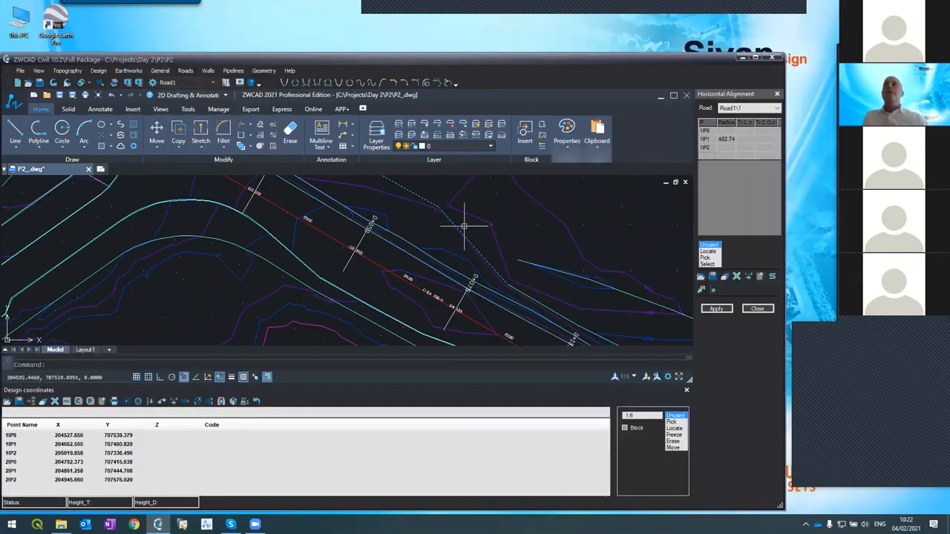
pyautogui.click(716, 308)
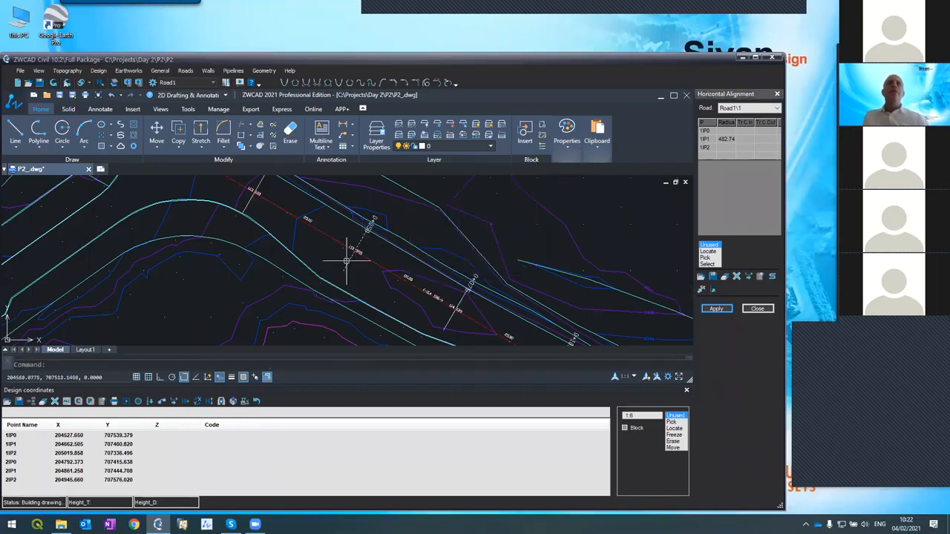
# - Examine the station labels, design elevations and the double-arrow elevation mark along Road1's centerline in the plan
pyautogui.scroll(3, 374, 256)
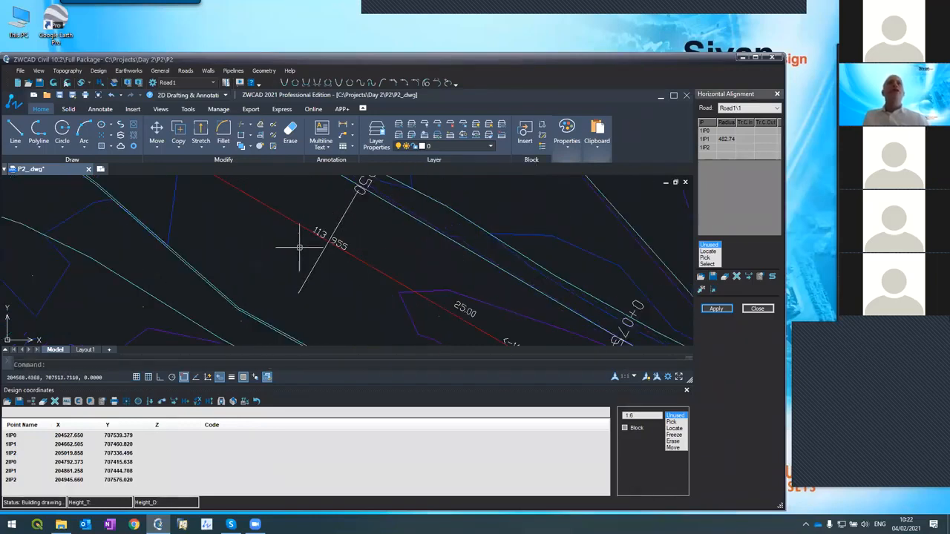
pyautogui.scroll(-5, 295, 184)
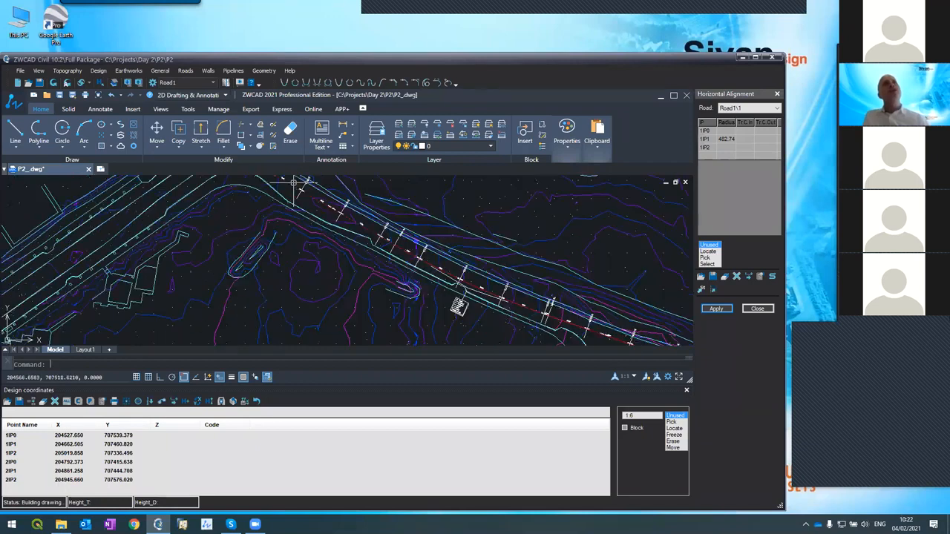
pyautogui.scroll(5, 375, 231)
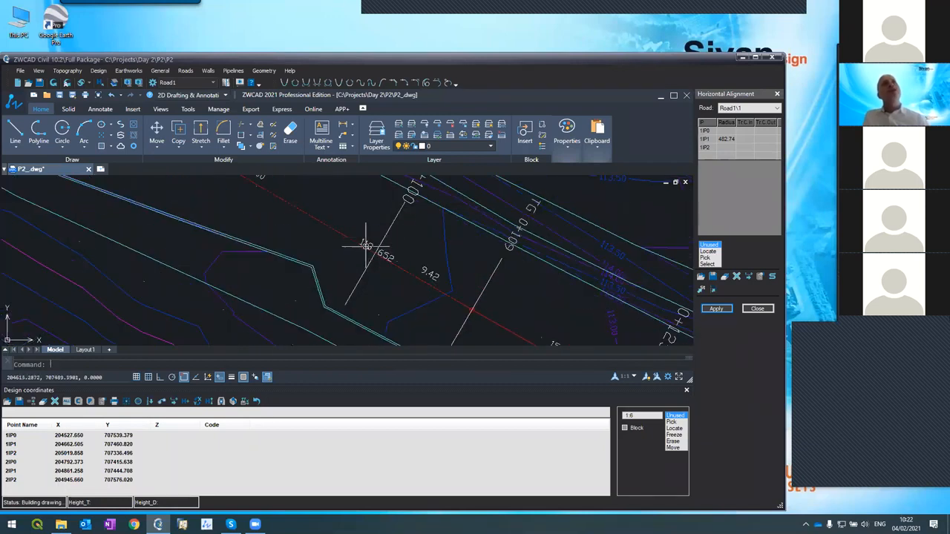
pyautogui.scroll(-4, 356, 210)
pyautogui.scroll(4, 354, 210)
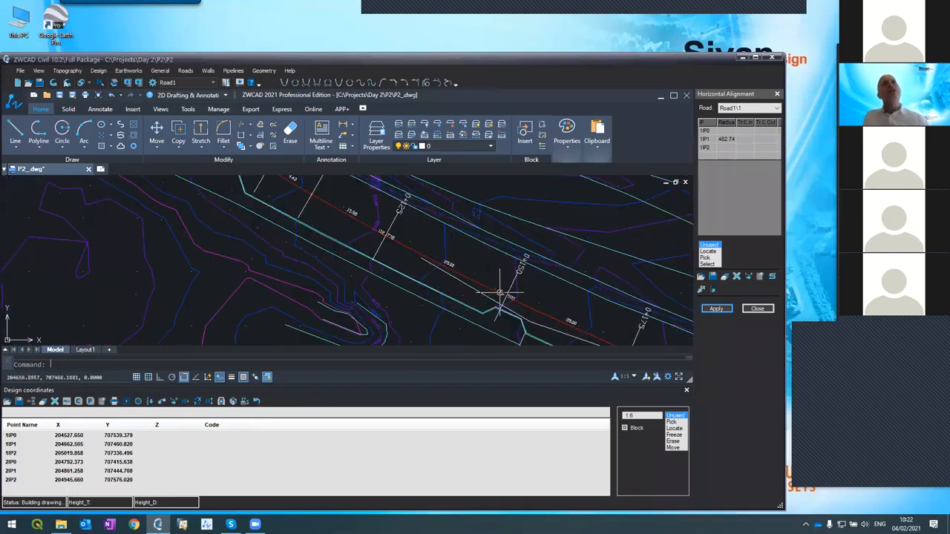
pyautogui.scroll(3, 465, 261)
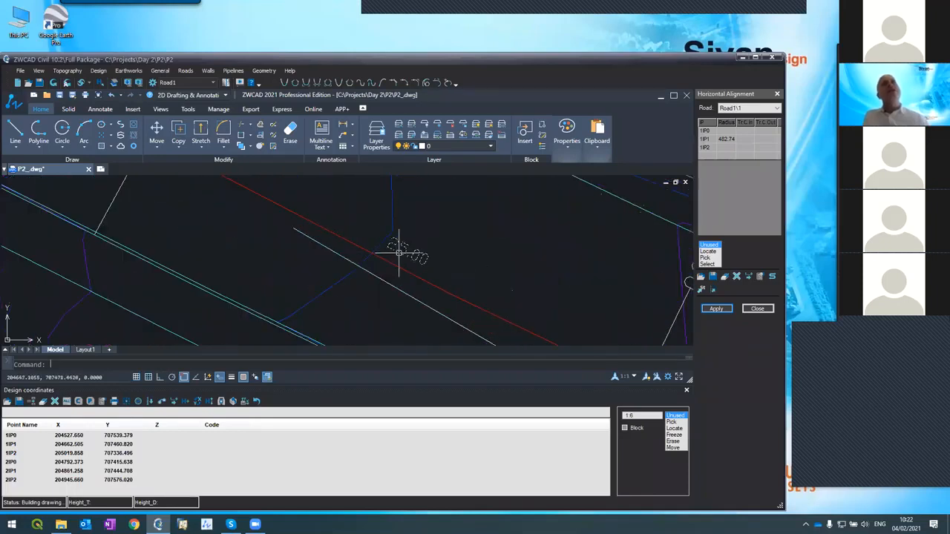
pyautogui.scroll(-3, 399, 253)
pyautogui.scroll(2, 393, 249)
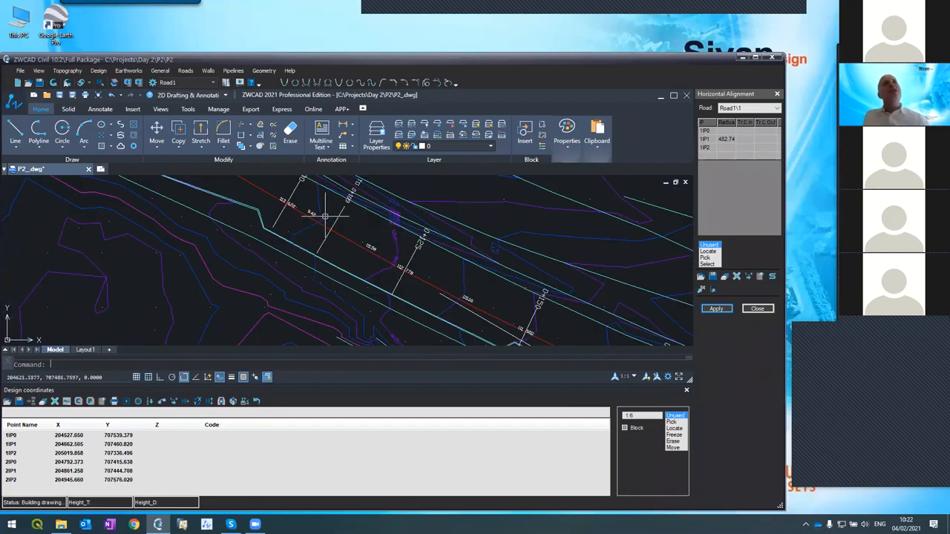
pyautogui.scroll(-2, 315, 202)
pyautogui.scroll(1, 304, 191)
pyautogui.scroll(1, 311, 189)
pyautogui.scroll(-3, 324, 202)
pyautogui.scroll(2, 326, 208)
pyautogui.scroll(1, 329, 212)
pyautogui.scroll(1, 438, 271)
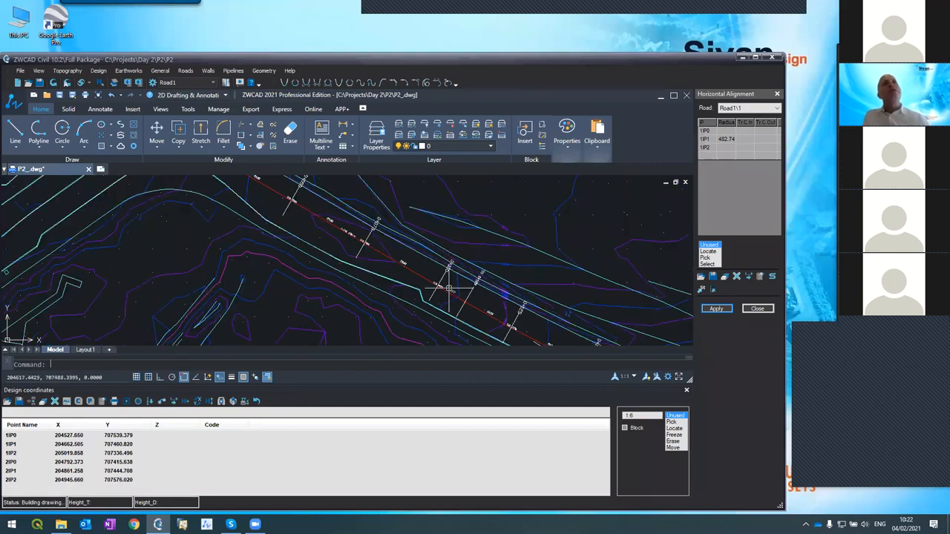
pyautogui.scroll(2, 342, 229)
pyautogui.scroll(1, 345, 223)
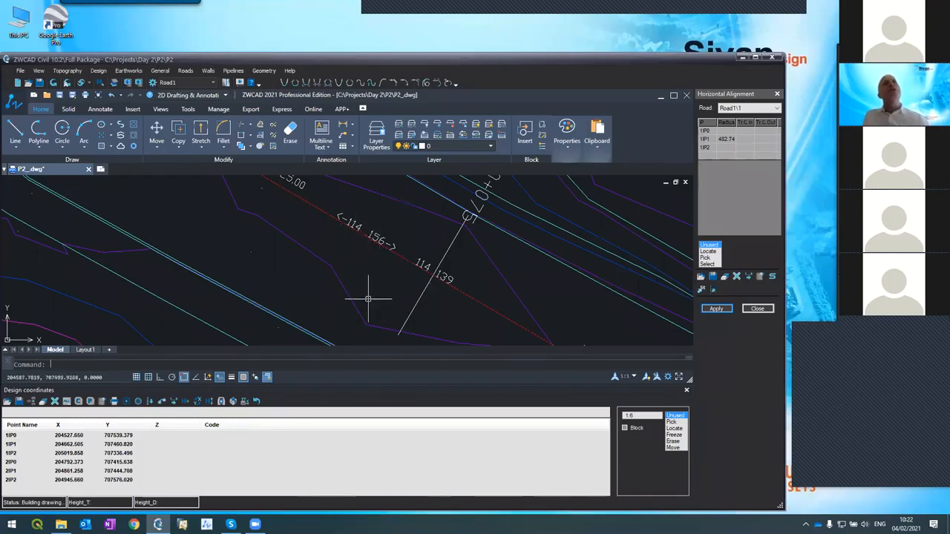
pyautogui.scroll(-3, 371, 304)
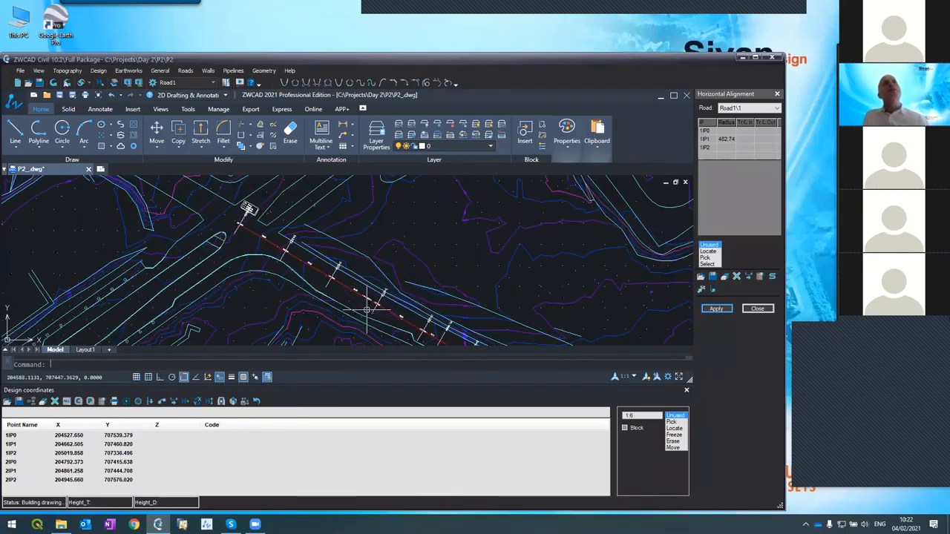
pyautogui.scroll(4, 362, 299)
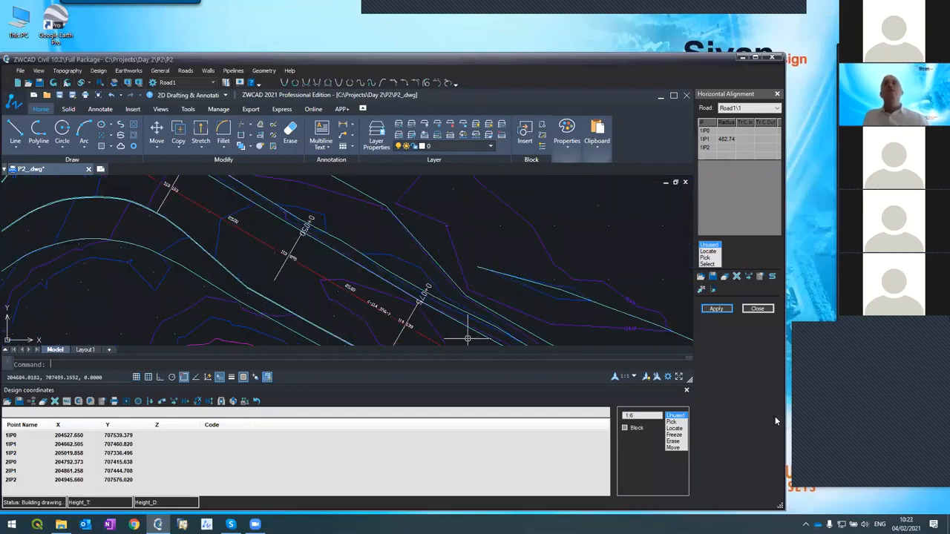
# - Close the design coordinates table and enlarge the program window upward to show more of the plan
pyautogui.click(685, 389)
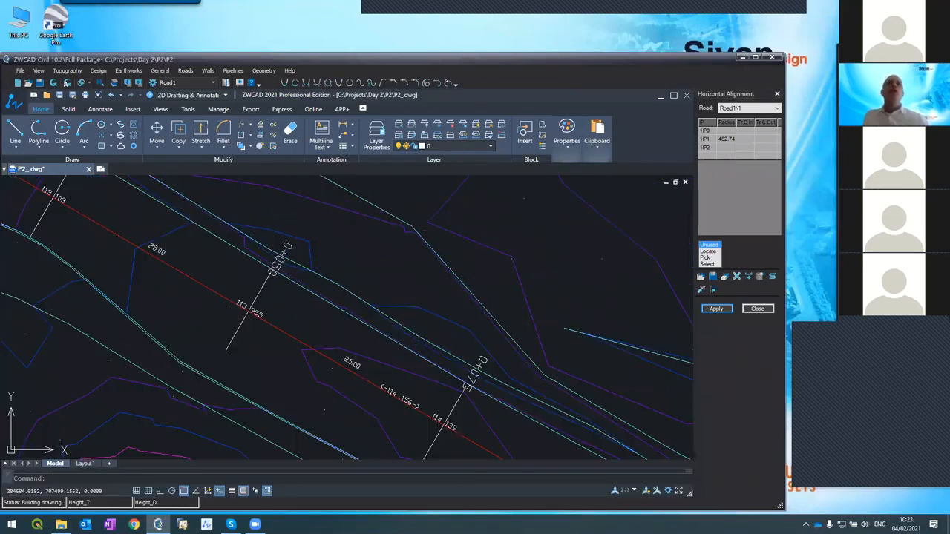
pyautogui.scroll(-3, 297, 269)
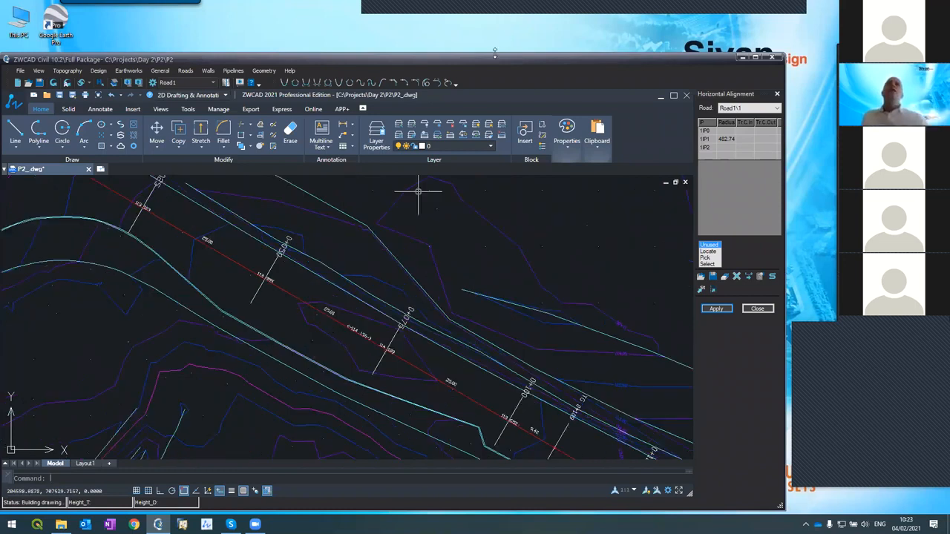
pyautogui.moveTo(493, 54); pyautogui.dragTo(493, 5)
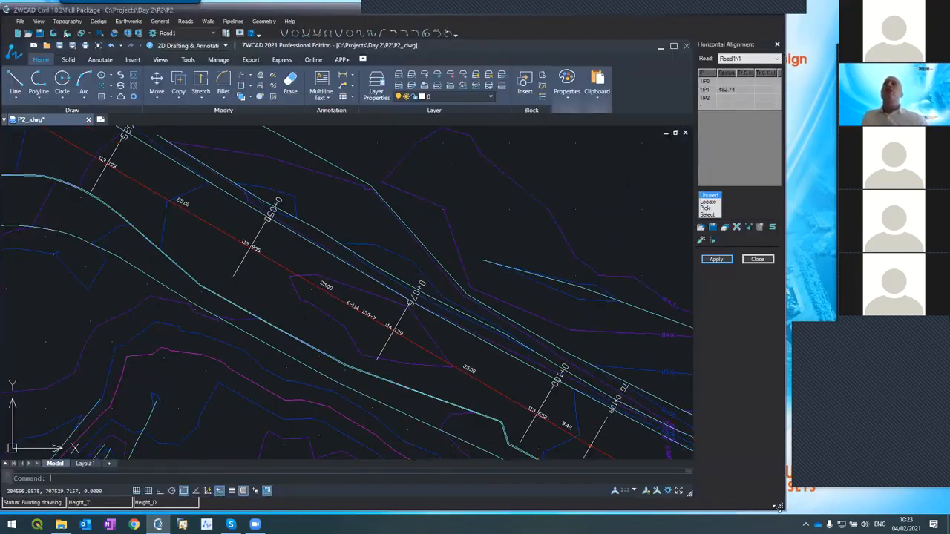
pyautogui.moveTo(778, 507); pyautogui.dragTo(784, 509)
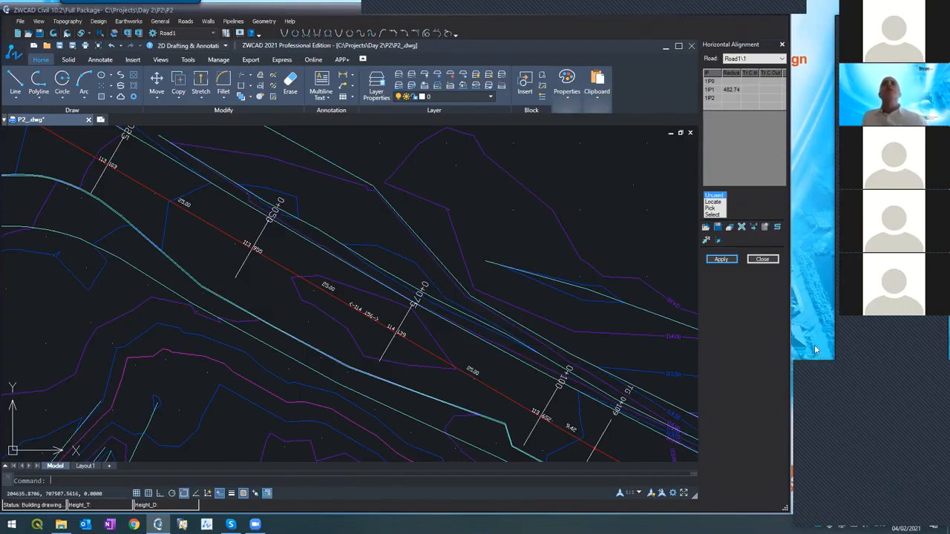
# - Open the cross sections editor for Road1 and bring its window to the front
pyautogui.scroll(-8, 192, 220)
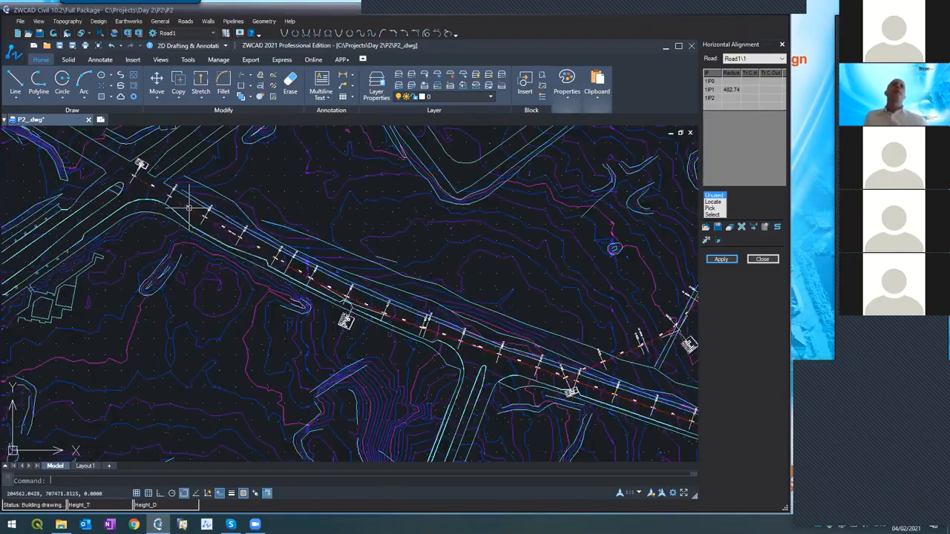
pyautogui.scroll(5, 196, 207)
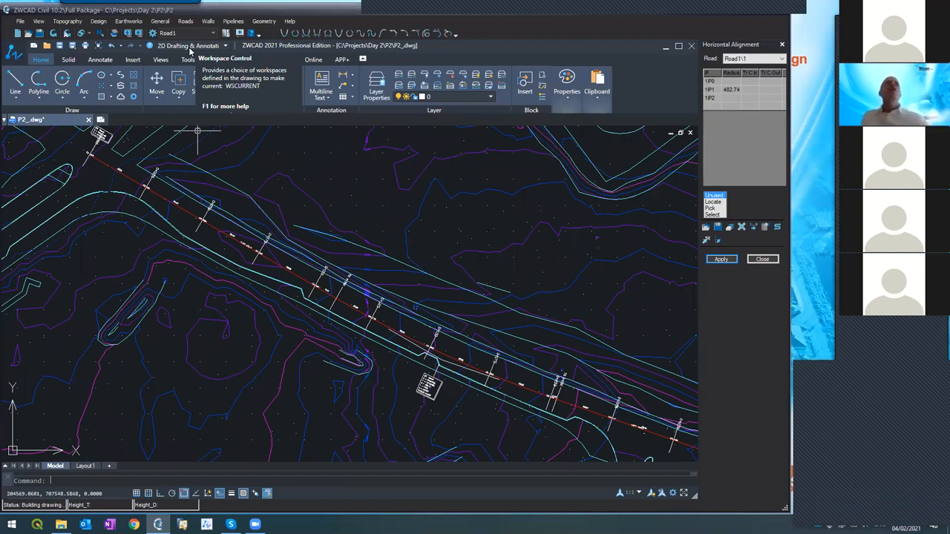
pyautogui.click(187, 21)
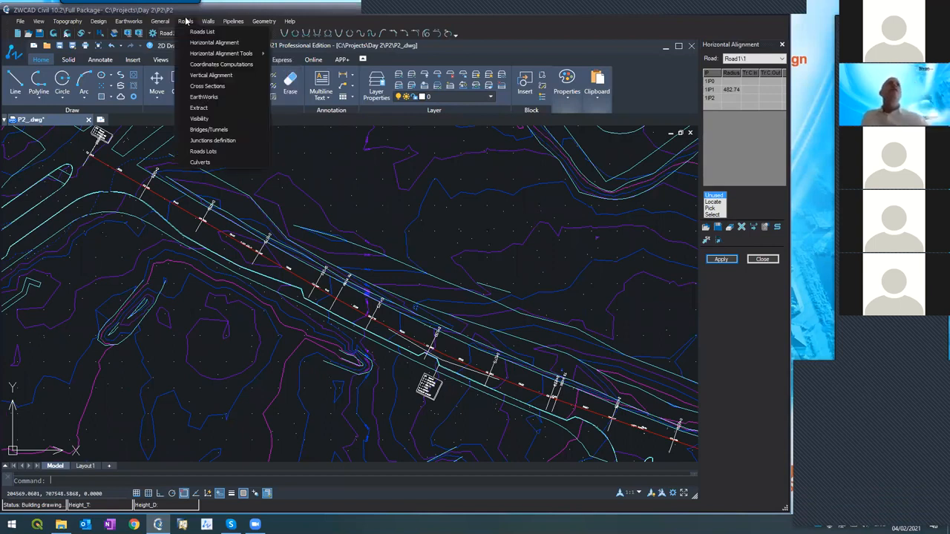
pyautogui.click(200, 87)
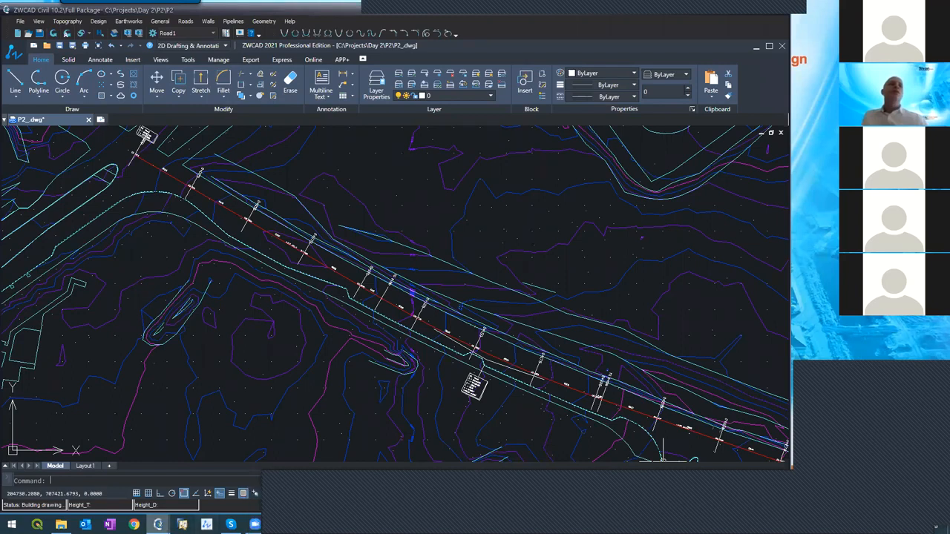
pyautogui.moveTo(158, 525)
pyautogui.click(177, 463)
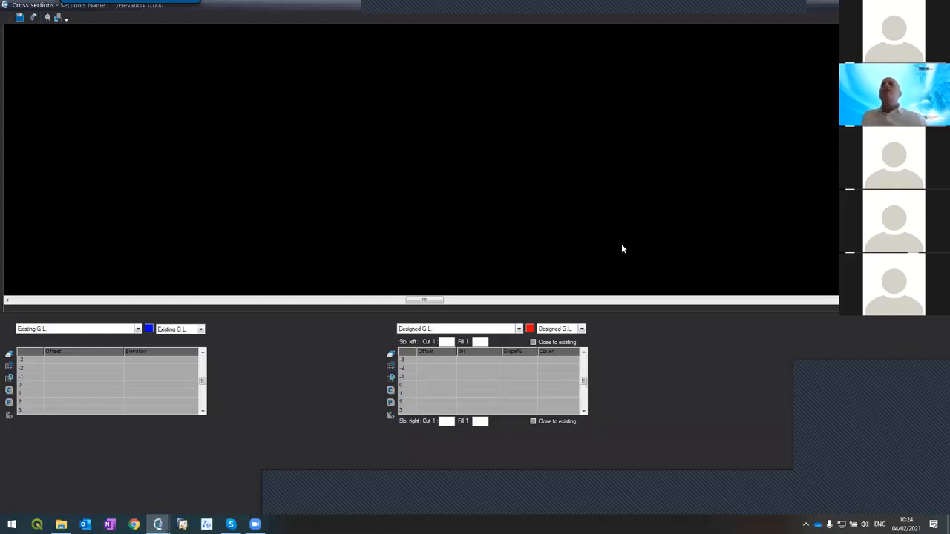
# - Set the cross sections' width to -20 on the left and 20 on the right in the road options
pyautogui.click(330, 185)
pyautogui.moveTo(330, 185); pyautogui.dragTo(299, 180)
pyautogui.press('BackSpace')
pyautogui.write('20')
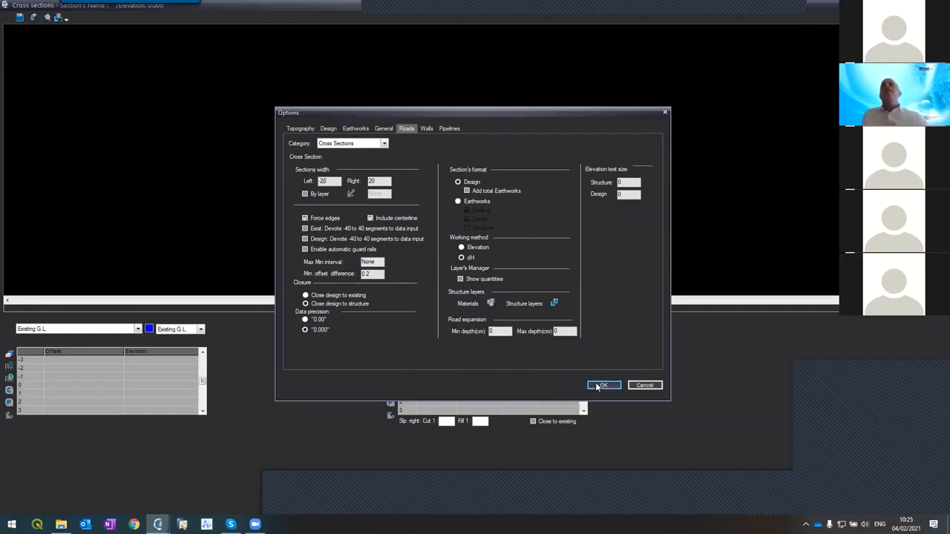
pyautogui.click(601, 385)
# - Set the cross sections' working method to dH in the road options
pyautogui.click(550, 294)
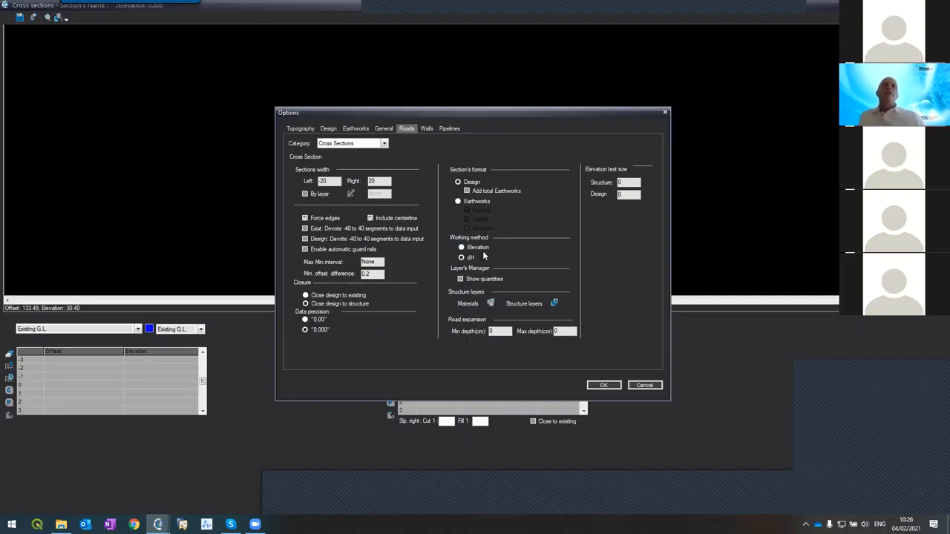
pyautogui.click(460, 257)
pyautogui.click(461, 257)
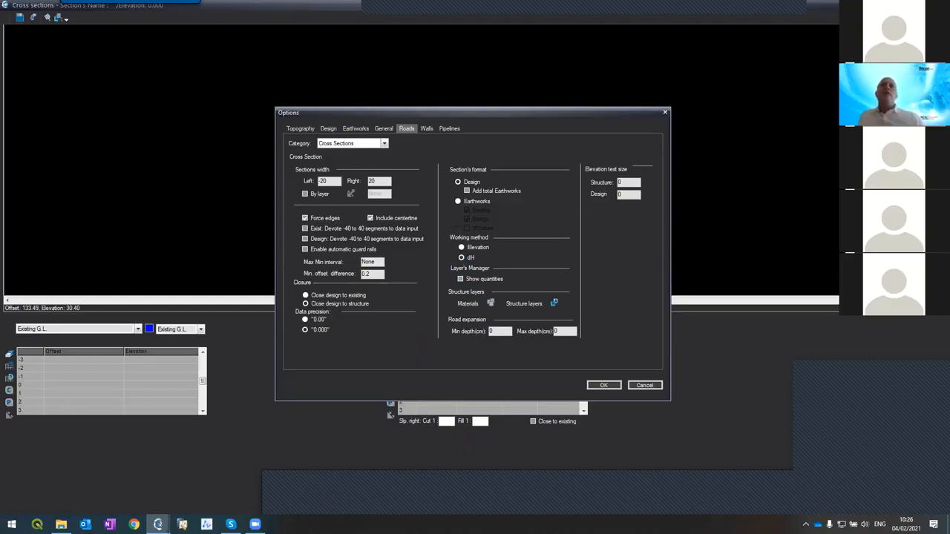
pyautogui.click(461, 257)
pyautogui.click(603, 385)
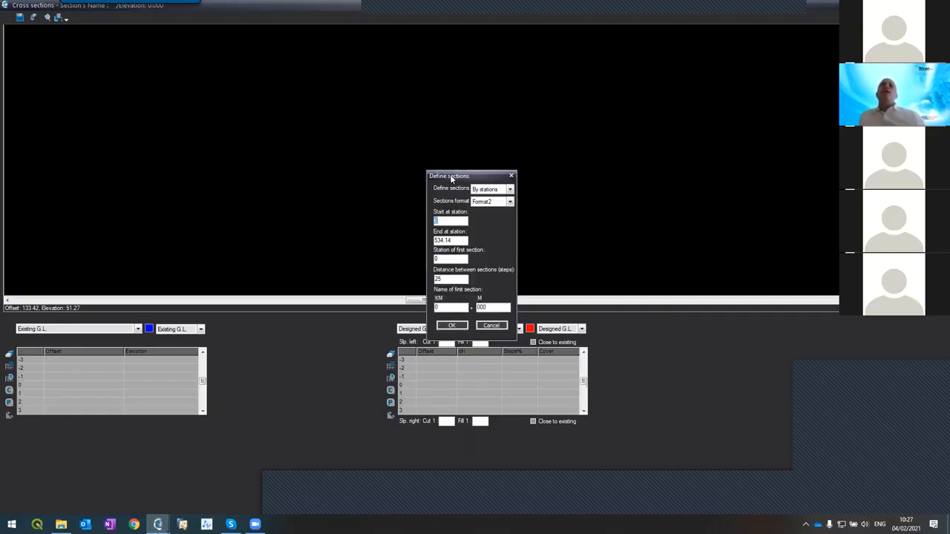
# - Define Road1's cross sections by stations from 0 to 534.14 with a distance of 25 between sections
pyautogui.moveTo(451, 178); pyautogui.dragTo(469, 132)
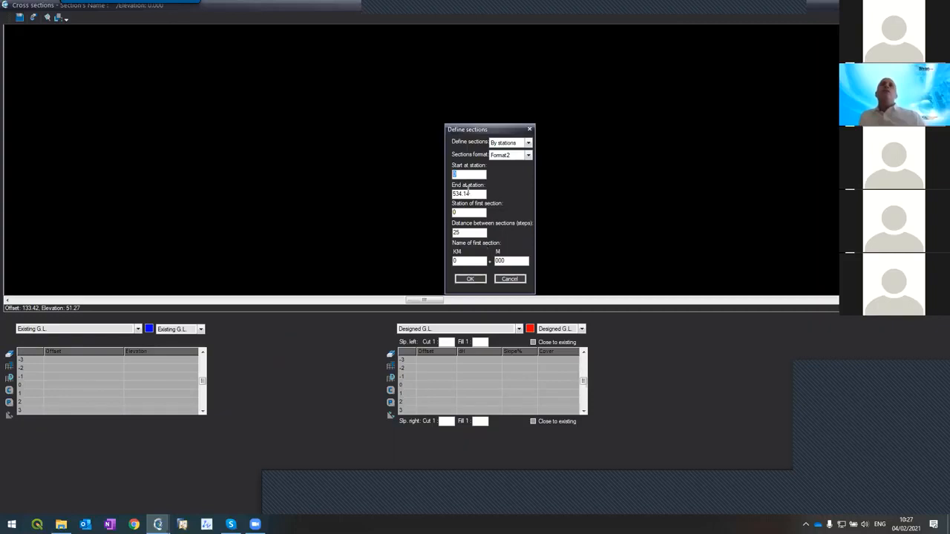
pyautogui.moveTo(471, 193); pyautogui.dragTo(448, 195)
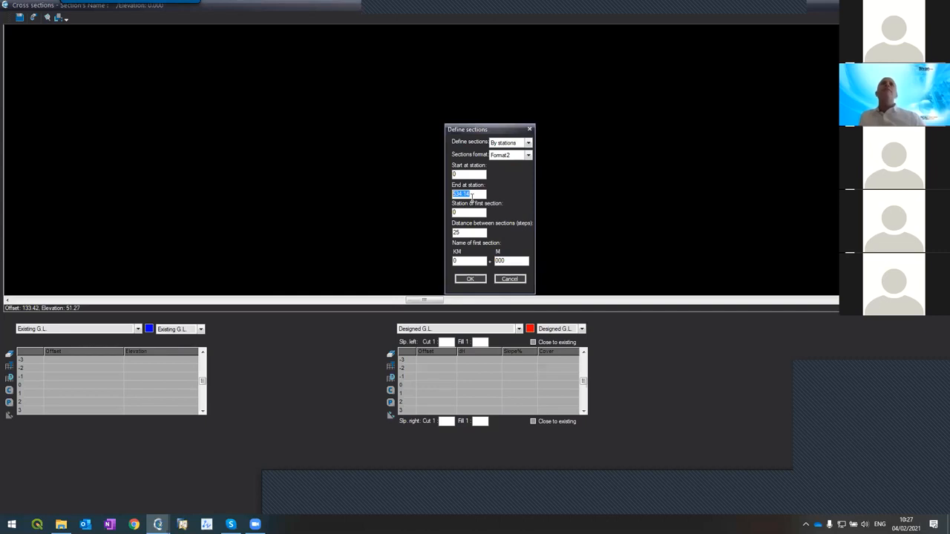
pyautogui.click(461, 232)
pyautogui.doubleClick(462, 232)
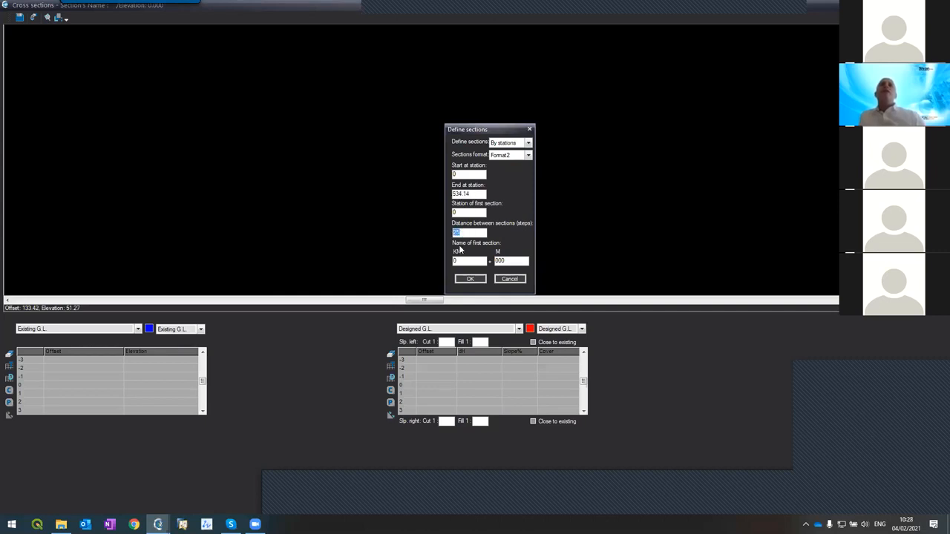
pyautogui.click(468, 279)
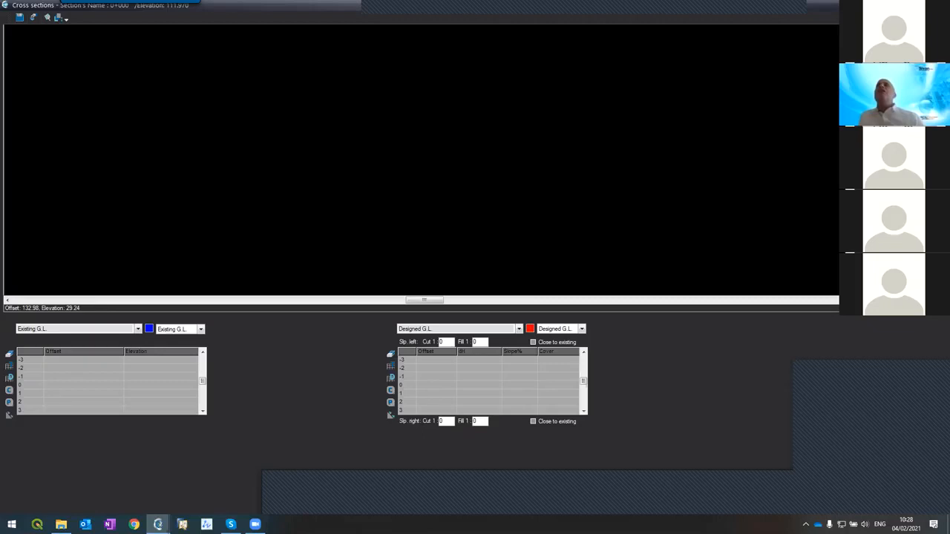
# - Browse through the defined cross sections and check each section's name and centerline elevation
pyautogui.press('pagedown')
pyautogui.press('pagedown')
pyautogui.press('pagedown')
pyautogui.press('pagedown')
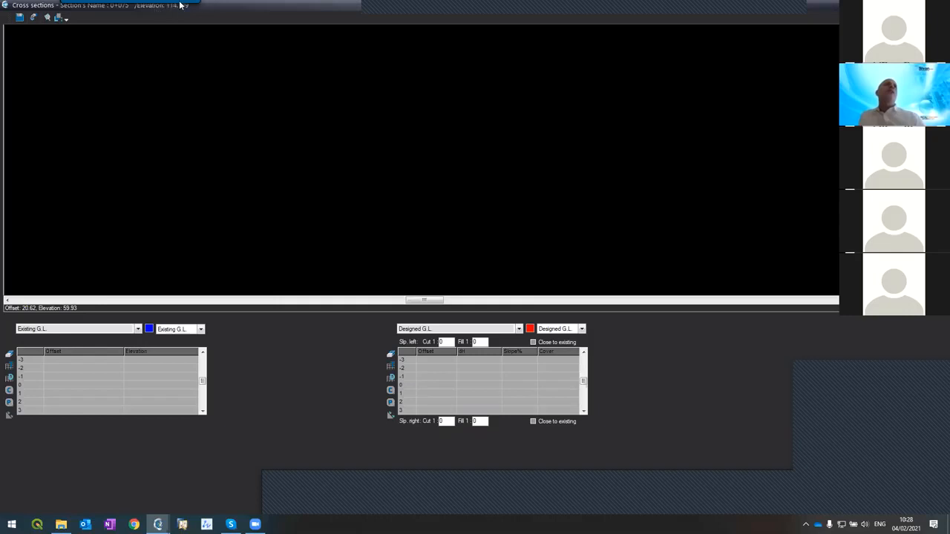
pyautogui.moveTo(169, 3)
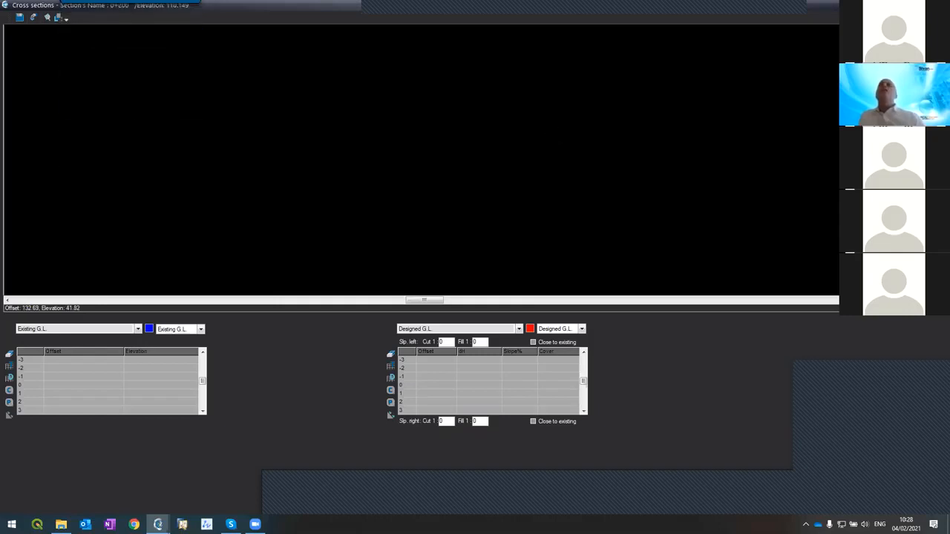
pyautogui.press('pagedown')
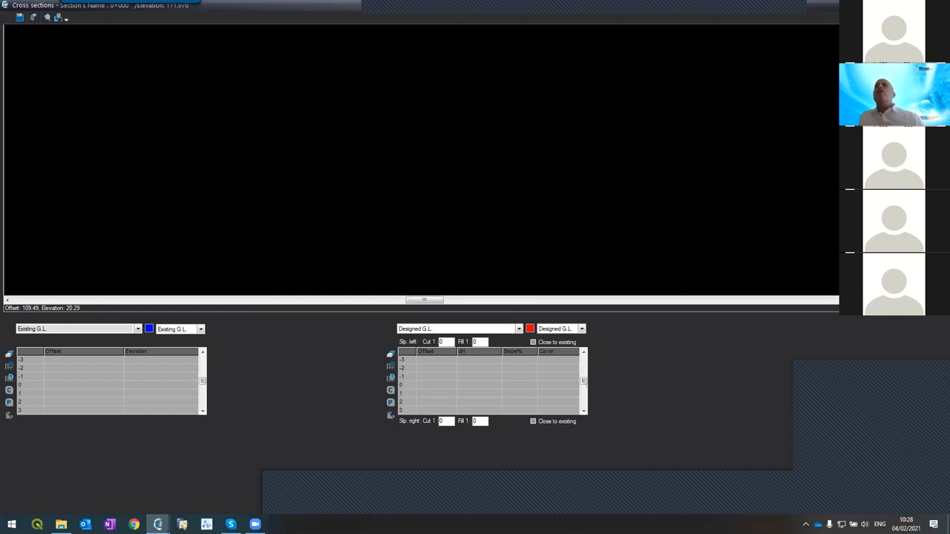
# - Generate the existing ground line for the cross sections and examine its offsets and elevations at section 0+000
pyautogui.click(802, 346)
pyautogui.click(444, 275)
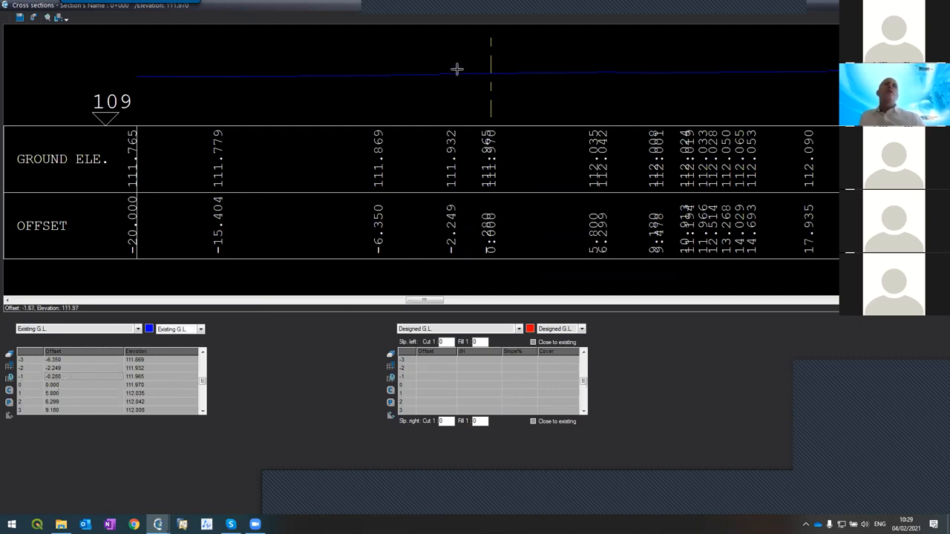
pyautogui.scroll(5, 455, 67)
pyautogui.scroll(2, 610, 107)
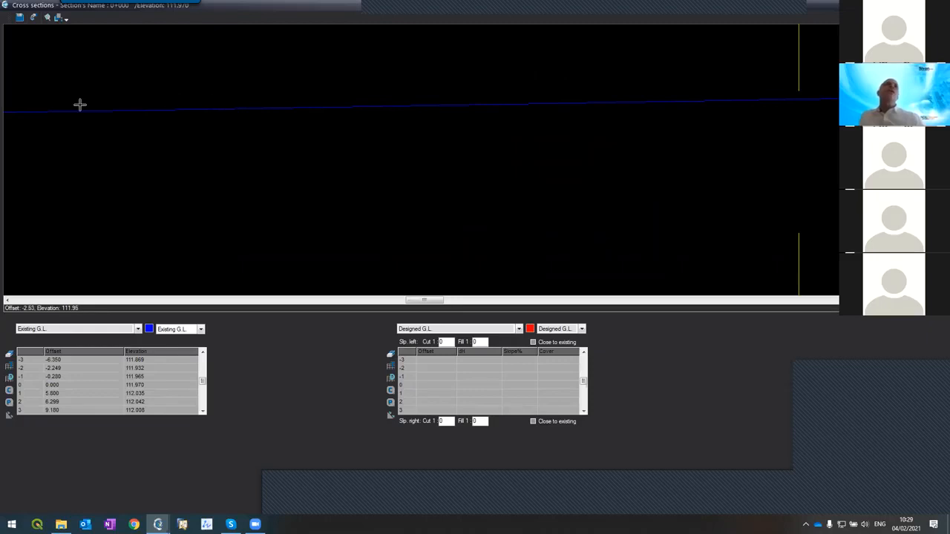
pyautogui.click(204, 355)
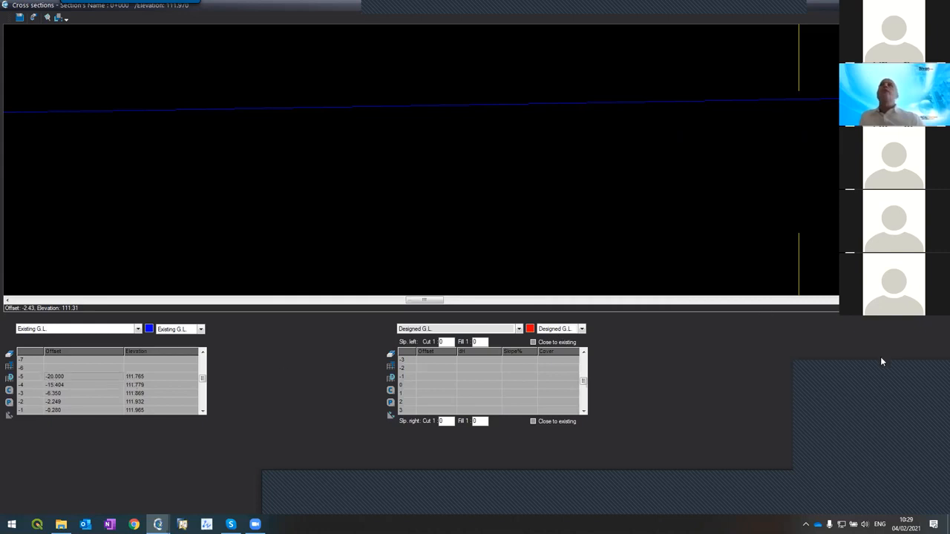
pyautogui.click(882, 312)
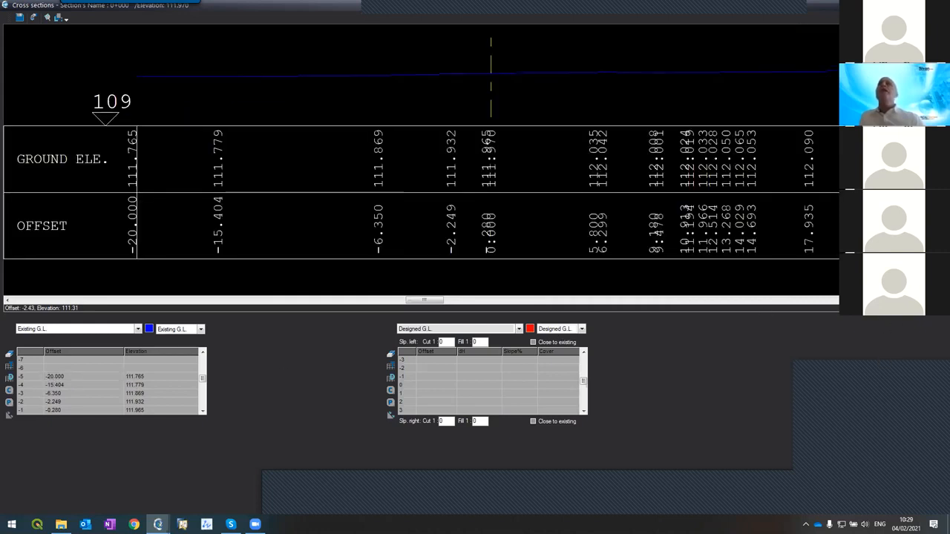
# - Leave the cross sections editor for the P2 plan and regenerate the topography contours with triangles shown
pyautogui.click(938, 5)
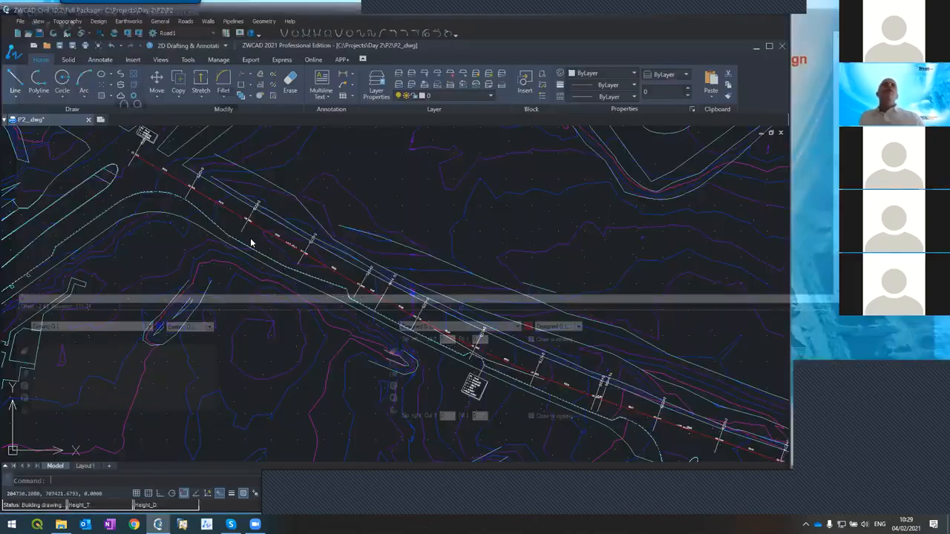
pyautogui.scroll(5, 126, 204)
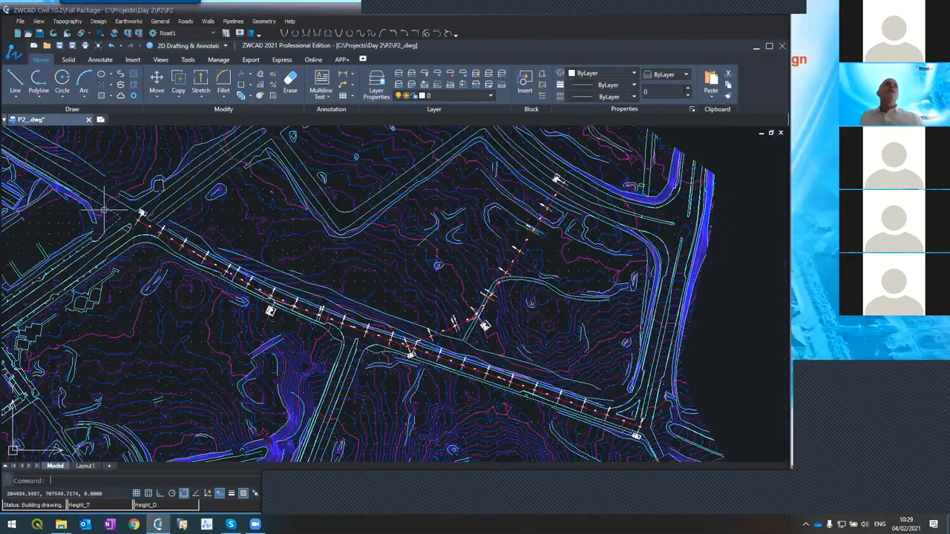
pyautogui.scroll(4, 239, 248)
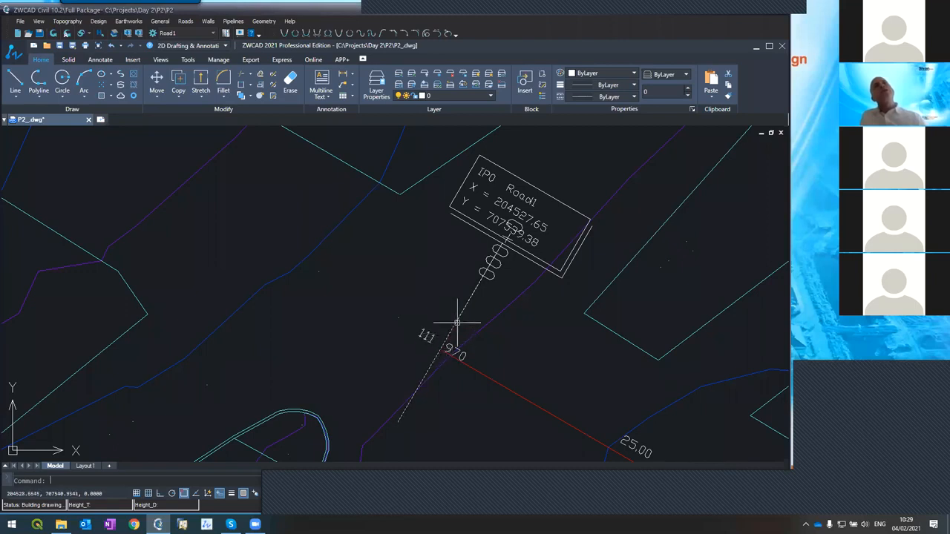
pyautogui.click(79, 22)
pyautogui.click(85, 46)
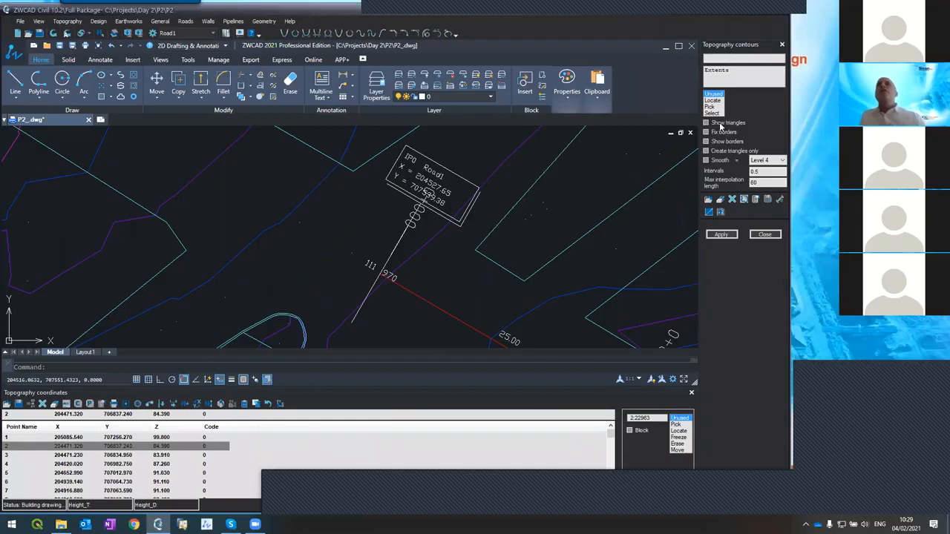
pyautogui.click(720, 123)
pyautogui.click(720, 234)
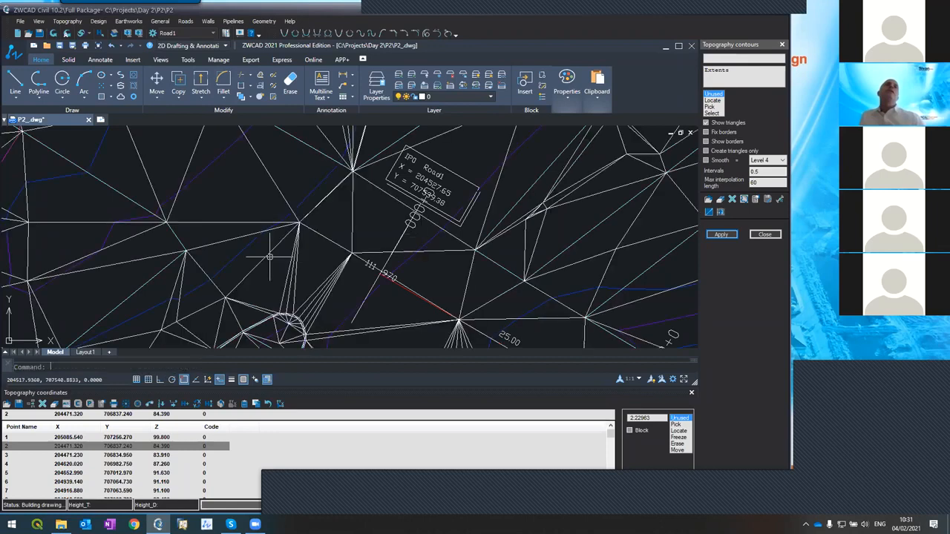
# - Change the color of the Ttriangles layer to yellow
pyautogui.scroll(-5, 287, 195)
pyautogui.scroll(-4, 287, 195)
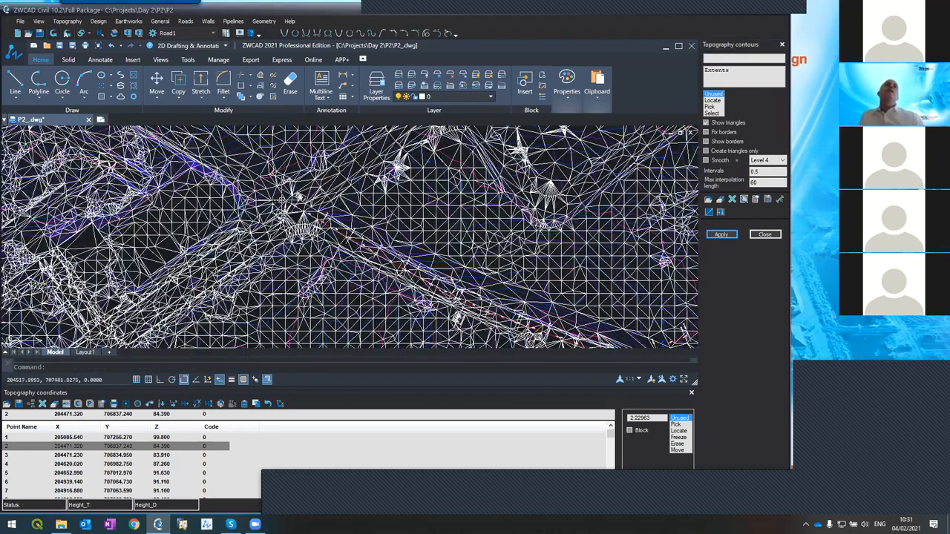
pyautogui.scroll(5, 298, 224)
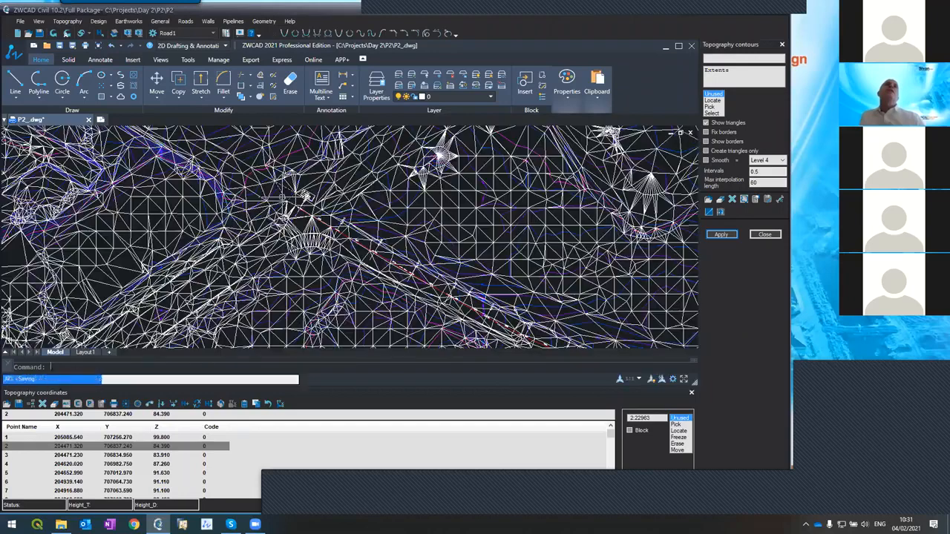
pyautogui.scroll(2, 298, 224)
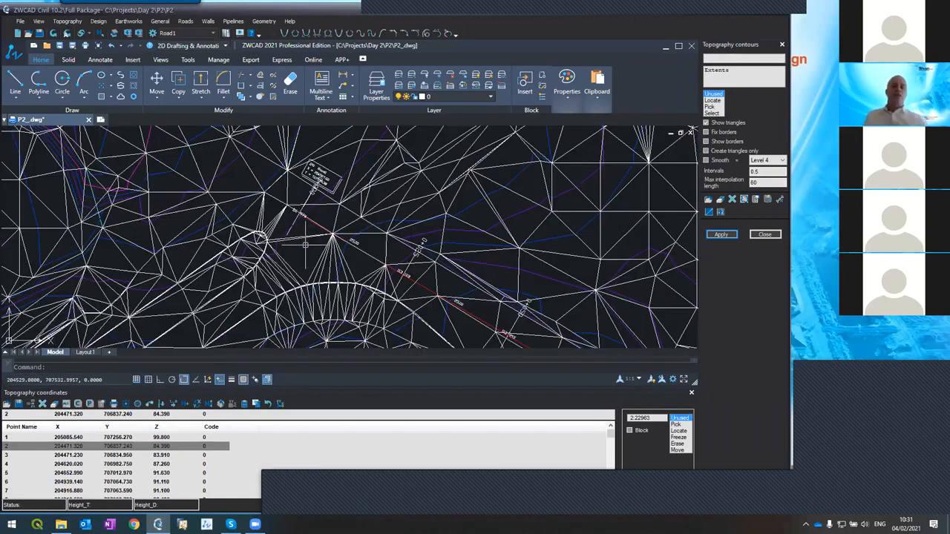
pyautogui.write('LAYER')
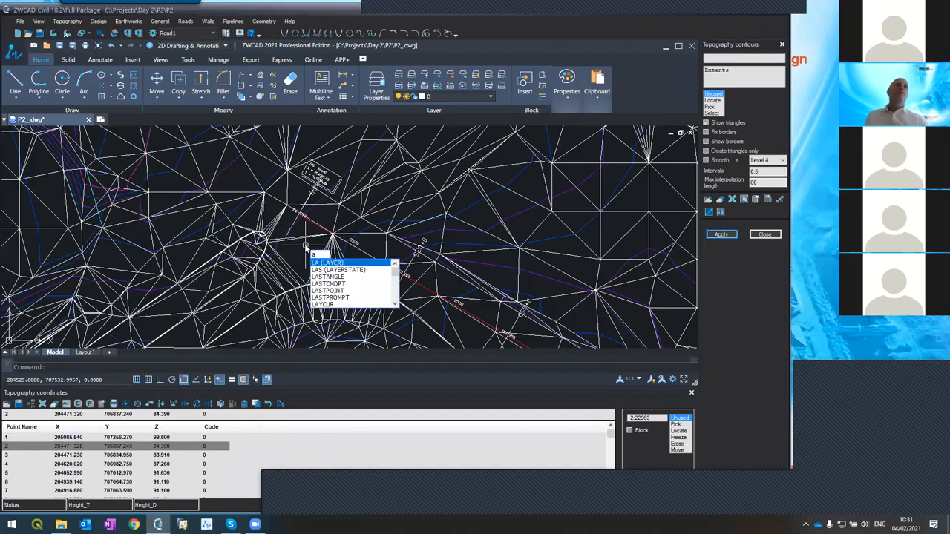
pyautogui.press('Return')
pyautogui.scroll(-3, 238, 272)
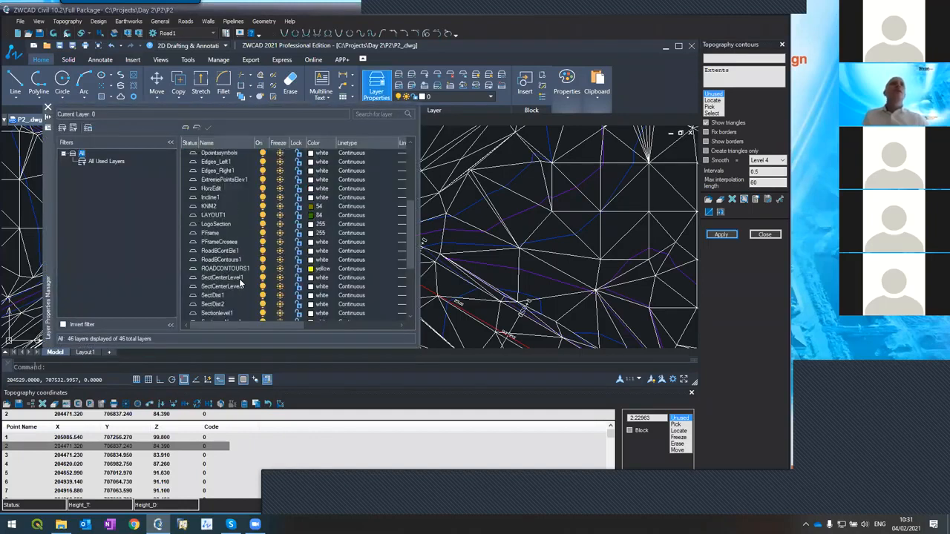
pyautogui.scroll(-2, 239, 279)
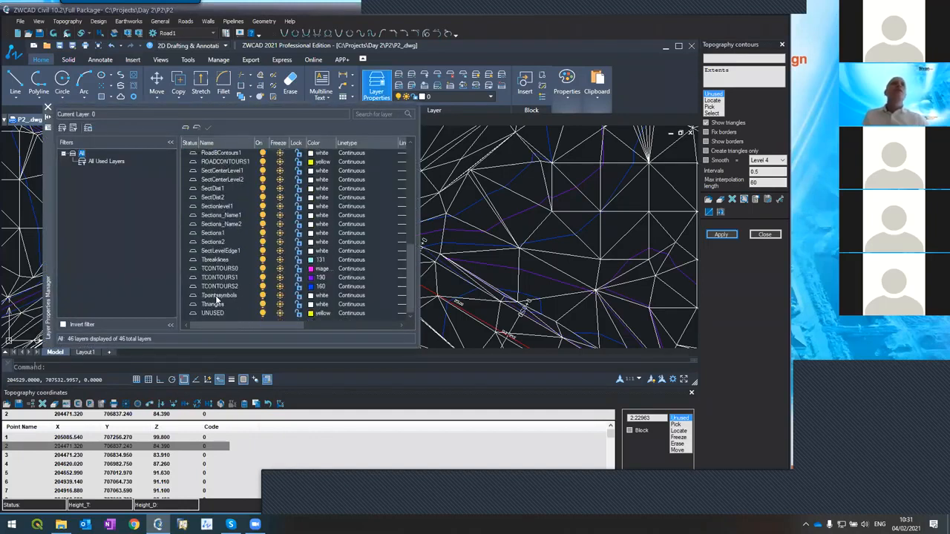
pyautogui.click(310, 304)
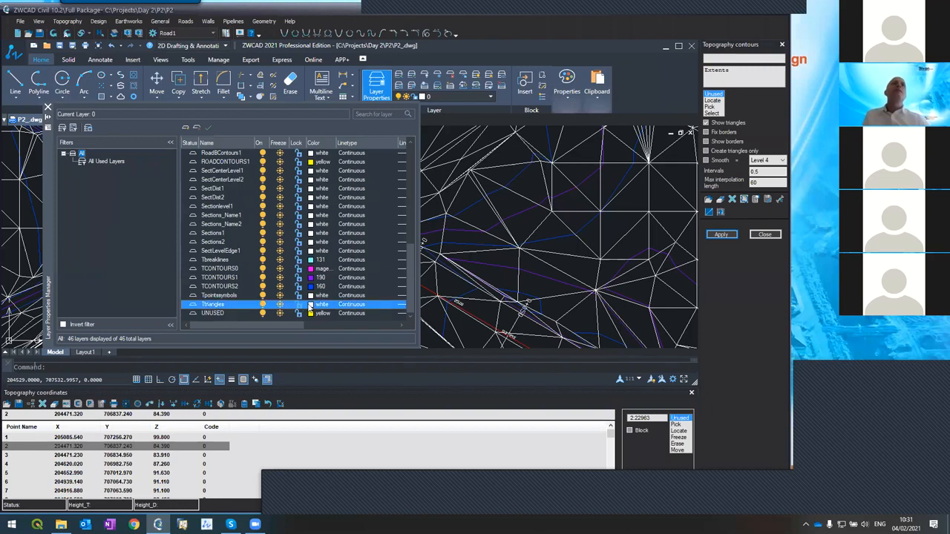
pyautogui.click(282, 239)
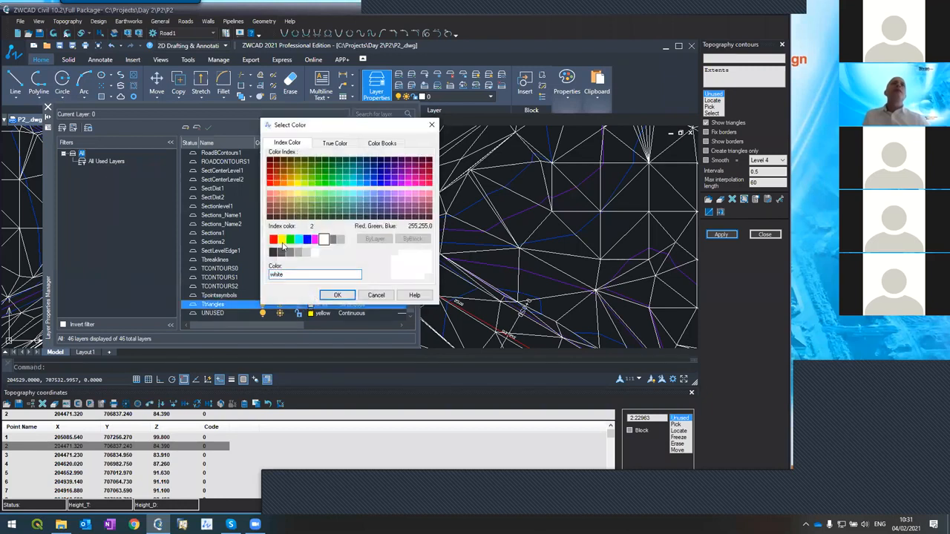
pyautogui.click(330, 295)
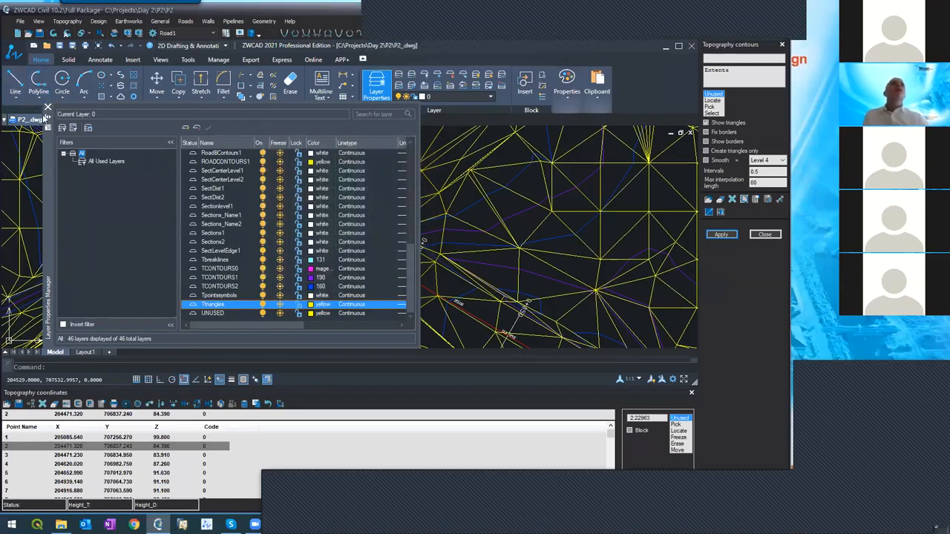
pyautogui.click(47, 108)
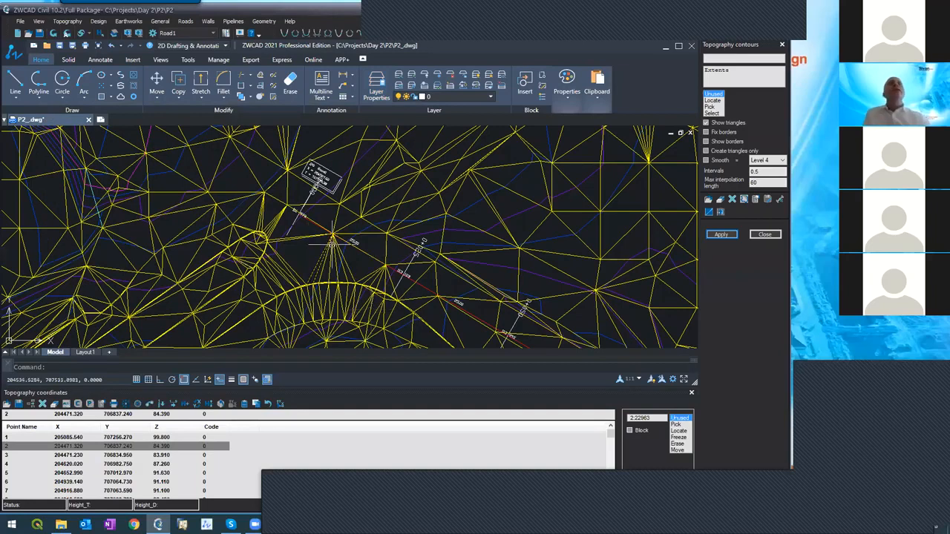
# - Examine where the section line at Road1's station 0+000 crosses the topography triangles
pyautogui.scroll(3, 306, 221)
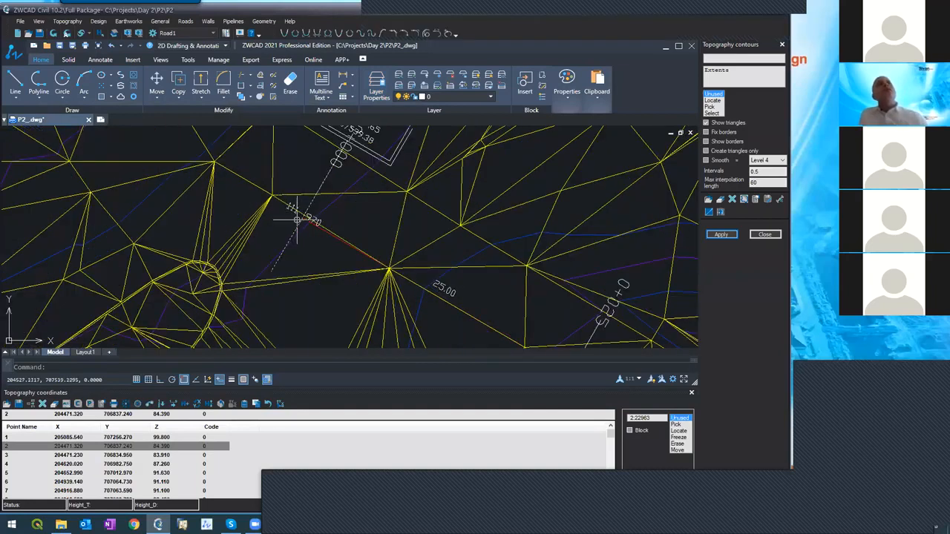
pyautogui.scroll(4, 301, 214)
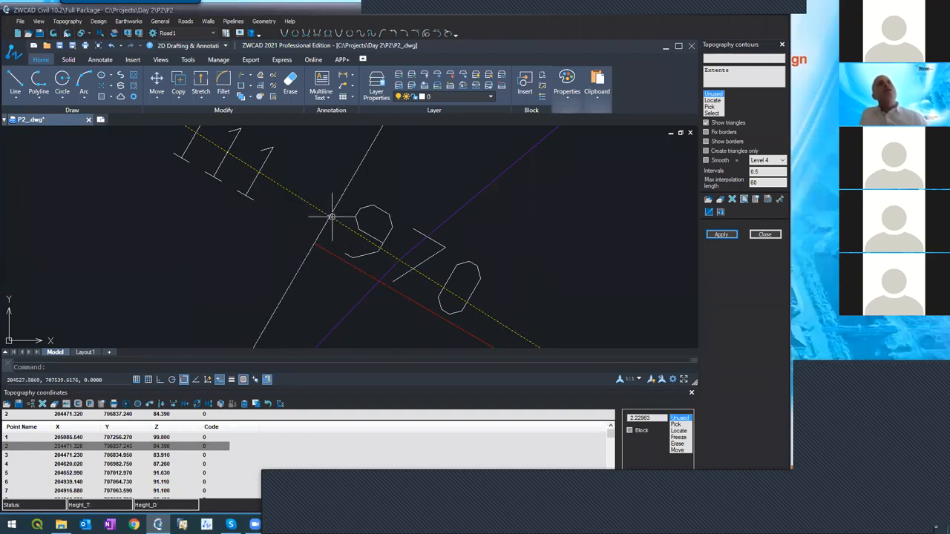
pyautogui.scroll(-5, 327, 223)
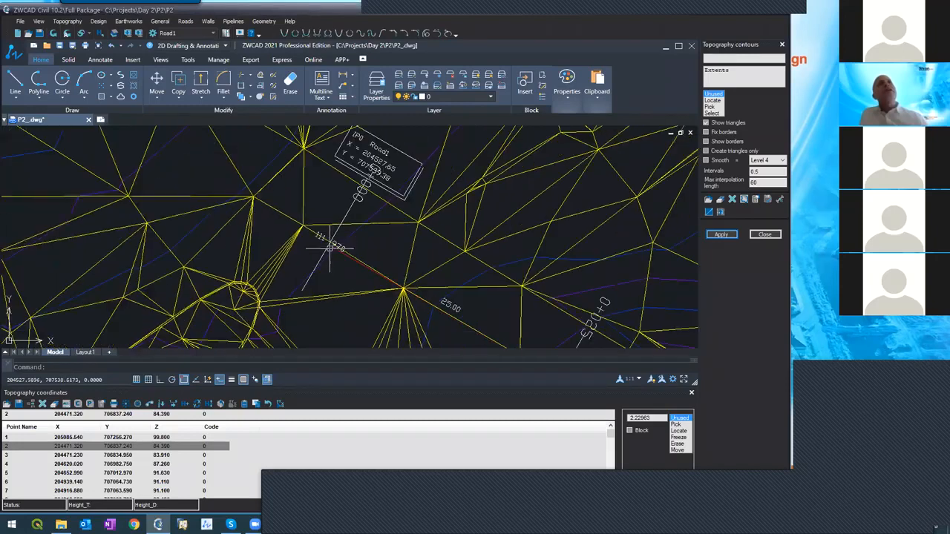
pyautogui.scroll(4, 344, 218)
pyautogui.scroll(-3, 351, 199)
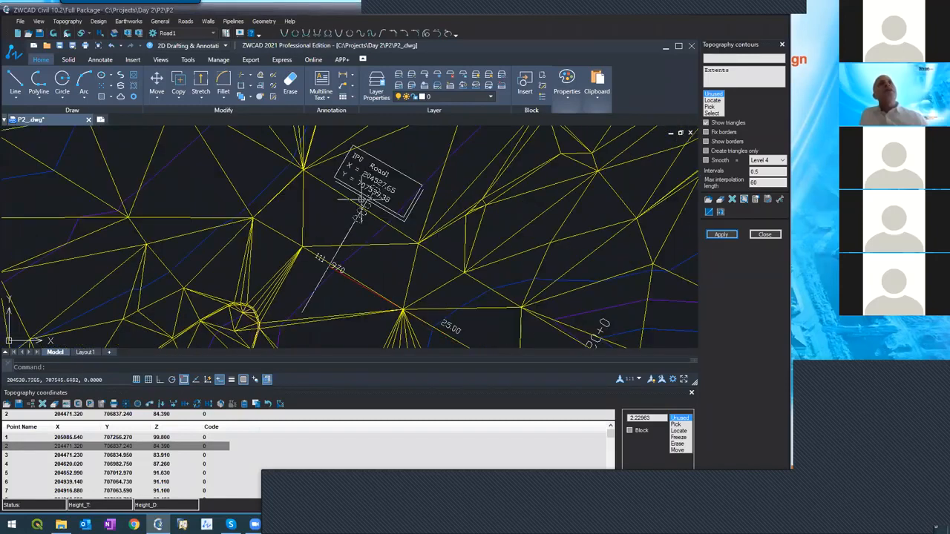
pyautogui.scroll(-3, 359, 215)
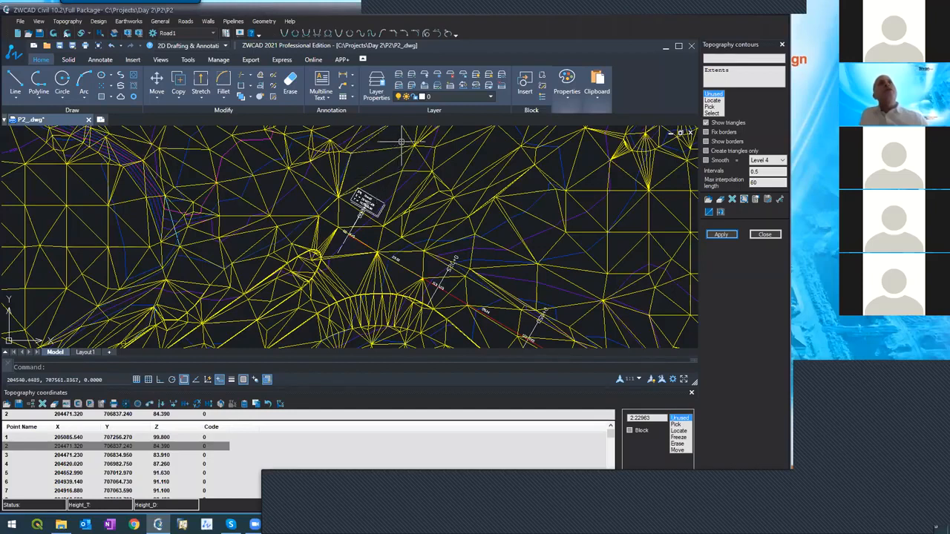
# - Reopen Road1's cross sections editor from the P2 plan
pyautogui.scroll(-3, 357, 180)
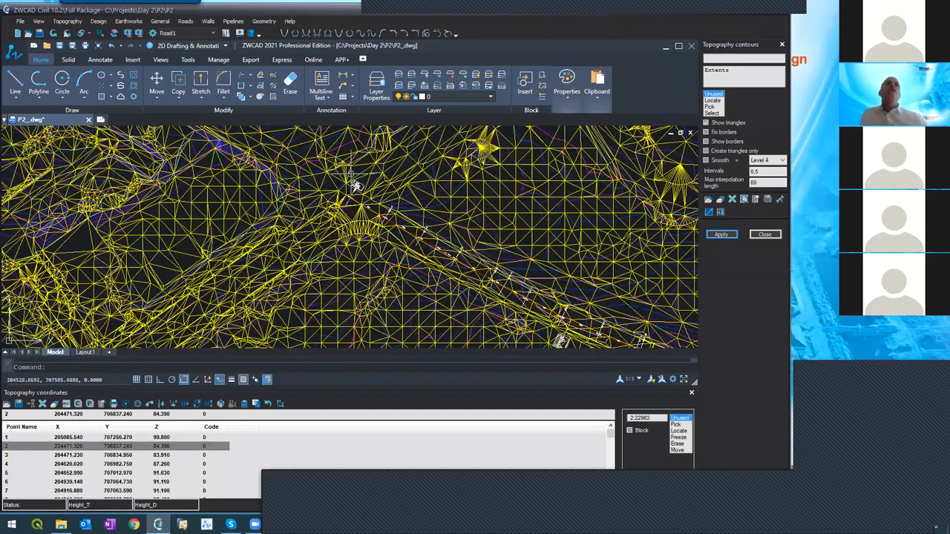
pyautogui.scroll(-2, 355, 183)
pyautogui.scroll(5, 350, 179)
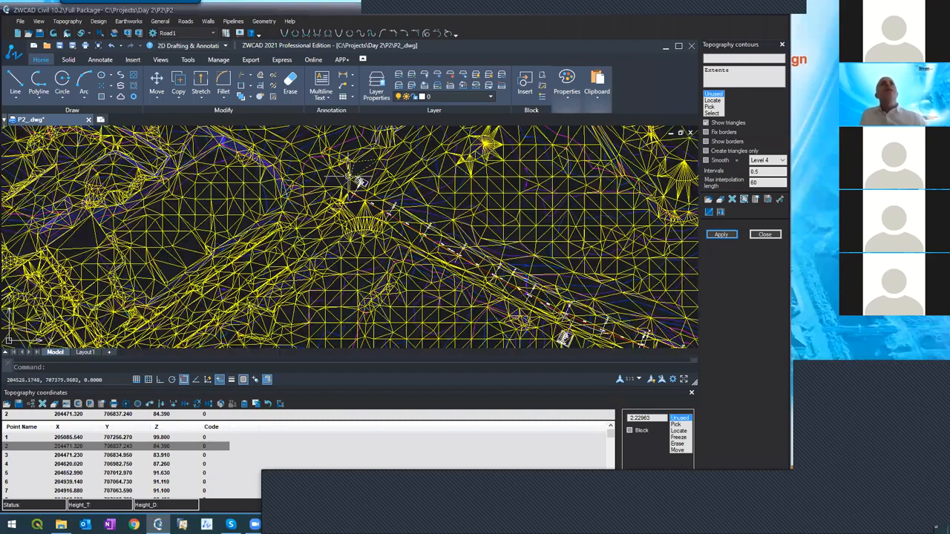
pyautogui.scroll(2, 347, 178)
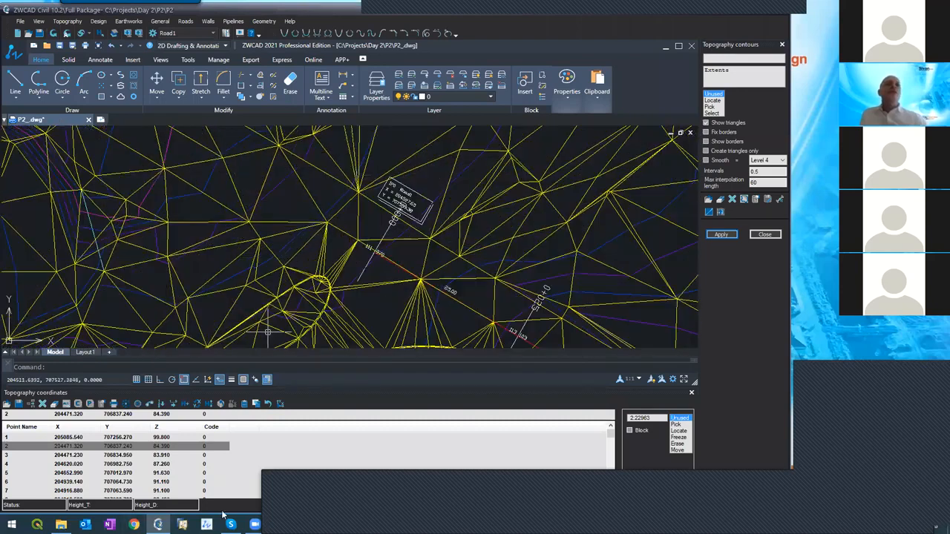
pyautogui.click(158, 524)
pyautogui.click(158, 524)
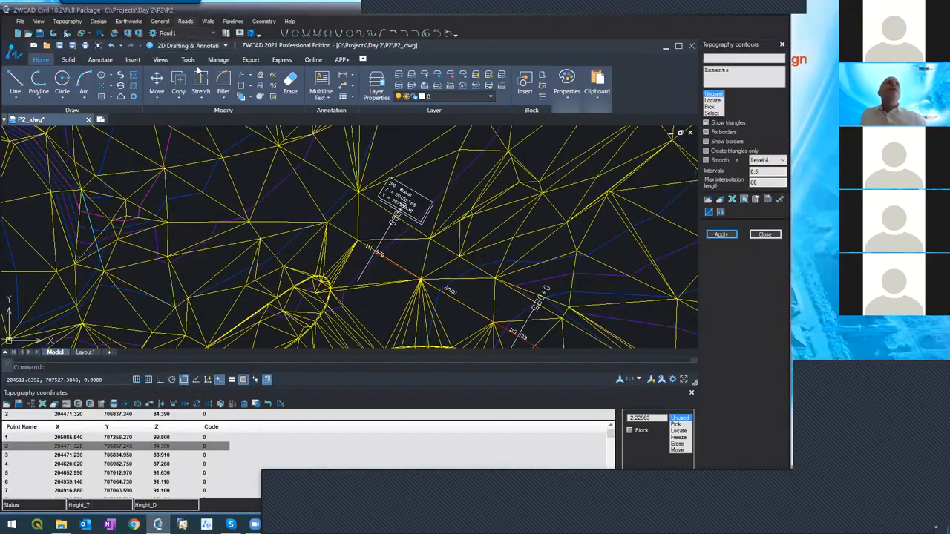
pyautogui.click(185, 20)
pyautogui.click(195, 89)
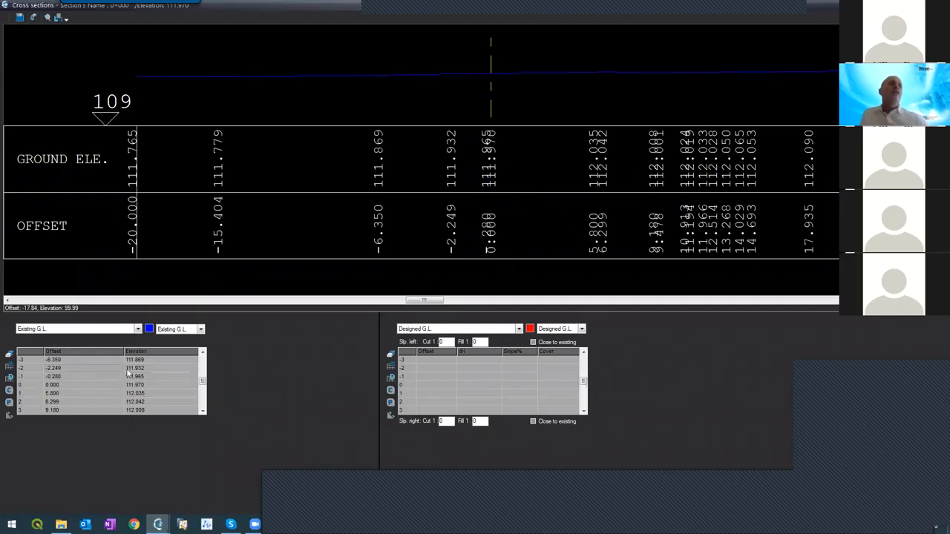
# - Examine the existing ground line and its elevation and offset table at section 0+000
pyautogui.scroll(4, 471, 53)
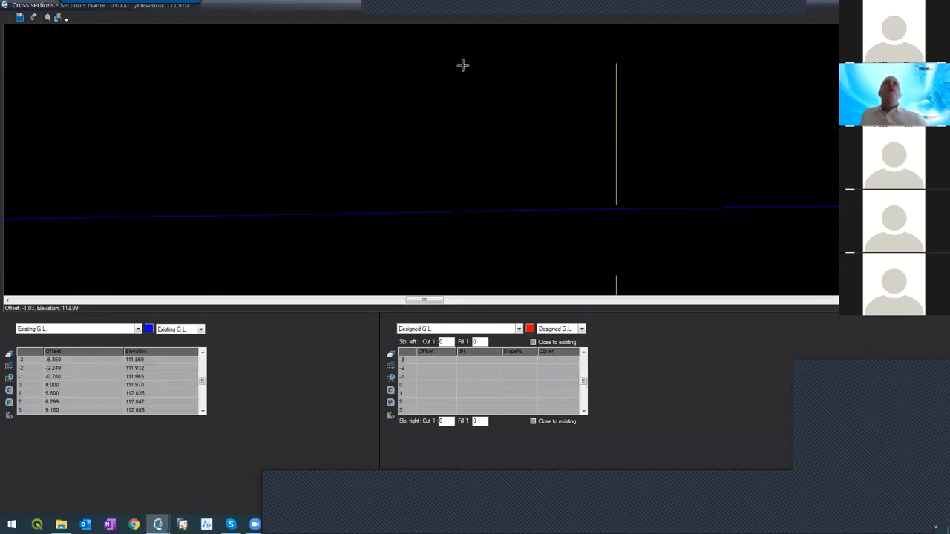
pyautogui.scroll(-3, 346, 149)
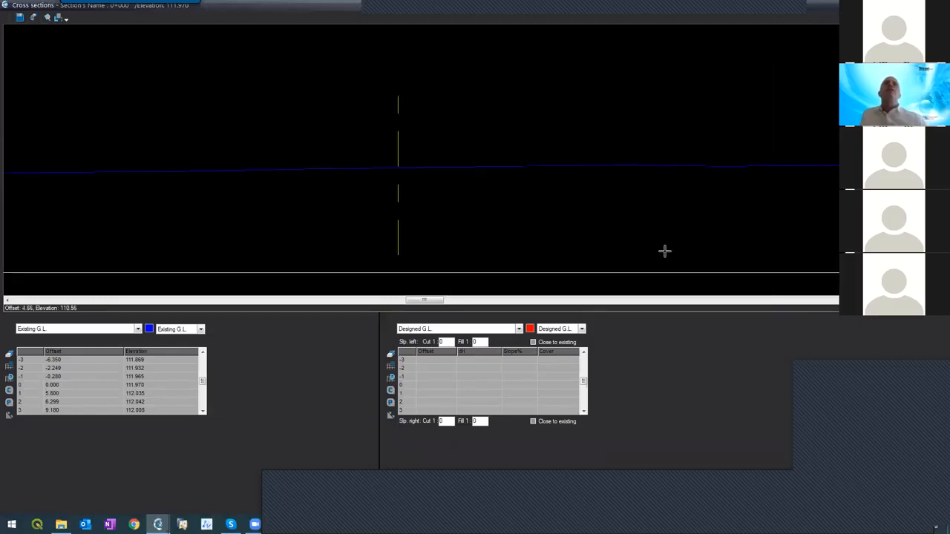
pyautogui.moveTo(635, 292); pyautogui.dragTo(607, 135, button='middle')
pyautogui.scroll(-3, 606, 135)
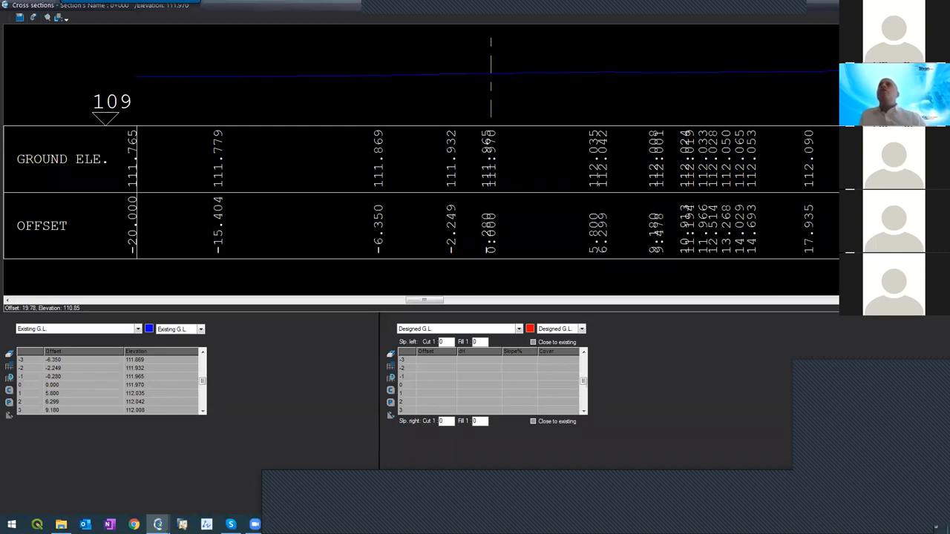
# - Leave the cross sections editor and examine the plan between Road1's stations 0+025 and 0+050
pyautogui.press('Escape')
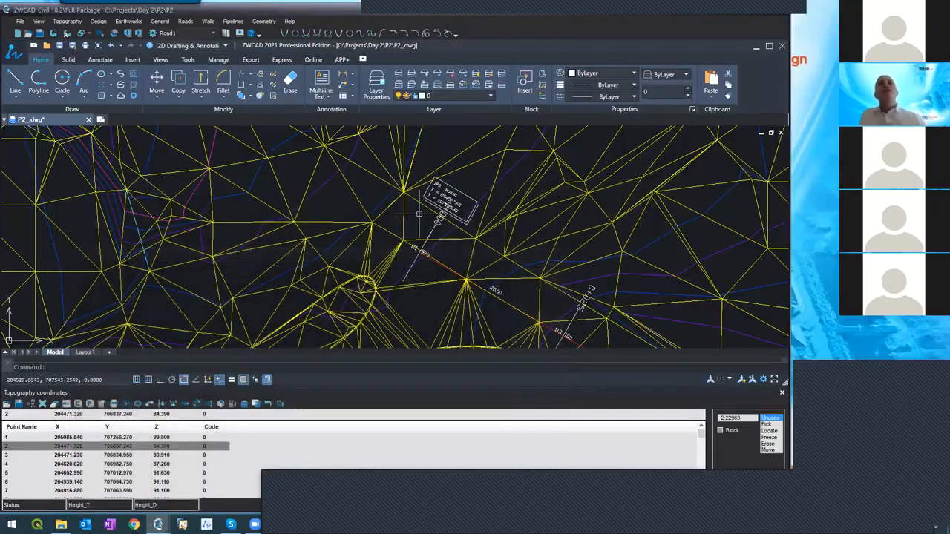
pyautogui.scroll(-3, 419, 215)
pyautogui.scroll(5, 426, 219)
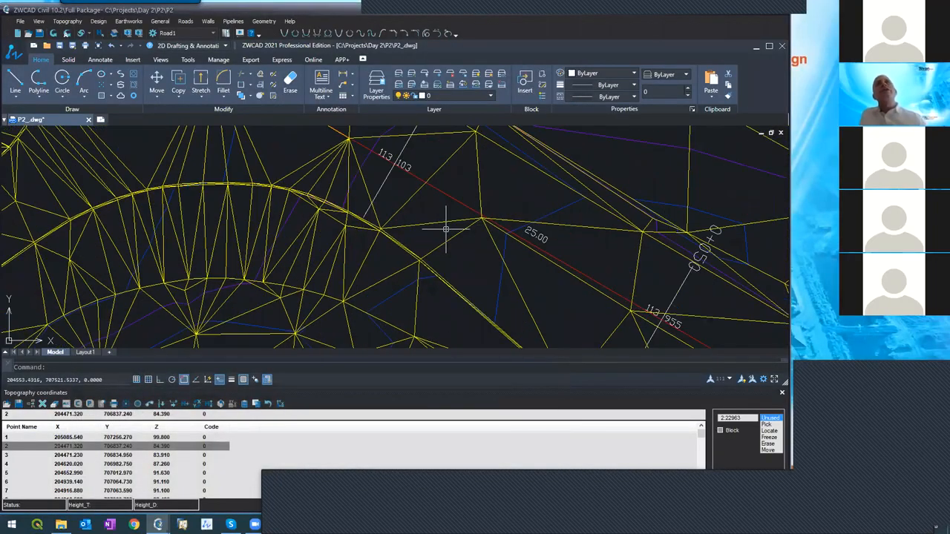
pyautogui.scroll(-2, 445, 229)
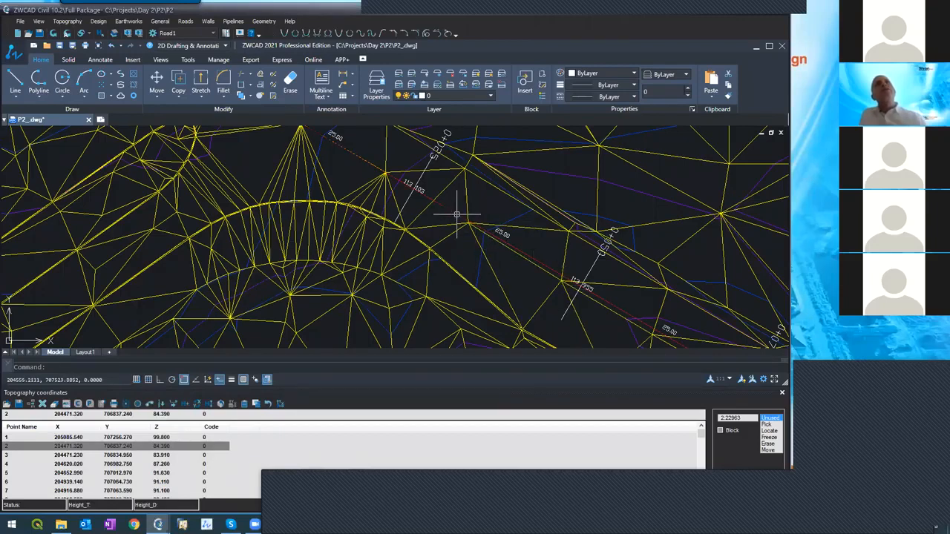
# - Return to the cross sections editor and add a section at station 0+037, between 0+025 and 0+050
pyautogui.click(182, 495)
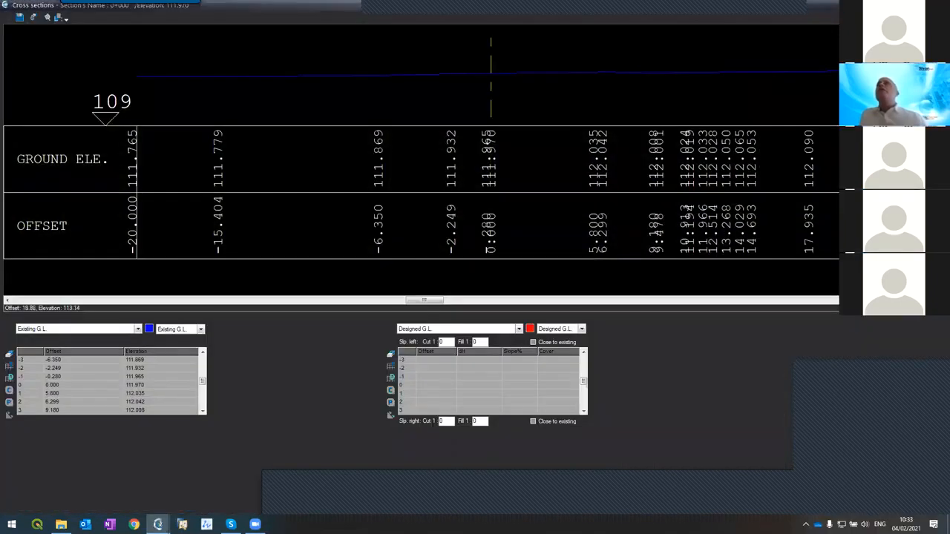
pyautogui.press('pagedown')
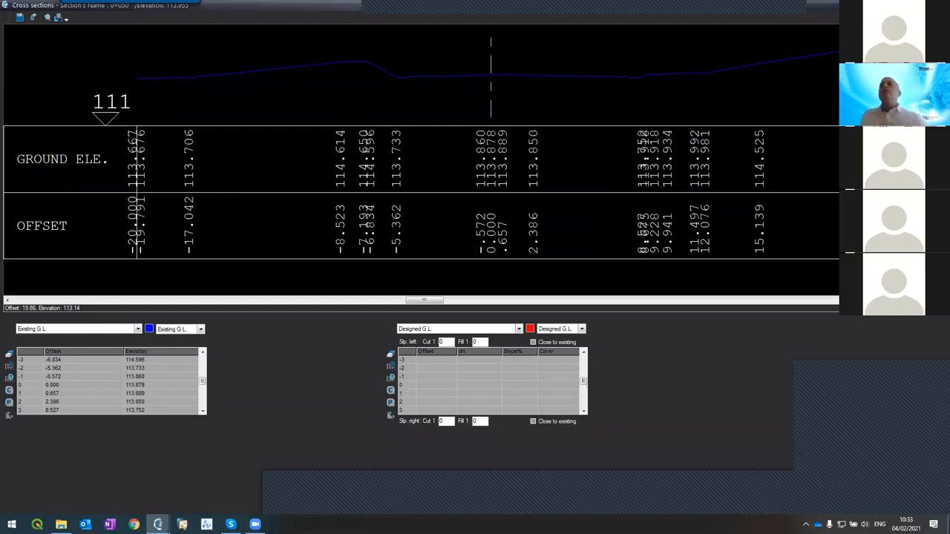
pyautogui.press('pageup')
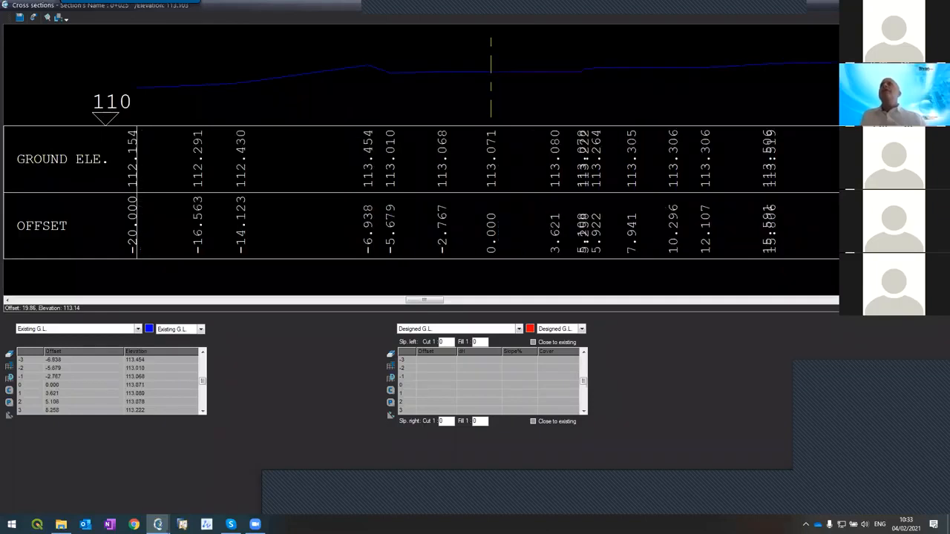
pyautogui.press('pageup')
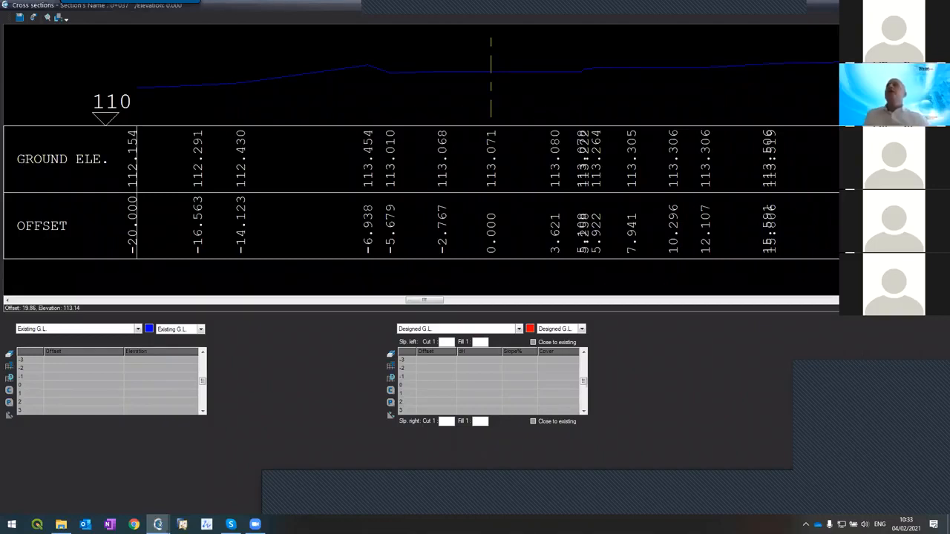
# - Generate the existing ground line for section 0+037, accepting the erasure of all existing data
pyautogui.press('pagedown')
pyautogui.press('pageup')
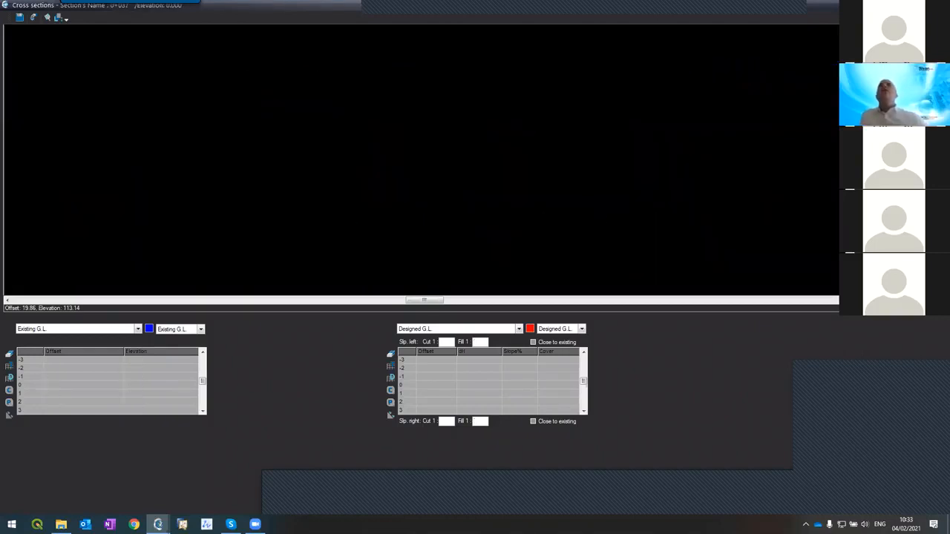
pyautogui.press('pagedown')
pyautogui.press('pageup')
pyautogui.press('pagedown')
pyautogui.press('pageup')
pyautogui.press('pagedown')
pyautogui.press('pageup')
pyautogui.hotkey('ctrl', 'v')
pyautogui.click(458, 274)
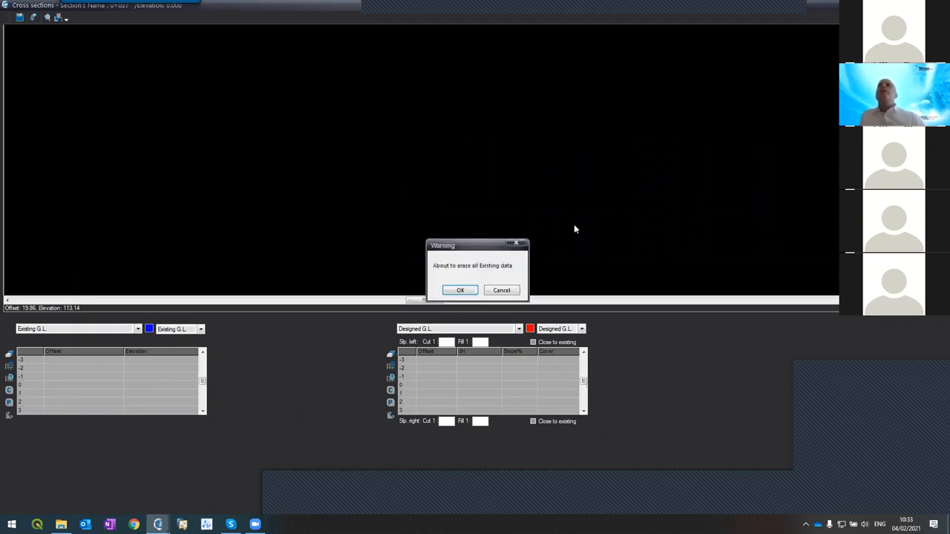
pyautogui.click(461, 290)
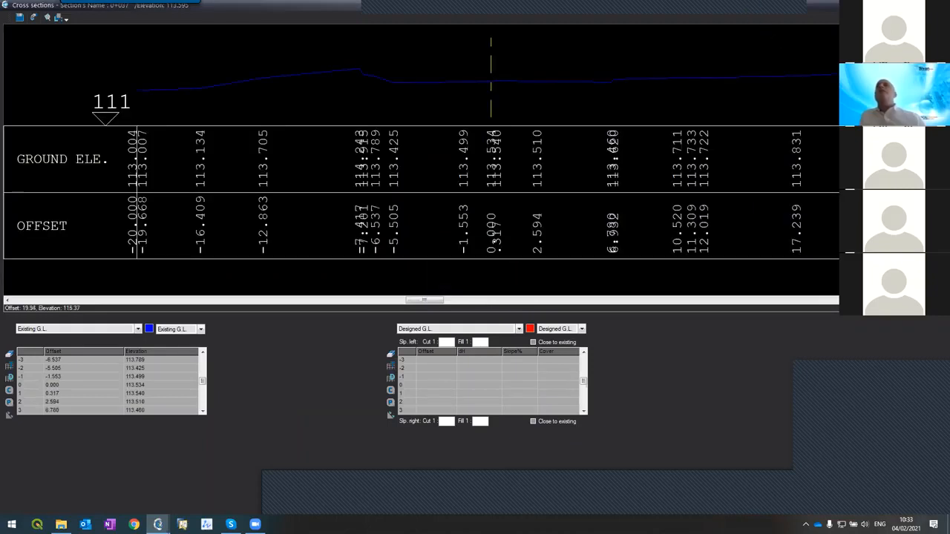
# - Compare the existing ground line of section 0+037 with the preceding sections
pyautogui.press('pageup')
pyautogui.press('pageup')
pyautogui.press('pagedown')
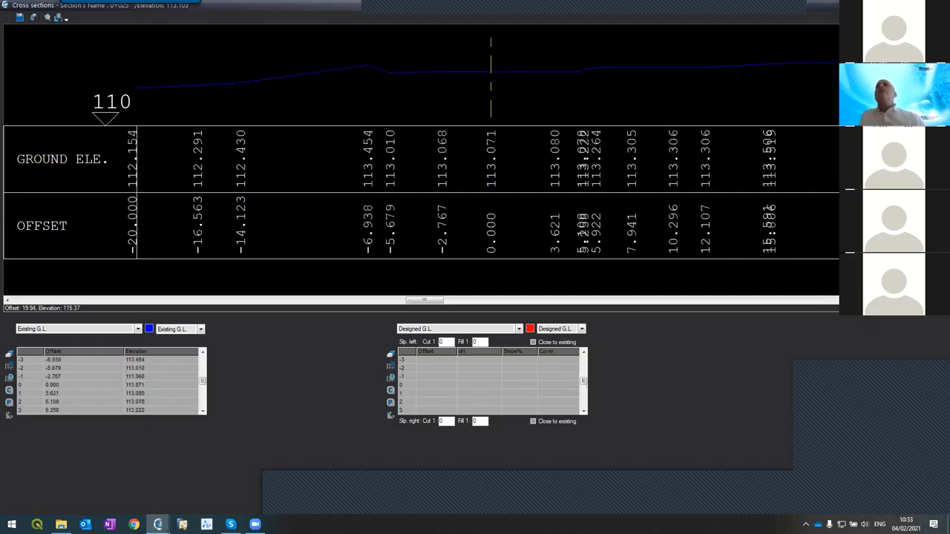
pyautogui.press('pagedown')
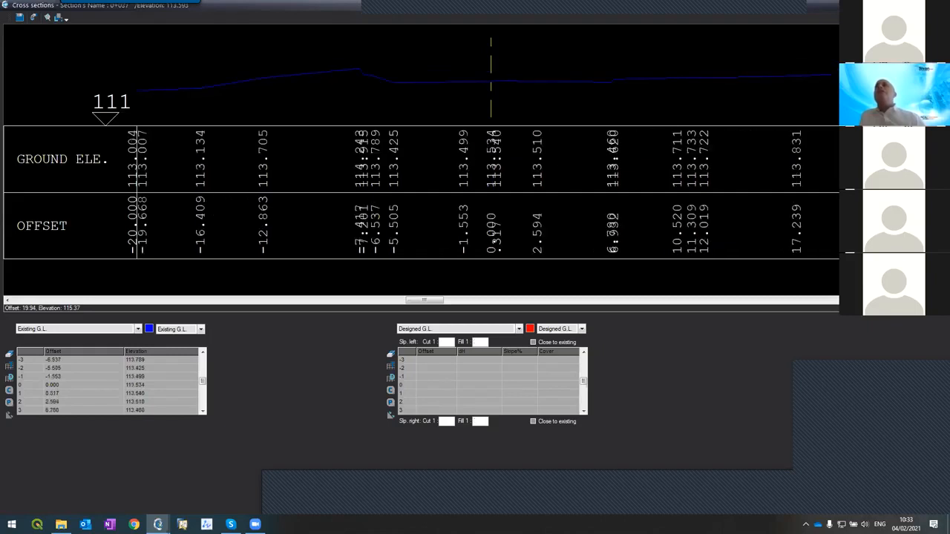
# - Return to the P2 plan and examine the section line at station 0+037 against the topography triangles
pyautogui.click(447, 261)
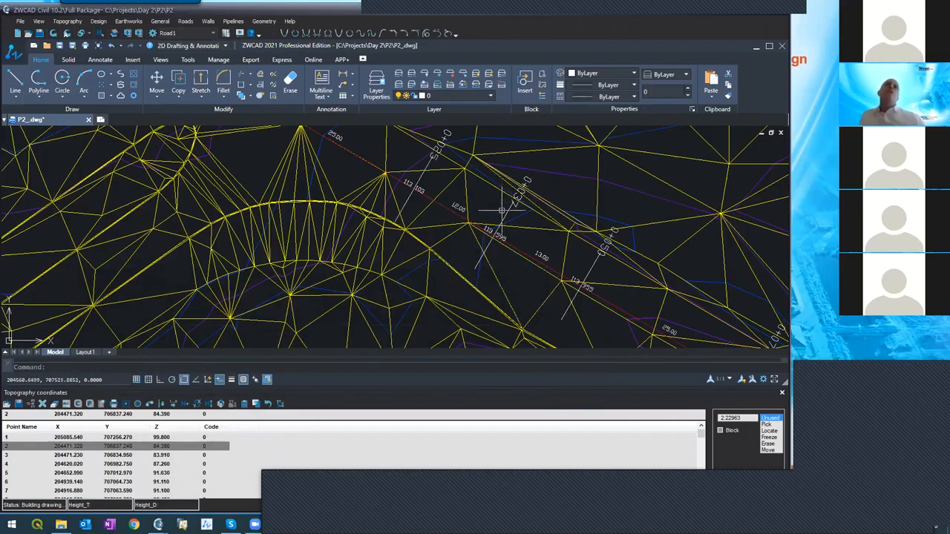
pyautogui.scroll(4, 524, 231)
pyautogui.scroll(-4, 525, 231)
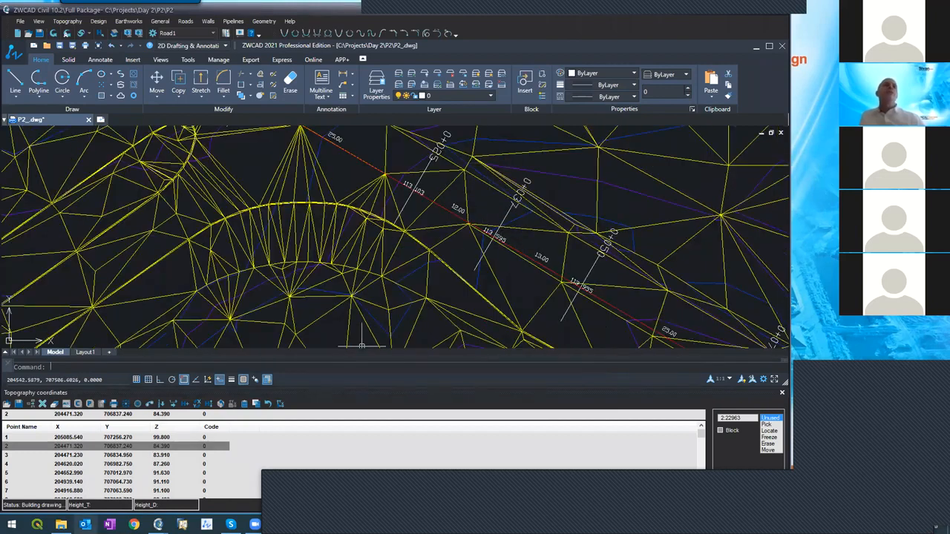
# - Close the cross sections editor and reopen it for Road1 at section 0+000
pyautogui.moveTo(158, 524)
pyautogui.click(171, 468)
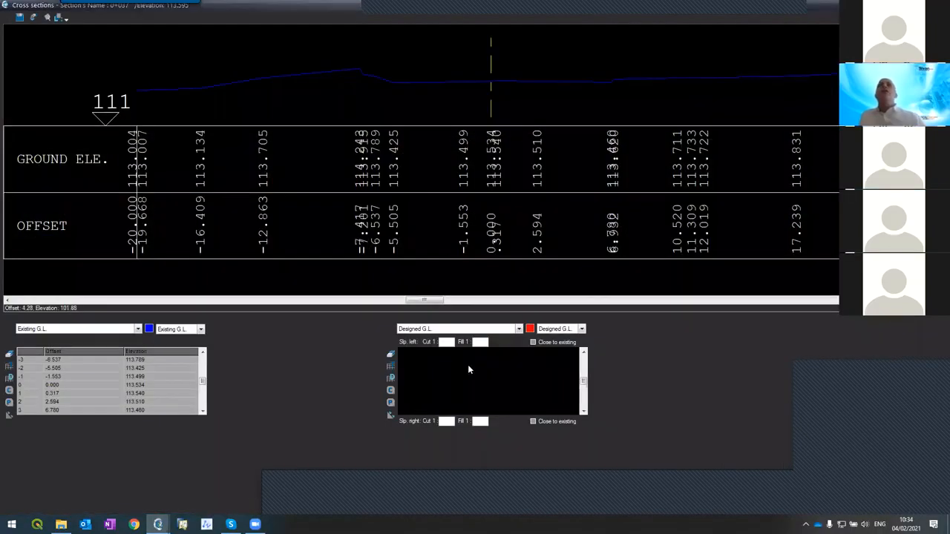
pyautogui.click(918, 5)
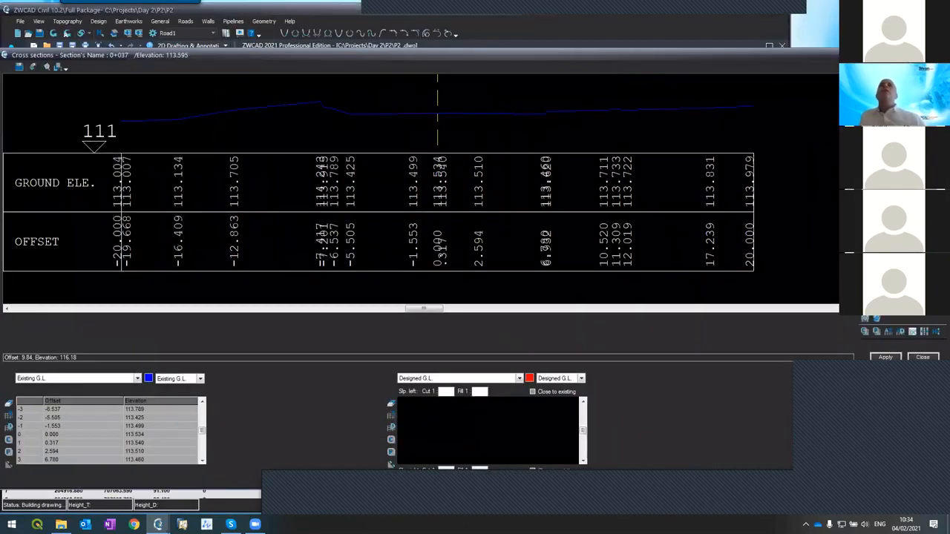
pyautogui.doubleClick(825, 54)
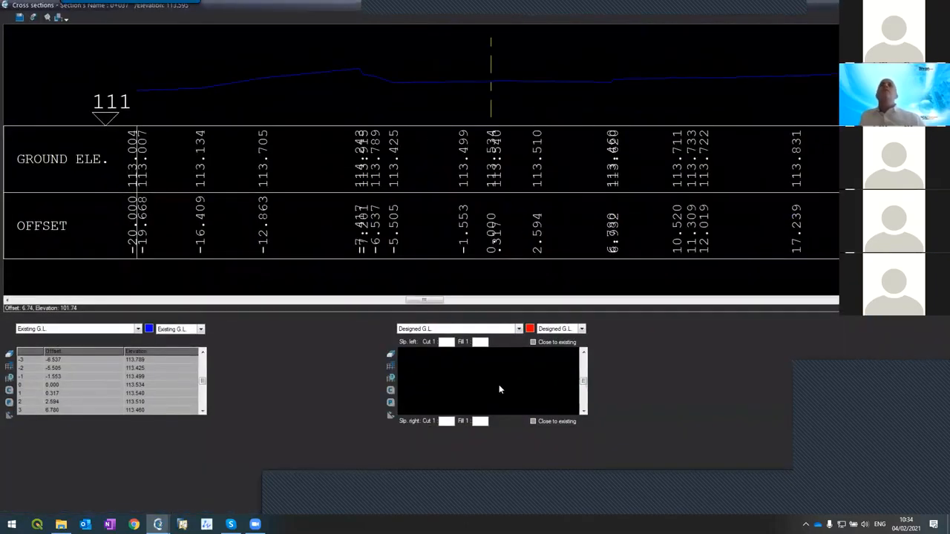
pyautogui.click(938, 5)
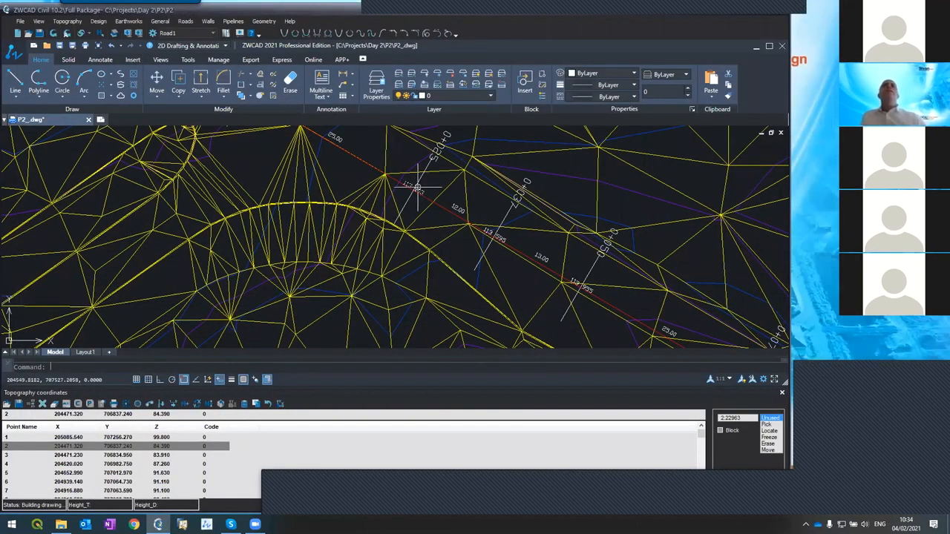
pyautogui.click(186, 24)
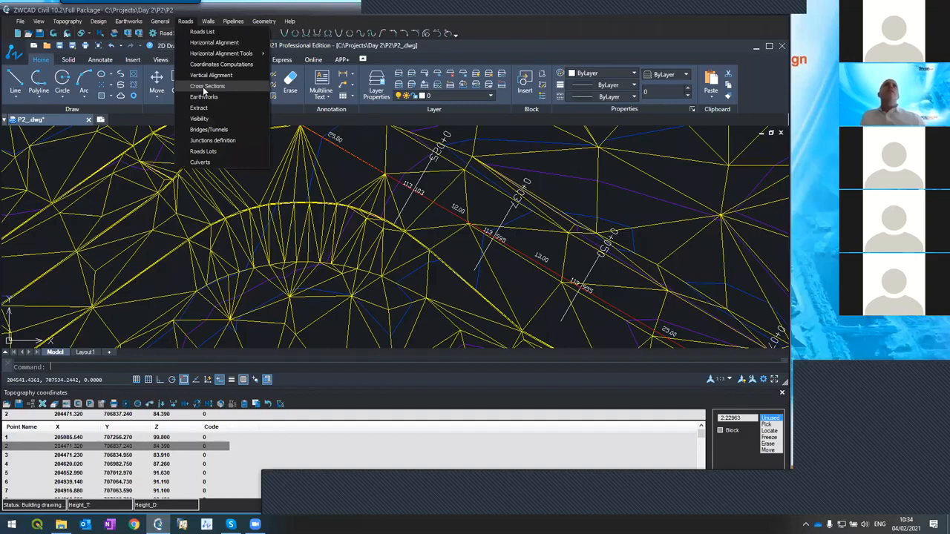
pyautogui.click(446, 314)
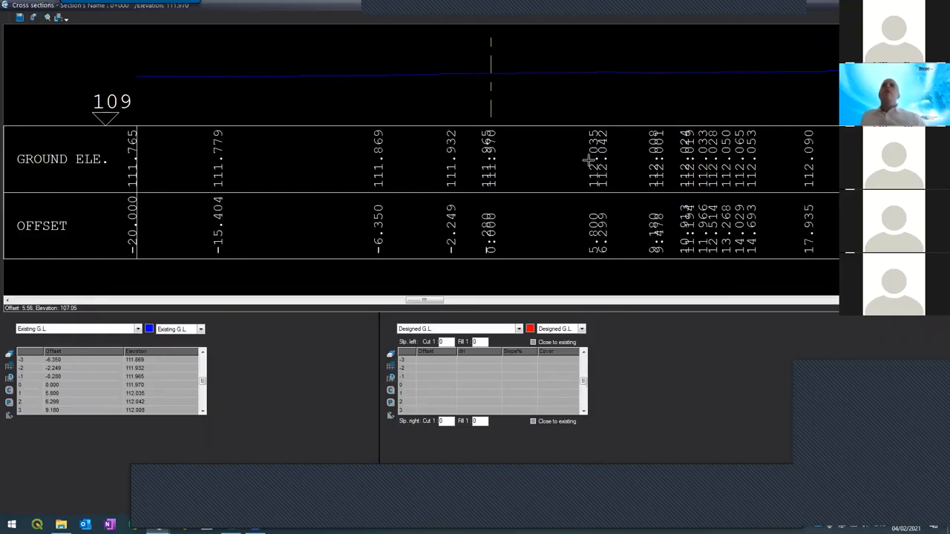
# - Switch the section data from Existing G.L. to Structure and set its center point 0 to offset 0 and dH 0
pyautogui.click(68, 336)
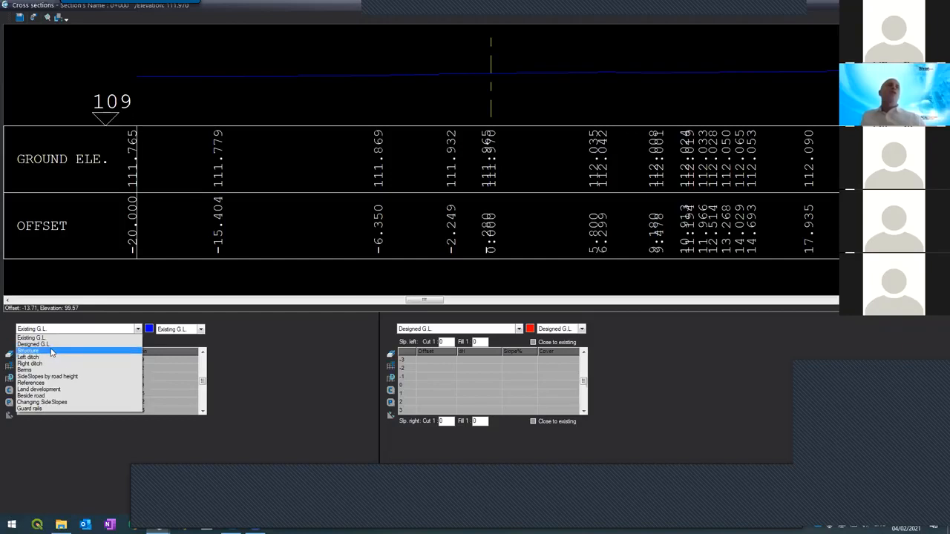
pyautogui.click(52, 351)
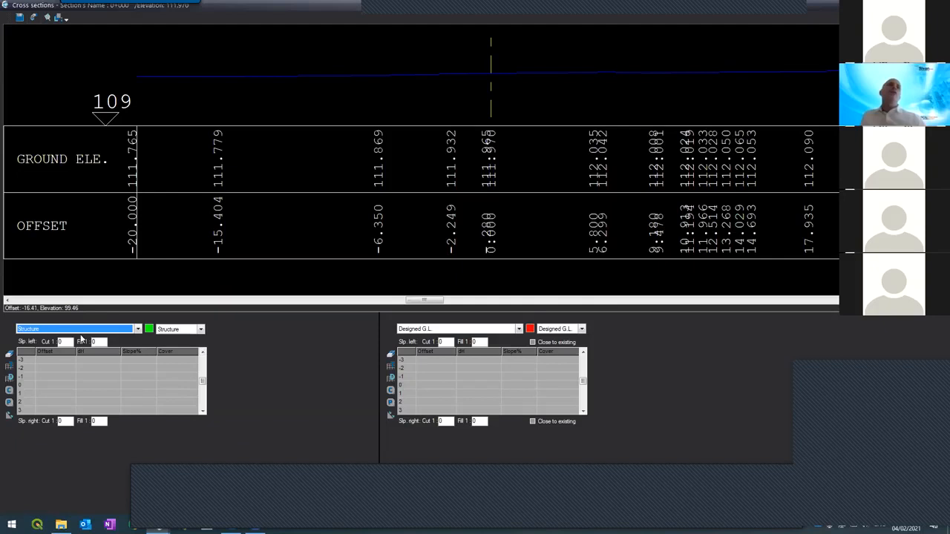
pyautogui.click(47, 385)
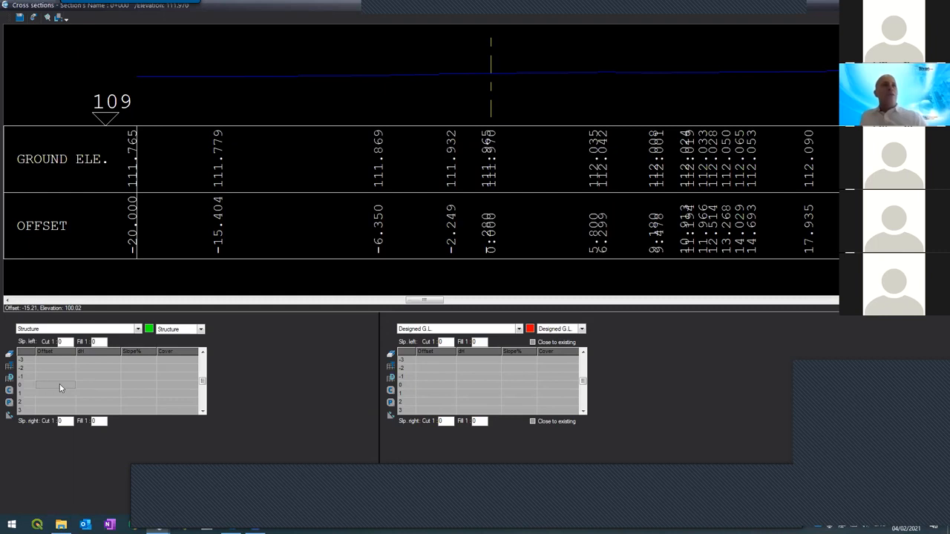
pyautogui.write('0')
pyautogui.press('Tab')
pyautogui.write('0')
pyautogui.press('Tab')
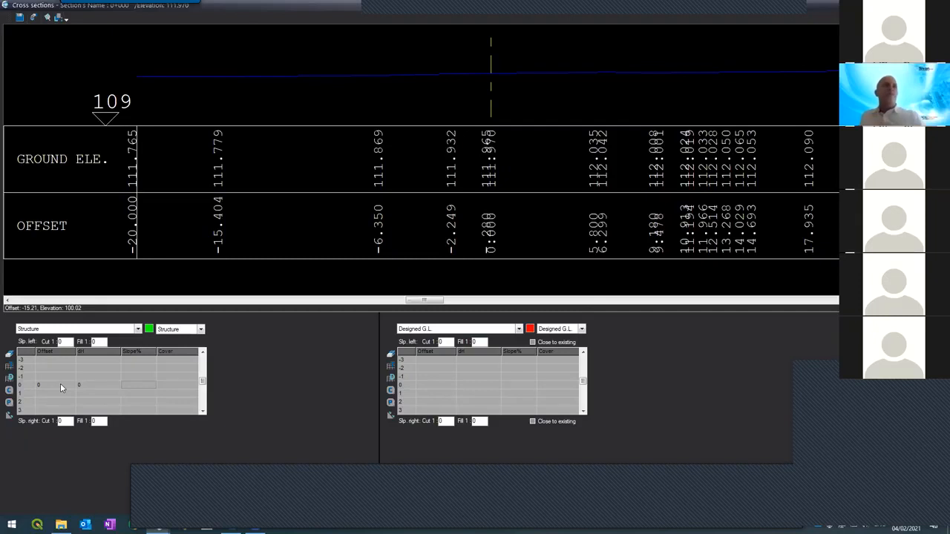
# - Define structure point -1 at offset -7 with a slope of -2.5%
pyautogui.click(53, 378)
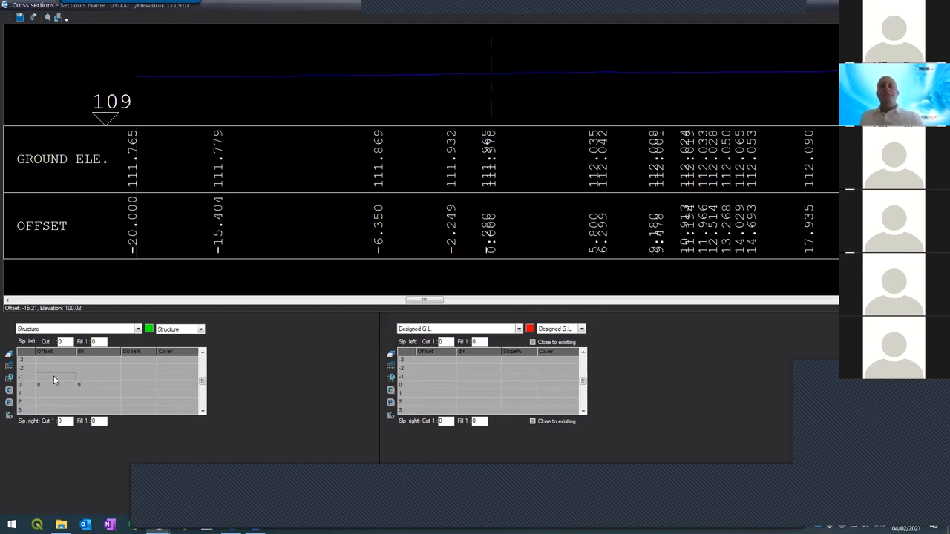
pyautogui.write('-7')
pyautogui.press('Tab')
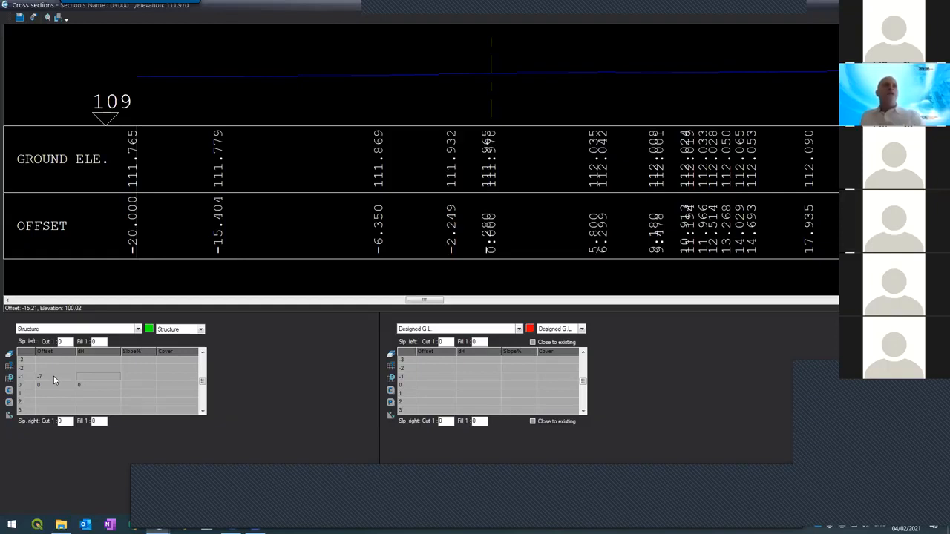
pyautogui.press('Tab')
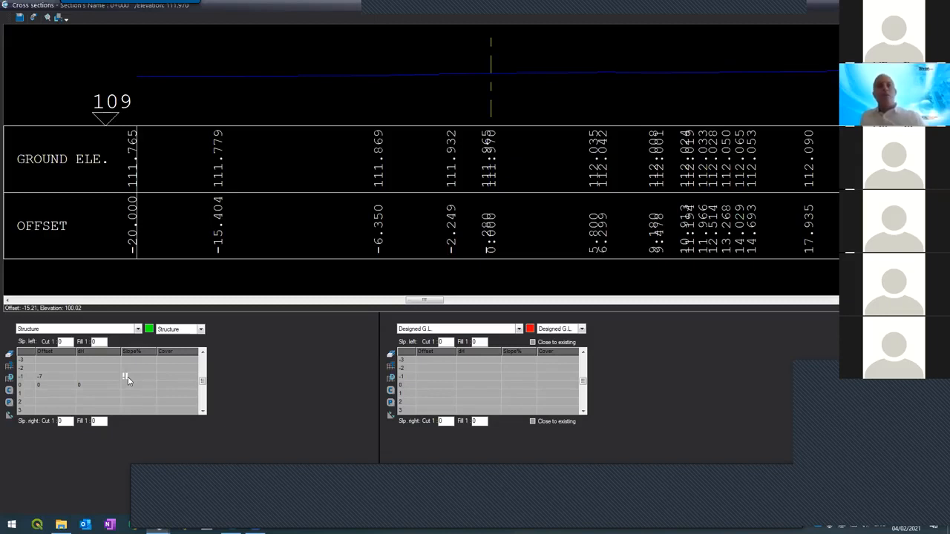
pyautogui.write('2.5')
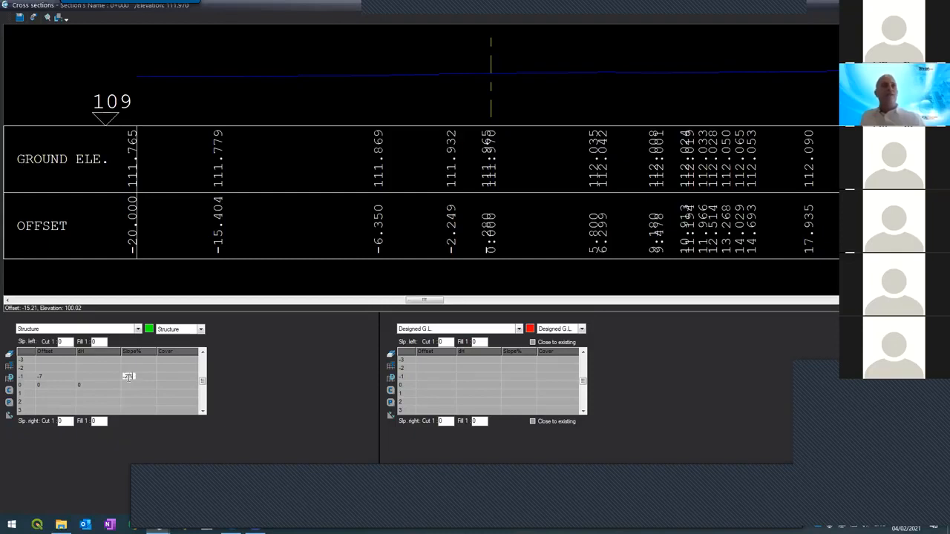
pyautogui.press('Return')
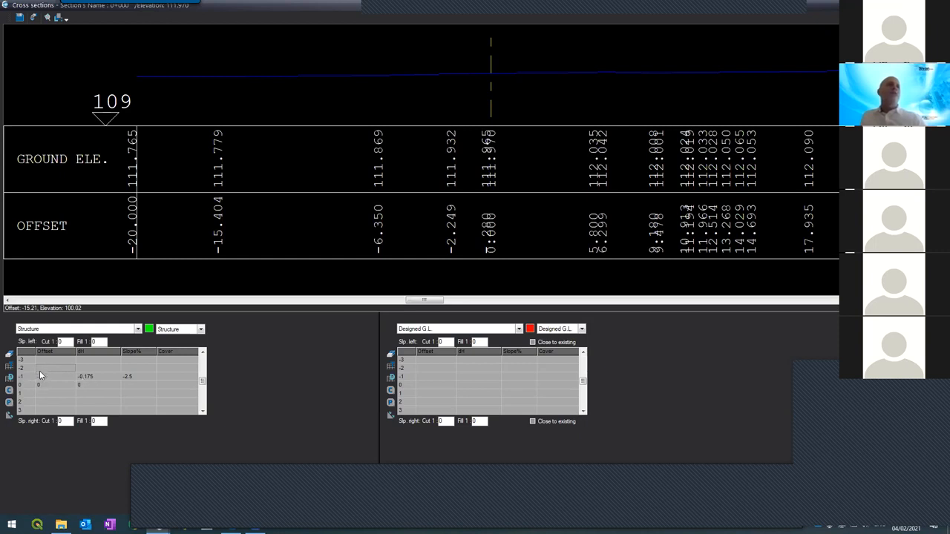
# - Define structure point -2 at offset -1.5 with a slope of -2.5%
pyautogui.write('-')
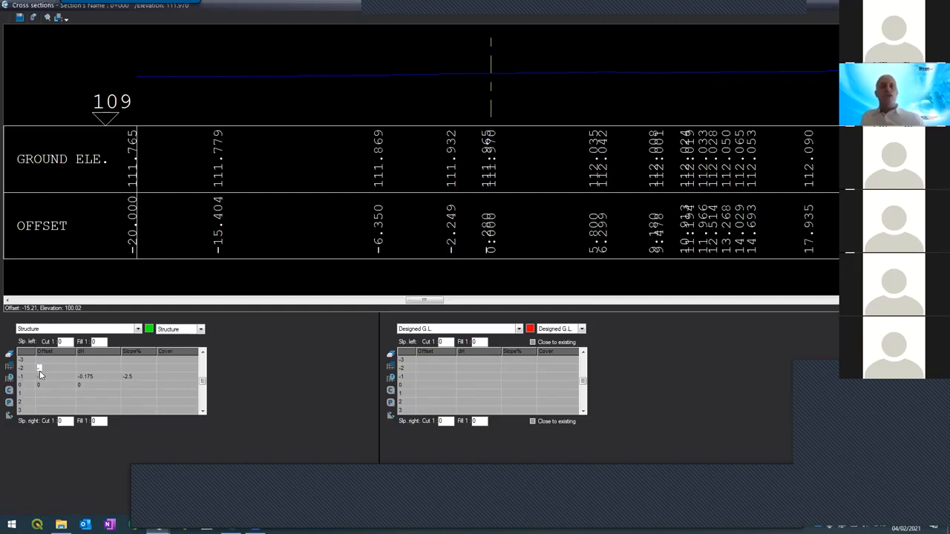
pyautogui.write('1.5')
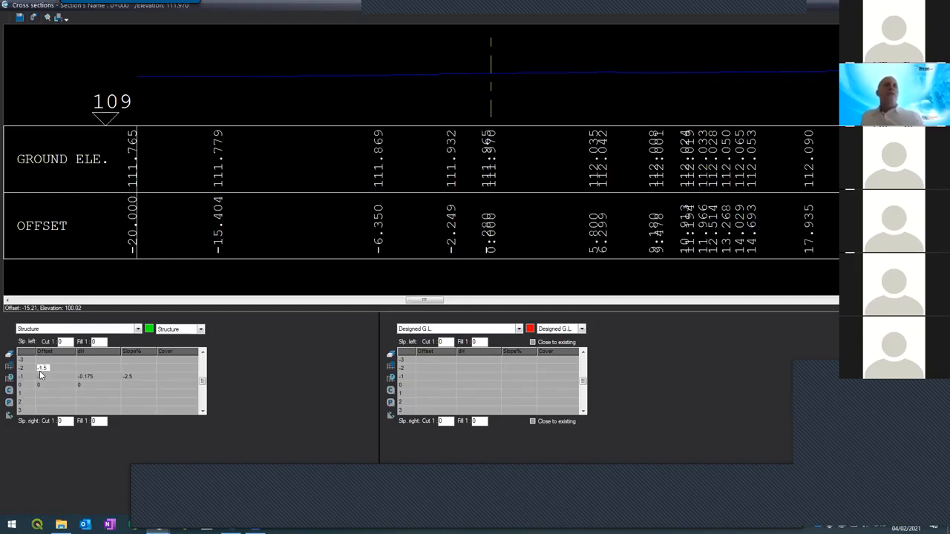
pyautogui.press('Tab')
pyautogui.press('Tab')
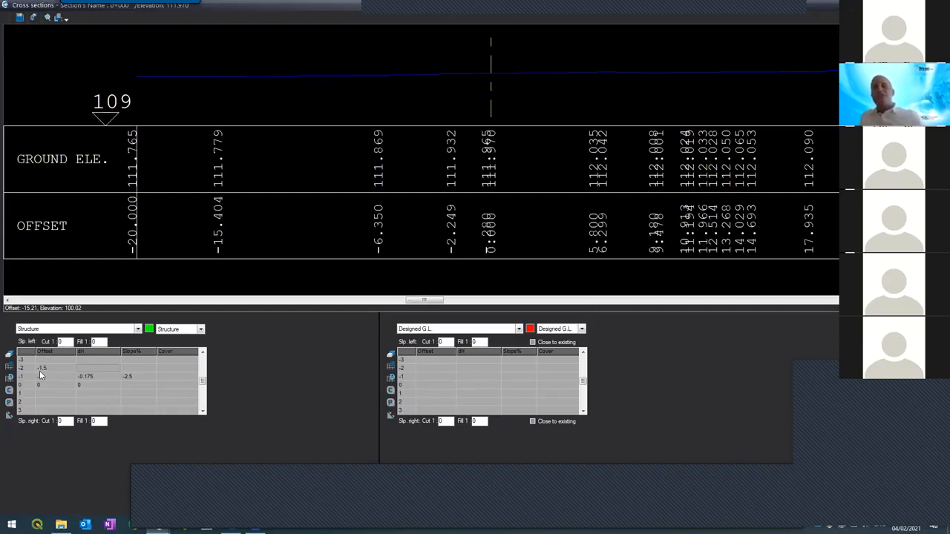
pyautogui.write('-2')
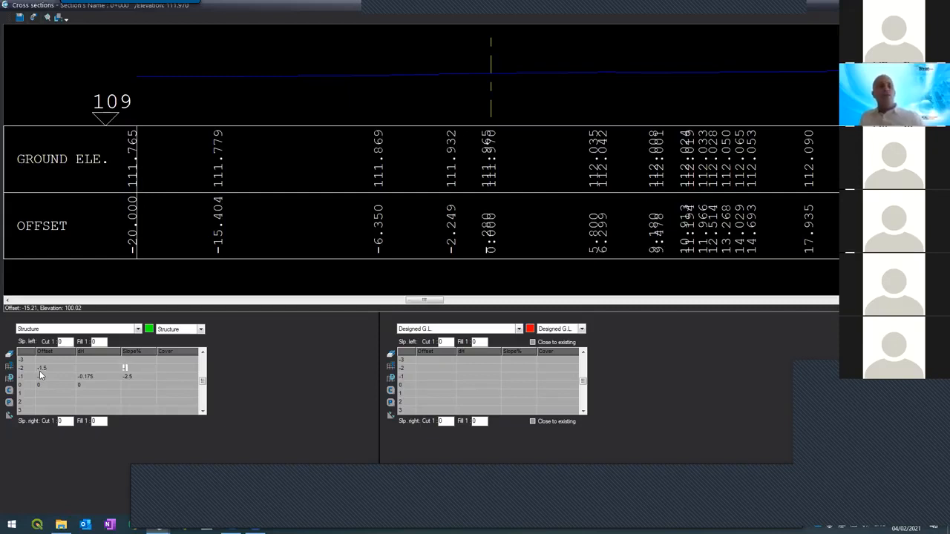
pyautogui.write('.5')
pyautogui.press('Return')
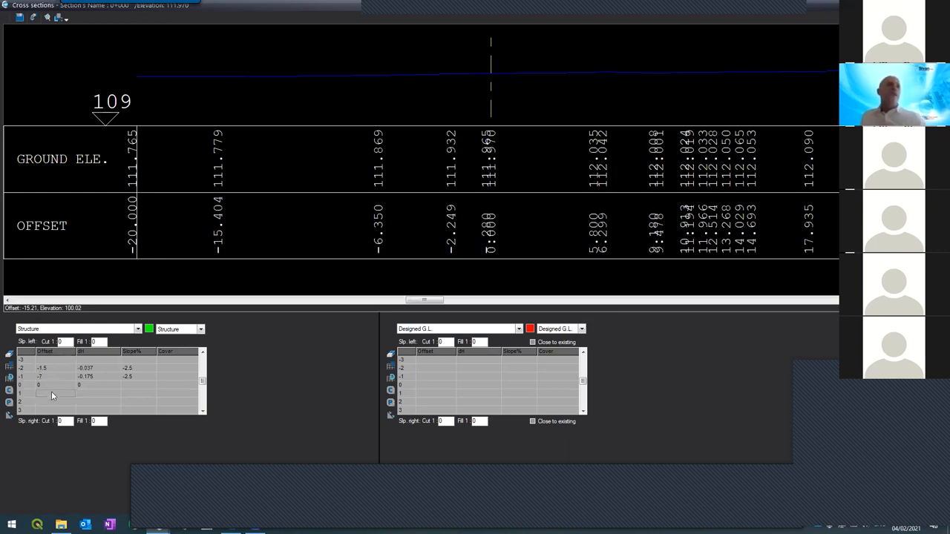
# - Define structure point 1 on the right side at offset 7 with a slope of -2.5%
pyautogui.write('7')
pyautogui.press('Tab')
pyautogui.press('Tab')
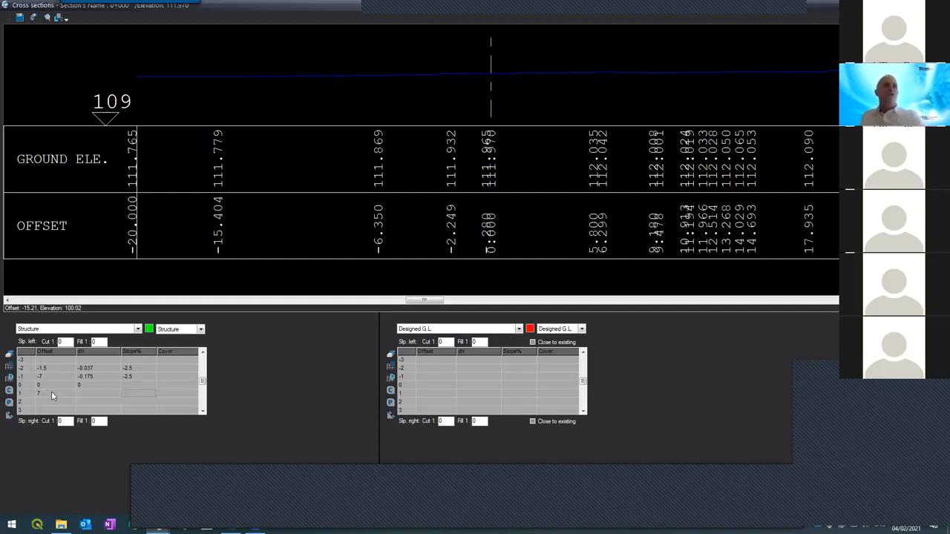
pyautogui.write('-2.5')
pyautogui.press('Return')
# - Define structure point 2 on the right side at offset 1.5 with a slope of -2.5%
pyautogui.write('1.5')
pyautogui.press('Return')
pyautogui.write('-2.5')
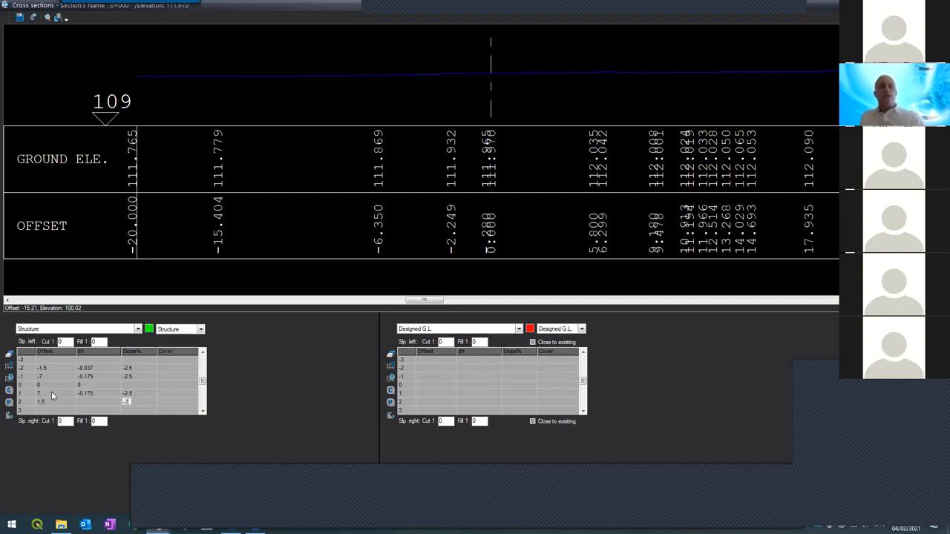
pyautogui.press('Return')
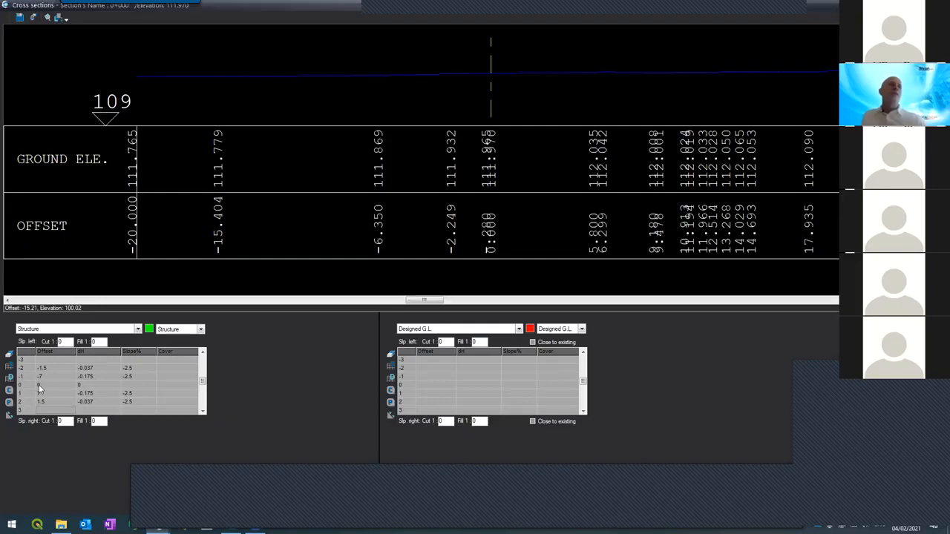
pyautogui.write('.5')
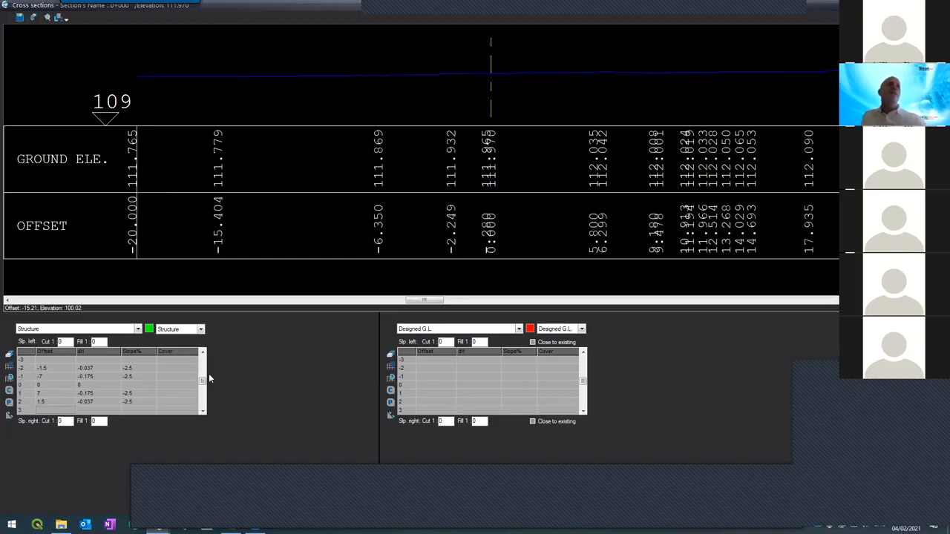
# - Assign the 1-Asphalt cover to structure points -1 and 1 and apply the structure to section 0+000
pyautogui.click(172, 375)
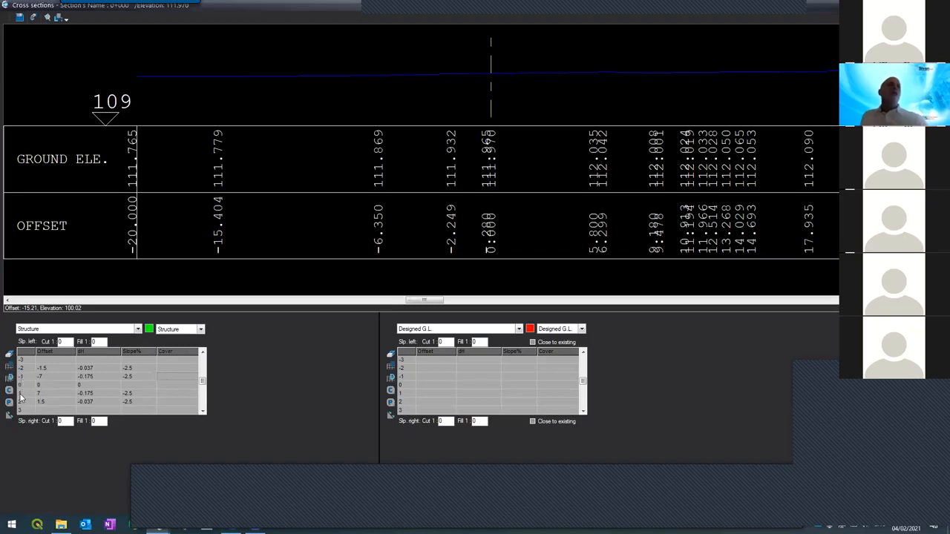
pyautogui.click(171, 378)
pyautogui.click(197, 377)
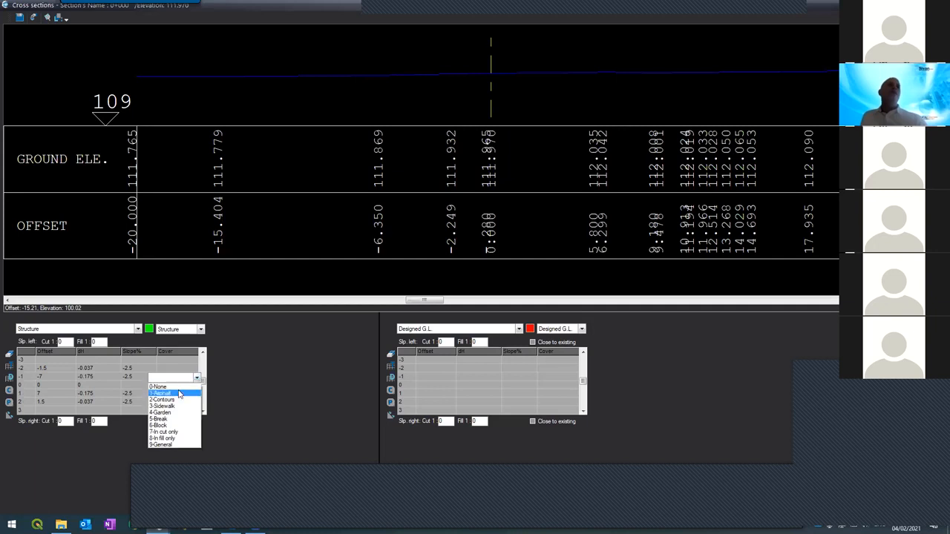
pyautogui.click(179, 394)
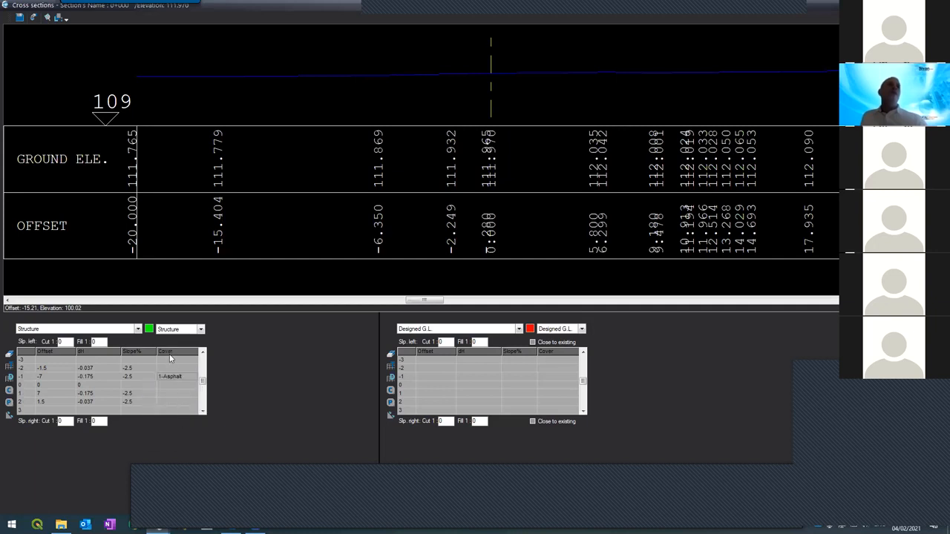
pyautogui.click(164, 395)
pyautogui.click(164, 394)
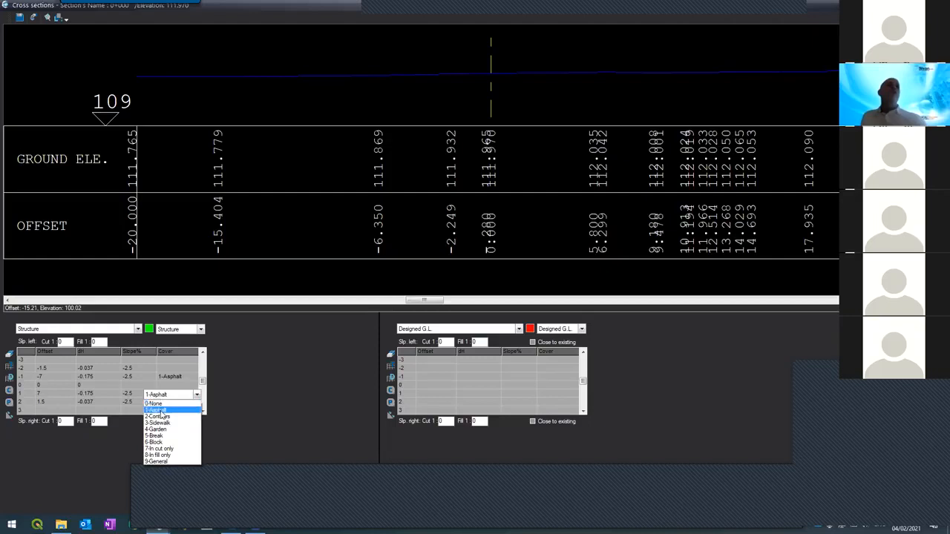
pyautogui.click(160, 411)
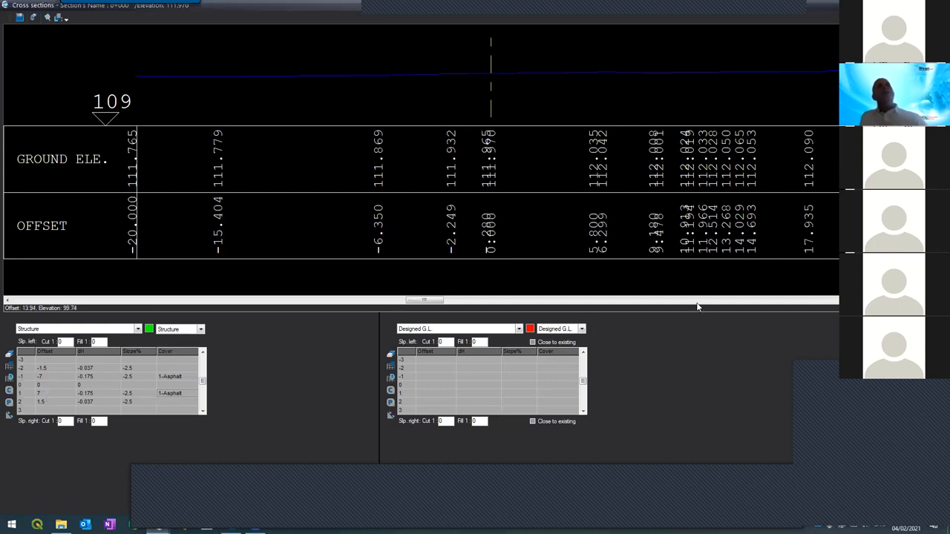
pyautogui.click(883, 276)
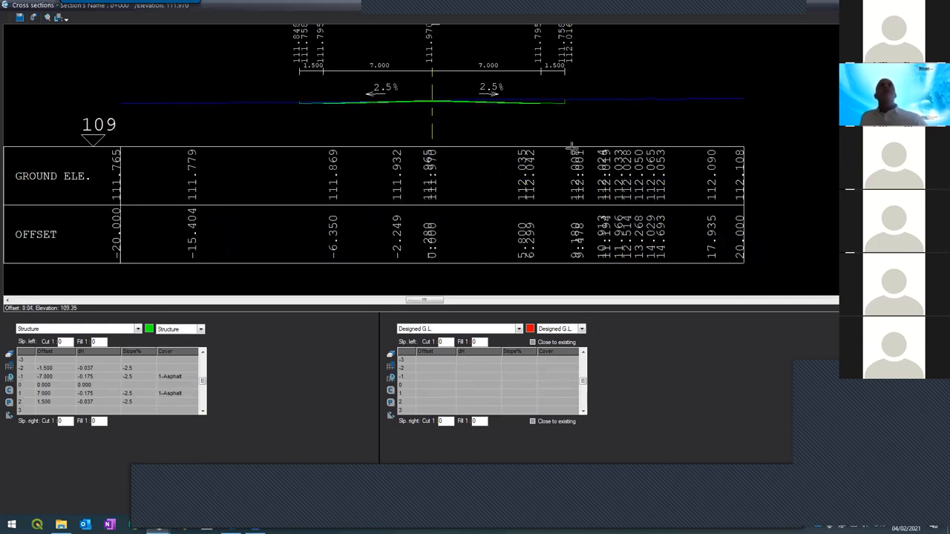
# - Examine the drawn structure's asphalt lanes, centerline and shoulder ends against the existing ground line
pyautogui.scroll(2, 452, 74)
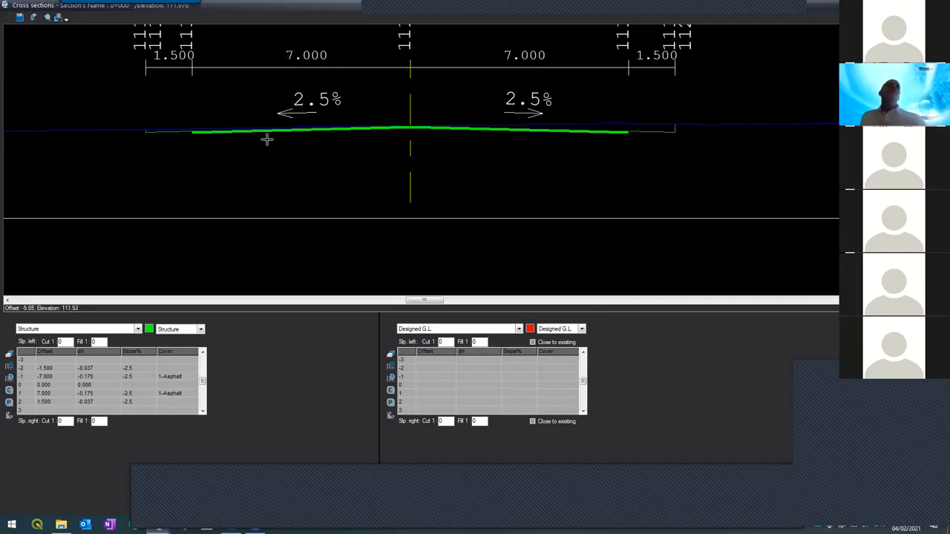
pyautogui.scroll(3, 187, 132)
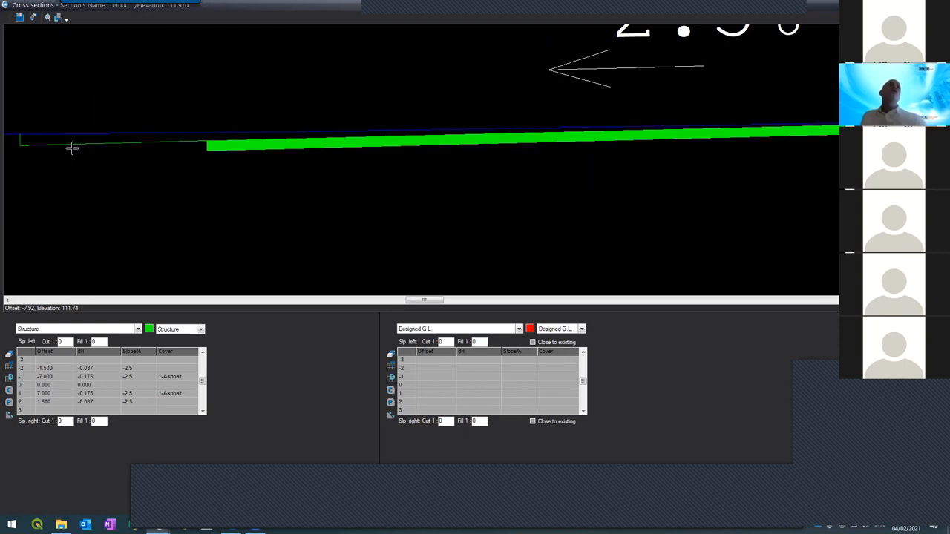
pyautogui.scroll(-4, 295, 112)
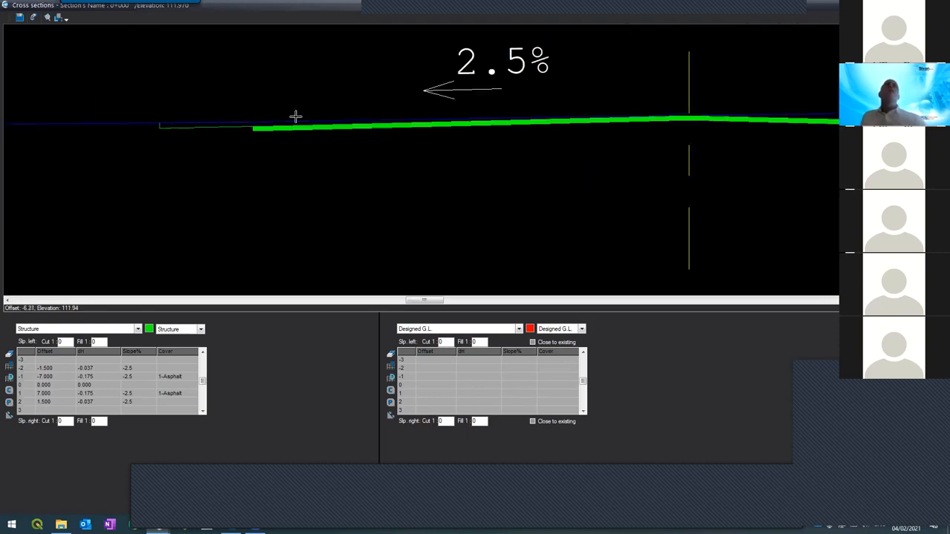
pyautogui.scroll(4, 494, 114)
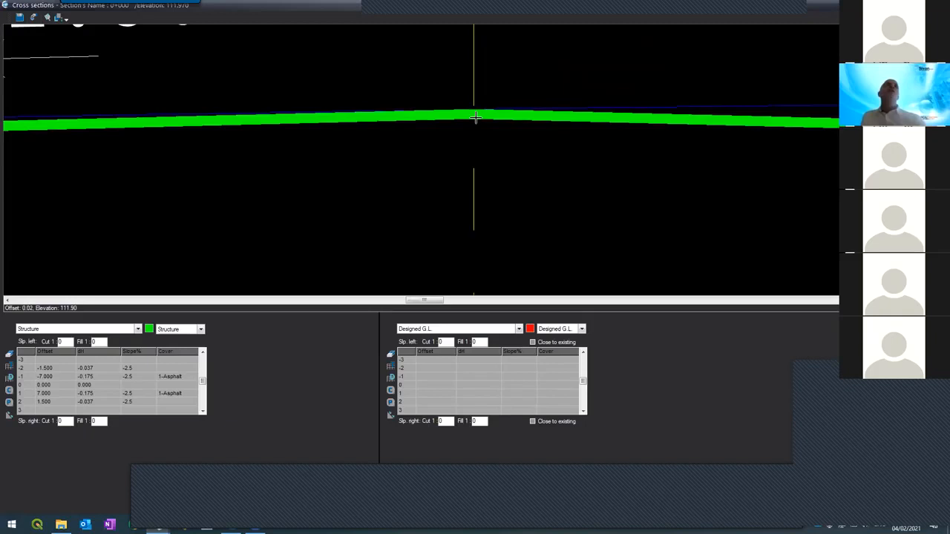
pyautogui.scroll(-5, 470, 112)
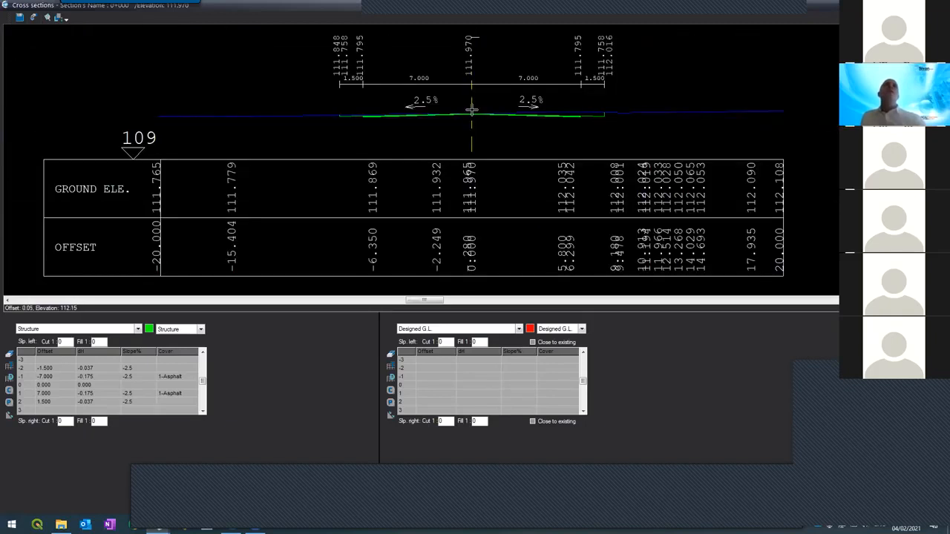
pyautogui.scroll(8, 470, 110)
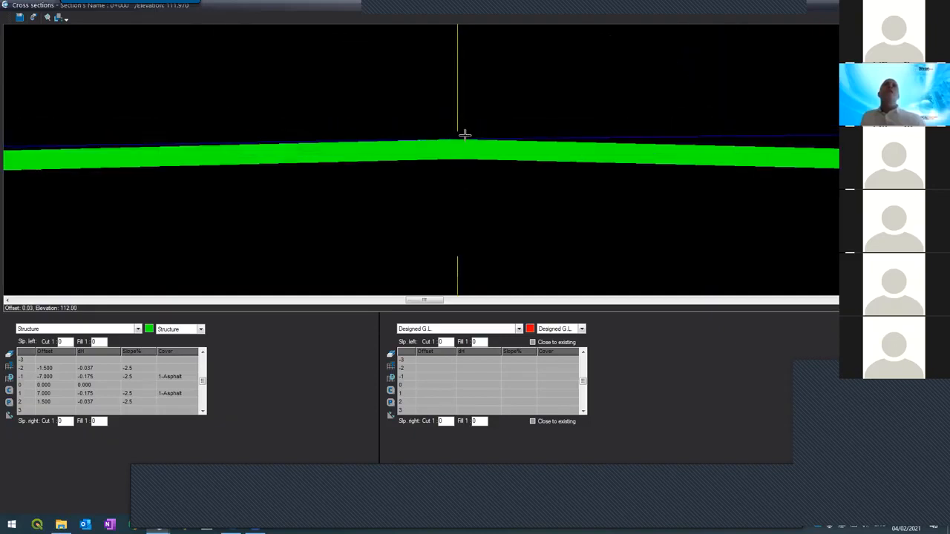
pyautogui.scroll(-3, 448, 123)
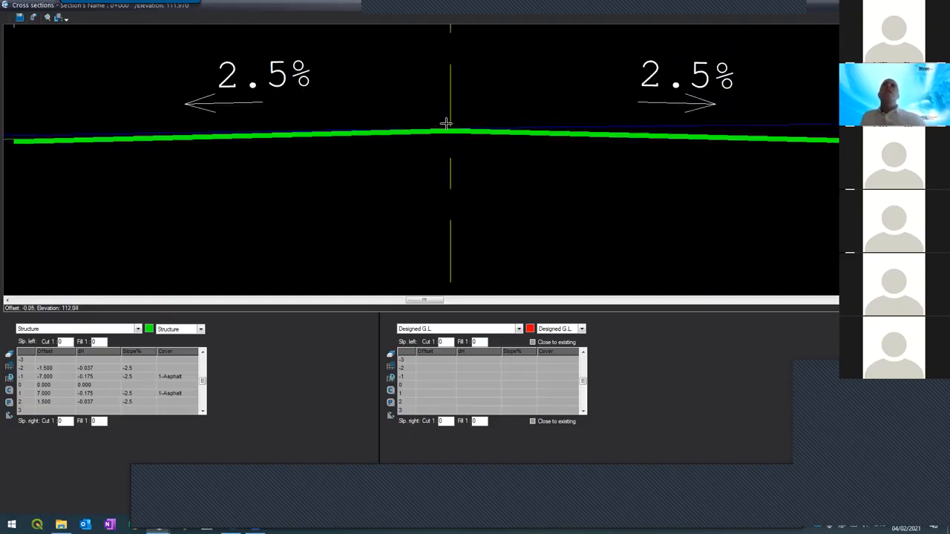
pyautogui.scroll(-2, 445, 122)
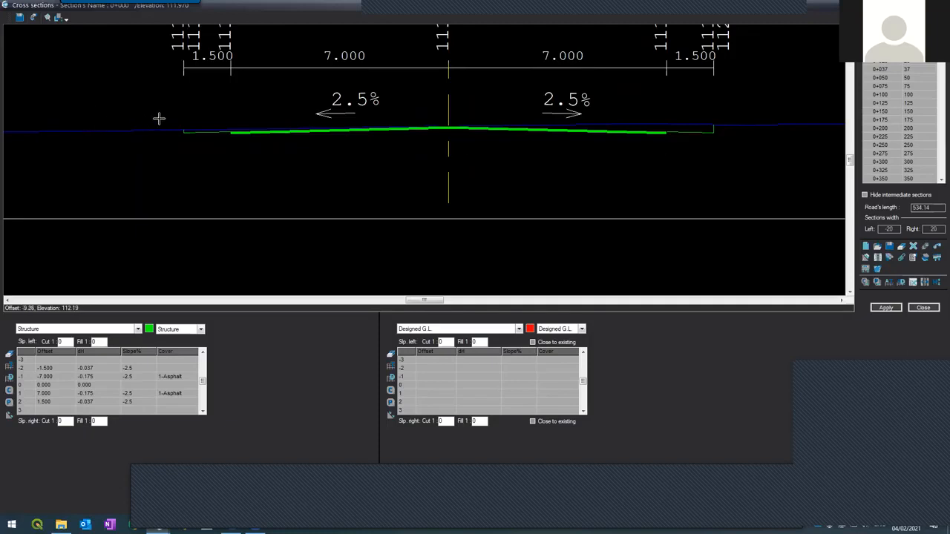
pyautogui.scroll(3, 167, 125)
pyautogui.scroll(2, 175, 133)
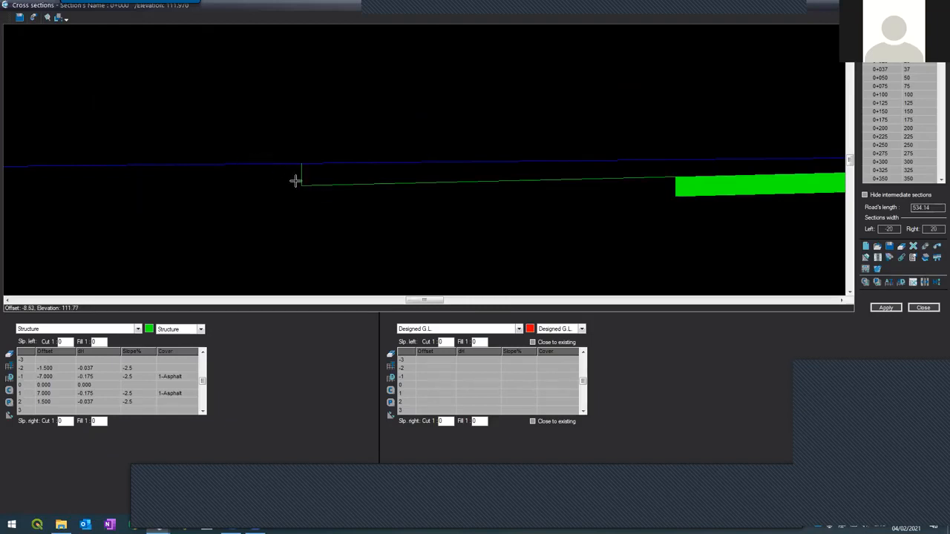
pyautogui.scroll(2, 295, 179)
pyautogui.scroll(-2, 307, 175)
pyautogui.scroll(-2, 306, 175)
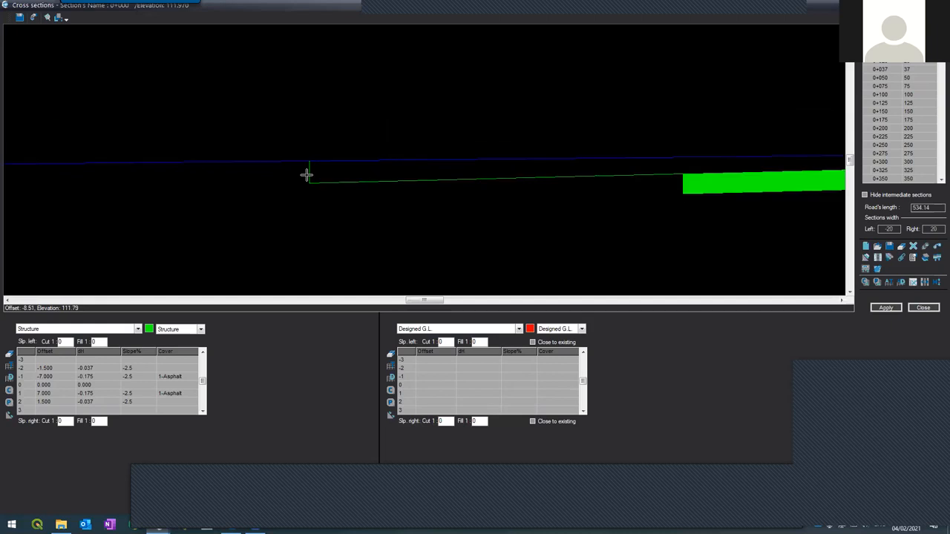
# - Set the structure's left and right side slopes to 1:2 for both cut and fill, and apply them
pyautogui.doubleClick(60, 342)
pyautogui.write('2')
pyautogui.moveTo(103, 342); pyautogui.dragTo(88, 346)
pyautogui.write('2')
pyautogui.moveTo(63, 421); pyautogui.dragTo(54, 422)
pyautogui.write('2')
pyautogui.moveTo(103, 422); pyautogui.dragTo(86, 432)
pyautogui.click(890, 308)
# - Examine how the left and right side slopes tie into the existing ground line, including their dimensions and elevations
pyautogui.scroll(4, 295, 97)
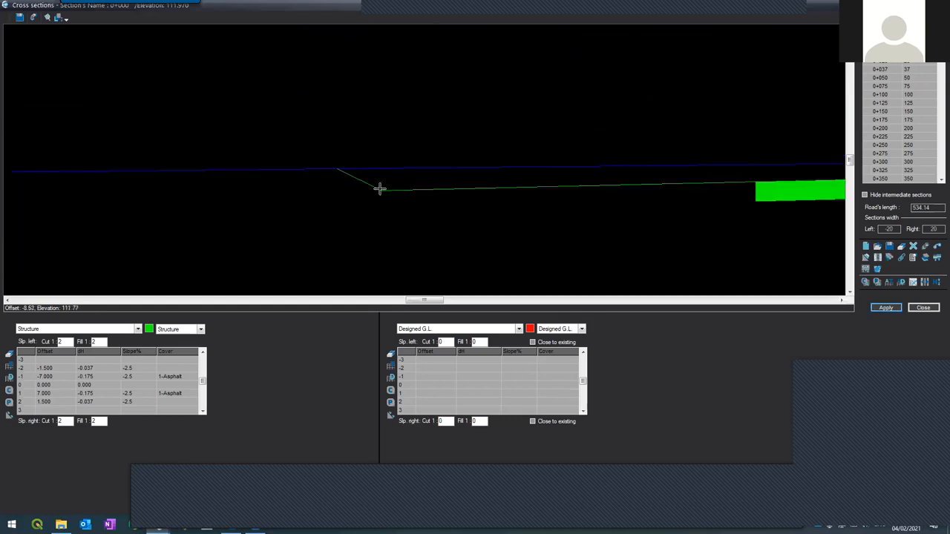
pyautogui.scroll(2, 323, 160)
pyautogui.scroll(-3, 317, 167)
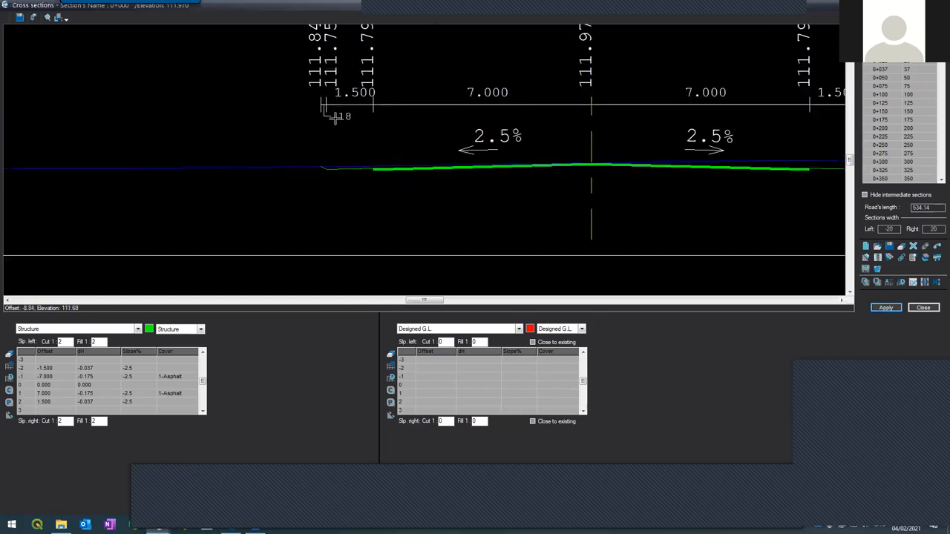
pyautogui.scroll(-2, 306, 87)
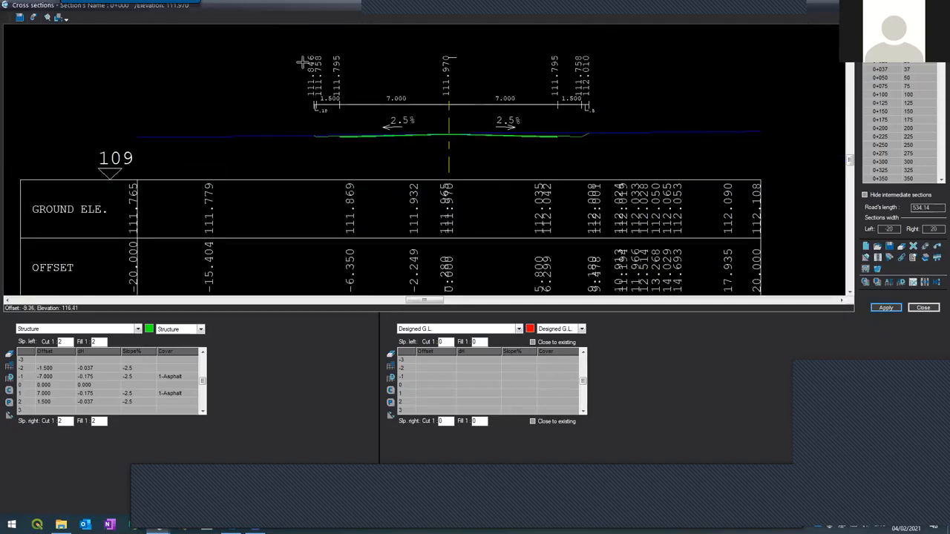
pyautogui.scroll(-2, 593, 117)
pyautogui.scroll(3, 596, 118)
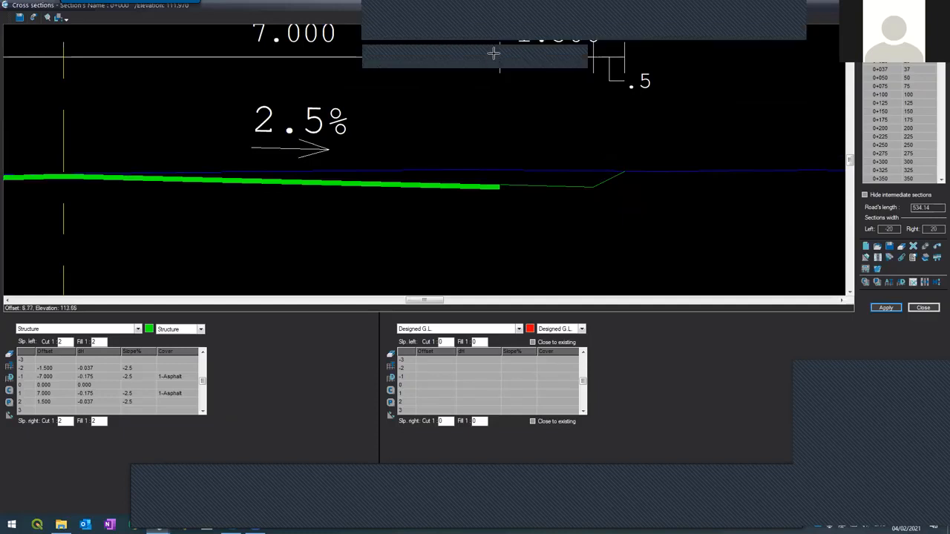
pyautogui.scroll(-3, 429, 178)
pyautogui.scroll(-1, 434, 143)
pyautogui.scroll(2, 435, 141)
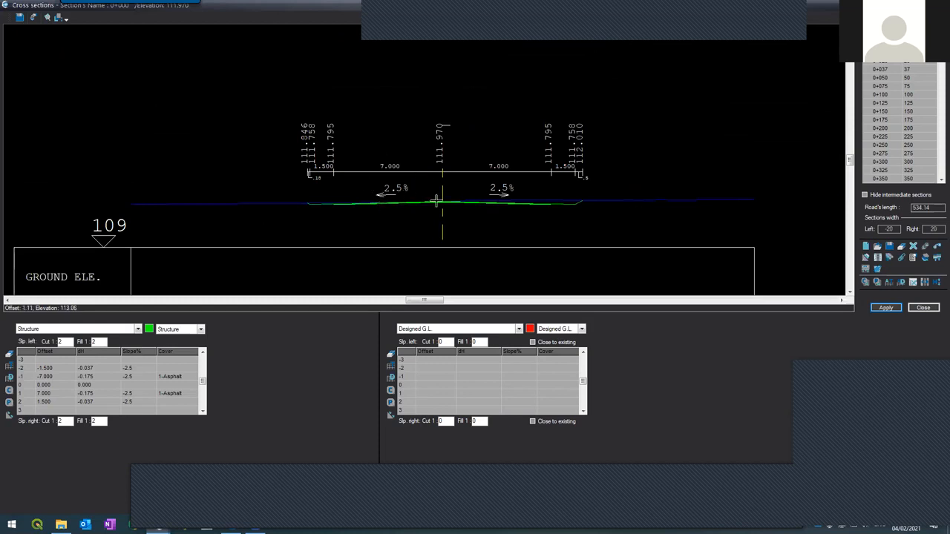
# - Enter the Designed G.L. centre point for section 0+000 at offset 0 with a dH of -0.6
pyautogui.moveTo(427, 207); pyautogui.dragTo(428, 206, button='middle')
pyautogui.scroll(-1, 428, 206)
pyautogui.scroll(1, 428, 205)
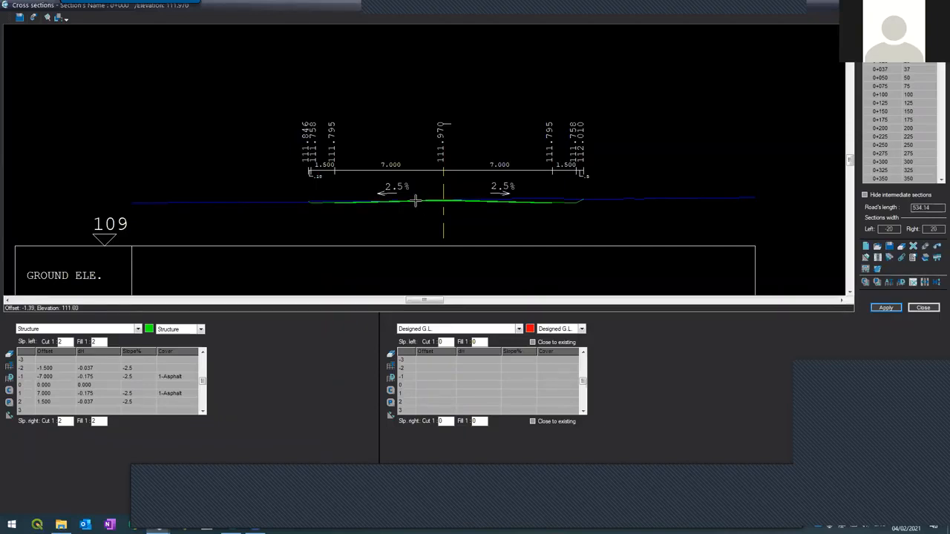
pyautogui.scroll(2, 434, 207)
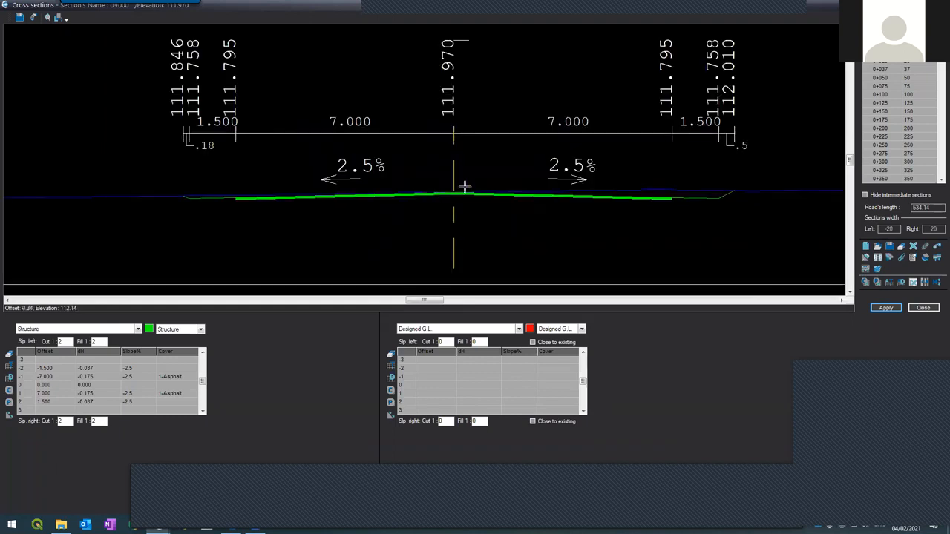
pyautogui.scroll(2, 449, 201)
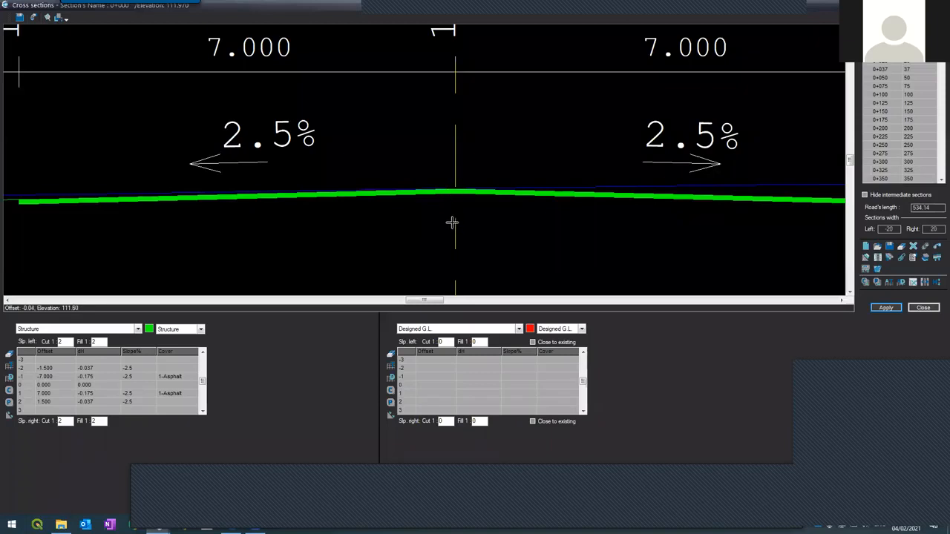
pyautogui.click(419, 385)
pyautogui.write('0')
pyautogui.press('Tab')
pyautogui.write('-0.6')
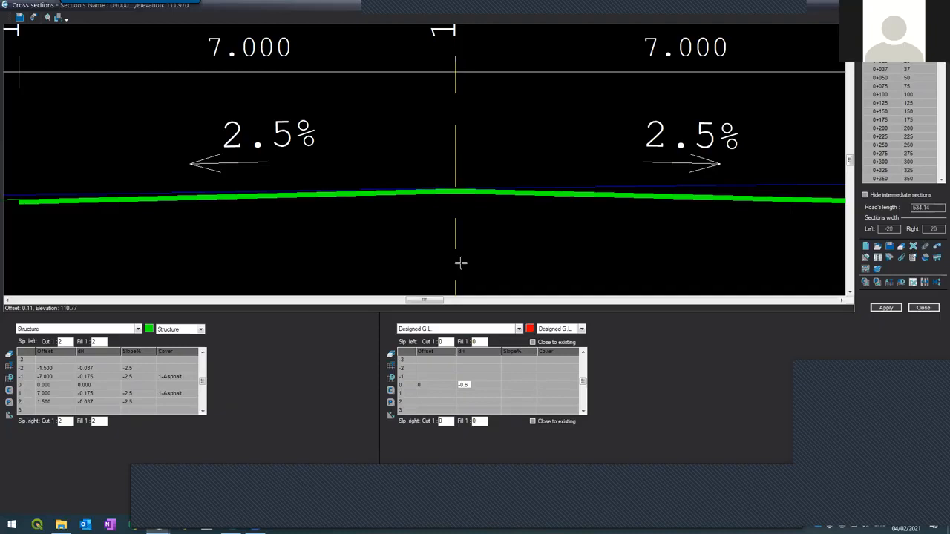
pyautogui.press('Tab')
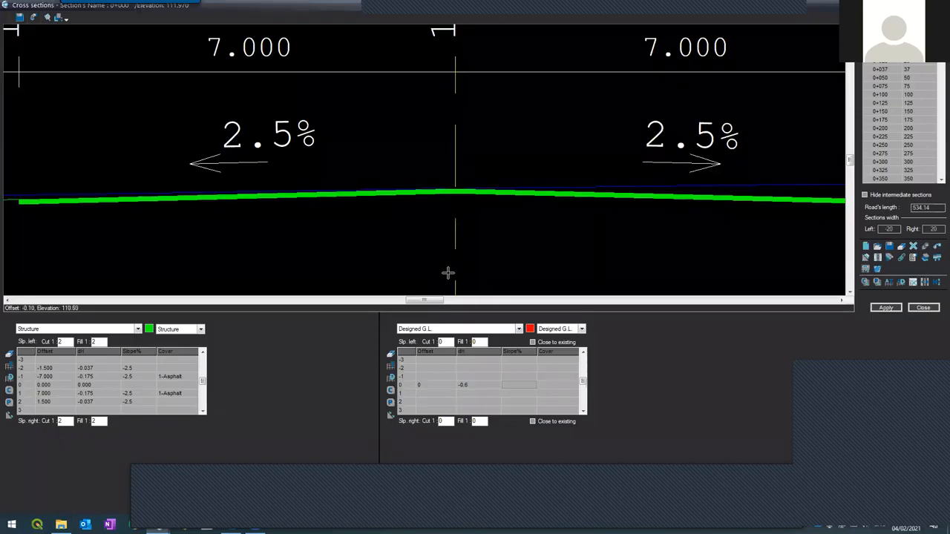
# - Add the Designed G.L. right-side points at offsets 7 and 1.5, each with a slope of -2.5%
pyautogui.click(426, 394)
pyautogui.write('7')
pyautogui.press('Tab')
pyautogui.press('Tab')
pyautogui.write('-2.5')
pyautogui.press('BackSpace')
pyautogui.press('BackSpace')
pyautogui.press('BackSpace')
pyautogui.press('BackSpace')
pyautogui.write('-2.5')
pyautogui.press('Return')
pyautogui.write('1.5')
pyautogui.press('Return')
pyautogui.write('-2.5')
pyautogui.press('Return')
# - Add the Designed G.L. left-side points at offsets -7 and -1.5, each with a slope of -2.5%
pyautogui.write('-7')
pyautogui.press('Return')
pyautogui.press('Down')
pyautogui.press('Right')
pyautogui.write('-2.5')
pyautogui.press('Return')
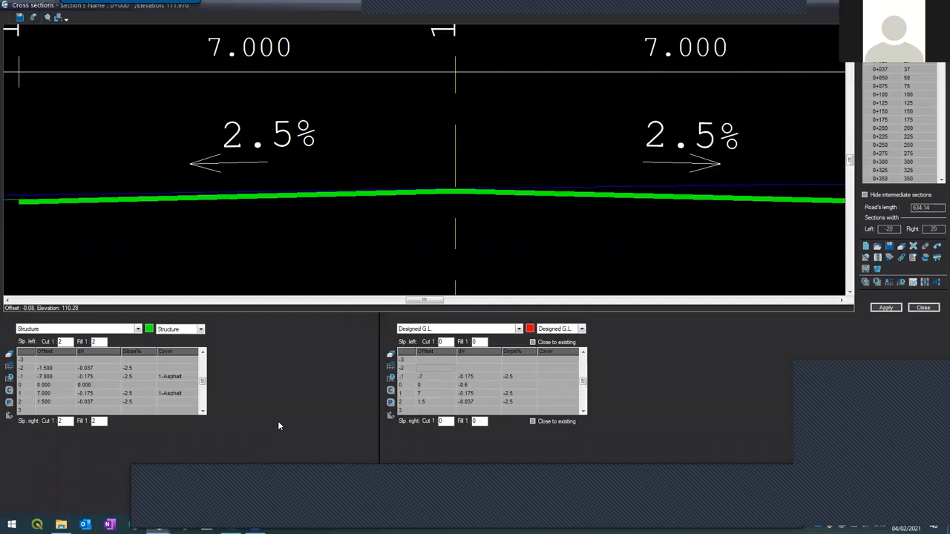
pyautogui.write('-1.5')
pyautogui.press('Return')
pyautogui.press('Right')
pyautogui.write('-2.5')
pyautogui.press('Return')
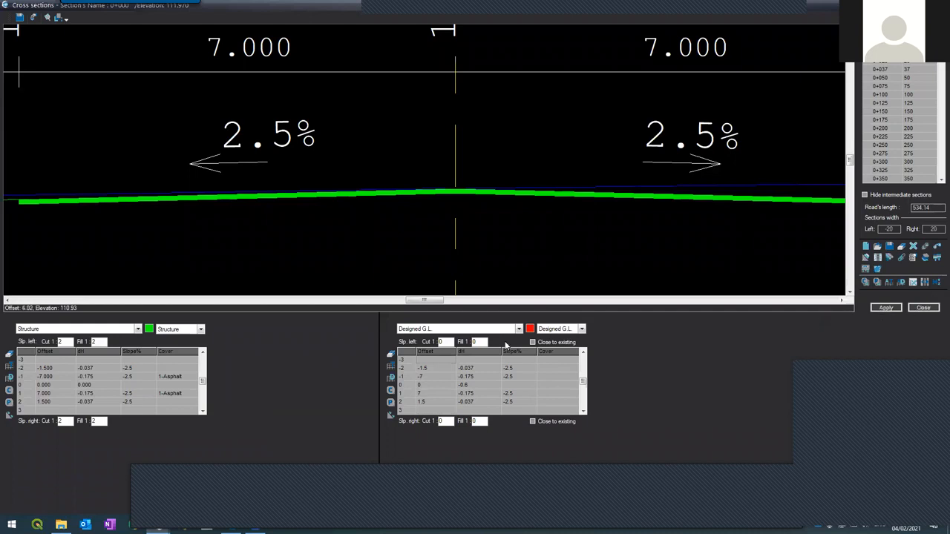
# - Set the Designed G.L. left and right side slopes to 1:2 for both cut and fill, and apply them
pyautogui.moveTo(445, 344); pyautogui.dragTo(414, 348)
pyautogui.write('2')
pyautogui.press('Tab')
pyautogui.doubleClick(473, 341)
pyautogui.write('2')
pyautogui.doubleClick(442, 421)
pyautogui.write('2')
pyautogui.doubleClick(475, 421)
pyautogui.write('2')
pyautogui.click(888, 309)
# - Examine the designed ground line below the structure and how its side slopes meet the existing ground at both ends
pyautogui.scroll(4, 339, 83)
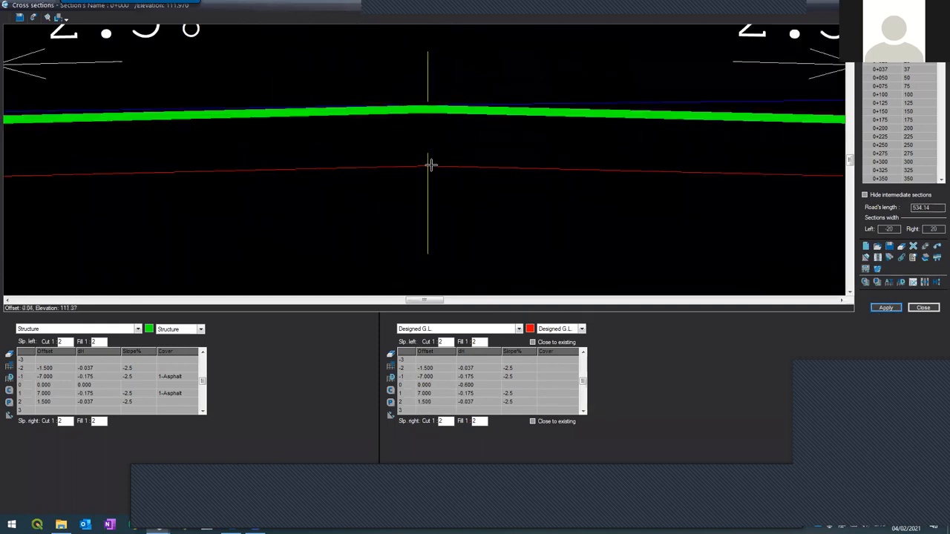
pyautogui.scroll(-2, 425, 163)
pyautogui.scroll(-2, 425, 164)
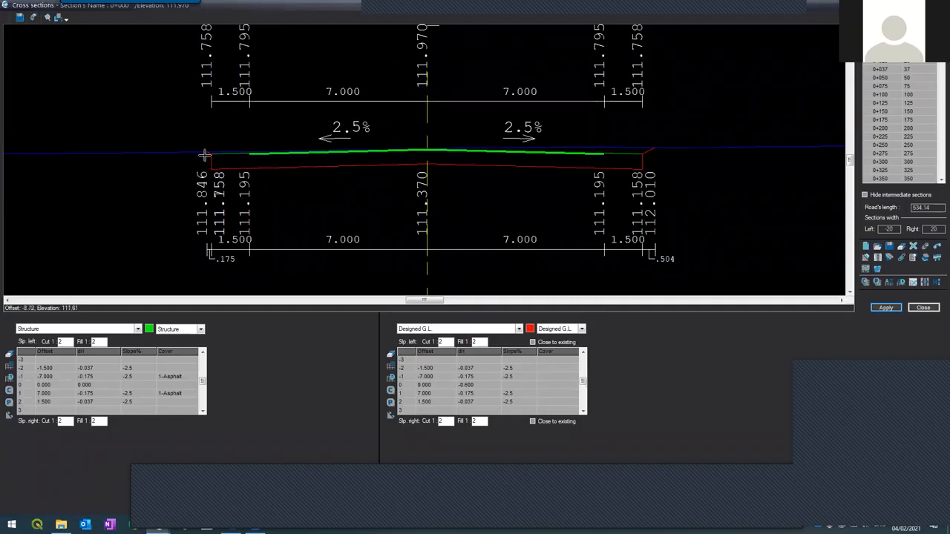
pyautogui.scroll(3, 208, 144)
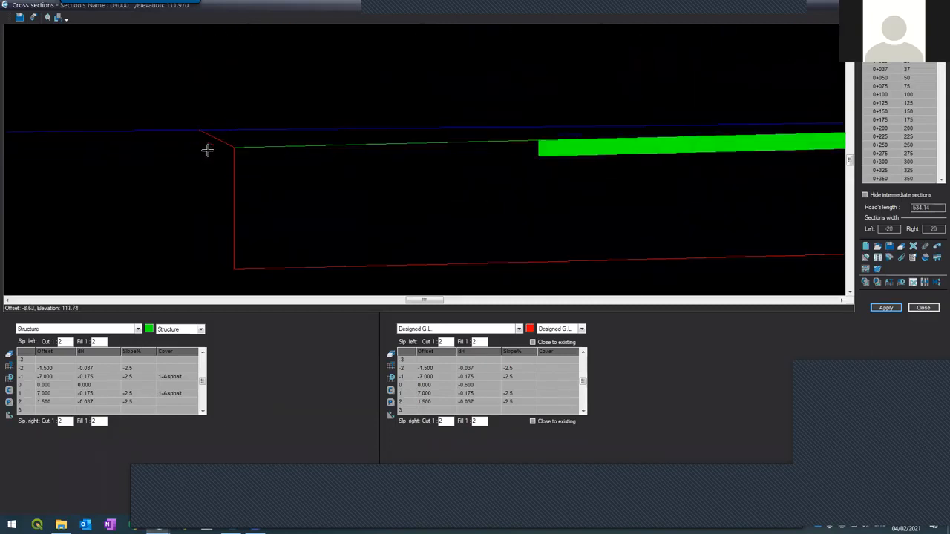
pyautogui.scroll(-4, 210, 146)
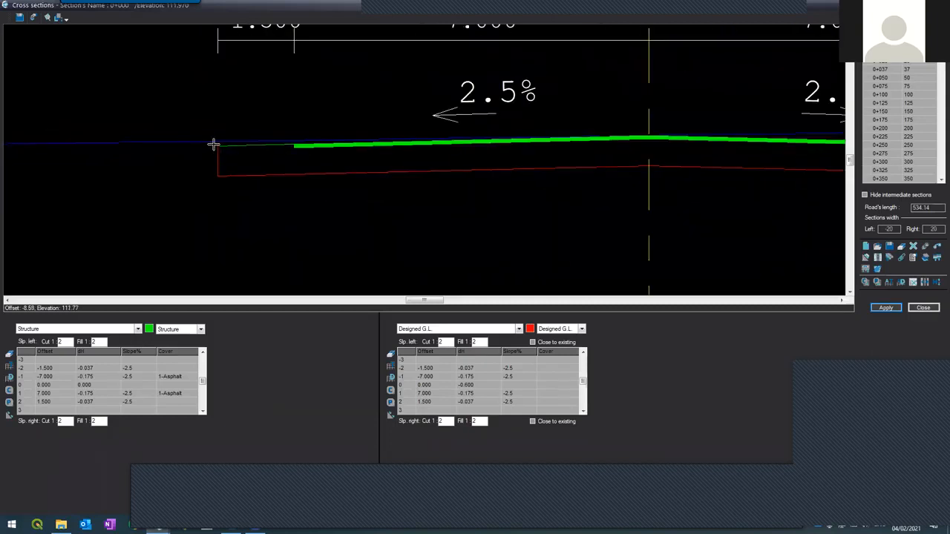
pyautogui.scroll(4, 661, 151)
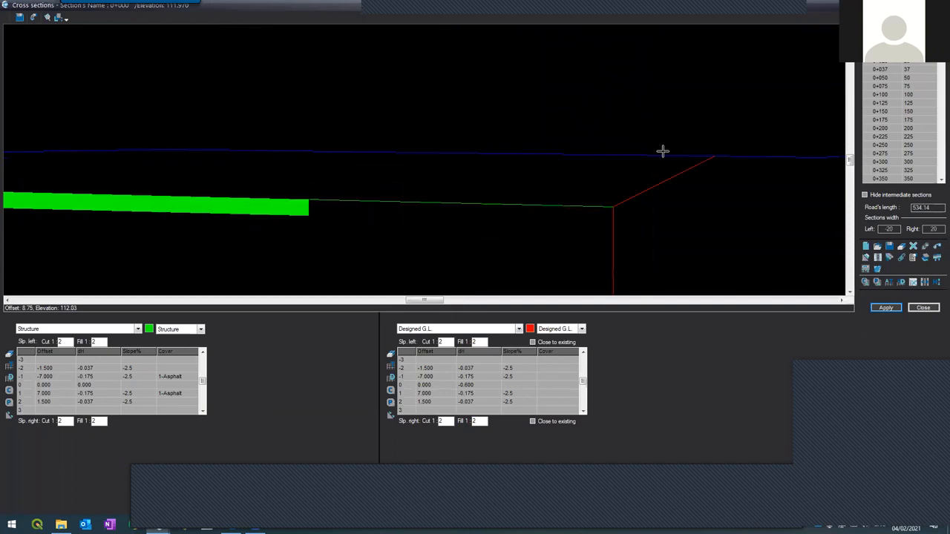
pyautogui.scroll(-4, 659, 153)
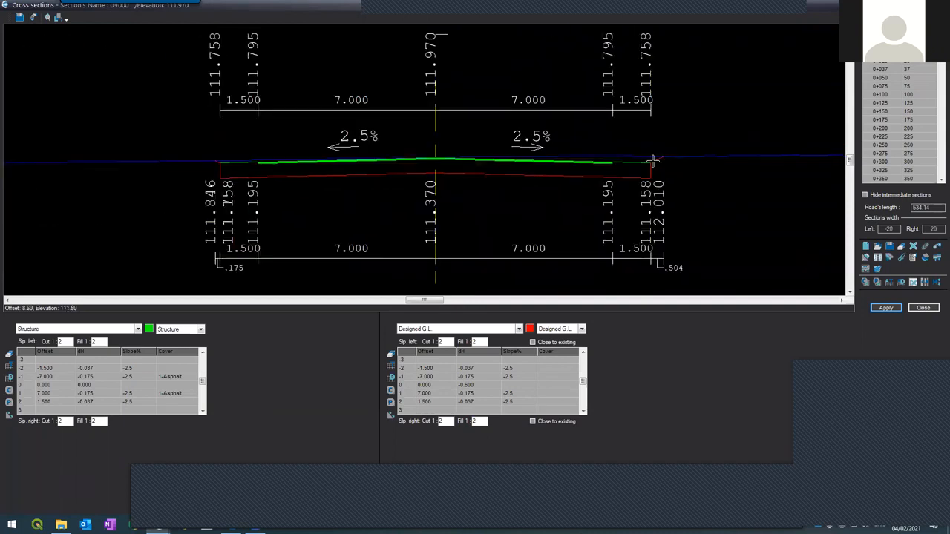
pyautogui.scroll(4, 541, 138)
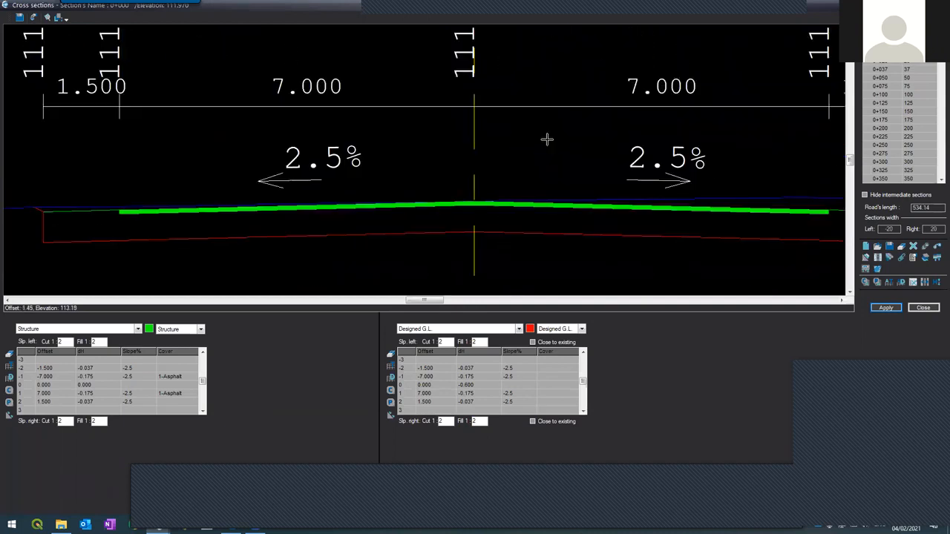
pyautogui.scroll(-4, 540, 136)
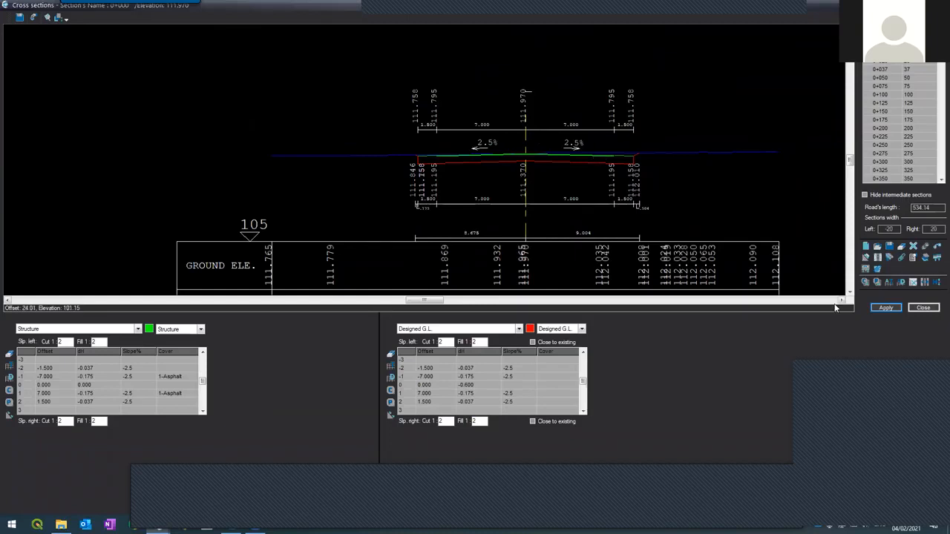
# - Reapply section 0+000 and examine its ground elevation and offset table and the layers around the centerline
pyautogui.click(872, 312)
pyautogui.moveTo(543, 131); pyautogui.dragTo(370, 64, button='middle')
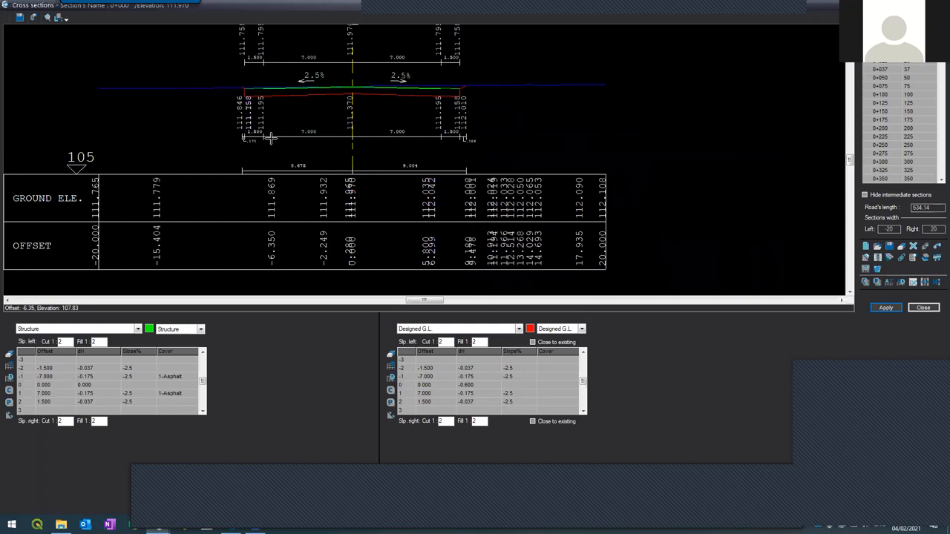
pyautogui.scroll(2, 332, 72)
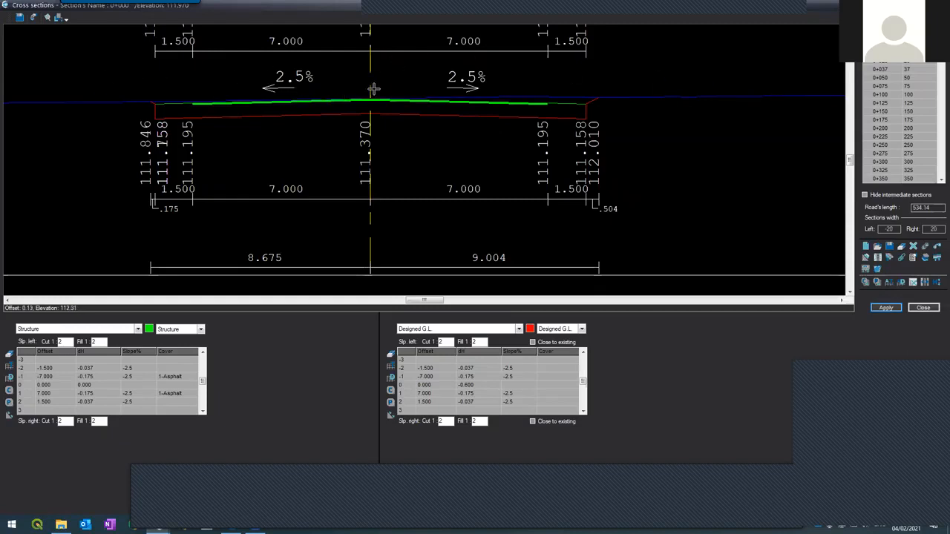
pyautogui.scroll(-2, 362, 90)
pyautogui.scroll(2, 359, 93)
pyautogui.scroll(4, 361, 92)
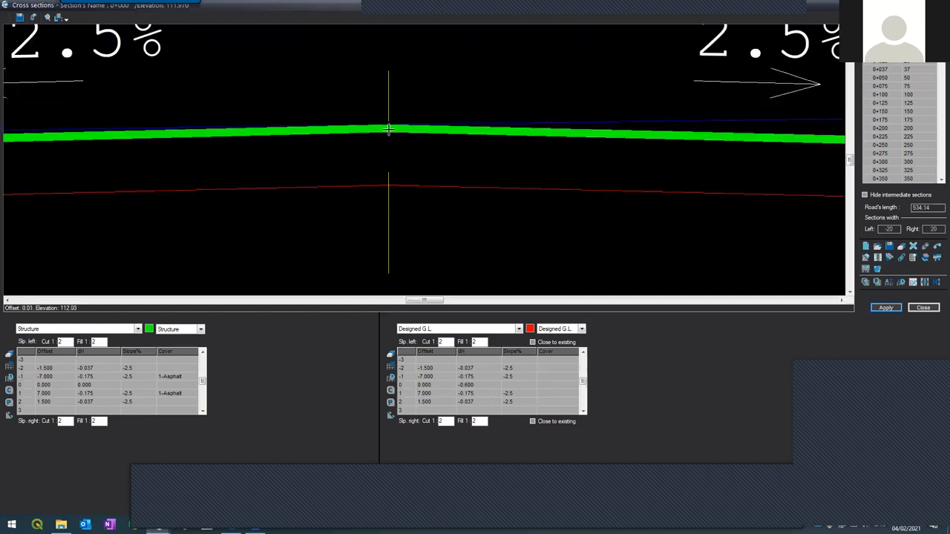
pyautogui.scroll(2, 386, 128)
pyautogui.scroll(-4, 387, 129)
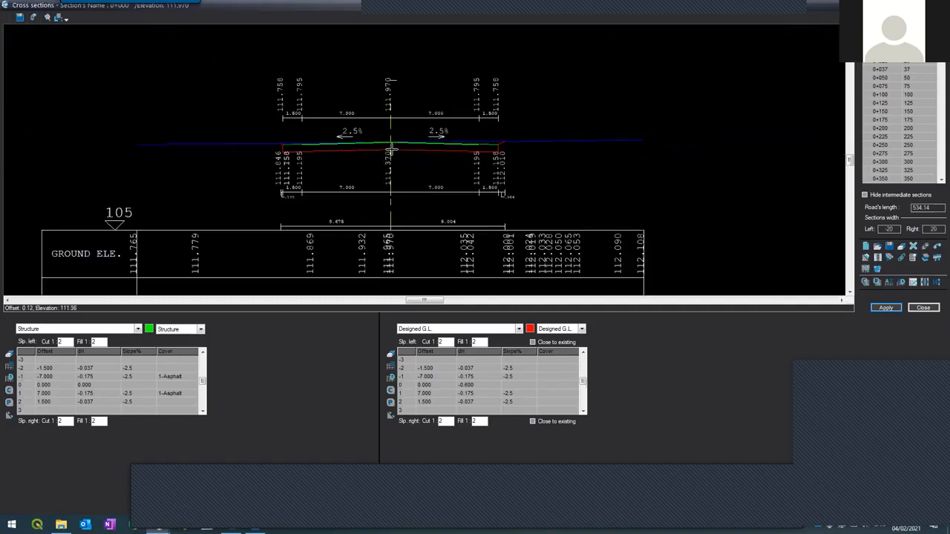
pyautogui.scroll(2, 389, 137)
pyautogui.scroll(2, 390, 139)
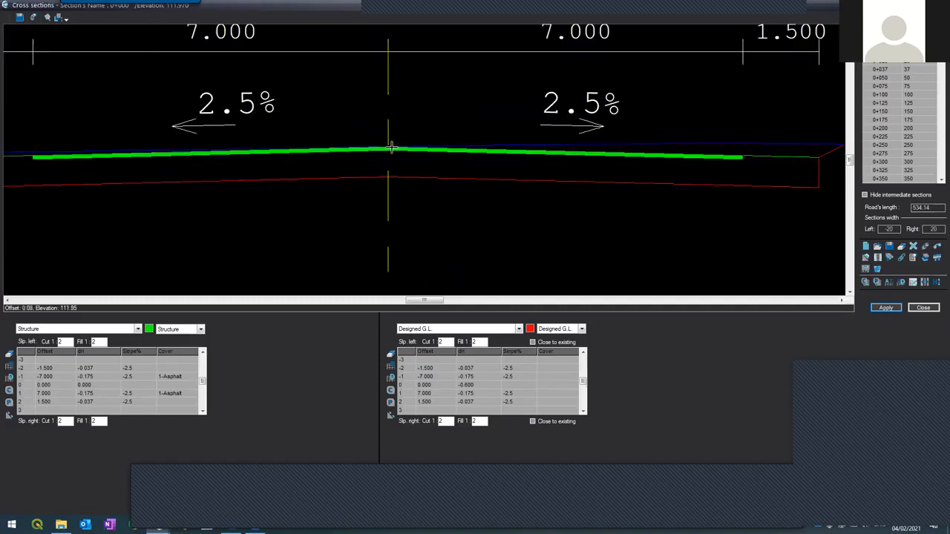
pyautogui.scroll(2, 390, 148)
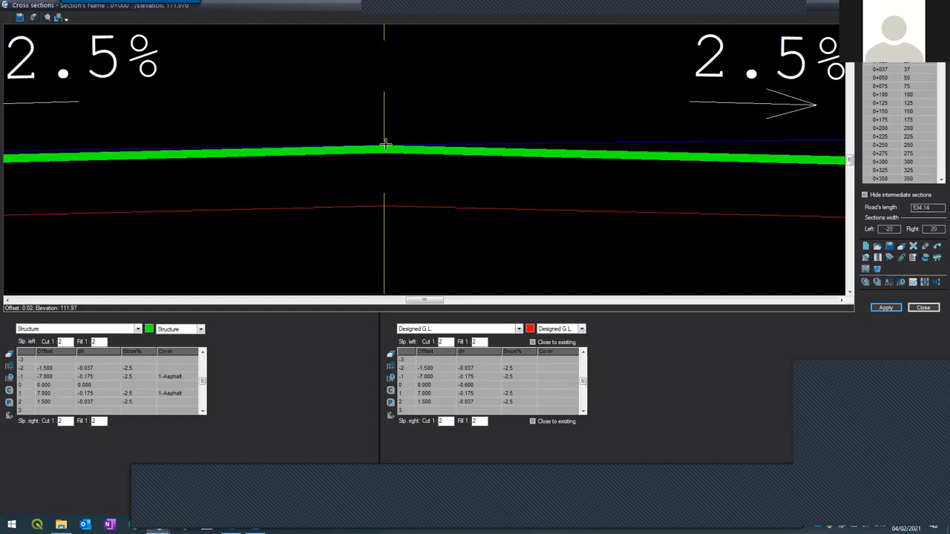
pyautogui.scroll(-3, 384, 148)
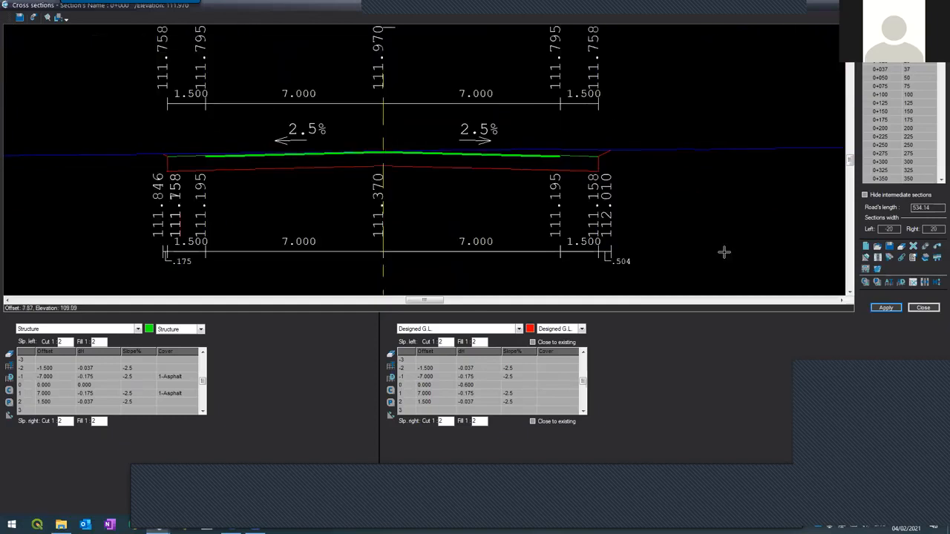
# - Close the cross sections and open the vertical alignment of Road1
pyautogui.click(922, 307)
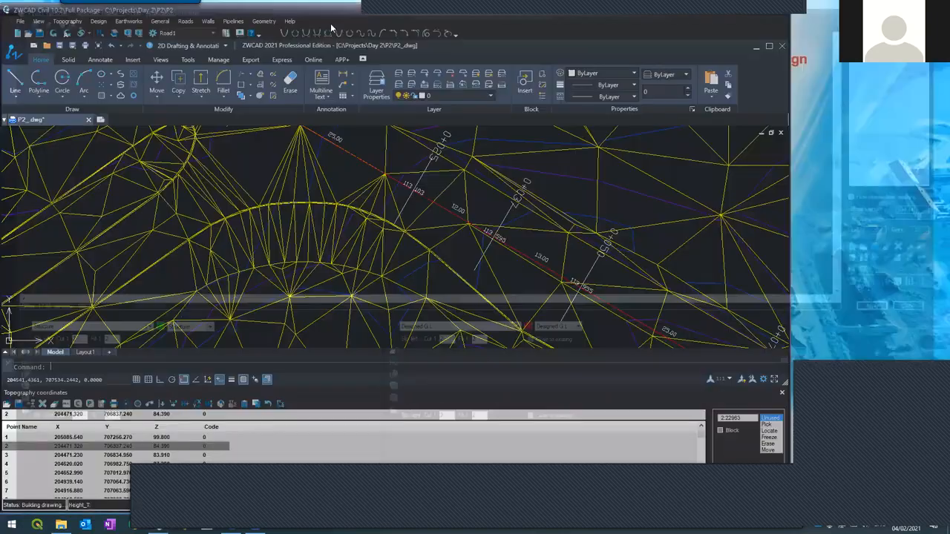
pyautogui.click(185, 21)
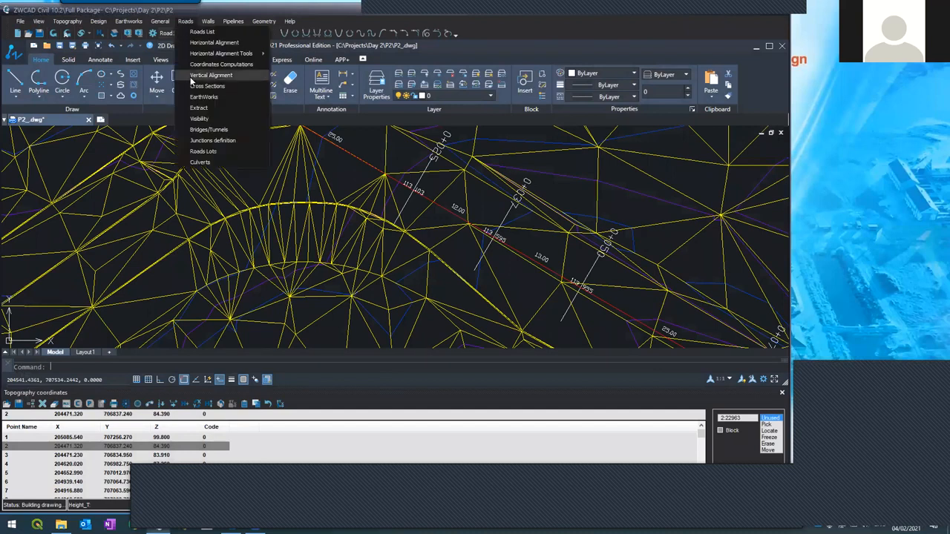
pyautogui.click(194, 76)
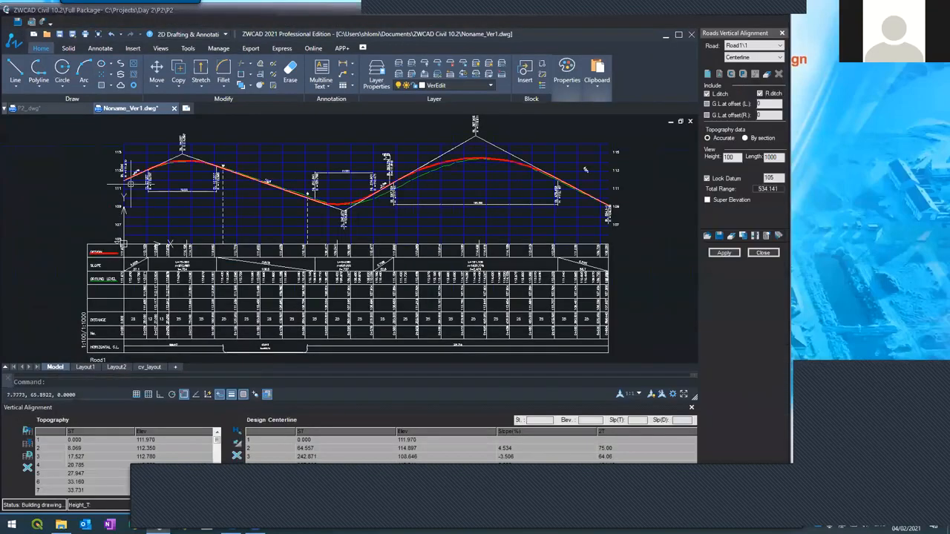
# - Stretch the design centerline's start point at station 0.000 up to elevation 113 and apply the change to the vertical alignment only
pyautogui.scroll(10, 107, 171)
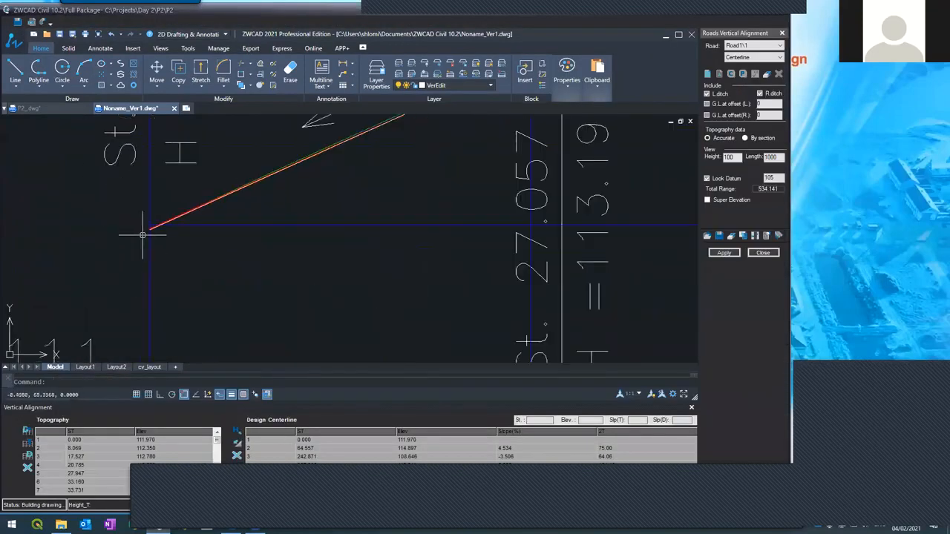
pyautogui.scroll(4, 148, 230)
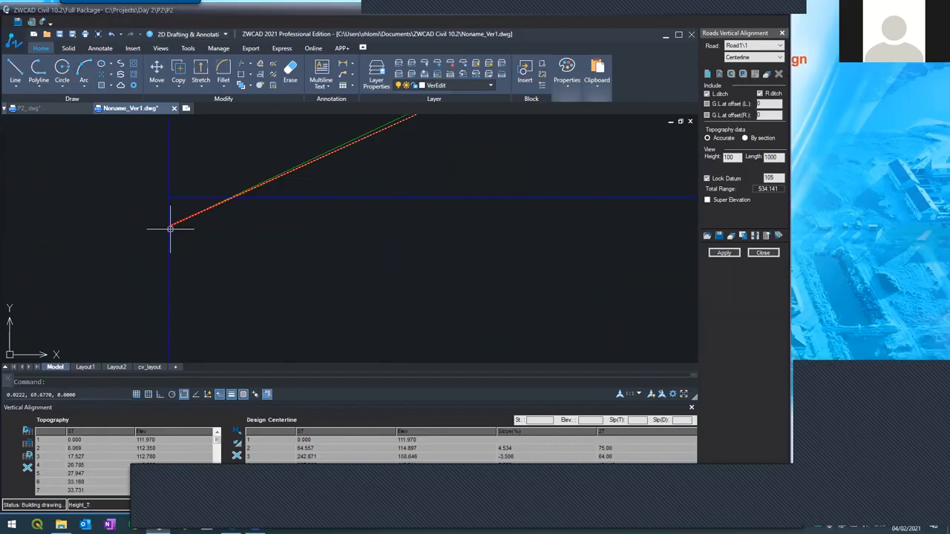
pyautogui.click(169, 227)
pyautogui.scroll(6, 172, 259)
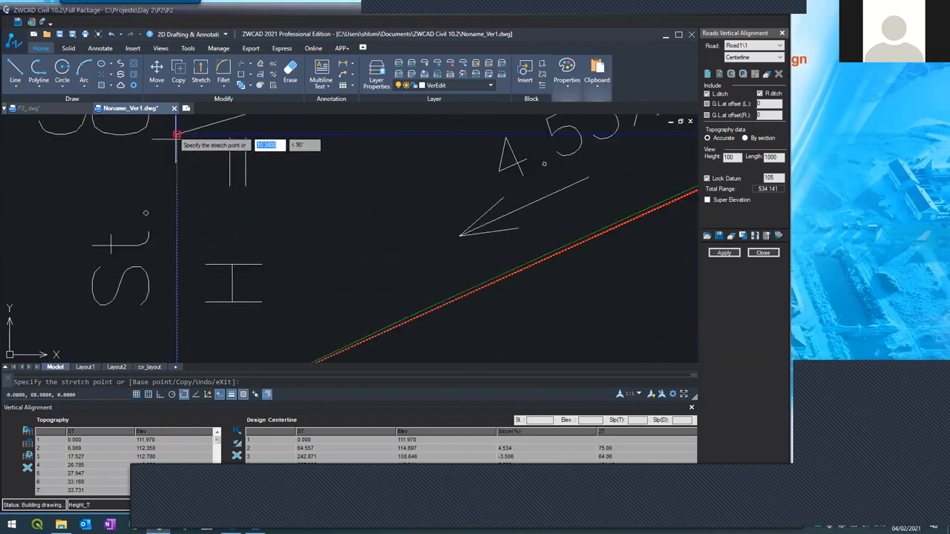
pyautogui.scroll(-3, 177, 141)
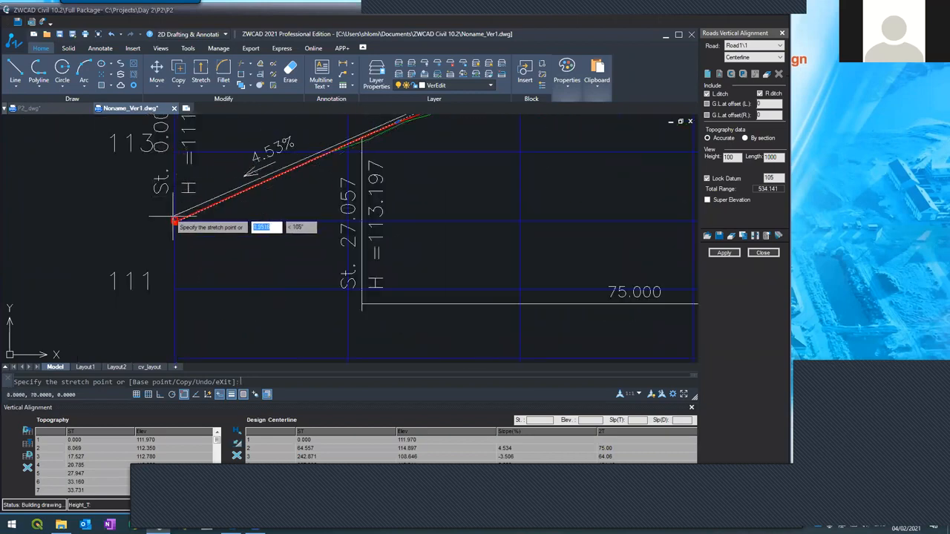
pyautogui.scroll(3, 169, 220)
pyautogui.scroll(3, 165, 216)
pyautogui.scroll(-5, 305, 262)
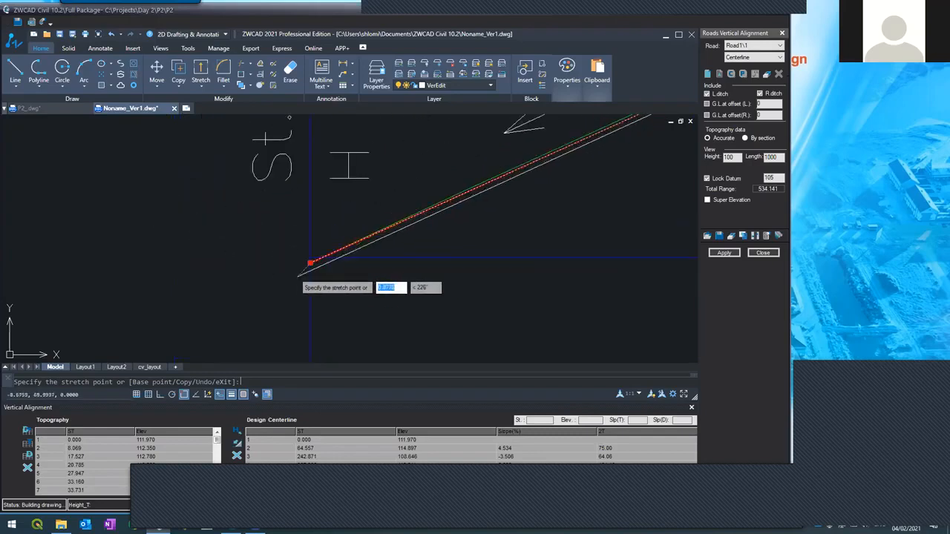
pyautogui.scroll(4, 305, 262)
pyautogui.click(302, 199)
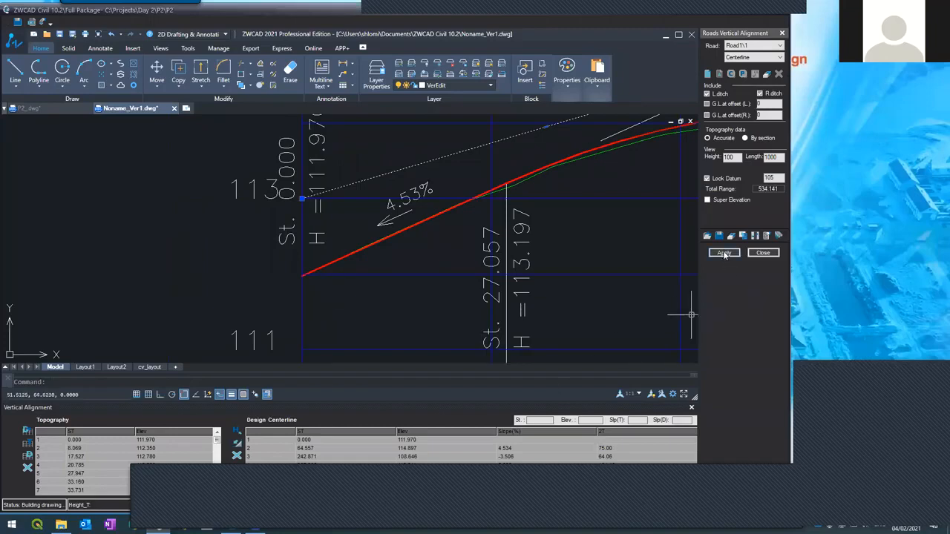
pyautogui.click(724, 253)
pyautogui.click(450, 280)
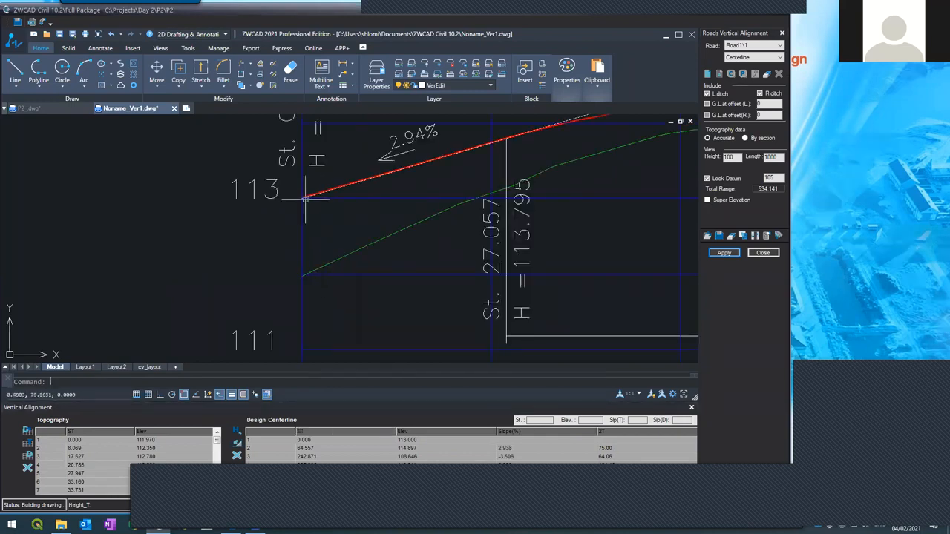
# - Exit the vertical alignment without setting the changes to the cross sections
pyautogui.scroll(-5, 312, 211)
pyautogui.scroll(4, 282, 232)
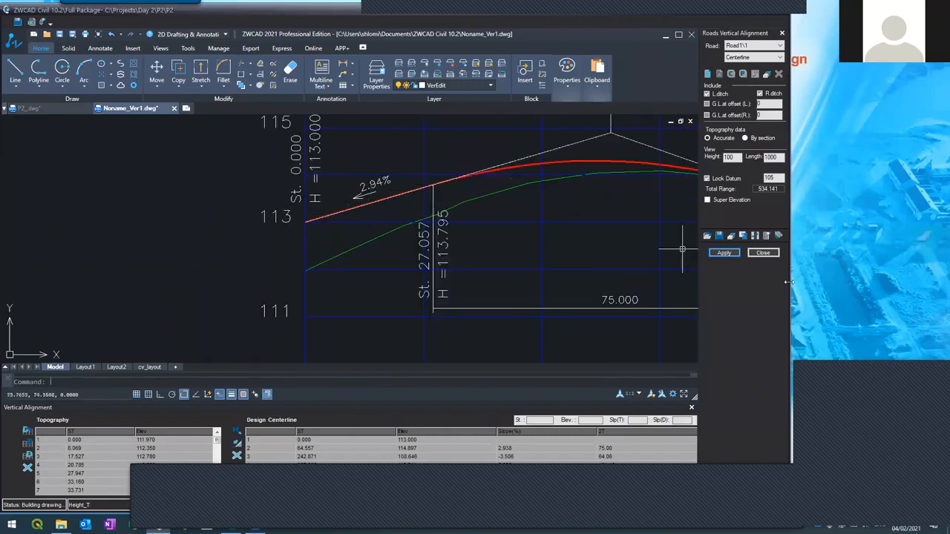
pyautogui.click(763, 253)
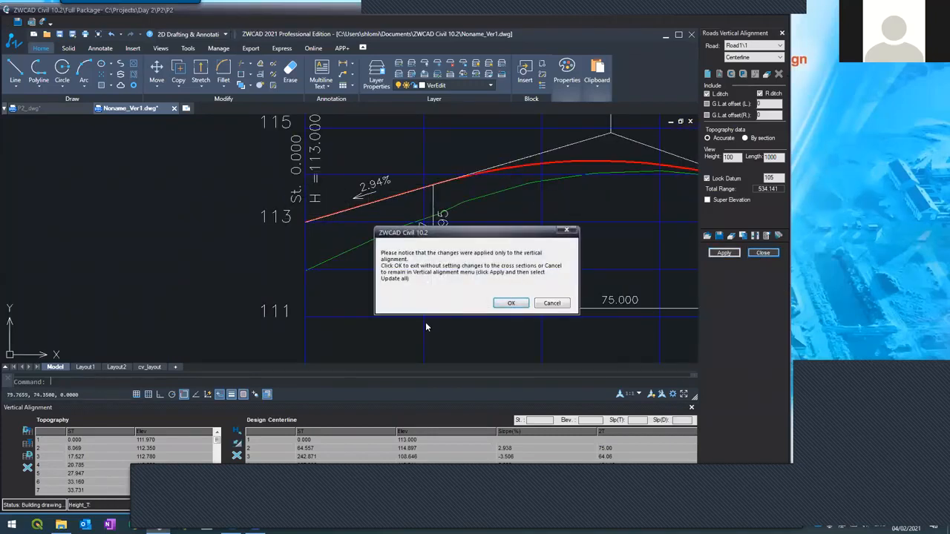
pyautogui.click(505, 303)
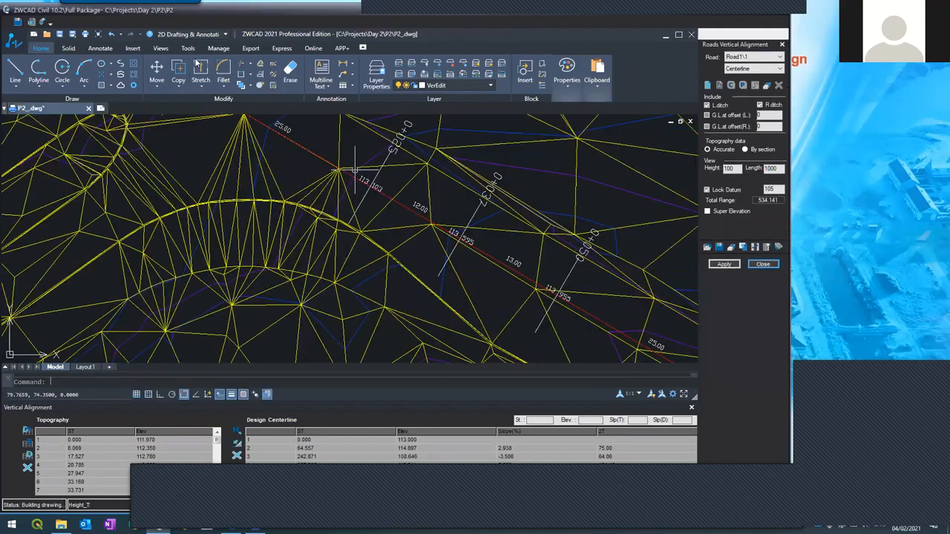
# - Open the cross sections of Road1, check the structure and designed lines of section 0+000, and close the sections
pyautogui.click(184, 22)
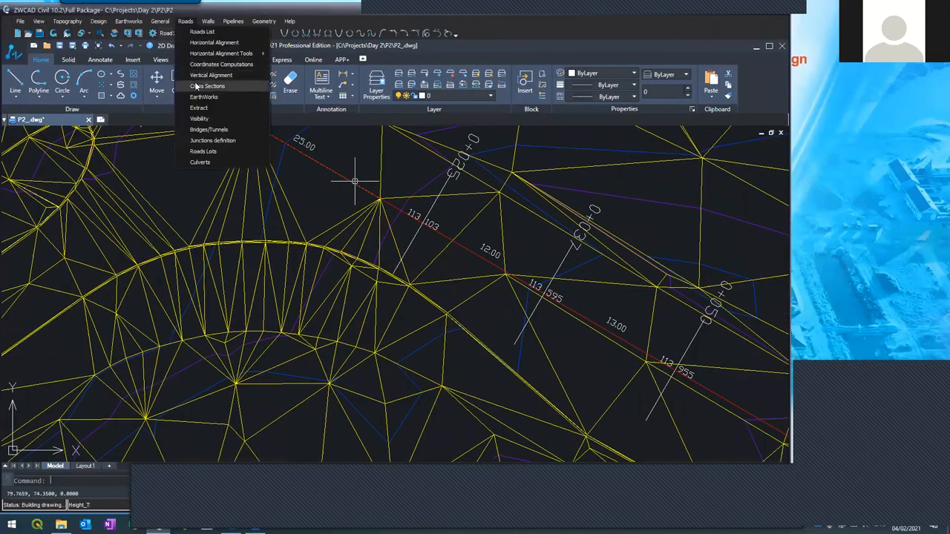
pyautogui.click(198, 87)
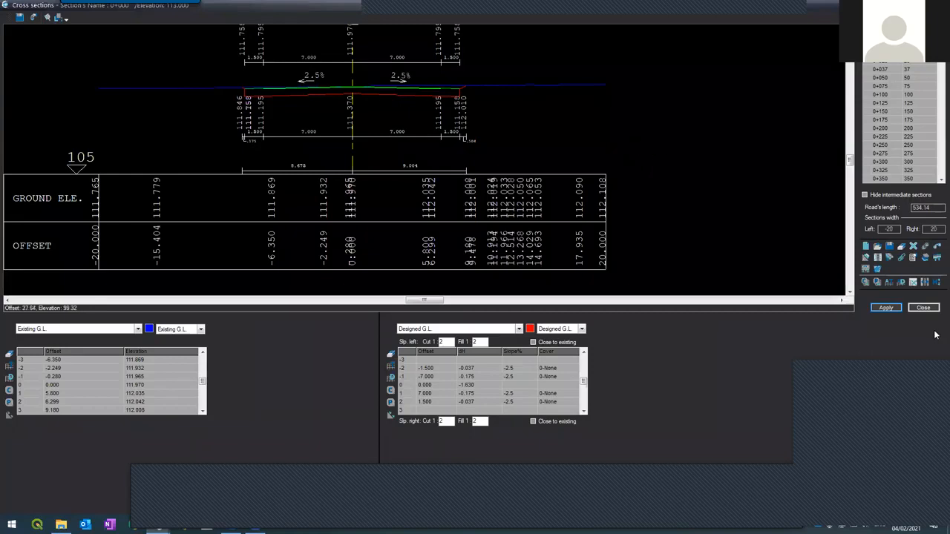
pyautogui.click(922, 307)
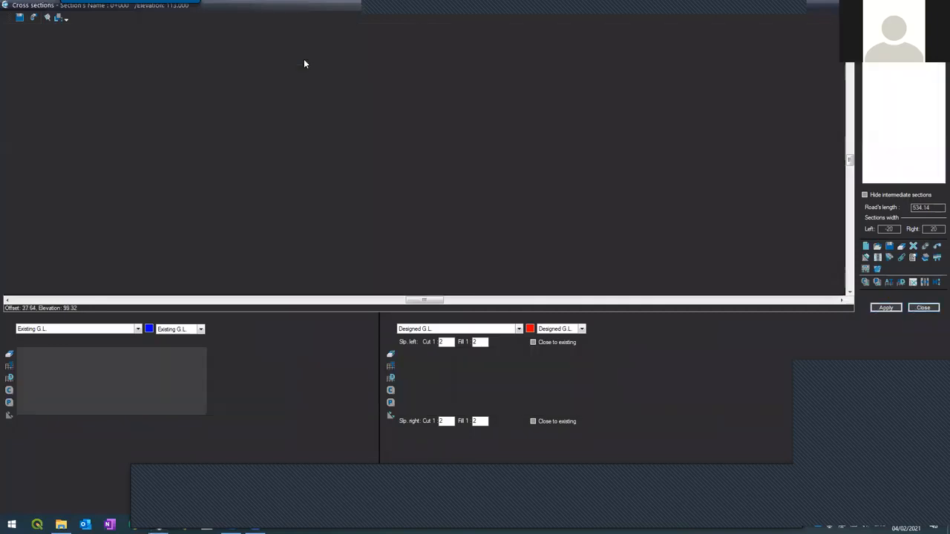
# - Reopen Road1's vertical alignment, apply its changes to both the alignment and the cross sections, and exit it
pyautogui.click(186, 21)
pyautogui.click(192, 76)
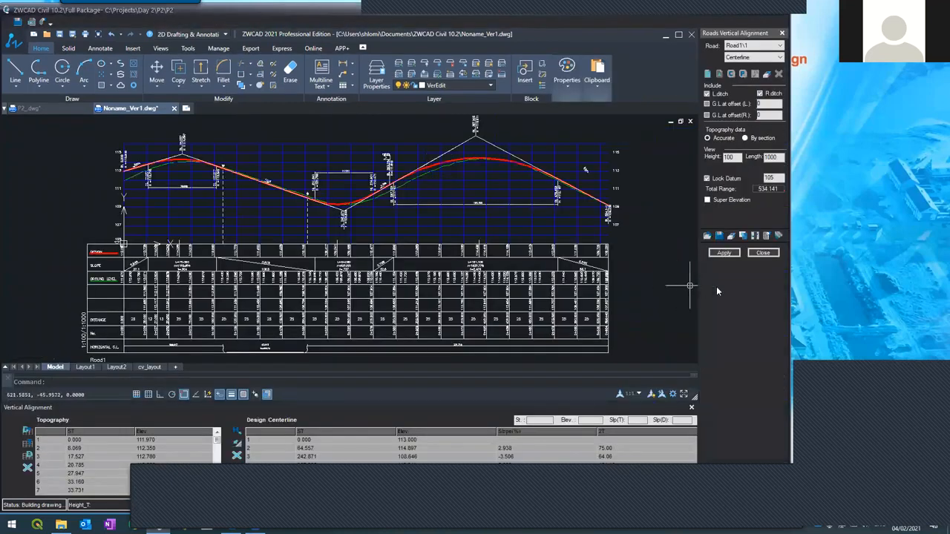
pyautogui.click(716, 252)
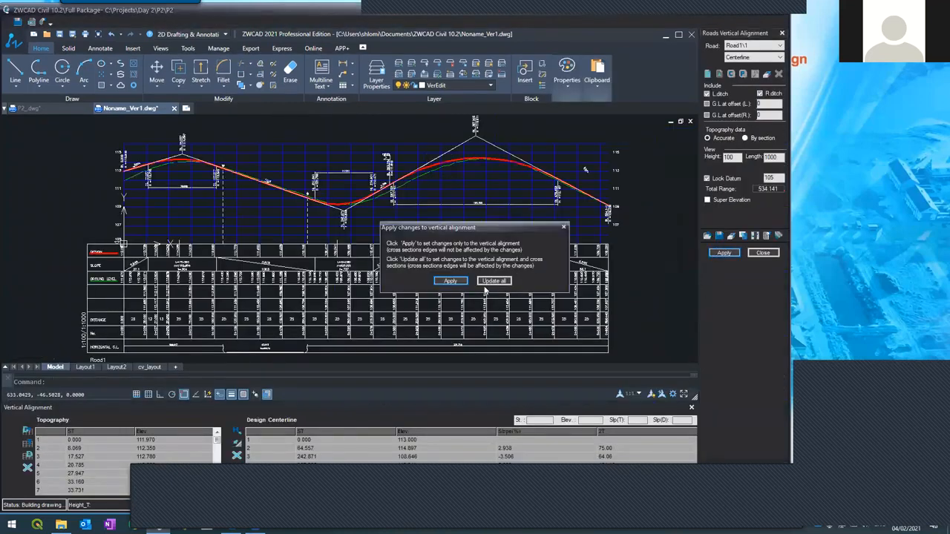
pyautogui.click(489, 280)
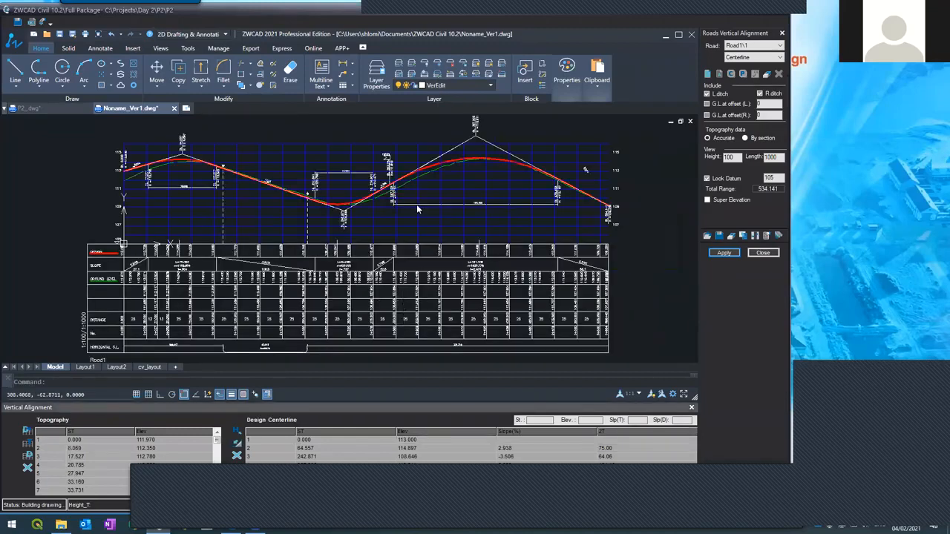
pyautogui.click(764, 253)
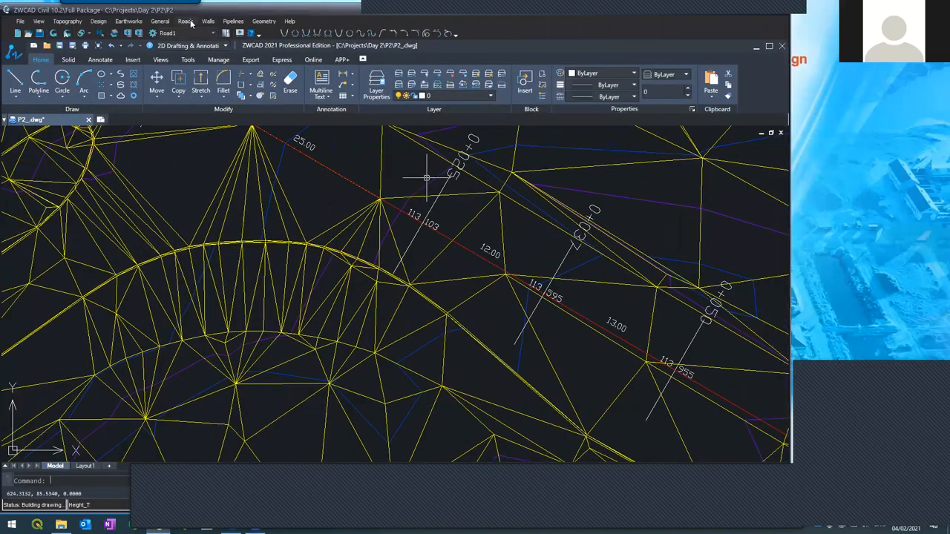
# - Reopen the cross sections, show the Structure data of section 0+000 beside the Designed G.L. data, and accept the existing cross-section options
pyautogui.click(187, 22)
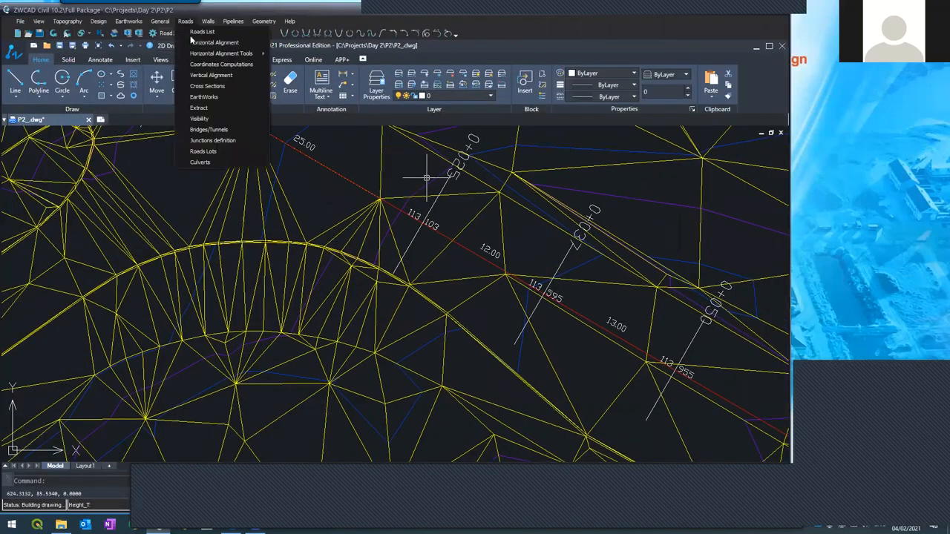
pyautogui.click(199, 86)
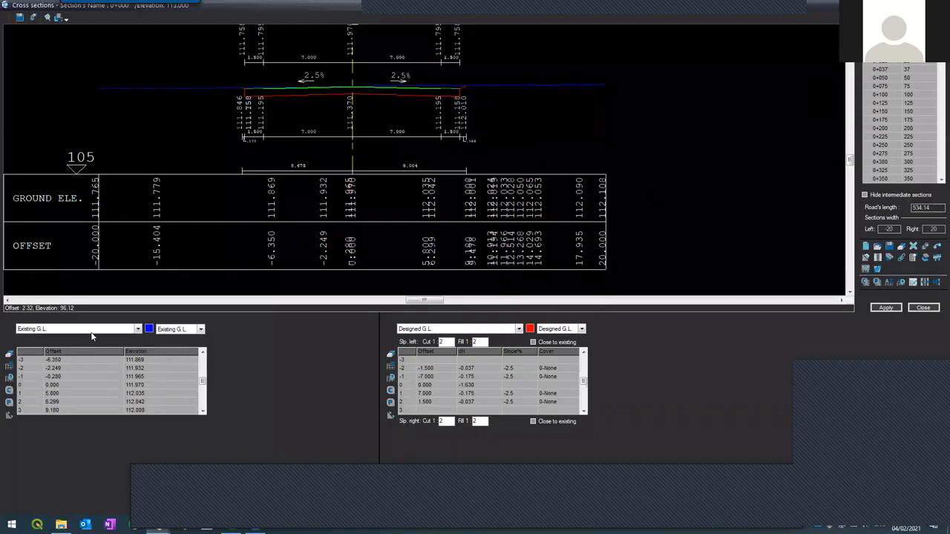
pyautogui.click(87, 333)
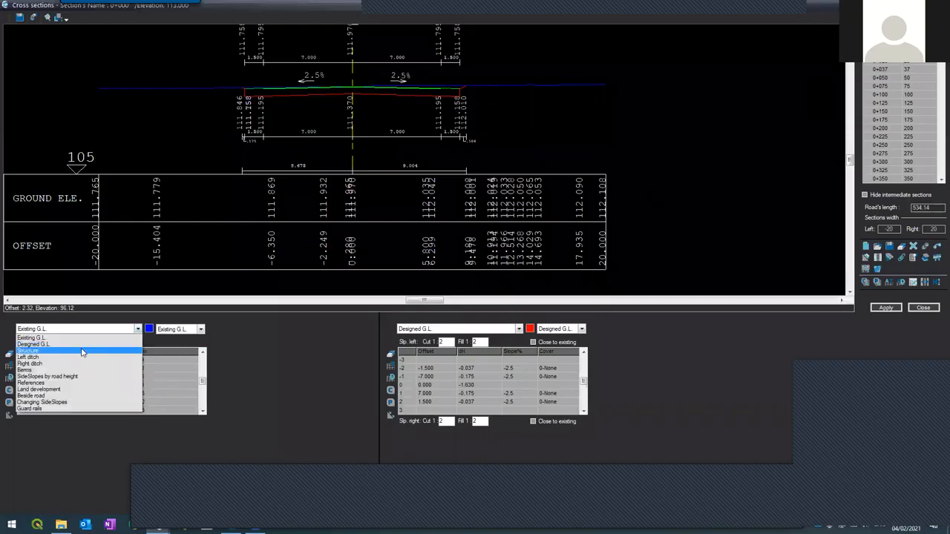
pyautogui.click(83, 352)
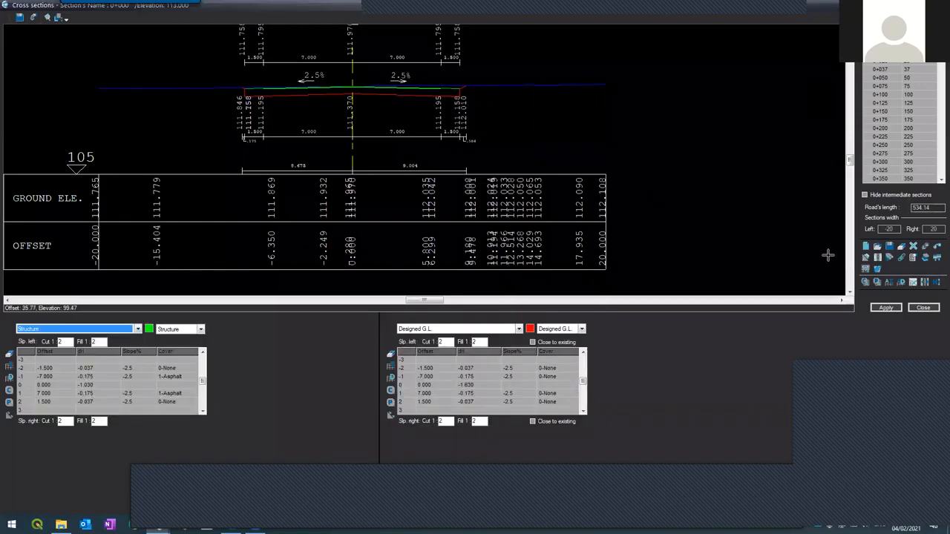
pyautogui.click(917, 262)
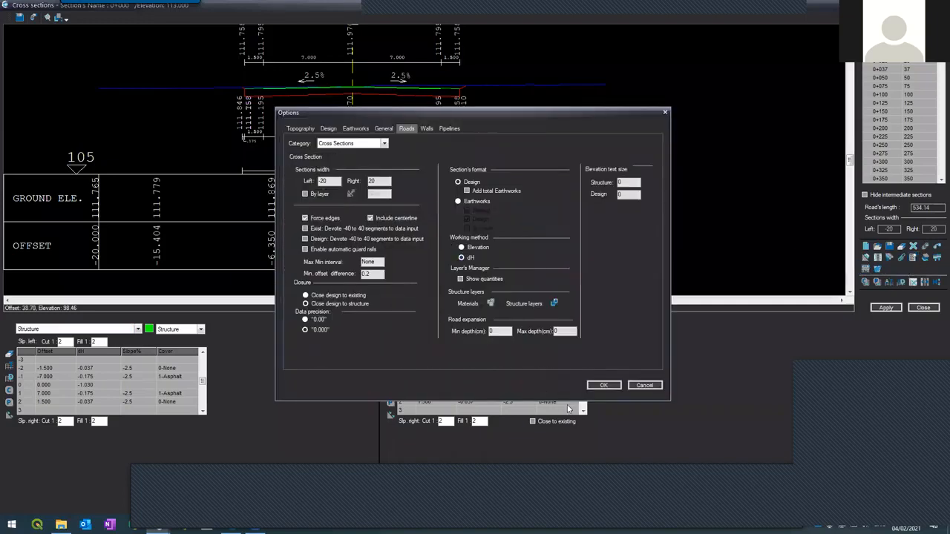
pyautogui.click(603, 385)
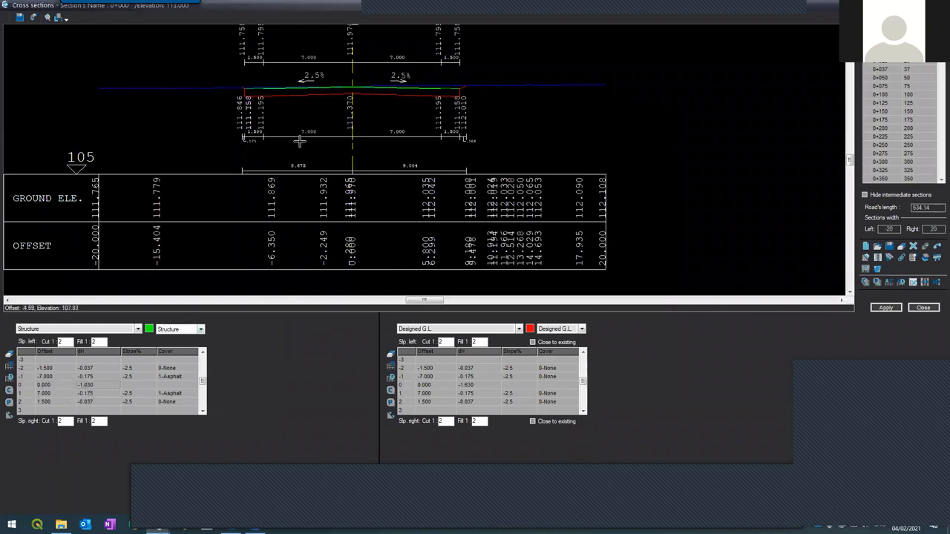
# - Set the centerline dH of section 0+000 to 0 for the structure and -0.6 for the designed ground line, and apply
pyautogui.write('0')
pyautogui.press('Tab')
pyautogui.click(480, 384)
pyautogui.write('-.6')
pyautogui.press('Tab')
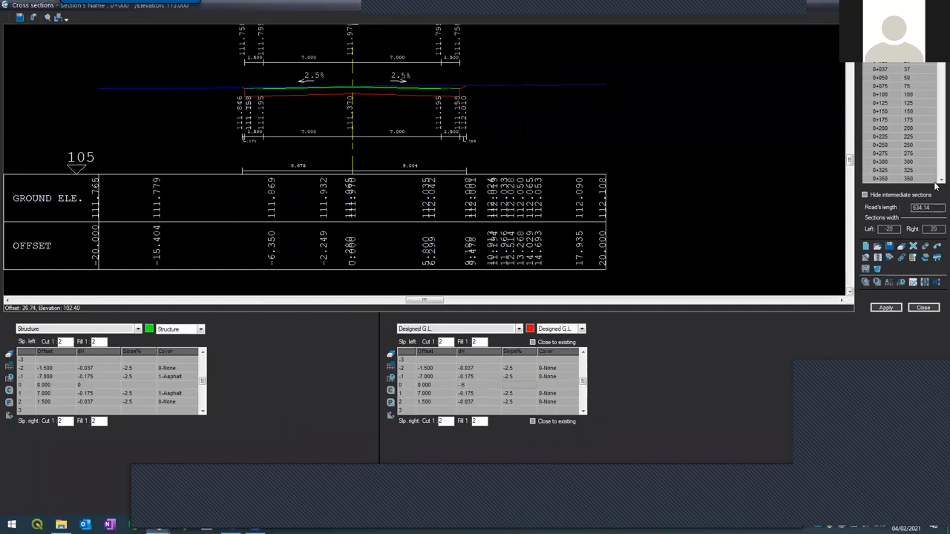
pyautogui.click(888, 308)
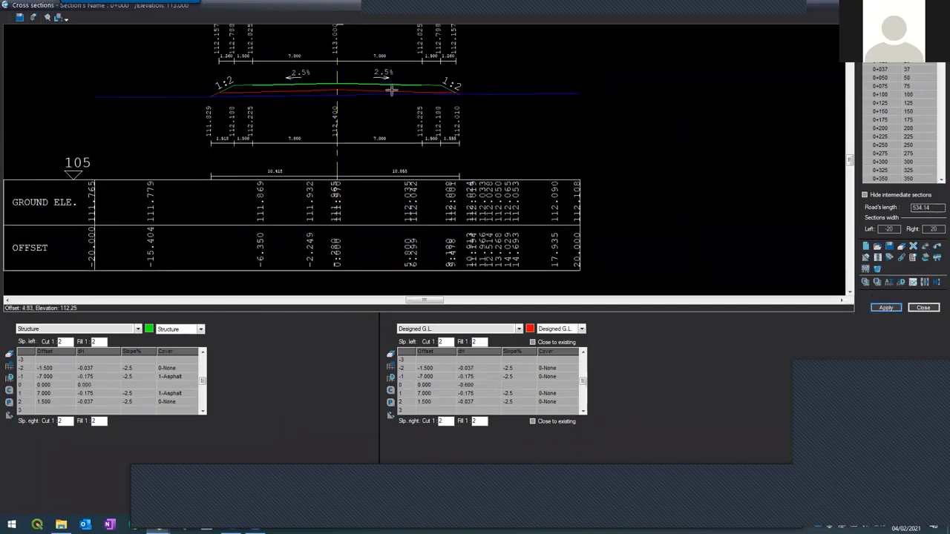
# - Examine the structure, designed and existing ground lines of section 0+000 at the centerline and the 1:2 side slopes, and reapply the section
pyautogui.scroll(3, 335, 72)
pyautogui.scroll(2, 335, 72)
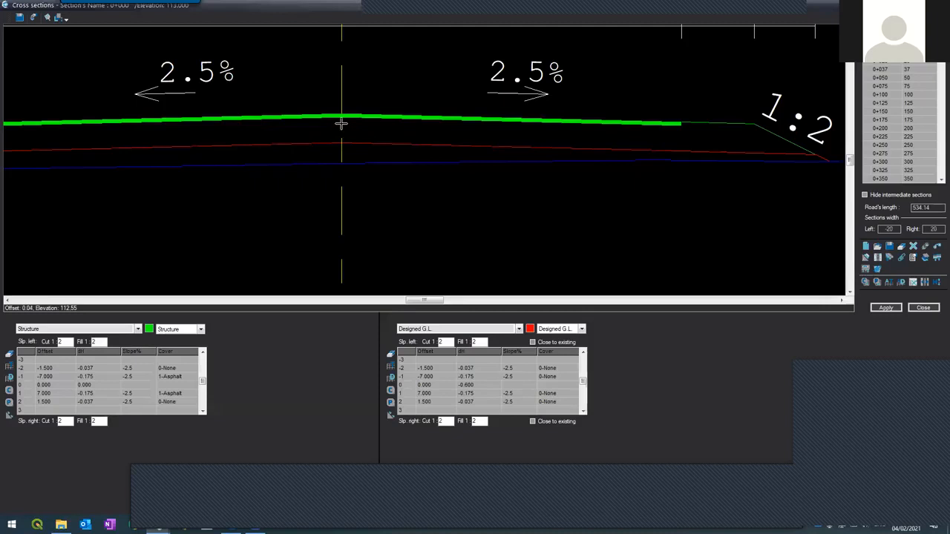
pyautogui.scroll(-3, 353, 214)
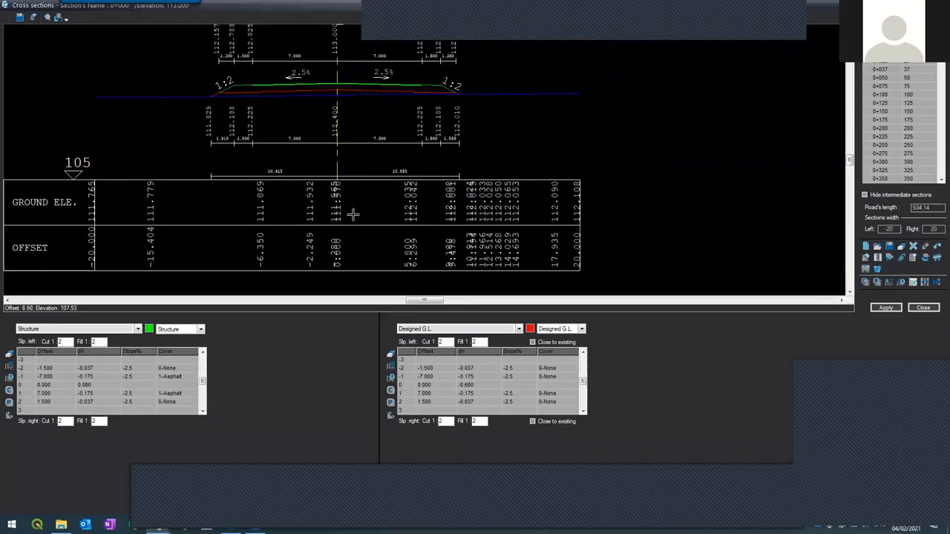
pyautogui.scroll(3, 334, 78)
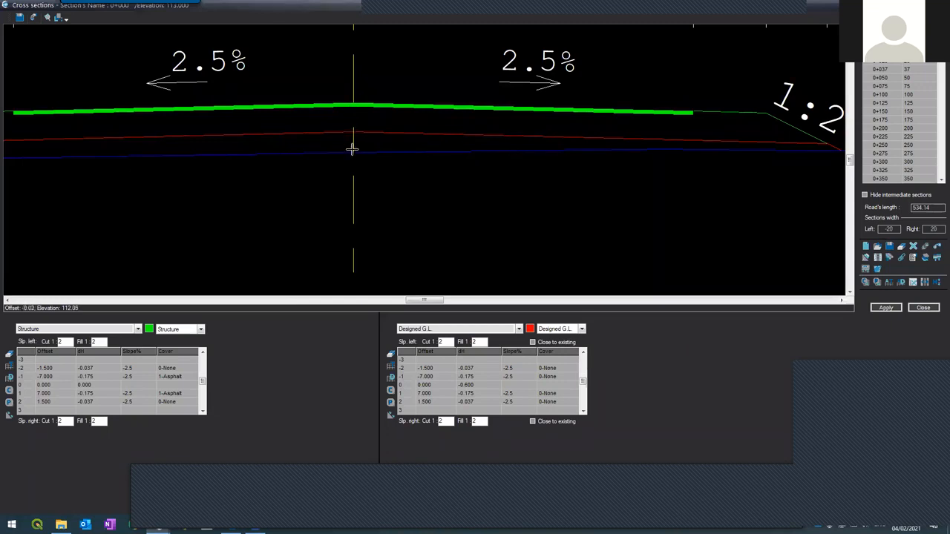
pyautogui.scroll(-2, 322, 146)
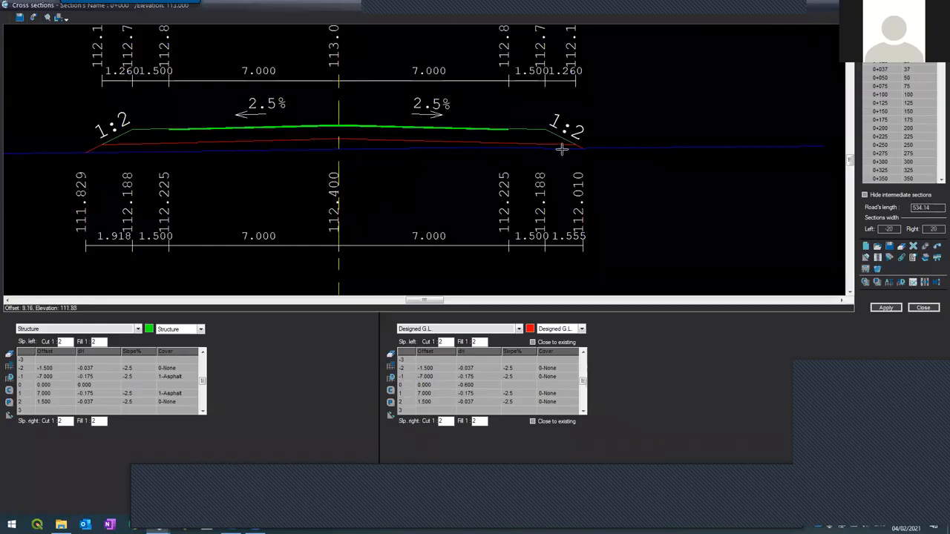
pyautogui.scroll(2, 562, 149)
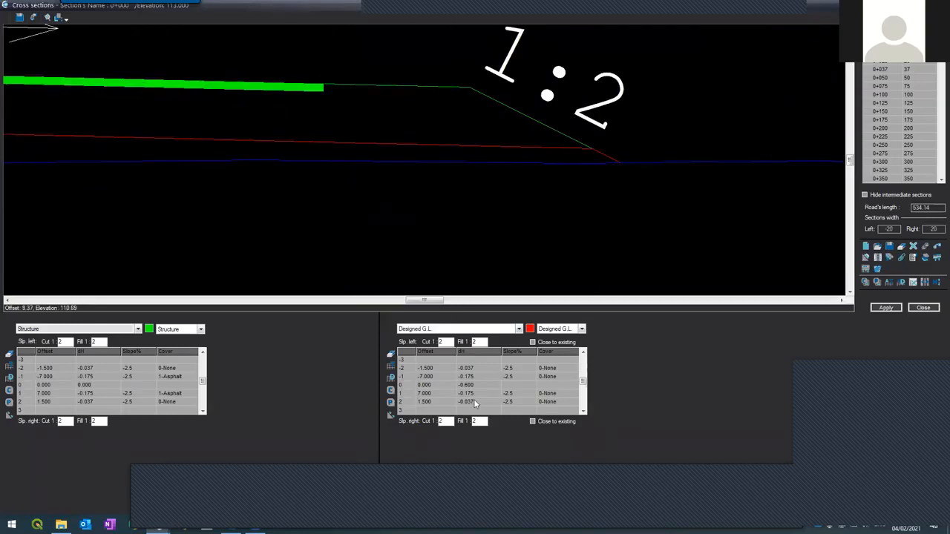
pyautogui.scroll(3, 621, 178)
pyautogui.scroll(-3, 621, 184)
pyautogui.scroll(-2, 310, 176)
pyautogui.scroll(2, 407, 171)
pyautogui.scroll(2, 407, 171)
pyautogui.scroll(-4, 321, 138)
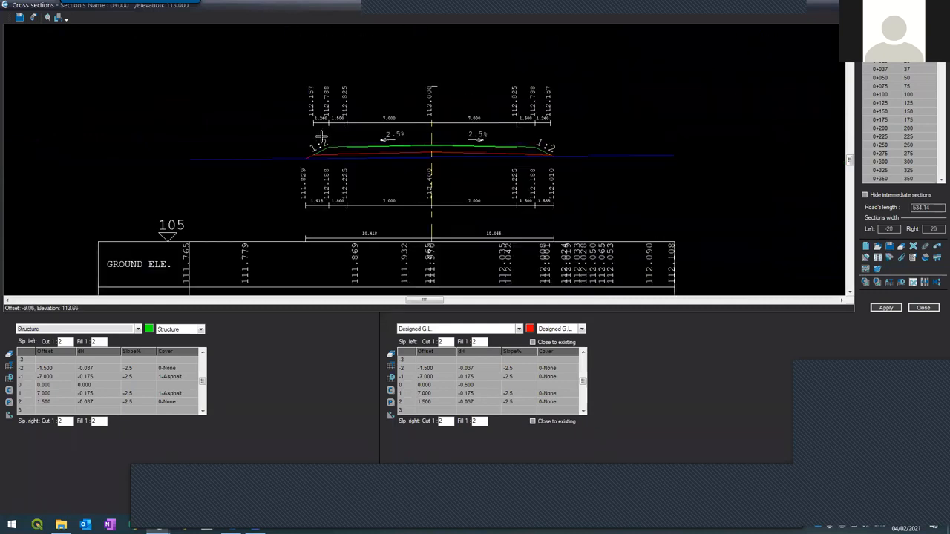
pyautogui.scroll(2, 375, 126)
pyautogui.click(883, 308)
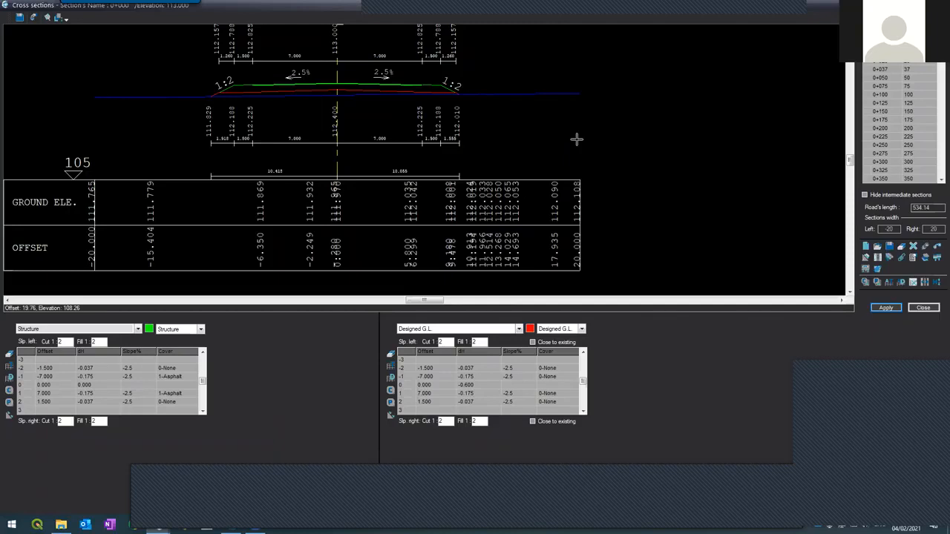
# - Inspect the vertical gaps between the structure, designed and existing ground lines at the centerline of section 0+000 and its elevation labels
pyautogui.scroll(-3, 339, 74)
pyautogui.scroll(3, 338, 76)
pyautogui.scroll(5, 337, 75)
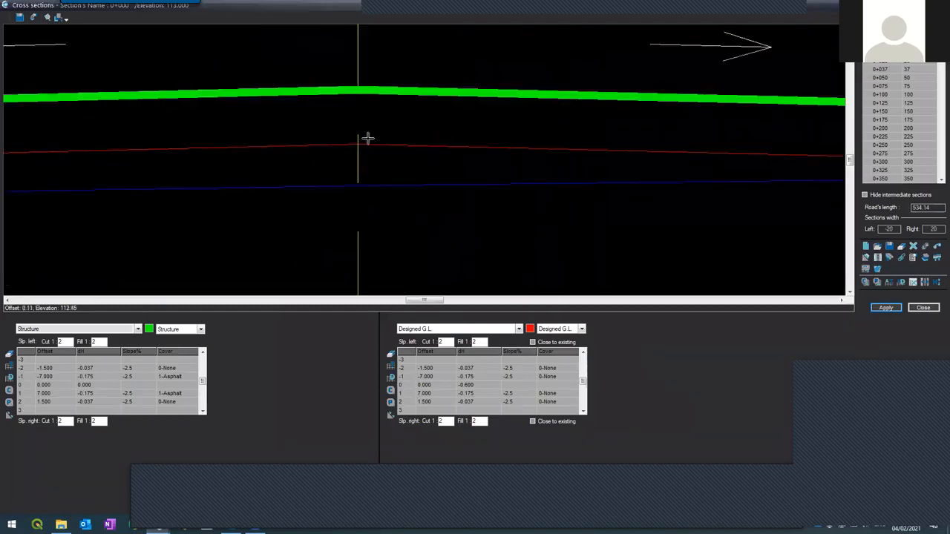
pyautogui.scroll(-5, 368, 138)
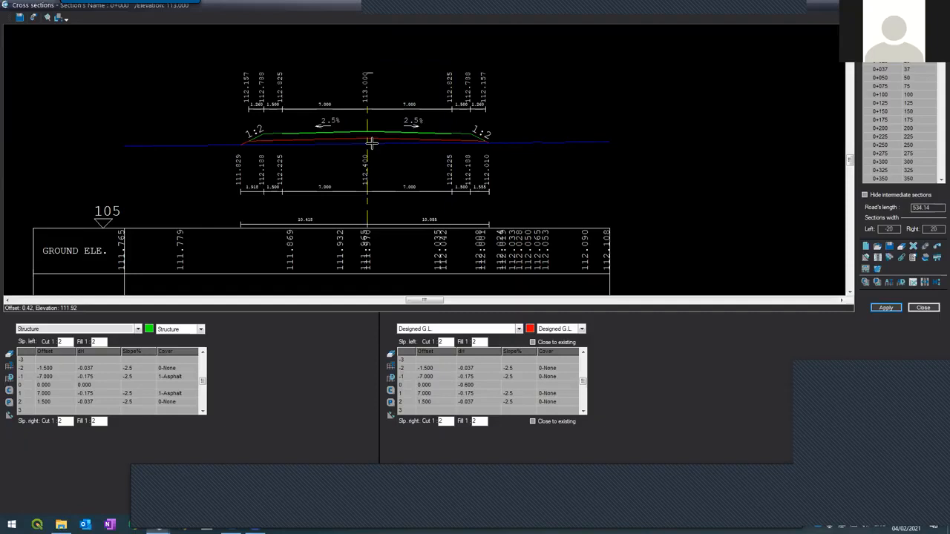
pyautogui.scroll(3, 363, 139)
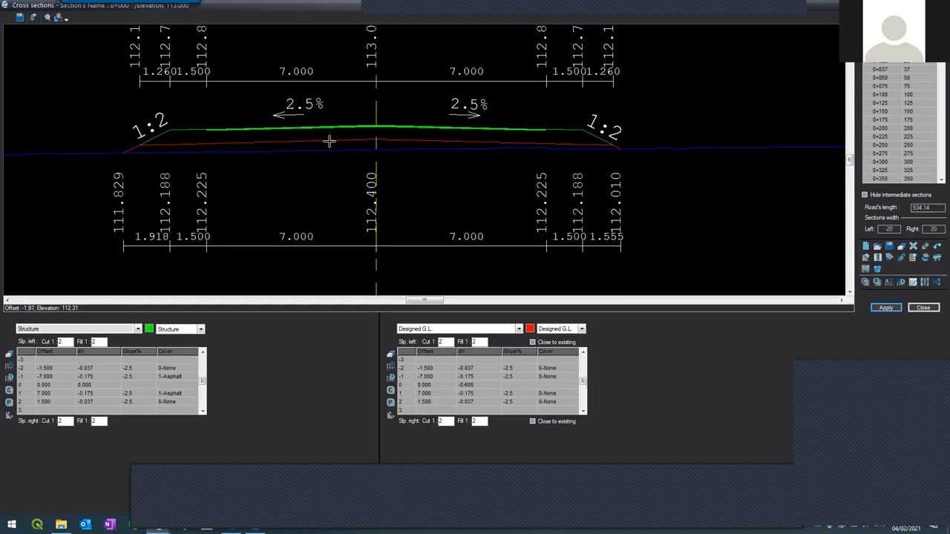
pyautogui.scroll(-4, 331, 141)
pyautogui.scroll(2, 337, 138)
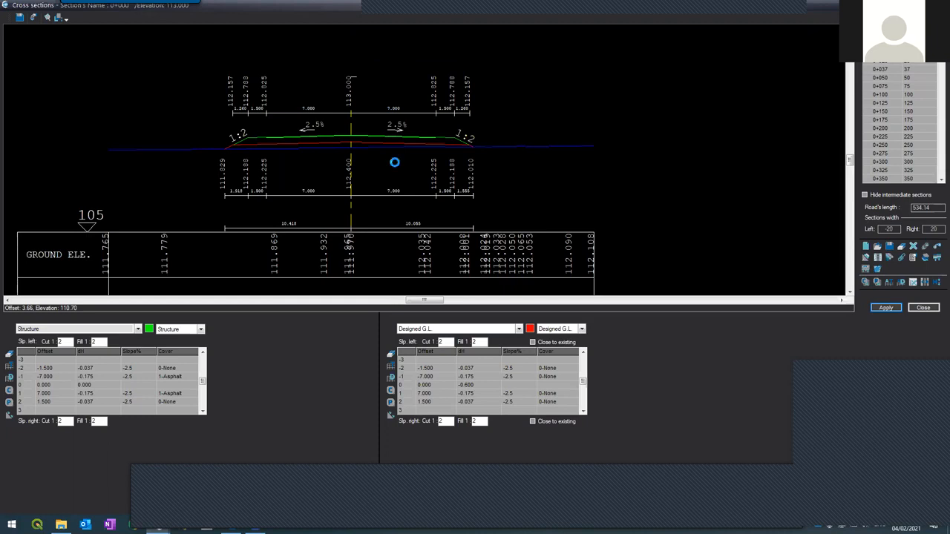
pyautogui.scroll(2, 394, 162)
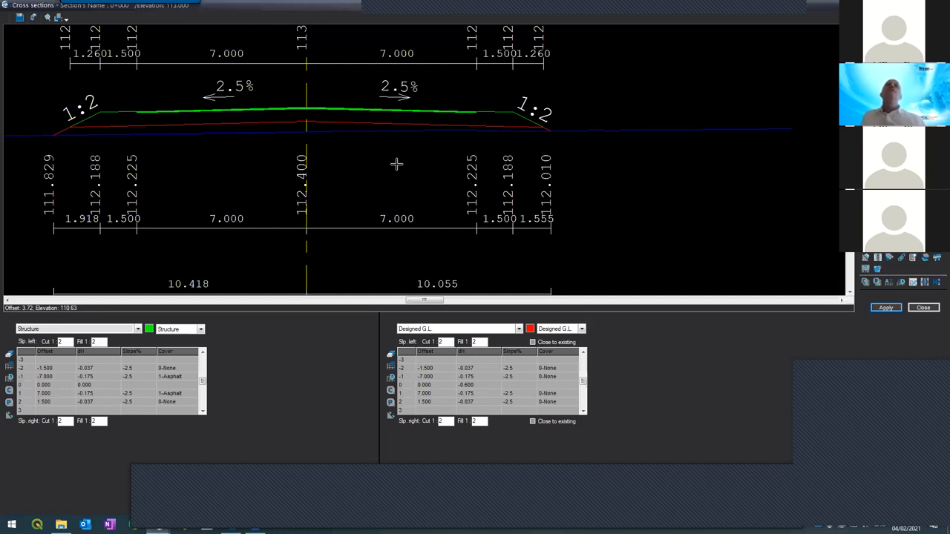
pyautogui.scroll(5, 307, 119)
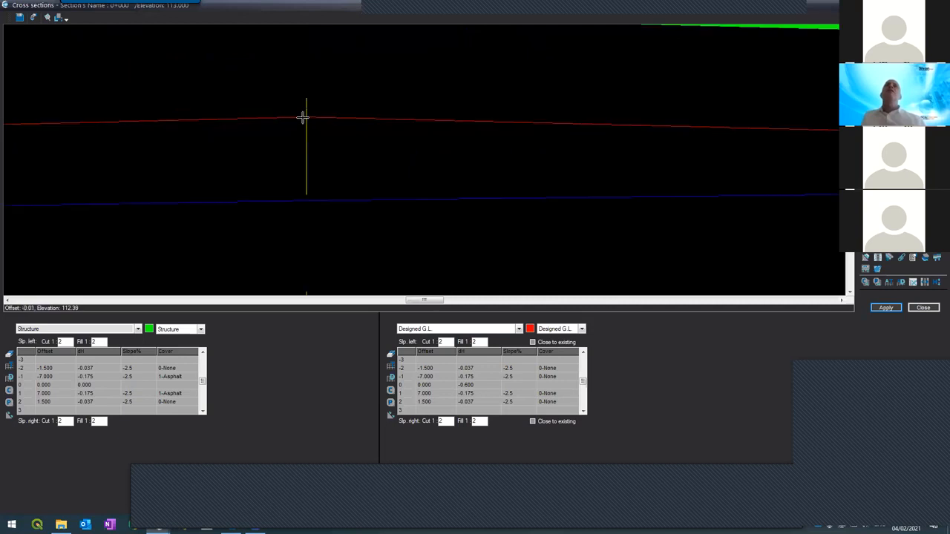
pyautogui.scroll(-2, 304, 118)
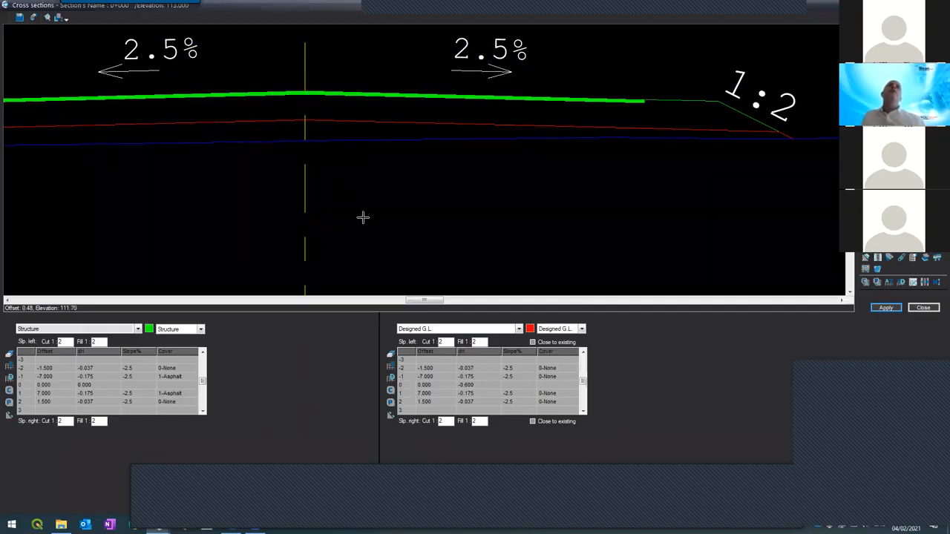
pyautogui.scroll(-3, 363, 217)
pyautogui.scroll(3, 348, 180)
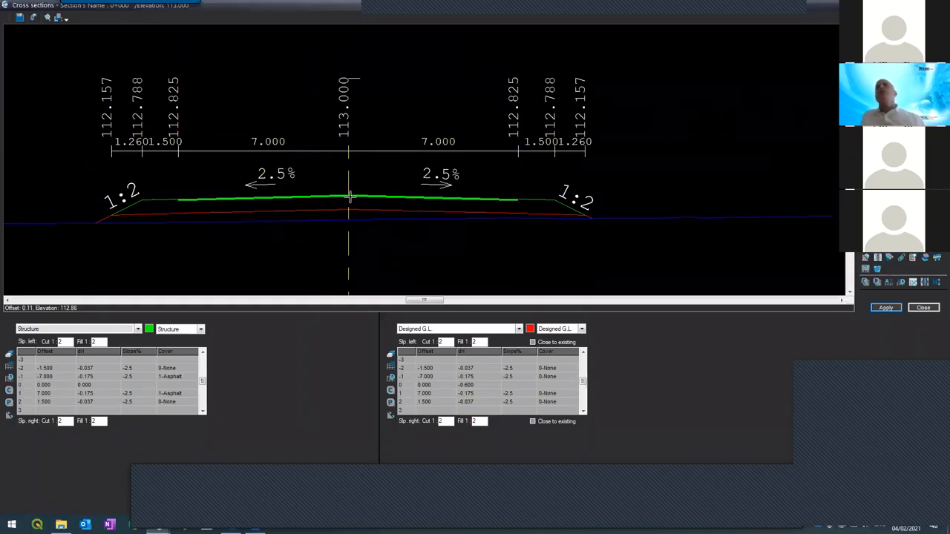
# - Reapply section 0+000 and review the cross-section options, keeping the closure set to close design to structure
pyautogui.click(885, 310)
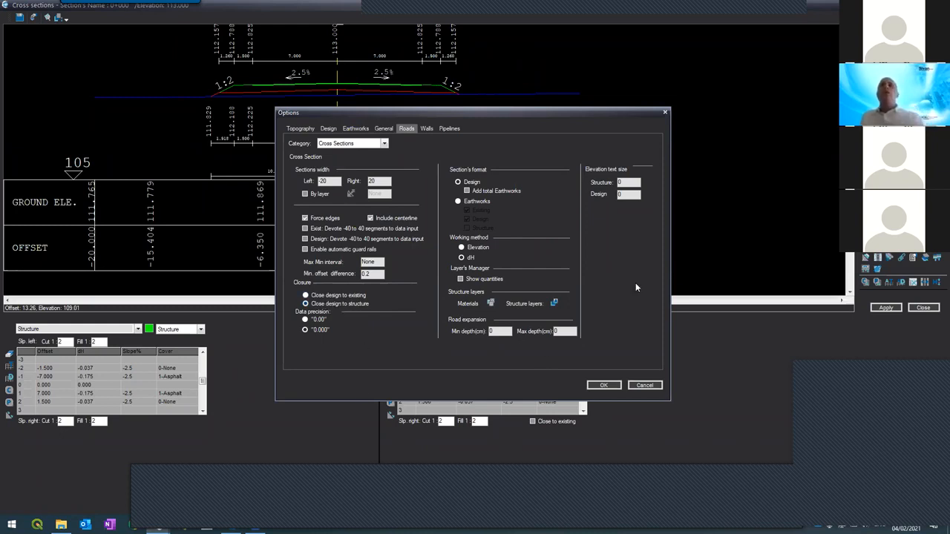
pyautogui.click(601, 385)
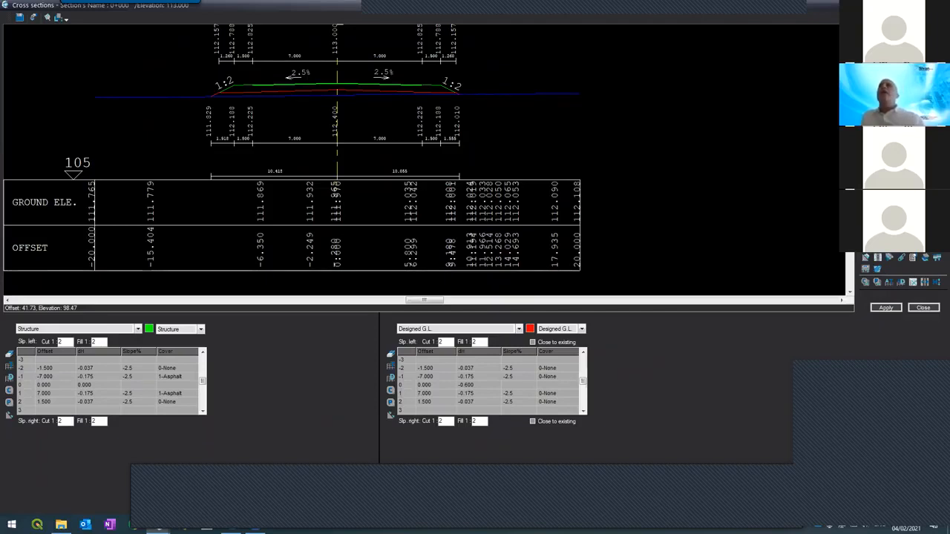
# - View section 0+025 for comparison and return to section 0+000
pyautogui.press('pagedown')
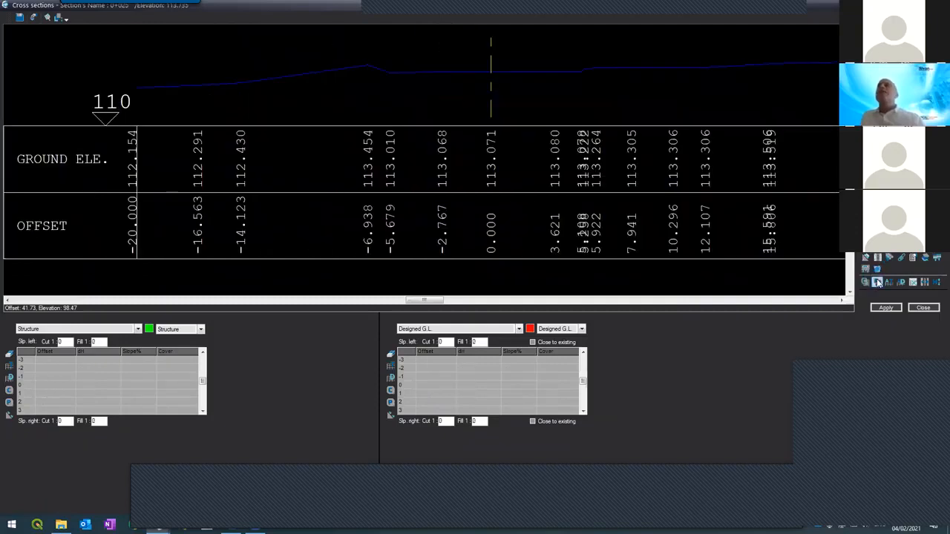
pyautogui.press('pageup')
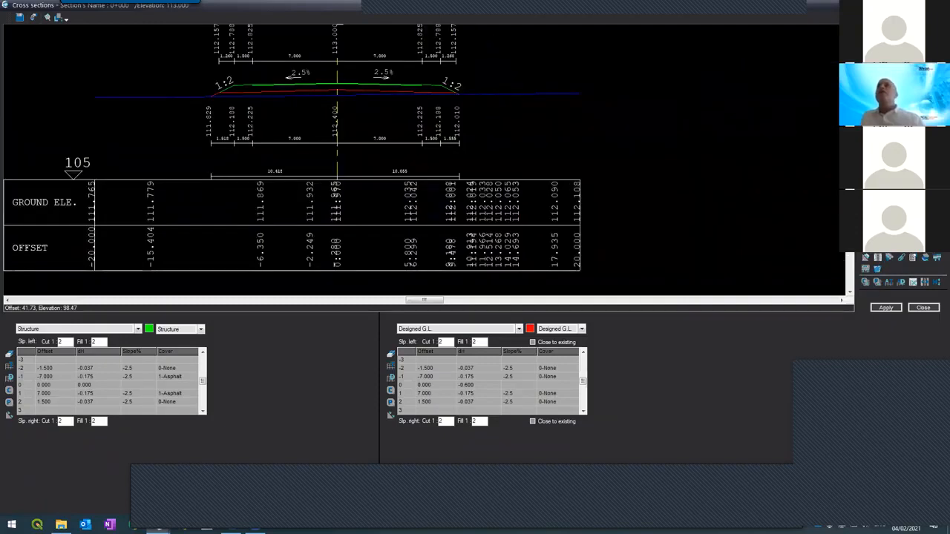
pyautogui.click(865, 284)
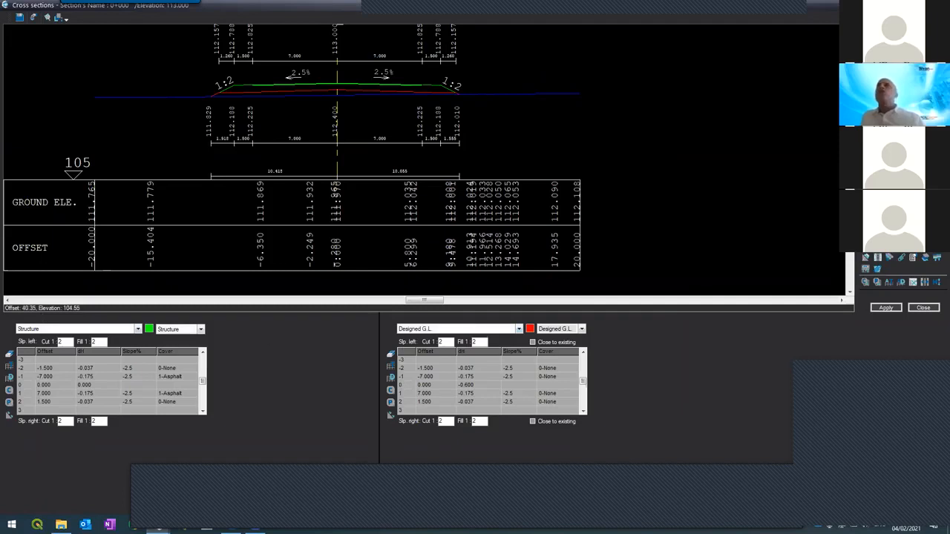
# - Fill sections 0+025, 0+037 and 0+125 with the copied structure and designed ground line data and apply each section
pyautogui.click(882, 59)
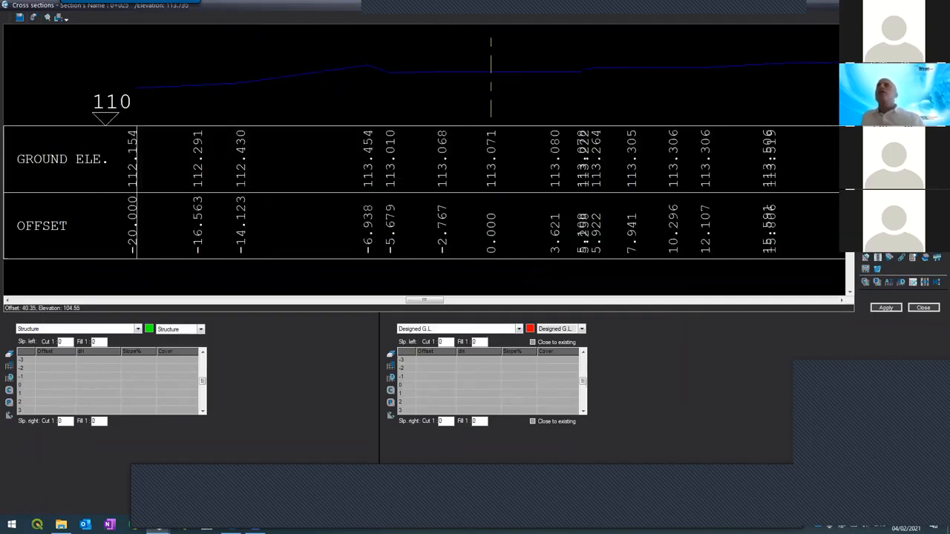
pyautogui.click(876, 282)
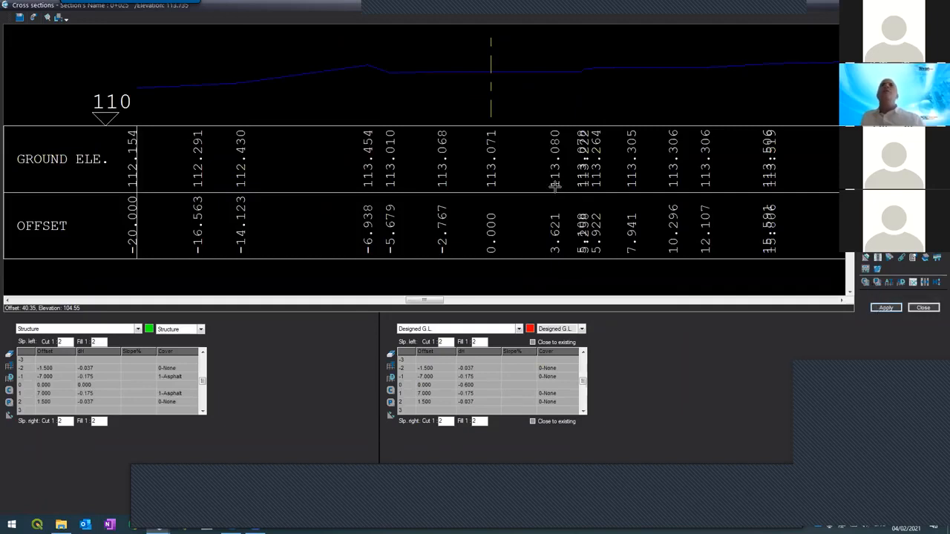
pyautogui.click(885, 307)
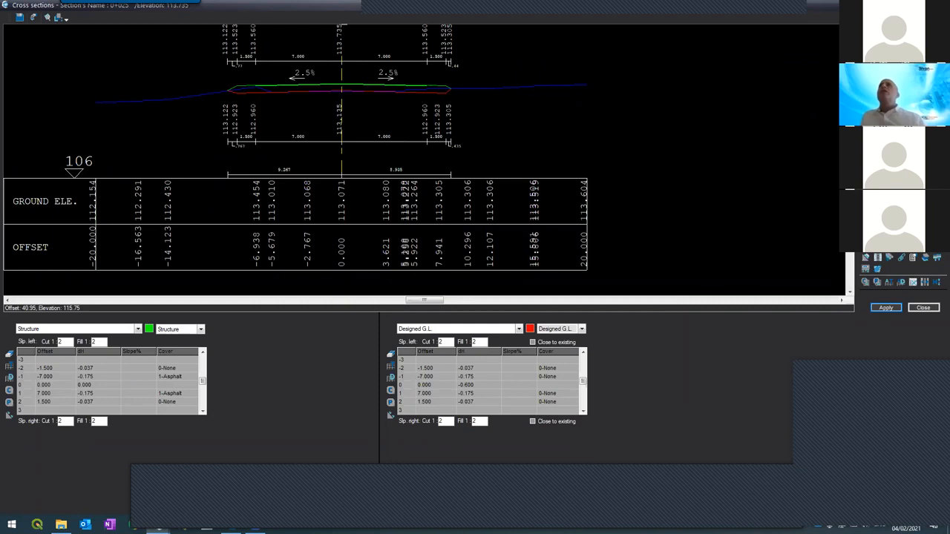
pyautogui.click(879, 60)
pyautogui.click(882, 307)
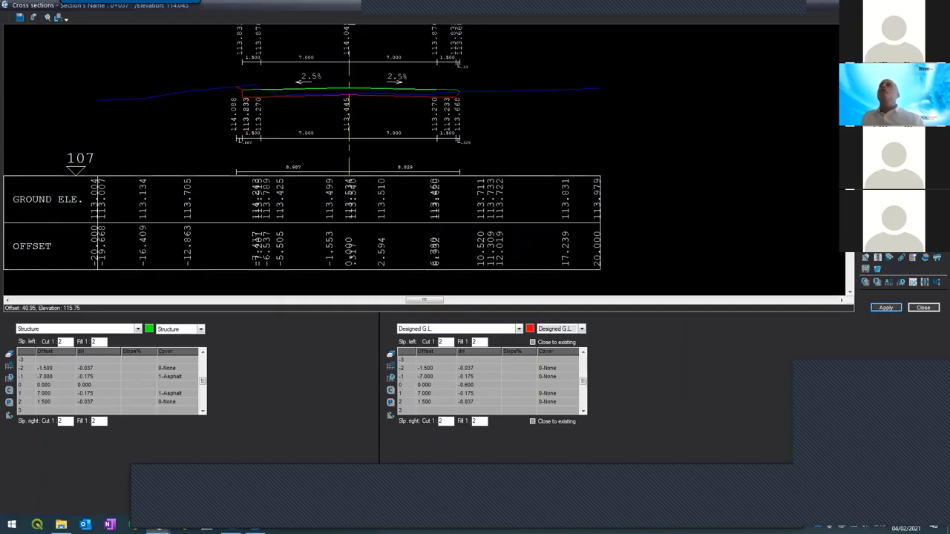
pyautogui.click(890, 185)
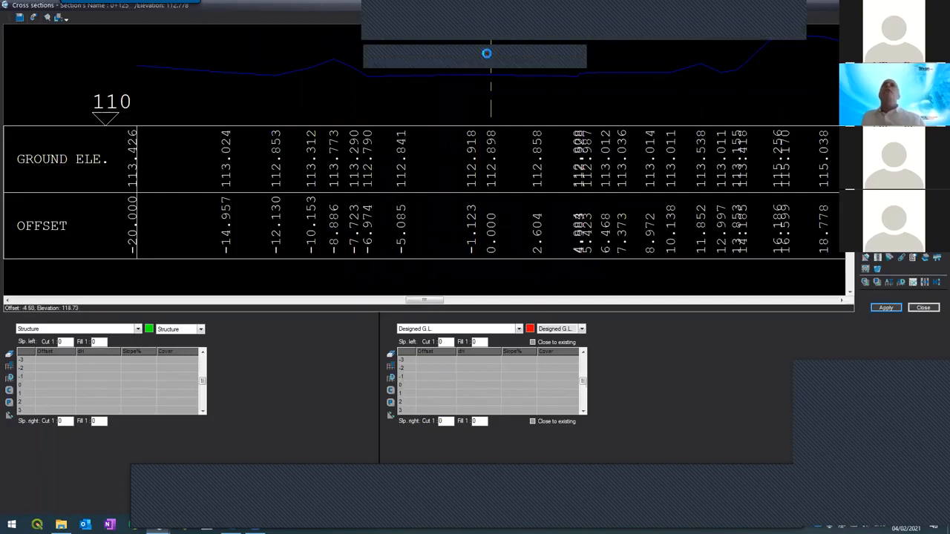
pyautogui.click(884, 307)
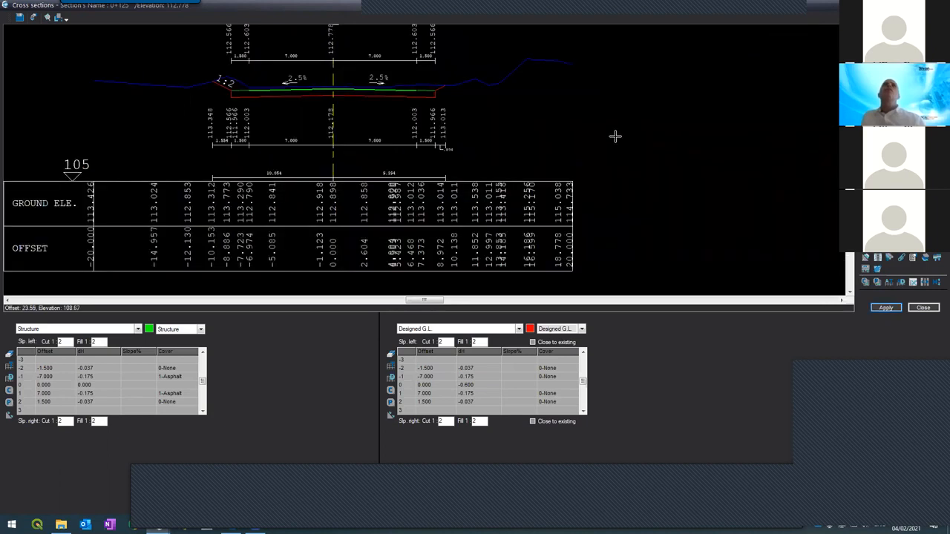
# - Examine how the designed ground line closes at the right edge of section 0+125 and review the cross-section closure options
pyautogui.scroll(2, 371, 79)
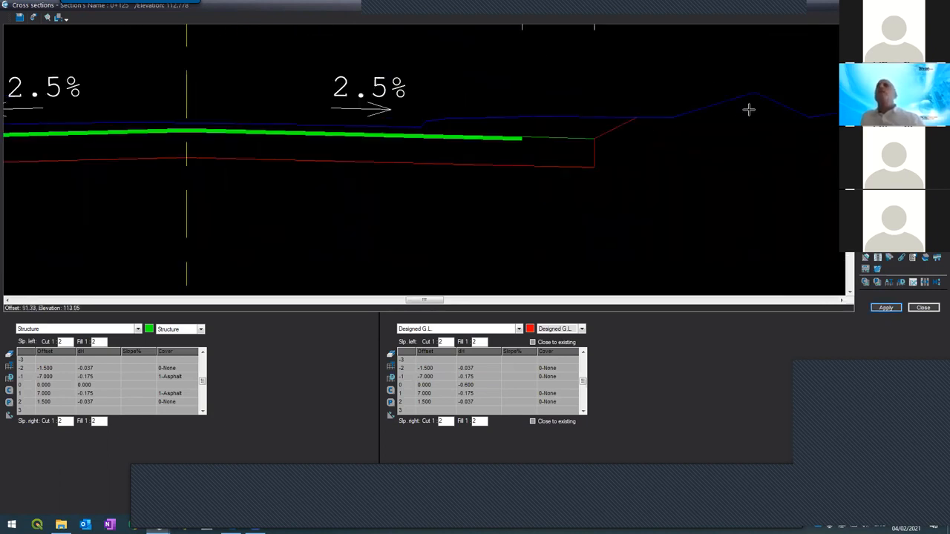
pyautogui.scroll(-3, 568, 158)
pyautogui.scroll(3, 508, 159)
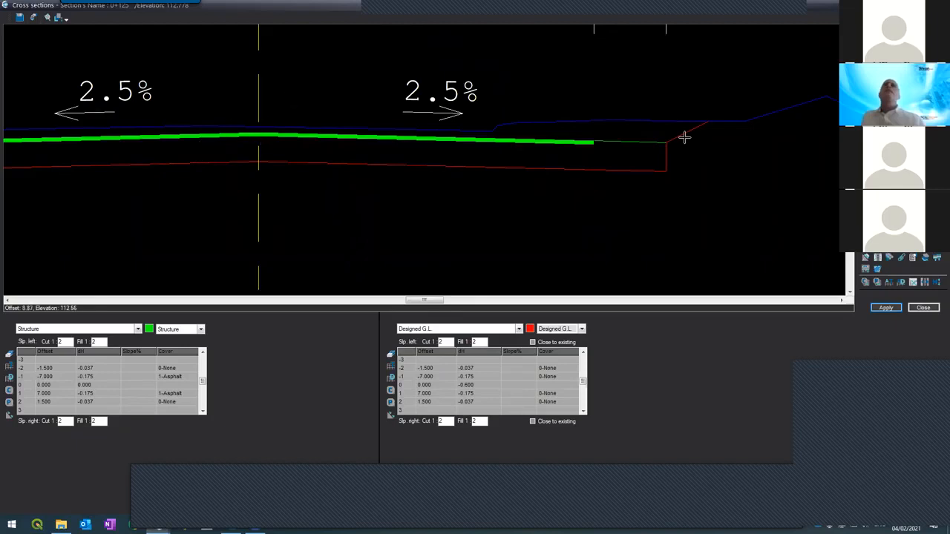
pyautogui.scroll(1, 670, 137)
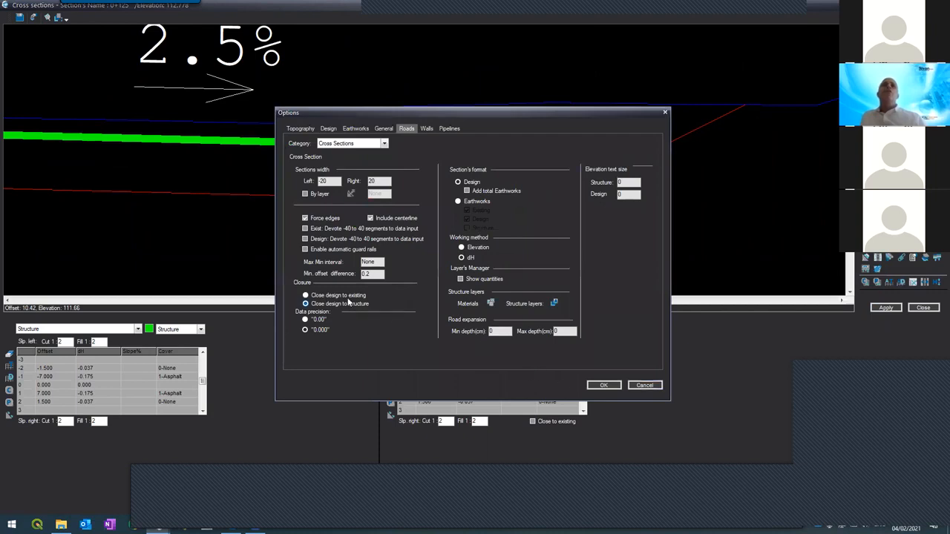
pyautogui.click(643, 385)
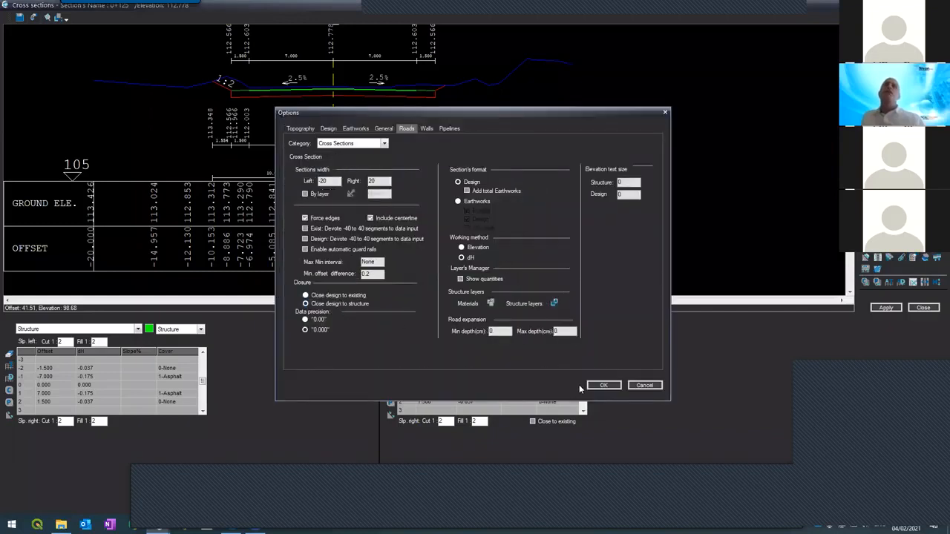
# - Try closing the designed ground line to existing on both sides of section 0+125, and revert to closing it to the structure
pyautogui.click(598, 386)
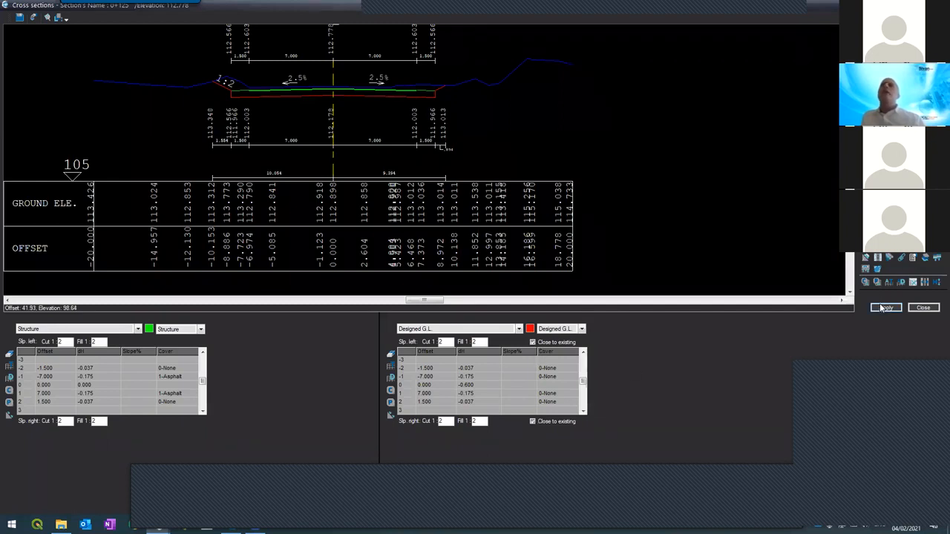
pyautogui.scroll(5, 244, 97)
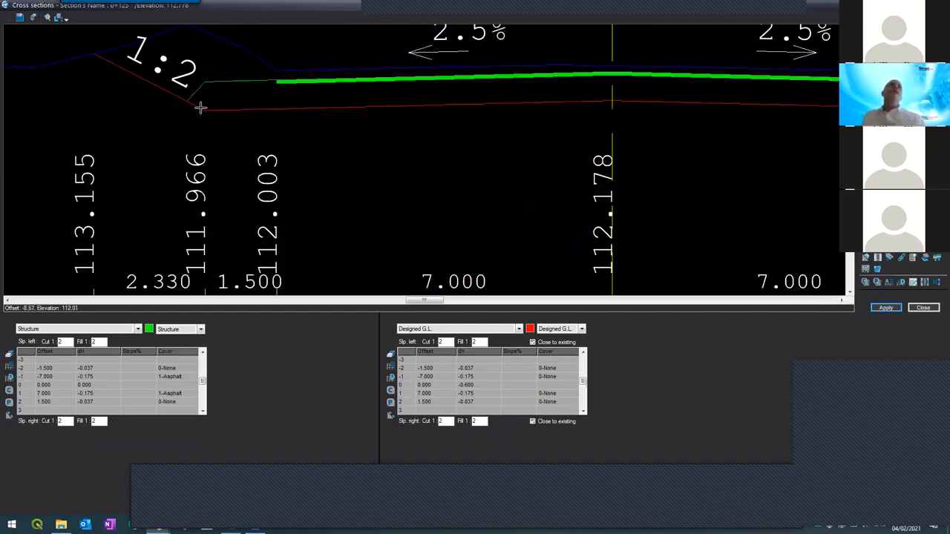
pyautogui.scroll(5, 186, 81)
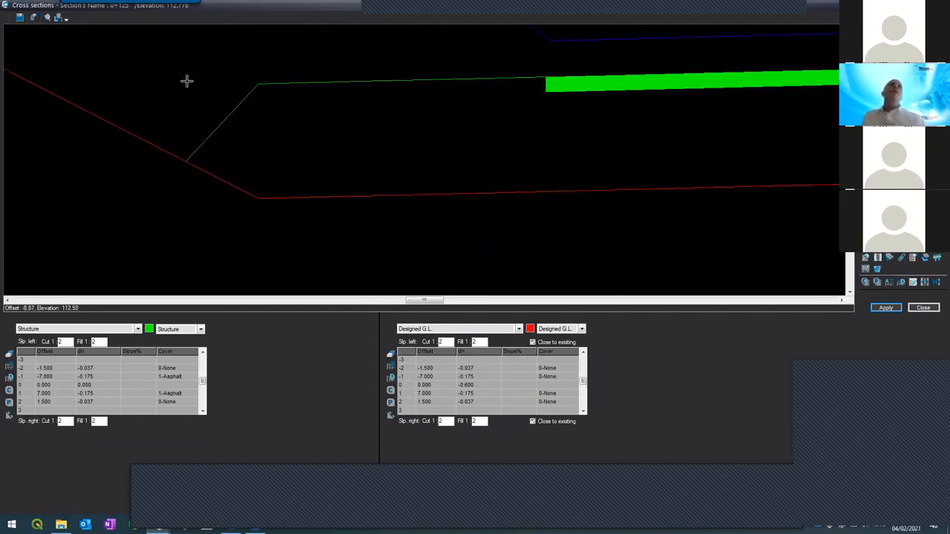
pyautogui.click(532, 342)
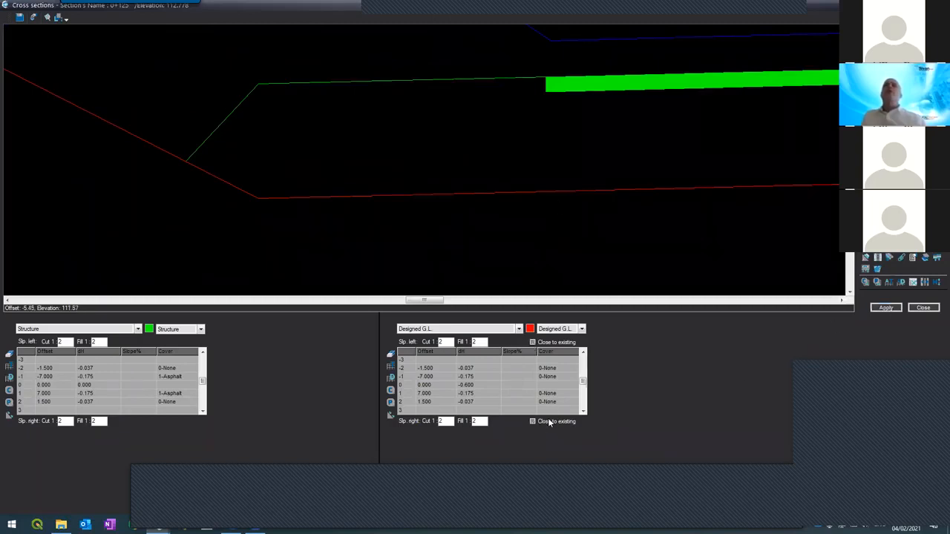
pyautogui.click(885, 308)
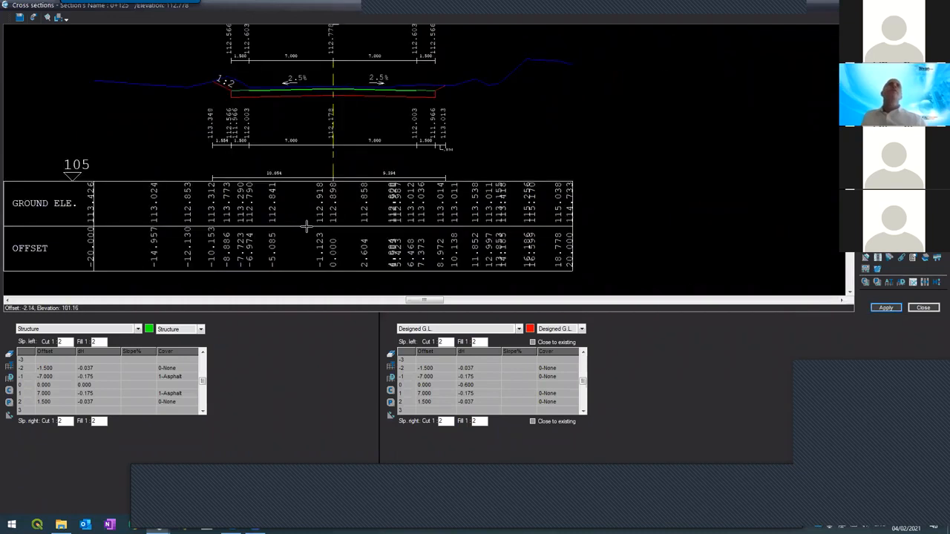
# - Examine the designed ground line's closure to the structure at section 0+125's left edge and compare the existing ground with the pavement
pyautogui.scroll(4, 214, 80)
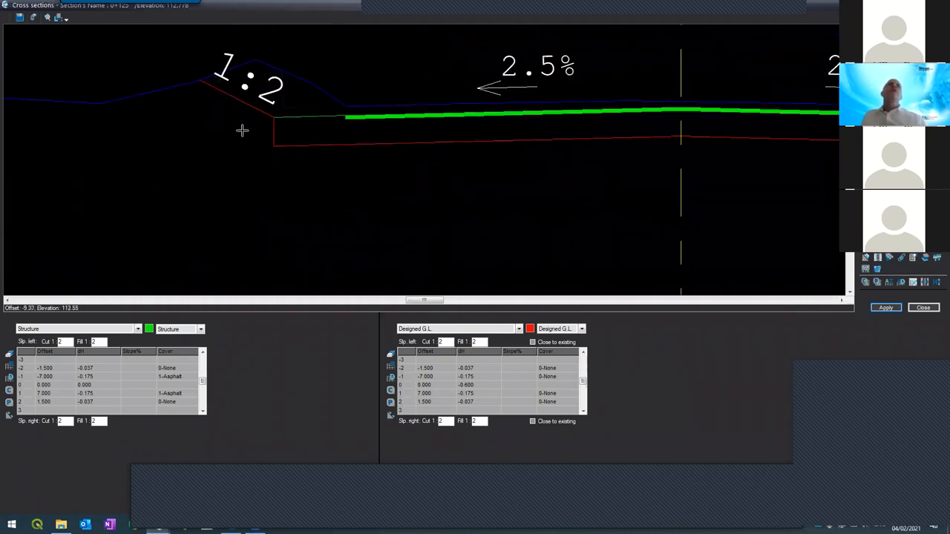
pyautogui.scroll(2, 244, 130)
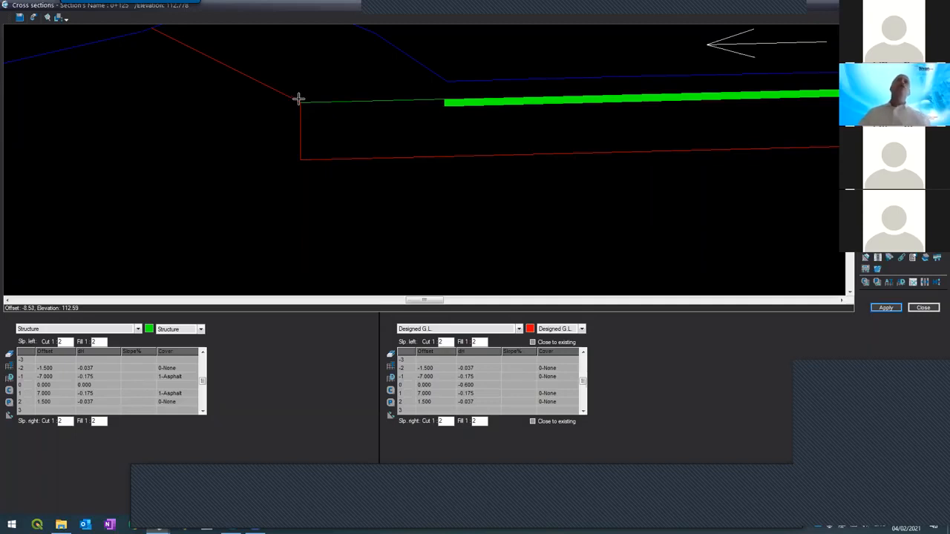
pyautogui.scroll(-1, 300, 99)
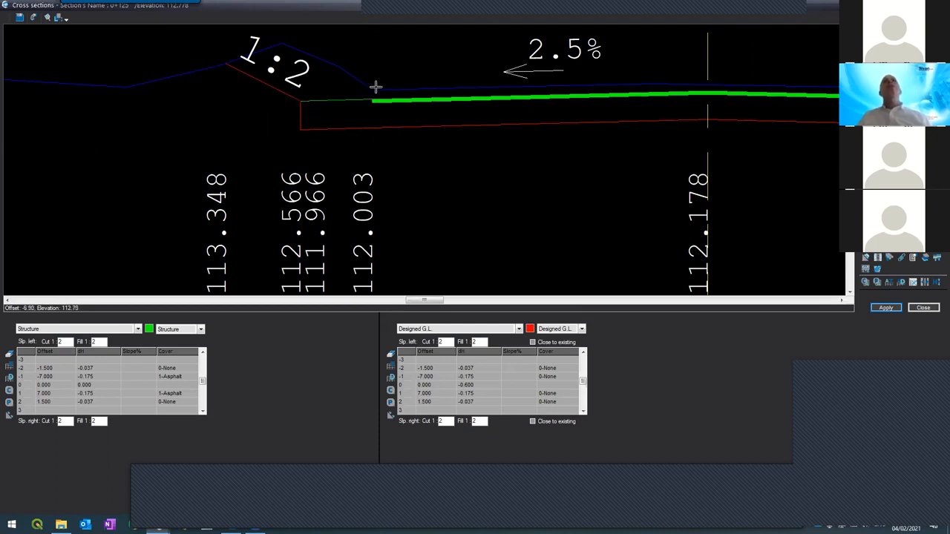
pyautogui.scroll(-2, 371, 89)
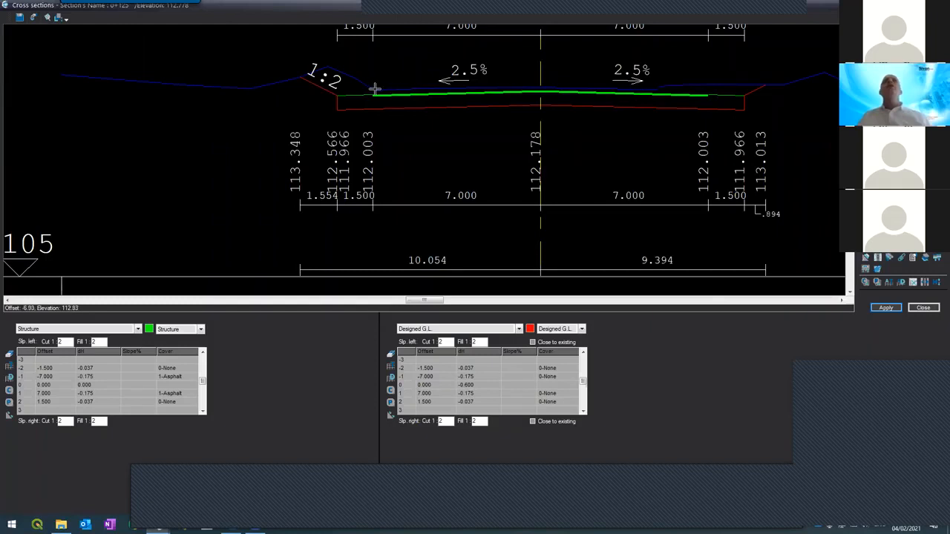
pyautogui.scroll(2, 375, 87)
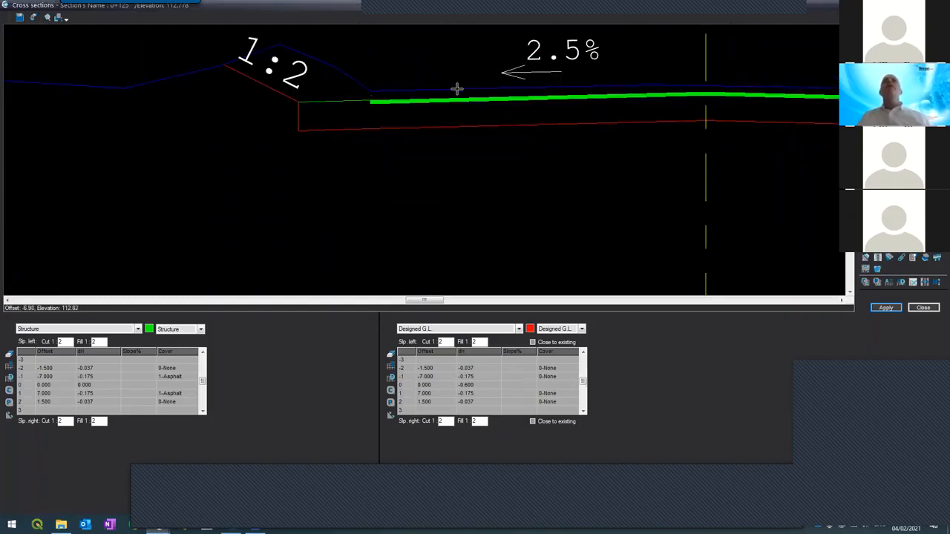
pyautogui.scroll(-2, 456, 89)
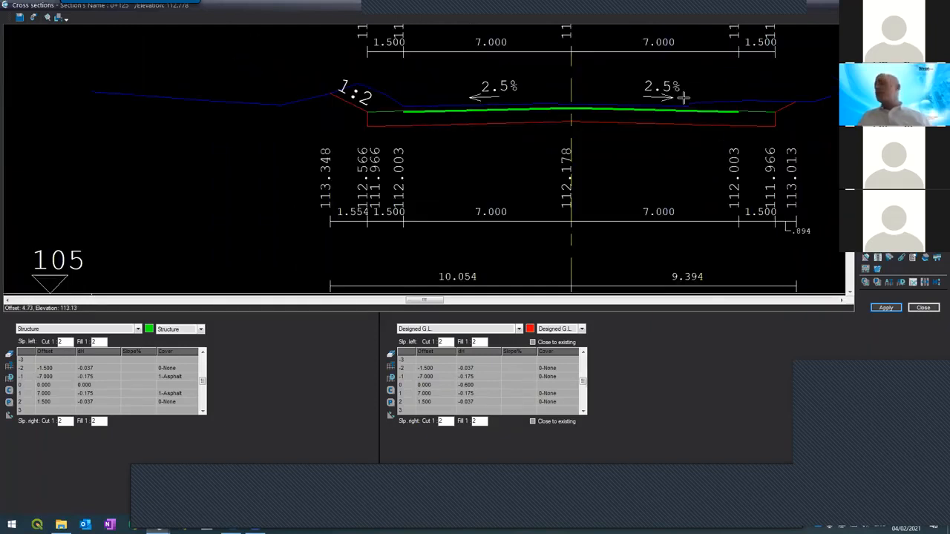
pyautogui.scroll(2, 684, 96)
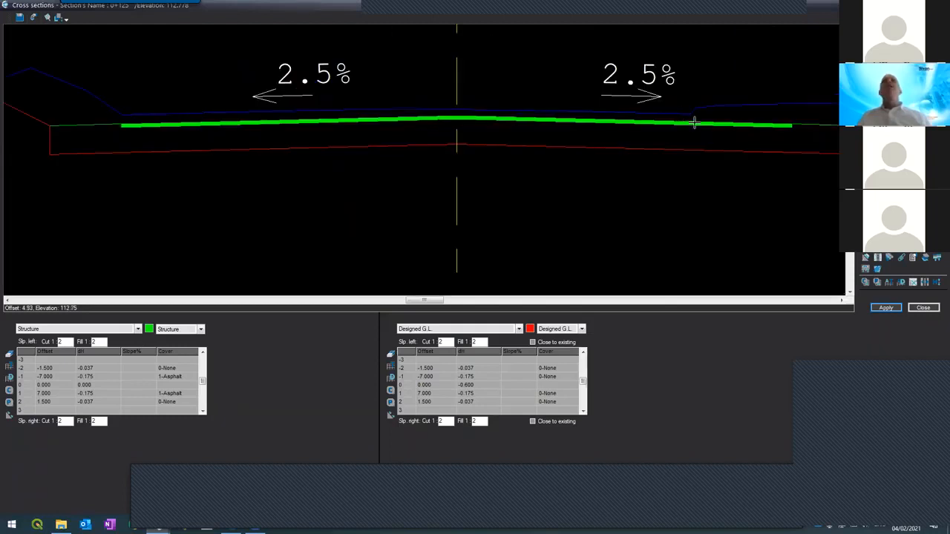
pyautogui.scroll(-2, 685, 119)
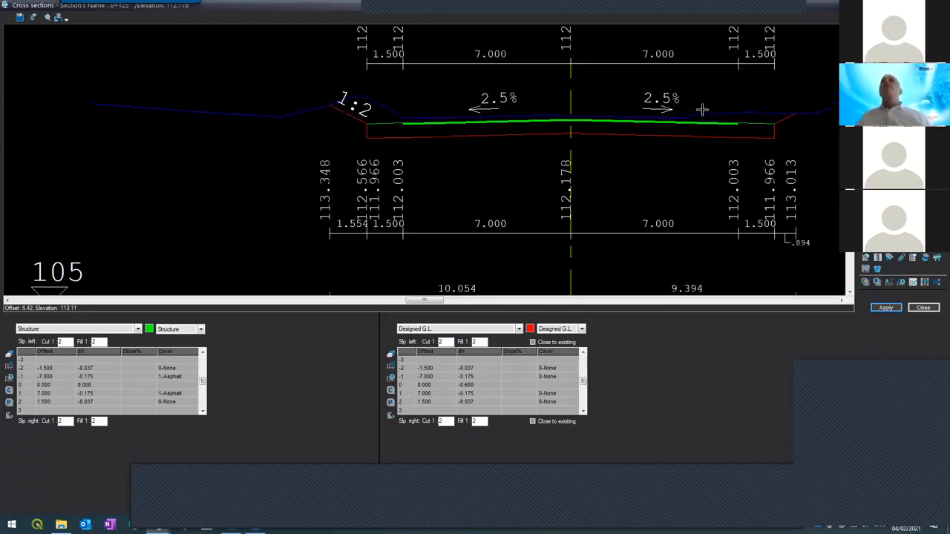
pyautogui.scroll(2, 473, 97)
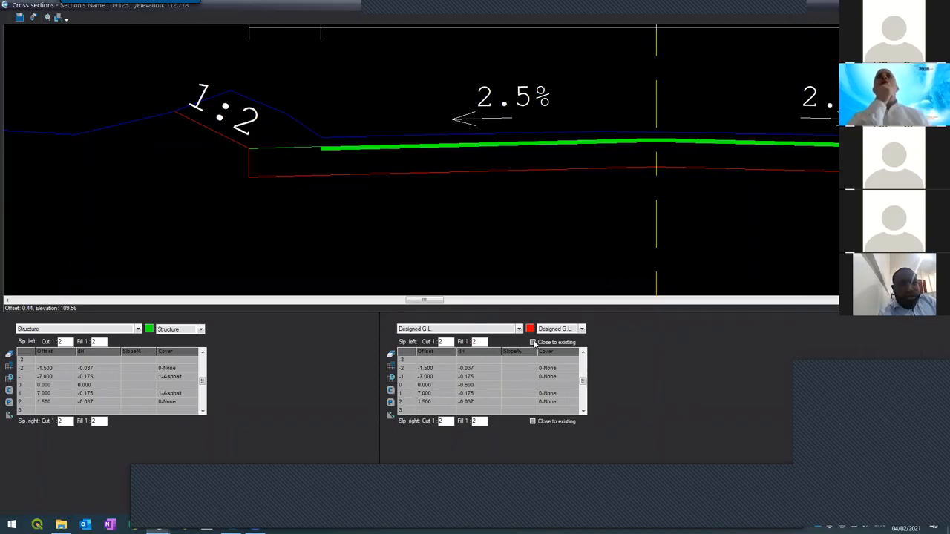
# - Set the designed ground line to close to existing on both sides of section 0+125 and reapply the section
pyautogui.click(532, 421)
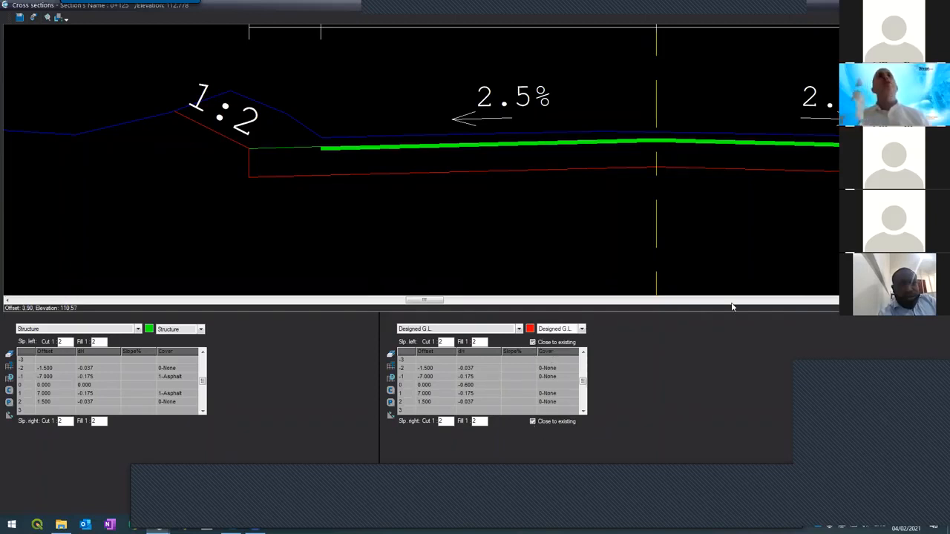
pyautogui.click(577, 239)
pyautogui.scroll(2, 207, 84)
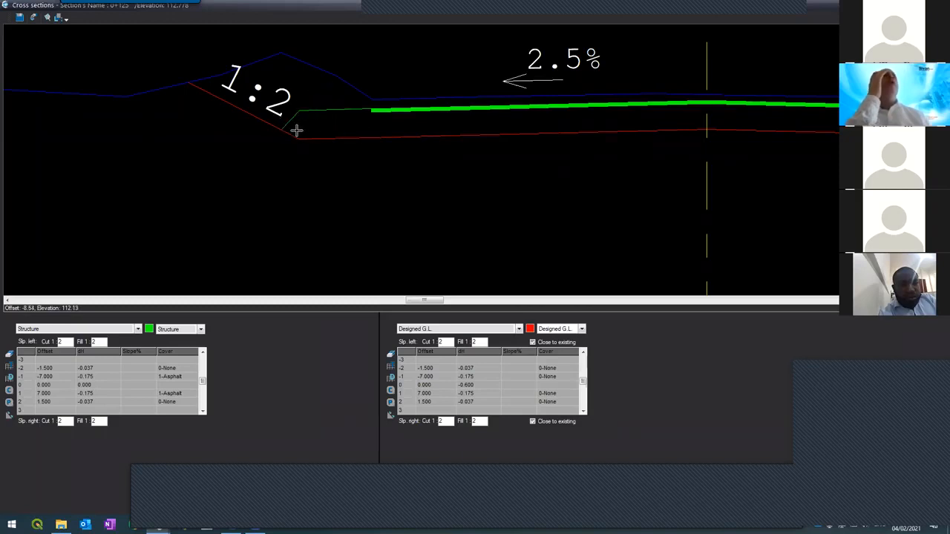
# - Inspect both 1:2 side slopes of section 0+125 where the structure and designed ground line meet and run to existing ground
pyautogui.scroll(-2, 293, 128)
pyautogui.scroll(-2, 292, 127)
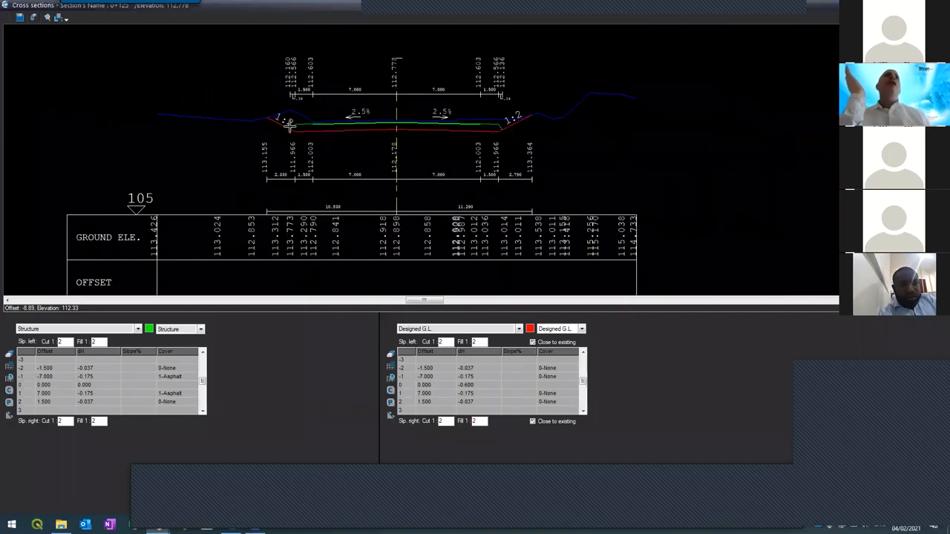
pyautogui.scroll(4, 289, 126)
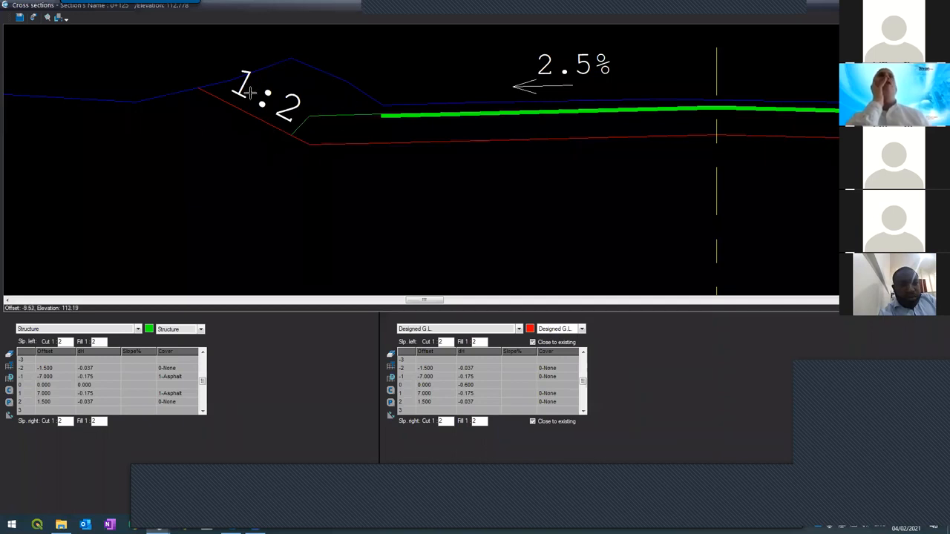
pyautogui.scroll(3, 192, 126)
pyautogui.scroll(-3, 192, 126)
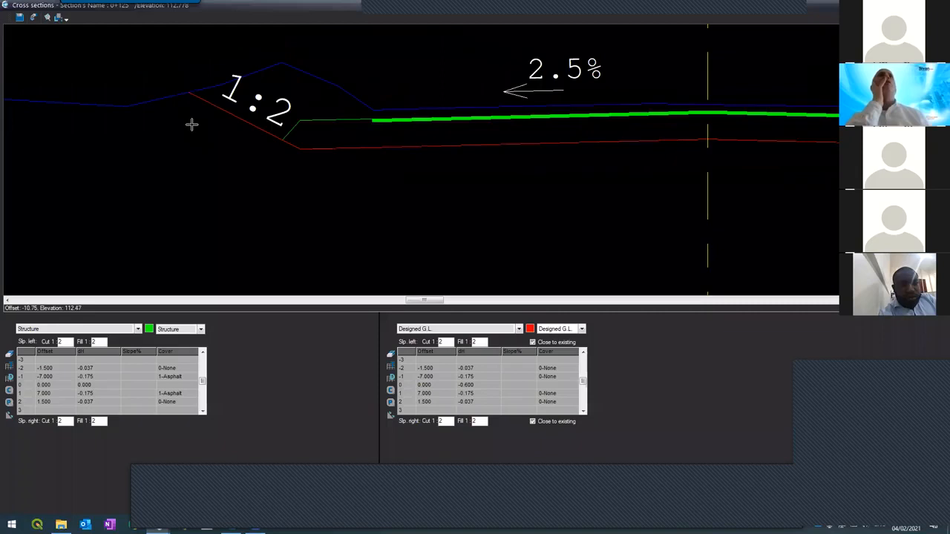
pyautogui.scroll(-3, 192, 124)
pyautogui.scroll(3, 626, 122)
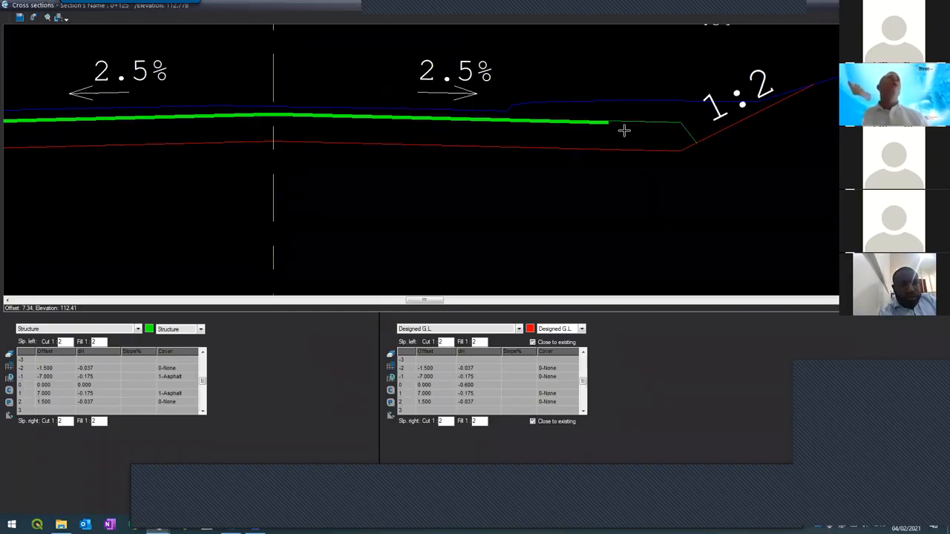
pyautogui.scroll(-3, 624, 129)
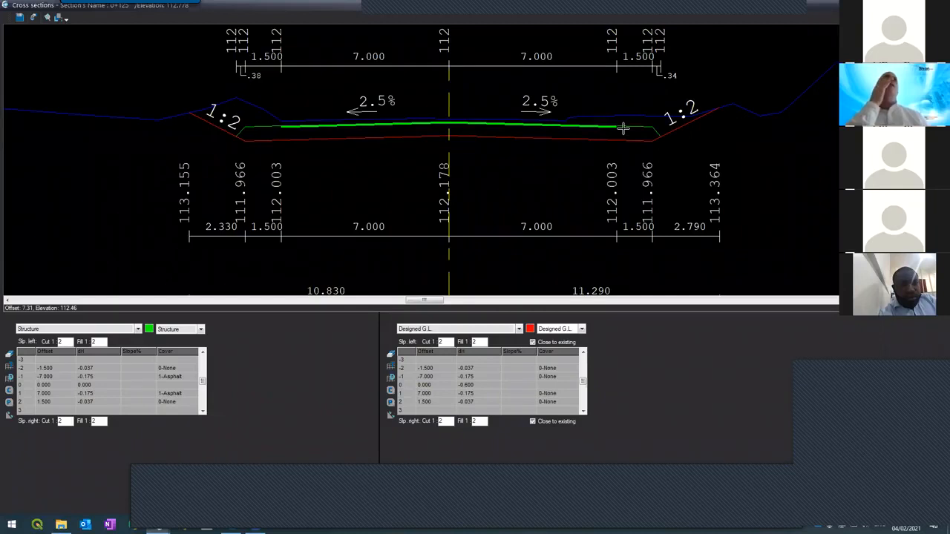
# - Turn off closing to existing on both sides of section 0+125's designed ground line and review the closure options
pyautogui.click(532, 342)
pyautogui.click(532, 421)
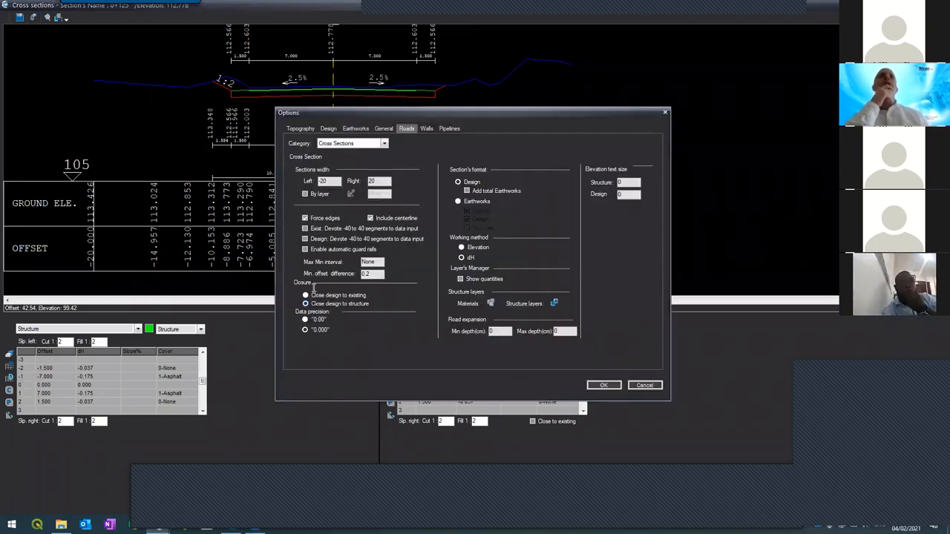
pyautogui.click(644, 385)
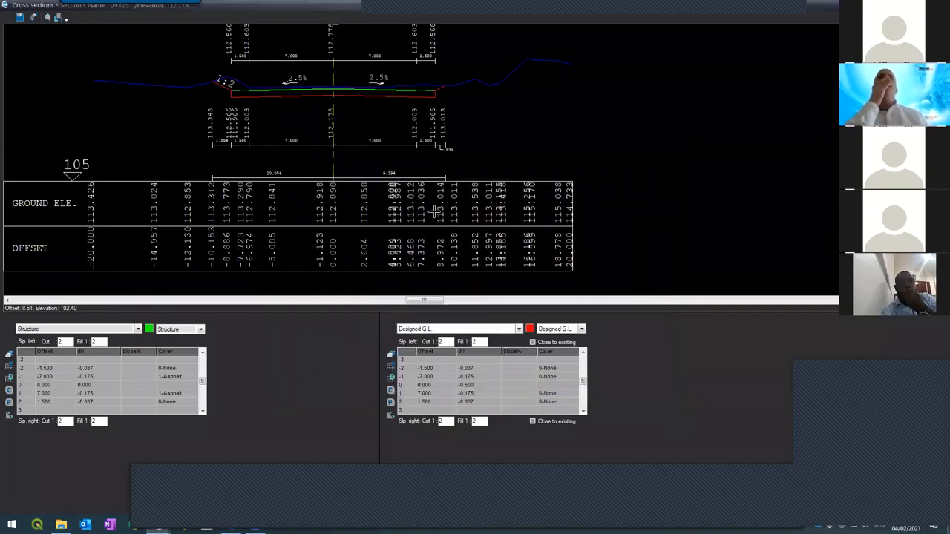
pyautogui.scroll(1, 437, 212)
pyautogui.scroll(-3, 437, 212)
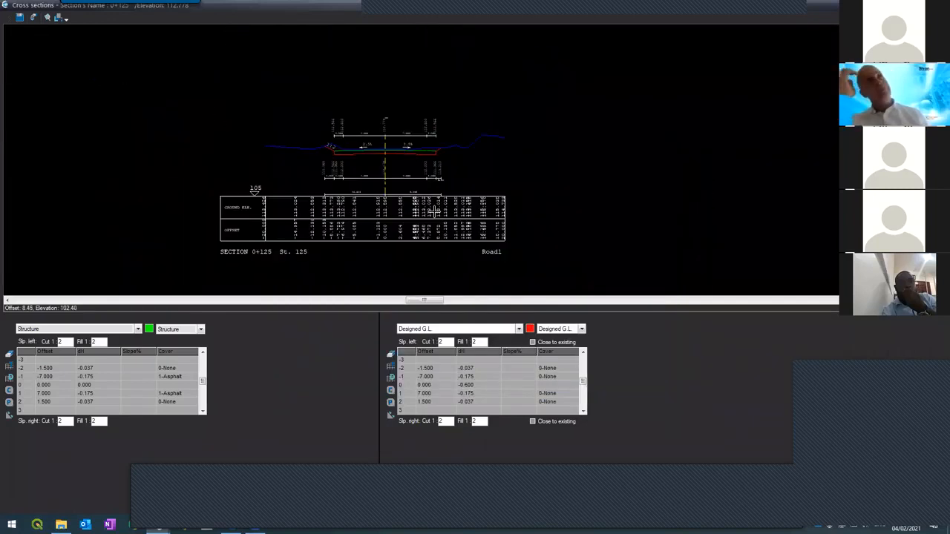
# - Inspect the designed road profile at section 0+125, the first section 0+000 and the last section 0+534
pyautogui.scroll(4, 332, 145)
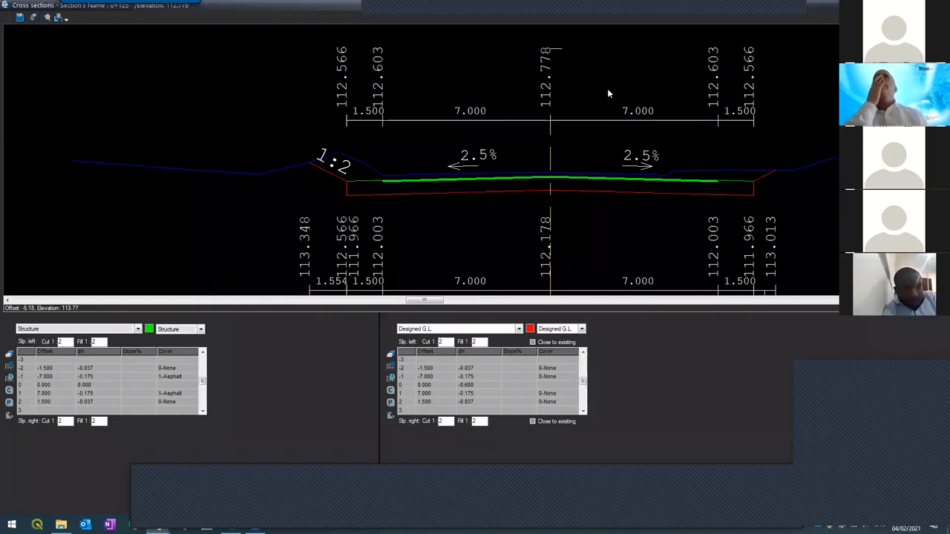
pyautogui.press('Home')
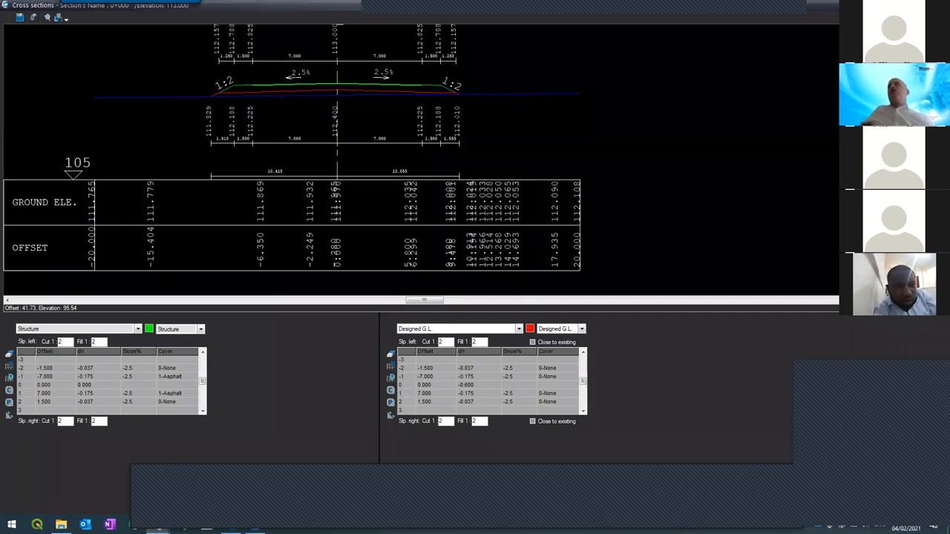
pyautogui.press('End')
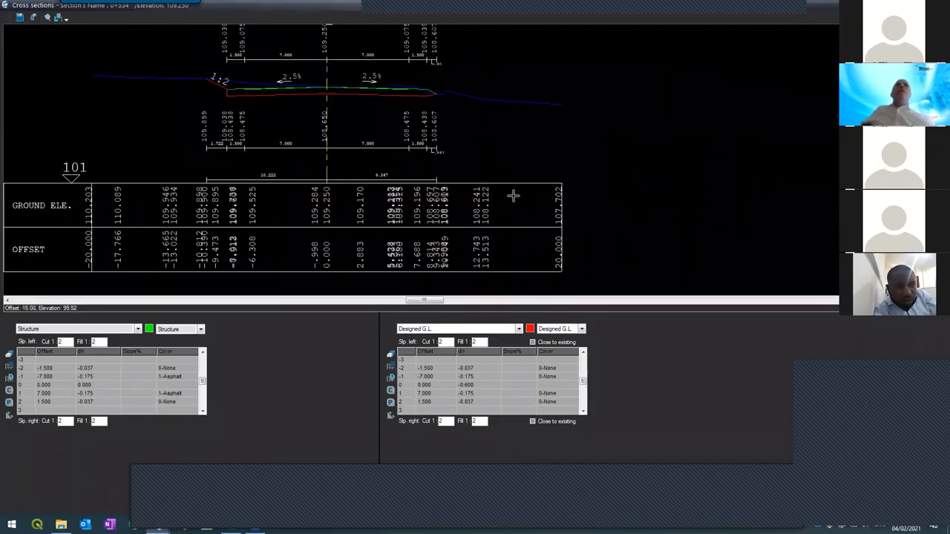
pyautogui.scroll(4, 353, 64)
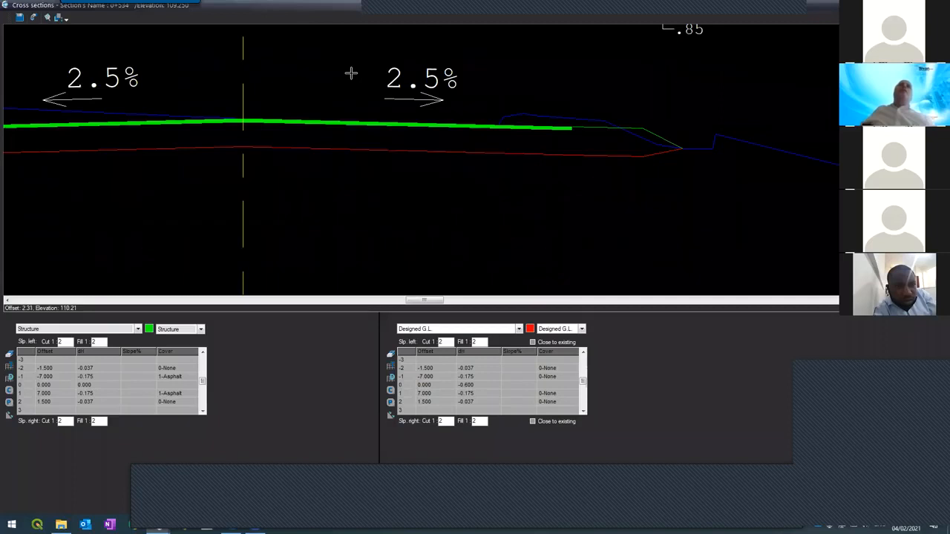
pyautogui.scroll(2, 351, 73)
pyautogui.scroll(-10, 352, 73)
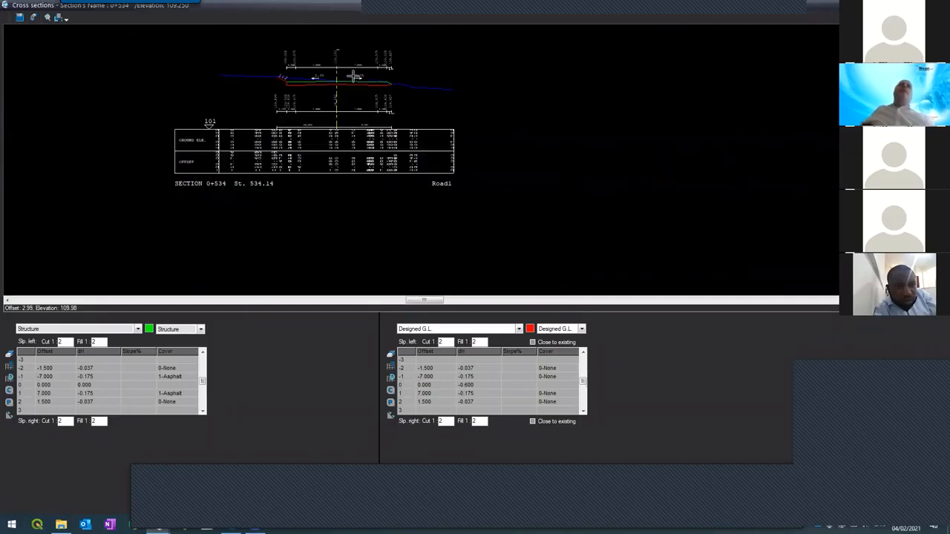
# - Confirm All Design as the table selection for the road's cross sections
pyautogui.scroll(3, 336, 60)
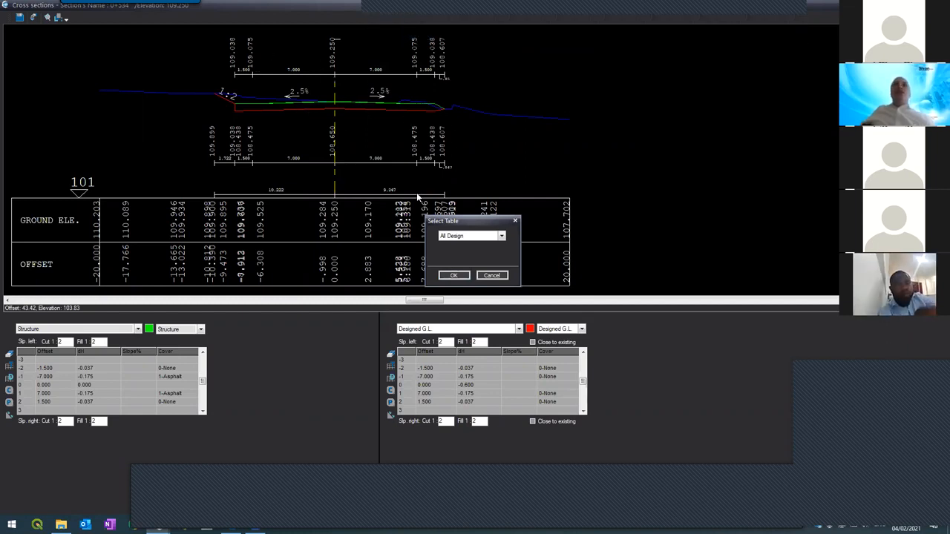
pyautogui.click(452, 275)
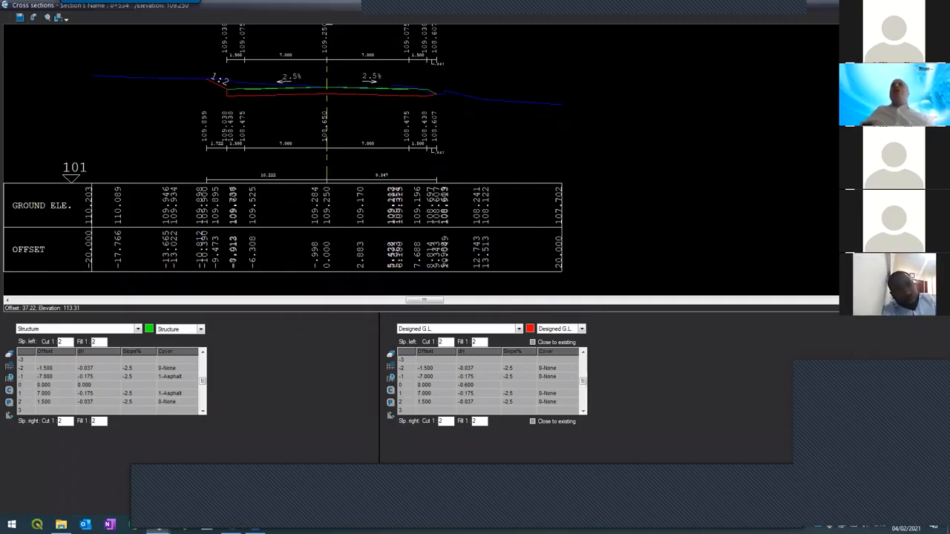
# - Review the cross sections along the road one after another, starting at 0+000, checking the design slopes against the ground line
pyautogui.press('Home')
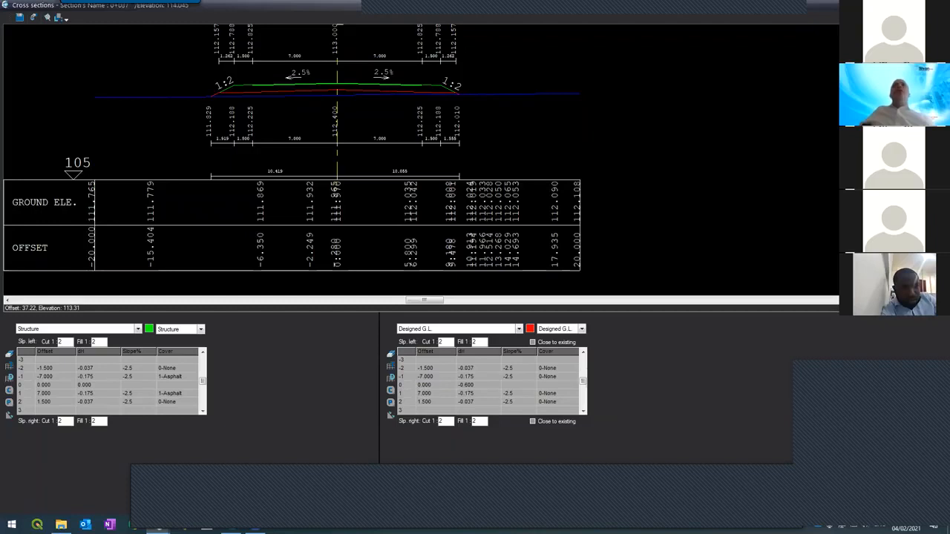
pyautogui.press('pagedown')
pyautogui.press('pagedown')
pyautogui.press('pagedown')
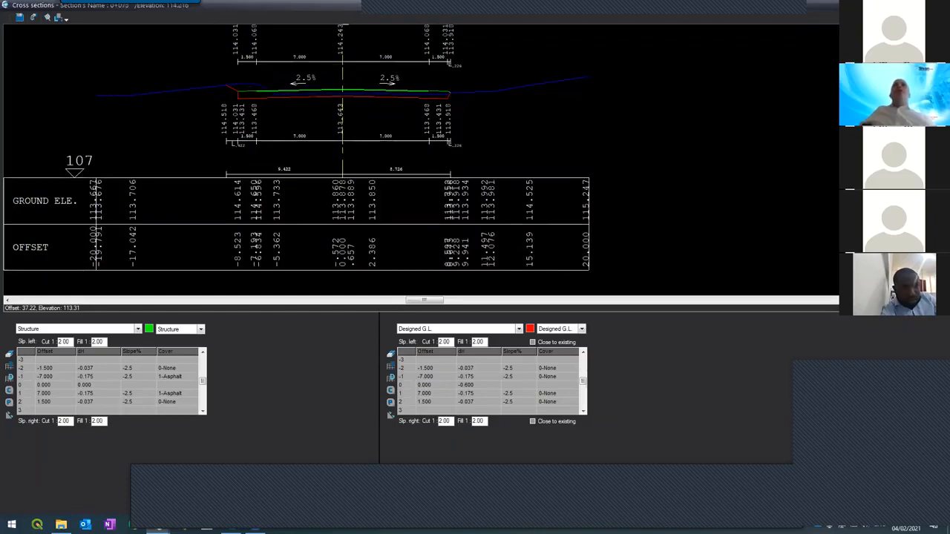
pyautogui.press('pagedown')
pyautogui.press('pagedown')
pyautogui.press('pagedown')
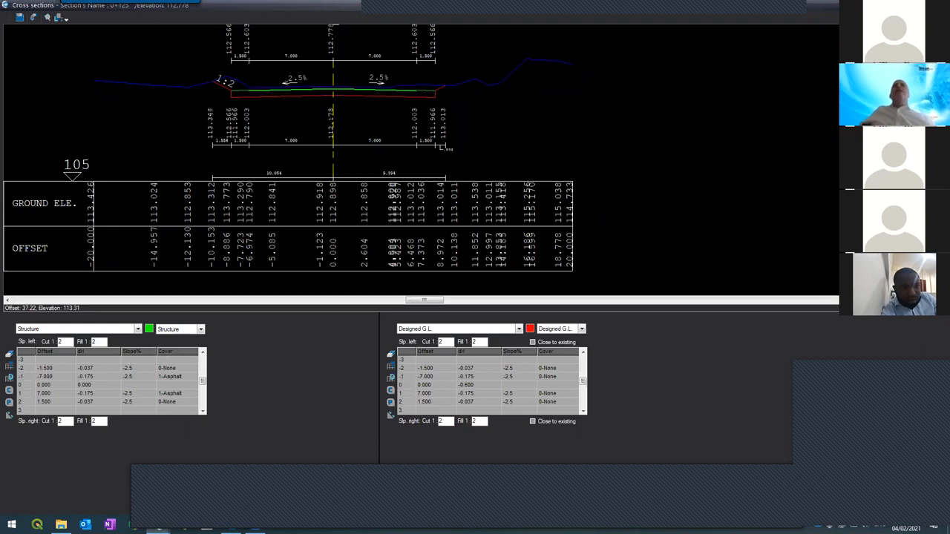
pyautogui.press('pagedown')
pyautogui.press('pagedown')
pyautogui.press('pagedown')
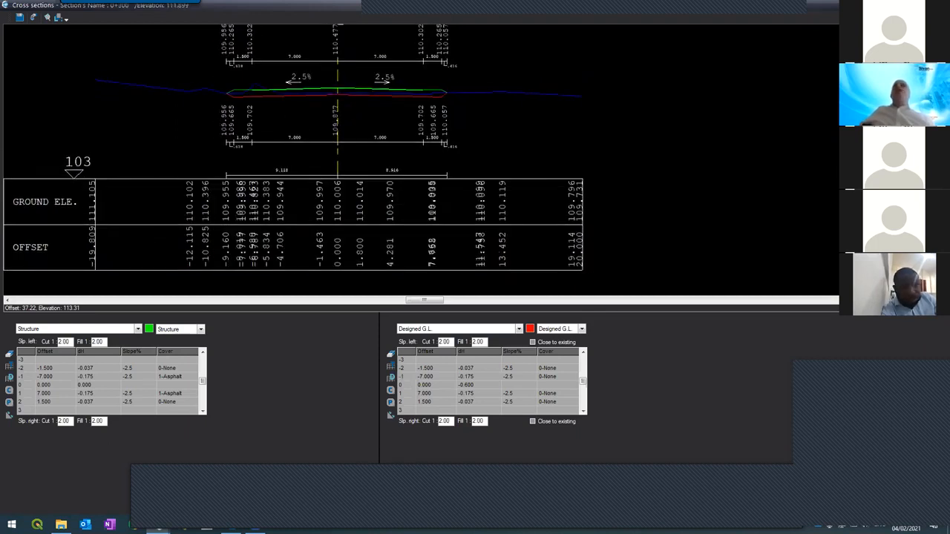
pyautogui.press('pagedown')
pyautogui.press('pagedown')
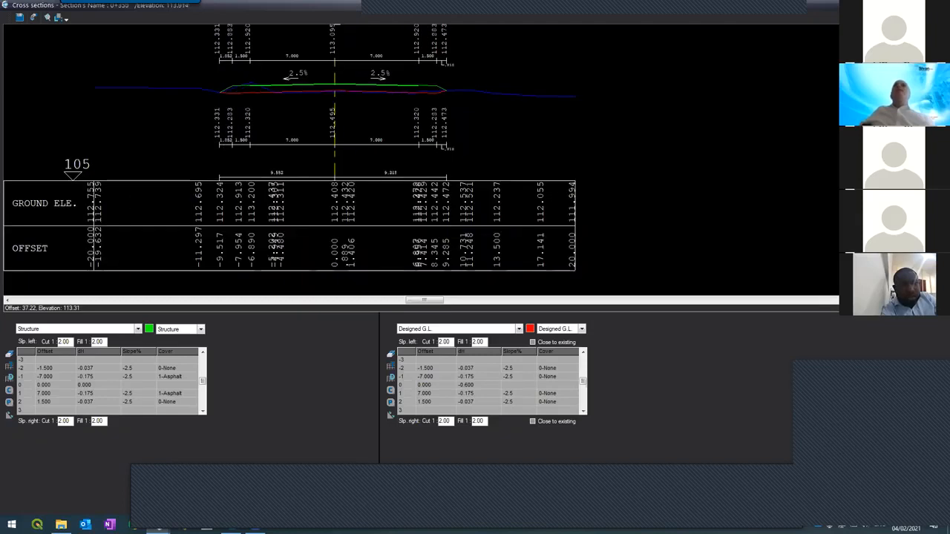
pyautogui.press('pagedown')
pyautogui.press('pagedown')
pyautogui.press('pagedown')
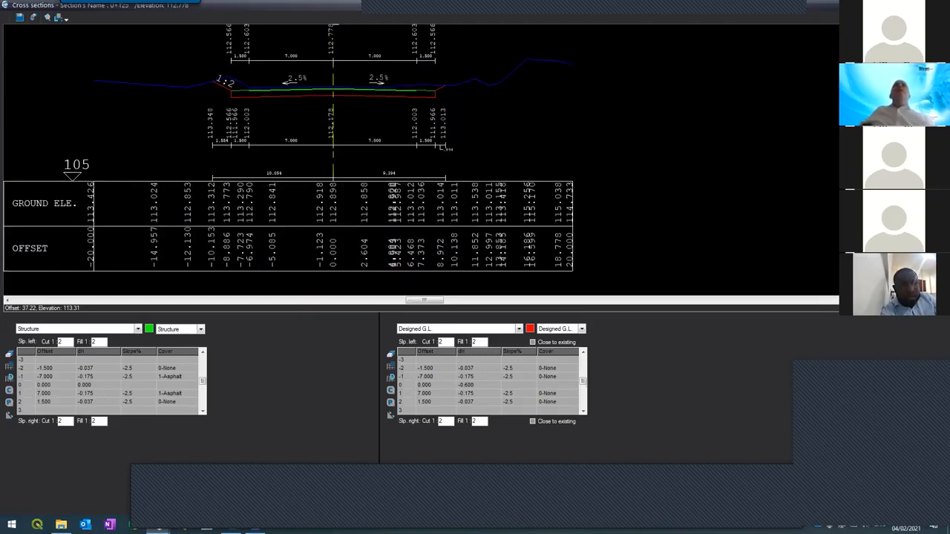
pyautogui.press('pagedown')
pyautogui.press('pagedown')
pyautogui.press('pagedown')
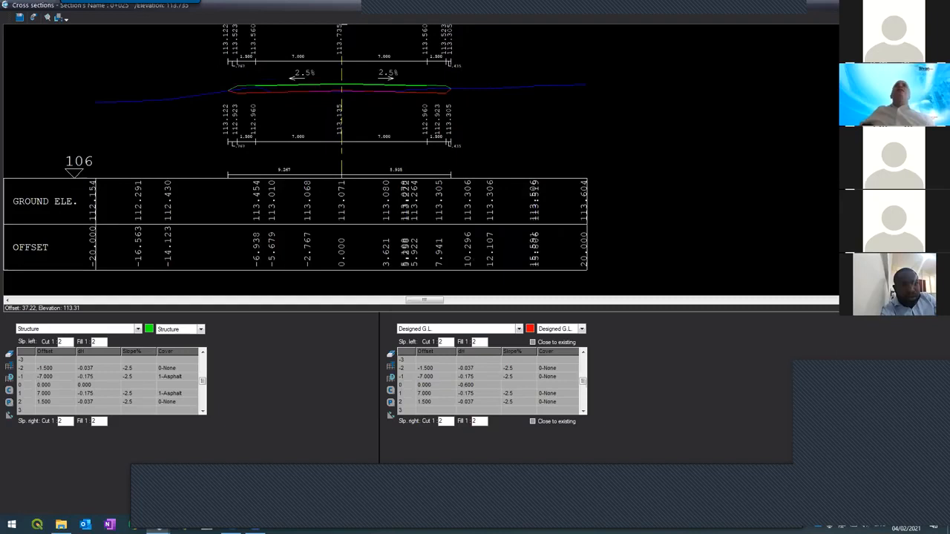
pyautogui.press('pagedown')
pyautogui.press('pagedown')
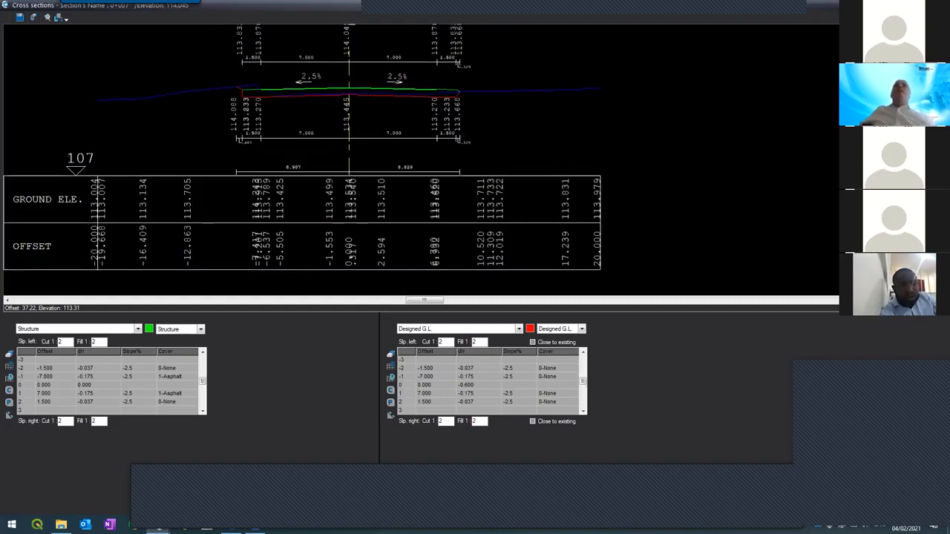
pyautogui.press('pagedown')
pyautogui.press('pagedown')
pyautogui.press('pagedown')
pyautogui.press('pagedown')
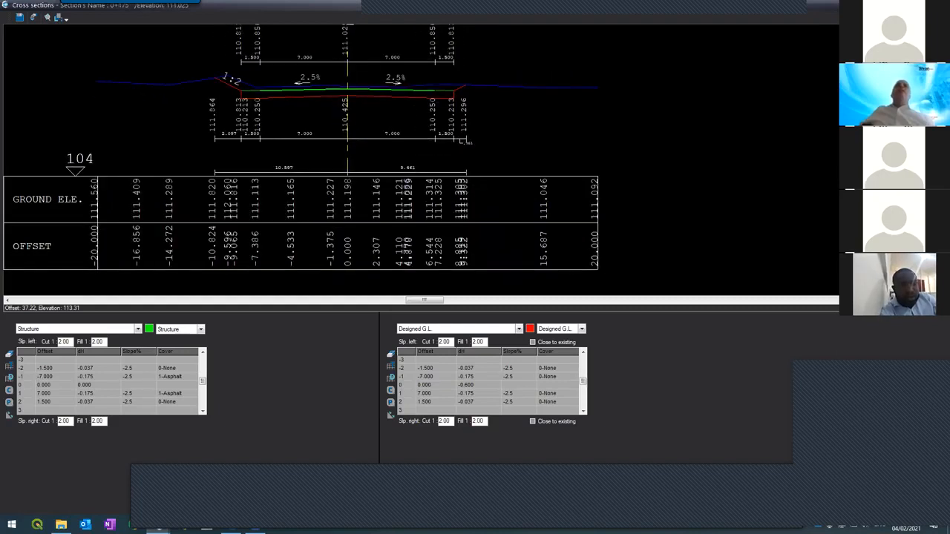
pyautogui.press('pagedown')
pyautogui.press('pagedown')
pyautogui.press('pagedown')
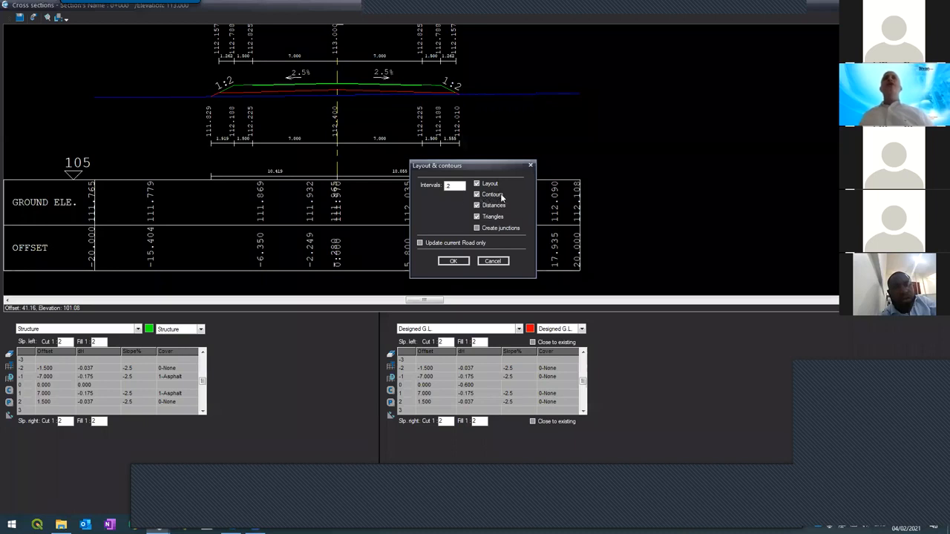
# - Generate the road layout and contours at an interval of .2, with layout, contours, distances and triangles included
pyautogui.moveTo(458, 188); pyautogui.dragTo(414, 191)
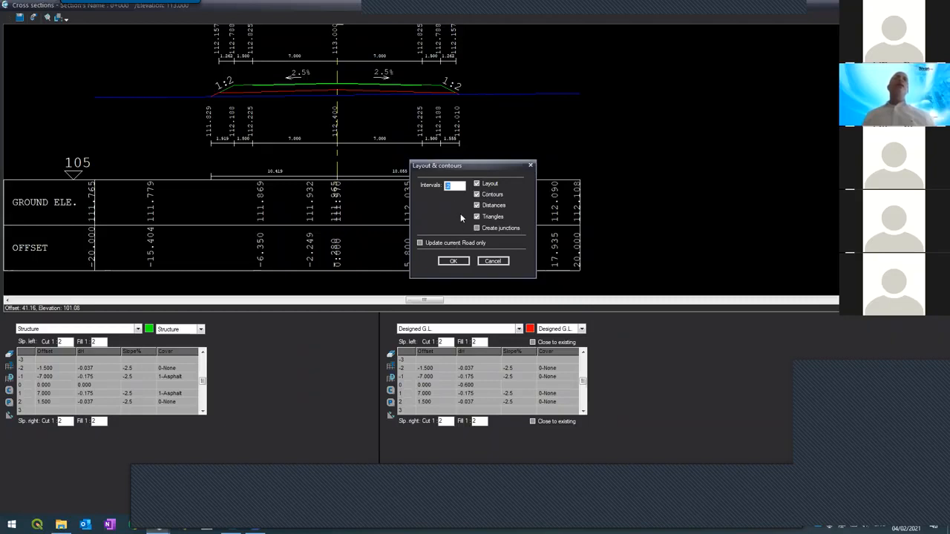
pyautogui.click(452, 263)
pyautogui.click(452, 244)
pyautogui.click(451, 262)
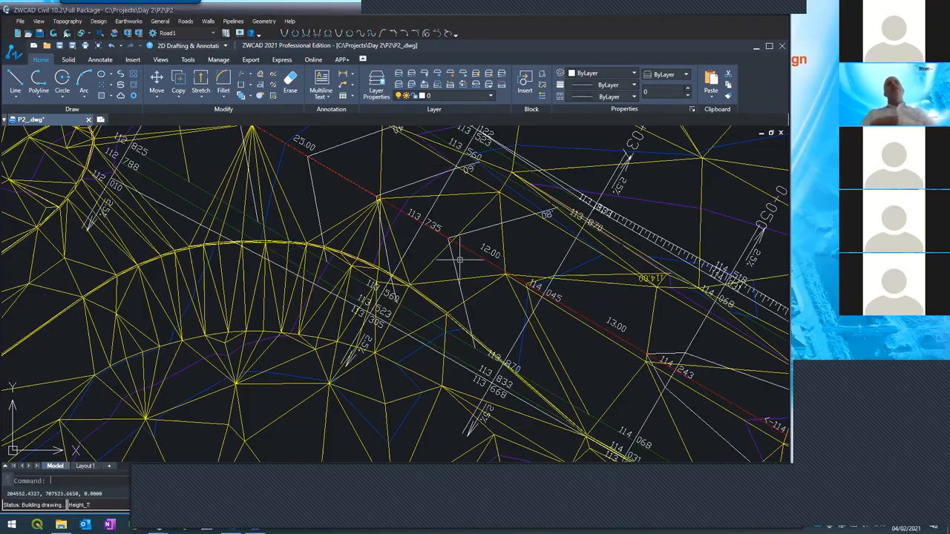
# - Freeze the Ttriangles layer in the layer properties to hide the terrain triangles
pyautogui.scroll(-5, 378, 260)
pyautogui.scroll(-4, 371, 269)
pyautogui.scroll(4, 371, 288)
pyautogui.write('la')
pyautogui.press('Return')
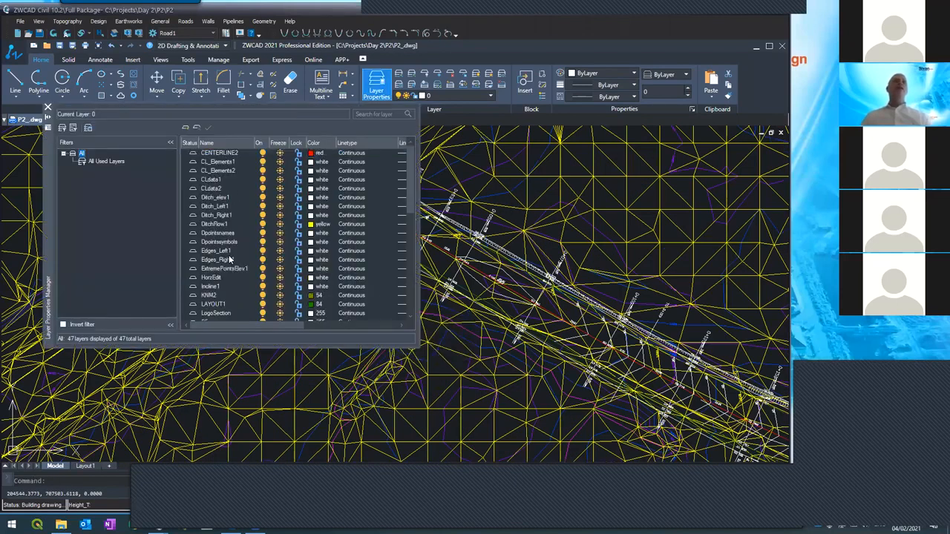
pyautogui.scroll(-9, 228, 255)
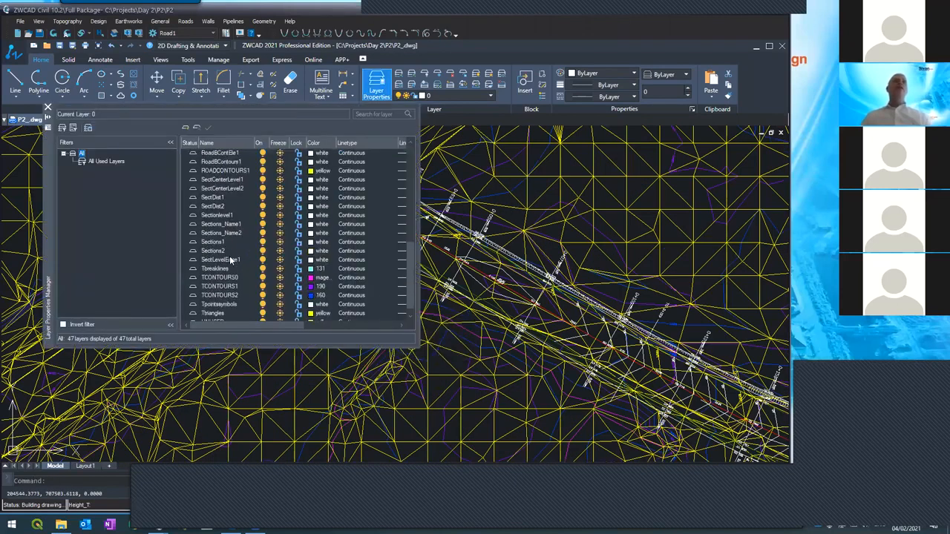
pyautogui.click(280, 304)
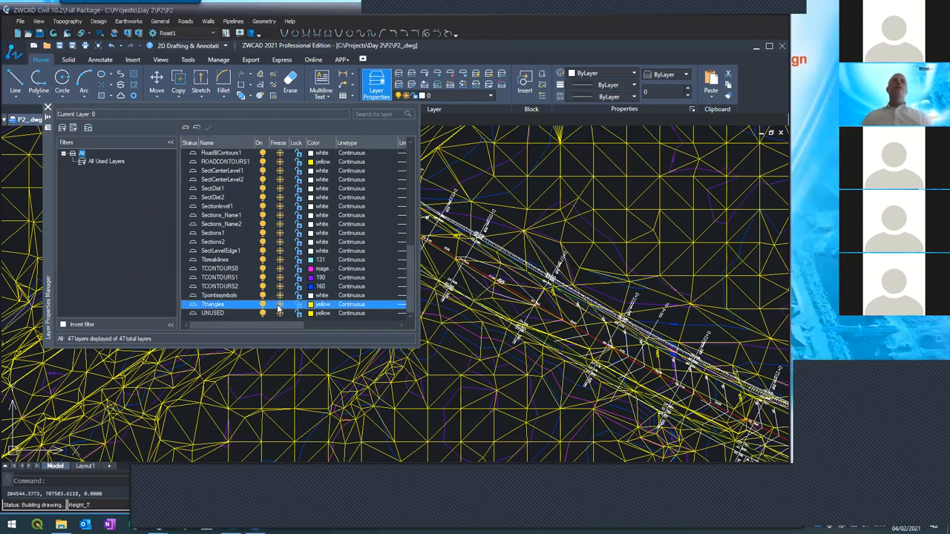
pyautogui.click(48, 107)
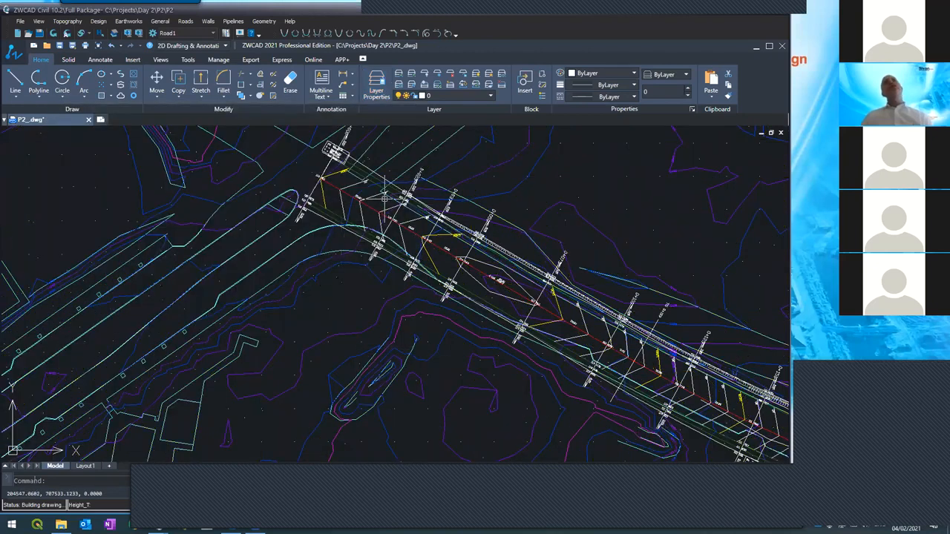
# - Examine the road layout in plan between sections 0+000 and 0+075, including the contours, edge elevations, slope arrows and embankment hatching
pyautogui.scroll(3, 385, 195)
pyautogui.scroll(-3, 378, 219)
pyautogui.scroll(3, 378, 220)
pyautogui.scroll(-1, 377, 215)
pyautogui.scroll(1, 594, 274)
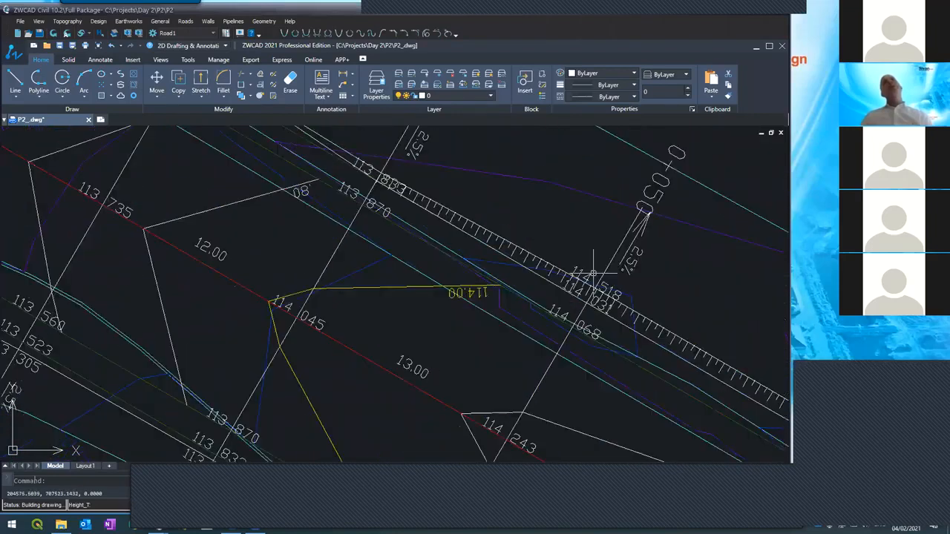
pyautogui.scroll(-3, 594, 275)
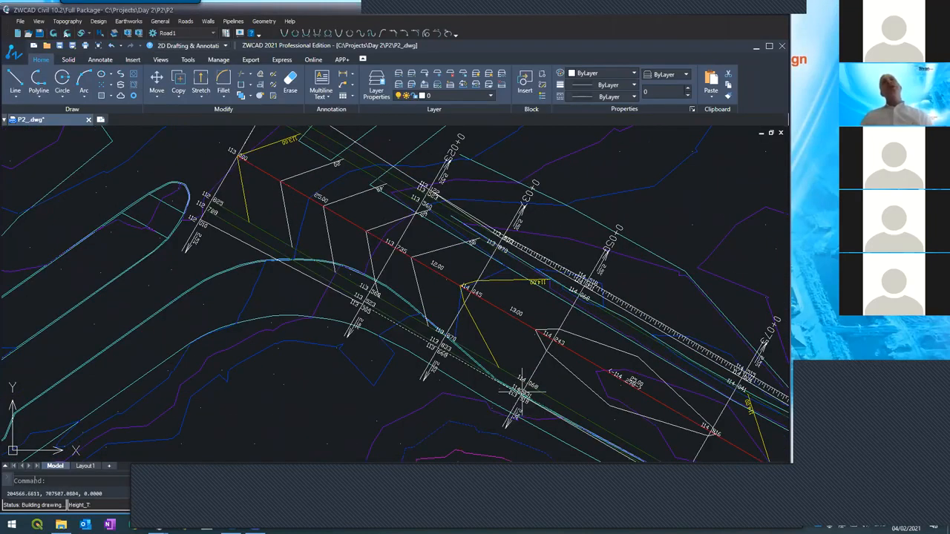
pyautogui.scroll(2, 552, 335)
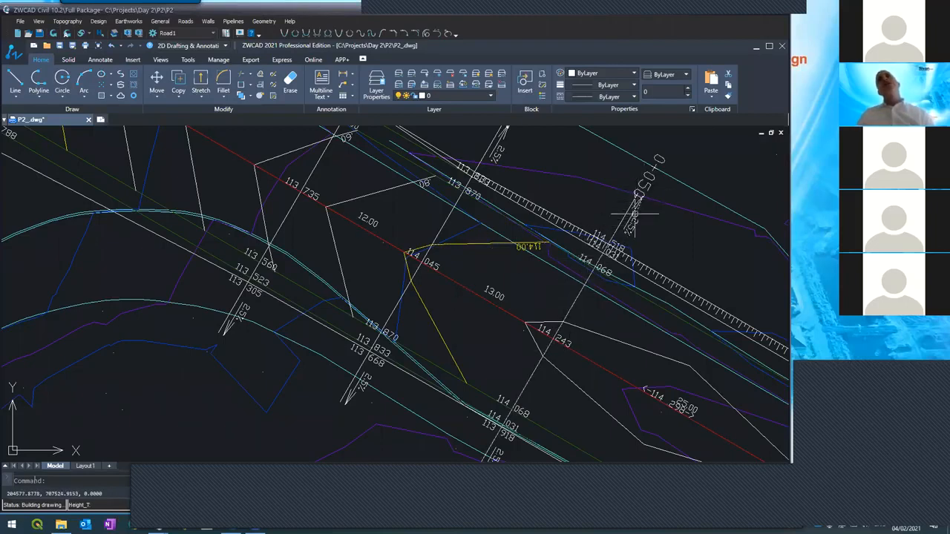
pyautogui.scroll(-4, 546, 323)
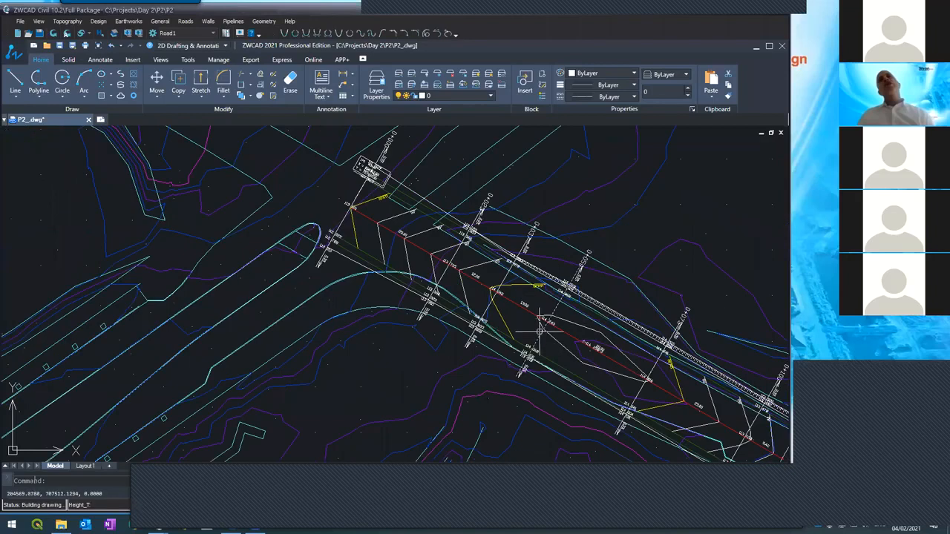
pyautogui.scroll(5, 540, 331)
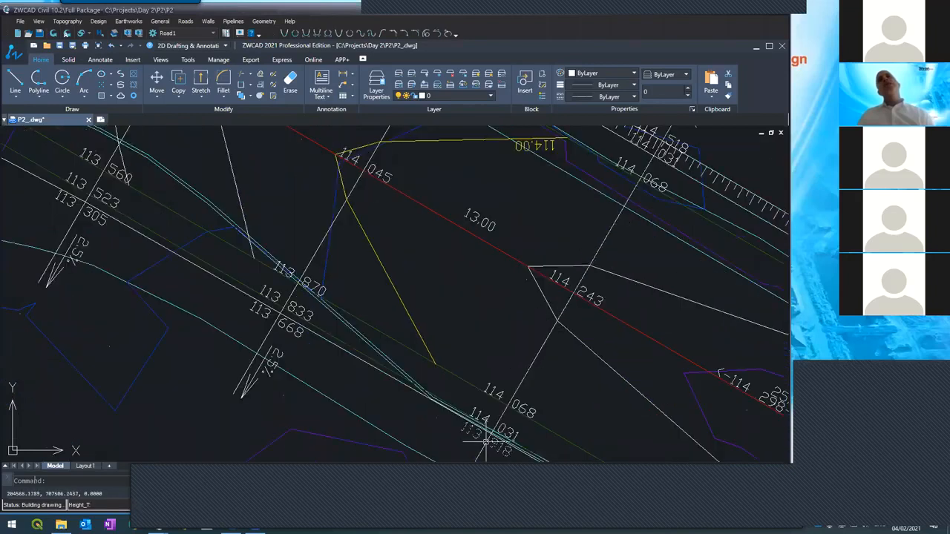
pyautogui.scroll(-4, 535, 270)
pyautogui.scroll(4, 531, 325)
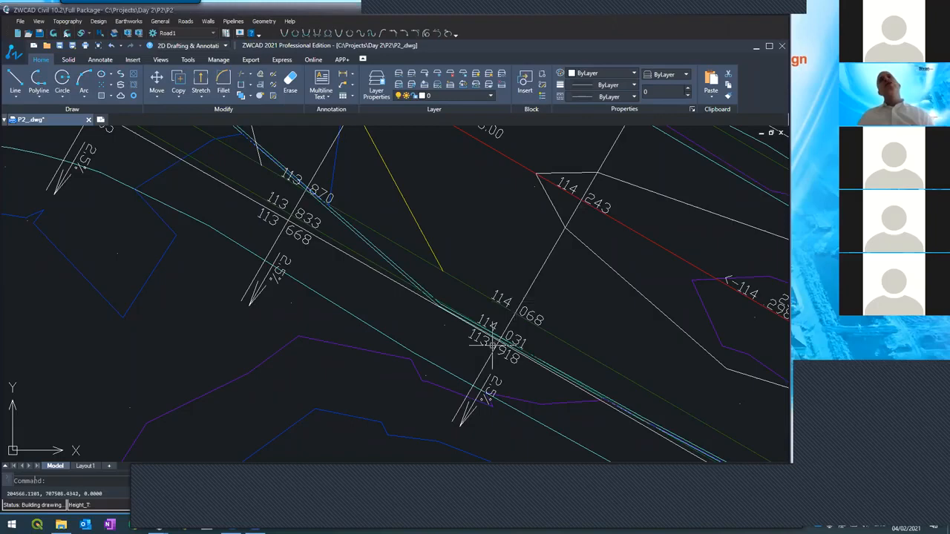
pyautogui.scroll(-4, 460, 379)
pyautogui.scroll(2, 490, 273)
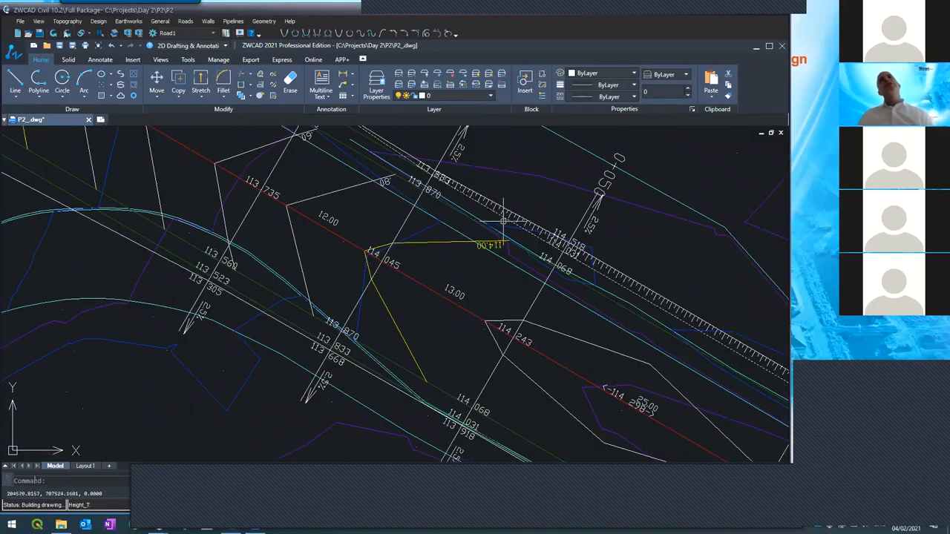
pyautogui.scroll(-3, 343, 224)
pyautogui.scroll(4, 521, 310)
pyautogui.scroll(2, 522, 310)
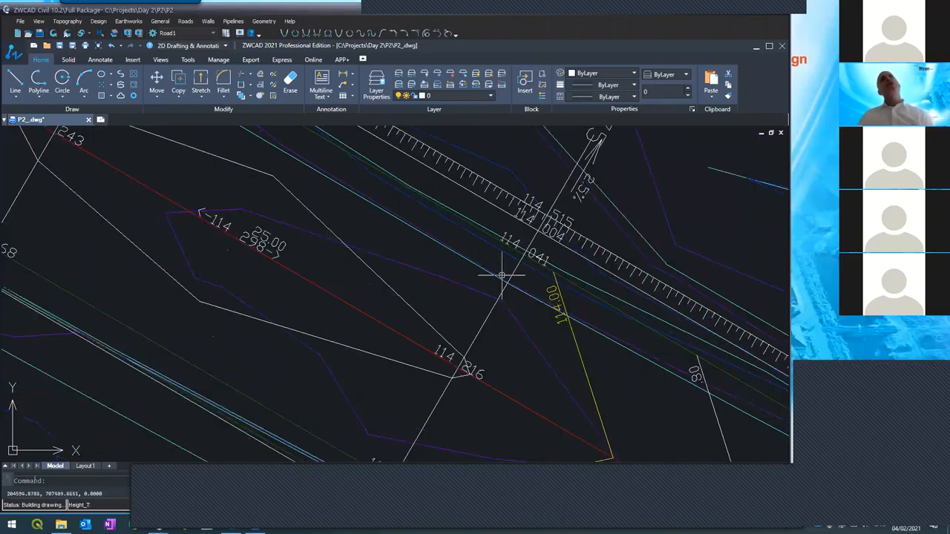
pyautogui.scroll(-2, 499, 271)
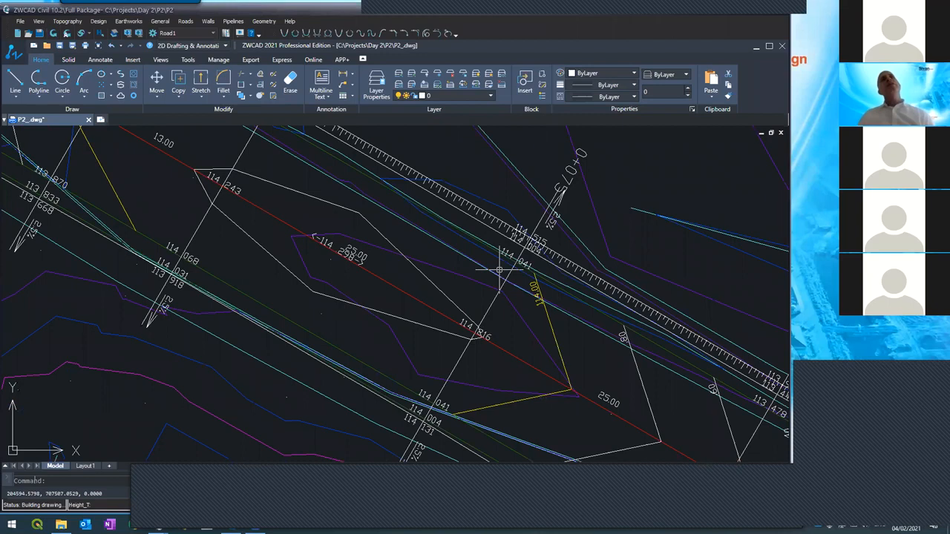
# - Identify the layer of the green road edge line near section 0+075 and look for it in the layer properties list
pyautogui.click(472, 239)
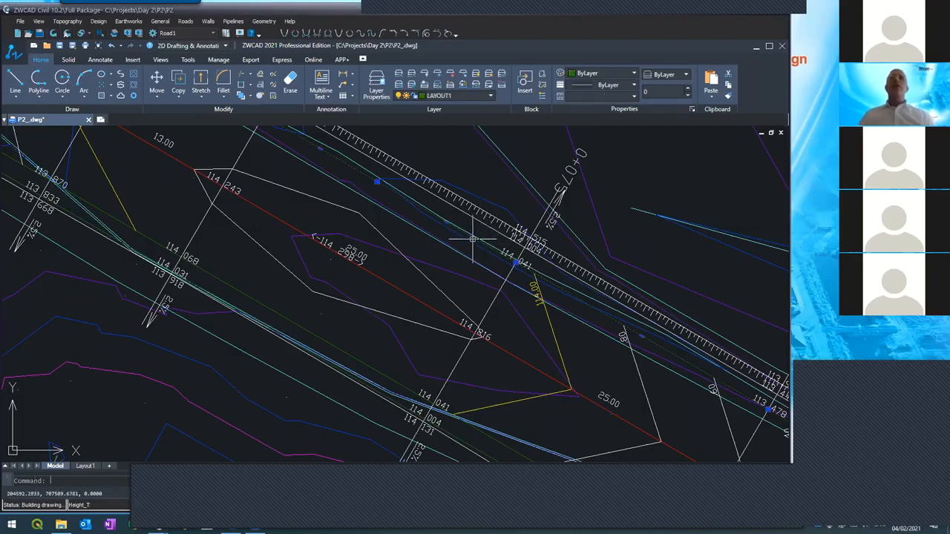
pyautogui.write('la')
pyautogui.press('Return')
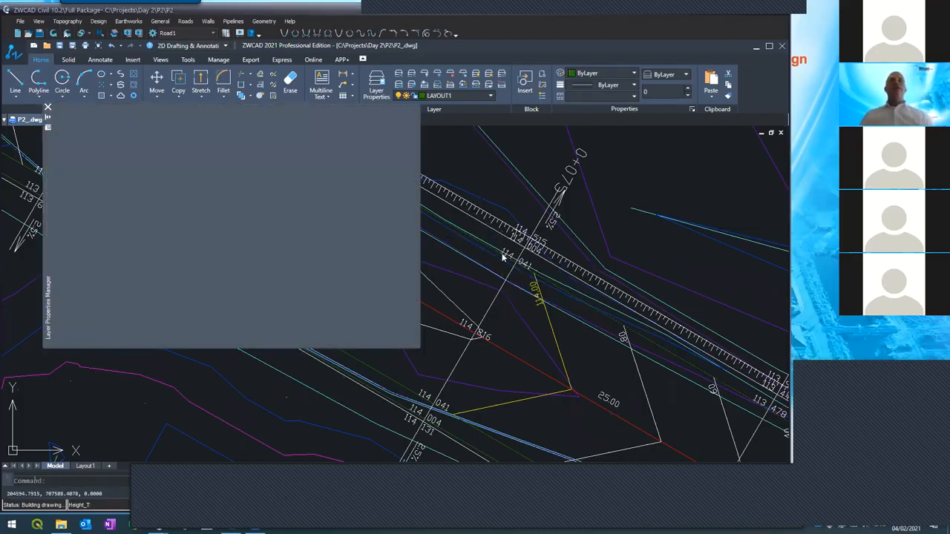
pyautogui.scroll(-10, 239, 250)
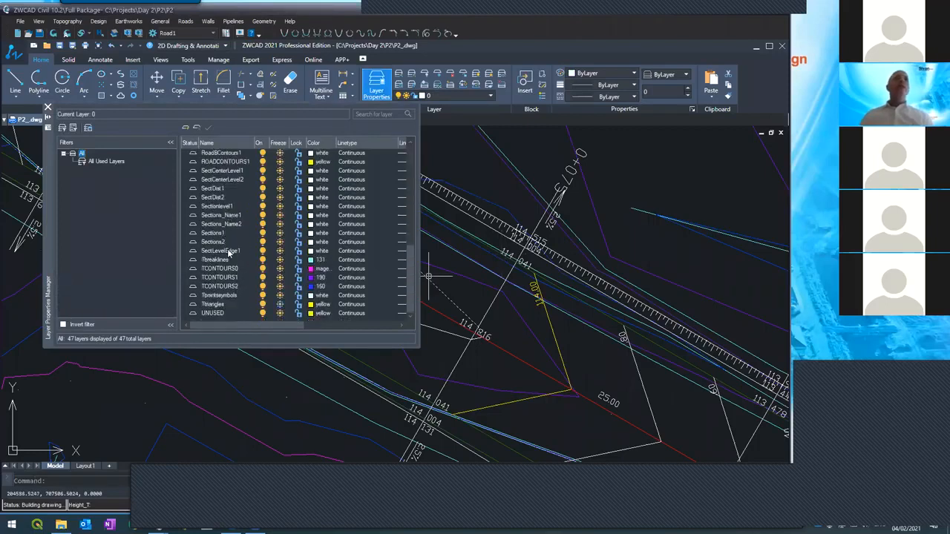
pyautogui.scroll(3, 229, 252)
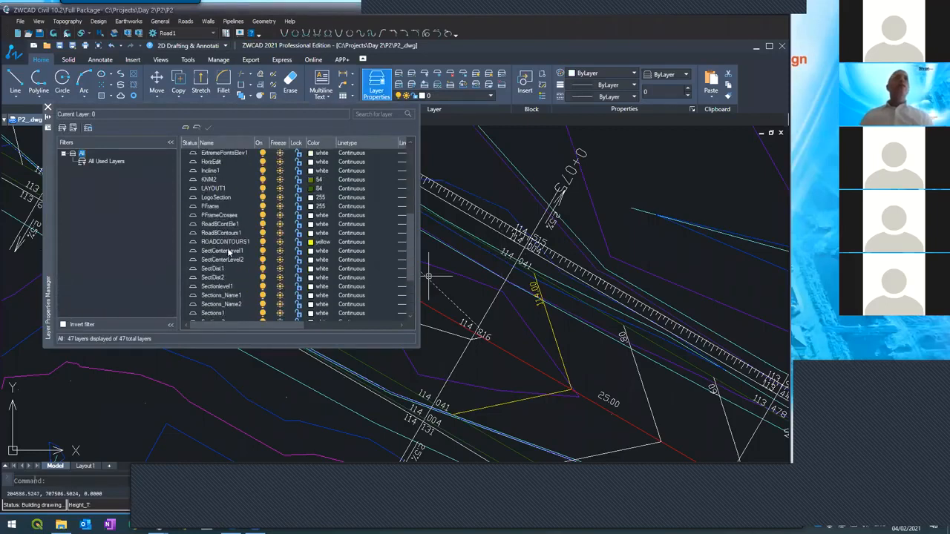
pyautogui.scroll(1, 229, 252)
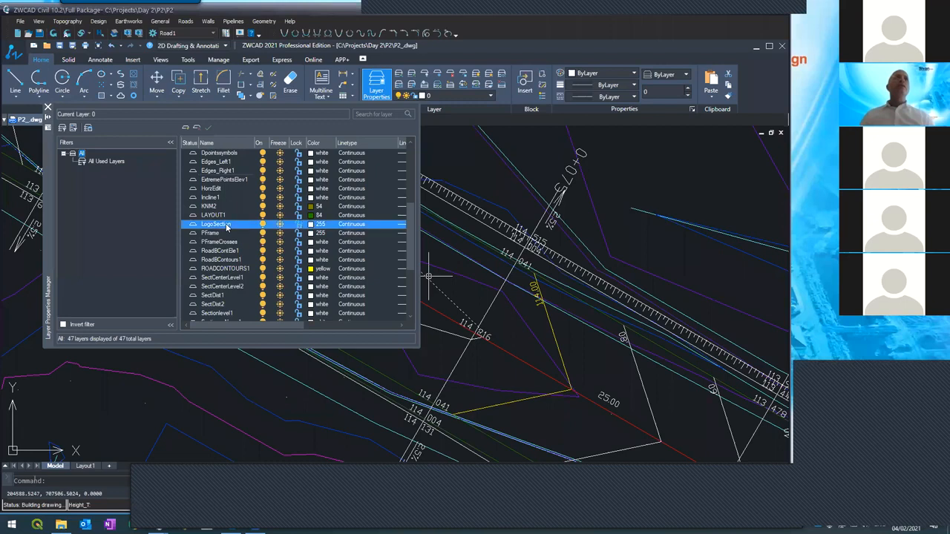
pyautogui.scroll(-4, 226, 229)
pyautogui.scroll(10, 226, 230)
pyautogui.scroll(-2, 224, 232)
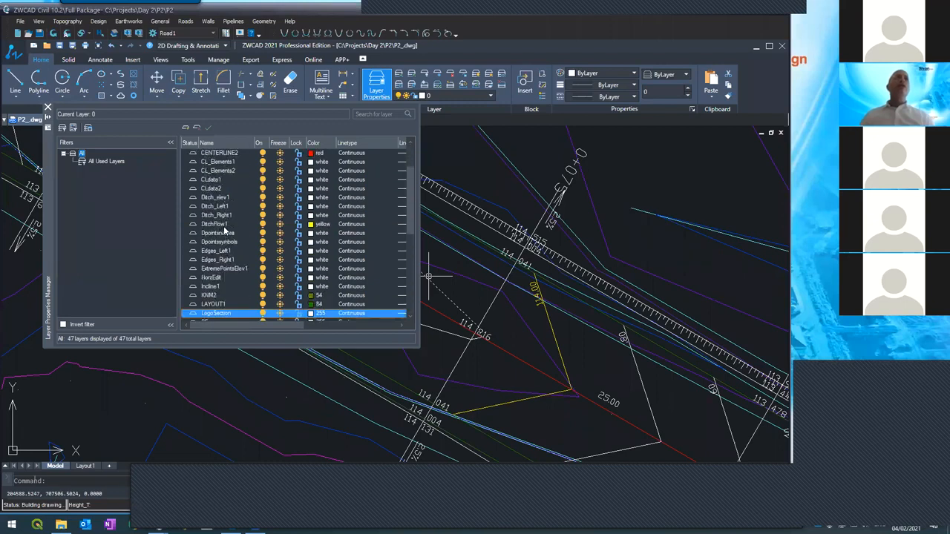
# - Change the colour of the road edge line's layer, LAYOUT1, to colour index 50, keeping the existing linetype settings
pyautogui.click(591, 346)
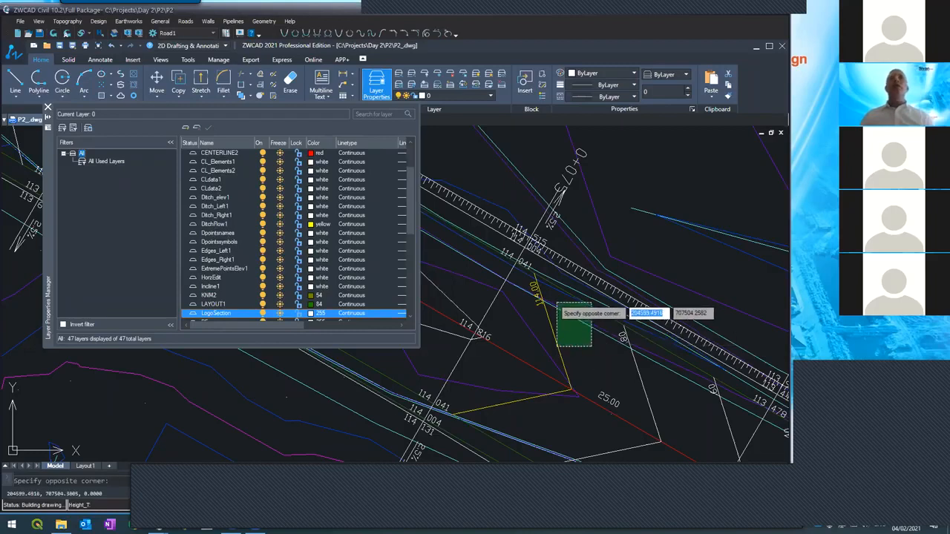
pyautogui.click(571, 308)
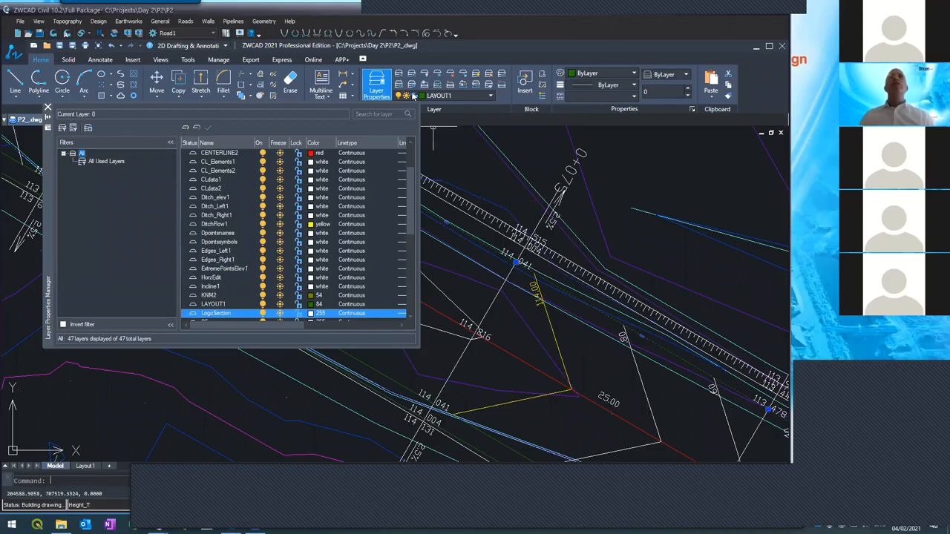
pyautogui.click(426, 96)
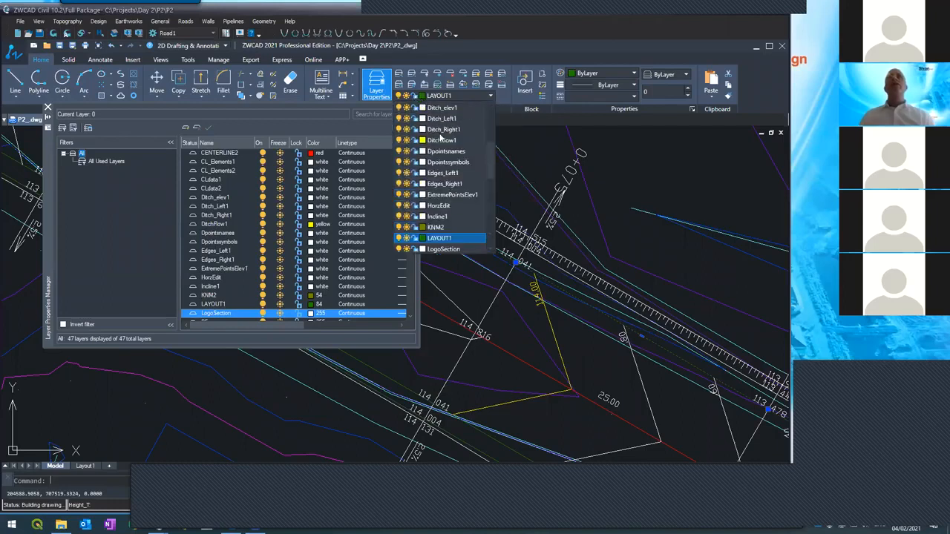
pyautogui.click(421, 238)
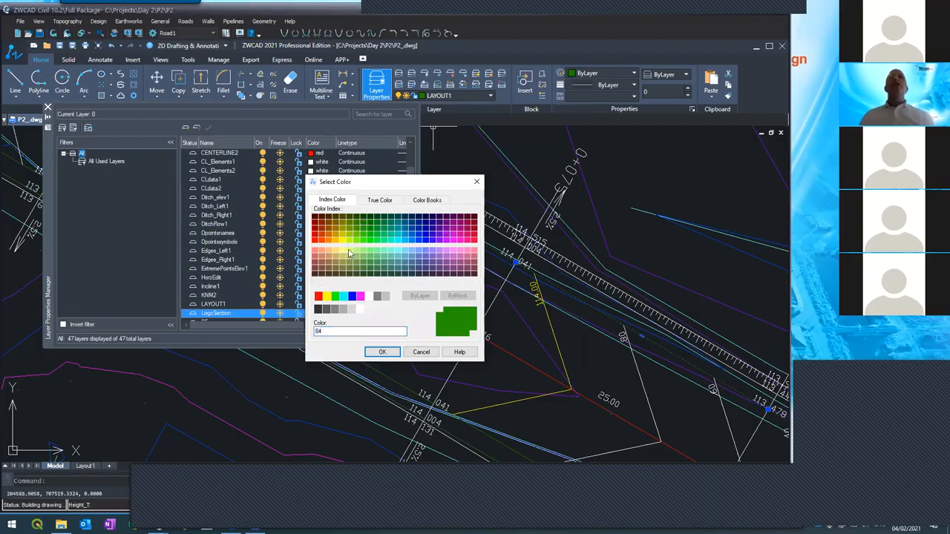
pyautogui.click(343, 242)
pyautogui.click(387, 350)
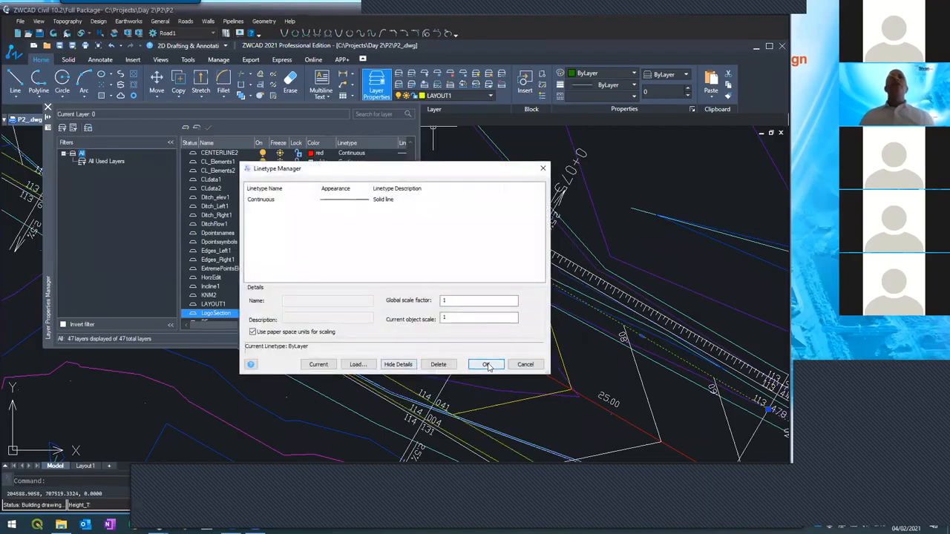
pyautogui.click(486, 364)
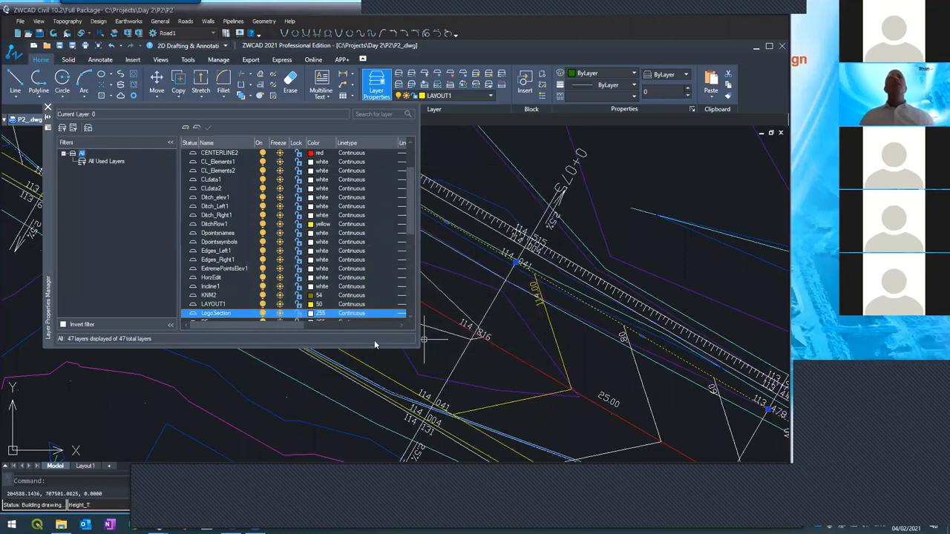
pyautogui.press('Escape')
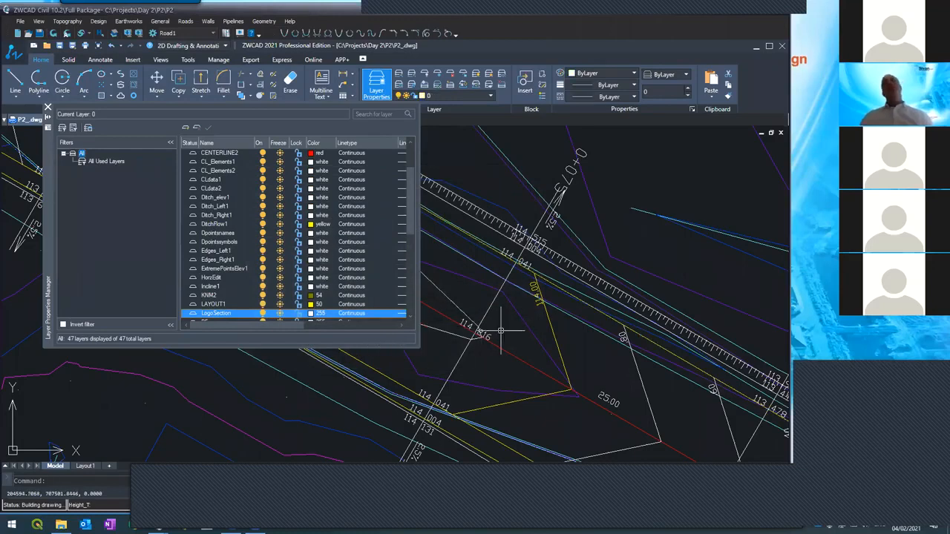
# - Examine the recoloured road edges near section 0+075 against the road contours, terrain breaklines and terrain contours
pyautogui.scroll(-5, 500, 330)
pyautogui.scroll(5, 472, 316)
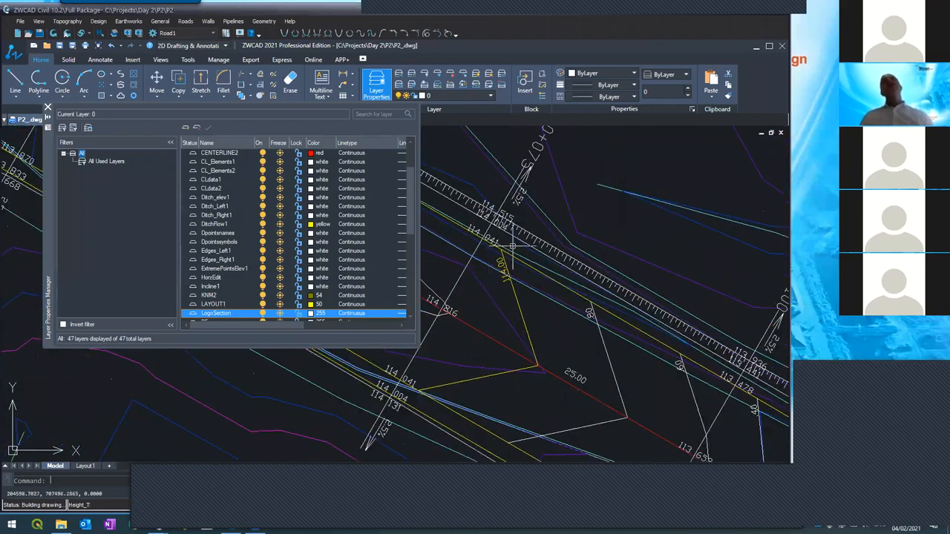
pyautogui.scroll(2, 512, 245)
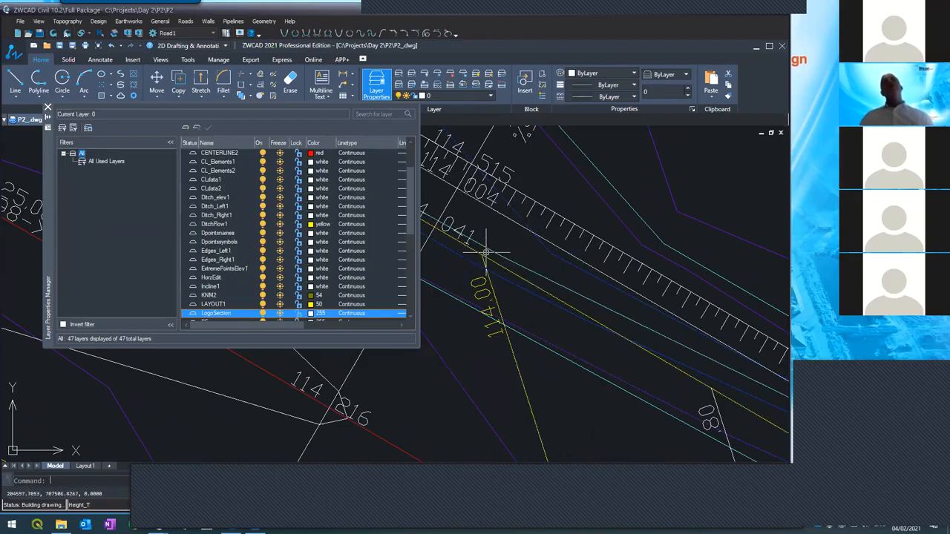
pyautogui.scroll(-4, 522, 232)
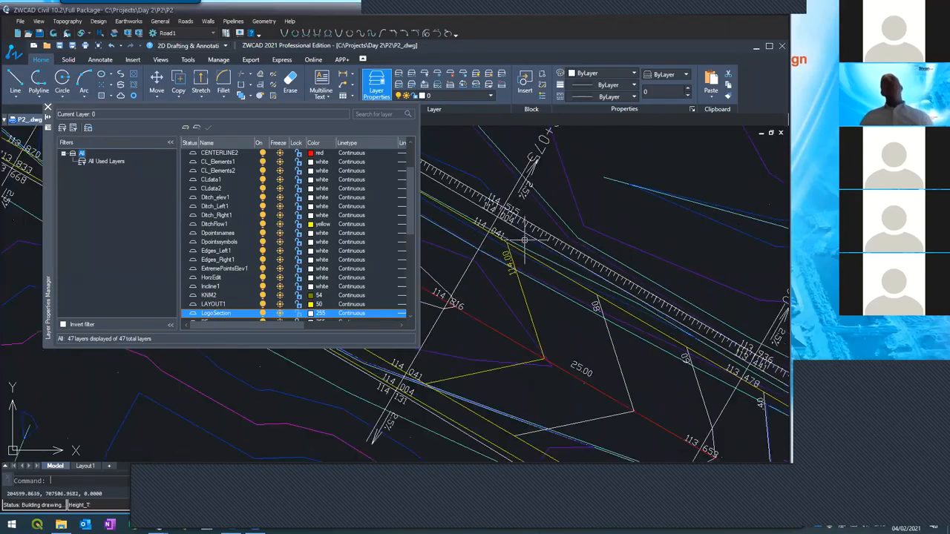
pyautogui.scroll(4, 525, 239)
pyautogui.click(523, 250)
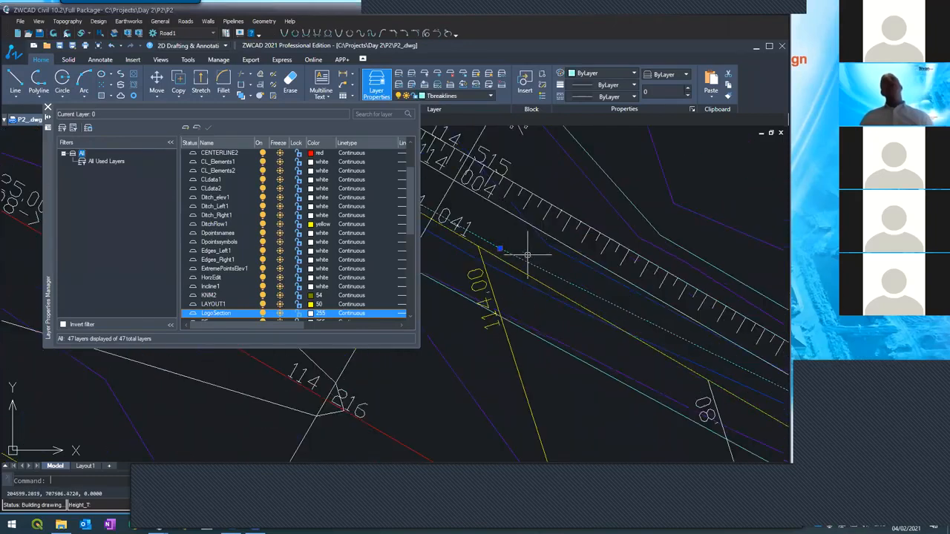
pyautogui.scroll(-3, 562, 231)
pyautogui.press('Escape')
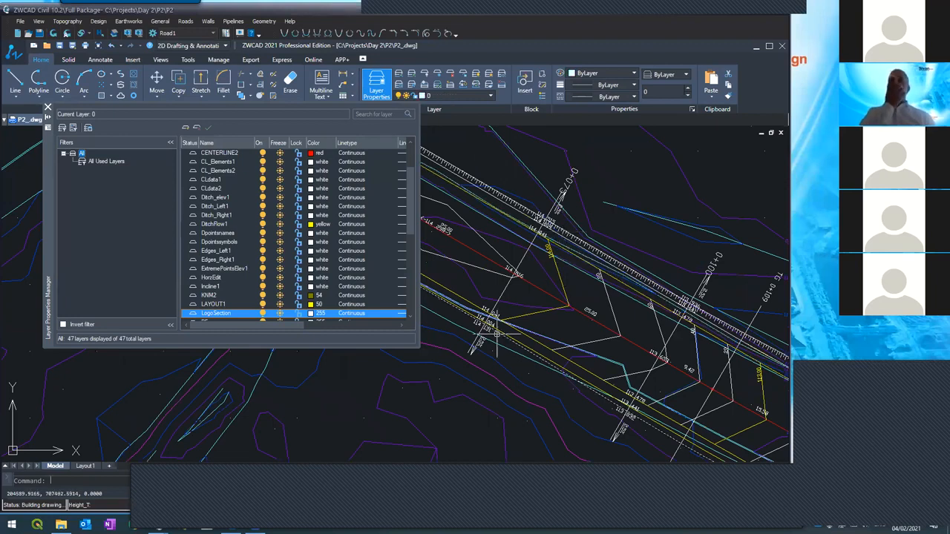
pyautogui.scroll(2, 490, 309)
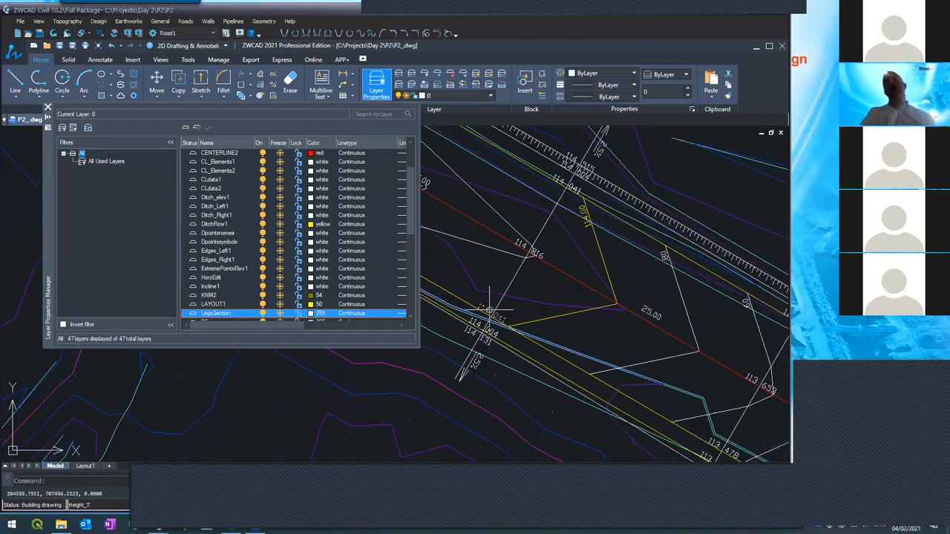
pyautogui.scroll(2, 489, 308)
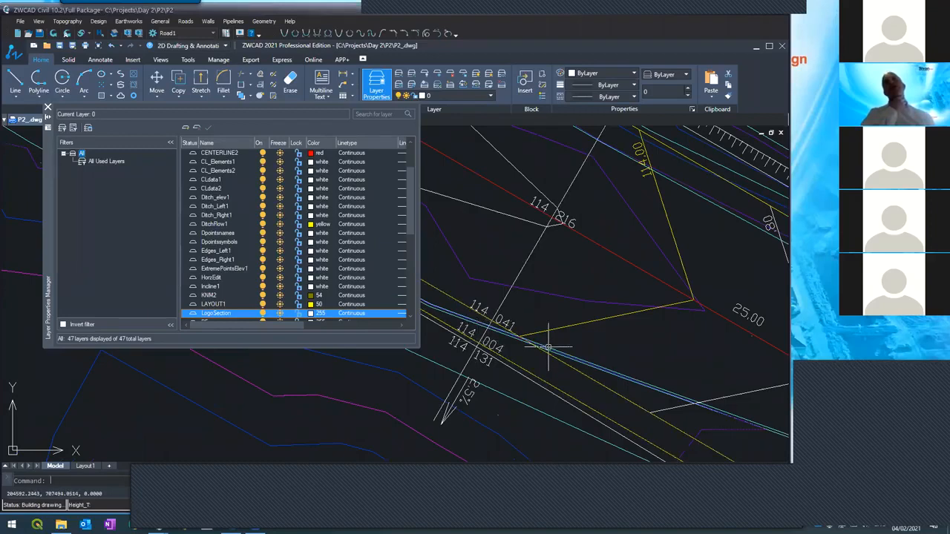
pyautogui.scroll(-3, 573, 369)
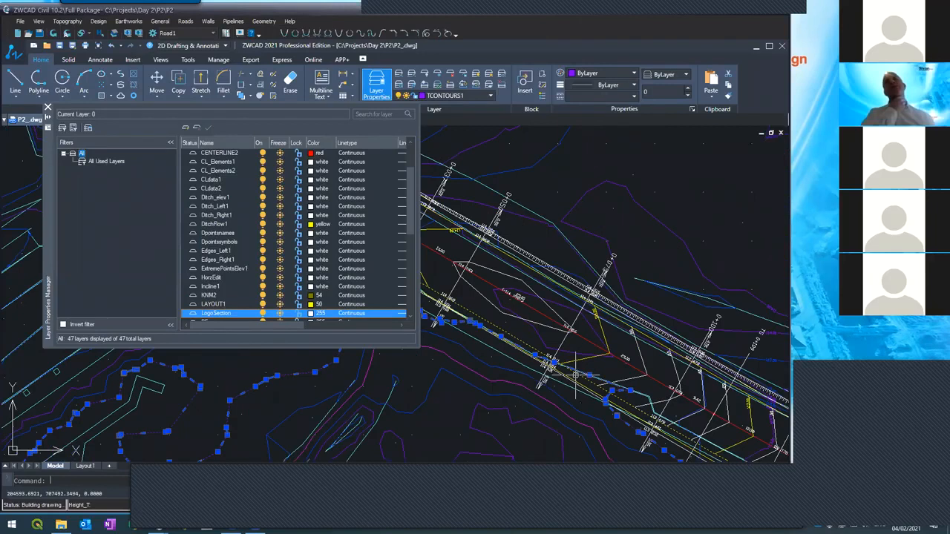
pyautogui.scroll(3, 575, 374)
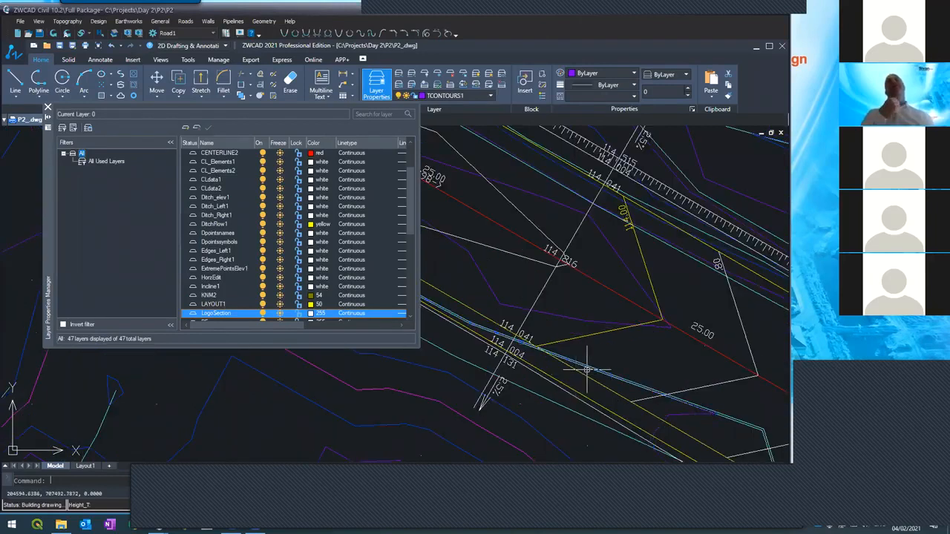
pyautogui.scroll(-3, 583, 273)
# - Examine the road layout along its whole length, from the start past sections 0+050 and 0+225 to the far end
pyautogui.scroll(-2, 585, 272)
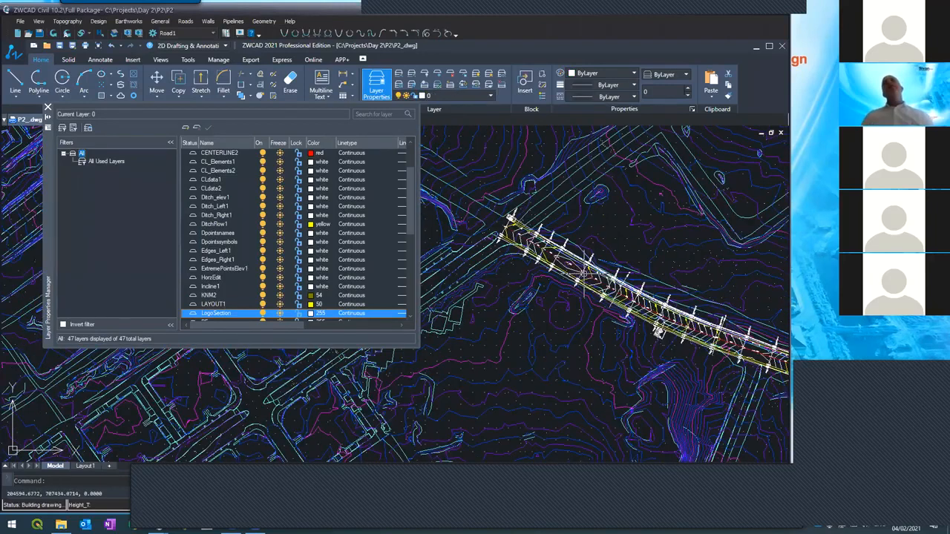
pyautogui.scroll(4, 504, 229)
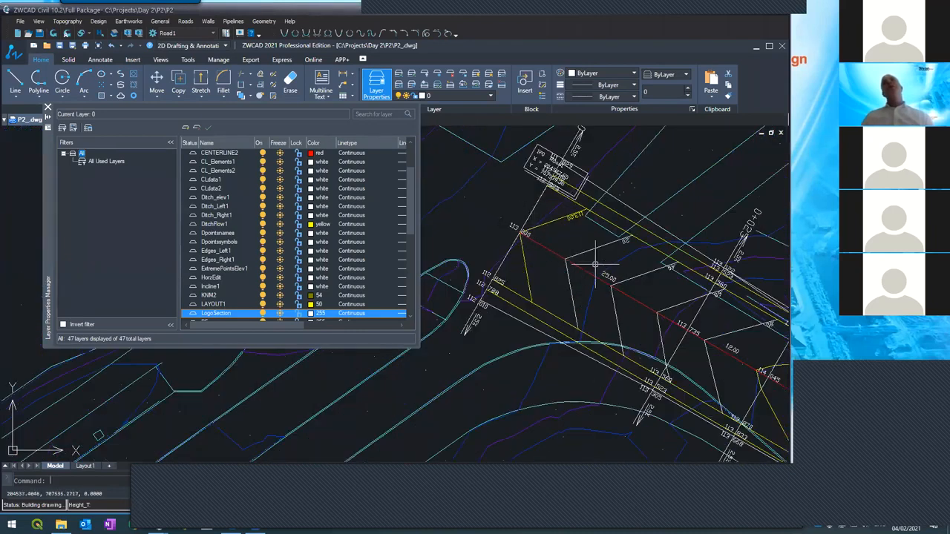
pyautogui.scroll(-3, 586, 261)
pyautogui.scroll(3, 688, 316)
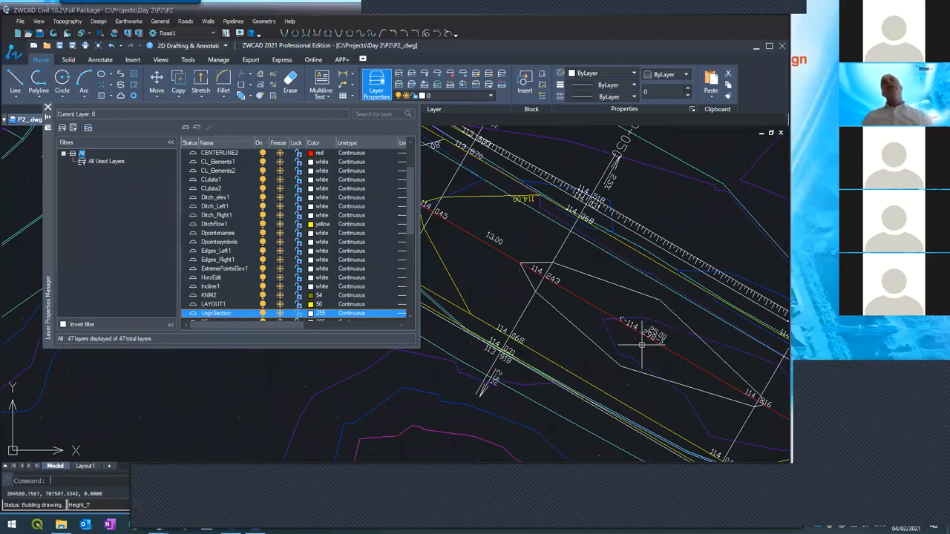
pyautogui.scroll(-4, 575, 263)
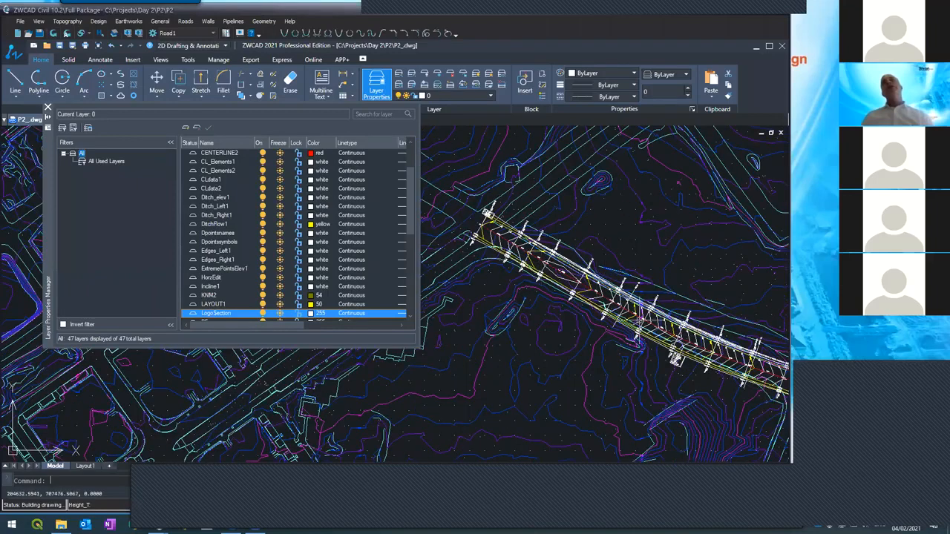
pyautogui.scroll(-3, 675, 358)
pyautogui.scroll(3, 772, 304)
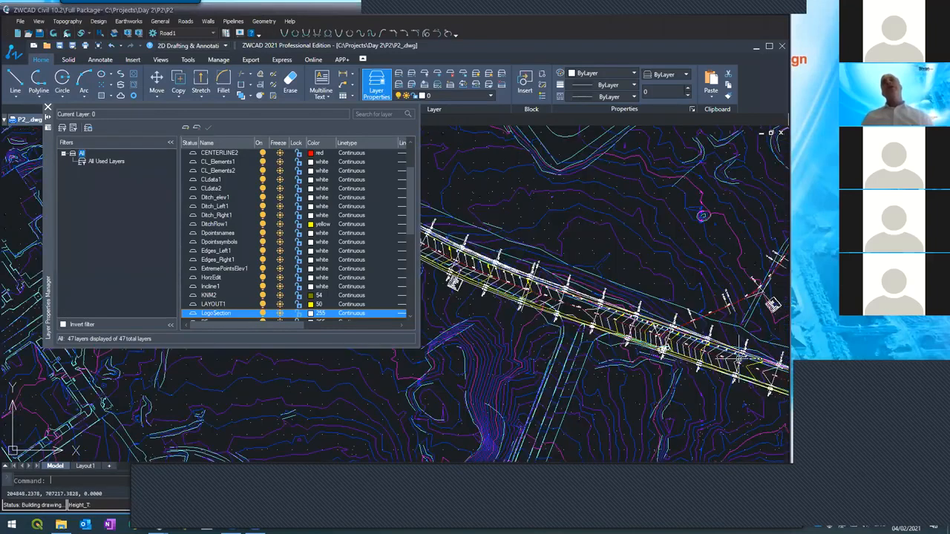
pyautogui.scroll(3, 587, 324)
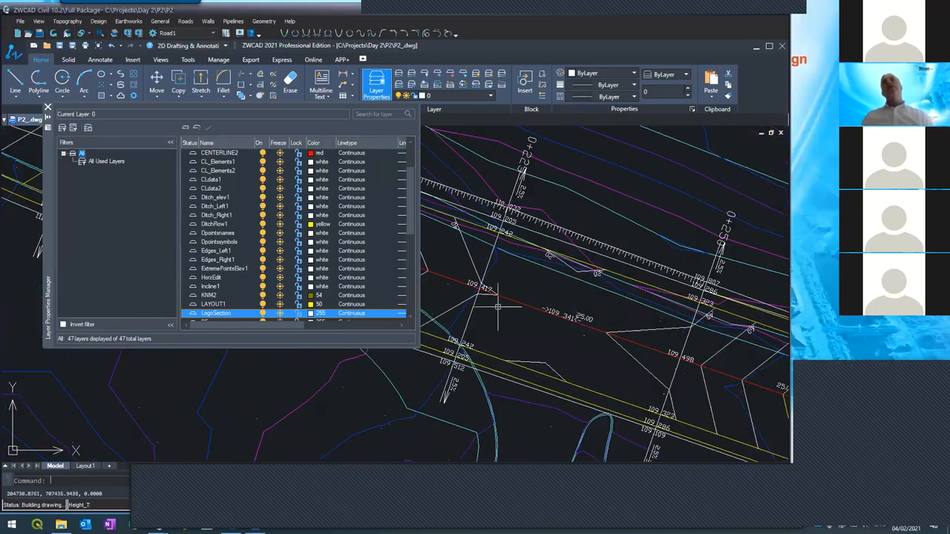
pyautogui.scroll(-3, 546, 314)
pyautogui.scroll(-2, 547, 316)
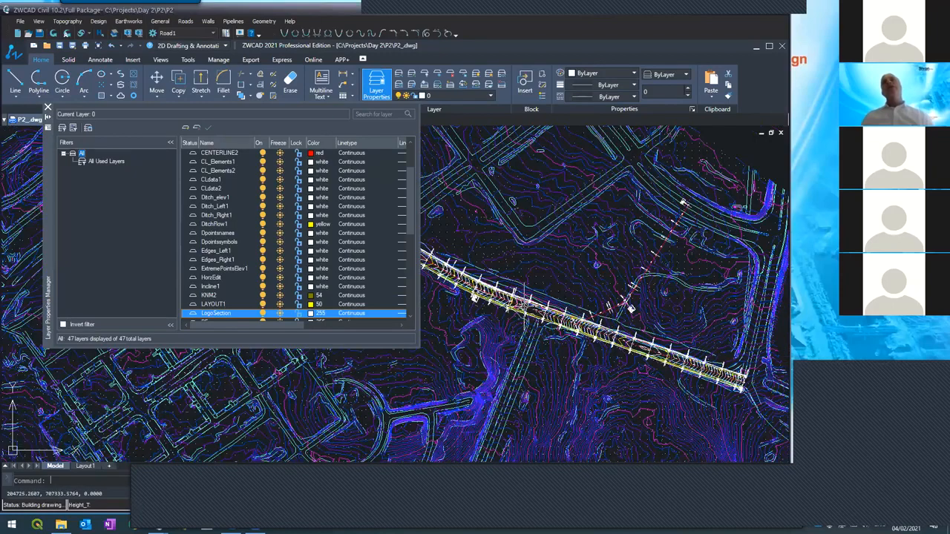
pyautogui.scroll(3, 629, 307)
pyautogui.scroll(-3, 593, 315)
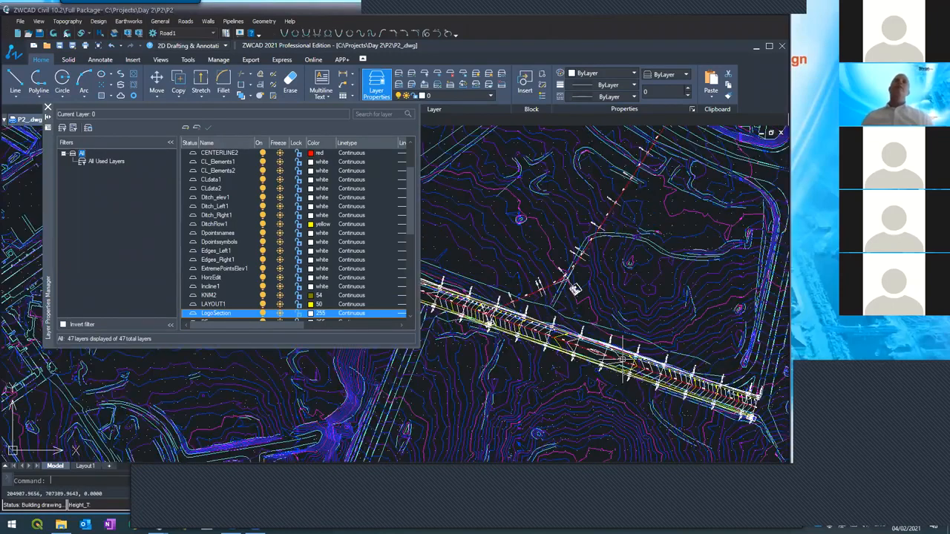
pyautogui.scroll(-4, 593, 342)
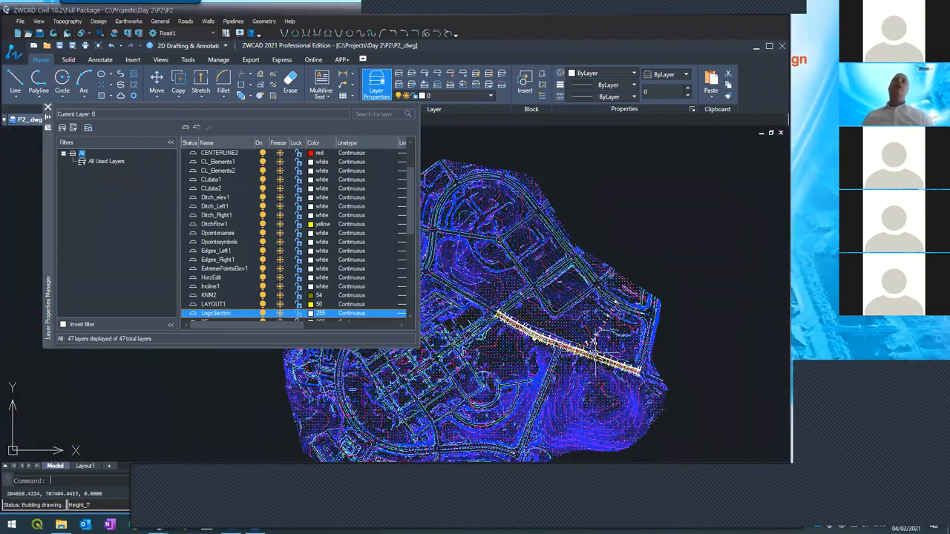
pyautogui.scroll(5, 515, 316)
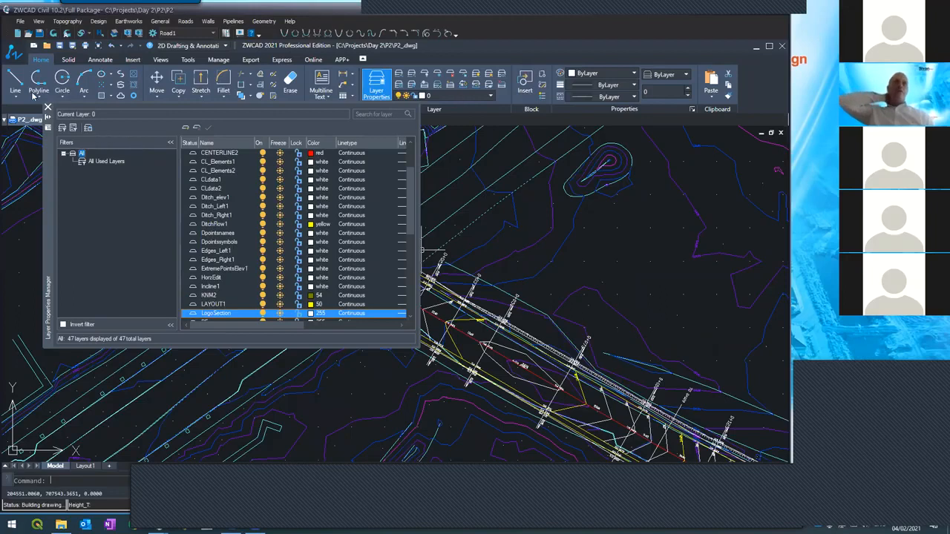
# - Close the layer properties and inspect the road layout and contours around sections 0+075 to 0+125
pyautogui.click(48, 106)
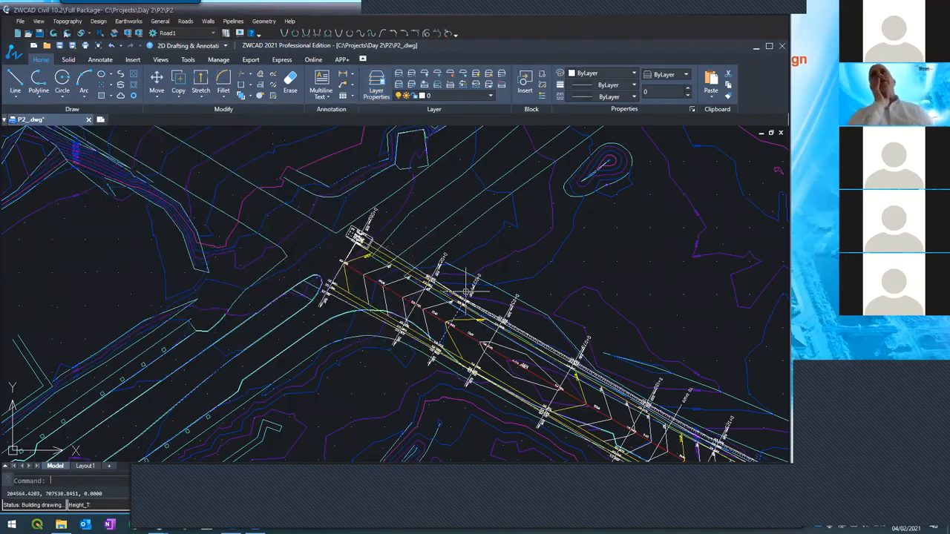
pyautogui.scroll(-5, 513, 305)
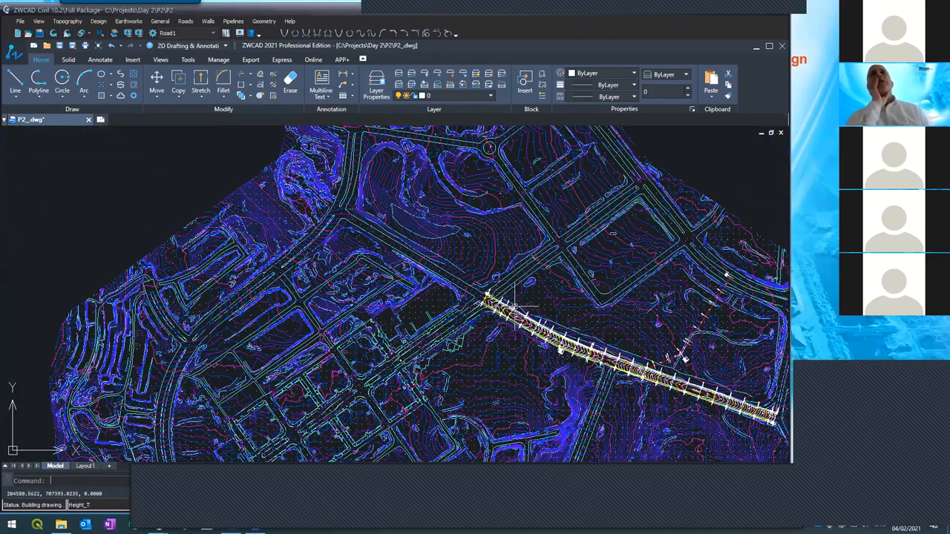
pyautogui.scroll(6, 538, 305)
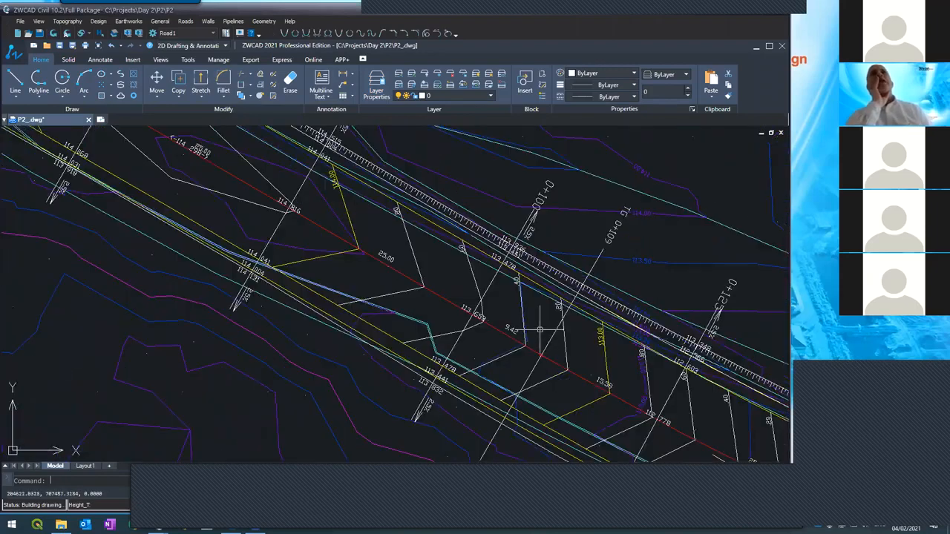
# - Examine the road layout and contours from section 0+037 through 0+100 and 0+125 to 0+200
pyautogui.scroll(-3, 539, 329)
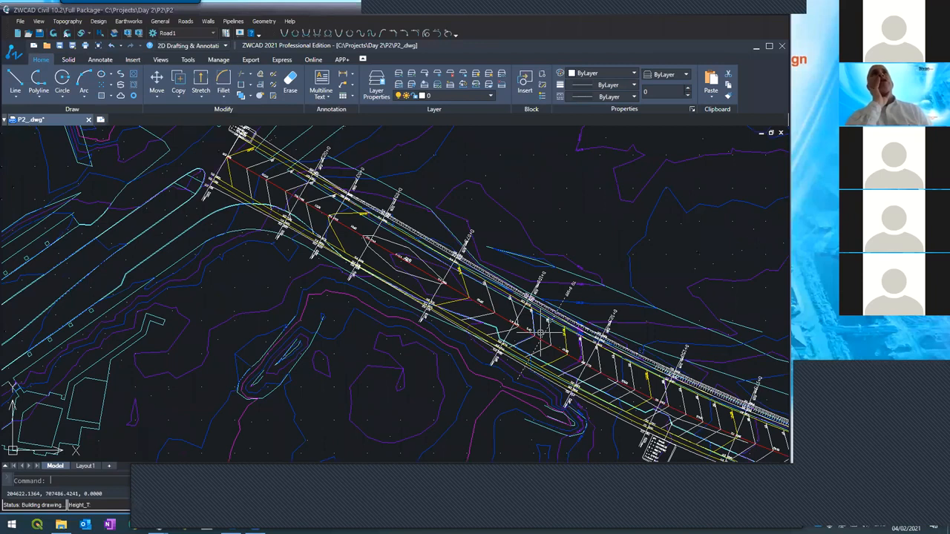
pyautogui.scroll(4, 355, 168)
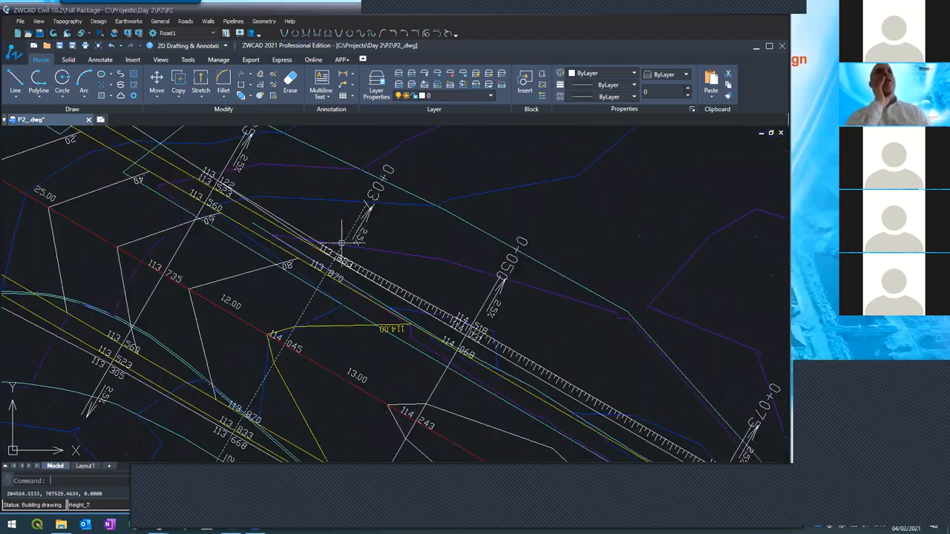
pyautogui.scroll(-4, 291, 184)
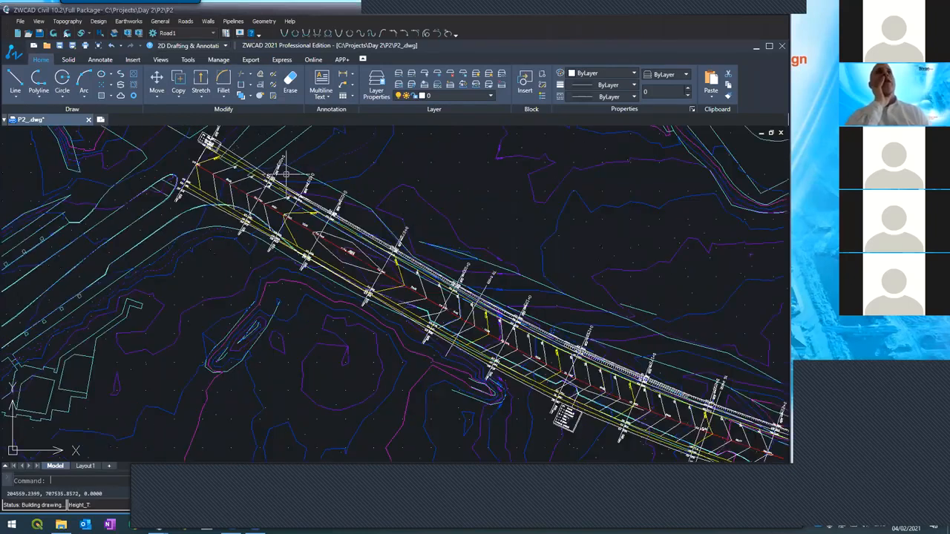
pyautogui.scroll(3, 456, 386)
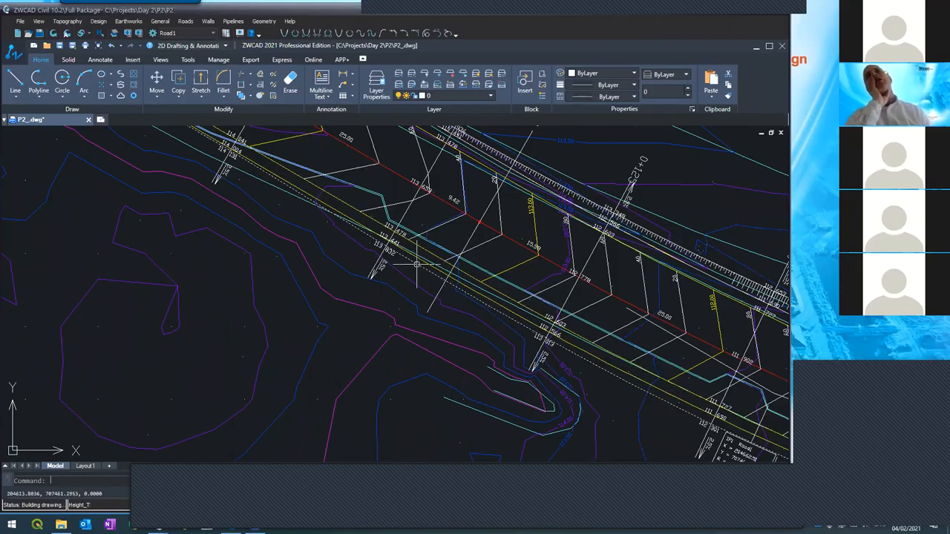
pyautogui.scroll(-3, 417, 263)
pyautogui.scroll(4, 517, 299)
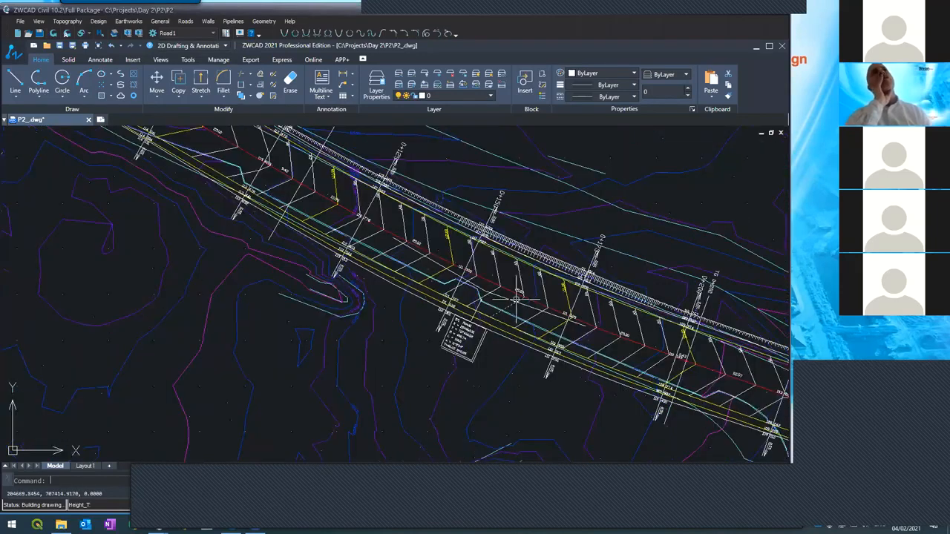
pyautogui.scroll(-2, 354, 289)
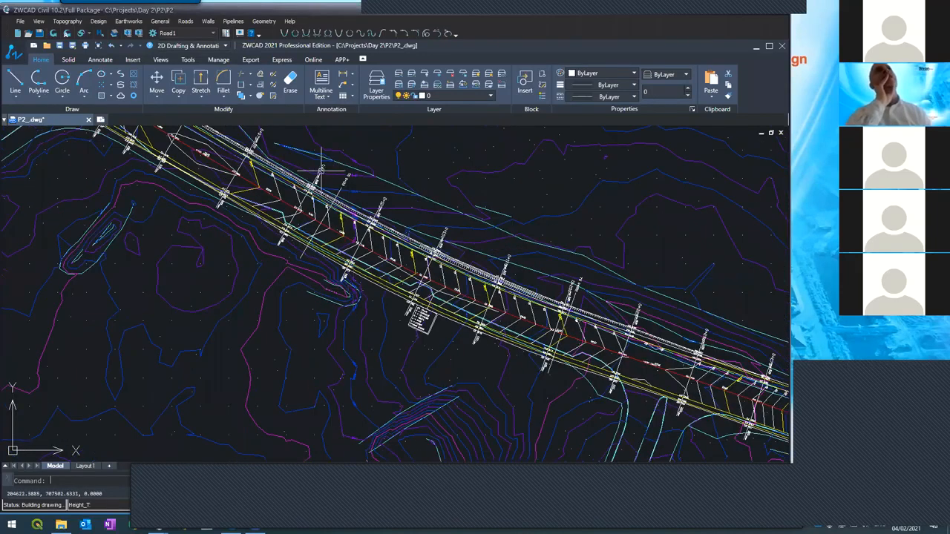
pyautogui.scroll(4, 348, 279)
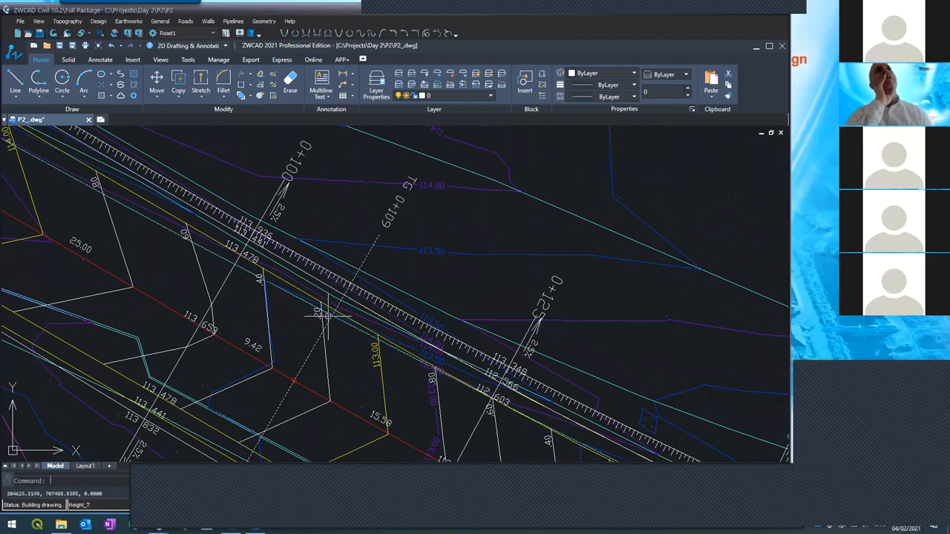
pyautogui.scroll(-4, 264, 204)
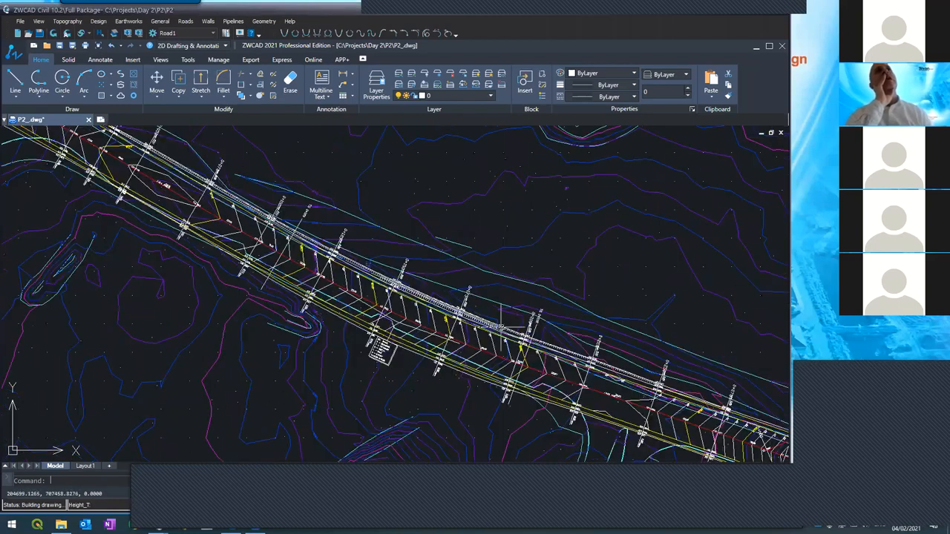
pyautogui.scroll(4, 530, 353)
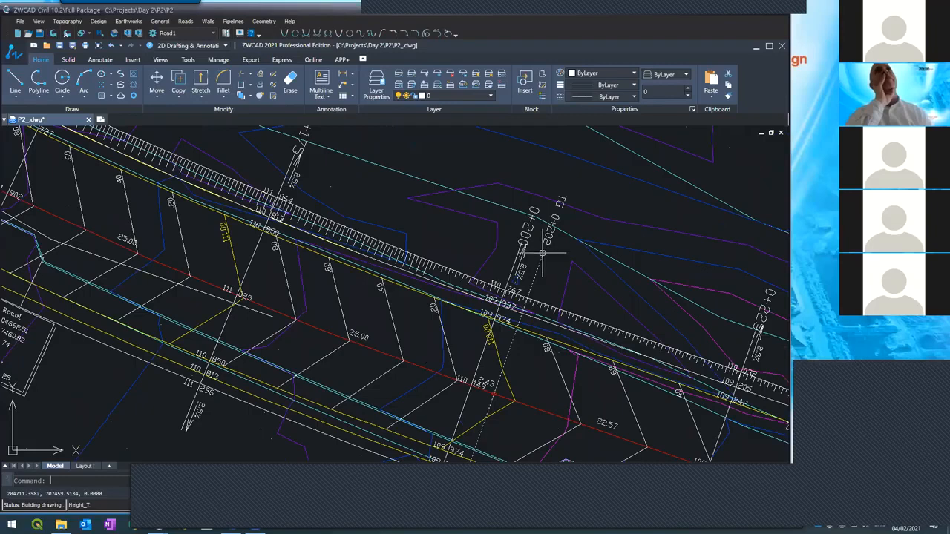
pyautogui.scroll(-4, 504, 250)
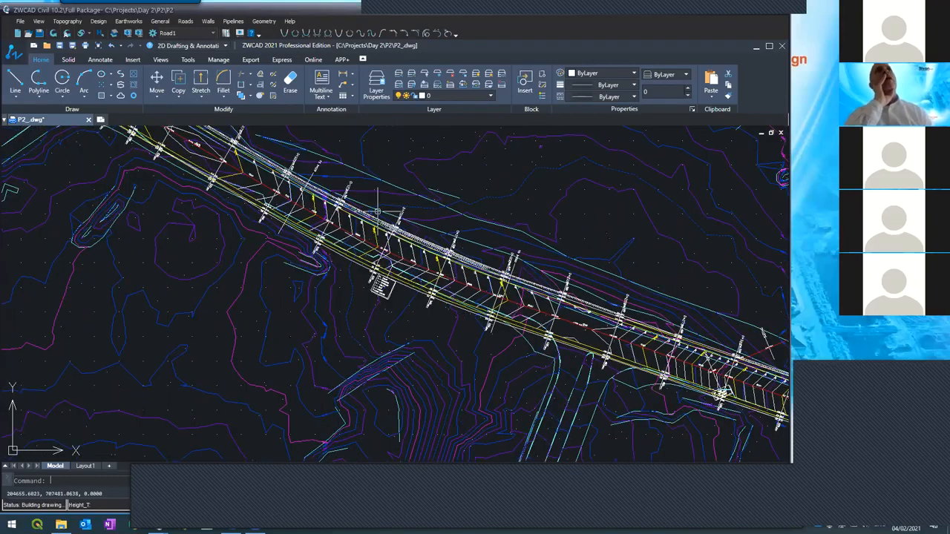
# - Examine the road edges and side slopes between sections 0+100 and 0+225 against the surrounding terrain
pyautogui.scroll(2, 295, 211)
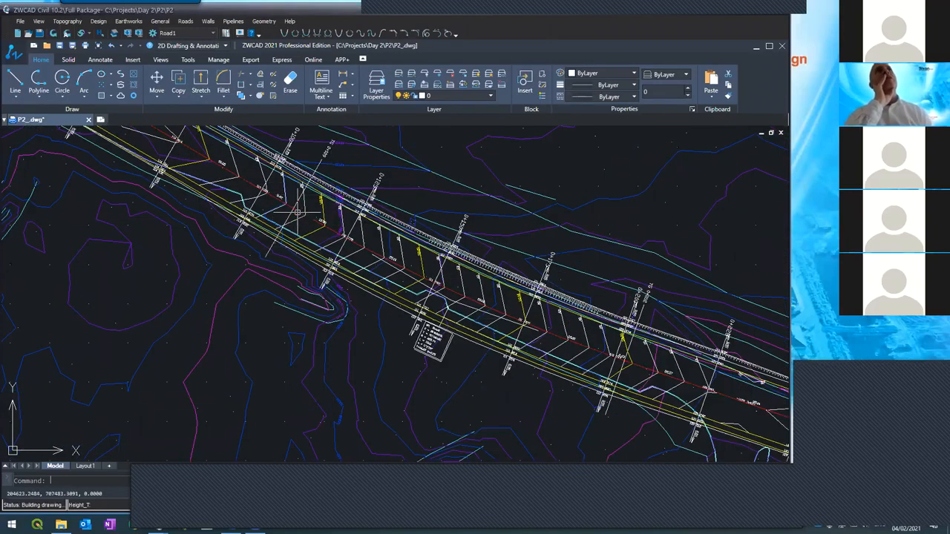
pyautogui.scroll(3, 287, 218)
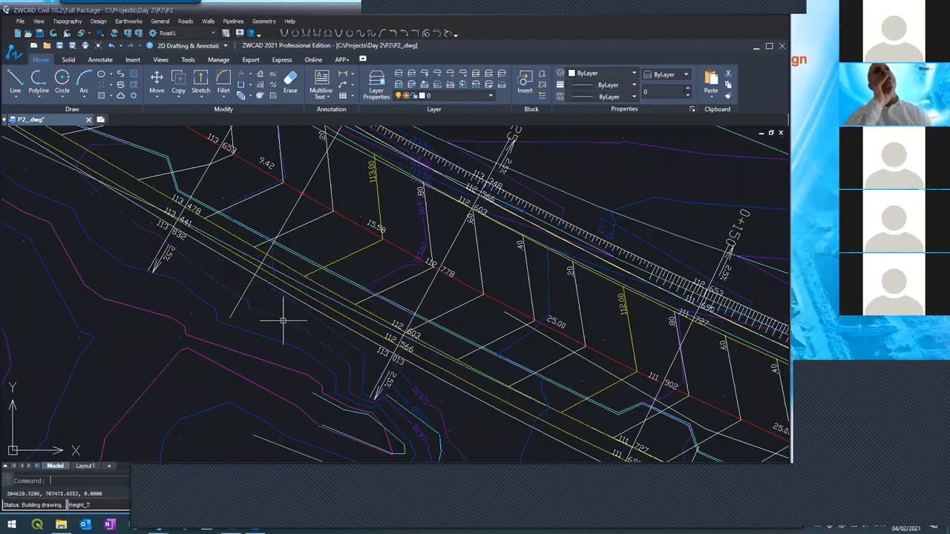
pyautogui.scroll(-2, 283, 320)
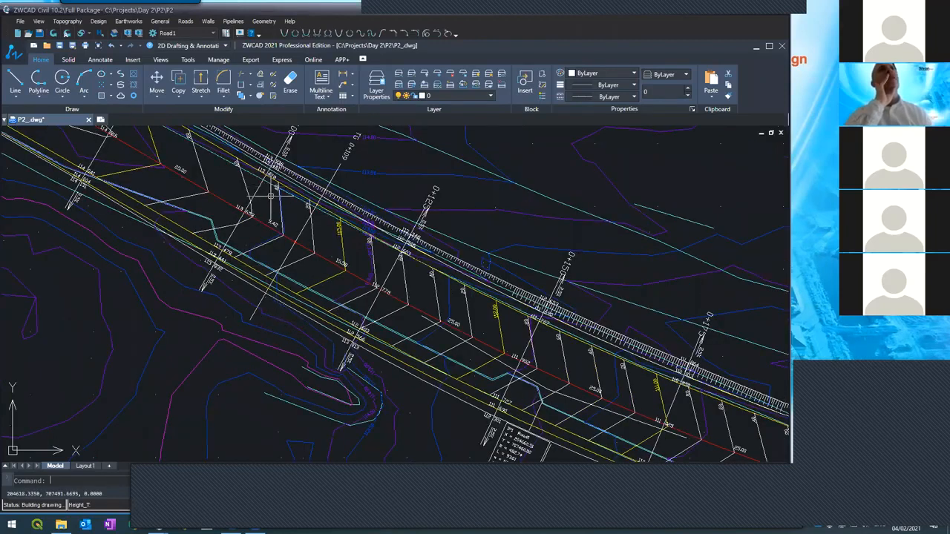
pyautogui.scroll(3, 270, 196)
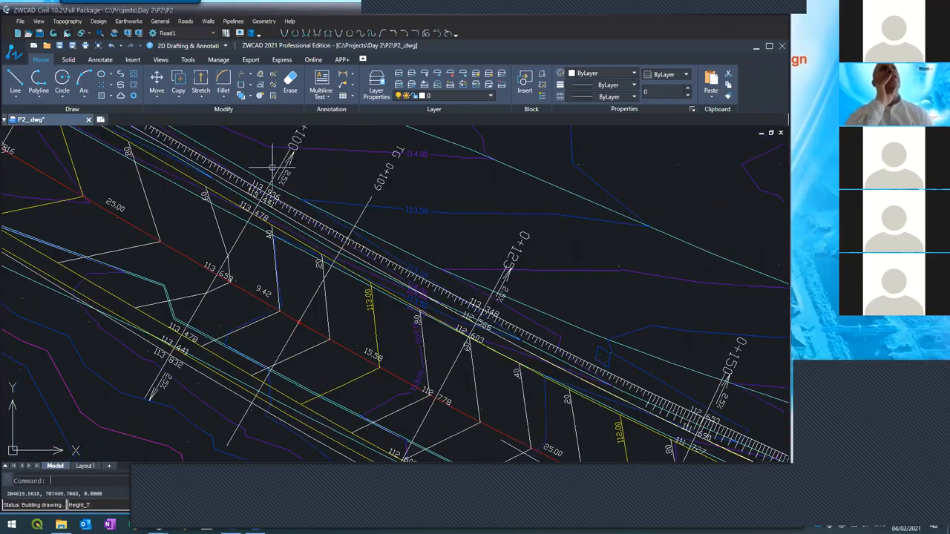
pyautogui.scroll(-3, 276, 156)
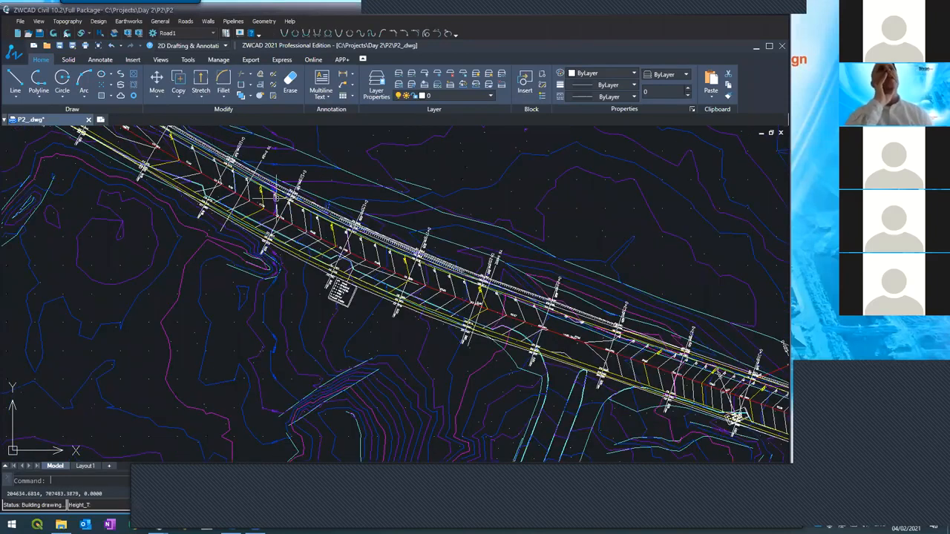
pyautogui.scroll(2, 464, 324)
pyautogui.scroll(2, 487, 262)
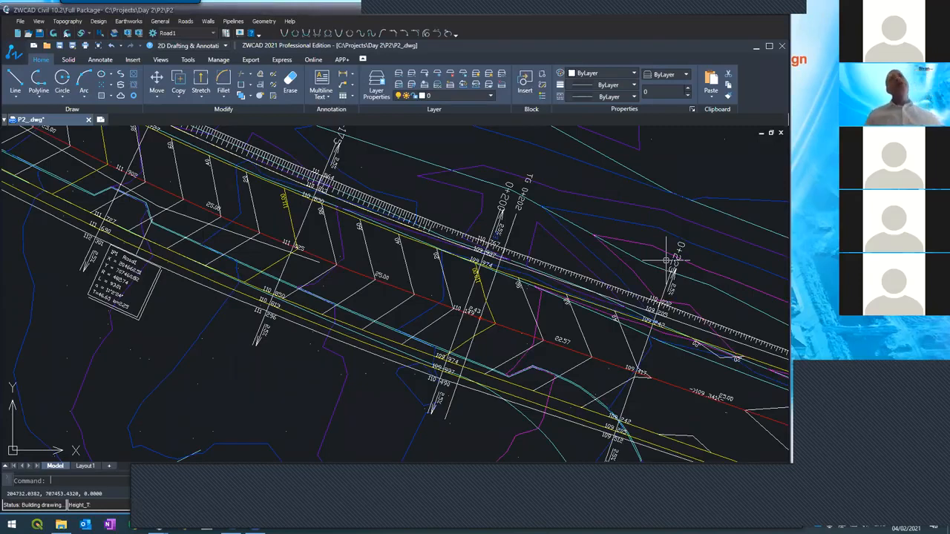
pyautogui.scroll(-5, 262, 262)
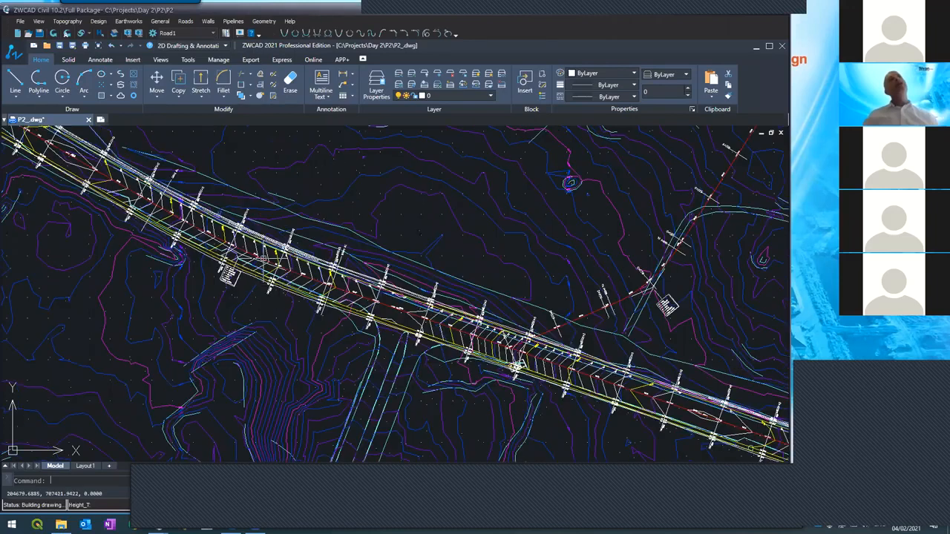
pyautogui.scroll(3, 226, 258)
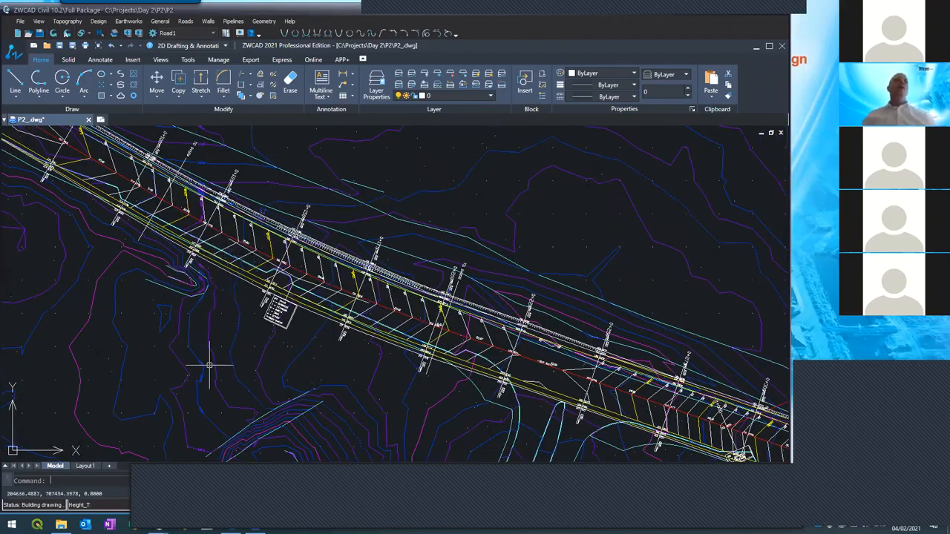
# - Switch to the Cross sections window and go to section 0+100
pyautogui.moveTo(157, 523)
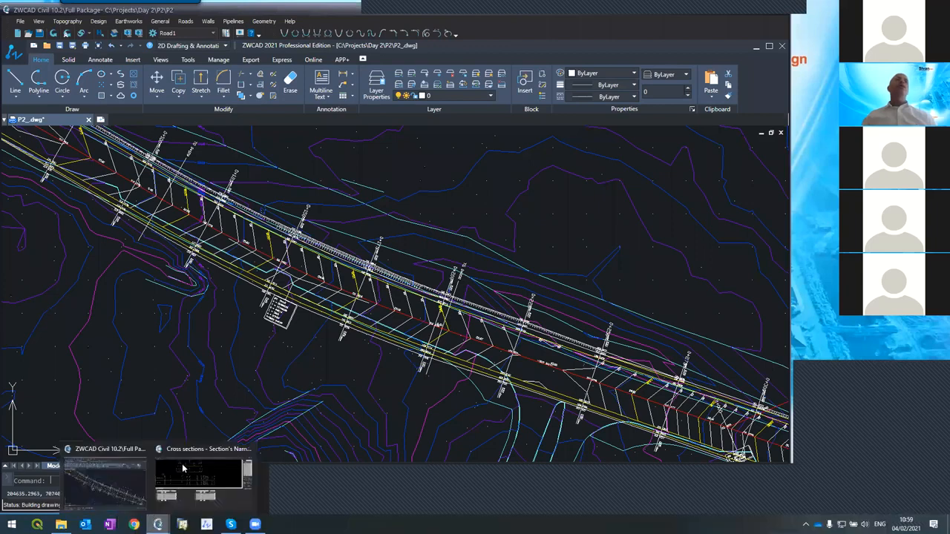
pyautogui.click(185, 469)
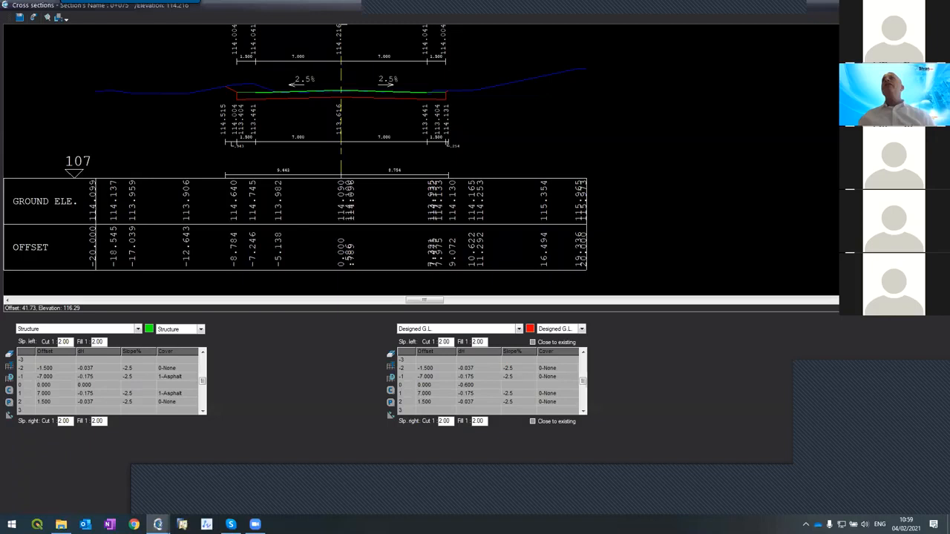
pyautogui.press('pagedown')
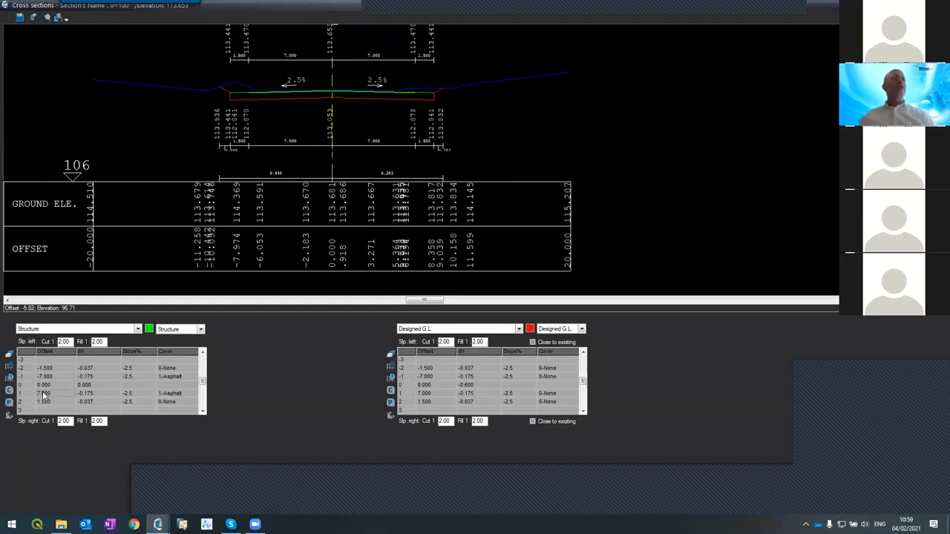
# - Set the Structure table's point 1 at section 0+100 to an 8.5 offset with a -2.5% slope
pyautogui.write('8.5')
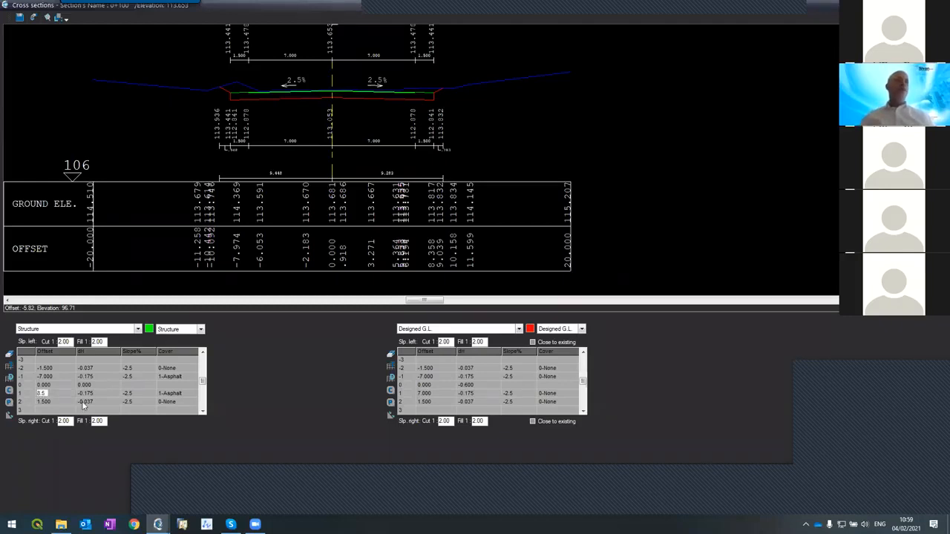
pyautogui.press('Return')
pyautogui.write('2.')
pyautogui.press('BackSpace')
pyautogui.press('BackSpace')
pyautogui.write('-2.5')
pyautogui.press('Return')
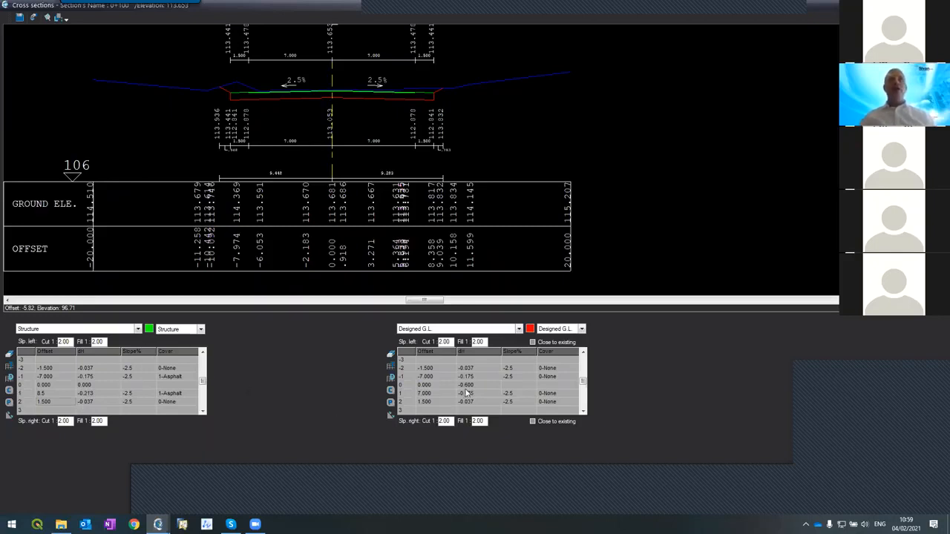
# - Set the Designed G.L. table's point 1 at section 0+100 to an 8.5 offset with a -2.5% slope
pyautogui.write('8.5')
pyautogui.press('Return')
pyautogui.write('-2.5')
pyautogui.press('Return')
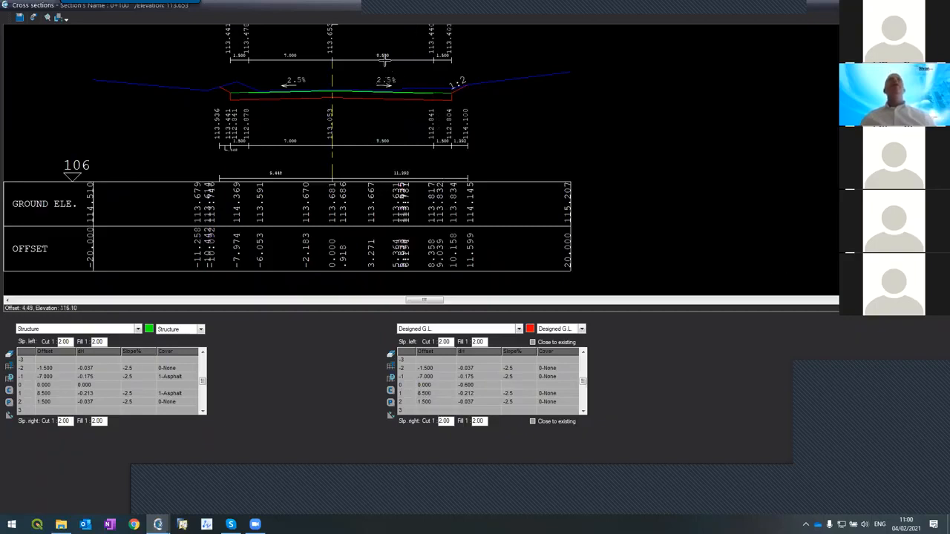
# - Check the widened side of section 0+100 and send the Structure table's point 1 row to sections 0+125 through 0+225
pyautogui.scroll(4, 384, 59)
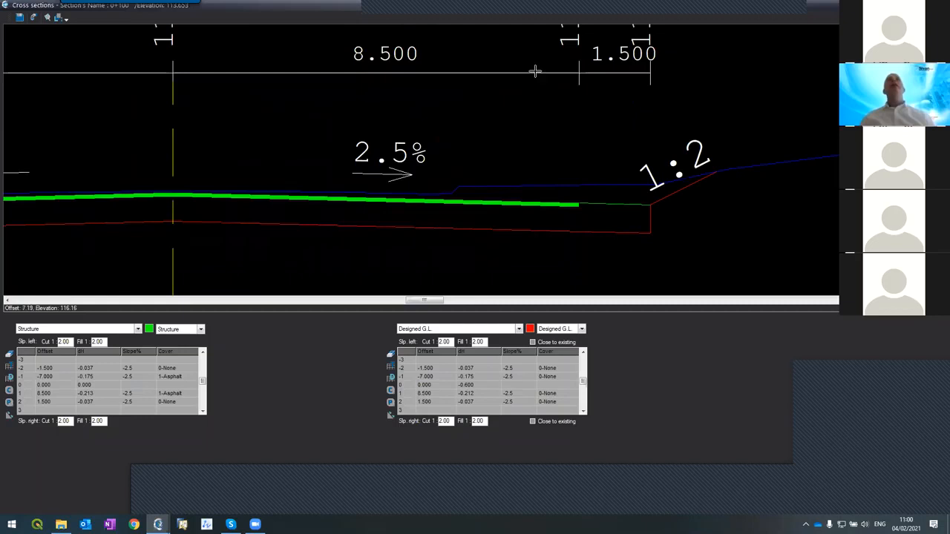
pyautogui.scroll(1, 569, 69)
pyautogui.scroll(-4, 567, 67)
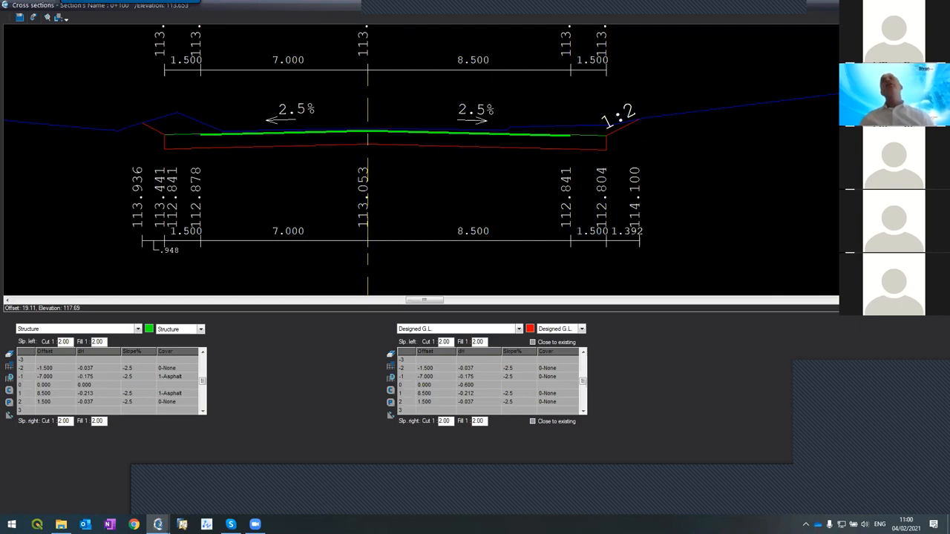
pyautogui.rightClick(25, 397)
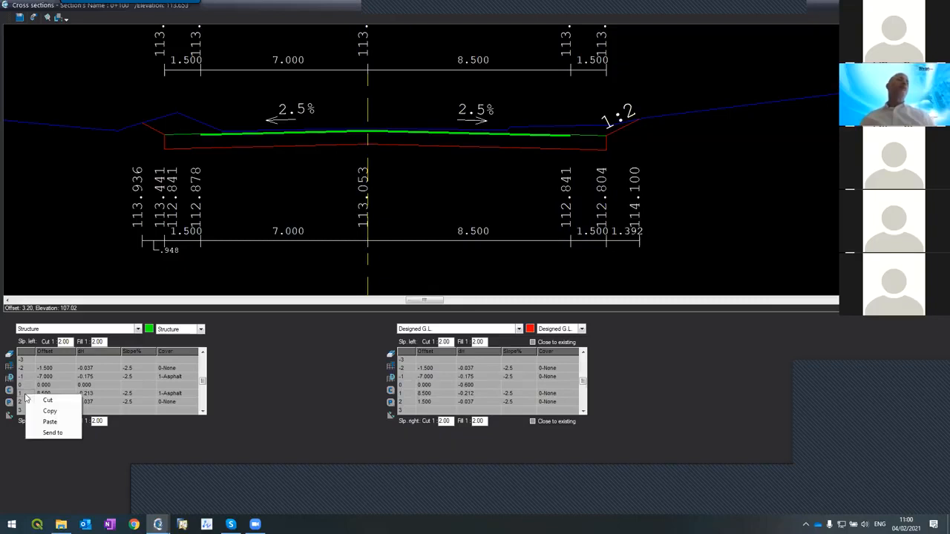
pyautogui.click(37, 434)
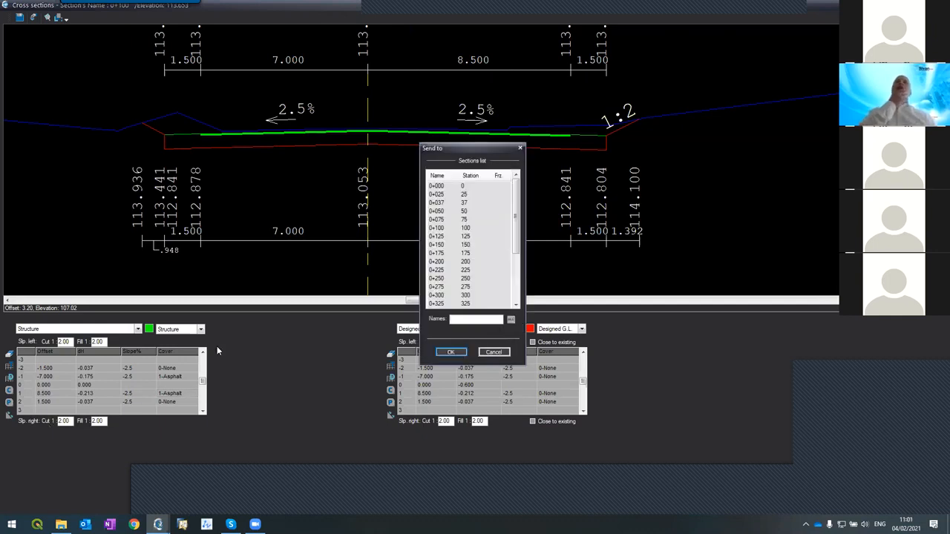
pyautogui.click(445, 236)
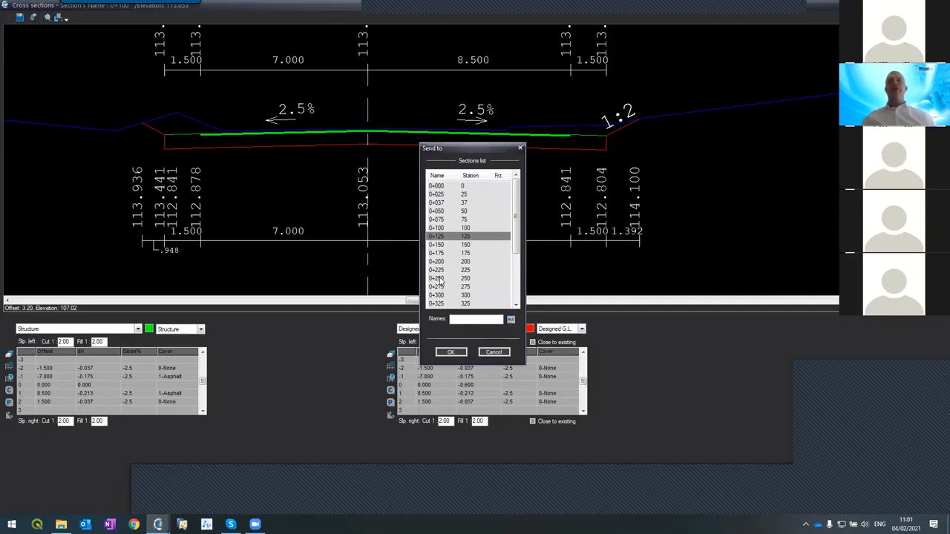
pyautogui.keyDown('shift'); pyautogui.click(443, 270); pyautogui.keyUp('shift')
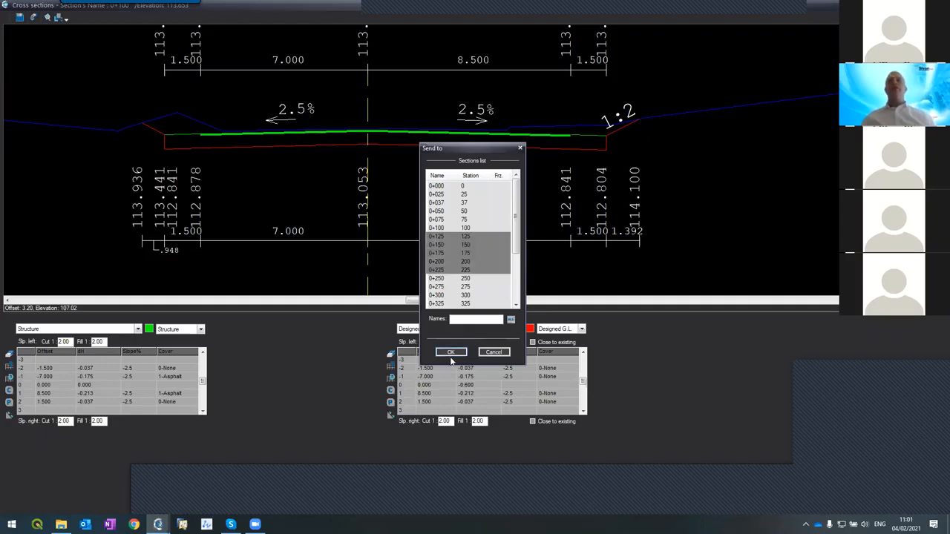
pyautogui.click(451, 352)
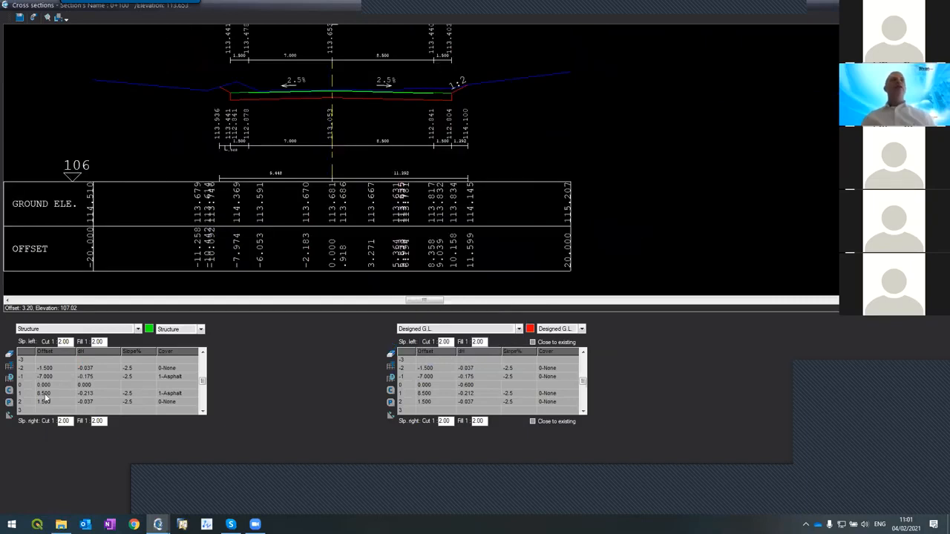
# - Send the Designed G.L. table's point 1 row to sections 0+125 through 0+225
pyautogui.rightClick(405, 395)
pyautogui.click(412, 429)
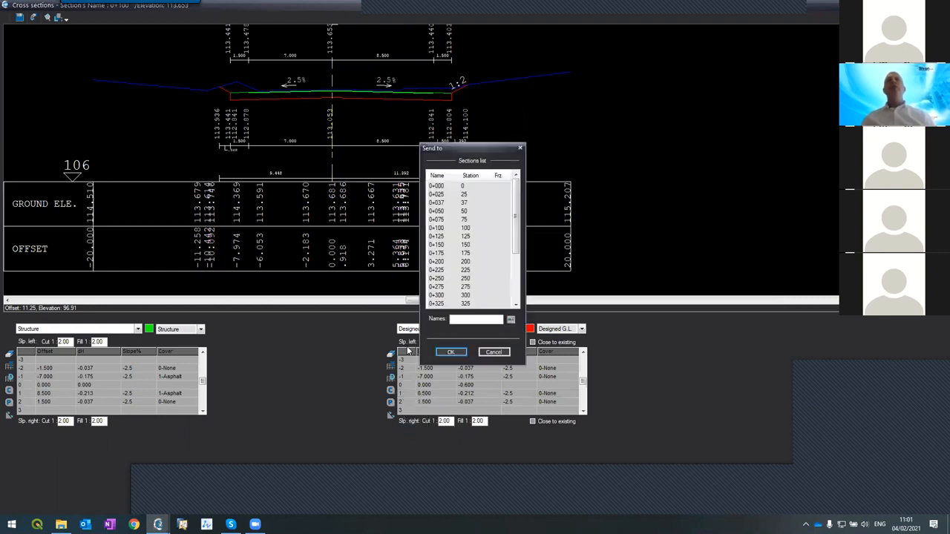
pyautogui.click(450, 236)
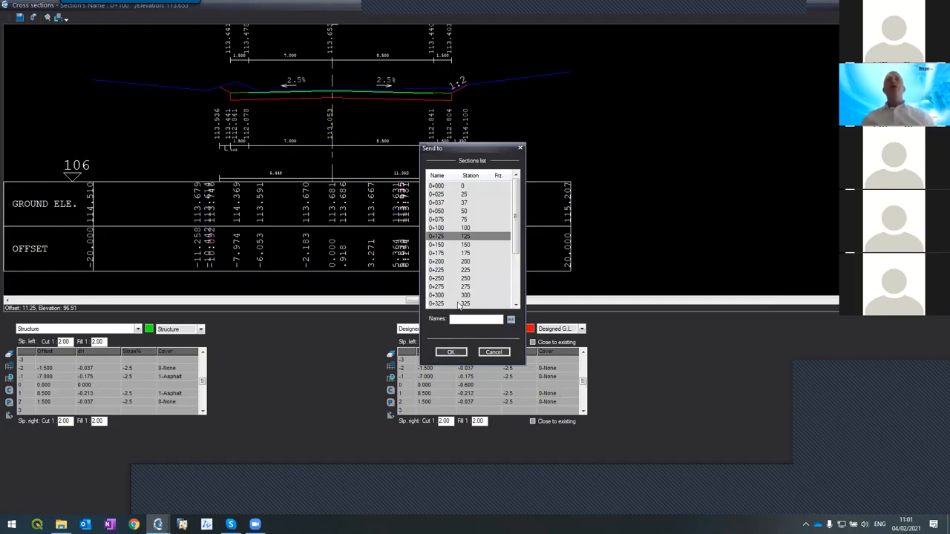
pyautogui.keyDown('shift'); pyautogui.click(443, 271); pyautogui.keyUp('shift')
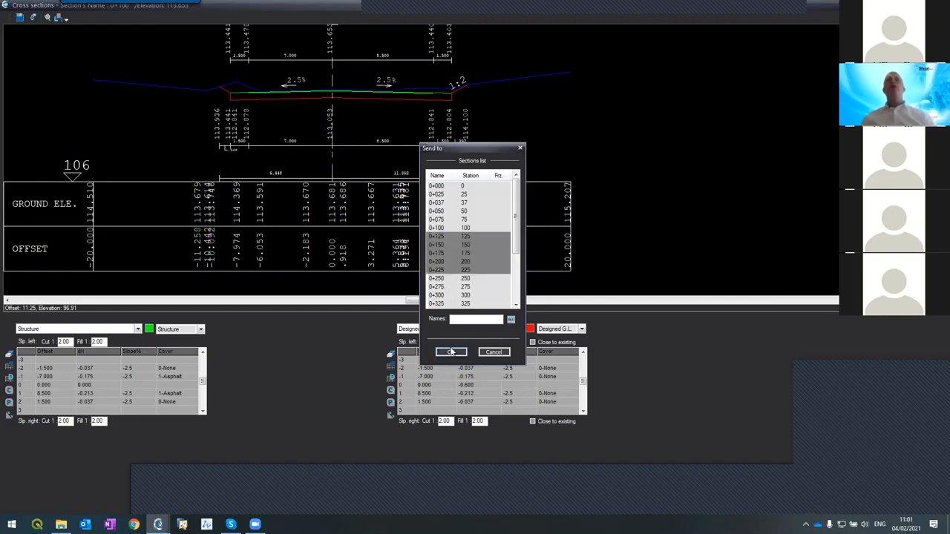
pyautogui.click(451, 352)
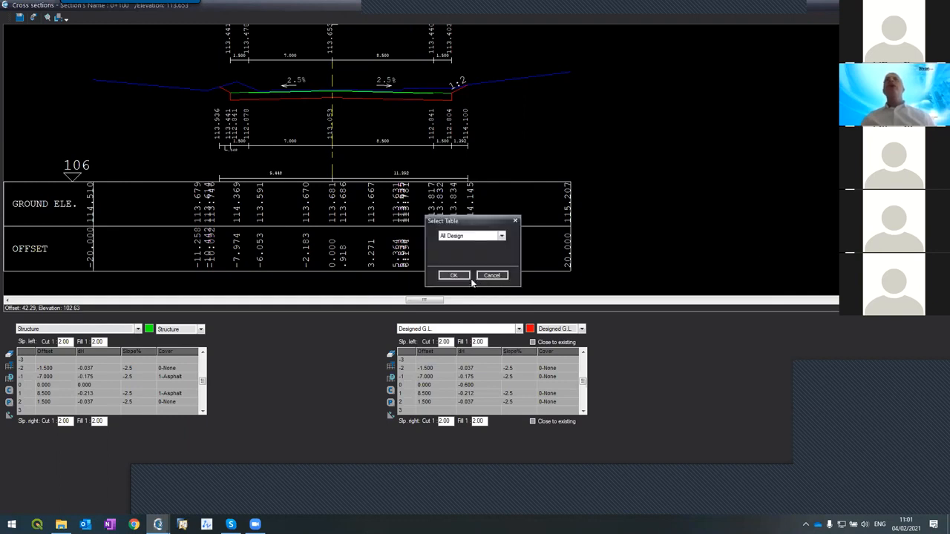
# - Apply the operation to the All Design tables and review the cross sections from 0+037 through 0+250
pyautogui.click(454, 276)
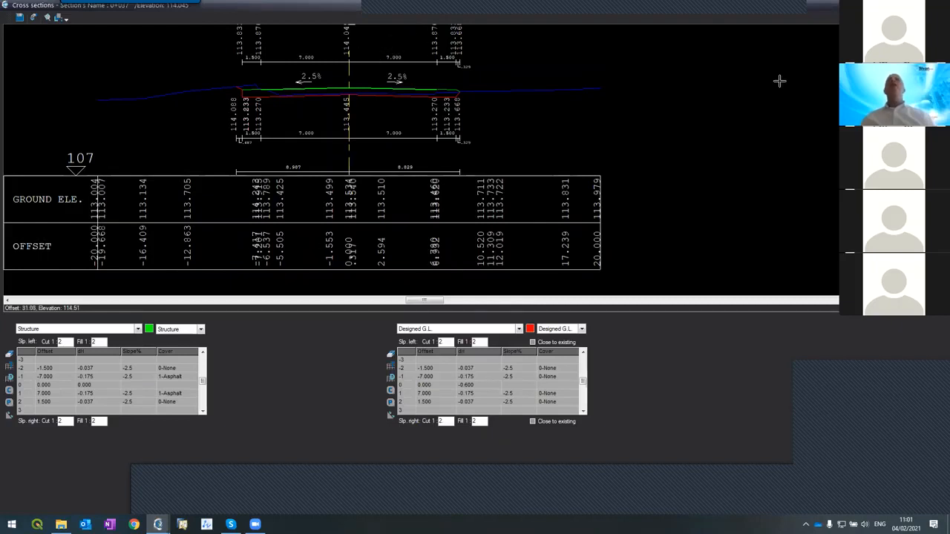
pyautogui.press('pagedown')
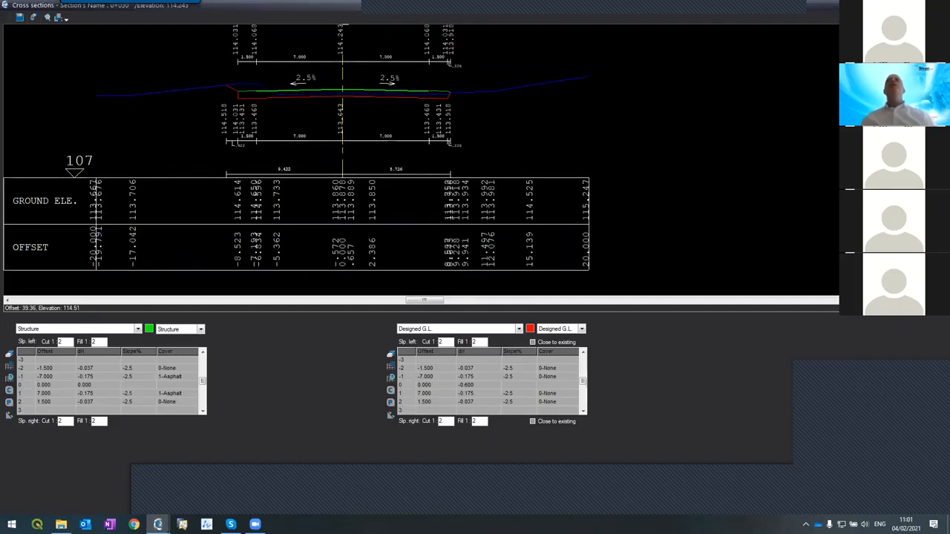
pyautogui.press('pagedown')
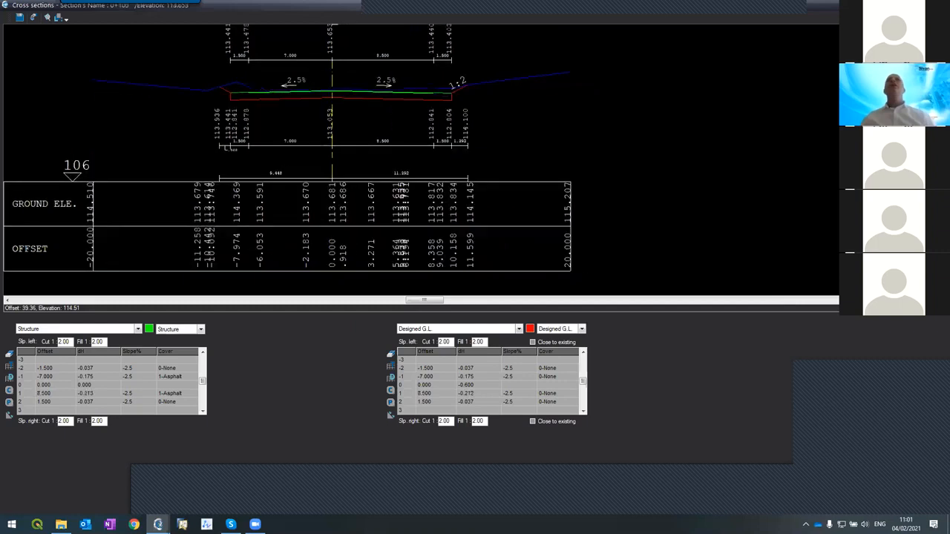
pyautogui.press('pagedown')
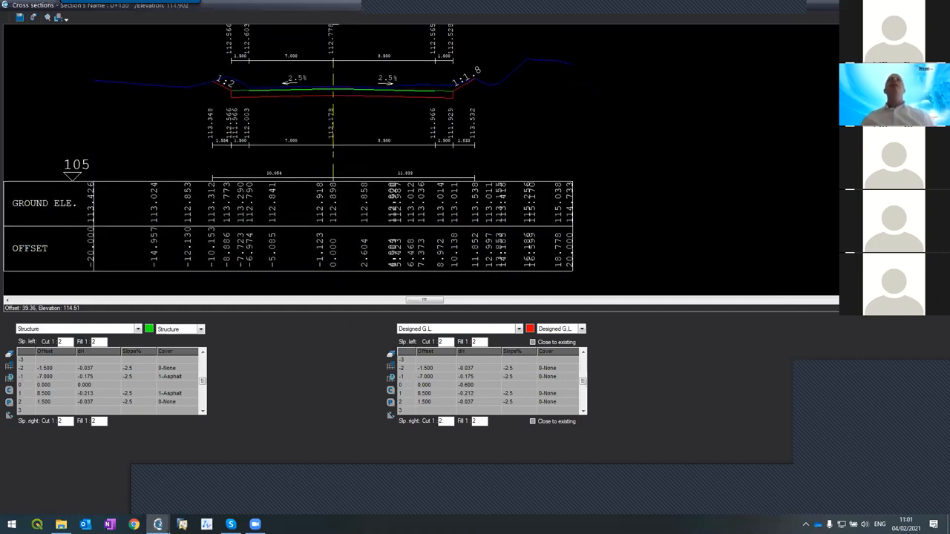
pyautogui.press('pagedown')
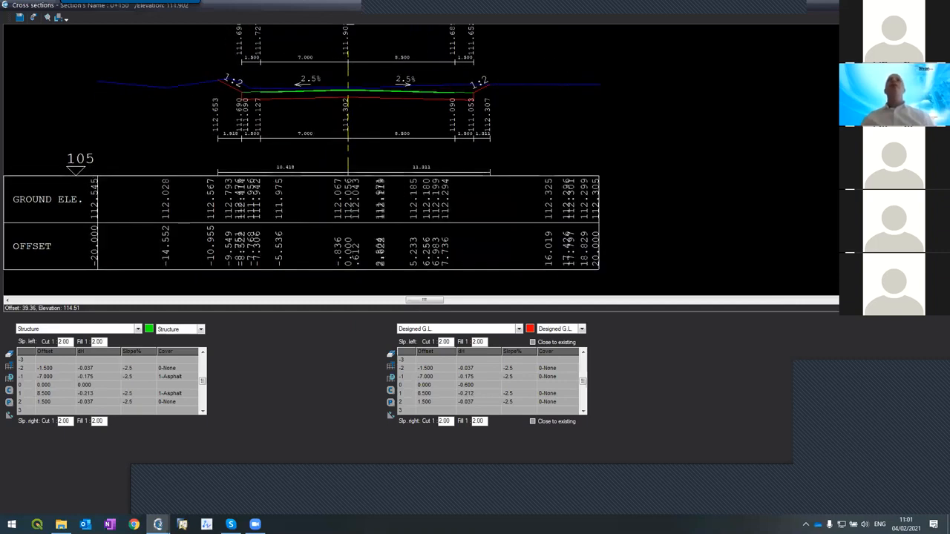
pyautogui.press('pagedown')
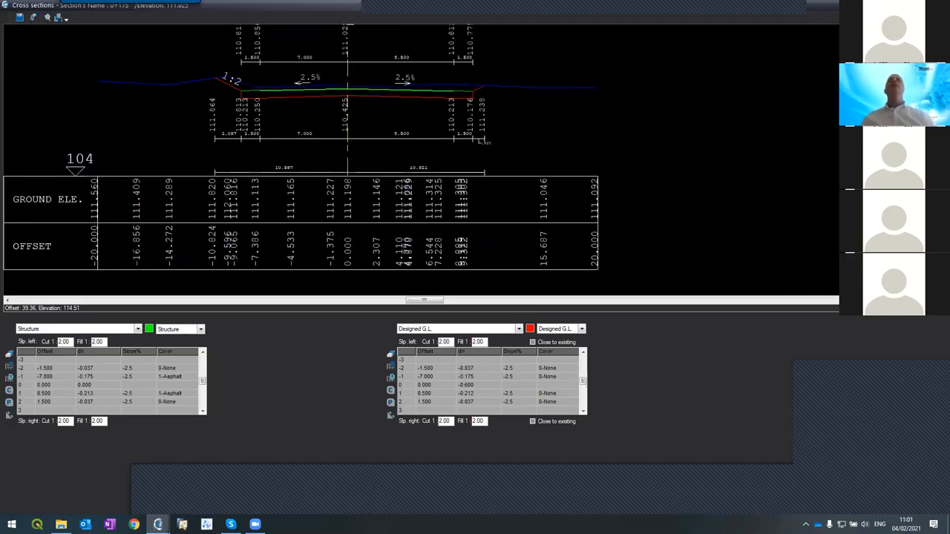
pyautogui.press('pagedown')
pyautogui.press('pagedown')
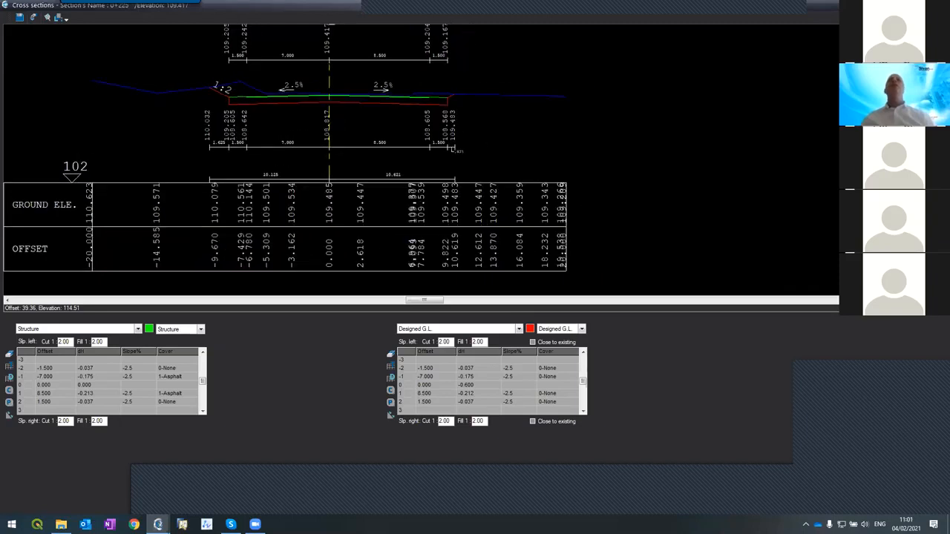
pyautogui.press('pagedown')
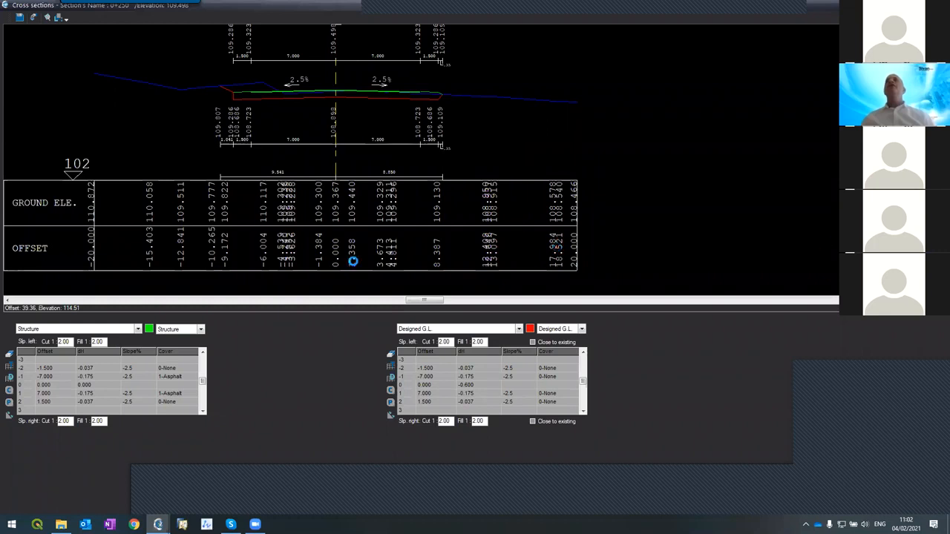
# - Regenerate the road layout in plan and examine the widened side from section 0+100 to 0+225
pyautogui.click(453, 261)
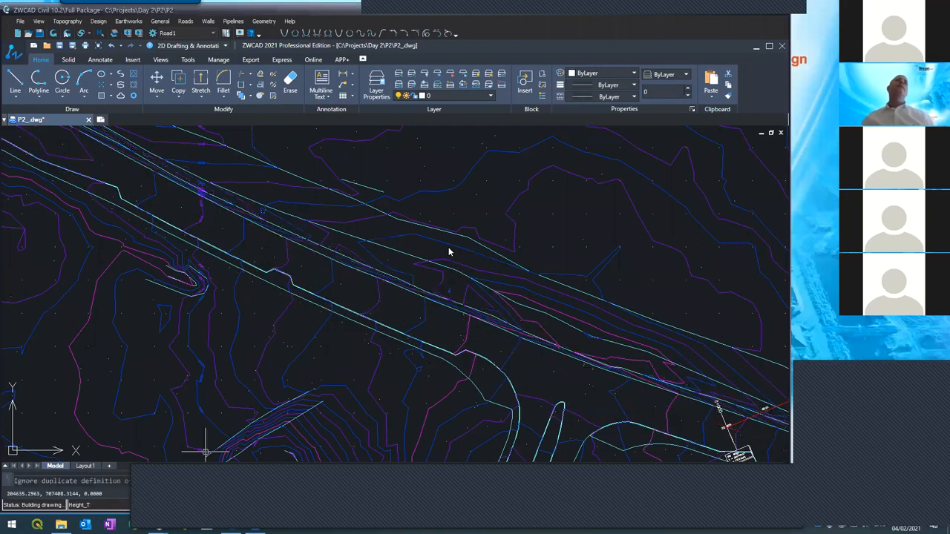
pyautogui.scroll(-2, 492, 212)
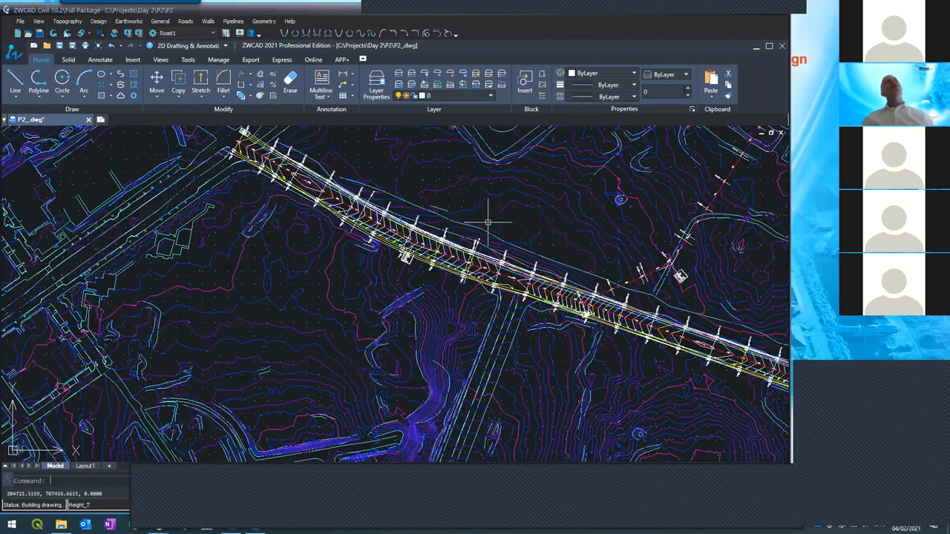
pyautogui.scroll(3, 388, 200)
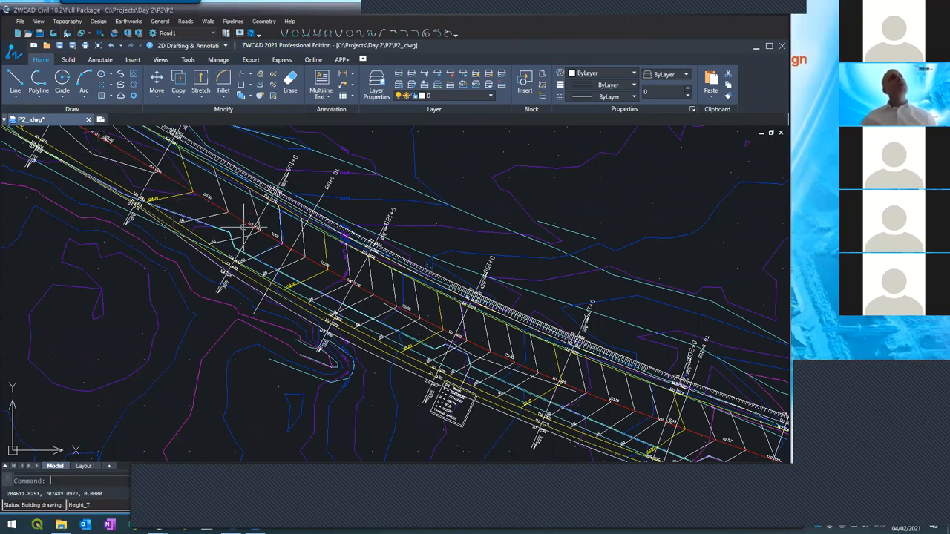
pyautogui.scroll(-2, 252, 293)
pyautogui.scroll(2, 236, 257)
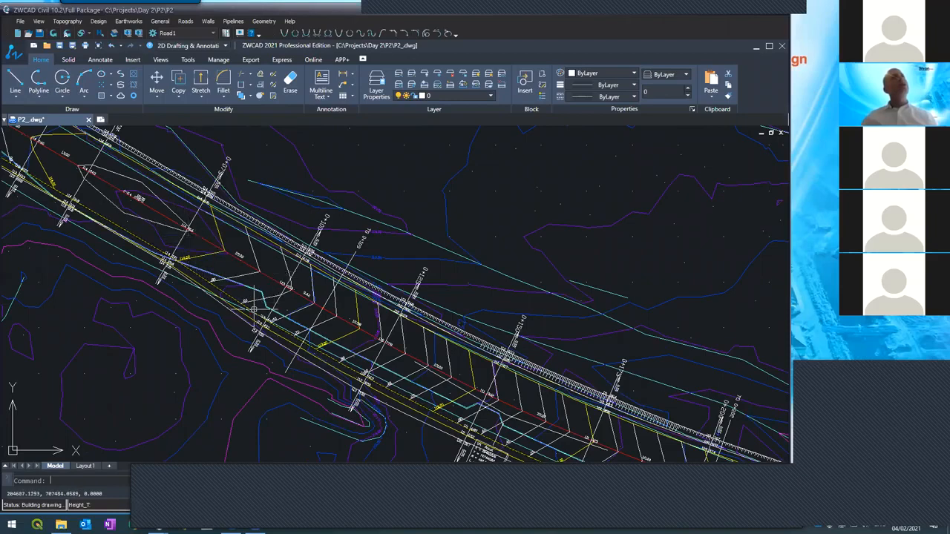
pyautogui.scroll(3, 236, 279)
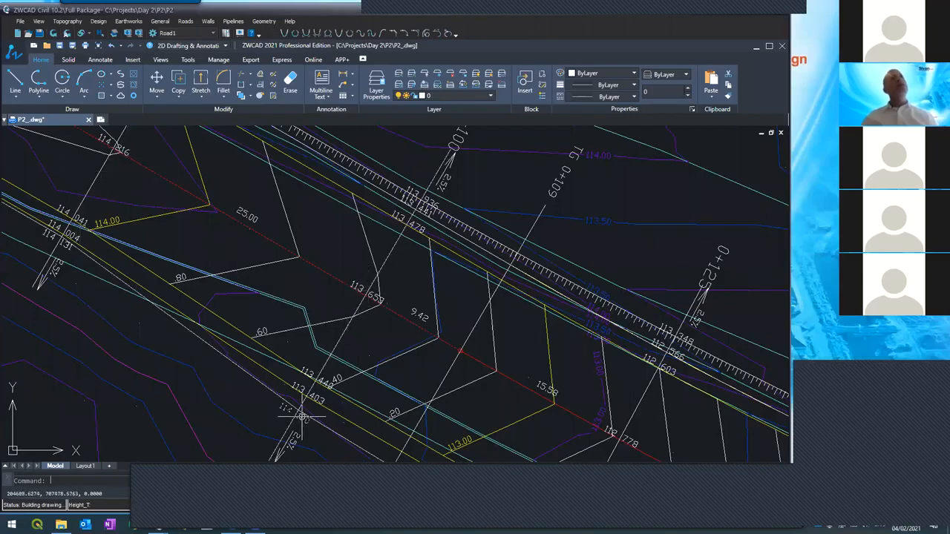
pyautogui.scroll(-4, 199, 234)
pyautogui.scroll(-2, 197, 232)
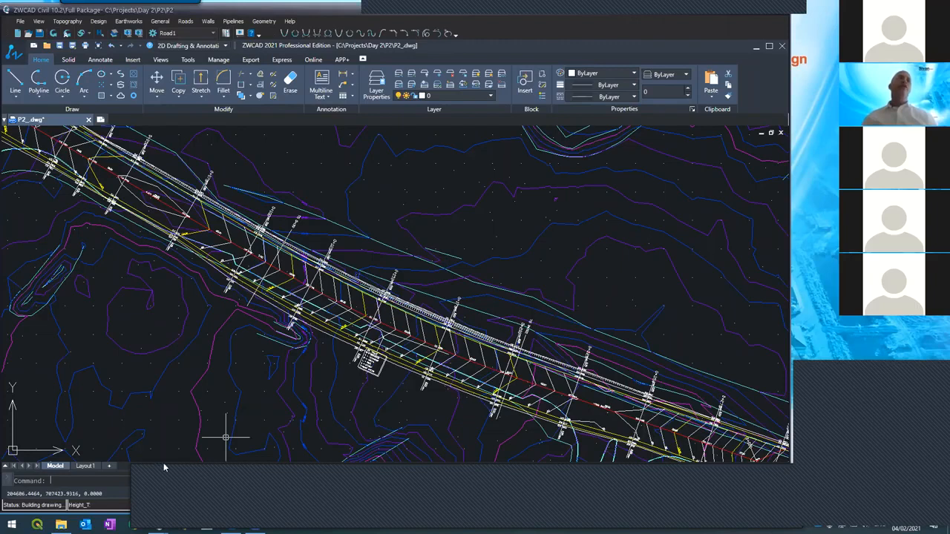
# - Return to the Cross sections window and go back through the sections to 0+050
pyautogui.moveTo(158, 524)
pyautogui.click(212, 482)
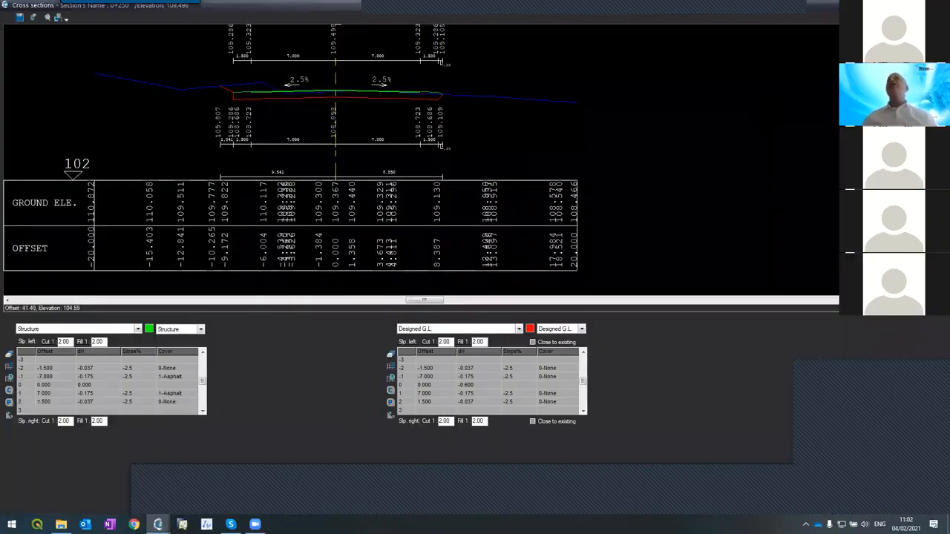
pyautogui.click(886, 152)
pyautogui.press('pageup')
pyautogui.press('pageup')
pyautogui.press('pageup')
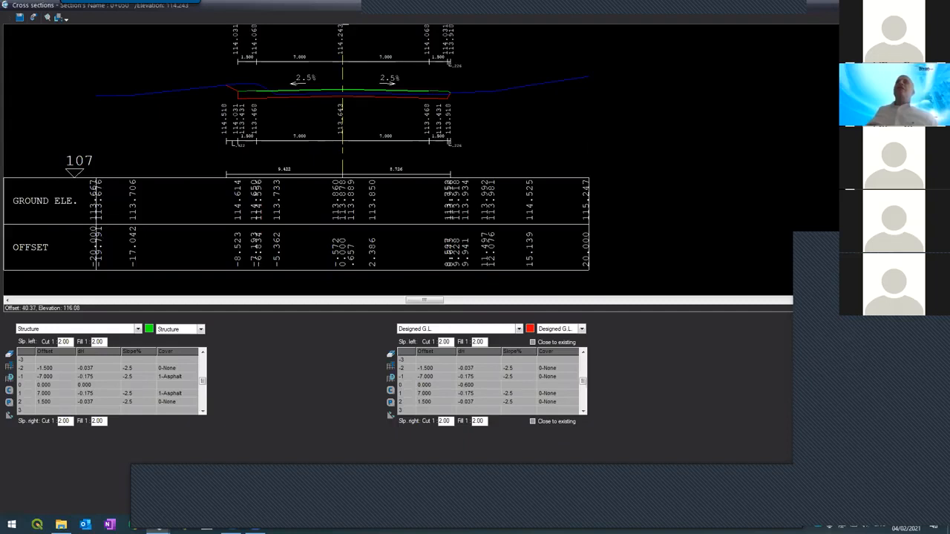
# - Close the Cross sections window to get back to the plan drawing
pyautogui.click(915, 5)
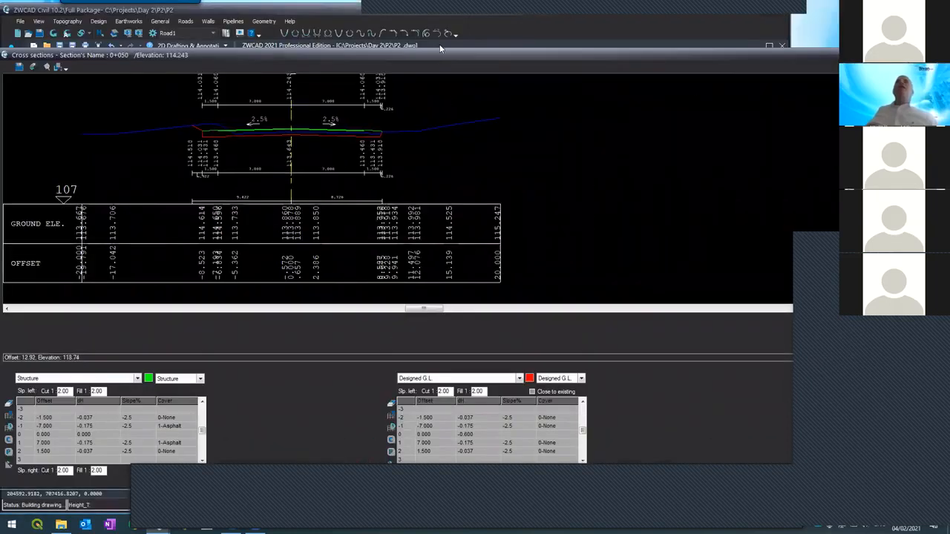
pyautogui.moveTo(420, 55); pyautogui.dragTo(342, 20)
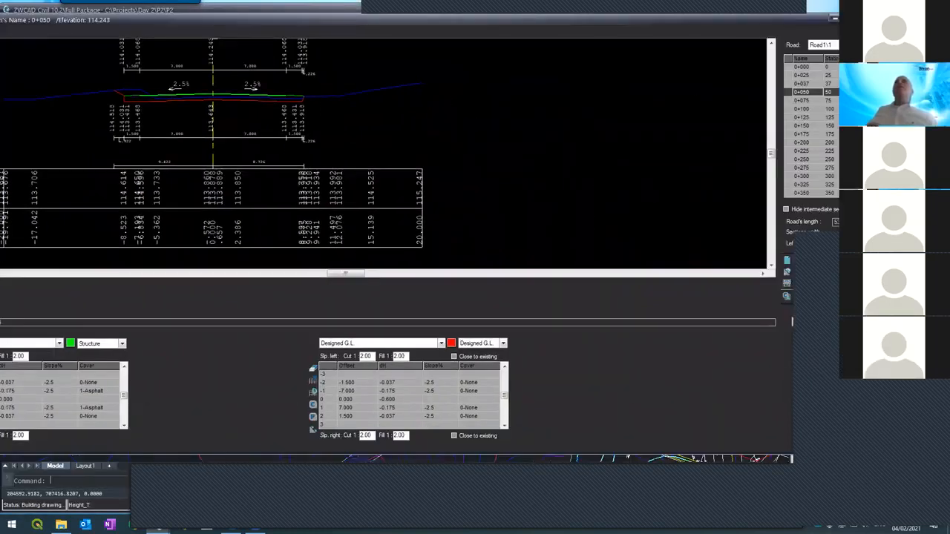
pyautogui.click(864, 17)
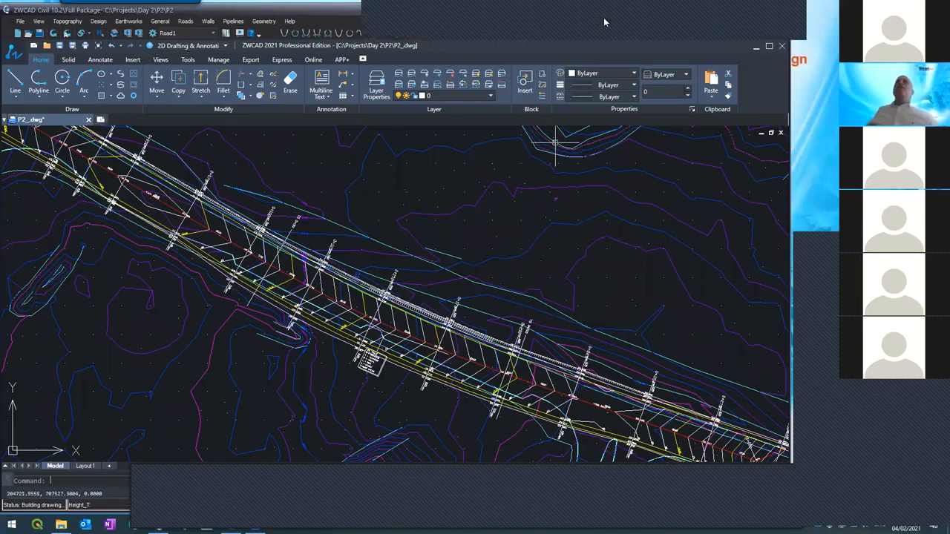
pyautogui.hotkey('alt', 'Tab')
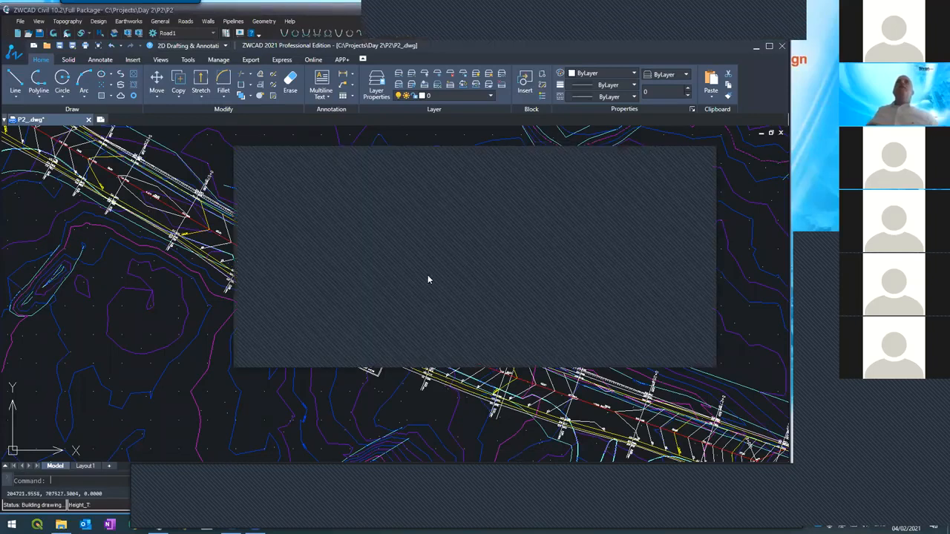
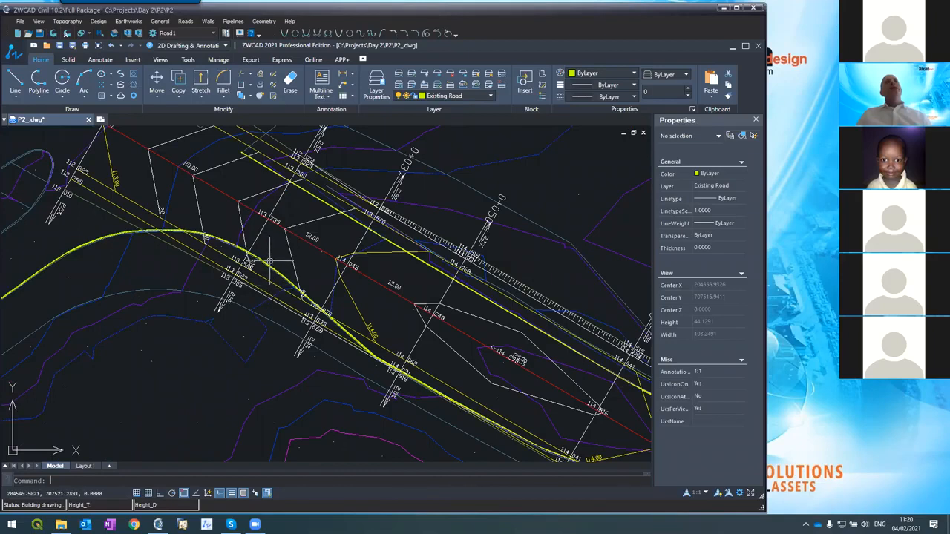
# - Examine the Existing Road edge lines in plan along both sides of the designed road
pyautogui.scroll(-3, 253, 227)
pyautogui.scroll(3, 269, 223)
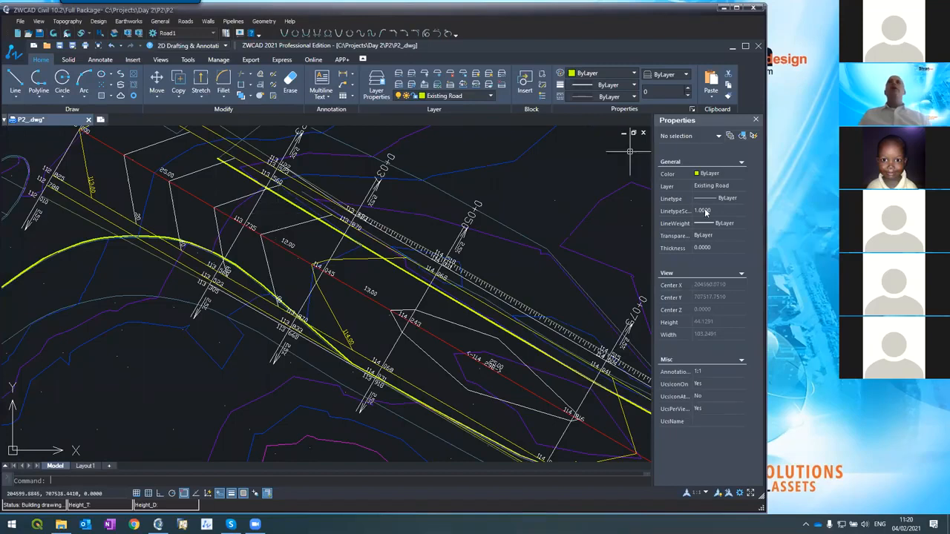
pyautogui.click(701, 189)
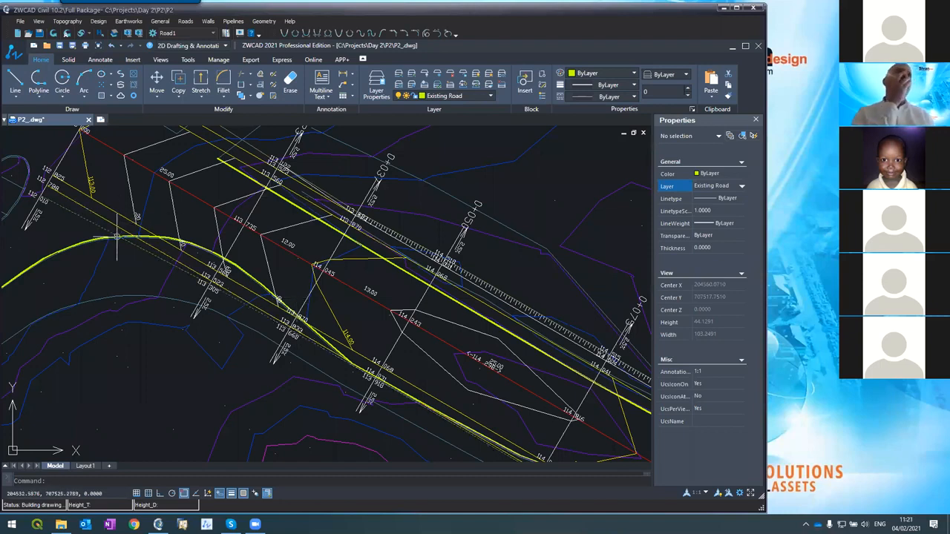
pyautogui.scroll(-5, 222, 175)
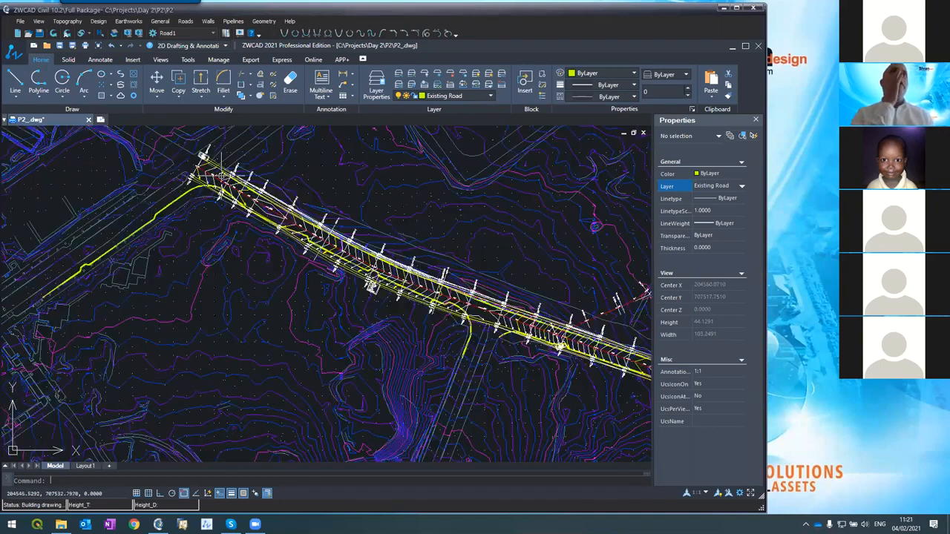
pyautogui.scroll(4, 356, 245)
pyautogui.scroll(1, 366, 249)
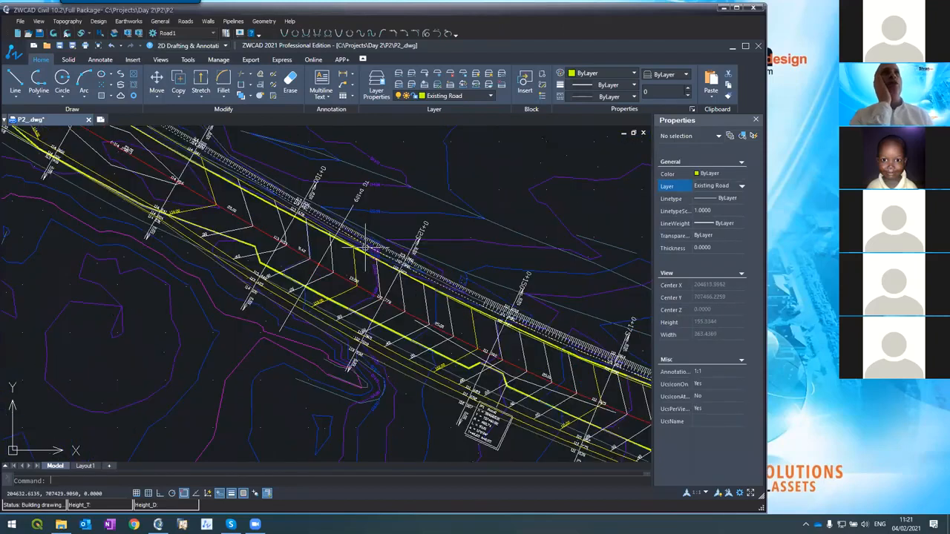
pyautogui.scroll(1, 223, 185)
pyautogui.scroll(-3, 223, 179)
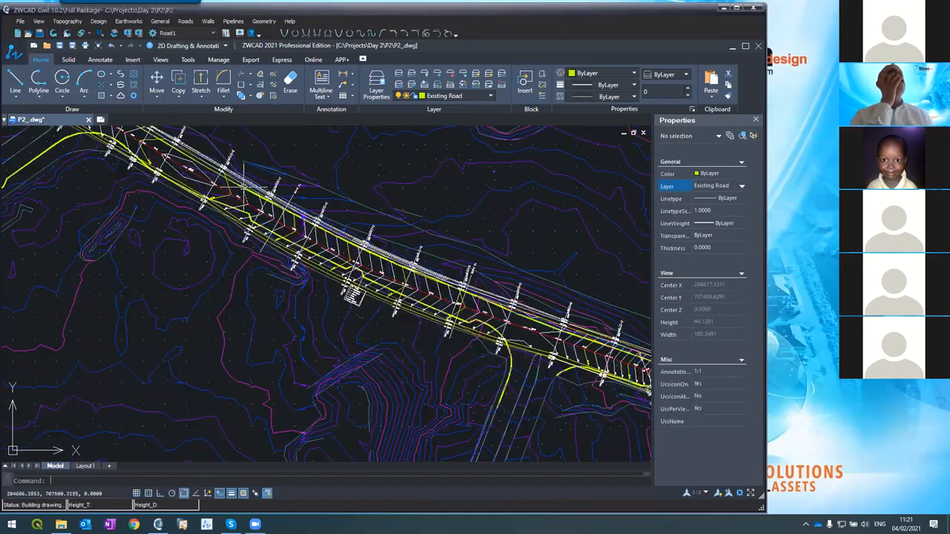
pyautogui.scroll(5, 222, 161)
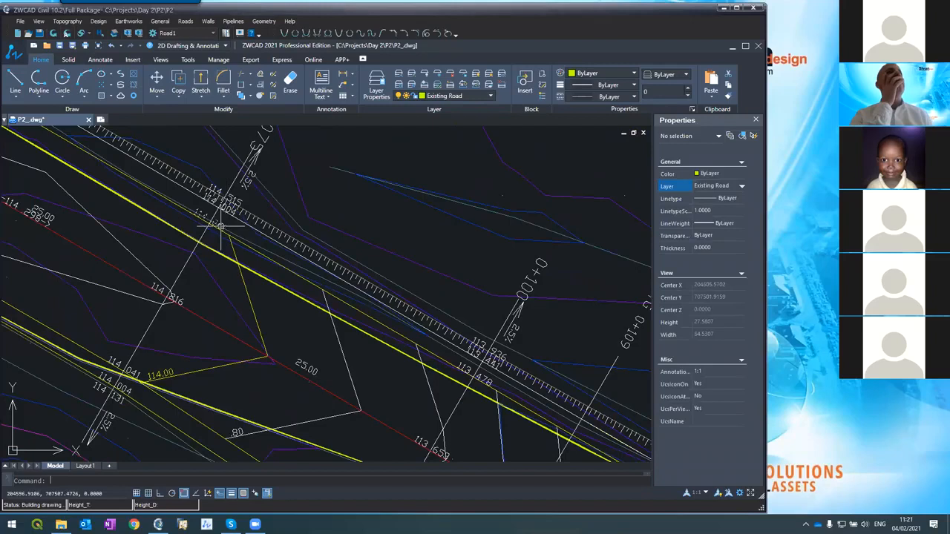
pyautogui.scroll(-3, 213, 167)
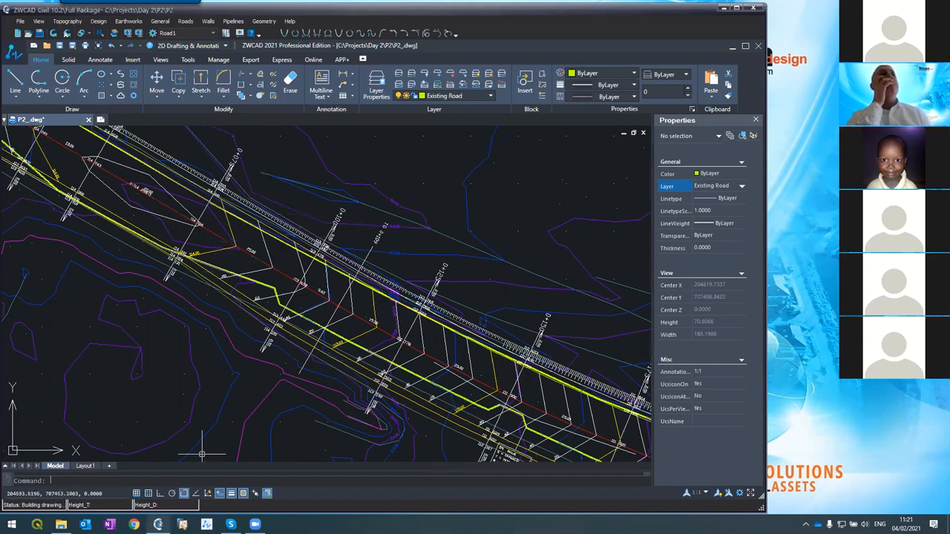
# - Open the Cross Sections of Road1 again from the plan drawing
pyautogui.moveTo(158, 524)
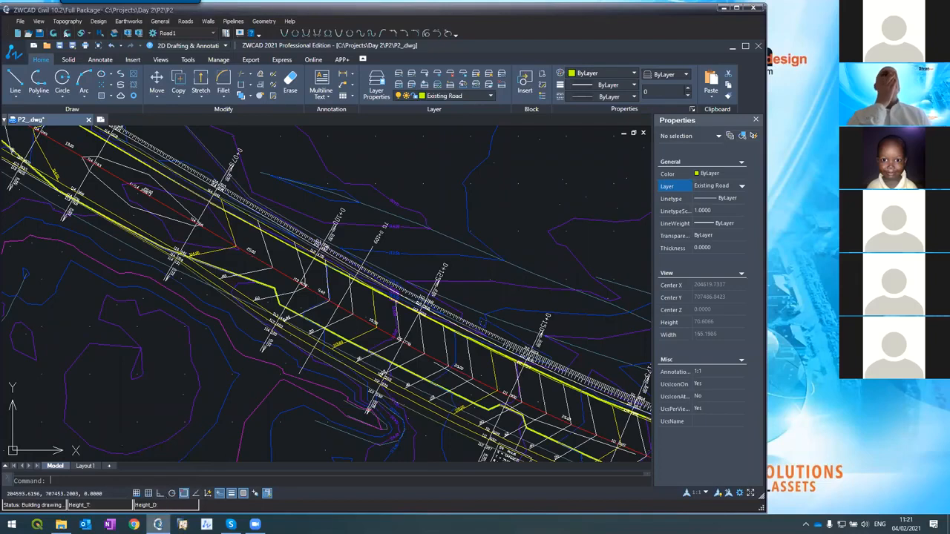
pyautogui.click(158, 524)
pyautogui.click(158, 524)
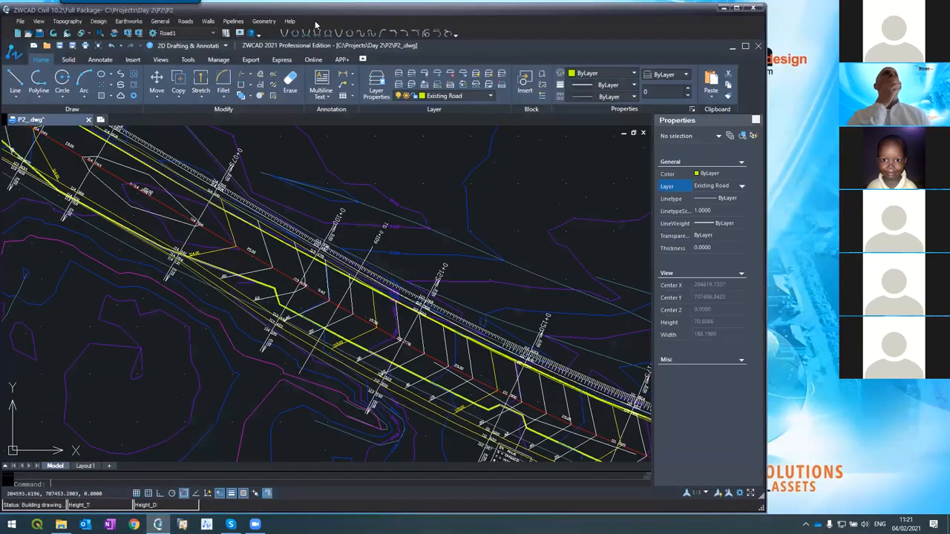
pyautogui.click(185, 20)
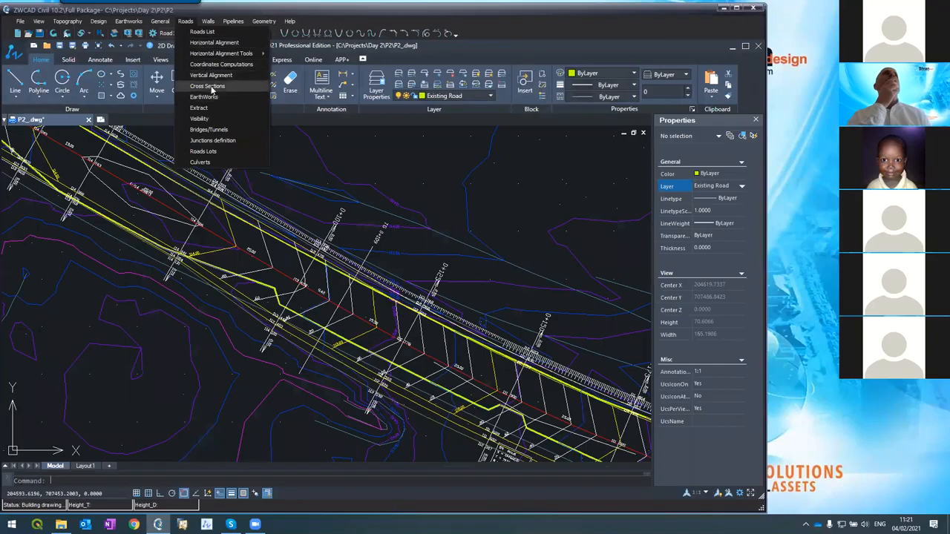
pyautogui.click(216, 90)
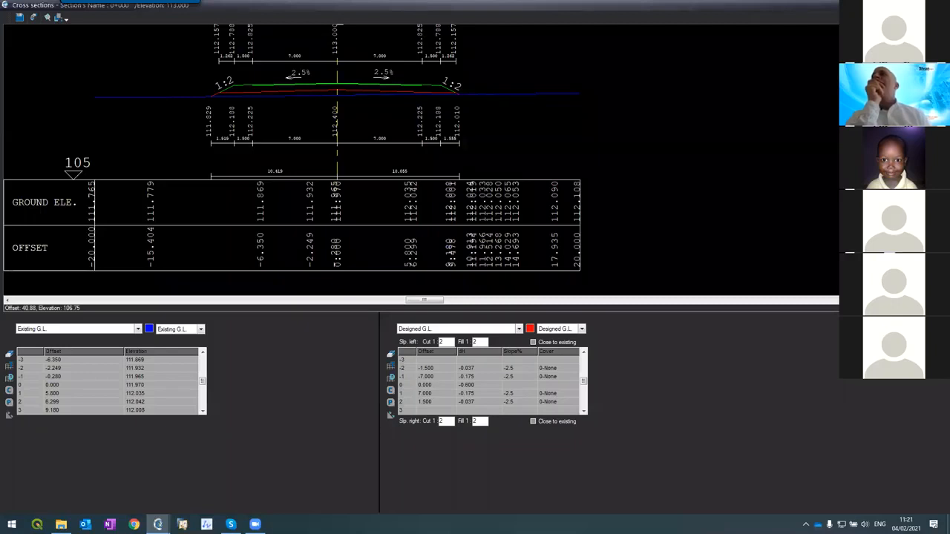
# - Scan the Existing Road layer as cross-section references by picking one of its edge lines, and return to the cross sections
pyautogui.press('Escape')
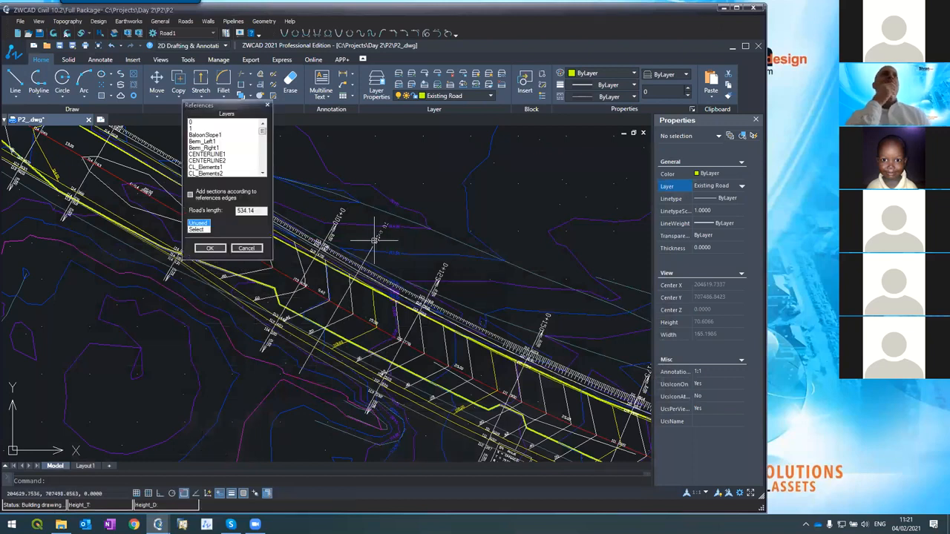
pyautogui.click(202, 230)
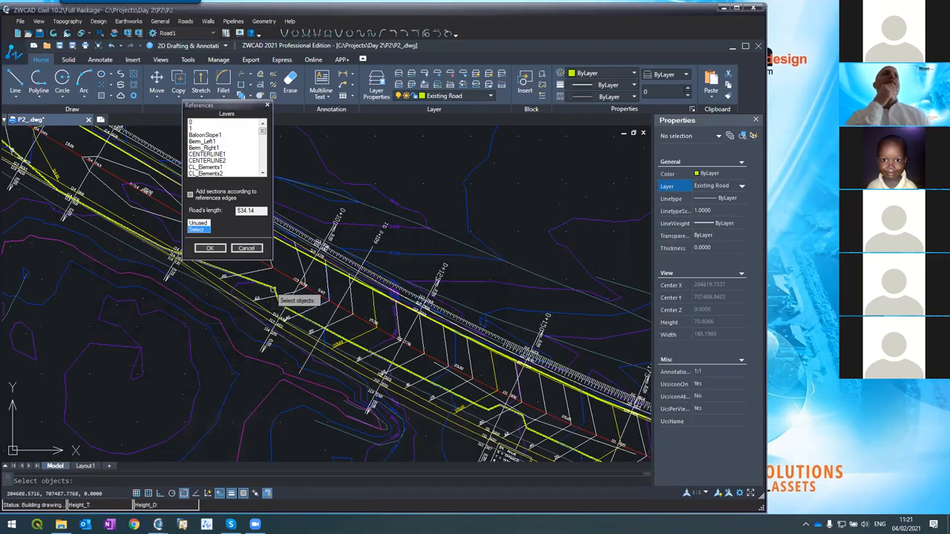
pyautogui.click(410, 333)
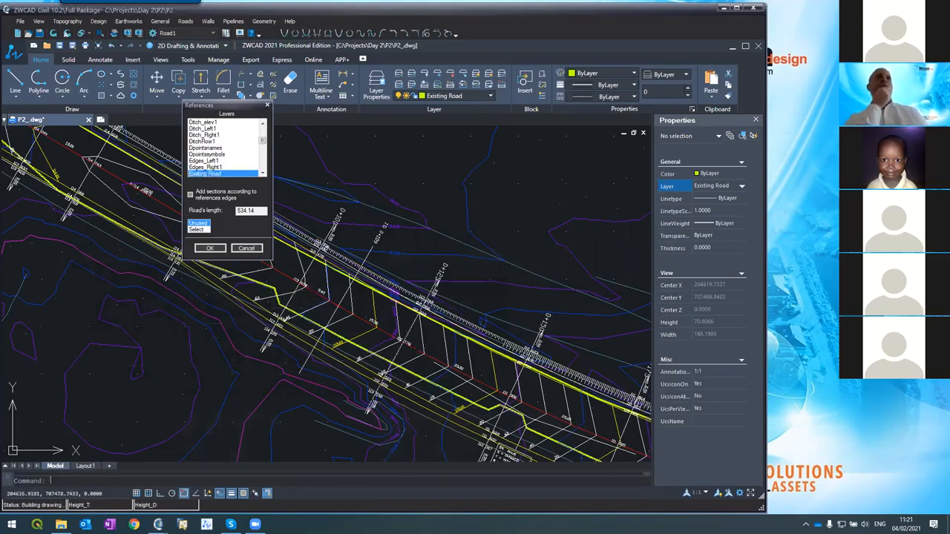
pyautogui.click(209, 249)
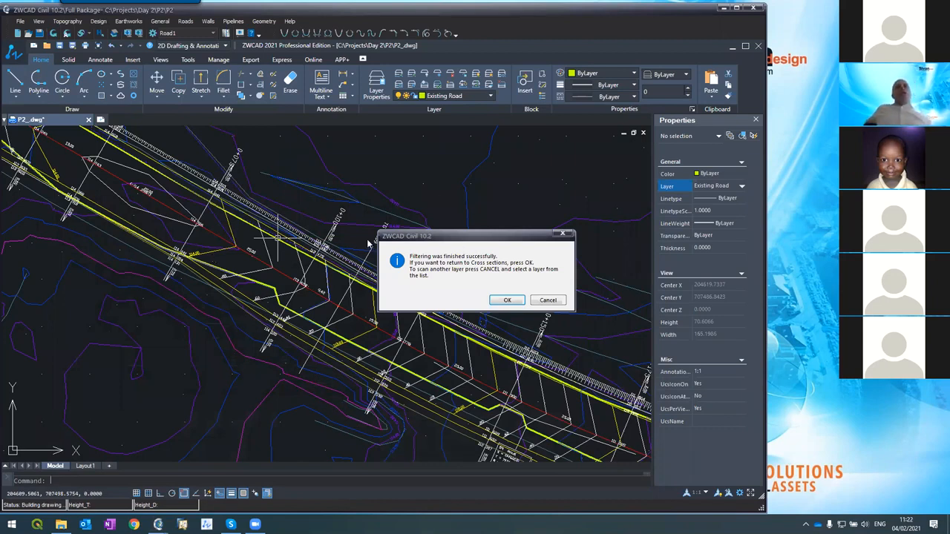
pyautogui.click(507, 300)
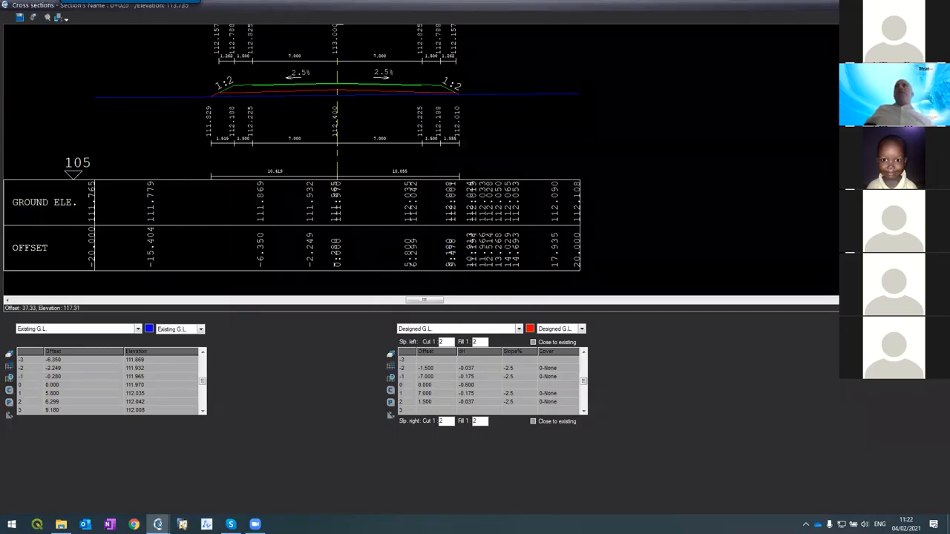
# - Examine the Existing Road reference marks and their offsets from the centreline in section 0+025
pyautogui.press('pagedown')
pyautogui.scroll(3, 296, 76)
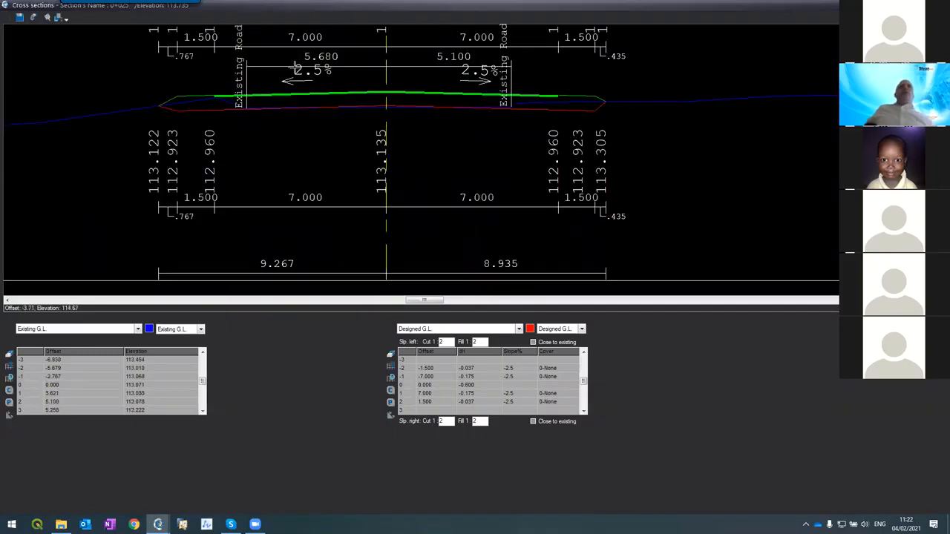
pyautogui.scroll(3, 295, 69)
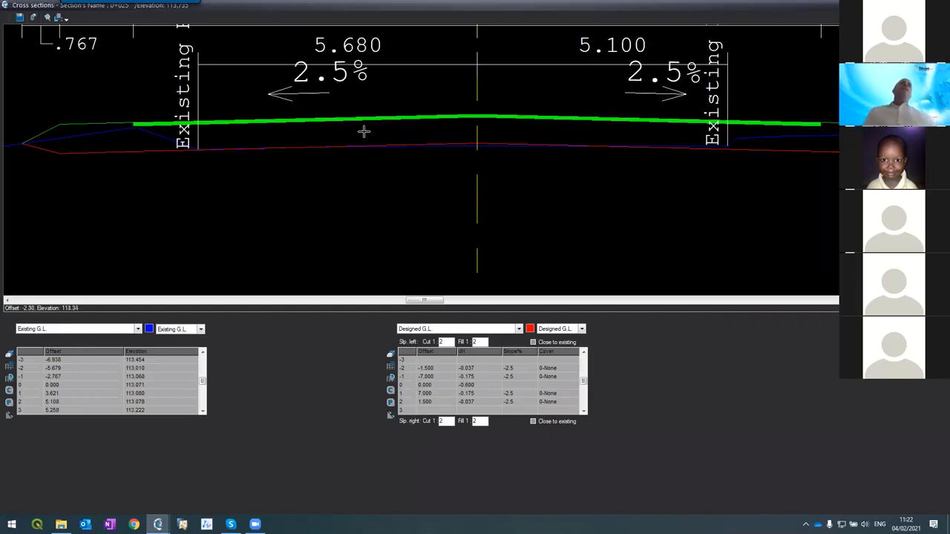
pyautogui.scroll(-1, 261, 151)
pyautogui.scroll(1, 239, 98)
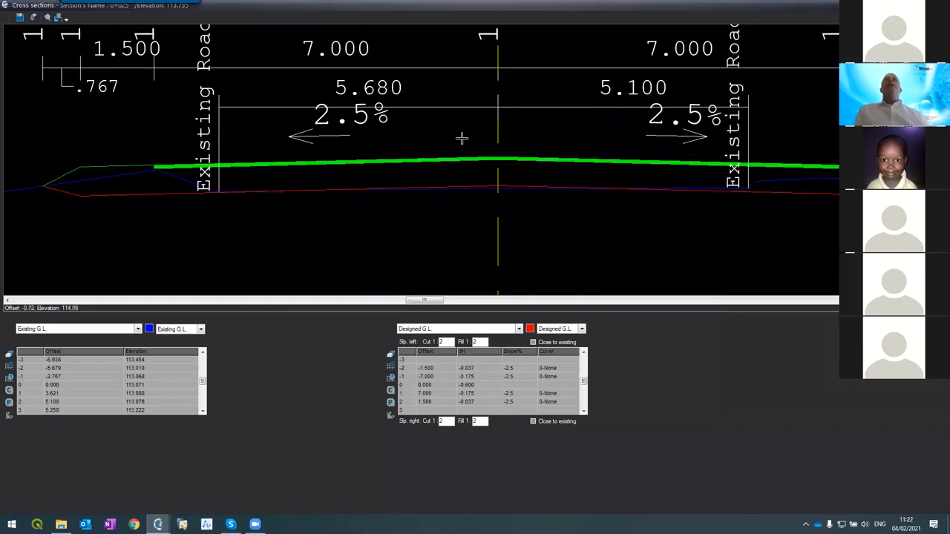
pyautogui.scroll(1, 474, 128)
pyautogui.scroll(-2, 466, 123)
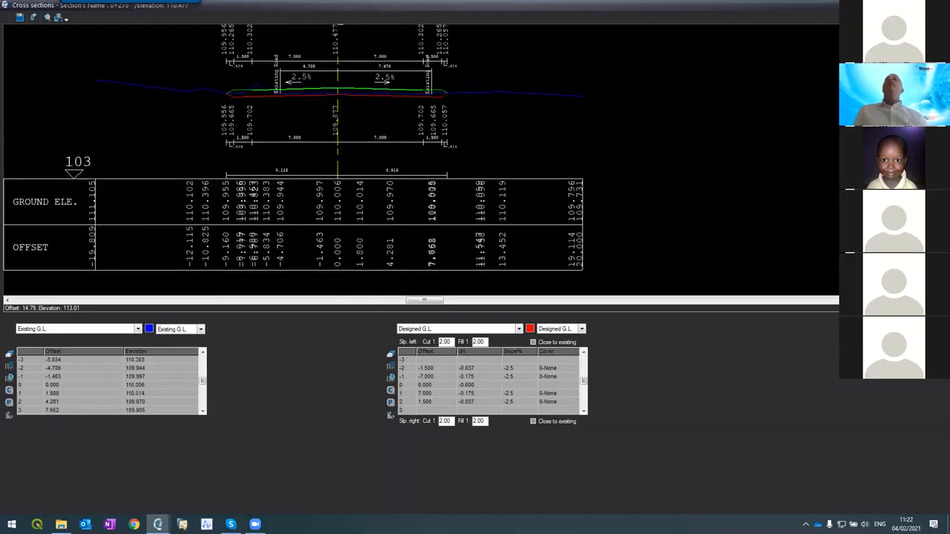
# - Step back through the sections from 0+275 to check the references at 0+250, and return to the plan drawing
pyautogui.press('pageup')
pyautogui.press('pageup')
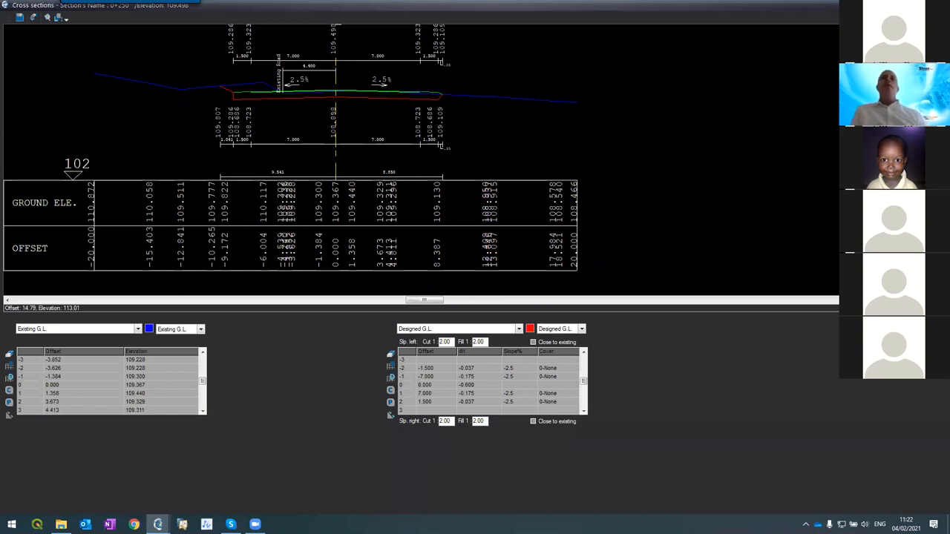
pyautogui.press('Escape')
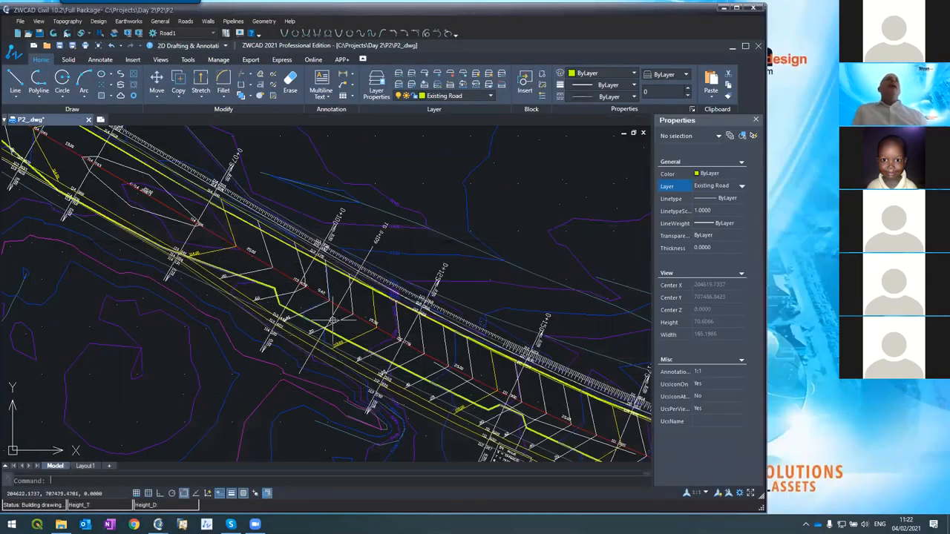
# - Examine the Existing Road edges along the designed road in plan by selecting the line on each side, and clear the selection
pyautogui.scroll(3, 311, 238)
pyautogui.scroll(-5, 319, 240)
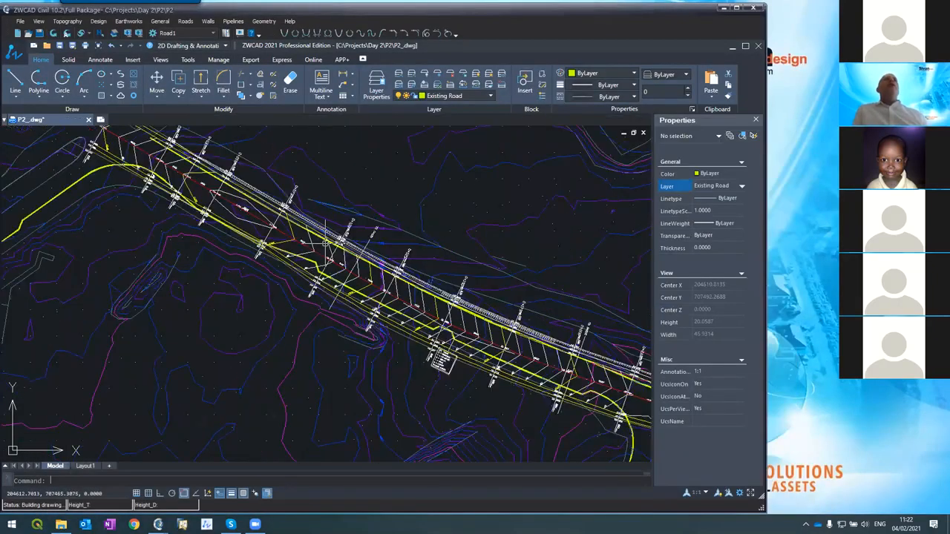
pyautogui.scroll(4, 254, 188)
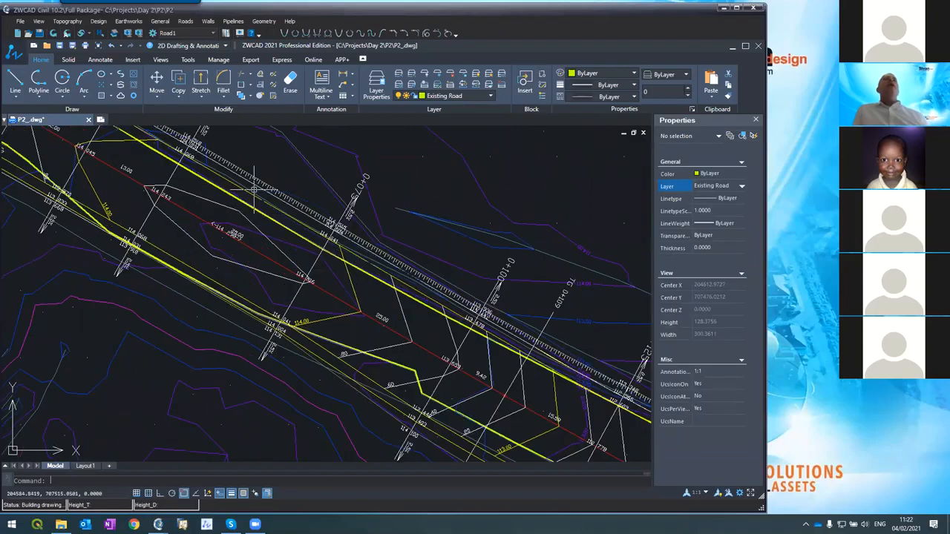
pyautogui.scroll(-2, 259, 195)
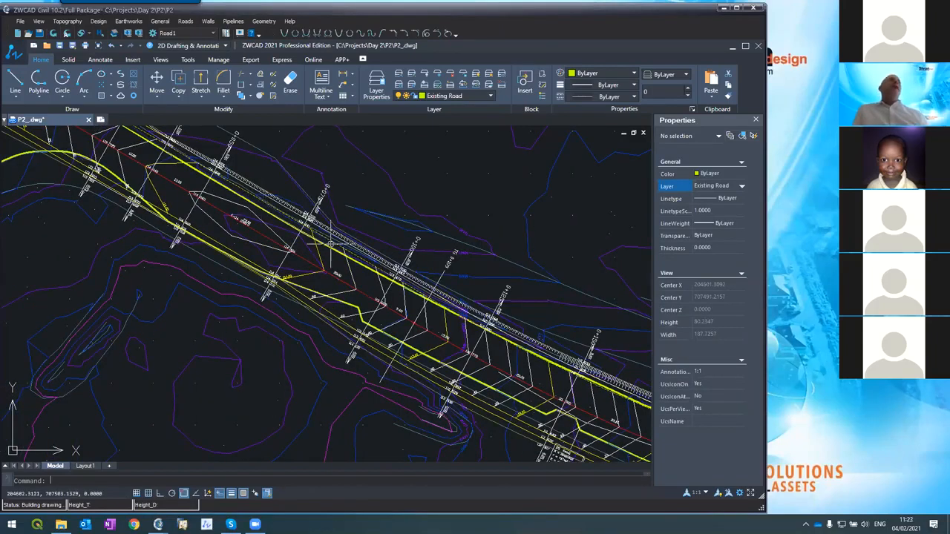
pyautogui.scroll(-3, 337, 248)
pyautogui.scroll(3, 212, 204)
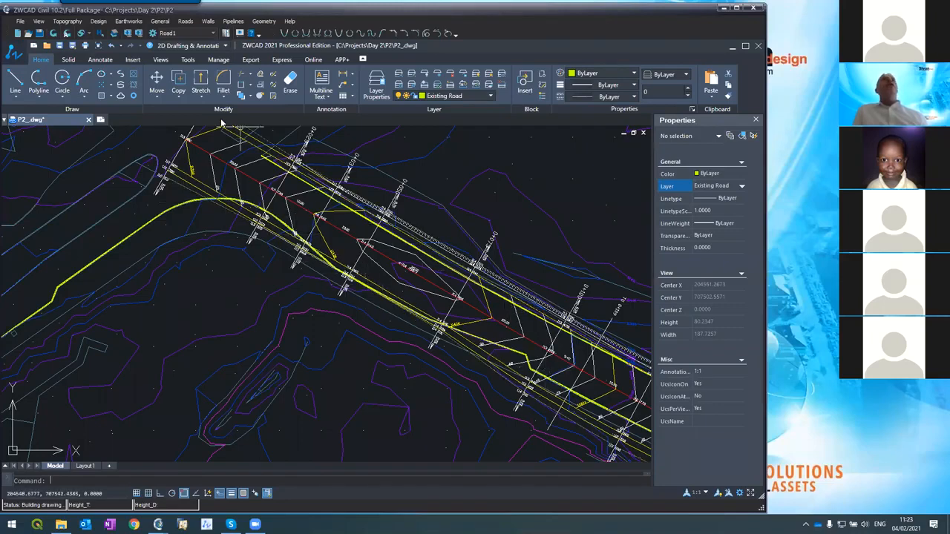
pyautogui.scroll(-4, 250, 154)
pyautogui.scroll(4, 267, 165)
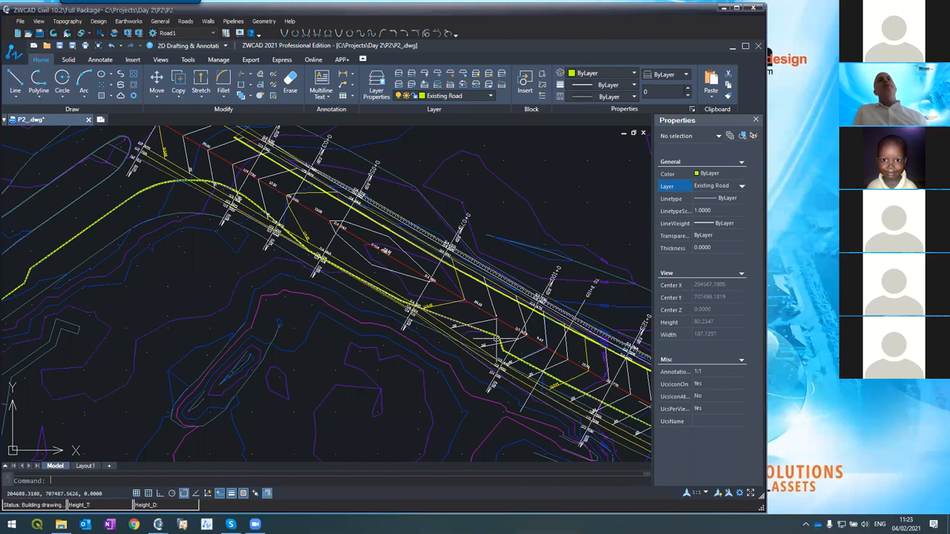
pyautogui.click(493, 336)
pyautogui.click(493, 293)
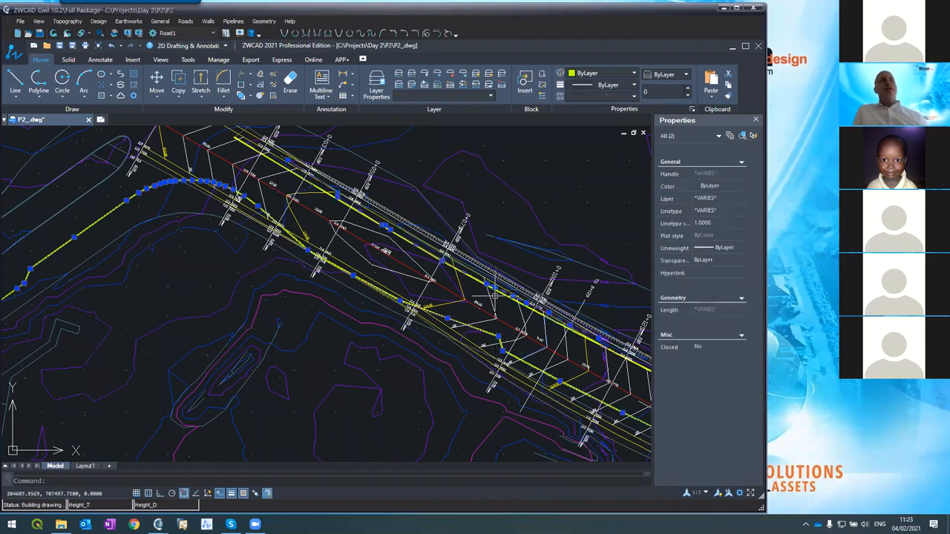
pyautogui.press('Escape')
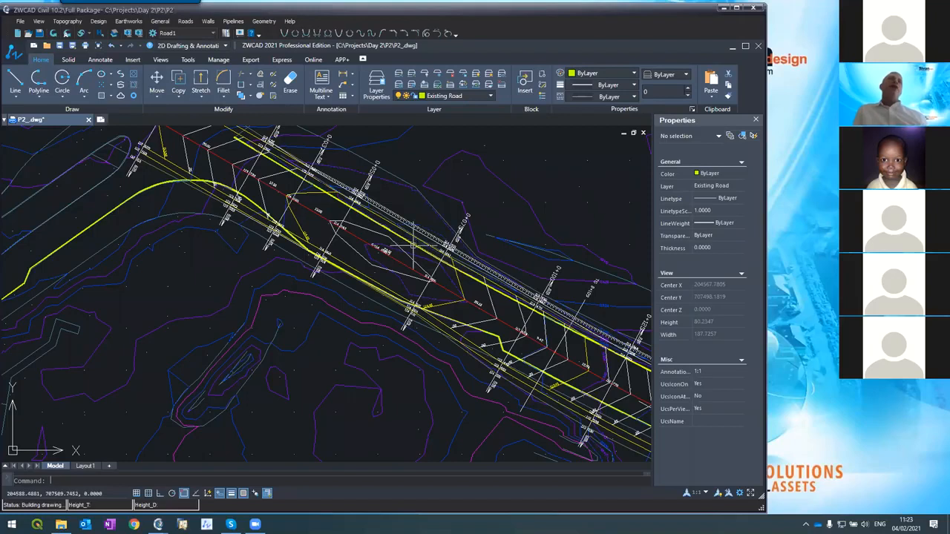
# - Move the round-ended 3D polyline breakline near the start of the road to the Existing Road layer
pyautogui.scroll(-2, 412, 245)
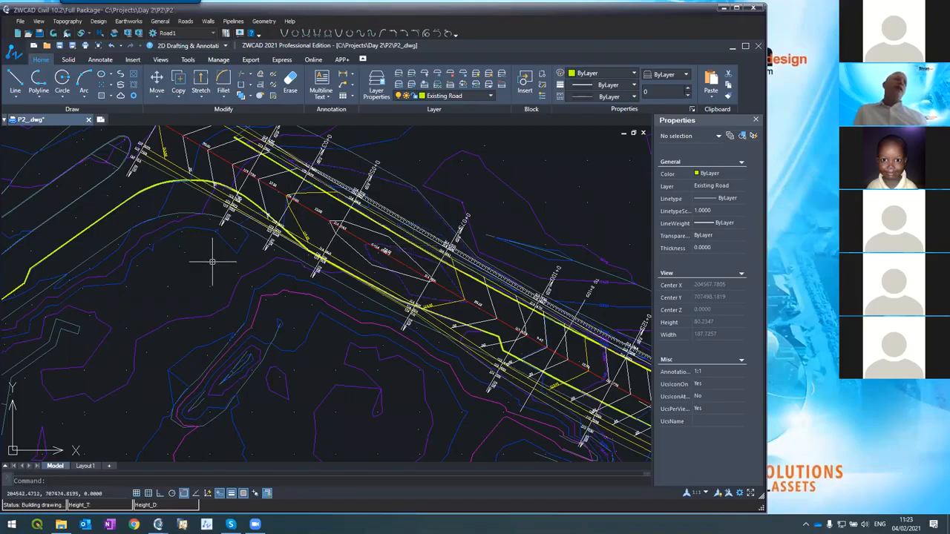
pyautogui.scroll(-3, 244, 286)
pyautogui.scroll(4, 222, 315)
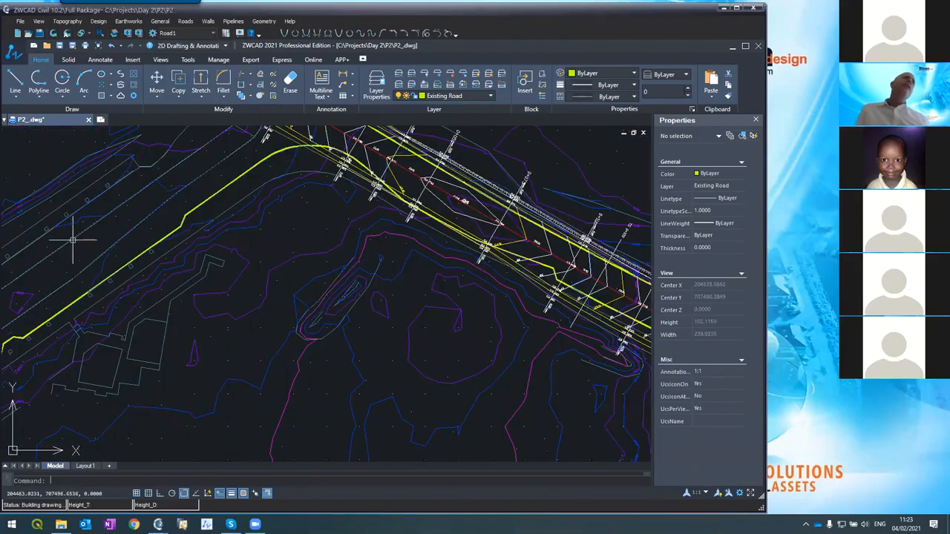
pyautogui.scroll(2, 148, 248)
pyautogui.scroll(2, 167, 170)
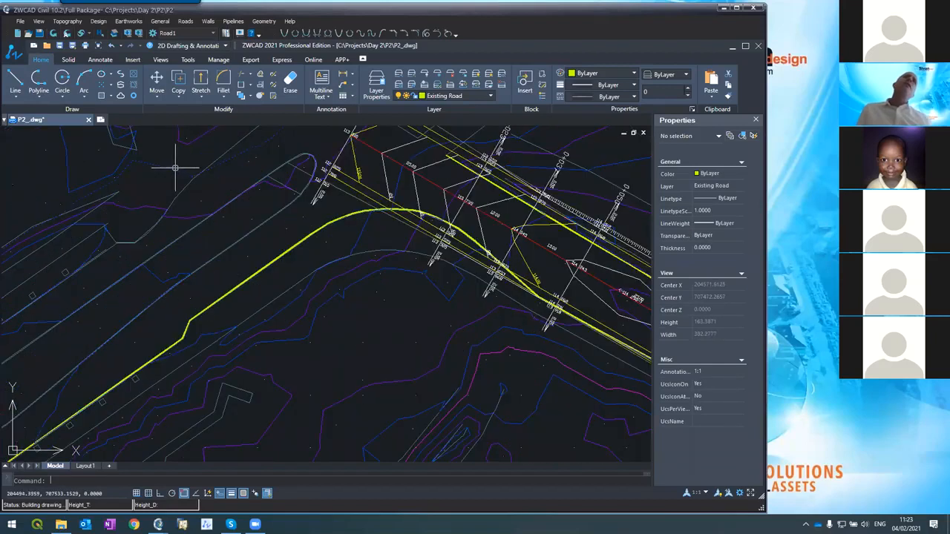
pyautogui.scroll(2, 289, 155)
pyautogui.click(296, 159)
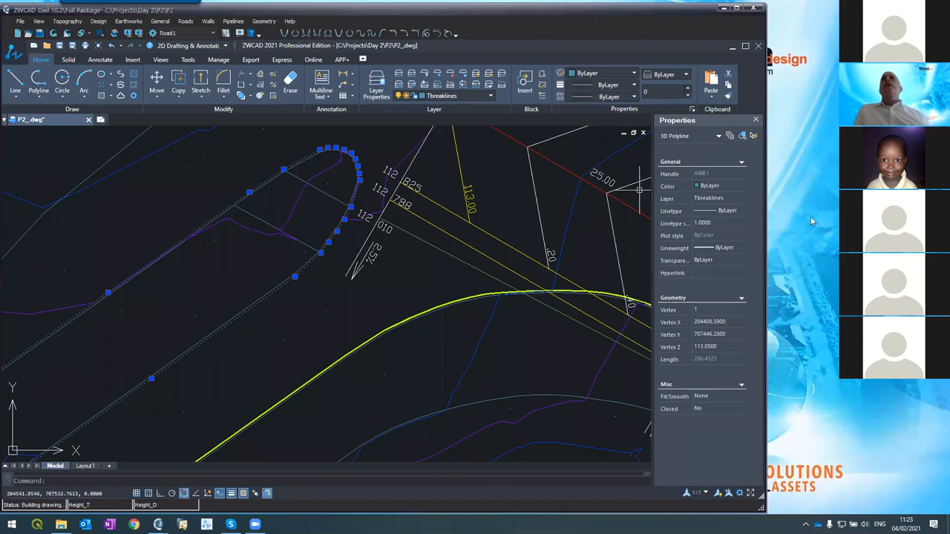
pyautogui.click(739, 198)
pyautogui.click(742, 199)
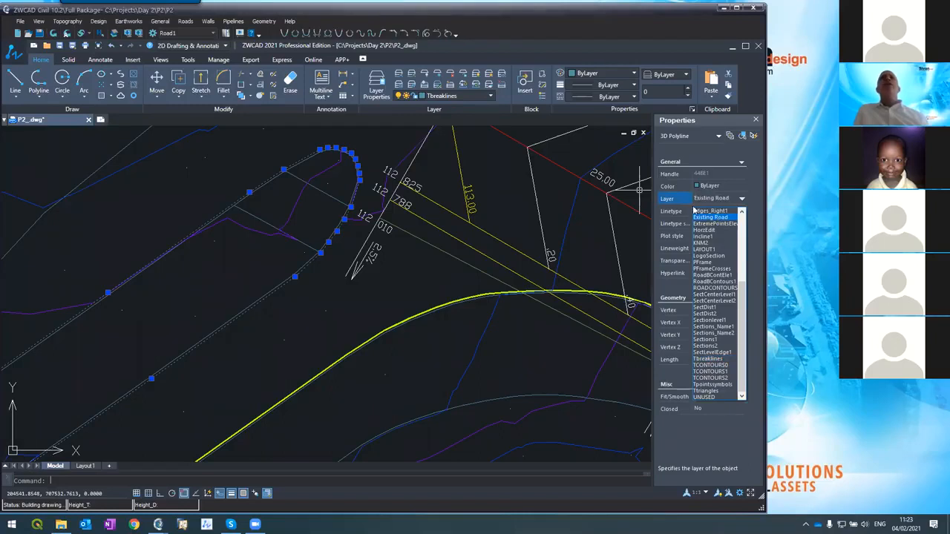
pyautogui.click(711, 216)
pyautogui.press('Escape')
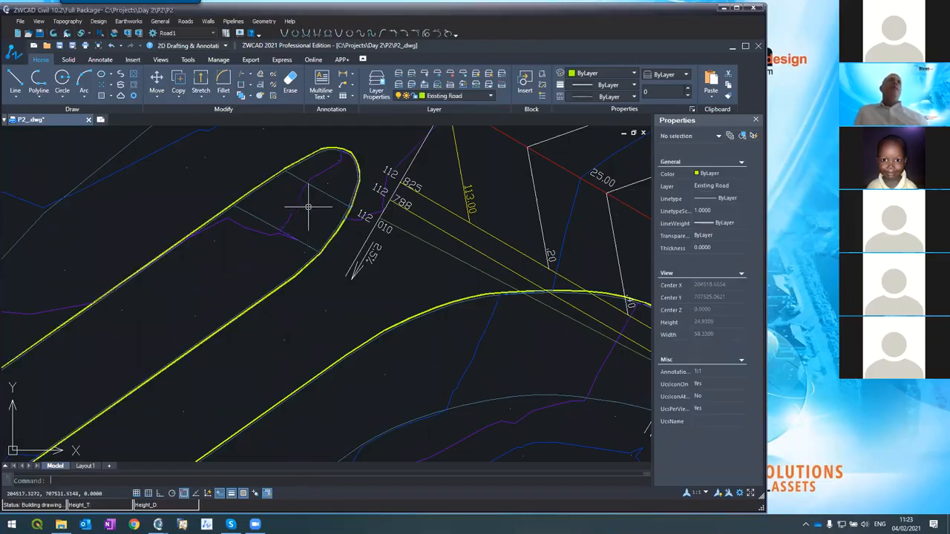
# - Switch back to the Cross sections window and check the first section, 0+000
pyautogui.scroll(-4, 290, 227)
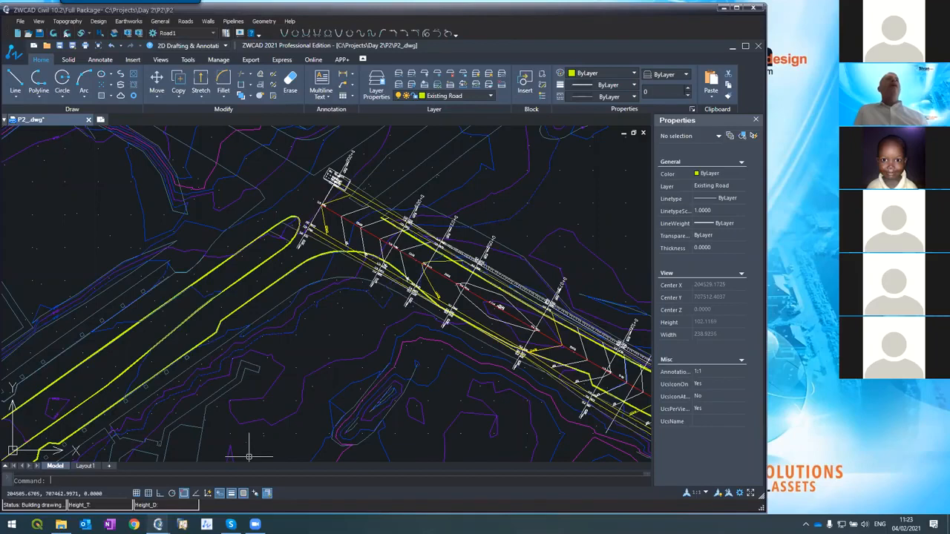
pyautogui.click(158, 524)
pyautogui.click(188, 465)
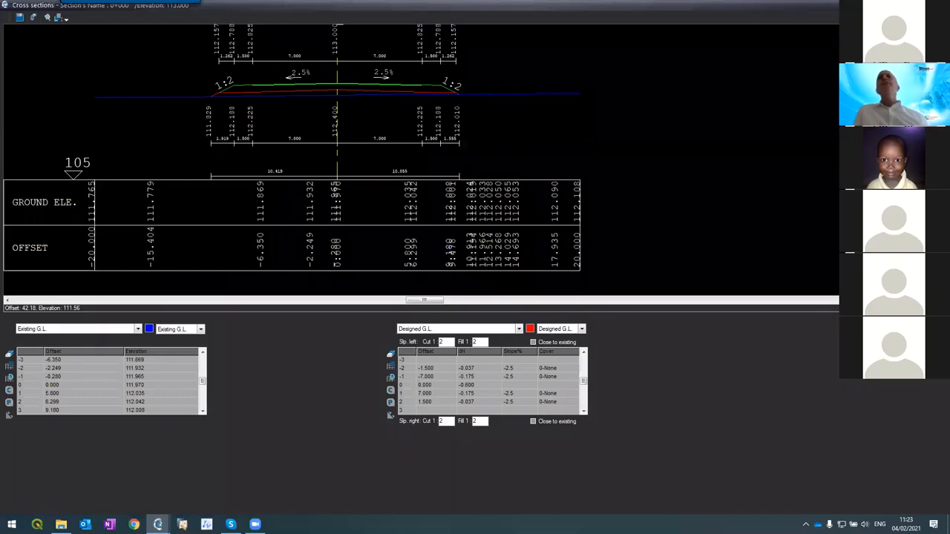
pyautogui.press('pagedown')
pyautogui.press('pageup')
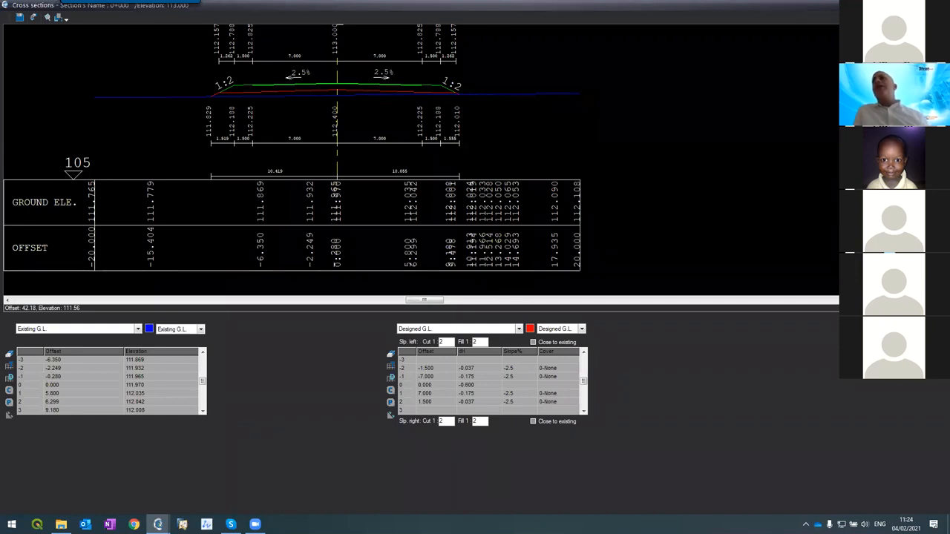
# - Scan the Existing Road layer again for cross-section references, leaving added sections at reference edges off, and return to the cross sections
pyautogui.click(906, 5)
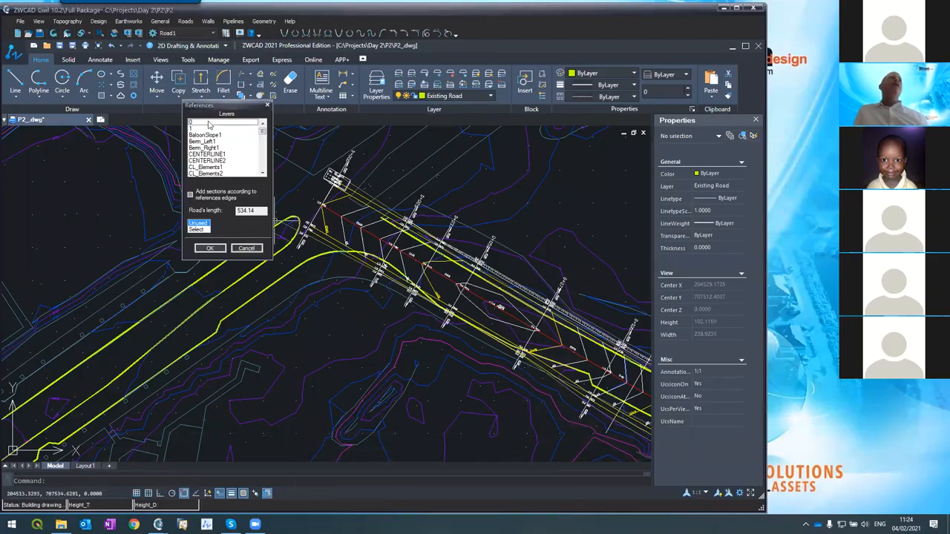
pyautogui.click(261, 172)
pyautogui.click(262, 173)
pyautogui.click(261, 173)
pyautogui.click(261, 173)
pyautogui.click(261, 173)
pyautogui.click(261, 173)
pyautogui.click(261, 173)
pyautogui.click(262, 173)
pyautogui.click(261, 173)
pyautogui.click(261, 173)
pyautogui.click(261, 173)
pyautogui.click(261, 173)
pyautogui.click(261, 173)
pyautogui.click(196, 230)
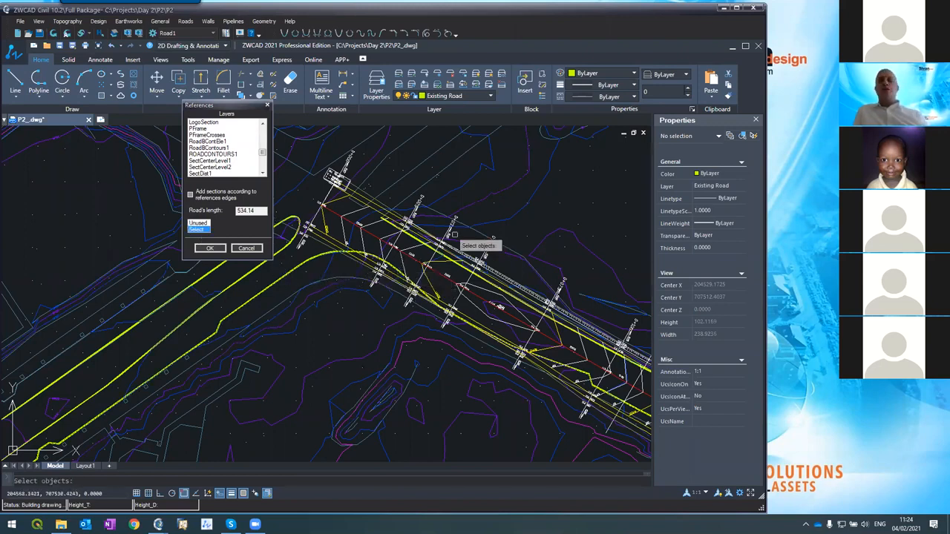
pyautogui.press('Escape')
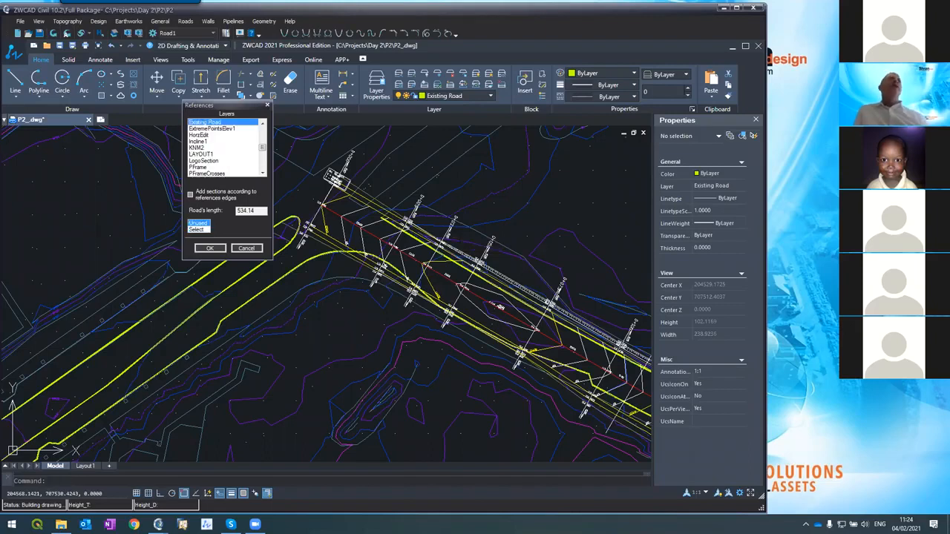
pyautogui.click(207, 250)
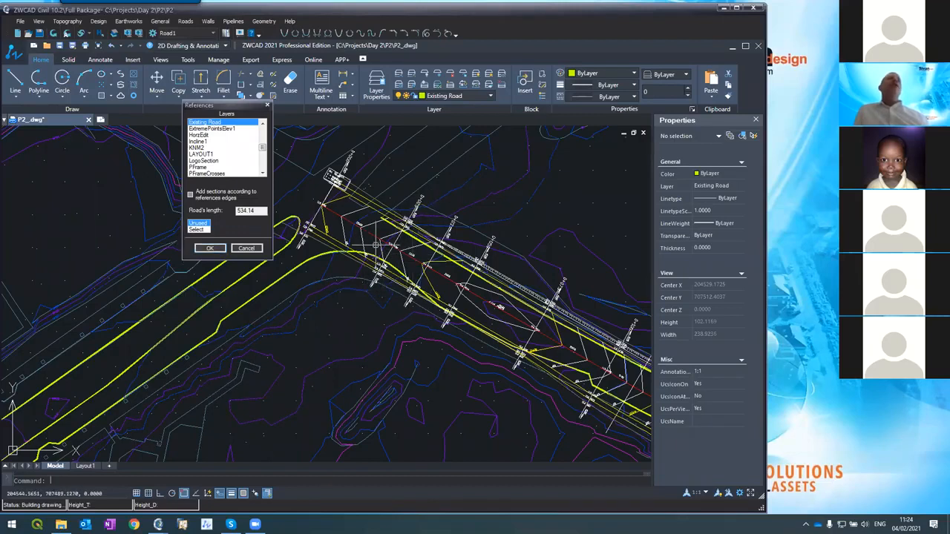
pyautogui.scroll(3, 379, 252)
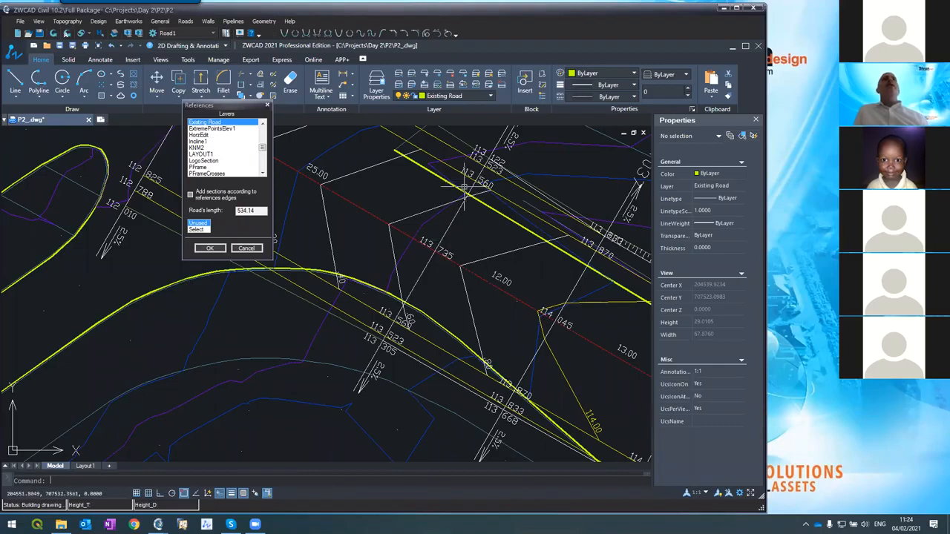
pyautogui.click(211, 248)
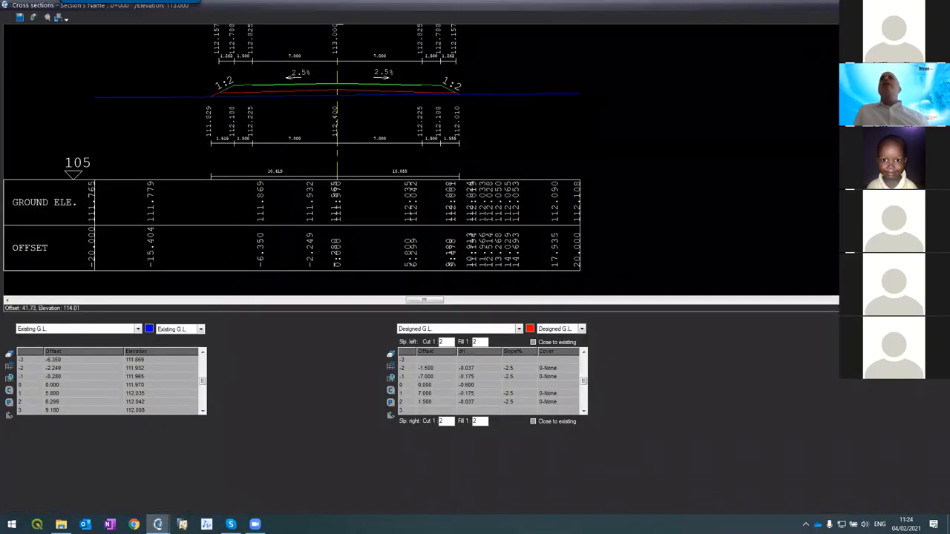
# - Examine the Existing Road reference marks in sections 0+025 and 0+037
pyautogui.scroll(2, 306, 66)
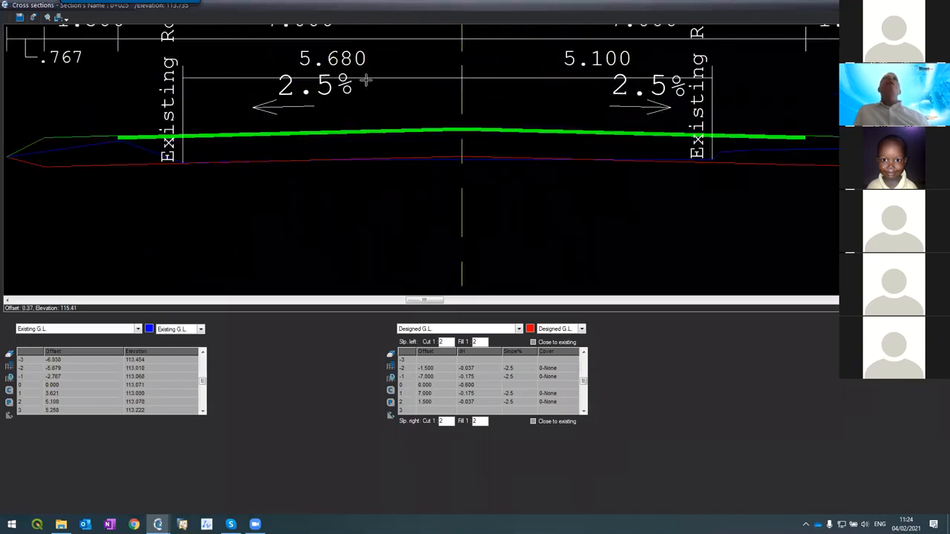
pyautogui.scroll(-3, 366, 81)
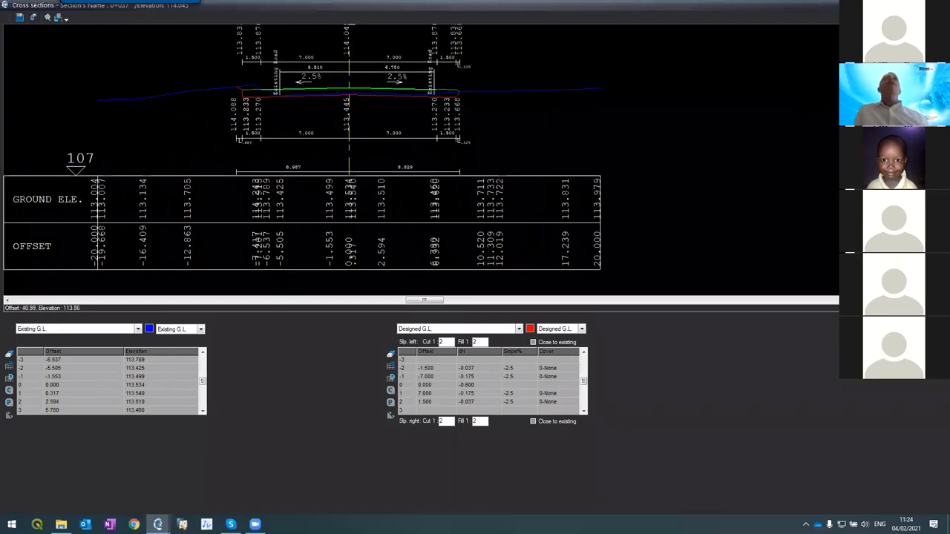
# - Look through the cross sections beyond 0+037 and again from 0+000 up to 0+125, examining the Existing Road reference marks
pyautogui.press('pagedown')
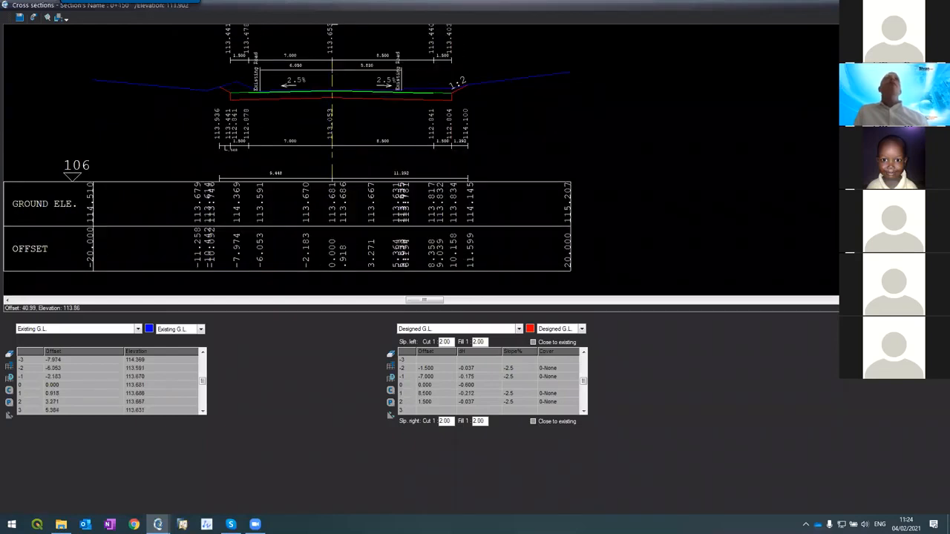
pyautogui.press('pagedown')
pyautogui.press('pagedown')
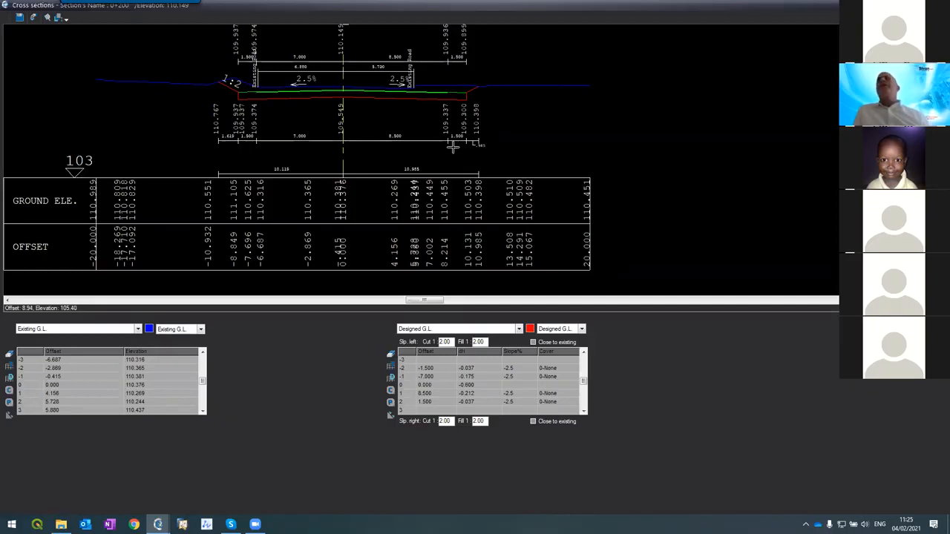
pyautogui.press('pagedown')
pyautogui.press('pagedown')
pyautogui.press('pagedown')
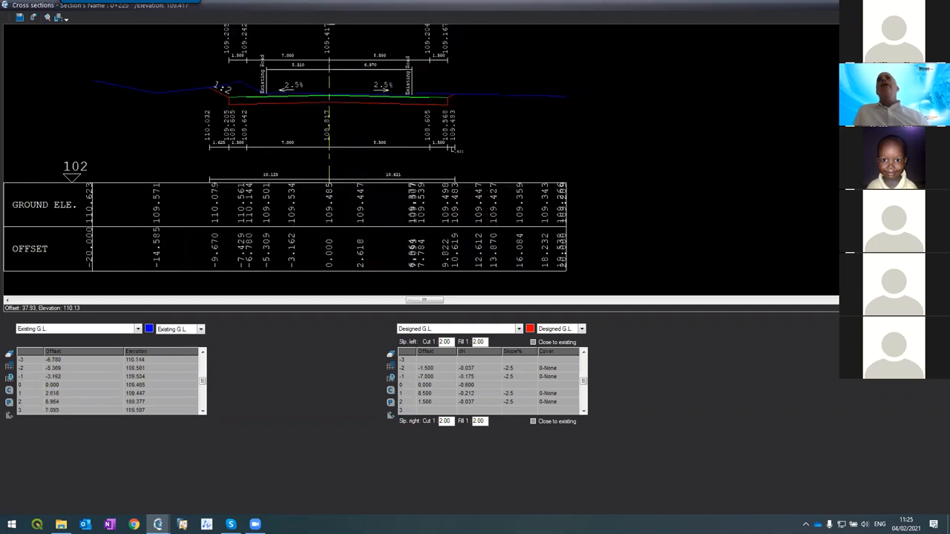
pyautogui.press('pagedown')
pyautogui.press('pagedown')
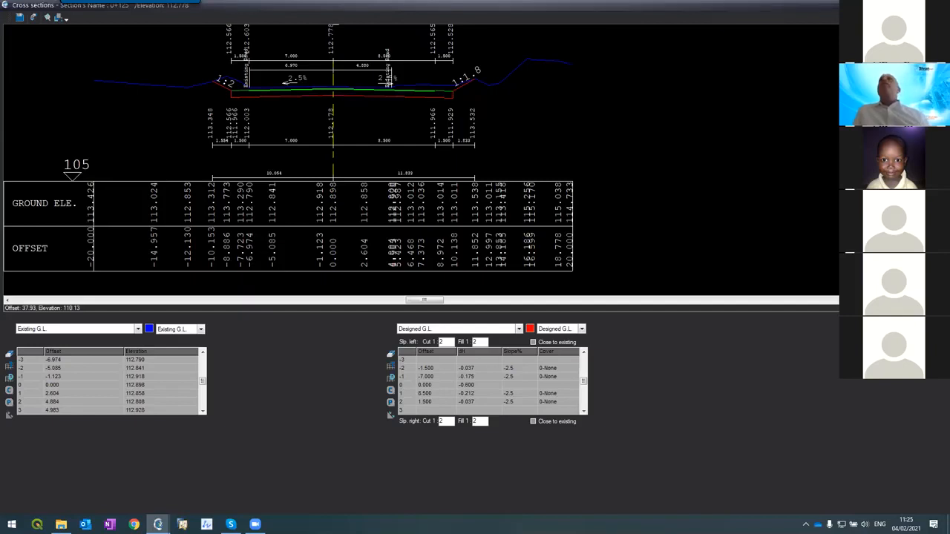
pyautogui.press('Home')
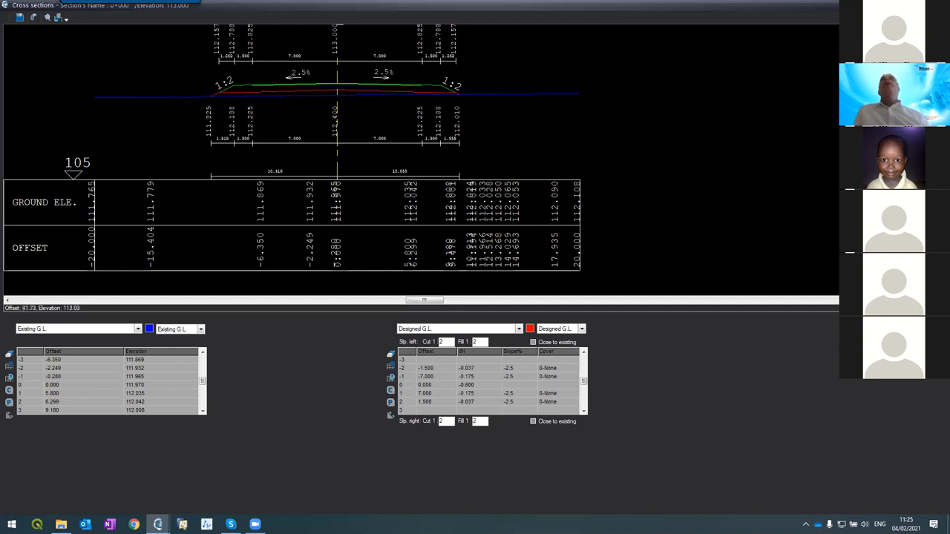
pyautogui.press('pagedown')
pyautogui.press('pagedown')
pyautogui.press('pagedown')
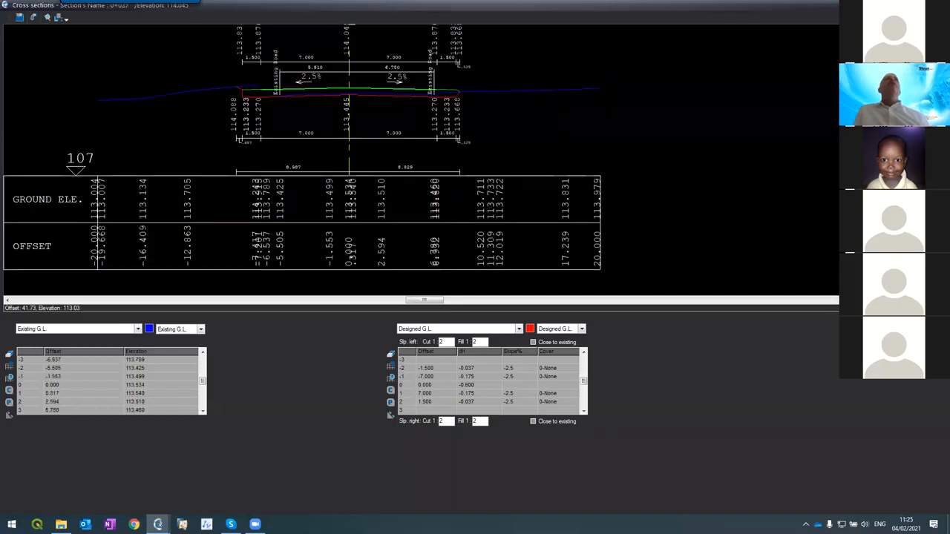
pyautogui.press('pagedown')
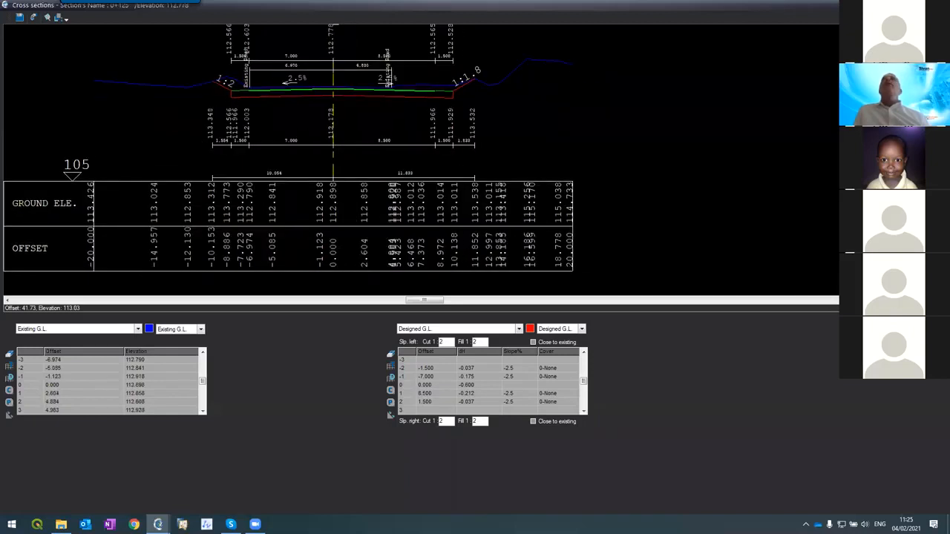
# - Return to section 0+000 and bring up the Left ditch and Right ditch parameters side by side
pyautogui.press('Home')
pyautogui.scroll(3, 190, 86)
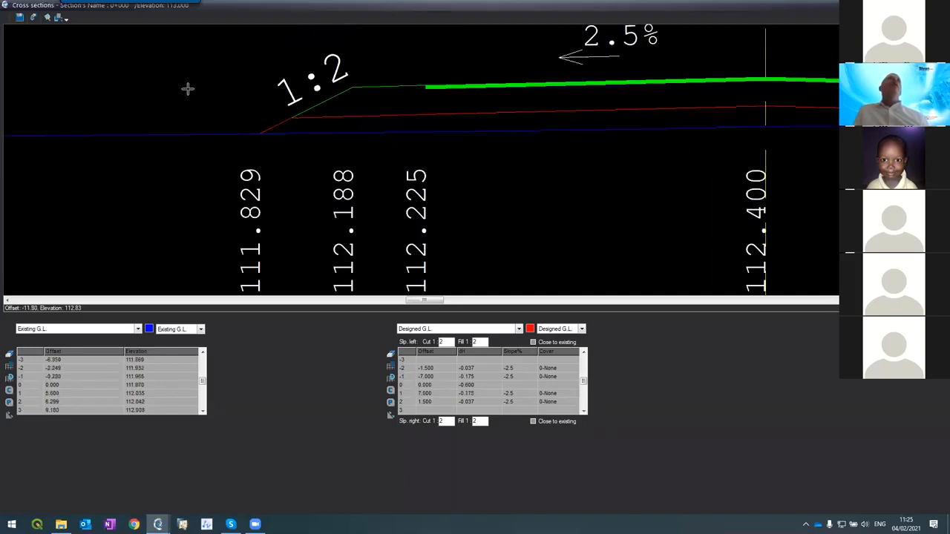
pyautogui.scroll(2, 245, 119)
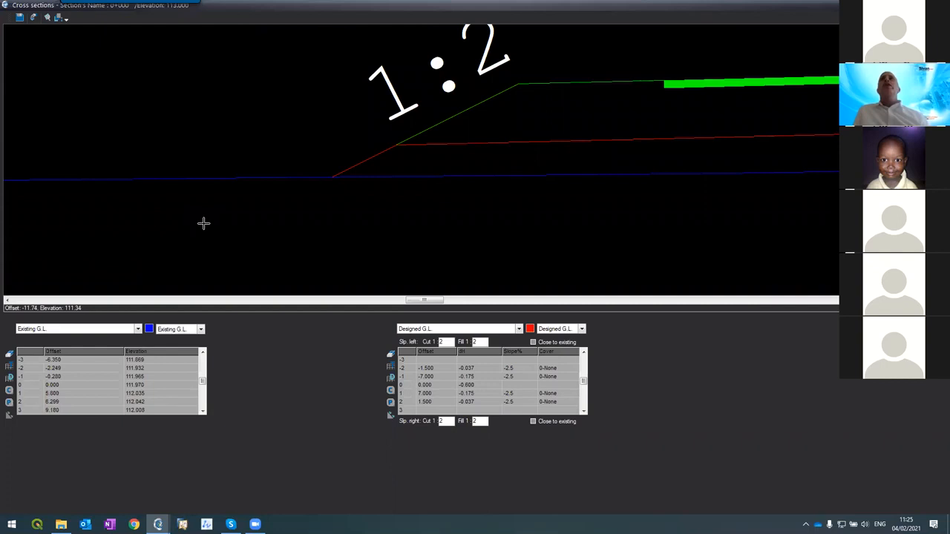
pyautogui.click(81, 333)
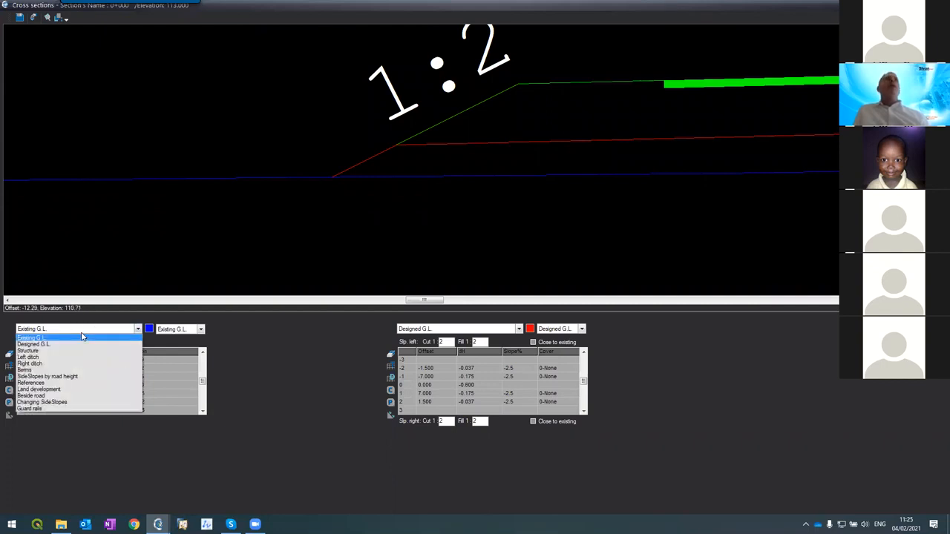
pyautogui.click(81, 357)
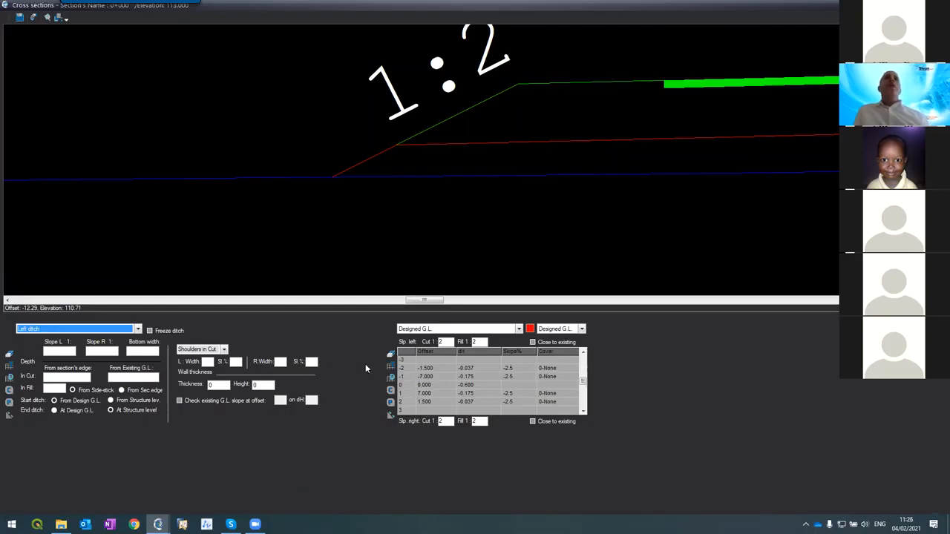
pyautogui.click(424, 331)
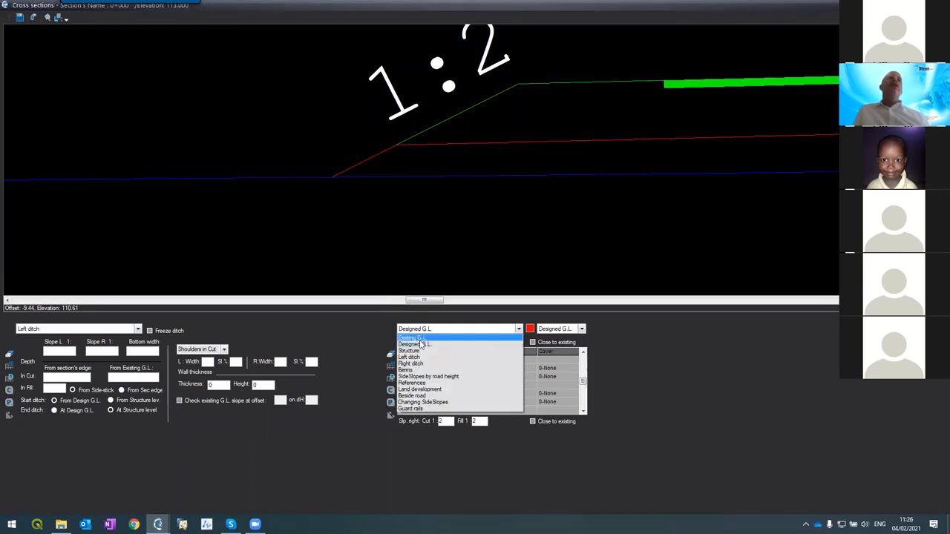
pyautogui.click(417, 363)
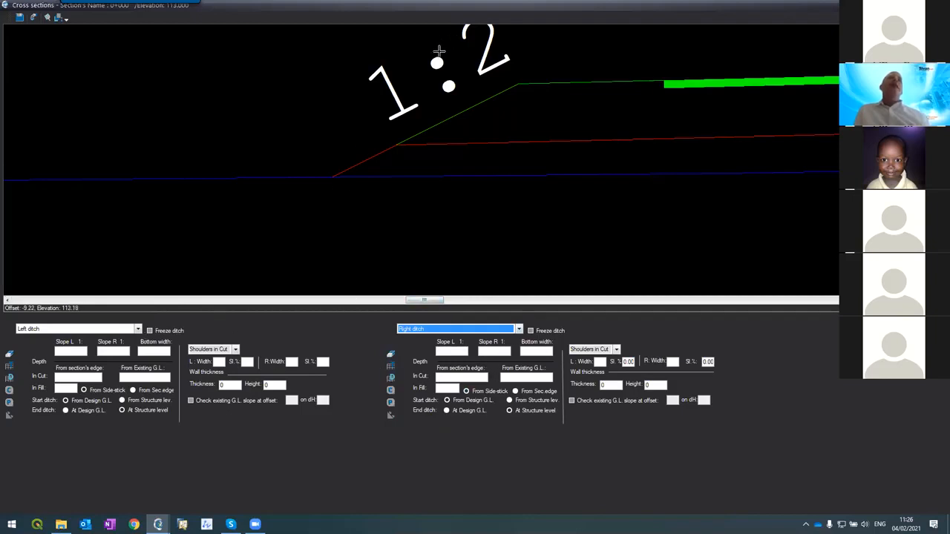
# - Define the left ditch at 0+000 with slopes 1:2 on both sides, bottom width 0.5, and cut, fill and existing-ground depths of 0.6
pyautogui.scroll(1, 217, 229)
pyautogui.scroll(-2, 221, 222)
pyautogui.scroll(-2, 221, 219)
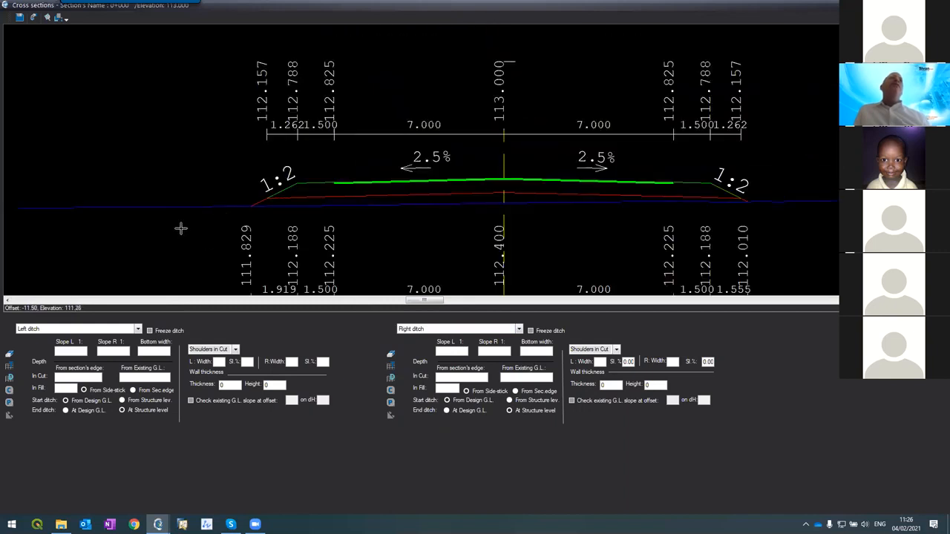
pyautogui.scroll(2, 178, 227)
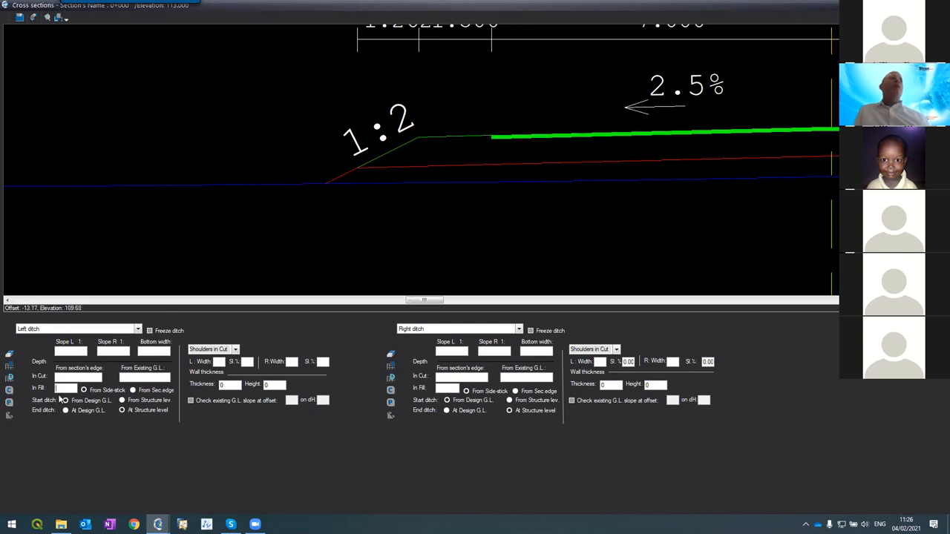
pyautogui.write('0.6')
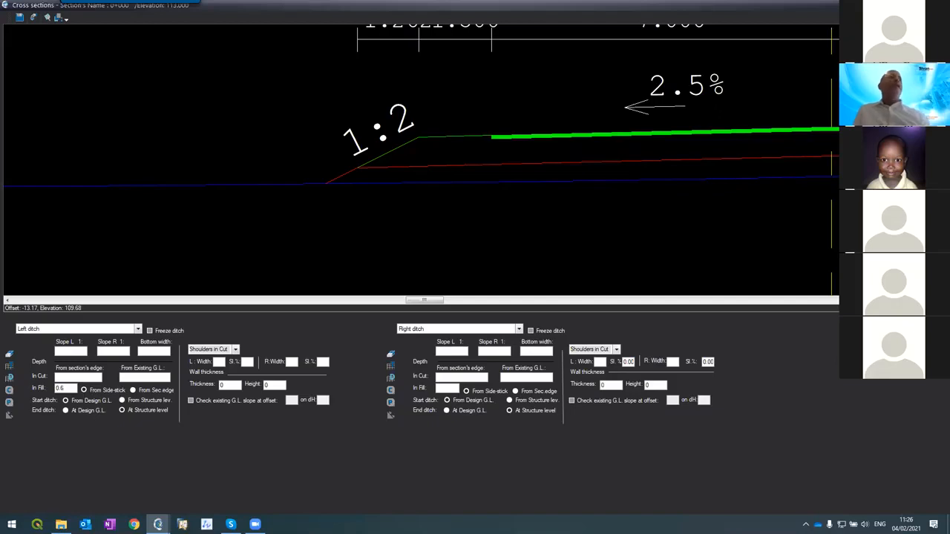
pyautogui.click(70, 378)
pyautogui.write('0.6')
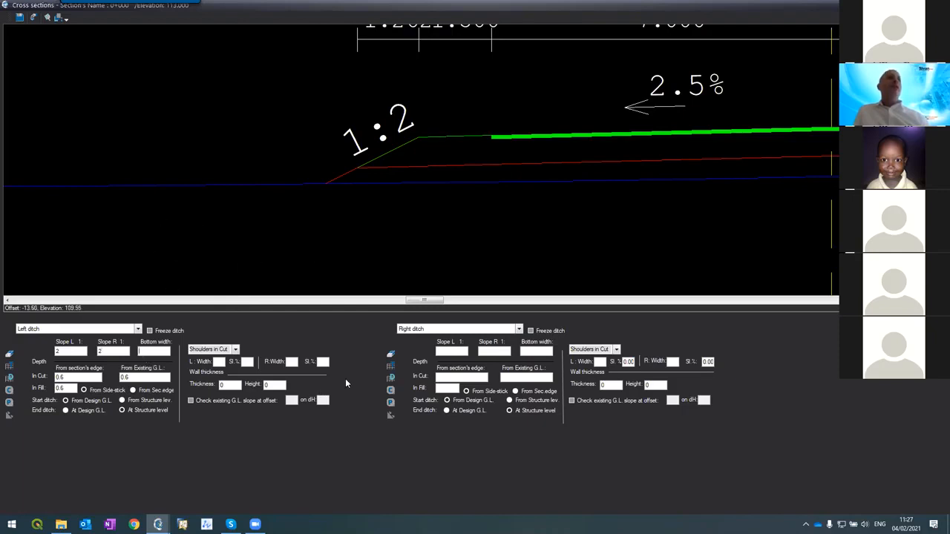
pyautogui.write('0.5')
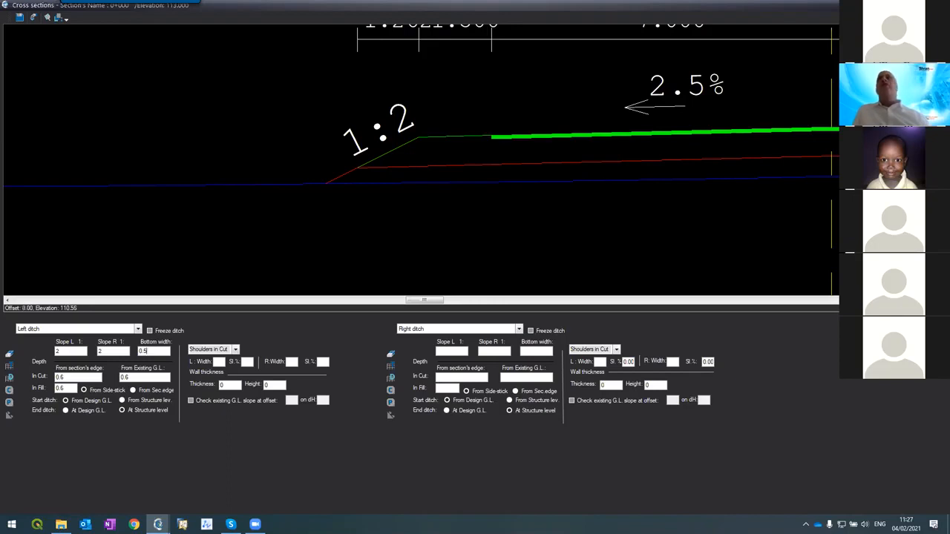
pyautogui.press('Return')
pyautogui.scroll(5, 160, 93)
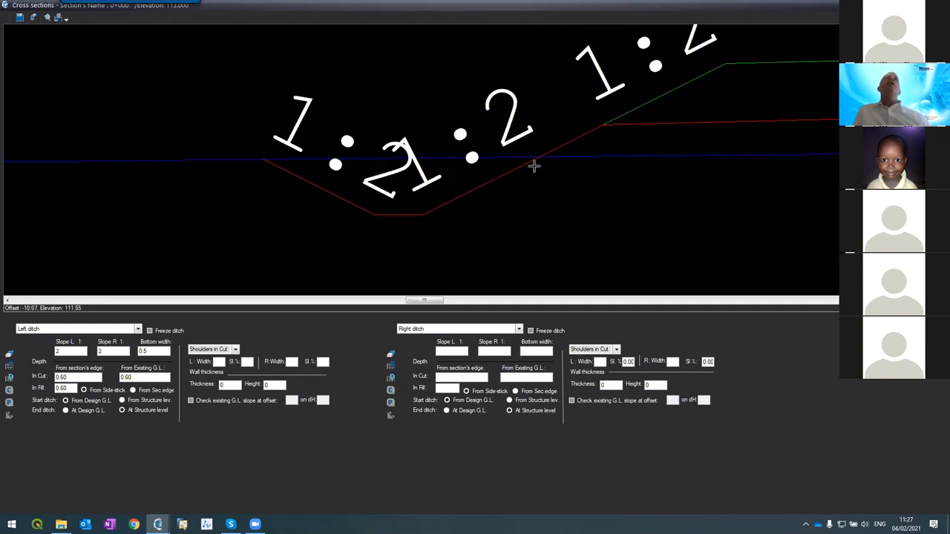
pyautogui.scroll(2, 562, 153)
pyautogui.scroll(-2, 291, 157)
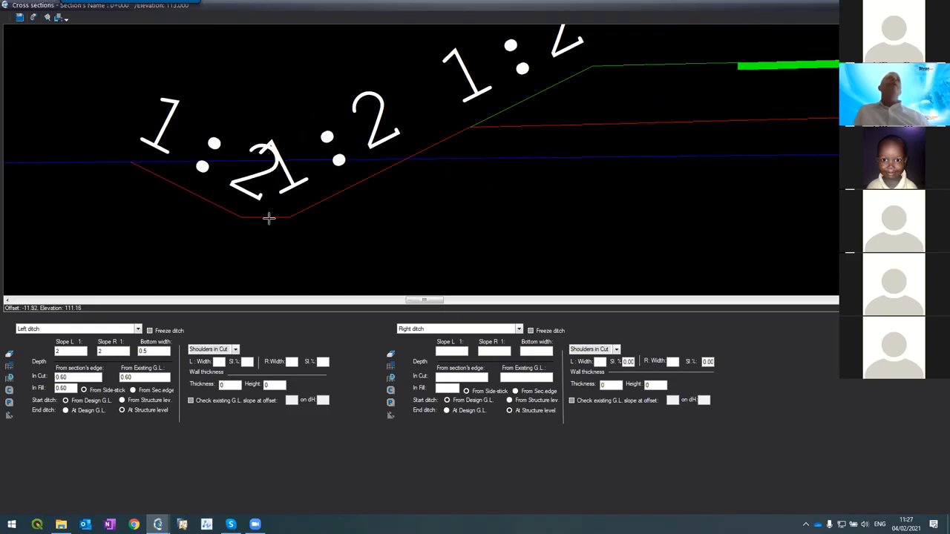
# - Send the whole left ditch from section 0+000 to all other sections, using the All Design table
pyautogui.scroll(-3, 217, 167)
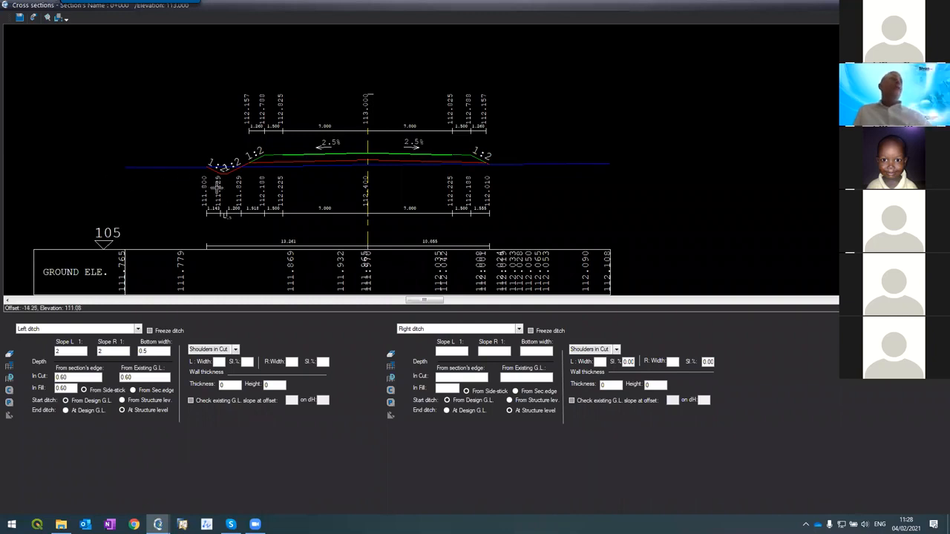
pyautogui.rightClick(59, 352)
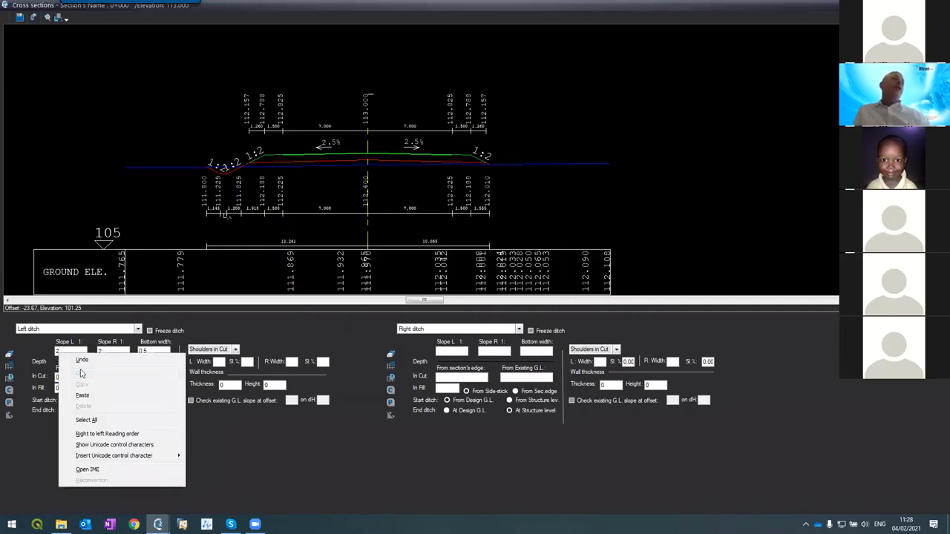
pyautogui.click(25, 433)
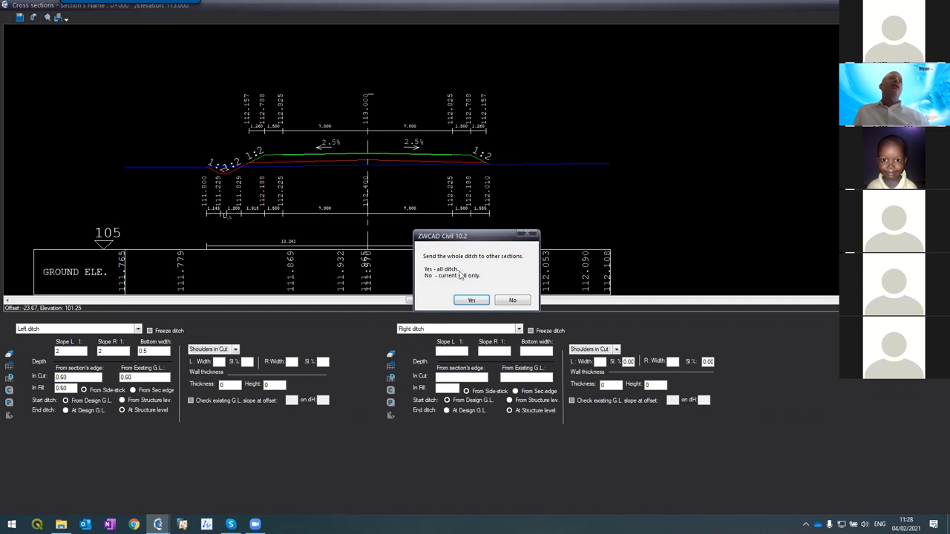
pyautogui.click(469, 301)
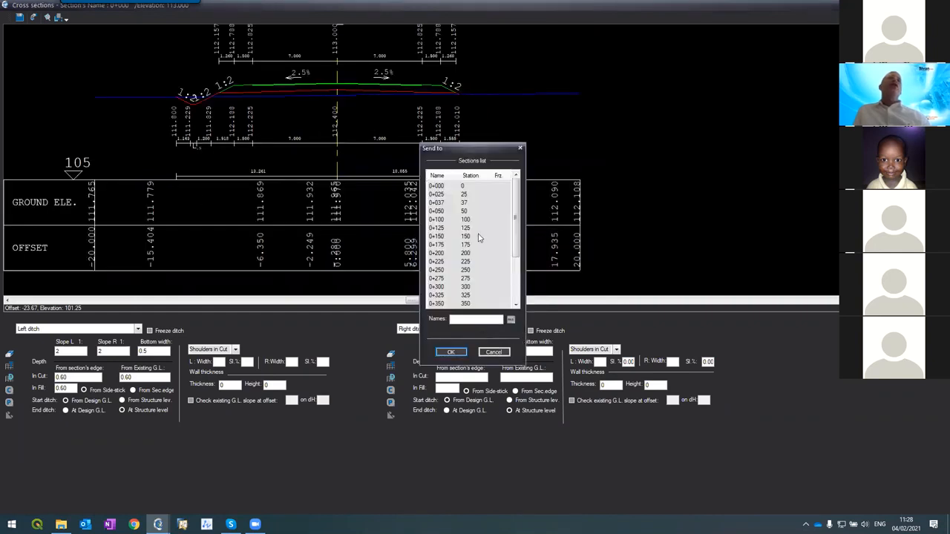
pyautogui.click(510, 319)
pyautogui.click(453, 353)
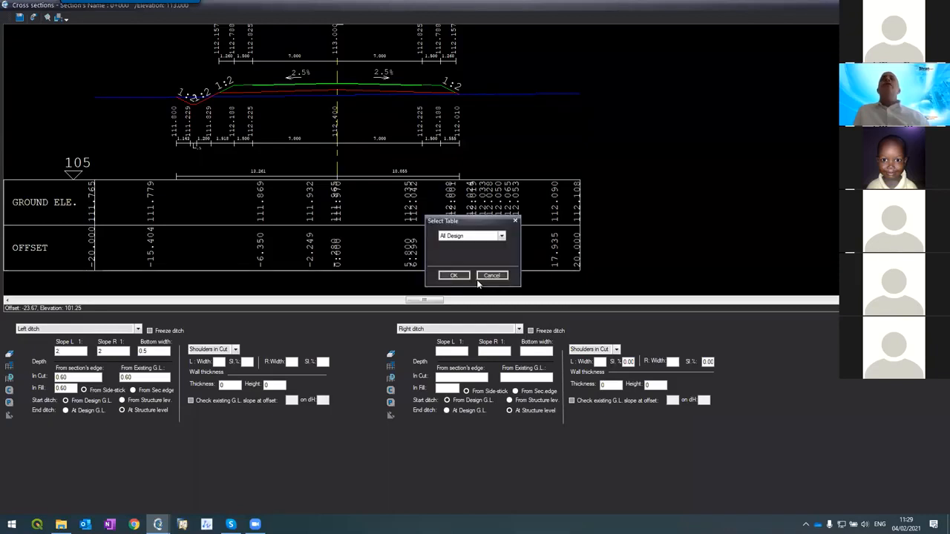
pyautogui.click(457, 276)
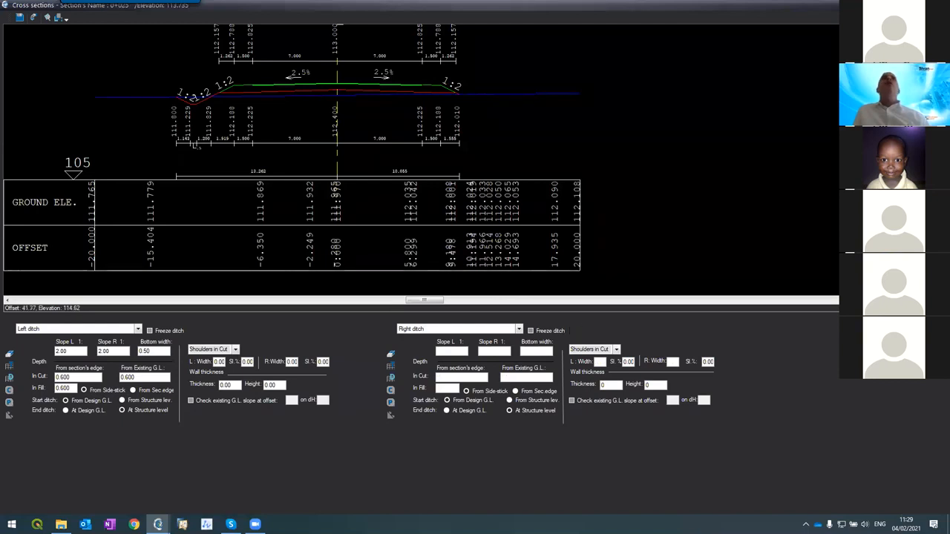
# - Check the left ditch in the sections from 0+025 to 0+125, examining its shape and In Cut depth at 0+125
pyautogui.press('pagedown')
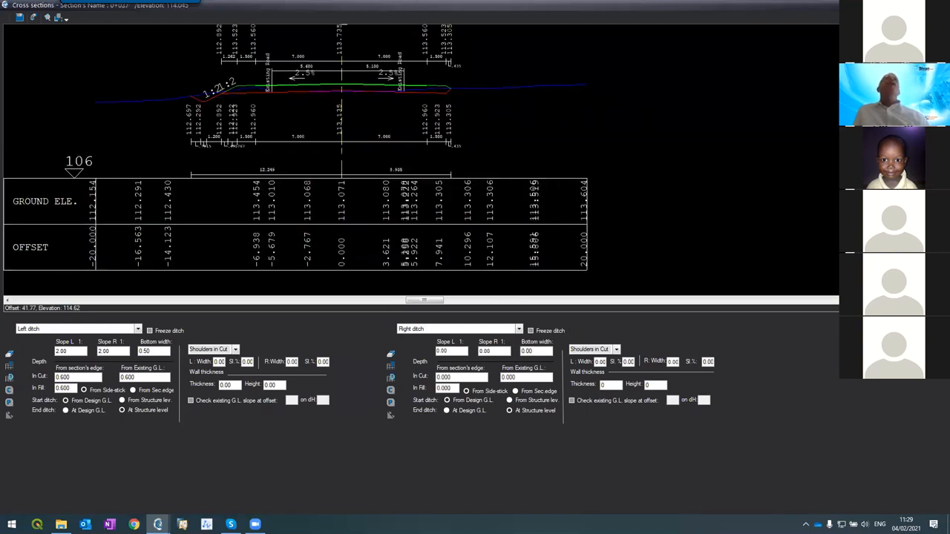
pyautogui.press('pagedown')
pyautogui.press('pagedown')
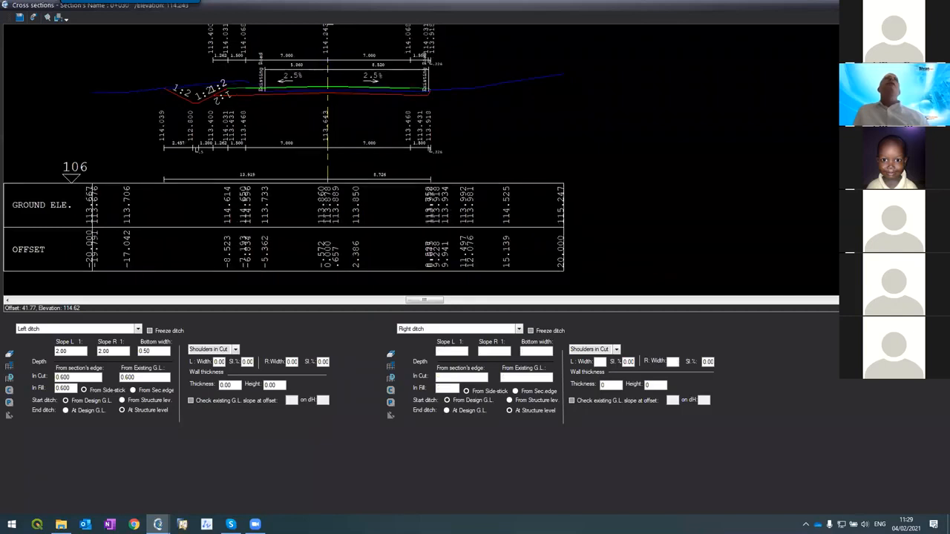
pyautogui.press('pagedown')
pyautogui.press('pagedown')
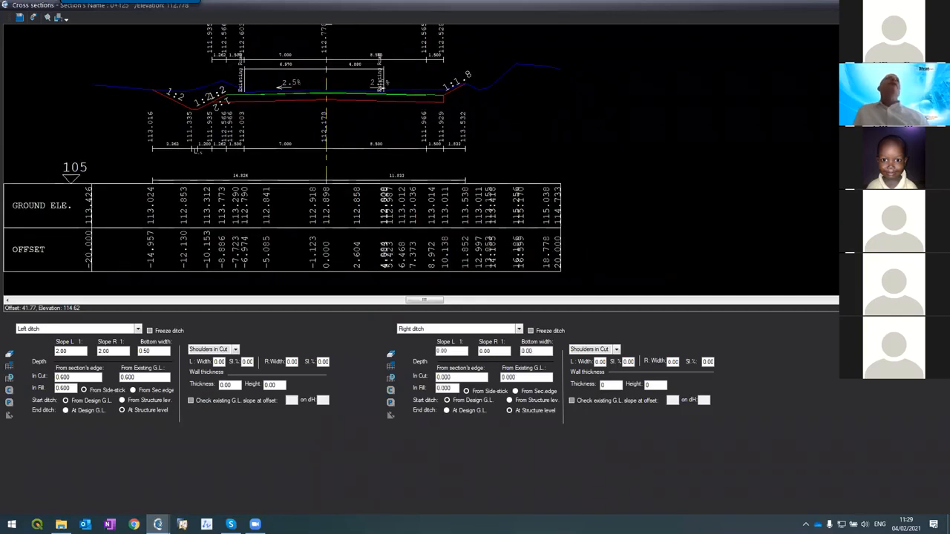
pyautogui.scroll(5, 212, 74)
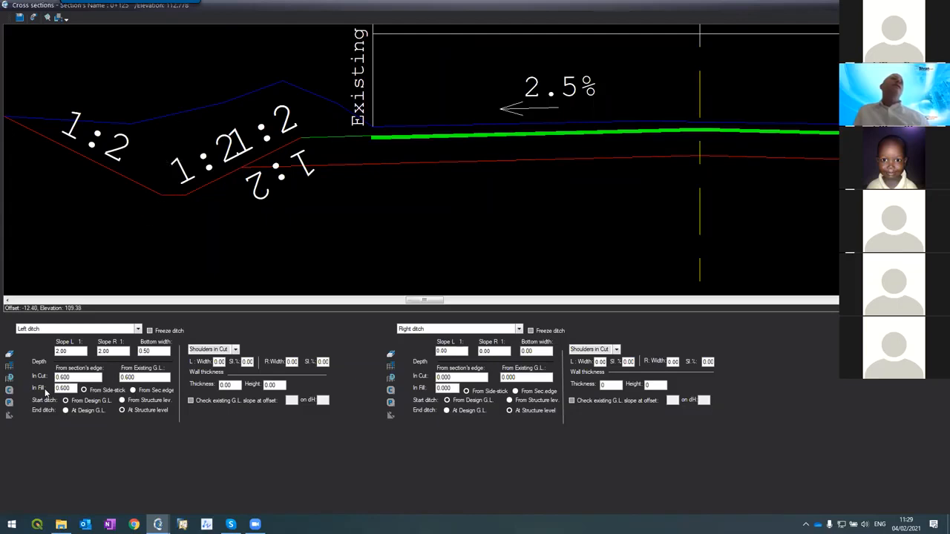
pyautogui.moveTo(70, 377); pyautogui.dragTo(39, 363)
# - Review the left ditch in further sections, including 0+275, and examine it up close at 0+300
pyautogui.press('pageup')
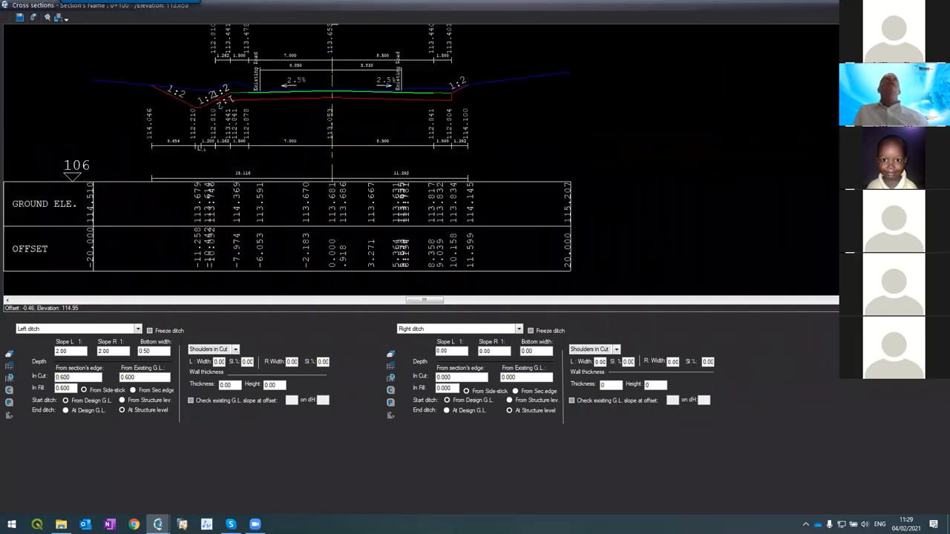
pyautogui.press('pageup')
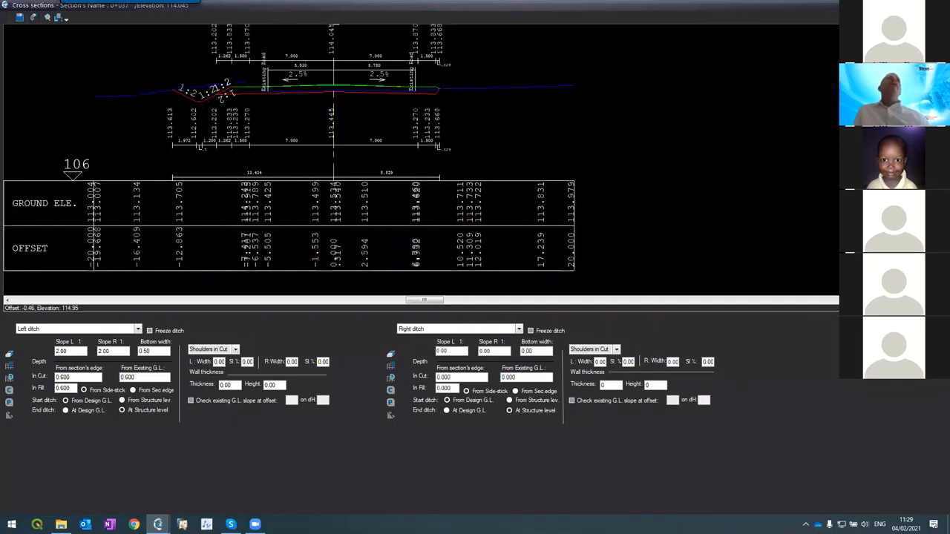
pyautogui.press('pageup')
pyautogui.press('pageup')
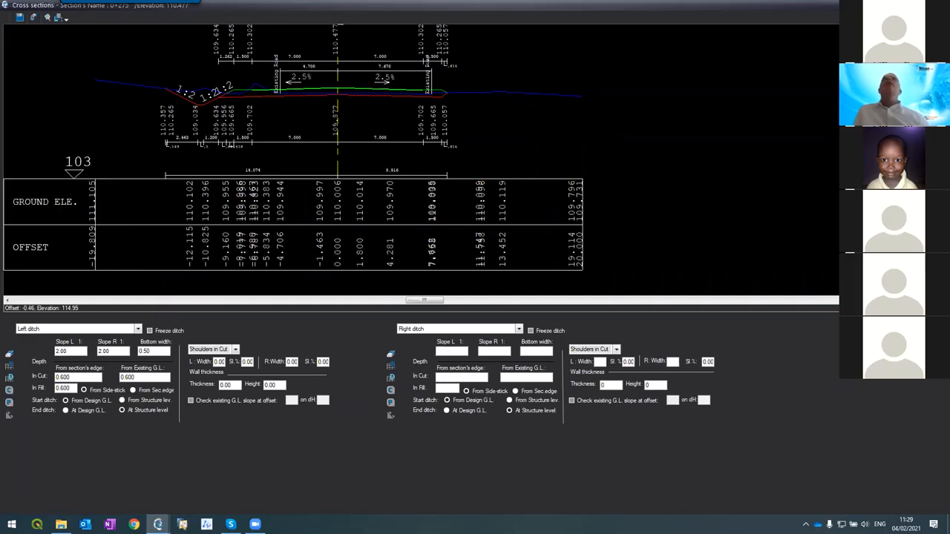
pyautogui.press('pageup')
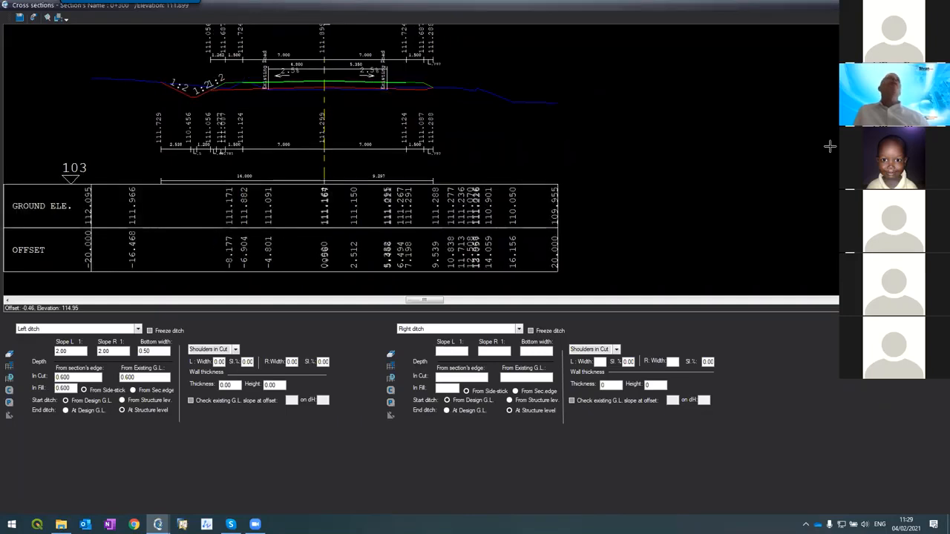
pyautogui.scroll(3, 240, 75)
pyautogui.scroll(3, 200, 89)
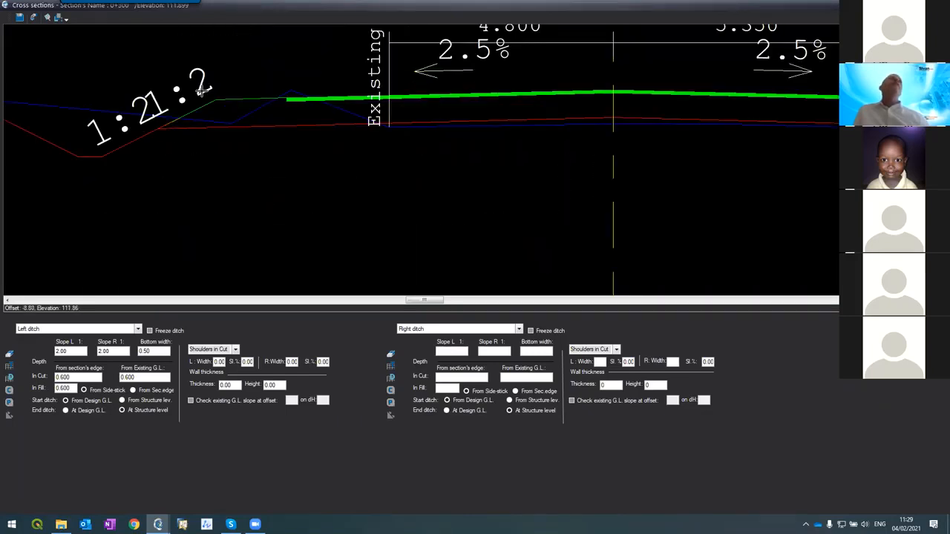
# - Review the left ditch in sections 0+325 to 0+400
pyautogui.press('pageup')
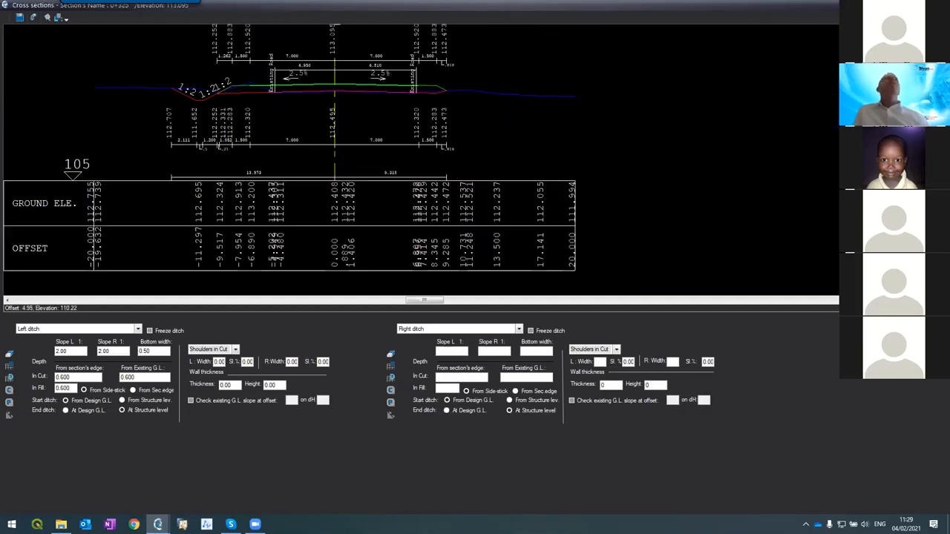
pyautogui.press('pageup')
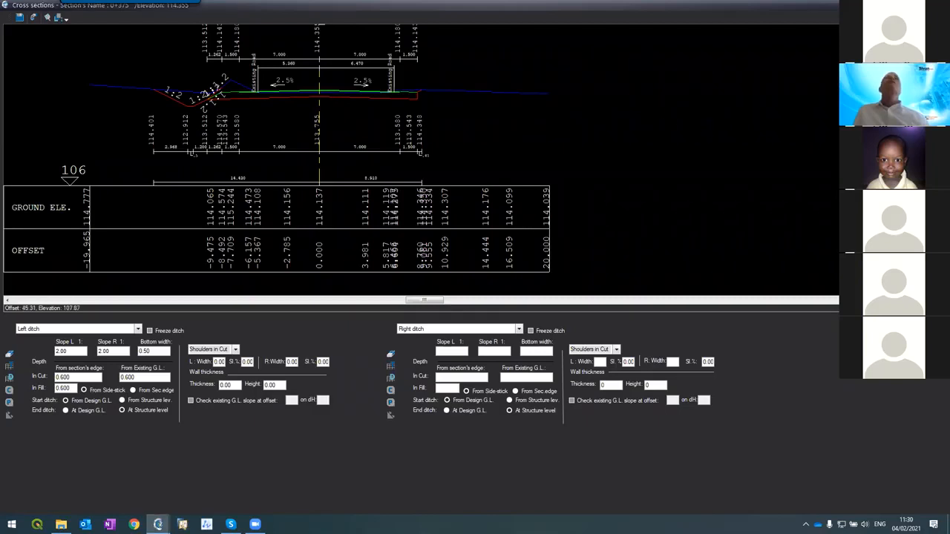
pyautogui.press('pagedown')
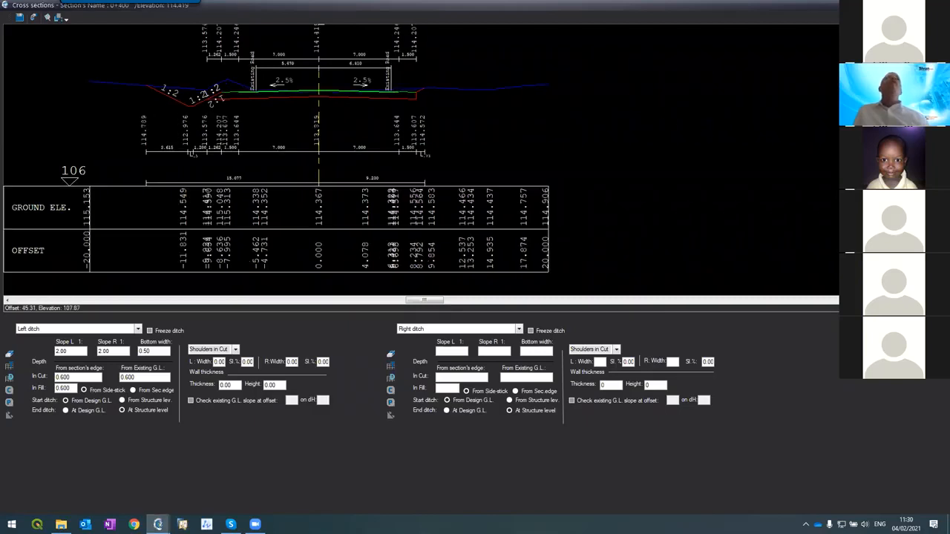
pyautogui.press('pageup')
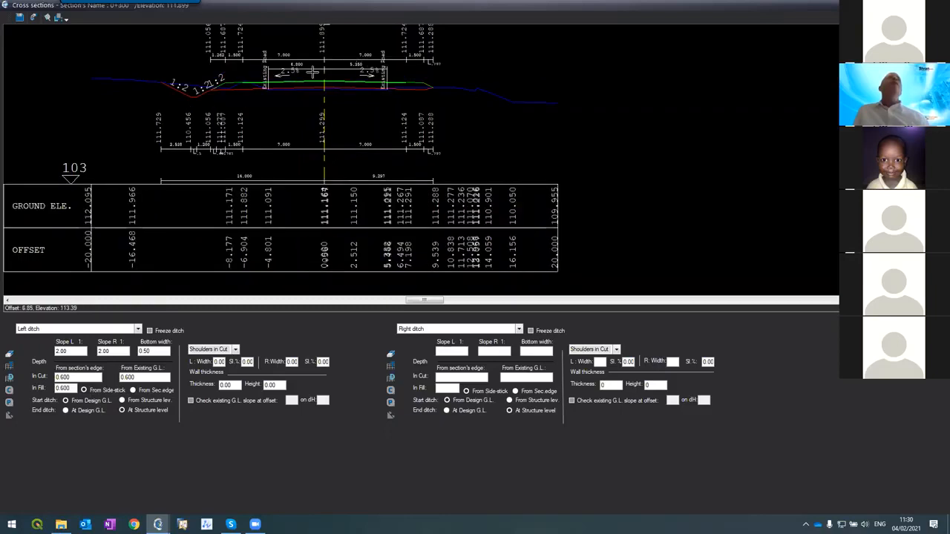
# - Examine the left ditch at 0+300 against its In Cut depths from the section's edge and from the existing ground
pyautogui.scroll(3, 178, 64)
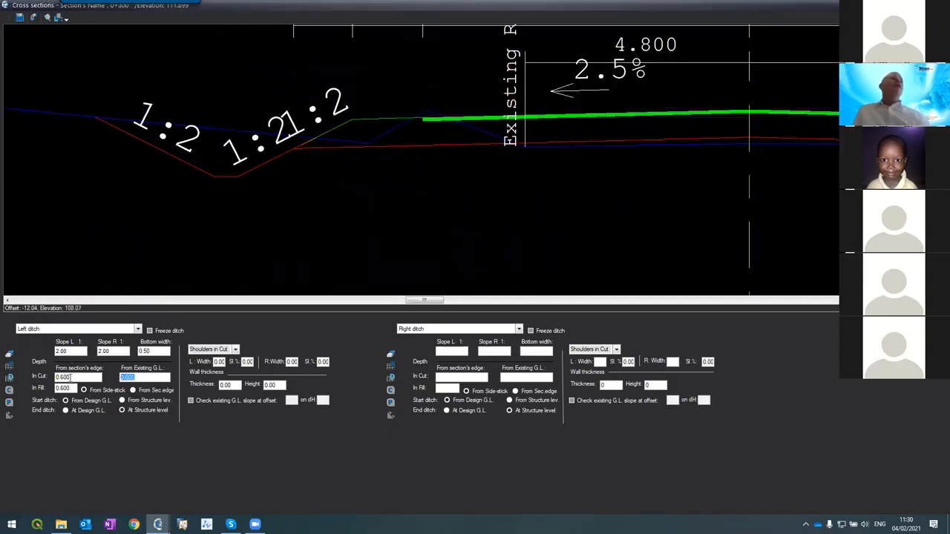
pyautogui.moveTo(65, 377); pyautogui.dragTo(43, 378)
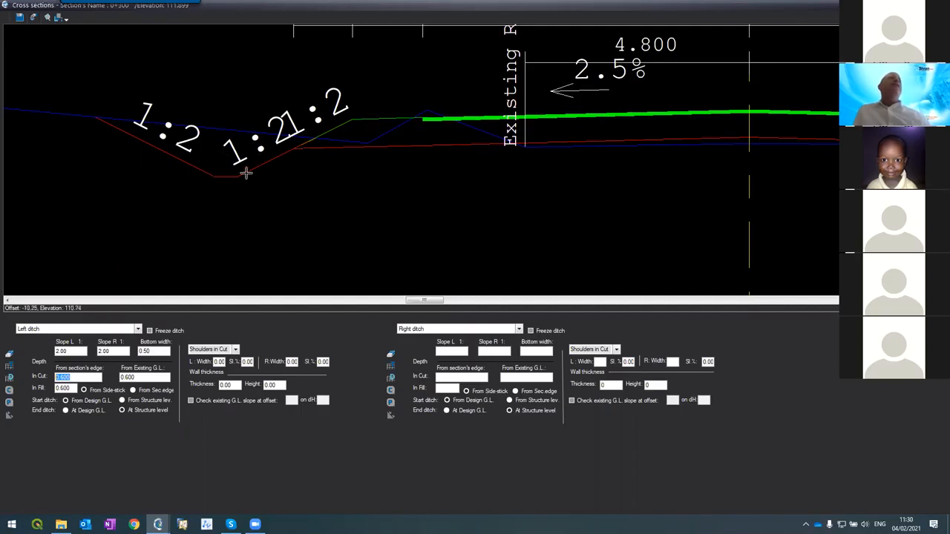
pyautogui.moveTo(137, 378); pyautogui.dragTo(103, 372)
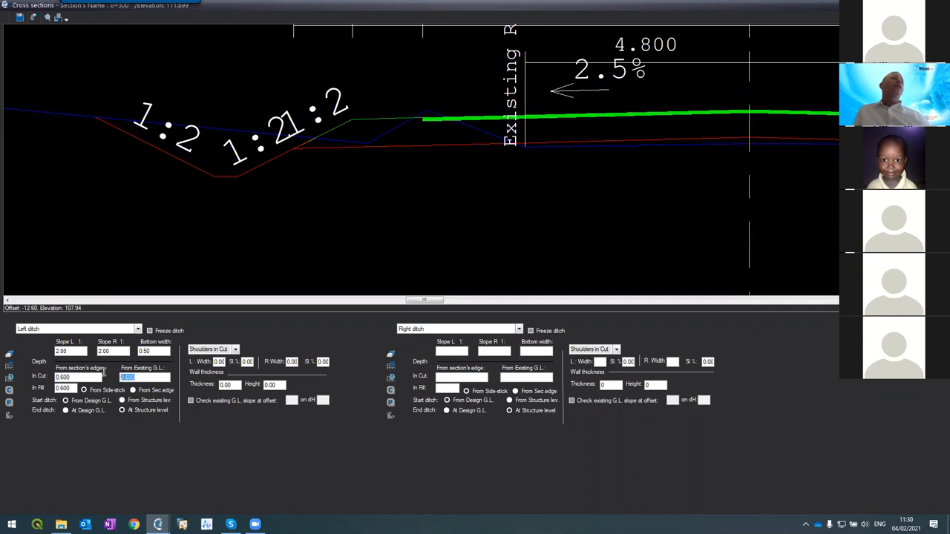
pyautogui.click(132, 391)
pyautogui.moveTo(78, 378); pyautogui.dragTo(53, 378)
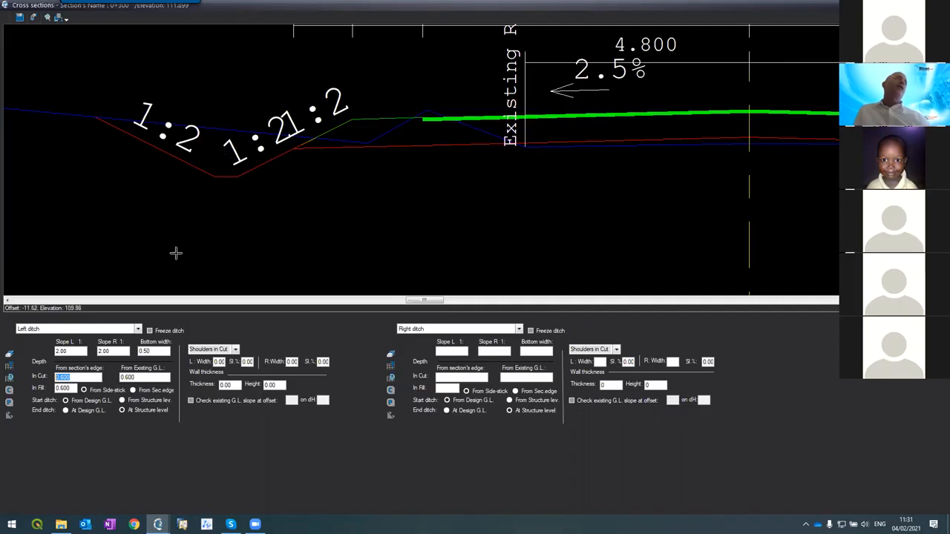
pyautogui.doubleClick(138, 378)
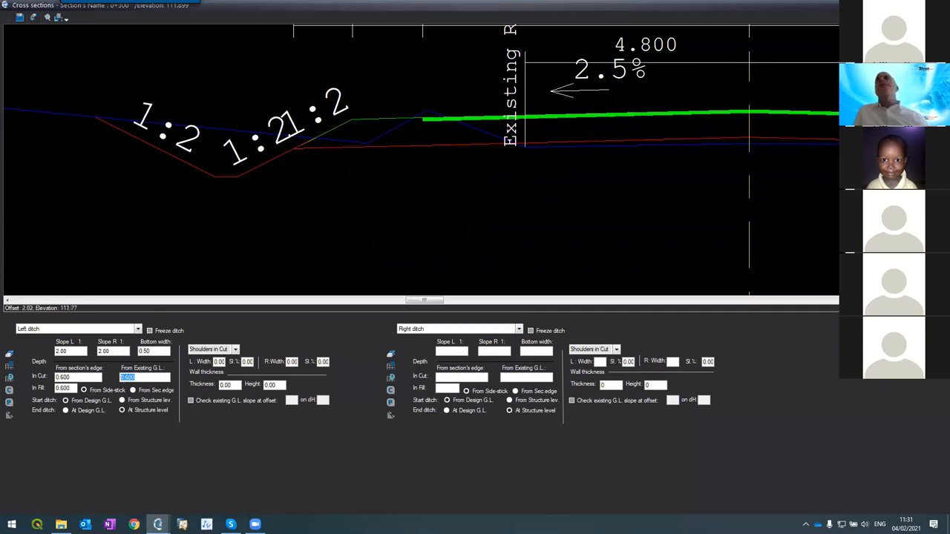
# - In section 0+000, set the right ditch's left and right slopes to 1:2 and its bottom width to 0.5
pyautogui.press('pagedown')
pyautogui.press('pagedown')
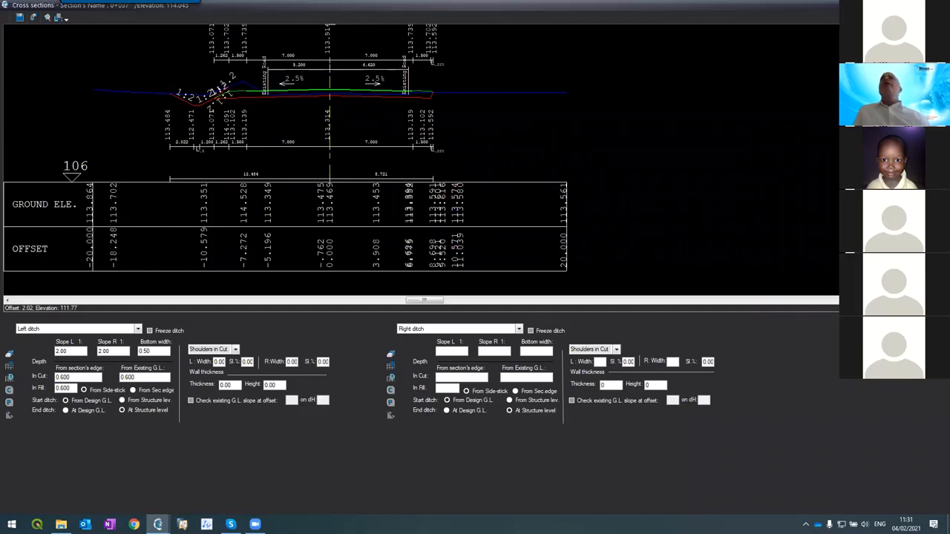
pyautogui.press('pagedown')
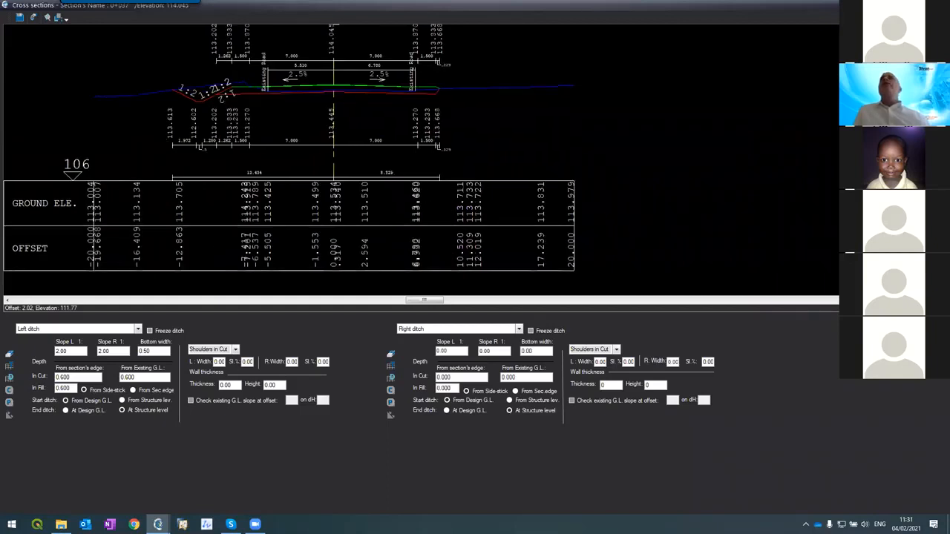
pyautogui.press('pageup')
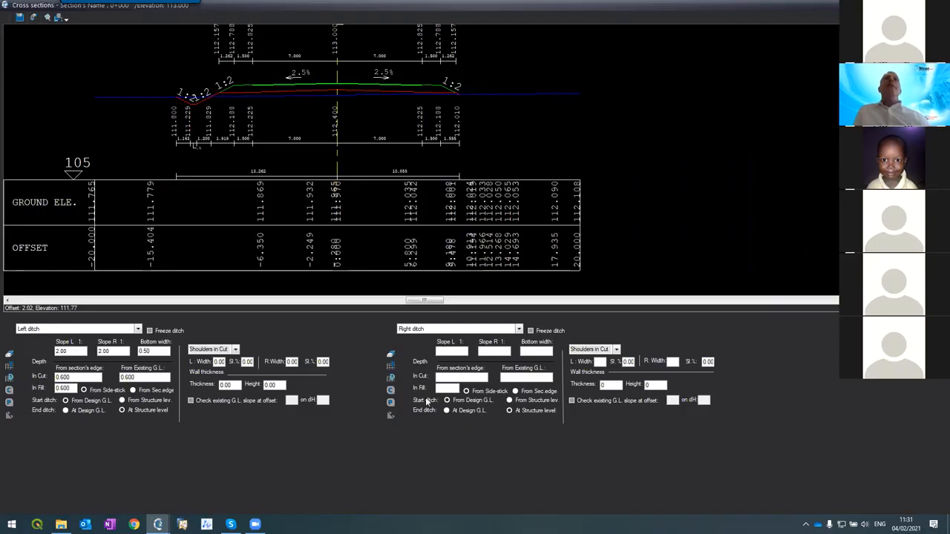
pyautogui.click(447, 354)
pyautogui.write('2')
pyautogui.click(479, 351)
pyautogui.write('2')
pyautogui.click(523, 351)
pyautogui.write('0.5')
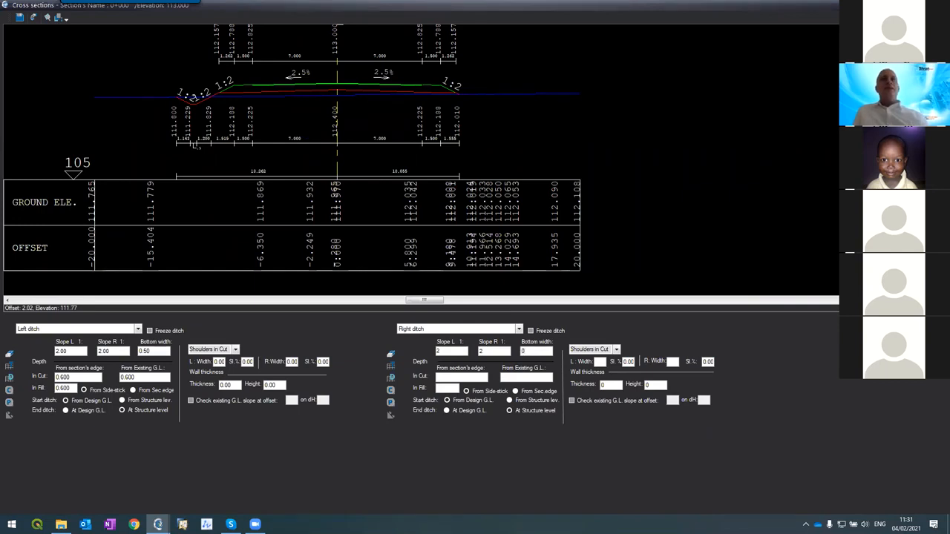
# - Set the right ditch's In Cut depths from section's edge and existing ground and its In Fill depth to 0.6, and inspect its shape
pyautogui.click(449, 377)
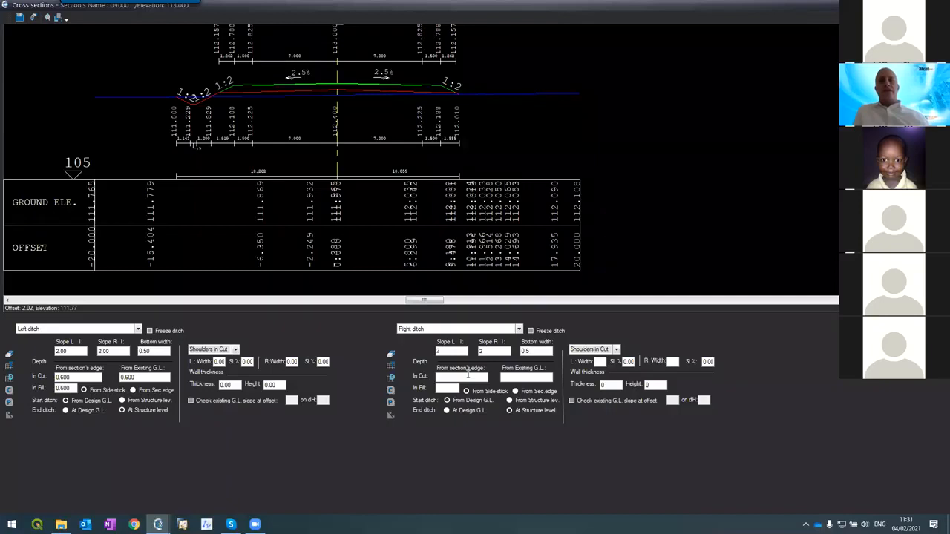
pyautogui.write('0.6')
pyautogui.press('Tab')
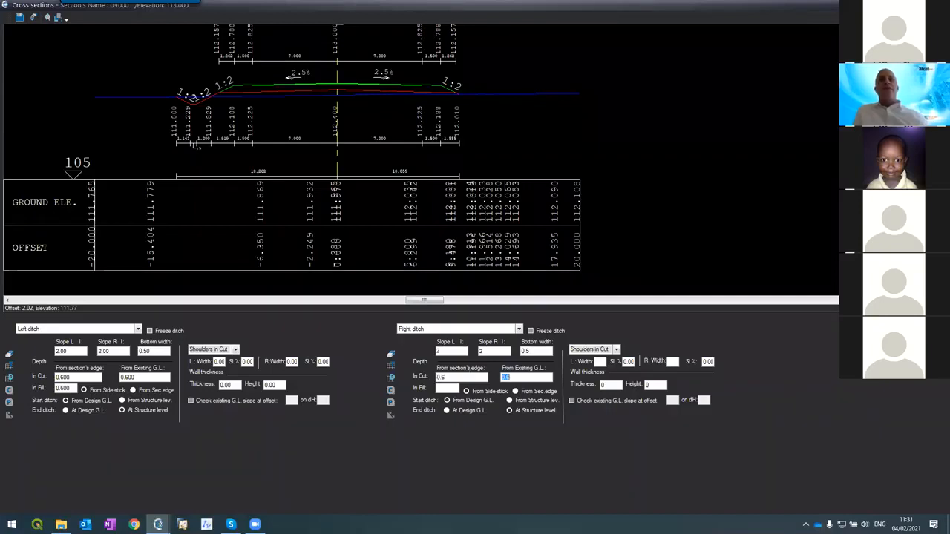
pyautogui.write('0.6')
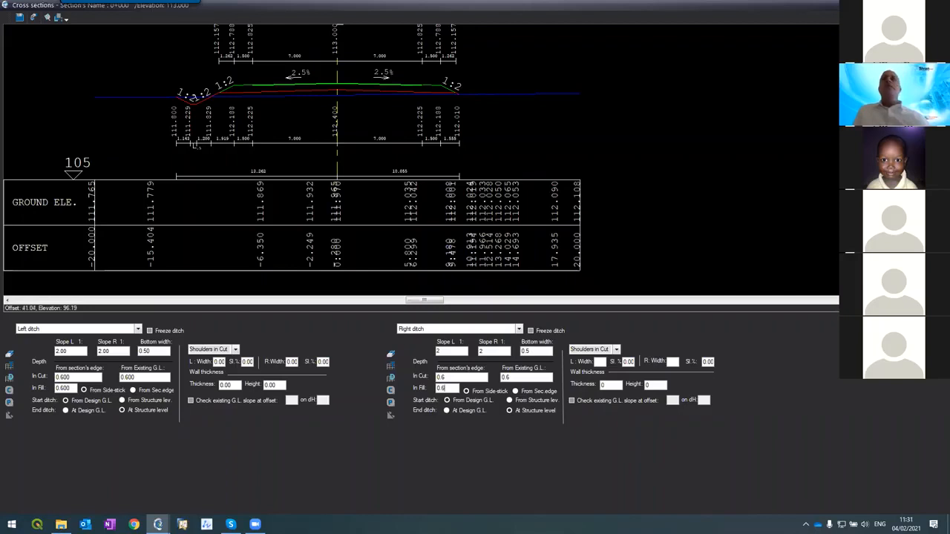
pyautogui.press('Return')
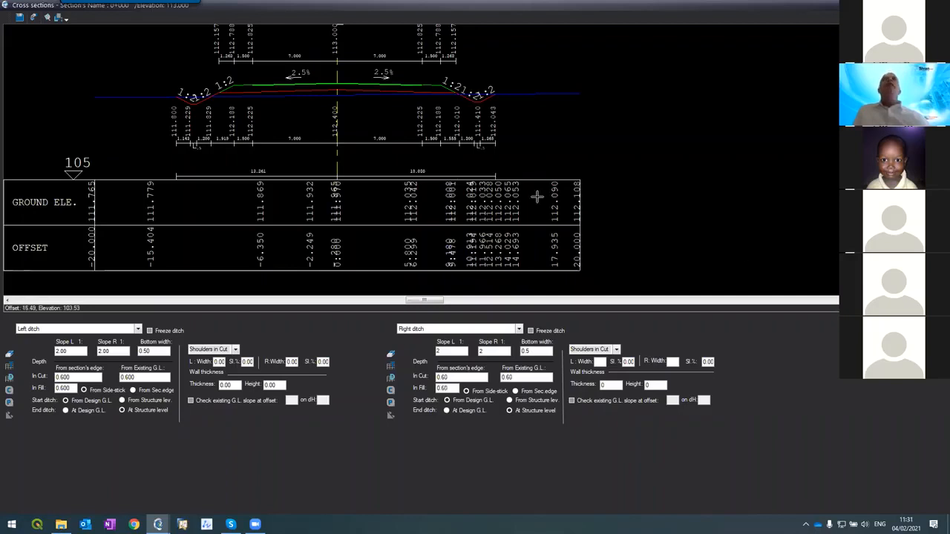
pyautogui.scroll(5, 468, 87)
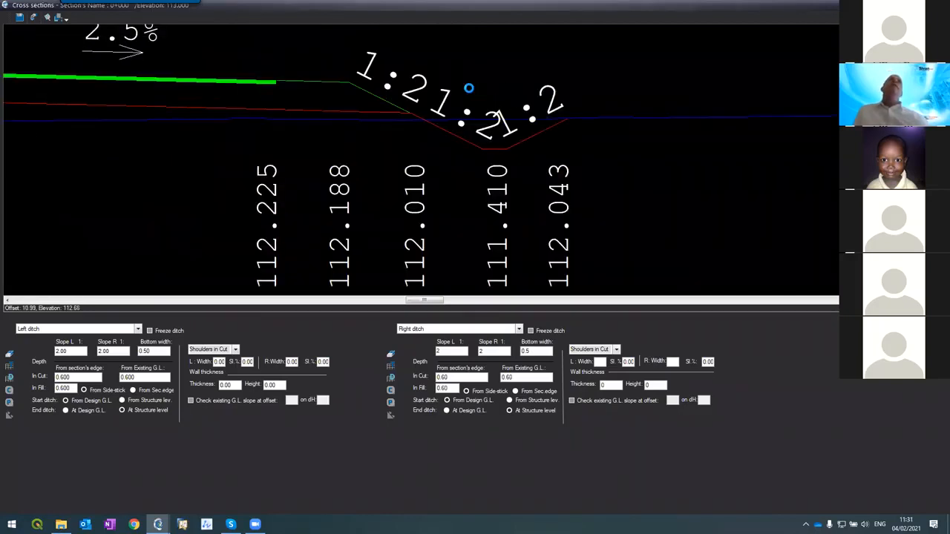
pyautogui.scroll(-5, 468, 87)
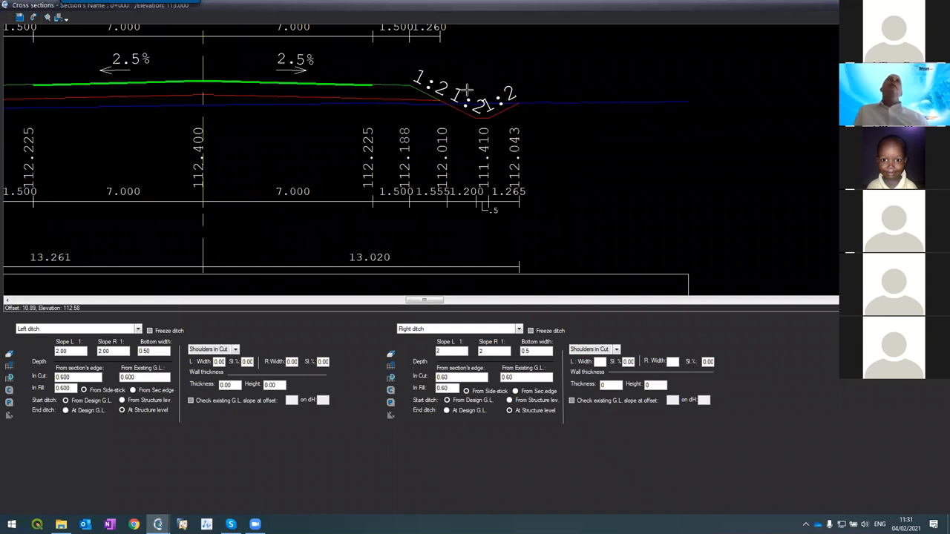
# - Send the whole right ditch from section 0+000 to all other sections
pyautogui.rightClick(439, 352)
pyautogui.click(420, 437)
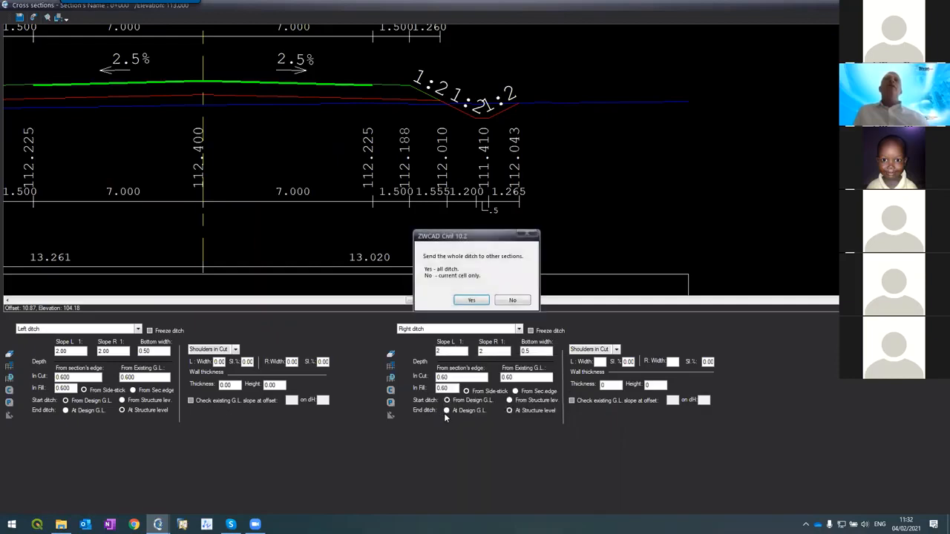
pyautogui.click(473, 301)
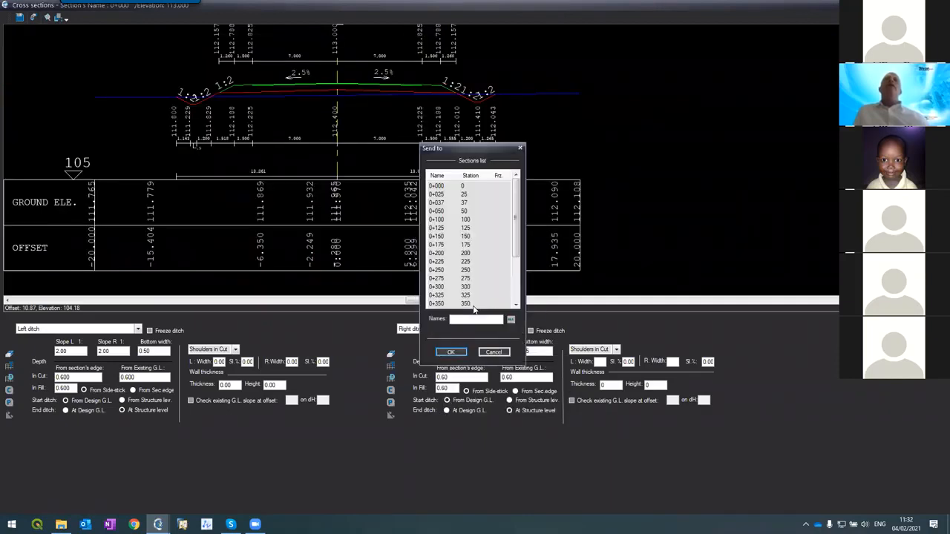
pyautogui.click(510, 319)
pyautogui.click(451, 352)
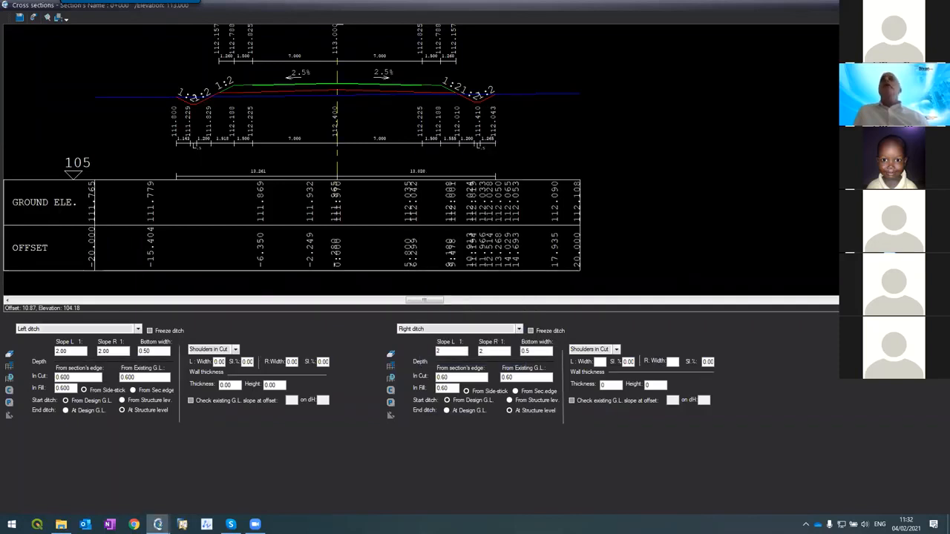
pyautogui.doubleClick(495, 258)
pyautogui.click(454, 275)
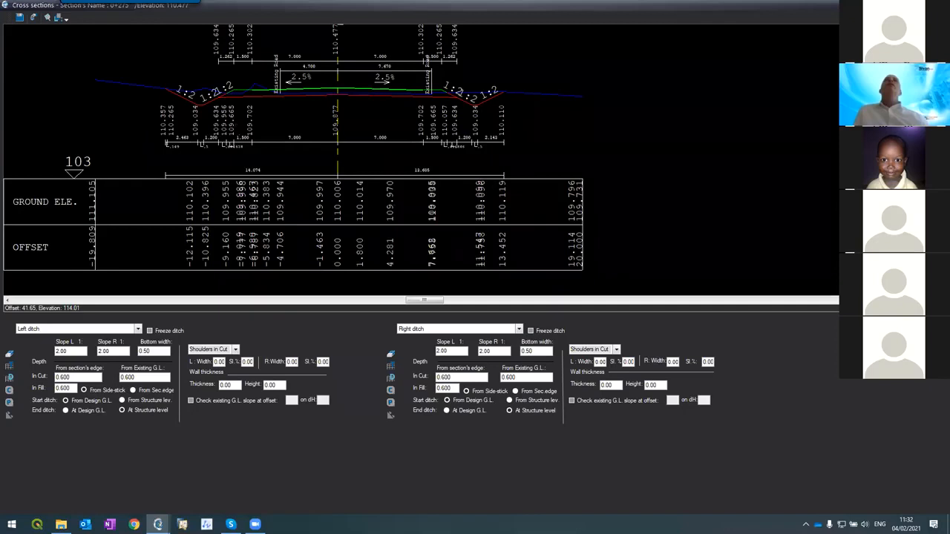
# - Review the ditches on both sides of the road through the sections from 0+275 to 0+475
pyautogui.press('pageup')
pyautogui.press('pageup')
pyautogui.press('pagedown')
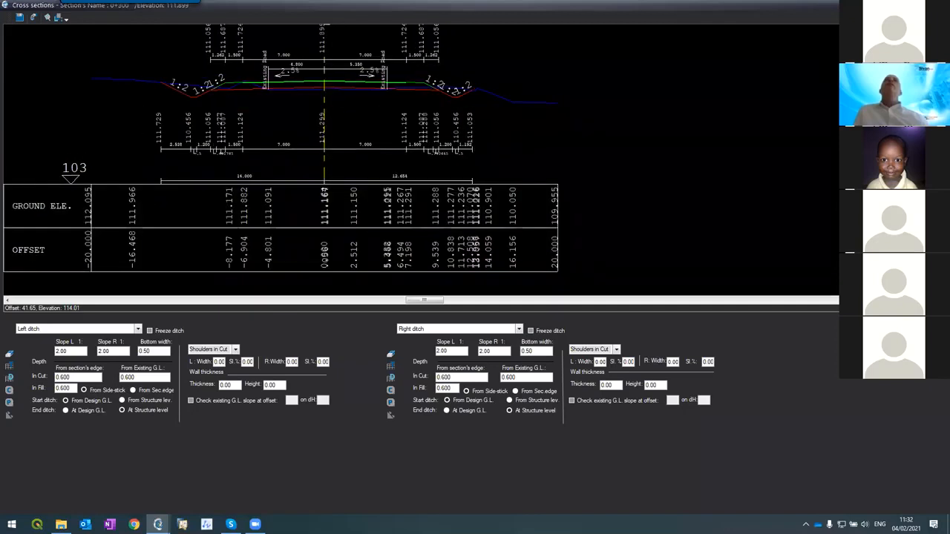
pyautogui.press('pagedown')
pyautogui.press('pagedown')
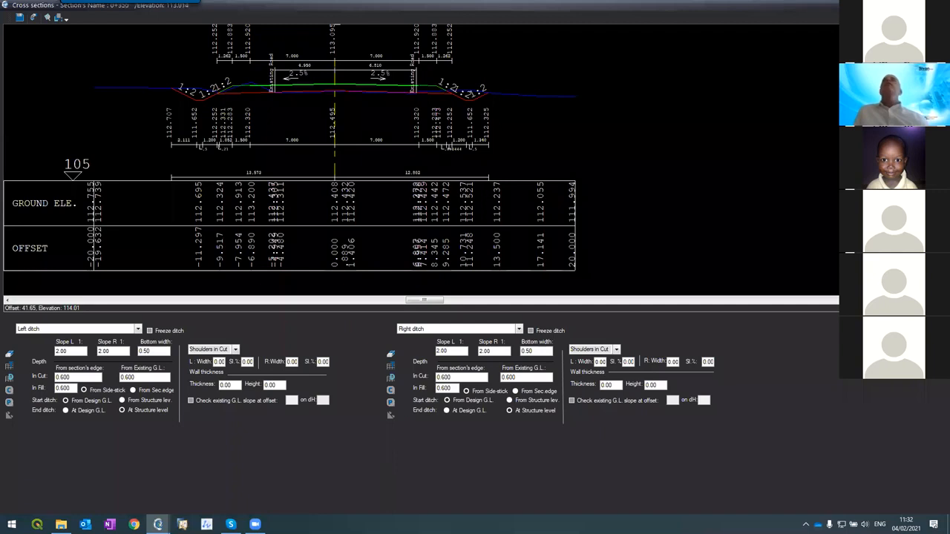
pyautogui.press('pagedown')
pyautogui.press('pagedown')
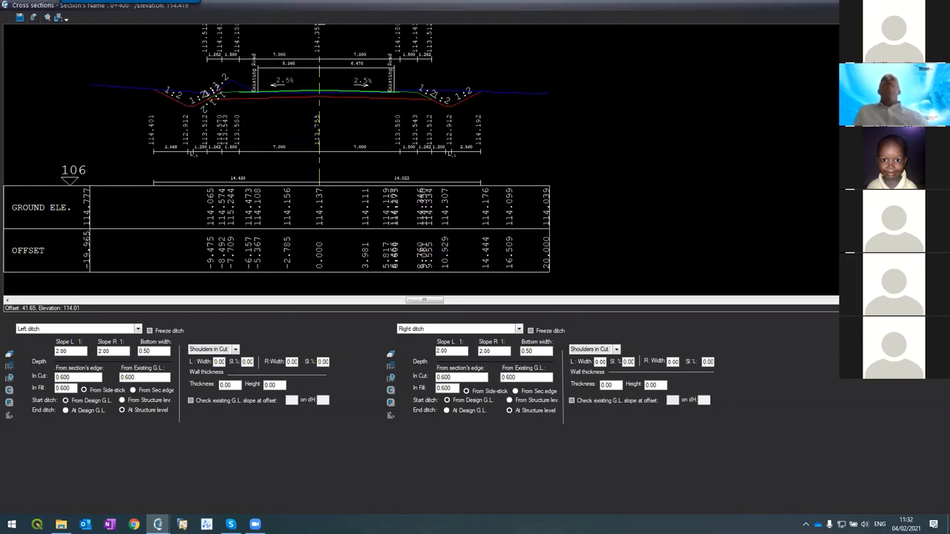
pyautogui.press('pagedown')
pyautogui.press('pagedown')
pyautogui.press('pagedown')
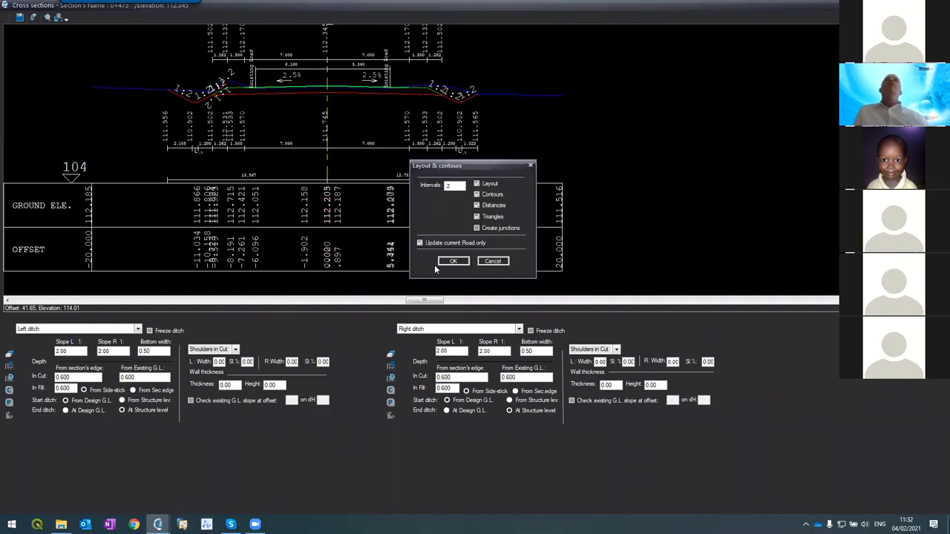
# - Update the current road's layout, contours, distances and triangles at 0.2 intervals, and examine the ditches along the road in plan
pyautogui.click(449, 262)
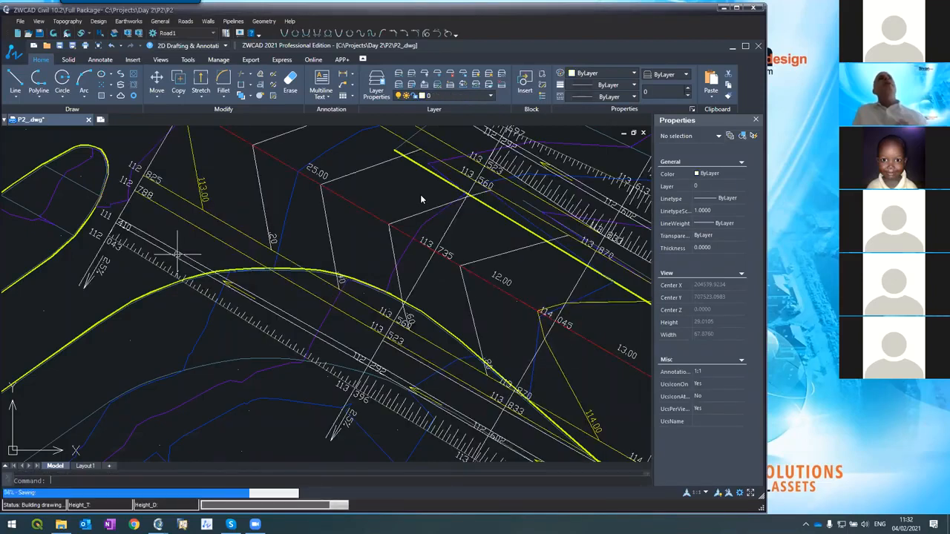
pyautogui.scroll(-8, 356, 213)
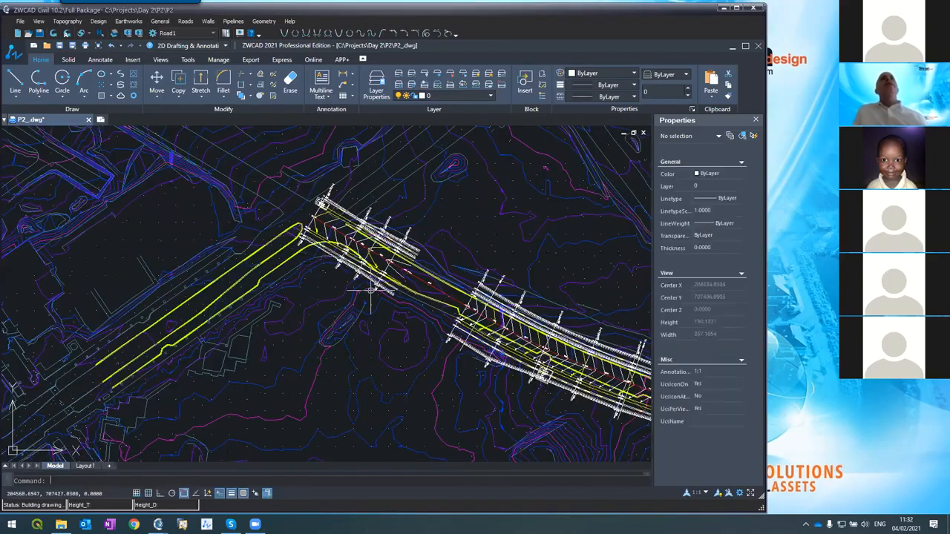
pyautogui.scroll(-7, 367, 293)
pyautogui.scroll(8, 427, 321)
pyautogui.scroll(-2, 428, 313)
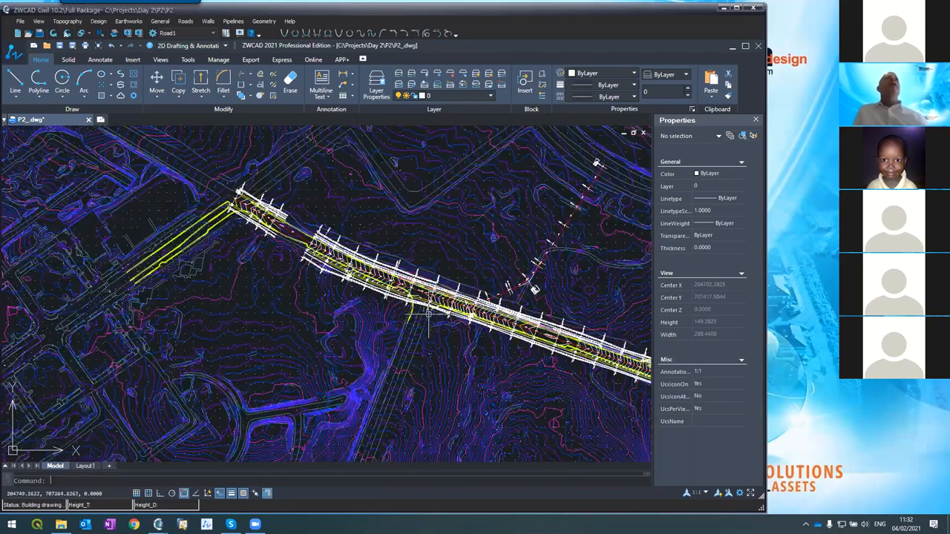
pyautogui.scroll(-2, 427, 315)
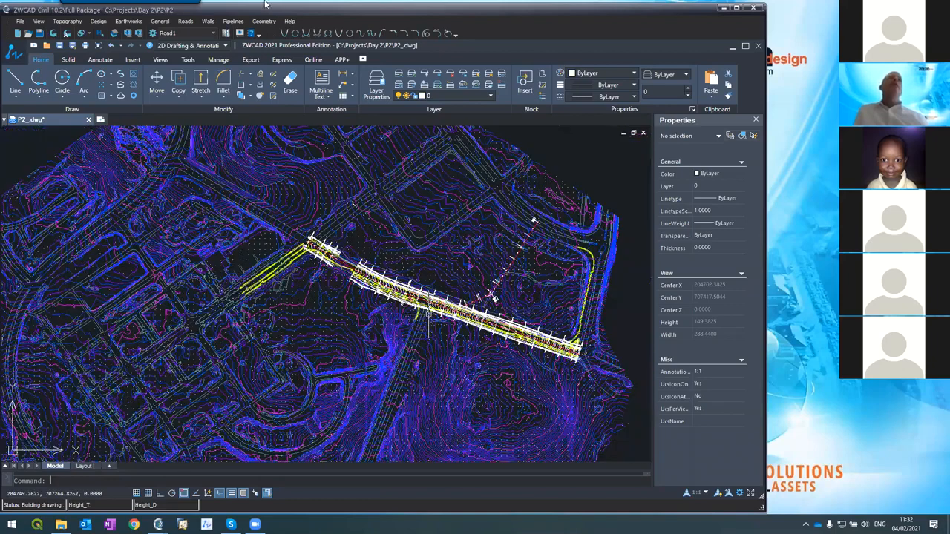
pyautogui.scroll(5, 371, 293)
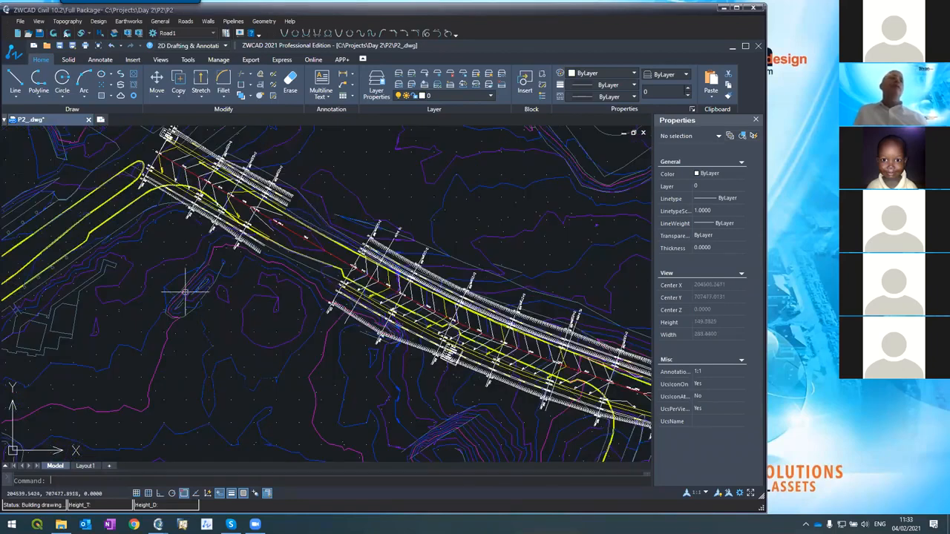
# - Return to the cross sections and review both ditches from section 0+100 back to 0+025
pyautogui.moveTo(158, 523)
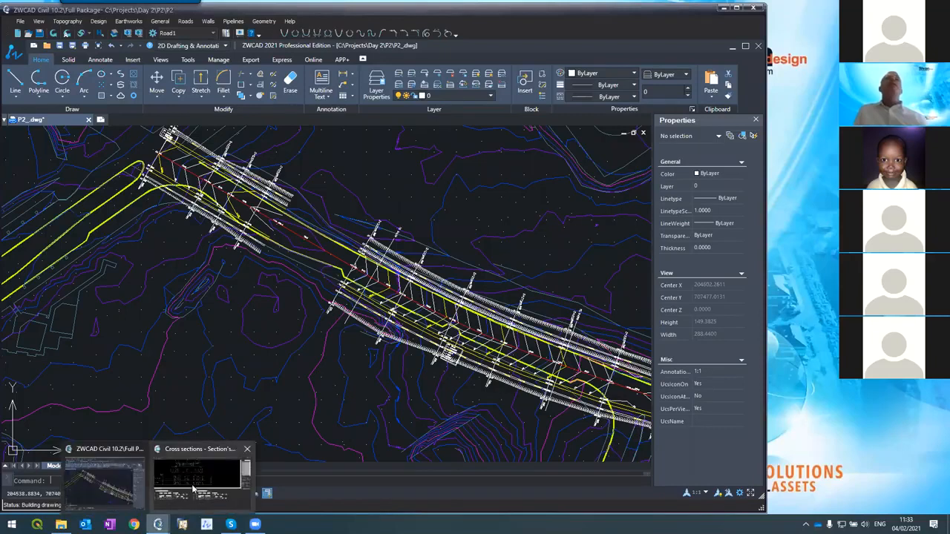
pyautogui.click(193, 484)
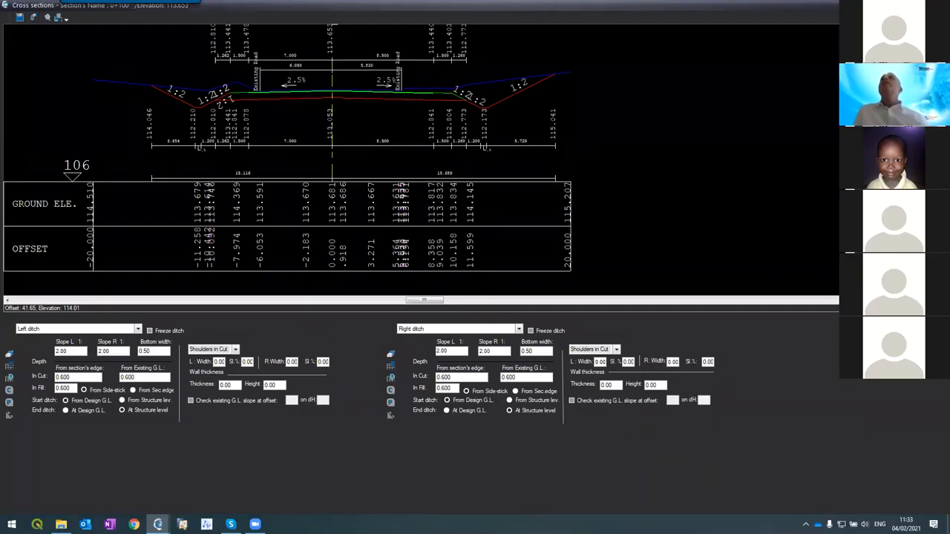
pyautogui.press('pageup')
pyautogui.press('pageup')
pyautogui.press('pageup')
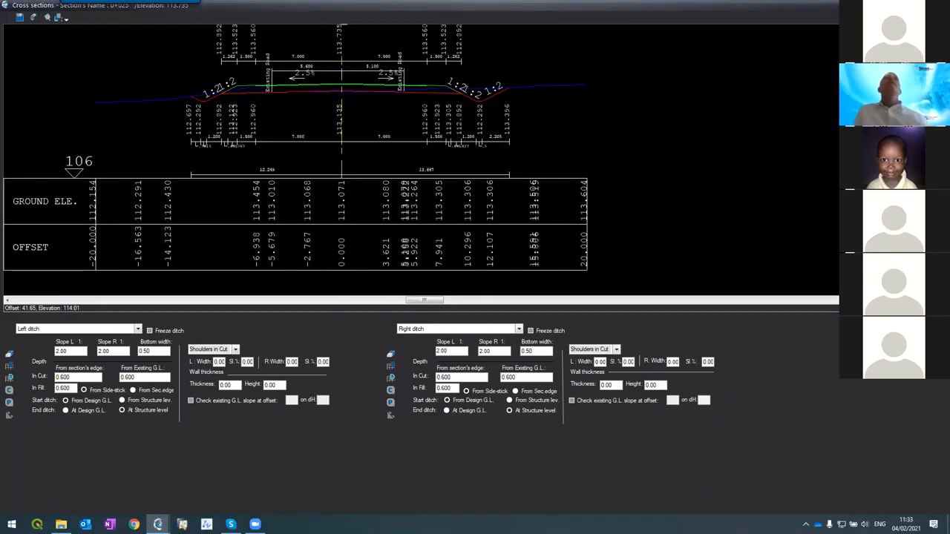
# - Review the ditches on both sides of the road through the sections from 0+025 to 0+175
pyautogui.press('pagedown')
pyautogui.press('pagedown')
pyautogui.press('pagedown')
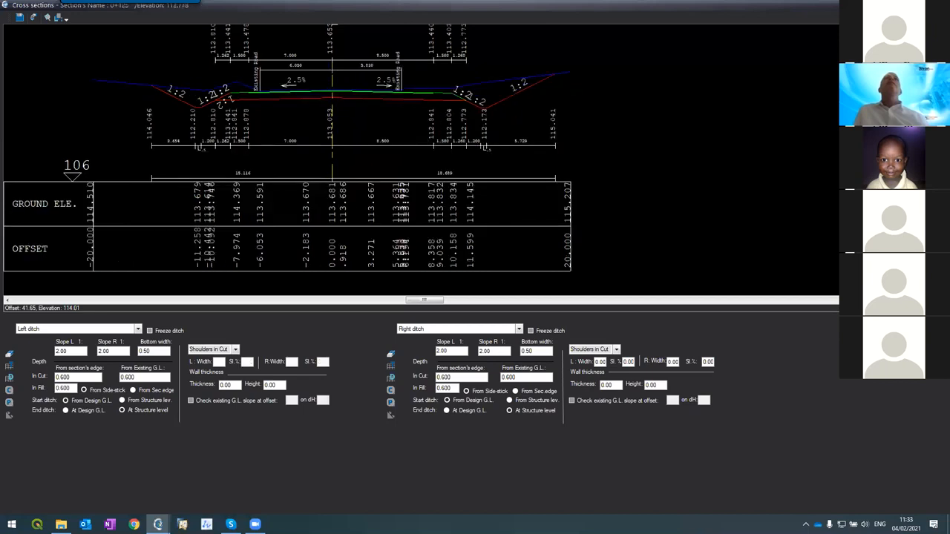
pyautogui.press('pagedown')
pyautogui.press('pagedown')
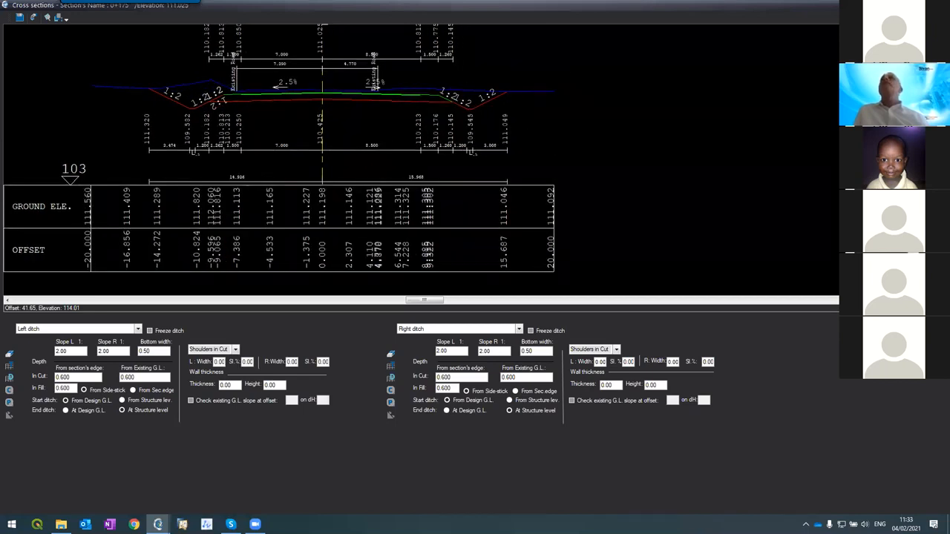
# - Update the current road's layout, contours, distances and triangles at 0.2 intervals, and inspect the stretch between 0+050 and 0+100 in plan
pyautogui.hotkey('ctrl', 's')
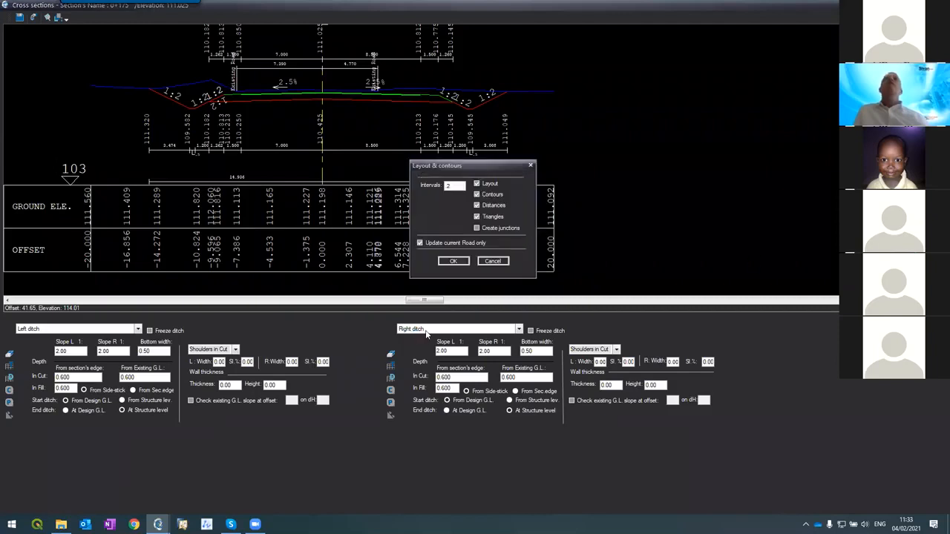
pyautogui.click(453, 261)
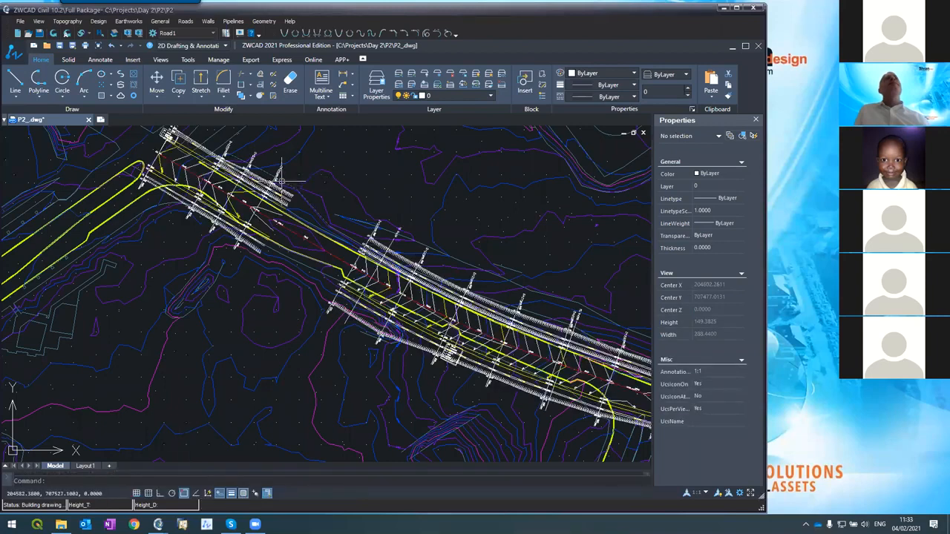
pyautogui.scroll(5, 281, 179)
pyautogui.scroll(-3, 281, 179)
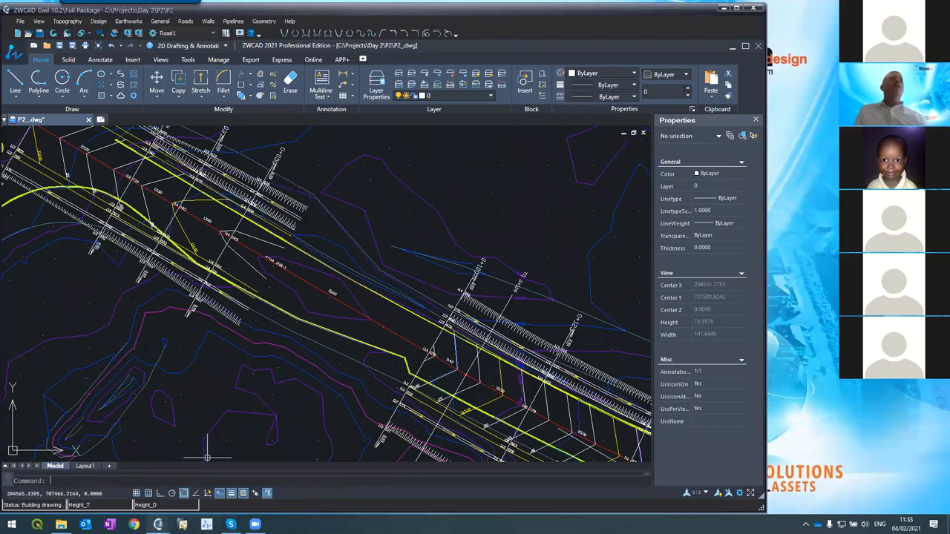
# - Return to the cross sections and fill the empty section 0+075 with the road and ditch design, overwriting its existing data
pyautogui.moveTo(158, 523)
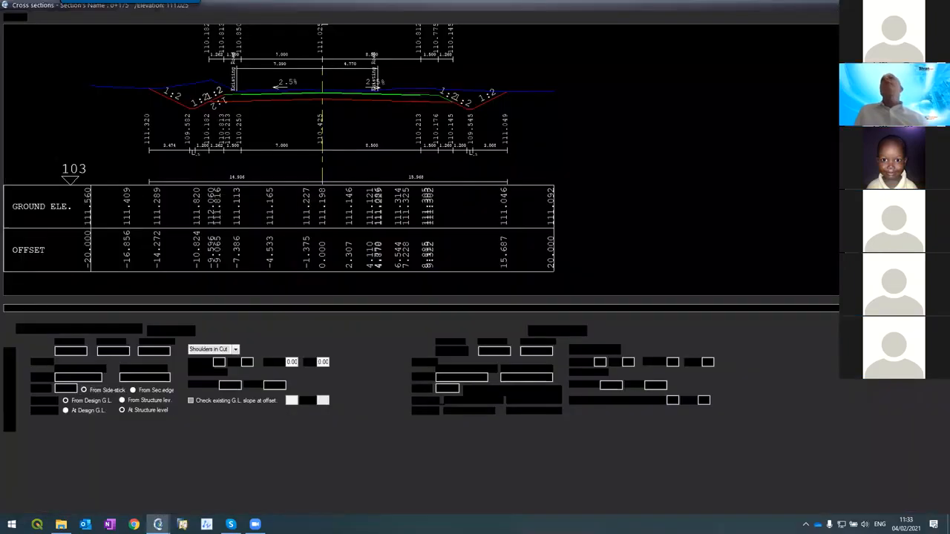
pyautogui.click(197, 475)
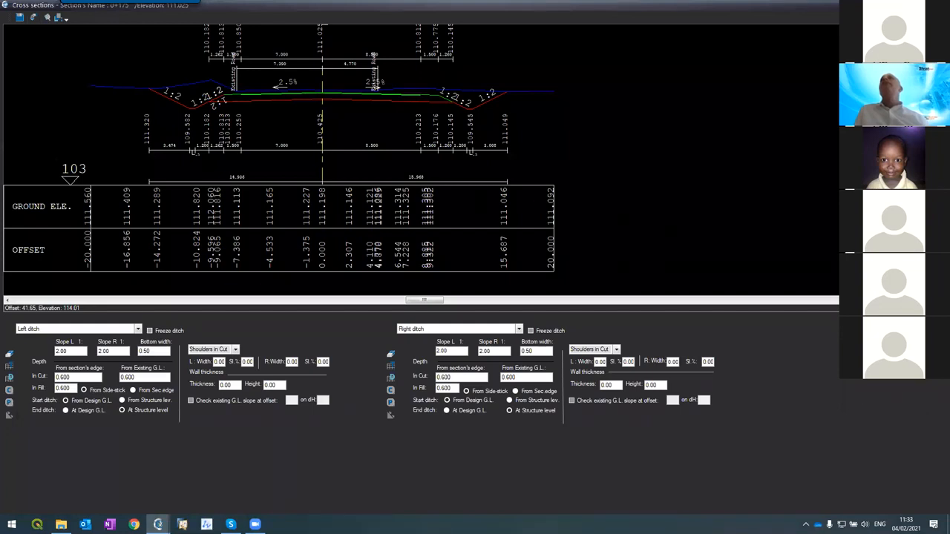
pyautogui.press('pageup')
pyautogui.press('pageup')
pyautogui.press('pageup')
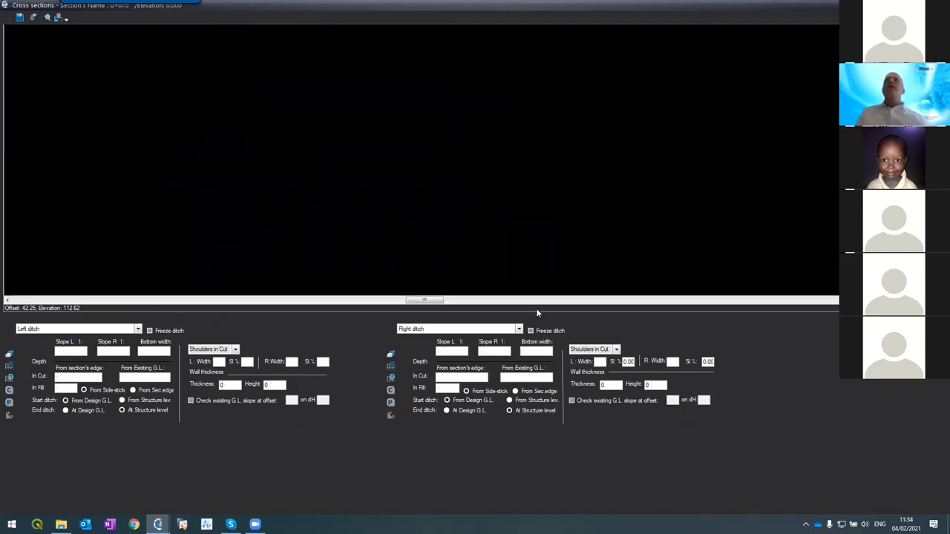
pyautogui.click(452, 276)
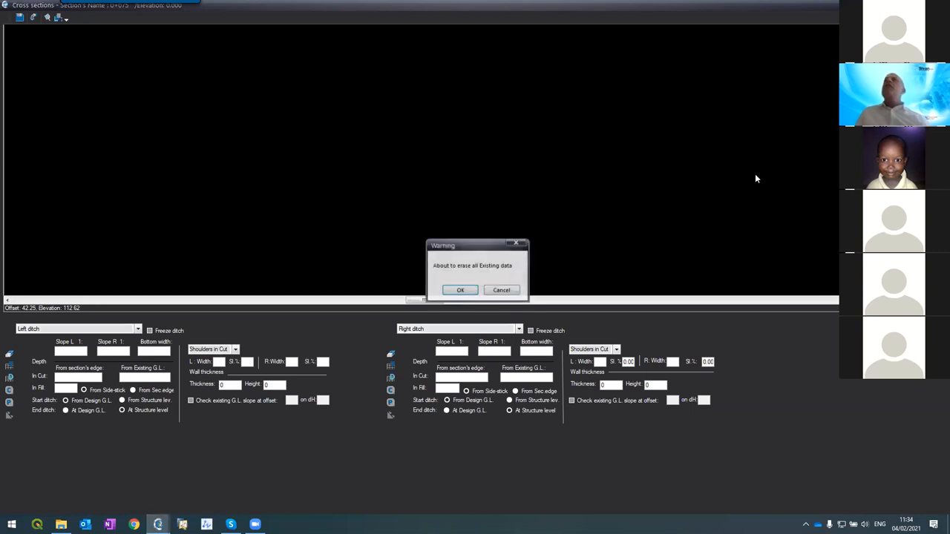
pyautogui.click(463, 290)
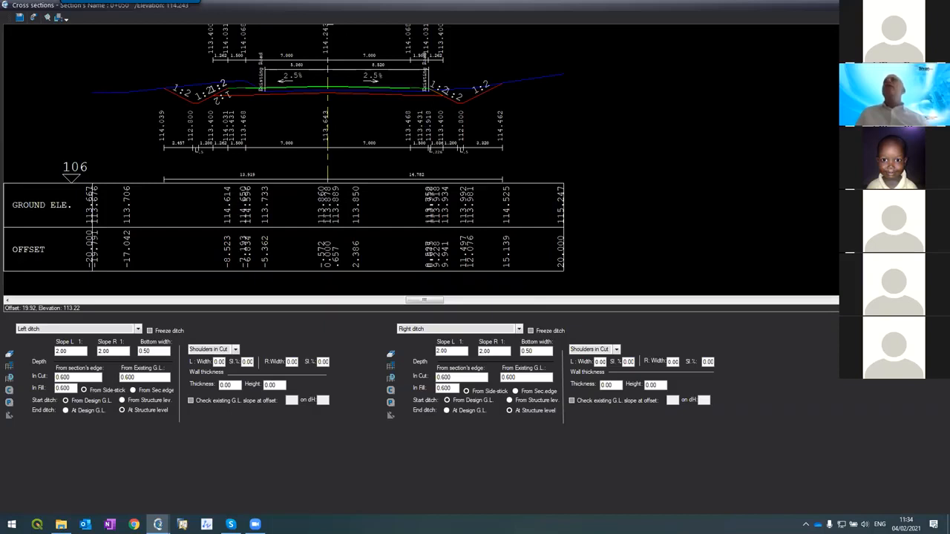
# - Check section 0+075, update the current road's layout and contours again at 0.2 intervals, and inspect the ditches near the road's start
pyautogui.press('pagedown')
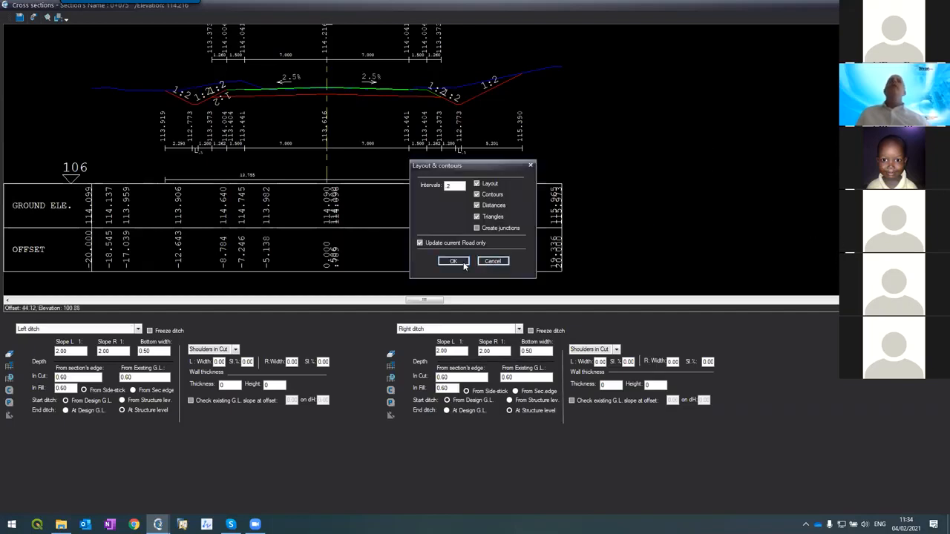
pyautogui.click(447, 260)
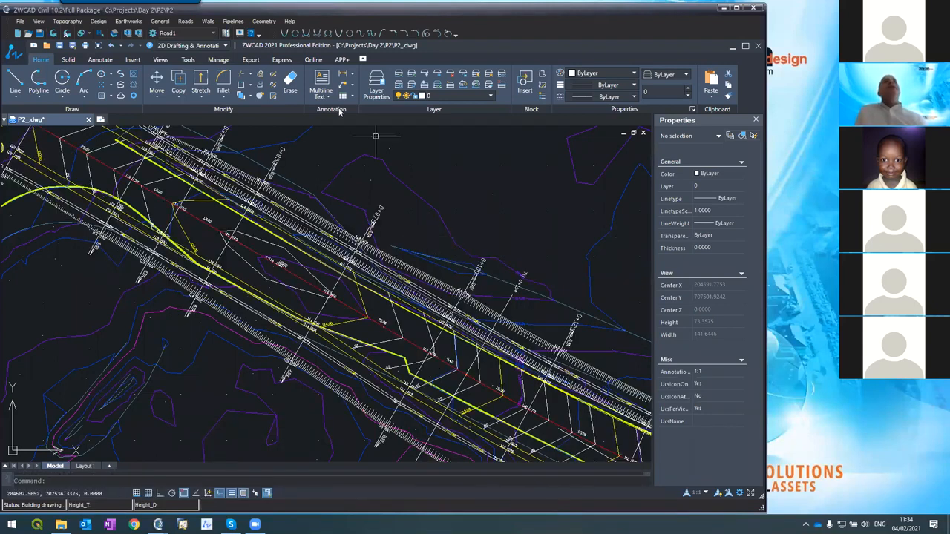
pyautogui.scroll(-5, 282, 192)
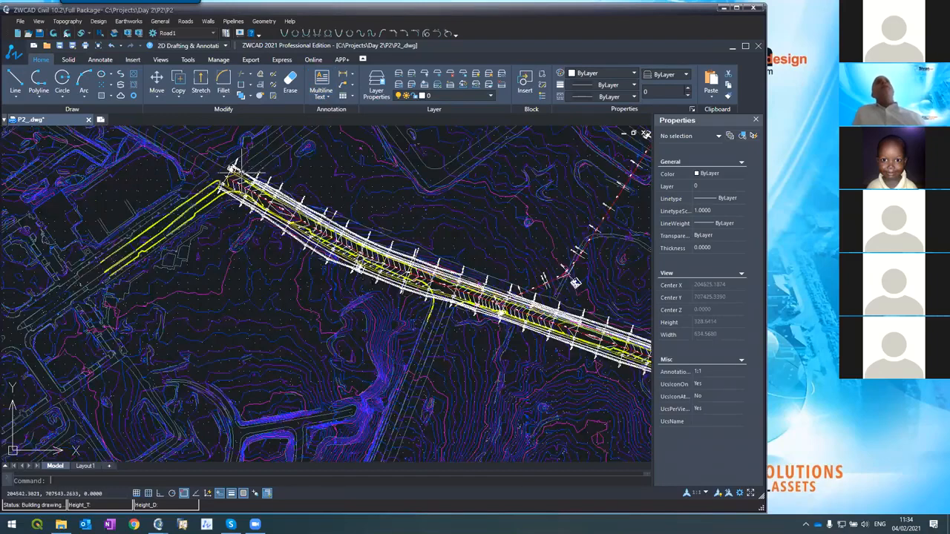
pyautogui.scroll(-3, 246, 162)
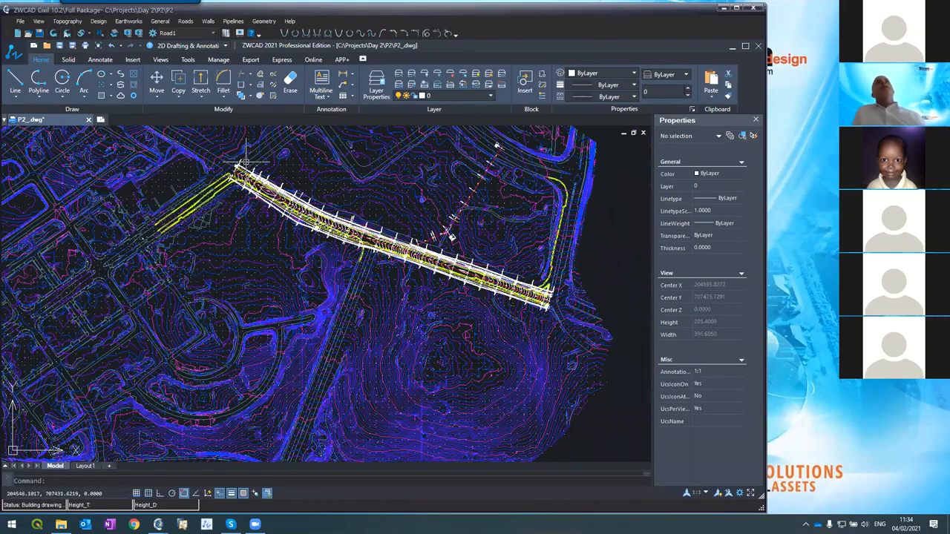
pyautogui.scroll(-1, 246, 162)
pyautogui.scroll(6, 267, 160)
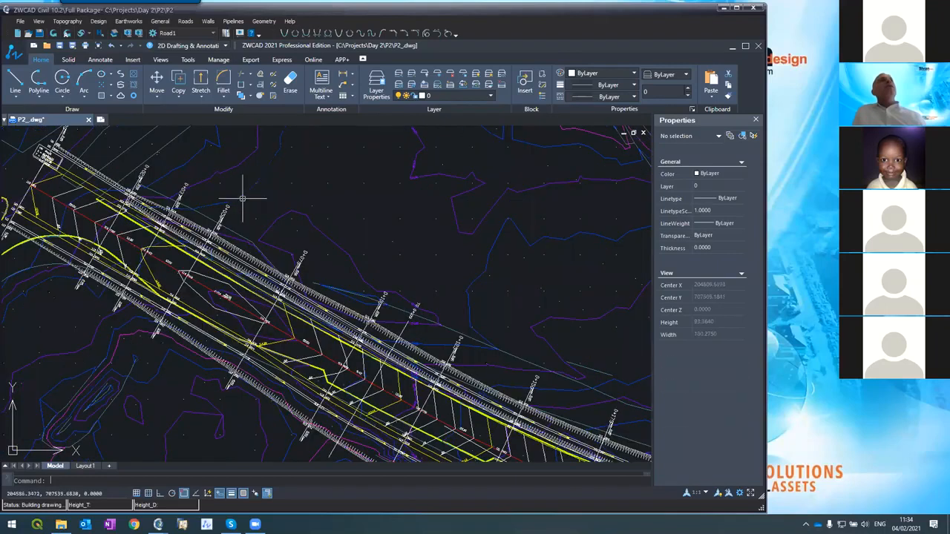
pyautogui.scroll(2, 133, 187)
pyautogui.scroll(-4, 148, 192)
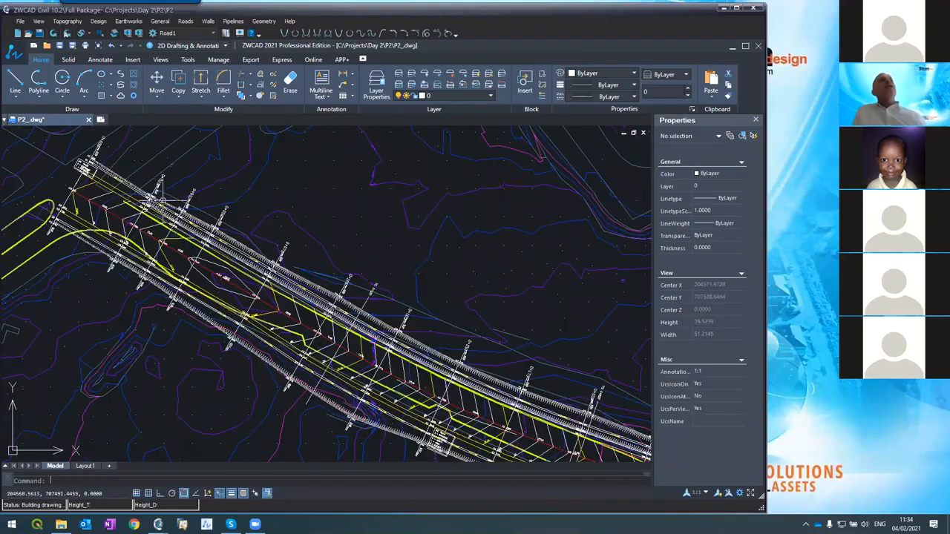
pyautogui.scroll(-2, 176, 220)
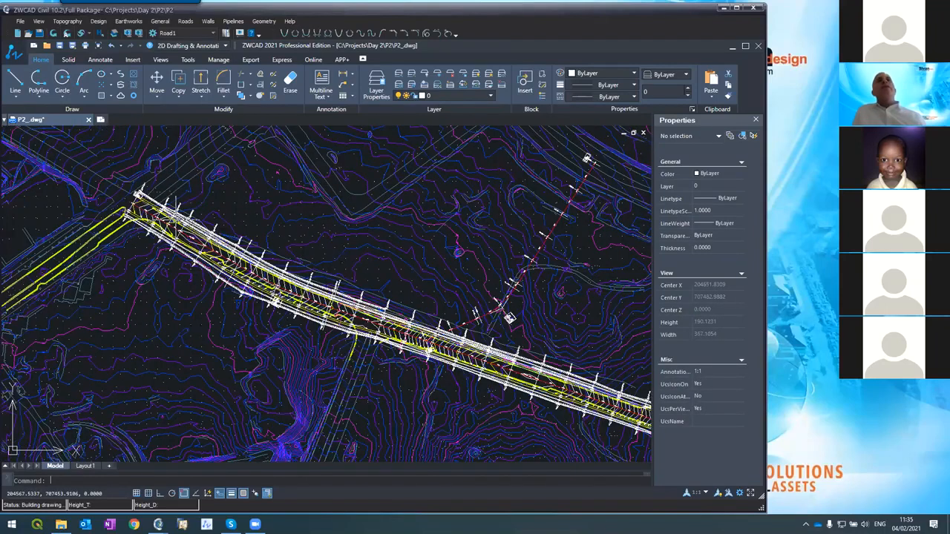
# - Examine the ditch lines, slope hatching and flow arrows in plan from section 0+150 to 0+350
pyautogui.scroll(2, 375, 288)
pyautogui.scroll(2, 375, 289)
pyautogui.scroll(-4, 375, 289)
pyautogui.scroll(5, 379, 300)
pyautogui.scroll(3, 379, 300)
pyautogui.scroll(-1, 375, 323)
pyautogui.scroll(-1, 375, 323)
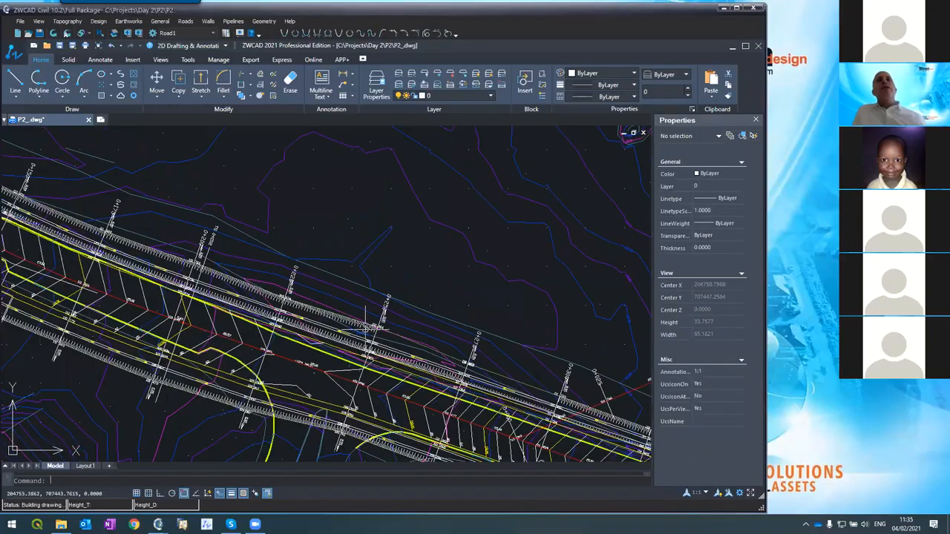
pyautogui.scroll(3, 371, 320)
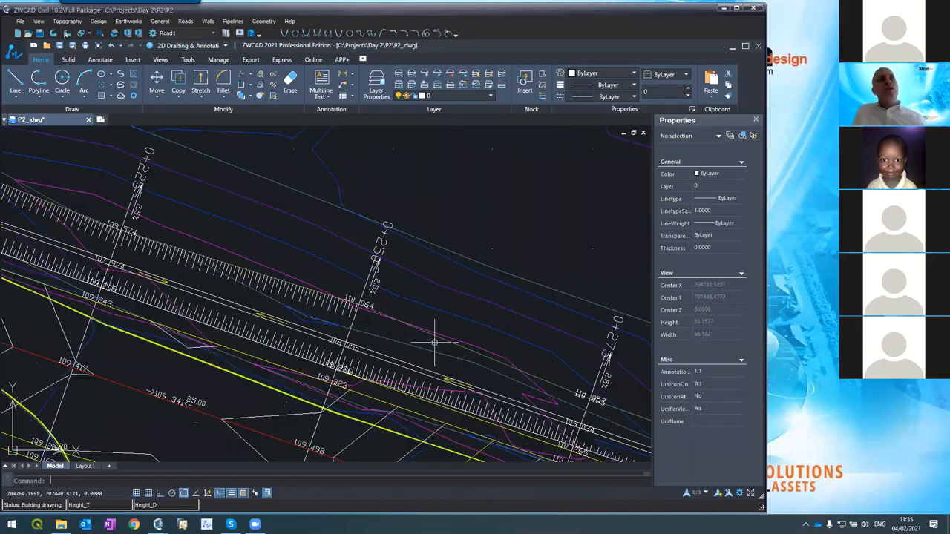
pyautogui.scroll(-5, 435, 328)
pyautogui.scroll(4, 424, 319)
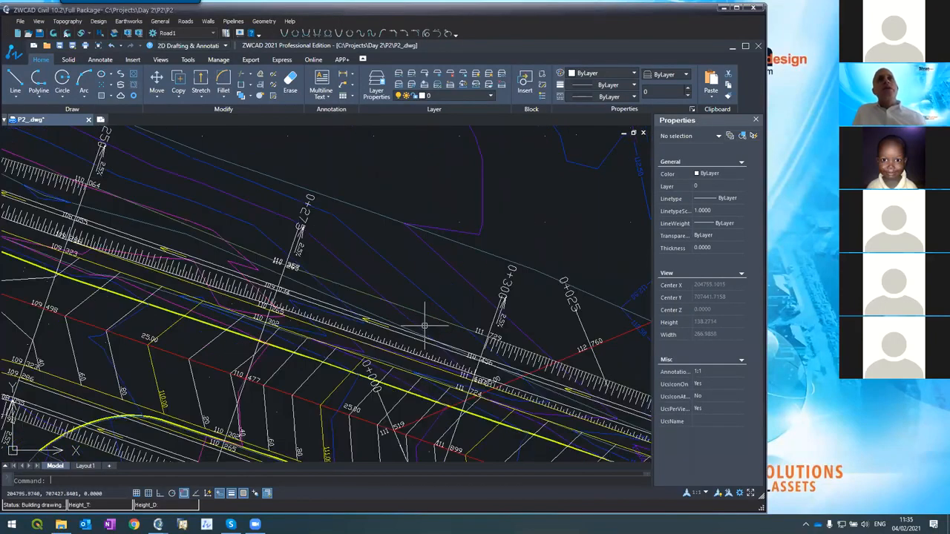
pyautogui.scroll(-2, 356, 282)
pyautogui.scroll(3, 483, 319)
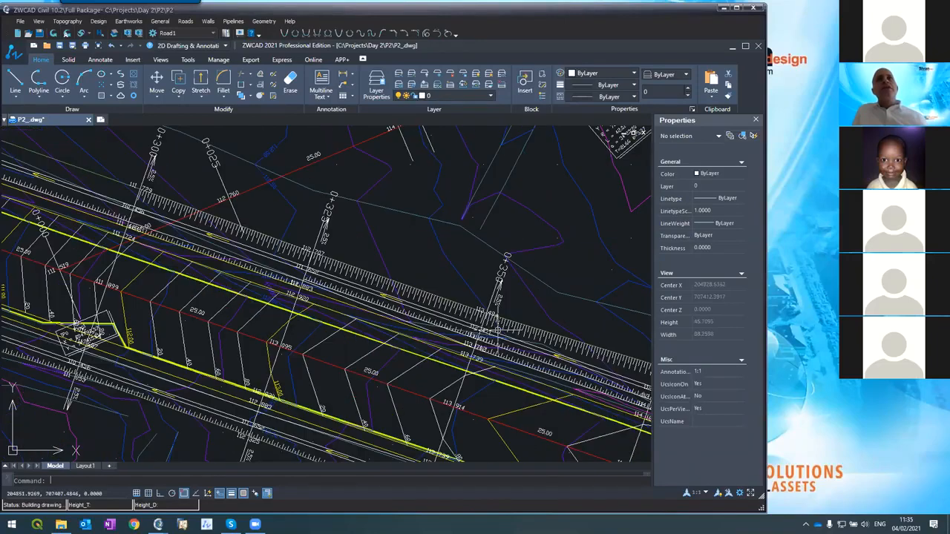
pyautogui.scroll(-3, 497, 326)
pyautogui.scroll(-4, 517, 292)
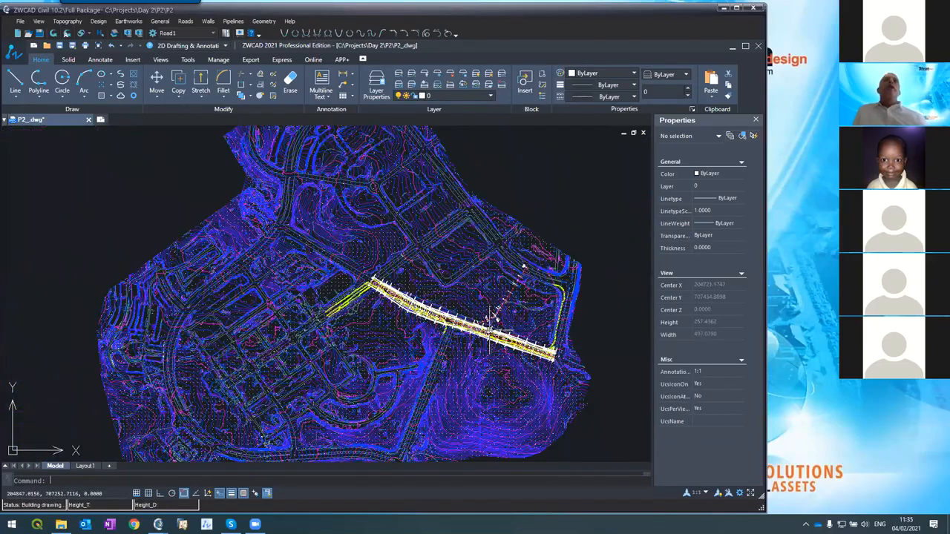
# - Examine the ditch bottom elevations and flow arrows in plan around sections 0+037 to 0+075, near the road's start
pyautogui.scroll(6, 486, 332)
pyautogui.scroll(-5, 486, 334)
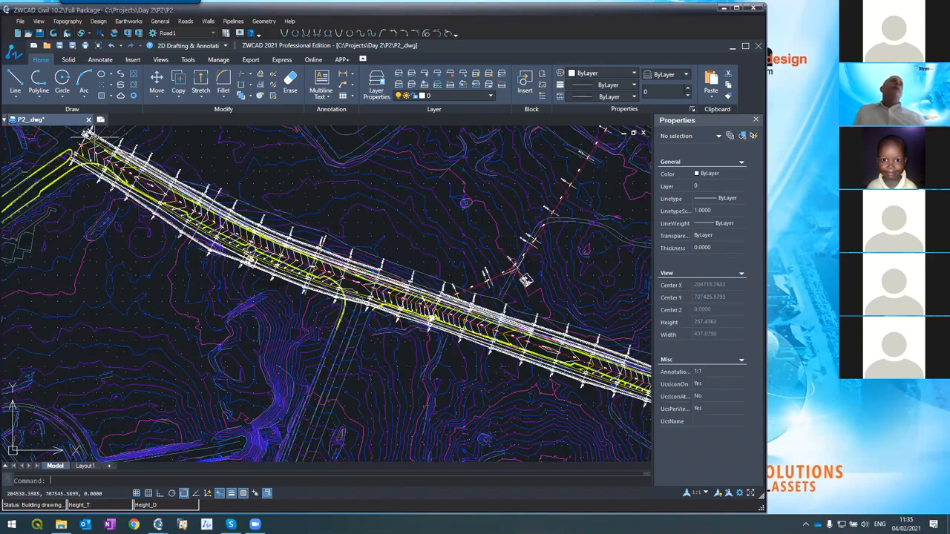
pyautogui.scroll(2, 182, 180)
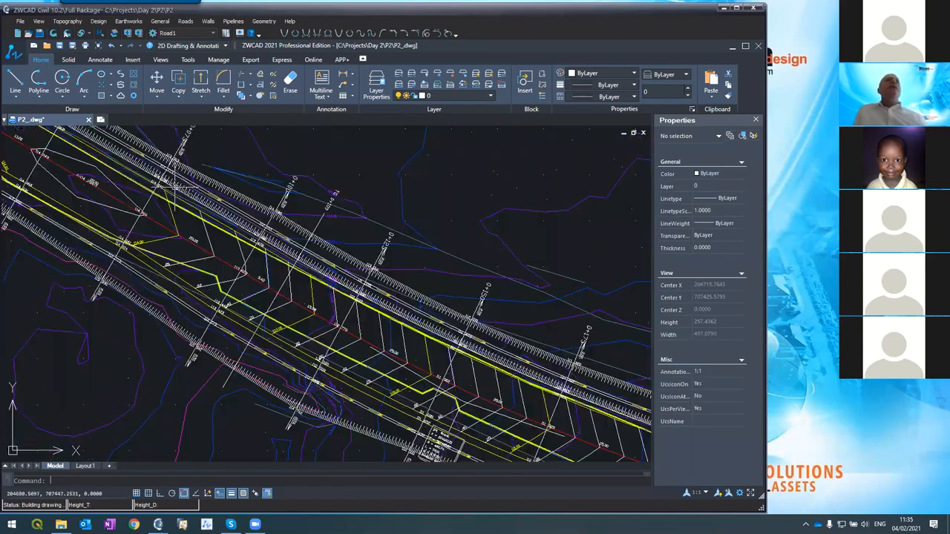
pyautogui.scroll(-3, 117, 180)
pyautogui.scroll(5, 66, 146)
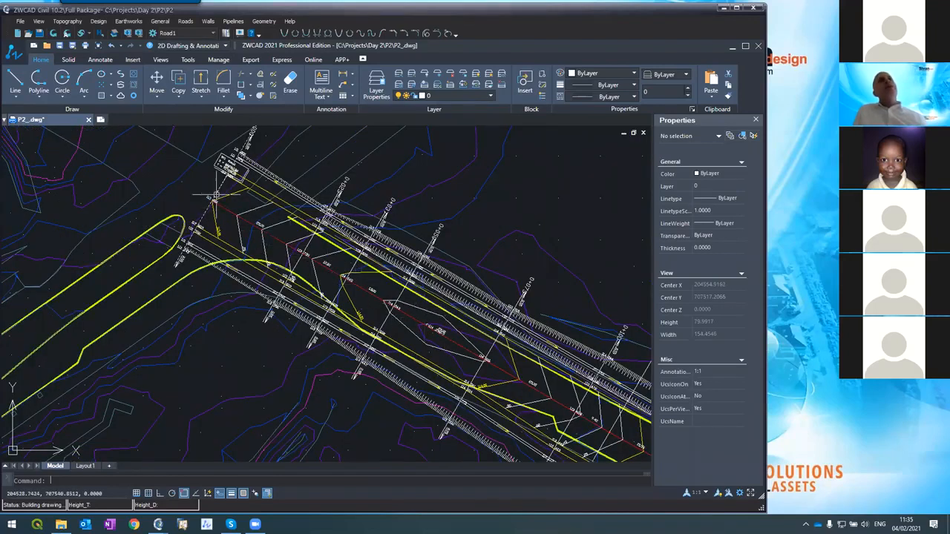
pyautogui.scroll(3, 410, 252)
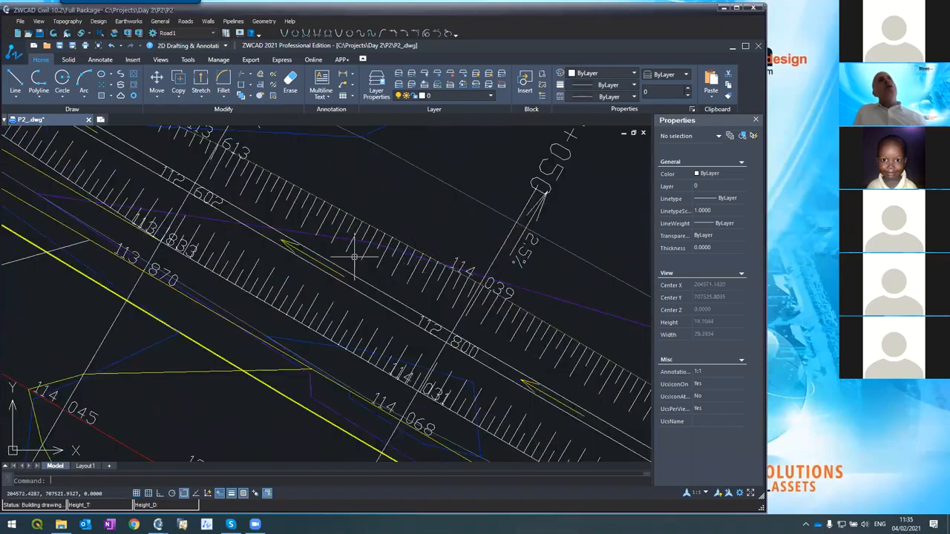
pyautogui.scroll(-3, 349, 254)
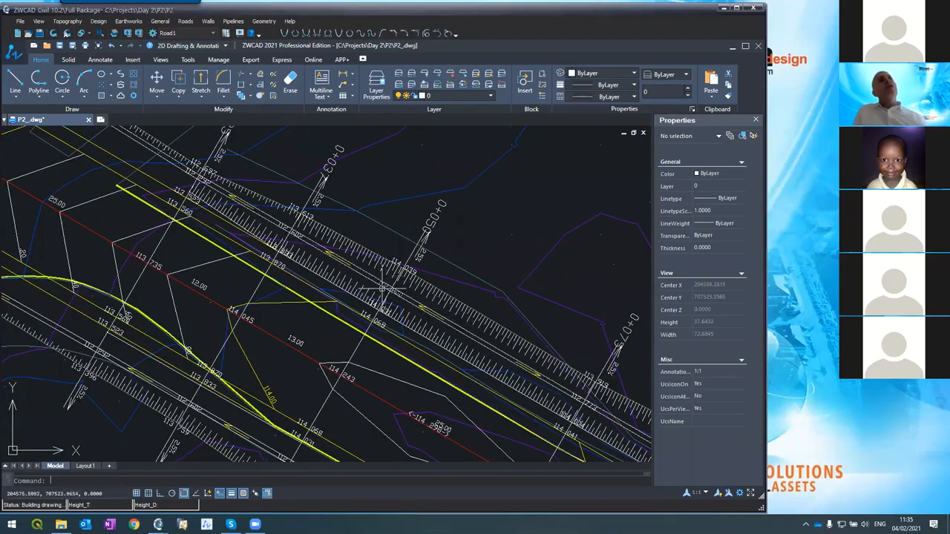
pyautogui.scroll(-3, 302, 248)
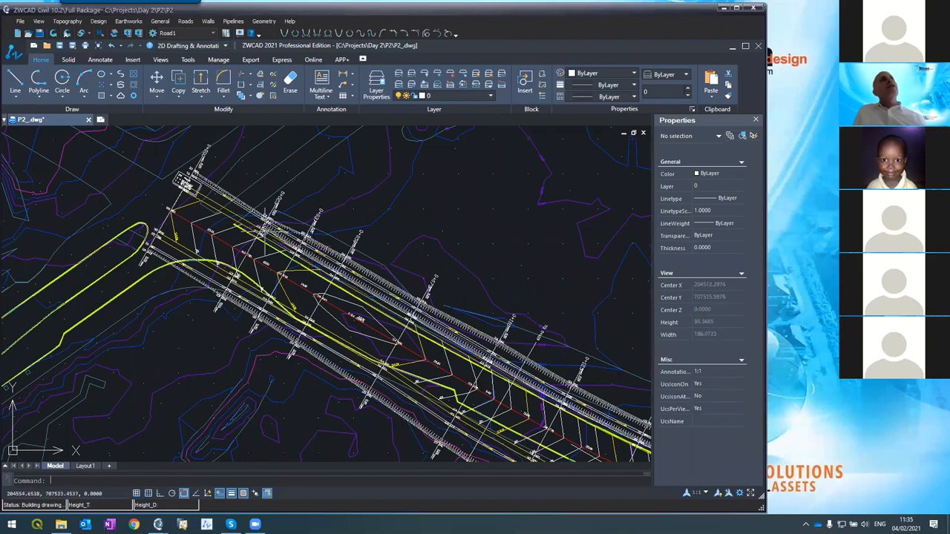
pyautogui.scroll(-3, 266, 273)
pyautogui.scroll(3, 267, 278)
pyautogui.scroll(-2, 117, 191)
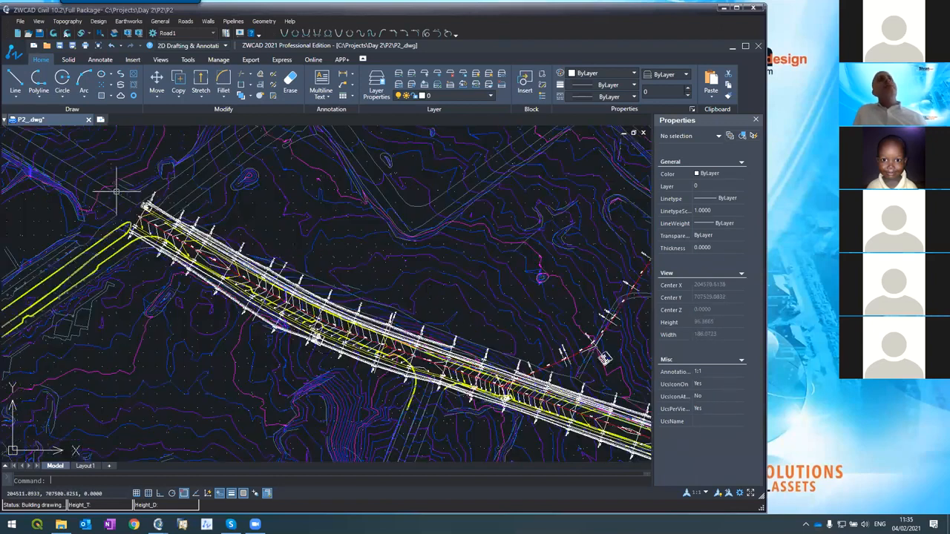
# - Follow the ditch flow direction in plan from section 0+075 to the low stretch around sections 0+225 and 0+250
pyautogui.scroll(3, 244, 247)
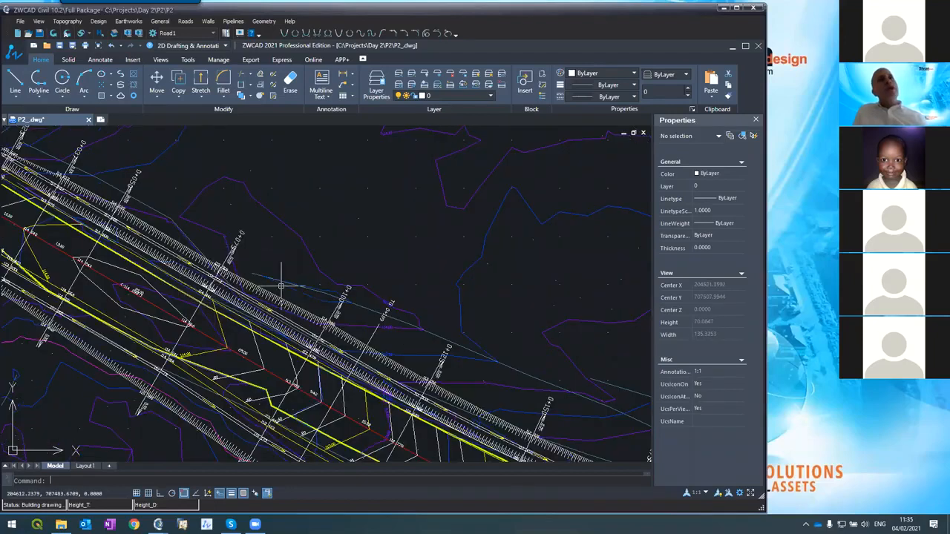
pyautogui.scroll(-4, 267, 268)
pyautogui.scroll(4, 440, 371)
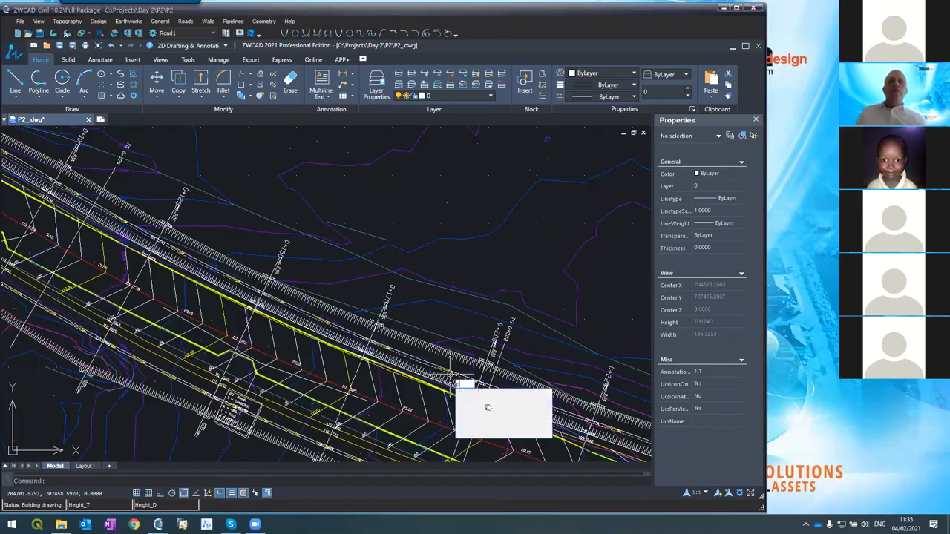
pyautogui.moveTo(383, 342); pyautogui.dragTo(259, 273, button='middle')
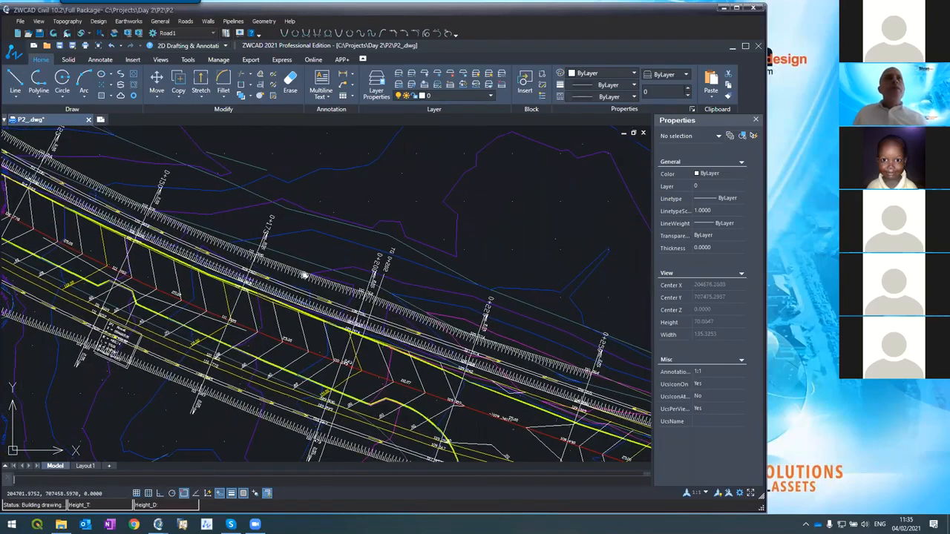
pyautogui.moveTo(509, 368); pyautogui.dragTo(401, 306, button='middle')
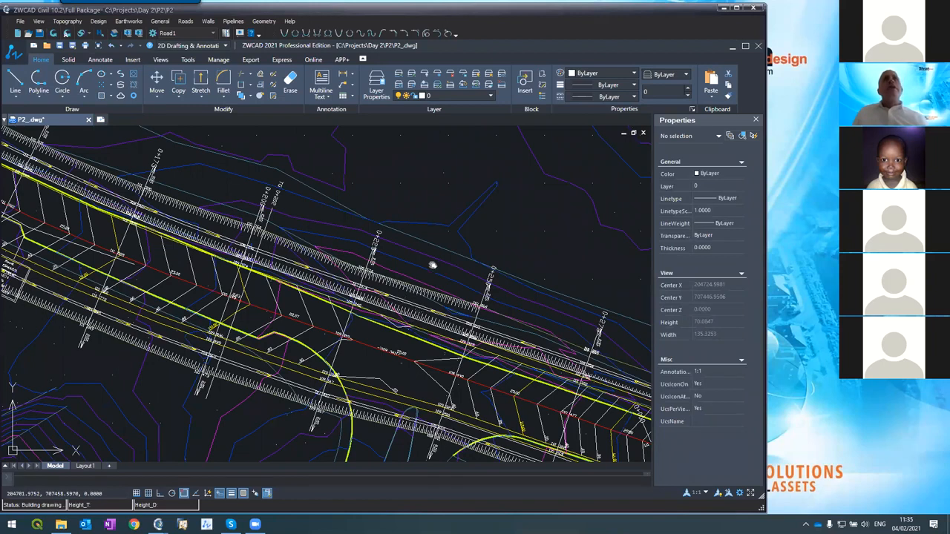
pyautogui.scroll(-4, 401, 325)
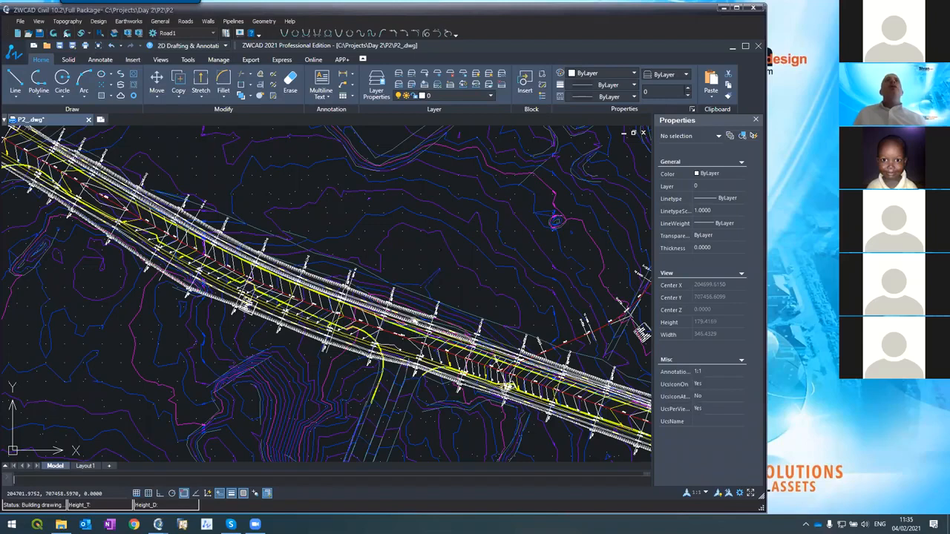
pyautogui.scroll(4, 415, 297)
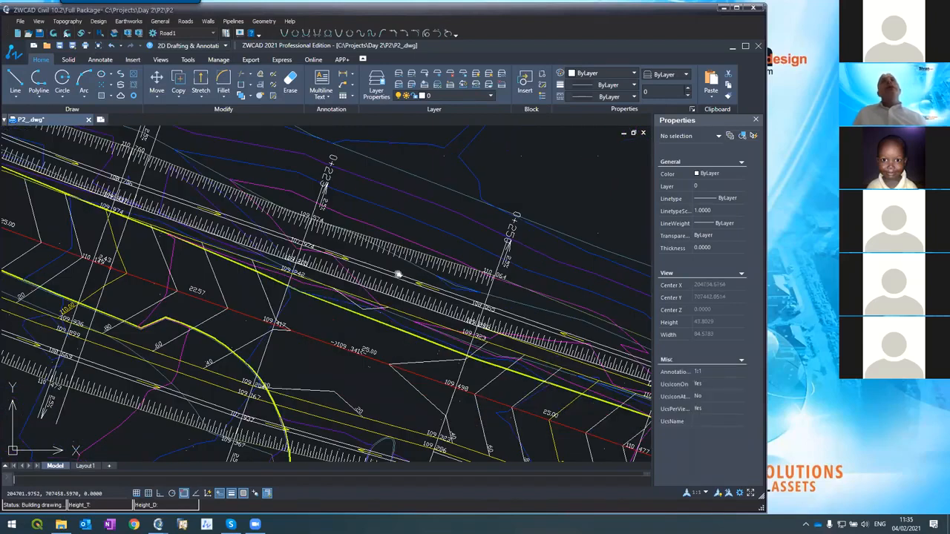
# - Follow the ditches and their flow arrows in plan from section 0+225 to the road's end, and return to around 0+225
pyautogui.scroll(-1, 398, 274)
pyautogui.moveTo(397, 277)
pyautogui.mouseDown(button='middle')
pyautogui.moveTo(305, 268)
pyautogui.moveTo(239, 246)
pyautogui.mouseUp(button='middle')
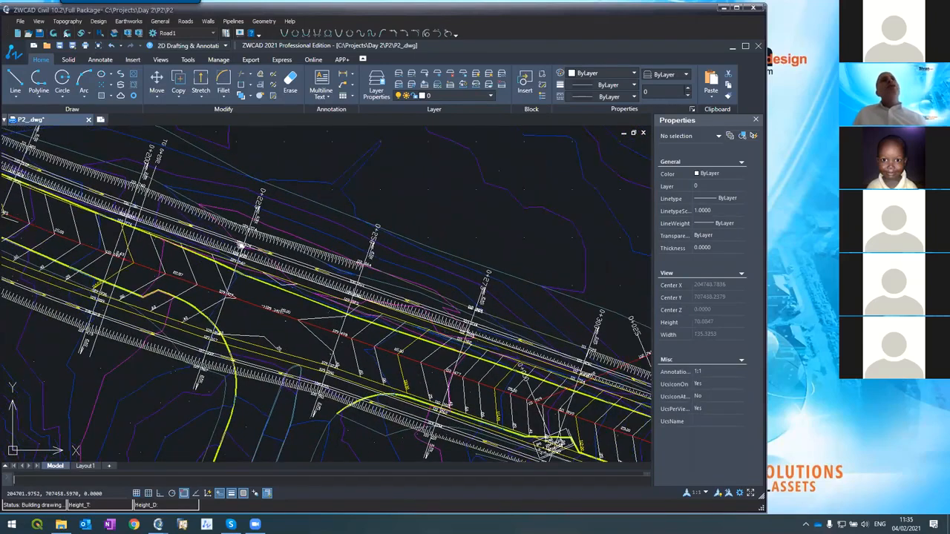
pyautogui.moveTo(509, 341)
pyautogui.mouseDown(button='middle')
pyautogui.moveTo(242, 263)
pyautogui.moveTo(152, 216)
pyautogui.mouseUp(button='middle')
pyautogui.moveTo(471, 337); pyautogui.dragTo(198, 230, button='middle')
pyautogui.moveTo(617, 405); pyautogui.dragTo(104, 214, button='middle')
pyautogui.moveTo(237, 279); pyautogui.dragTo(133, 245, button='middle')
pyautogui.moveTo(201, 254); pyautogui.dragTo(517, 366, button='middle')
pyautogui.moveTo(239, 267); pyautogui.dragTo(118, 221, button='middle')
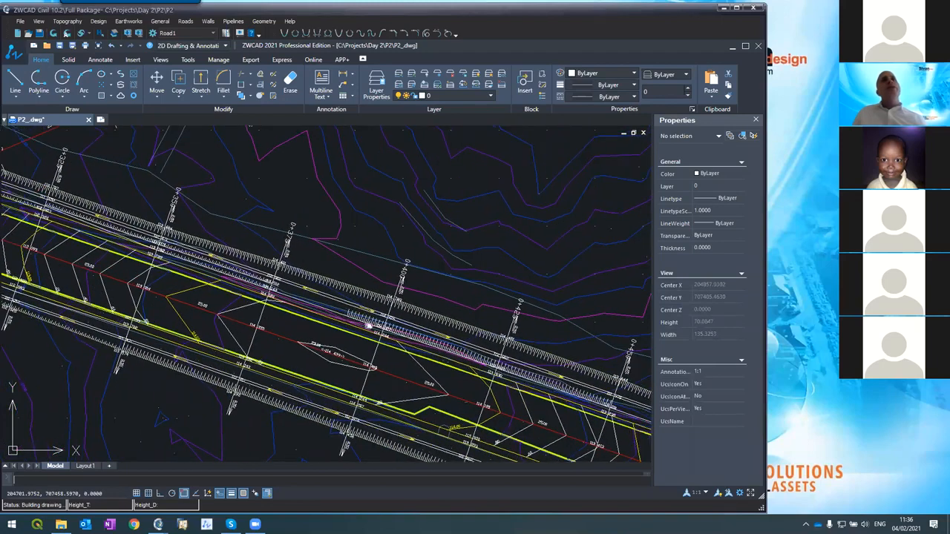
pyautogui.moveTo(368, 322); pyautogui.dragTo(124, 218, button='middle')
pyautogui.moveTo(409, 311)
pyautogui.mouseDown(button='middle')
pyautogui.moveTo(168, 211)
pyautogui.moveTo(424, 315)
pyautogui.mouseUp(button='middle')
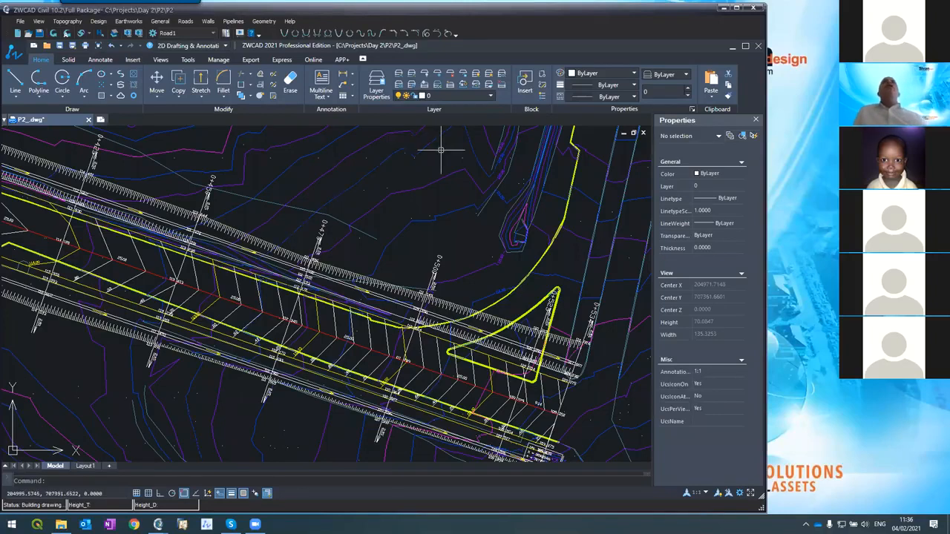
pyautogui.scroll(-10, 405, 306)
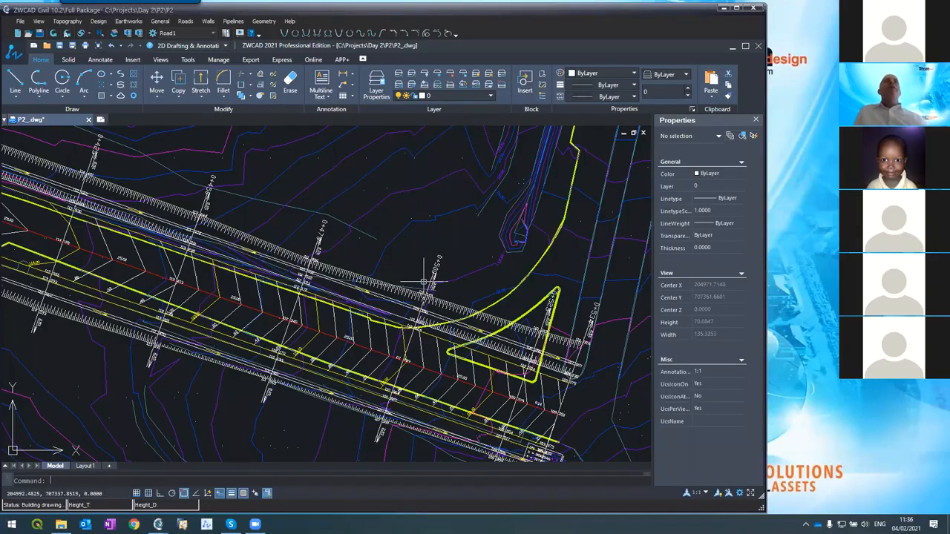
pyautogui.scroll(10, 243, 216)
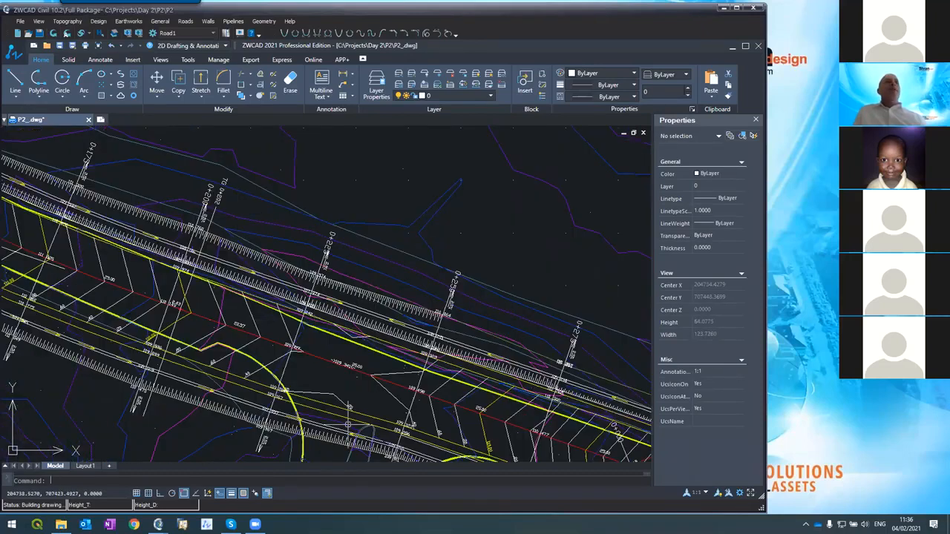
# - Check the ditch parameters in cross section 0+075 and the ditch levels in plan between sections 0+200 and 0+250
pyautogui.moveTo(158, 524)
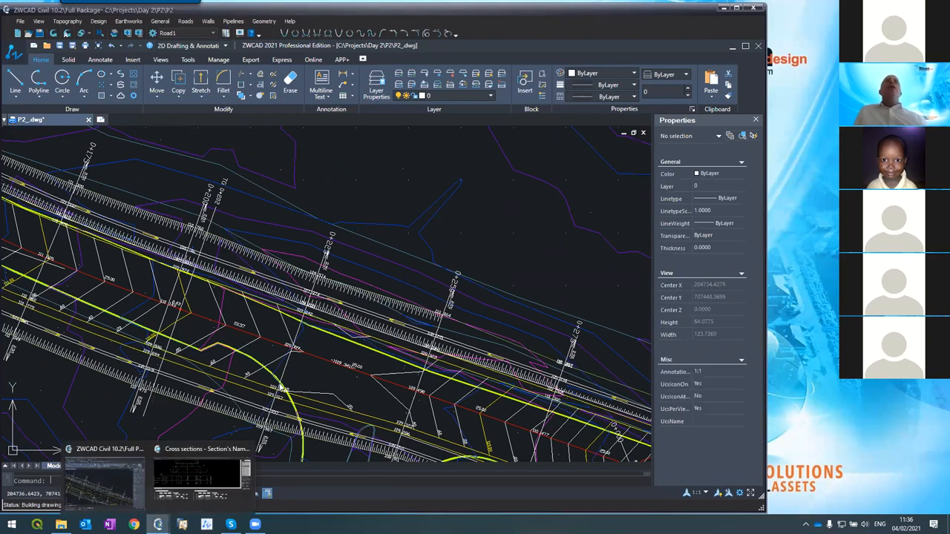
pyautogui.click(215, 478)
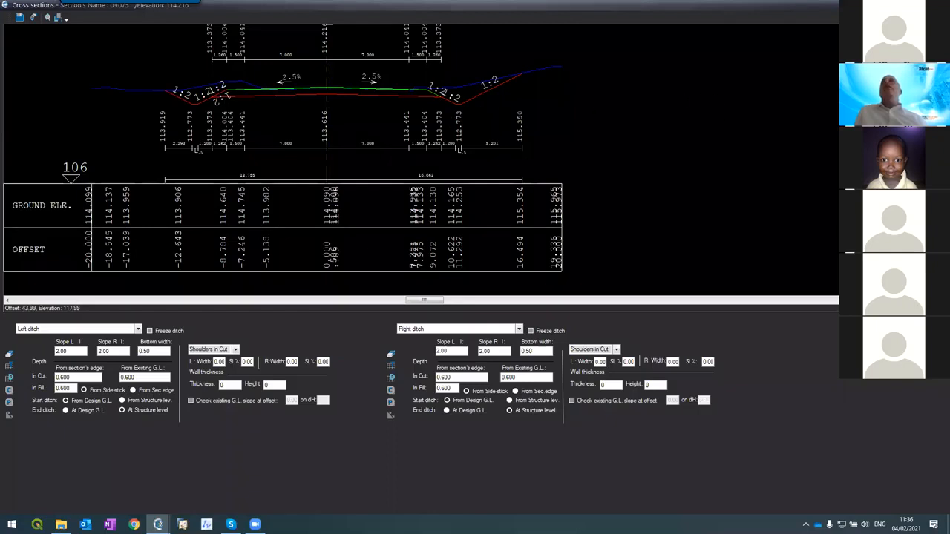
pyautogui.click(940, 6)
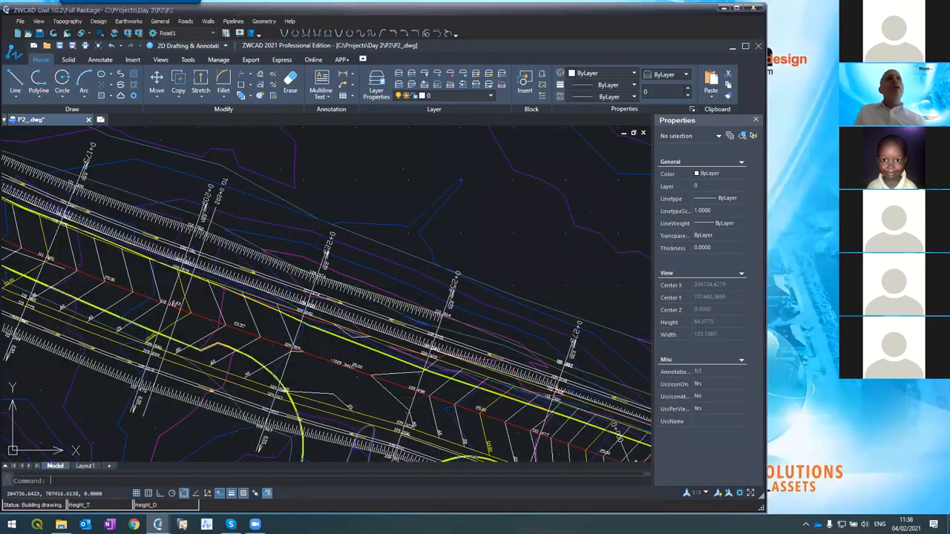
pyautogui.scroll(-2, 392, 280)
pyautogui.scroll(-1, 392, 279)
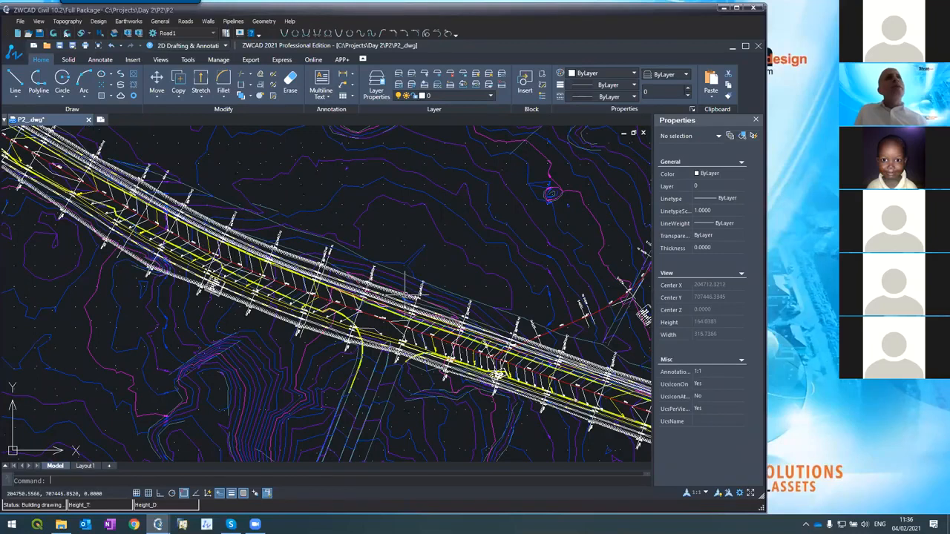
pyautogui.scroll(3, 412, 296)
pyautogui.scroll(2, 358, 275)
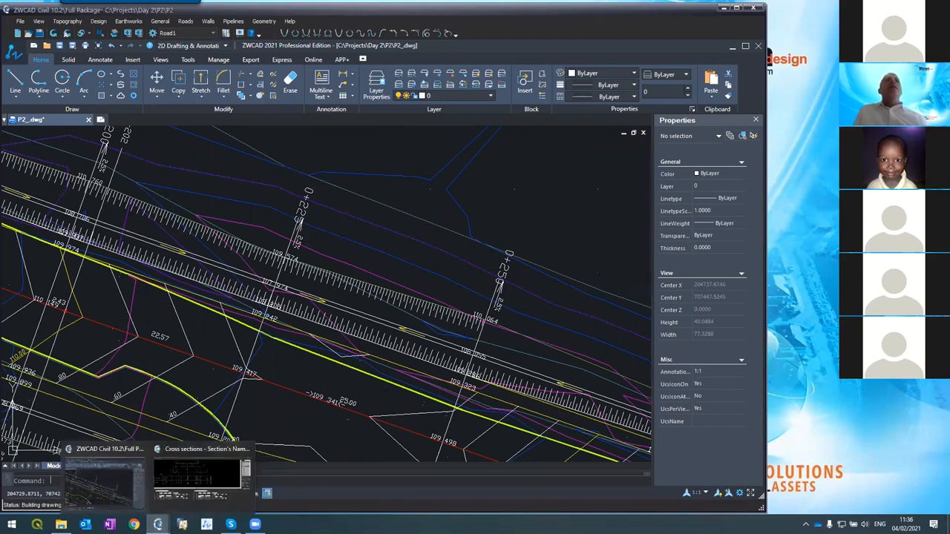
# - Revisit cross section 0+075, return to the plan and open the vertical alignment of Road1
pyautogui.click(197, 475)
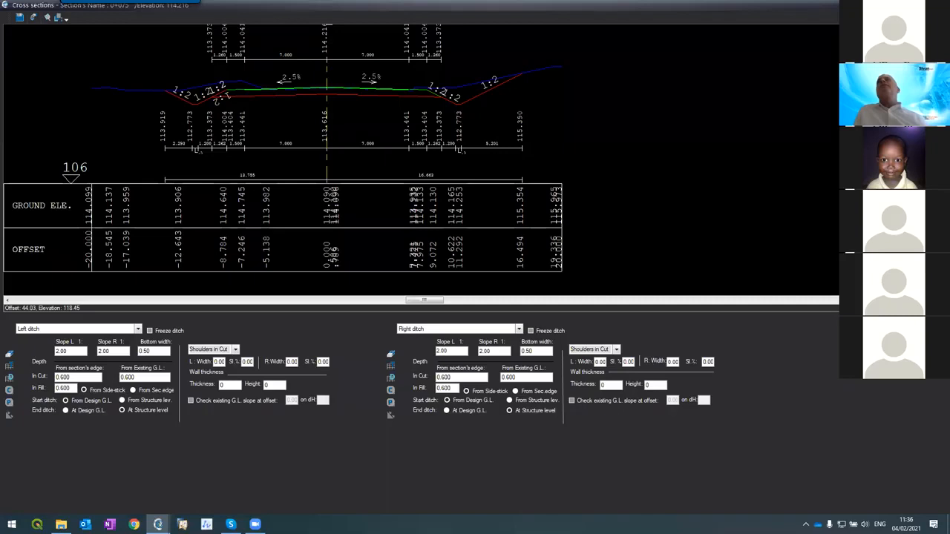
pyautogui.click(876, 126)
pyautogui.scroll(3, 276, 83)
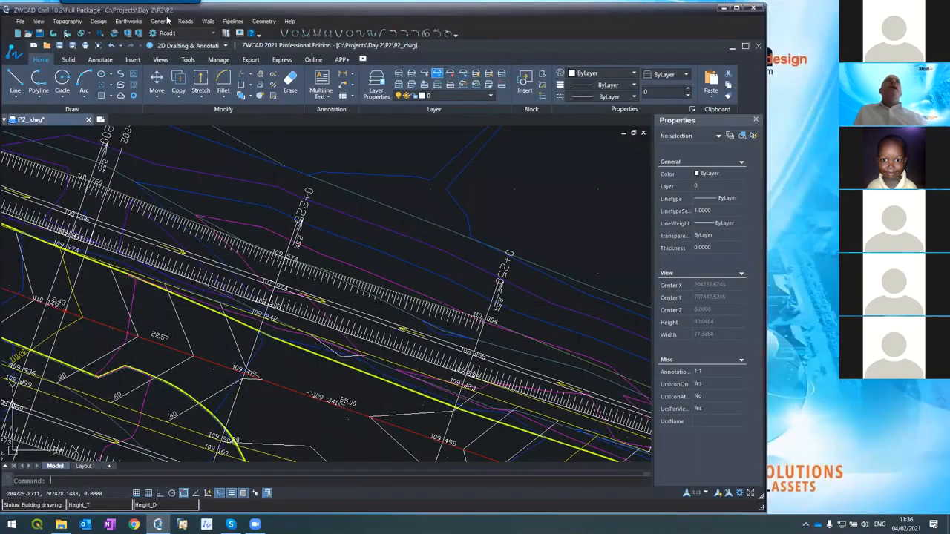
pyautogui.click(185, 21)
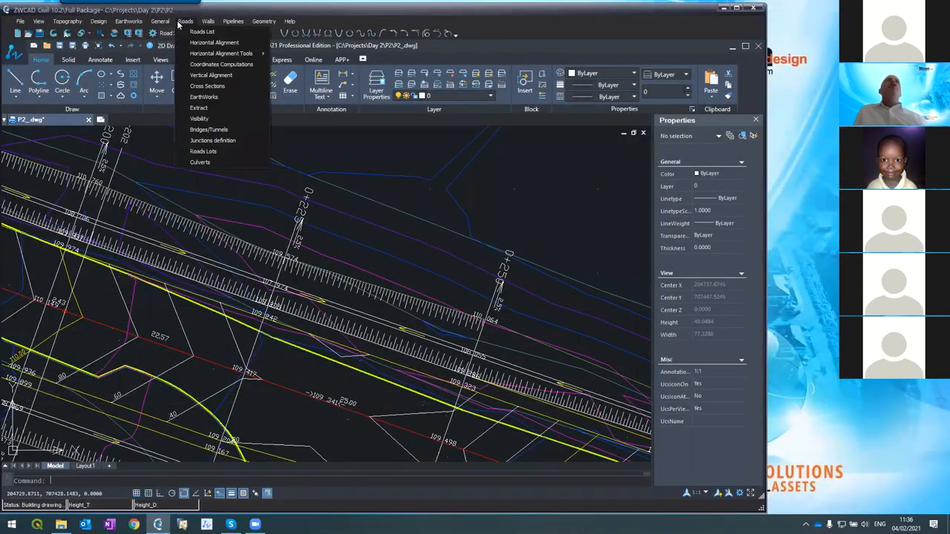
pyautogui.click(203, 76)
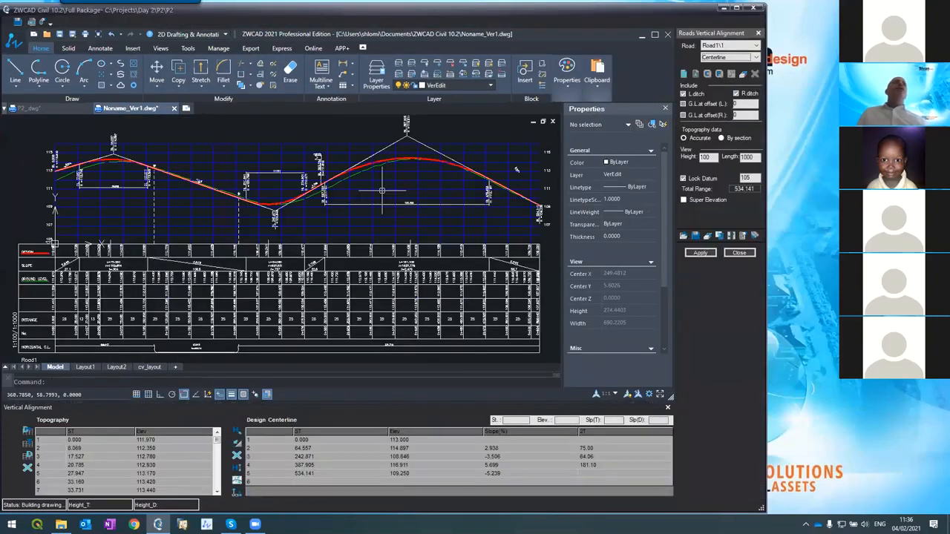
# - Thaw the Rditch, RightDitch, Lditch and LeftDitch layers in the profile drawing
pyautogui.write('la')
pyautogui.press('Return')
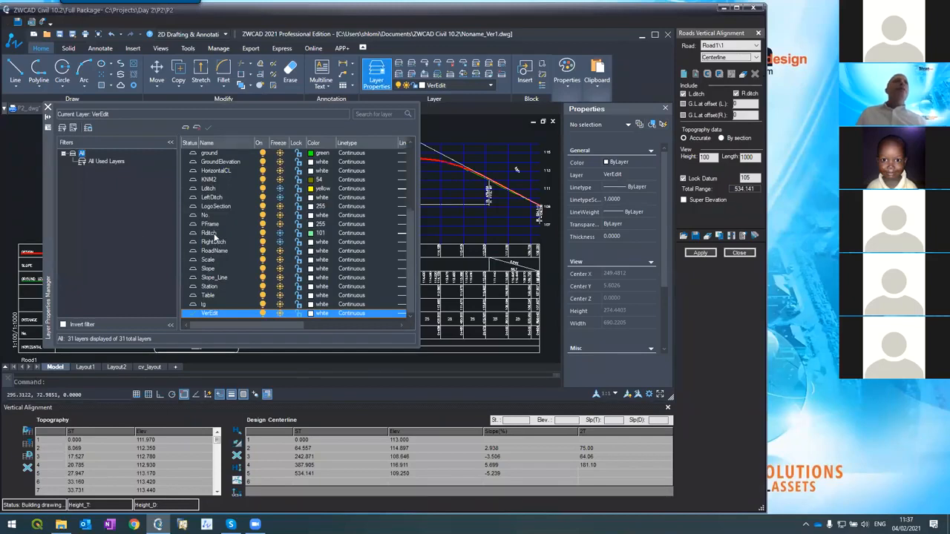
pyautogui.click(215, 235)
pyautogui.keyDown('shift'); pyautogui.click(213, 242); pyautogui.keyUp('shift')
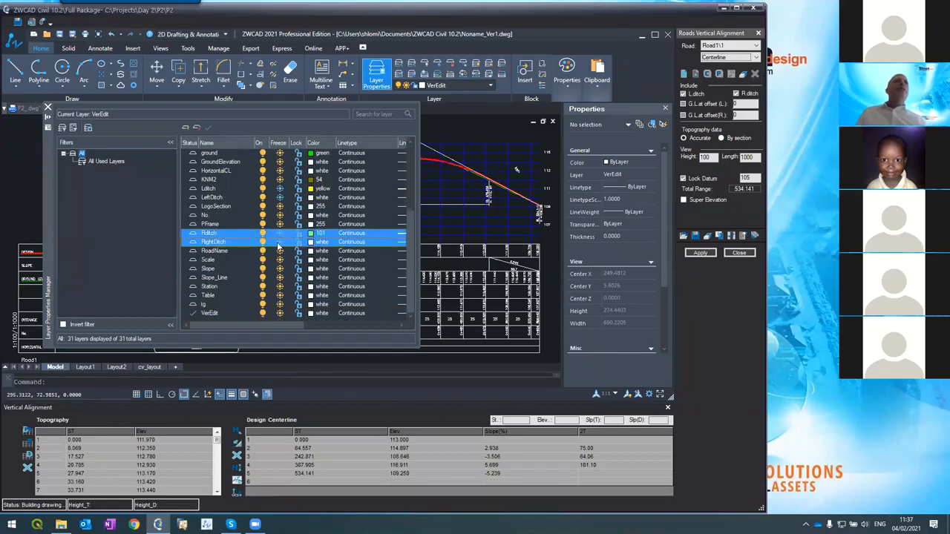
pyautogui.click(212, 190)
pyautogui.keyDown('shift'); pyautogui.click(215, 198); pyautogui.keyUp('shift')
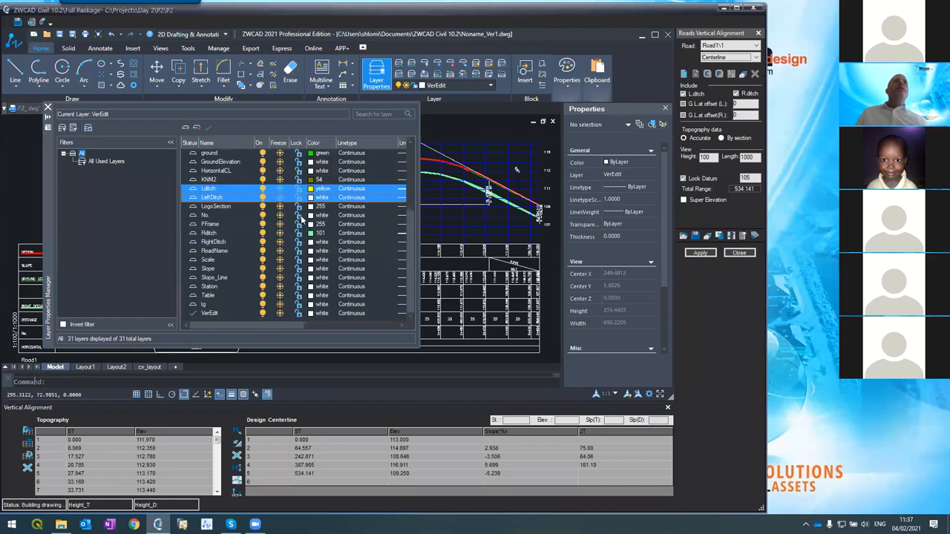
pyautogui.click(47, 107)
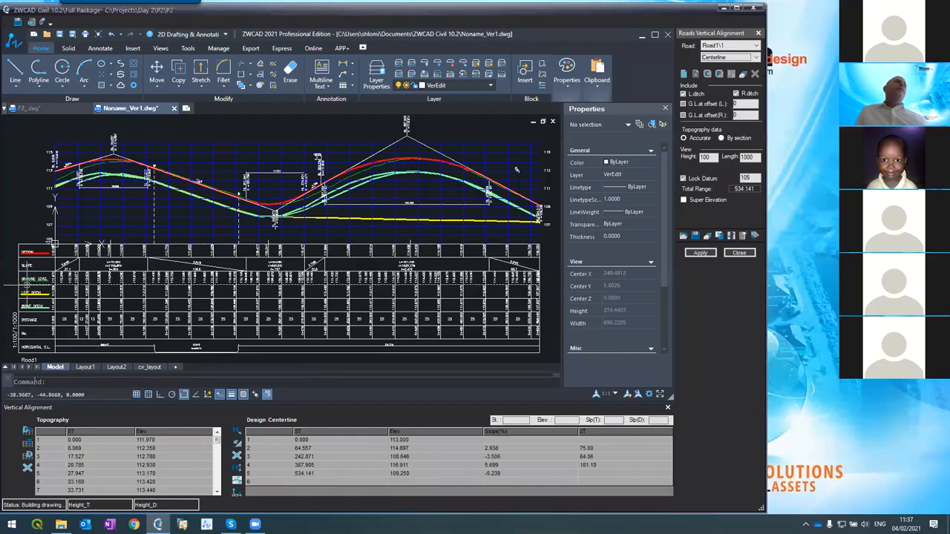
# - Examine the left and right ditch elevation rows and the ditch lines in Road1's longitudinal profile
pyautogui.scroll(5, 23, 293)
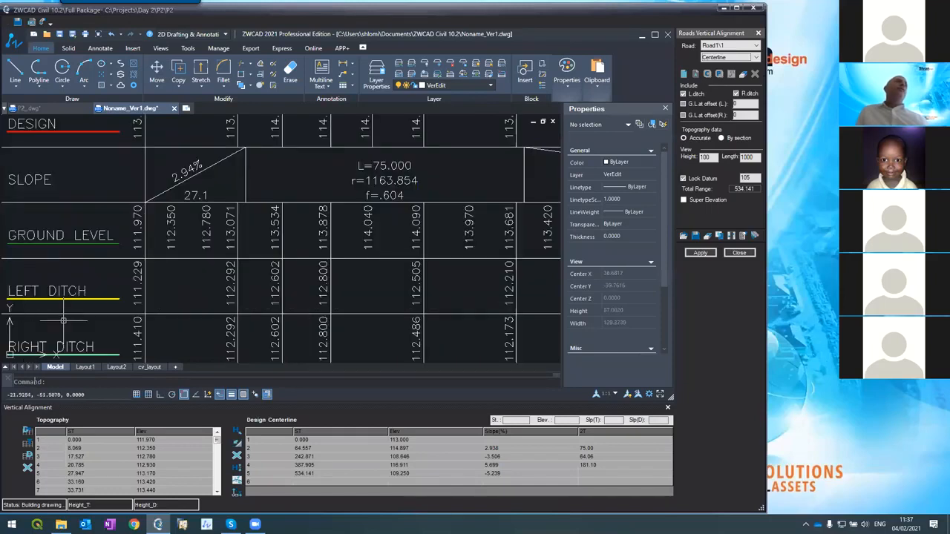
pyautogui.scroll(-3, 74, 340)
pyautogui.scroll(2, 130, 141)
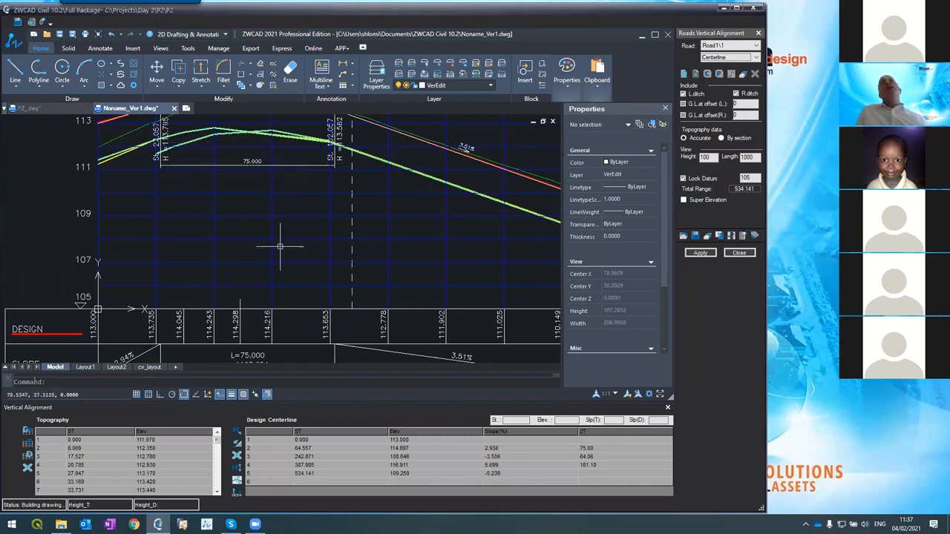
pyautogui.scroll(-5, 281, 259)
pyautogui.scroll(2, 279, 264)
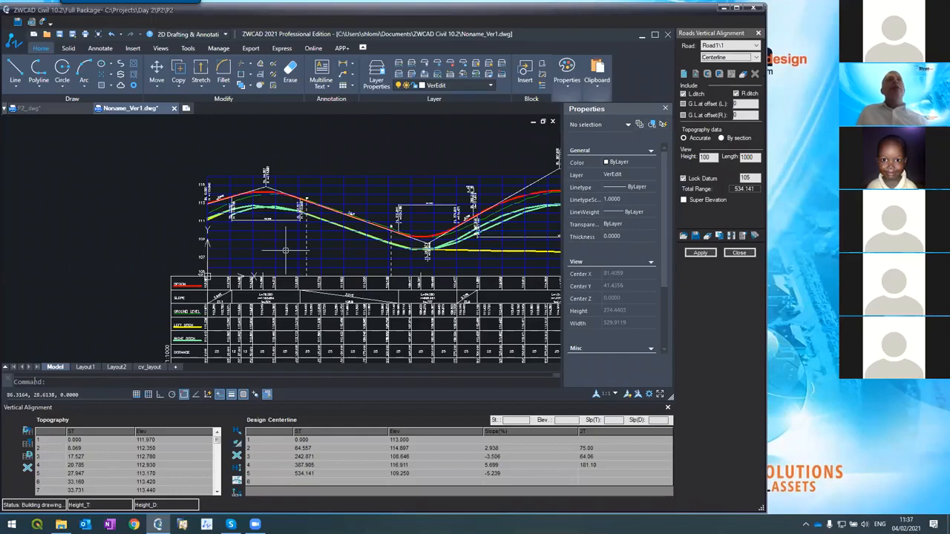
pyautogui.scroll(-2, 206, 215)
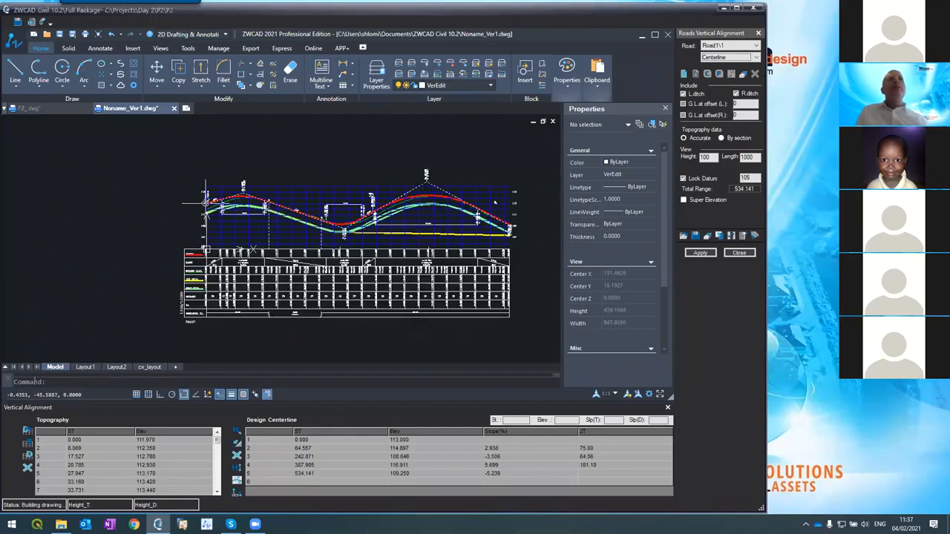
# - Switch the vertical alignment to DitchL, delete its empty fifth row and apply the change to the vertical alignment only
pyautogui.click(621, 447)
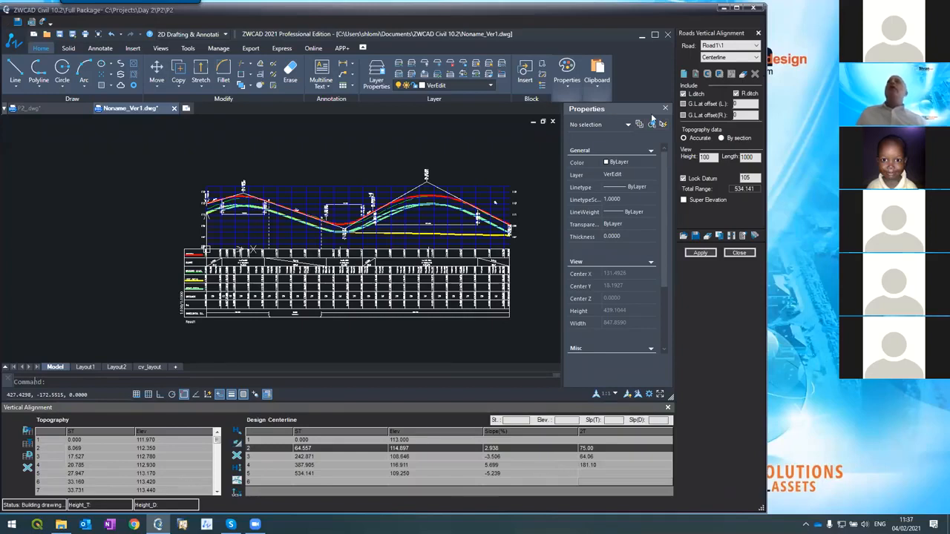
pyautogui.click(727, 58)
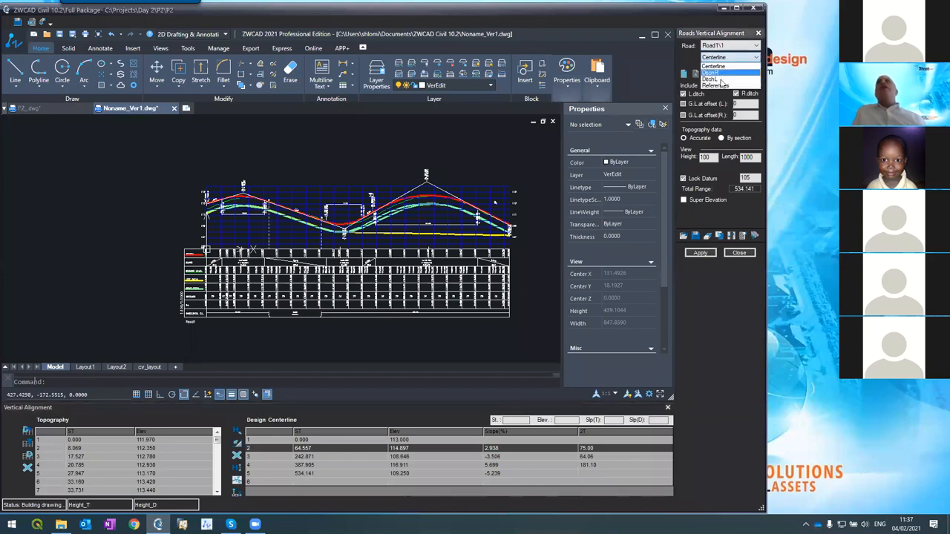
pyautogui.click(723, 78)
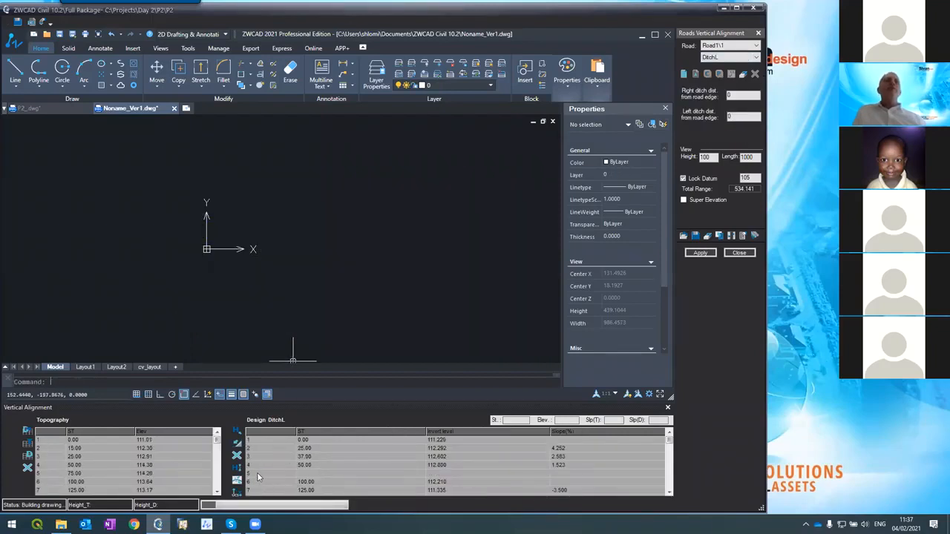
pyautogui.click(258, 475)
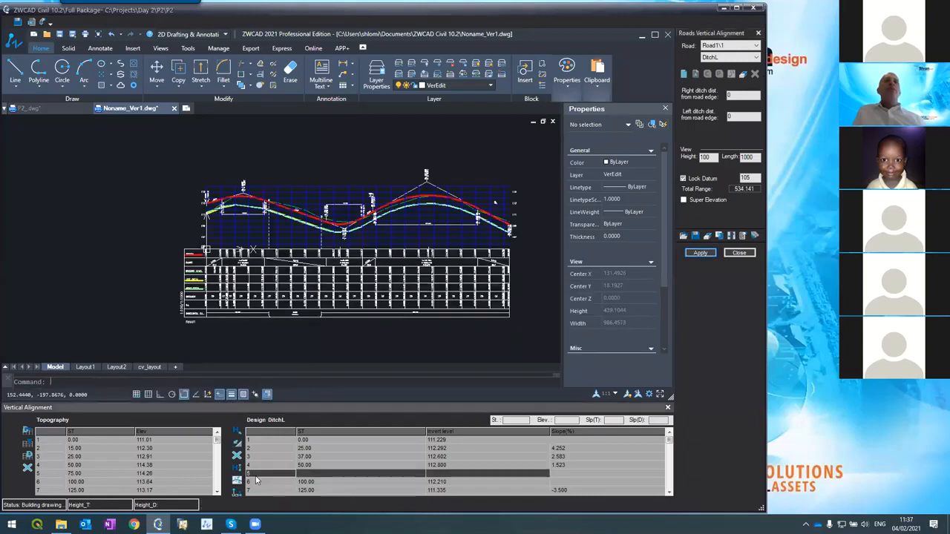
pyautogui.press('Delete')
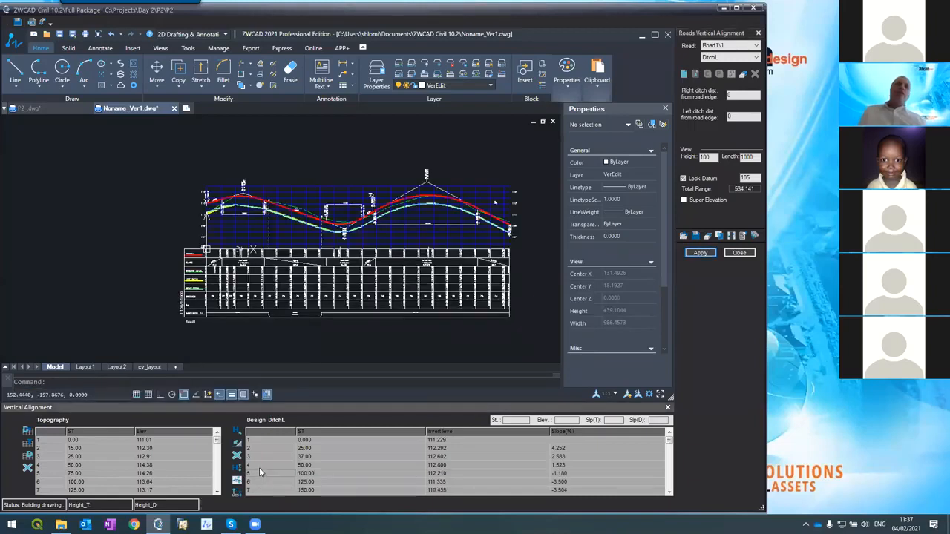
pyautogui.click(700, 253)
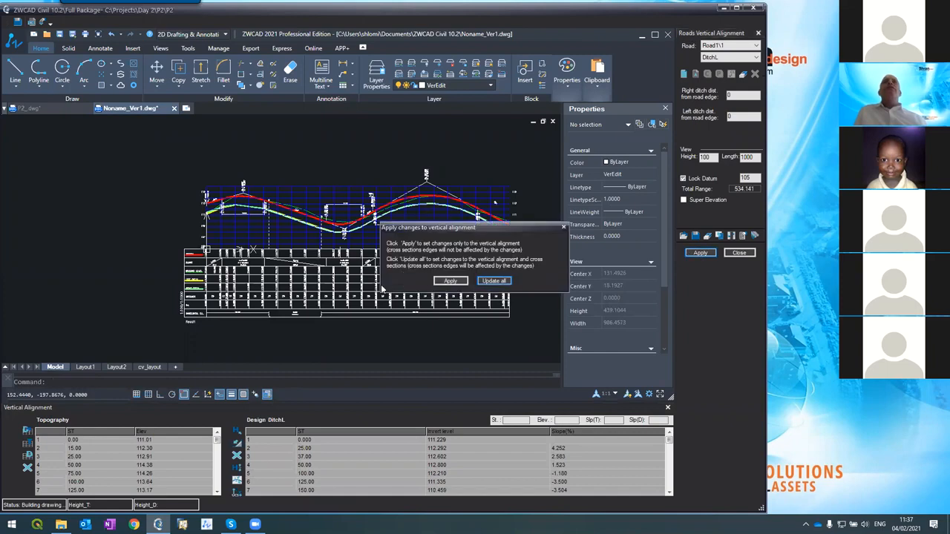
pyautogui.click(445, 281)
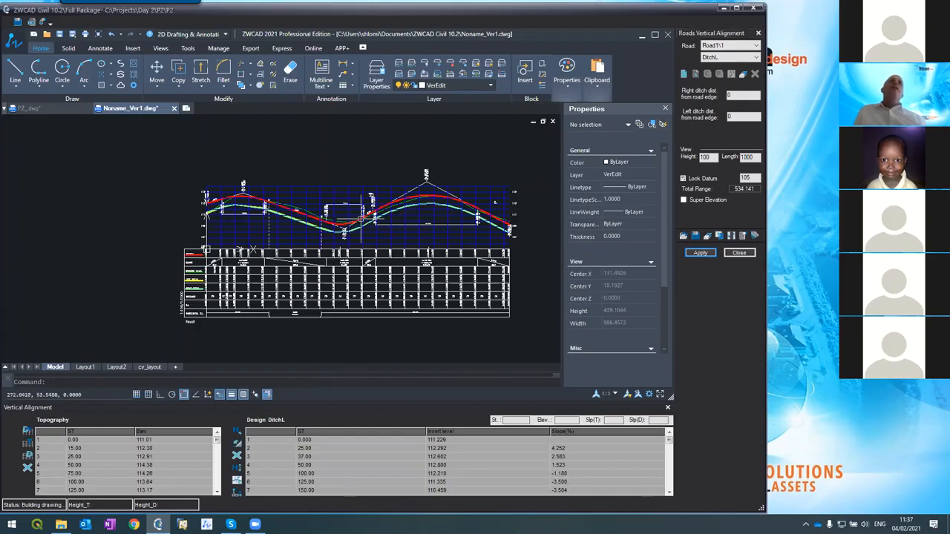
# - Examine the redrawn ditch lines against the design and ground lines around the sag near station 242.871
pyautogui.scroll(5, 364, 222)
pyautogui.scroll(3, 291, 279)
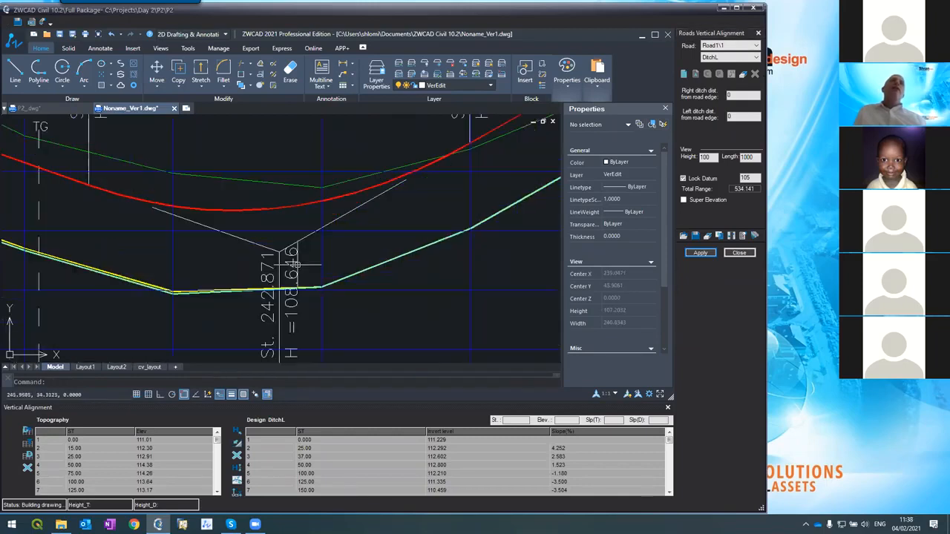
pyautogui.scroll(-5, 296, 266)
pyautogui.scroll(1, 299, 258)
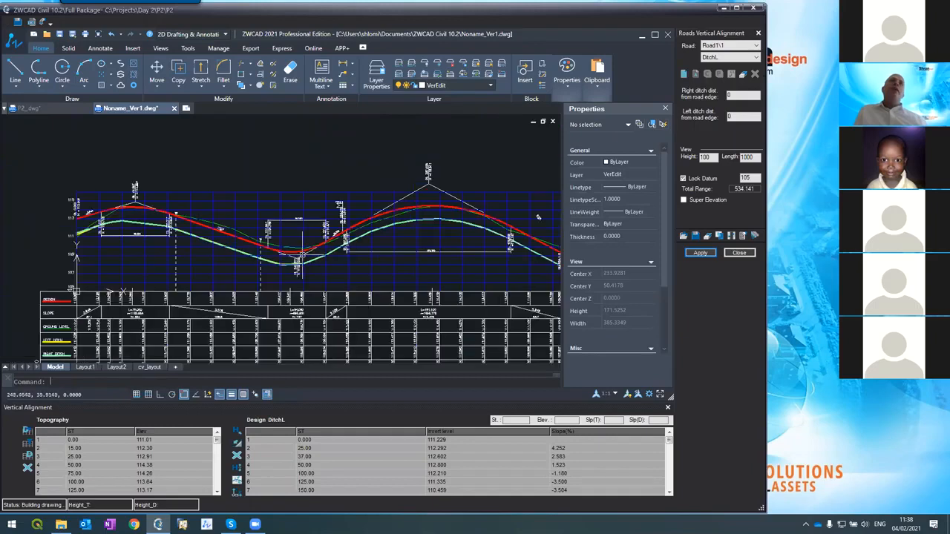
pyautogui.scroll(1, 297, 259)
pyautogui.scroll(-2, 296, 258)
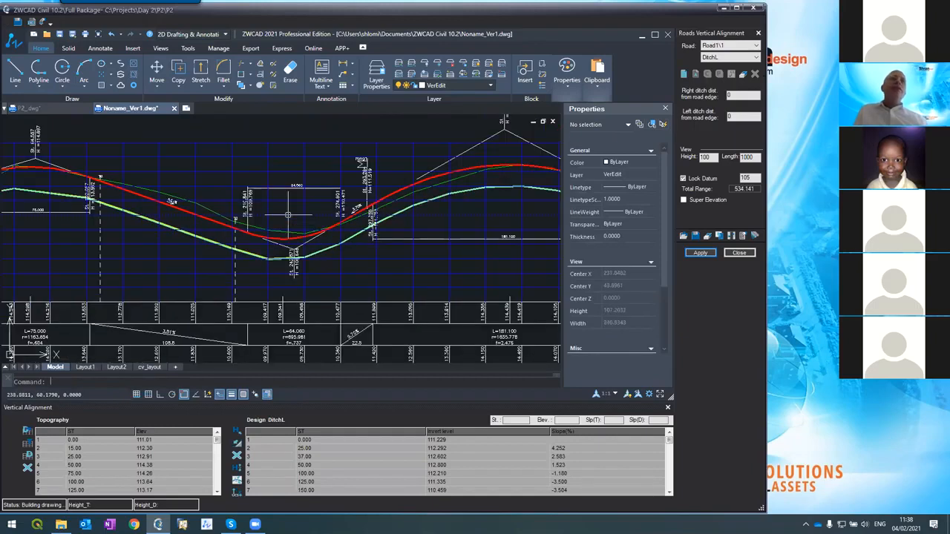
pyautogui.scroll(1, 299, 252)
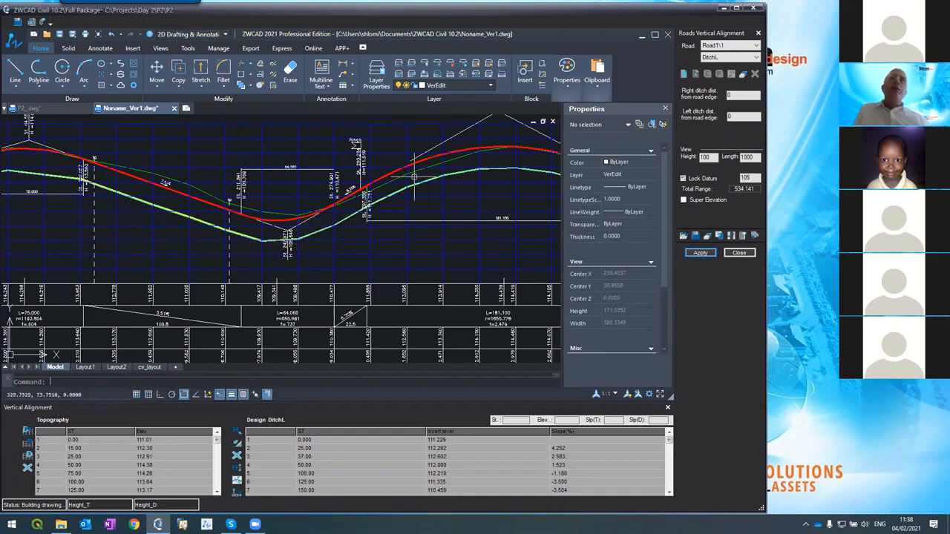
pyautogui.scroll(-4, 286, 218)
pyautogui.scroll(4, 284, 224)
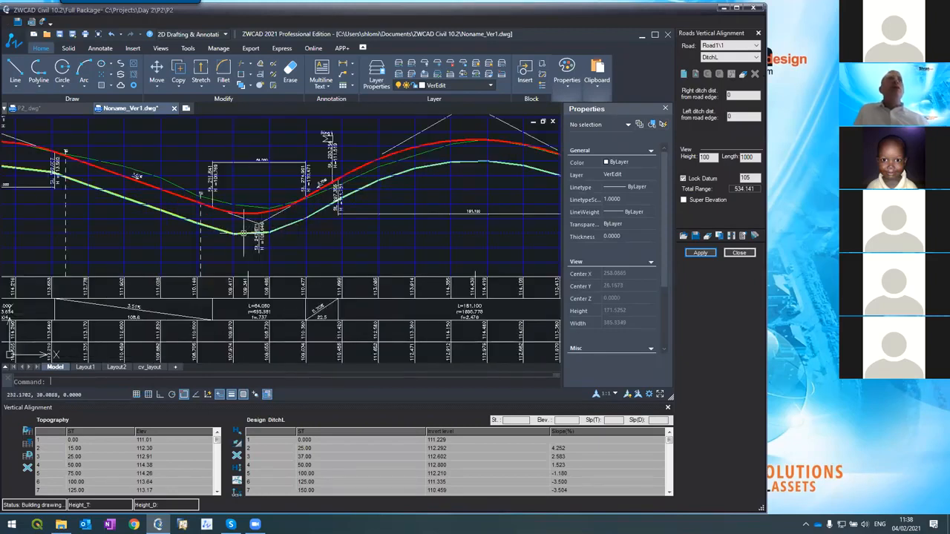
pyautogui.scroll(-4, 317, 237)
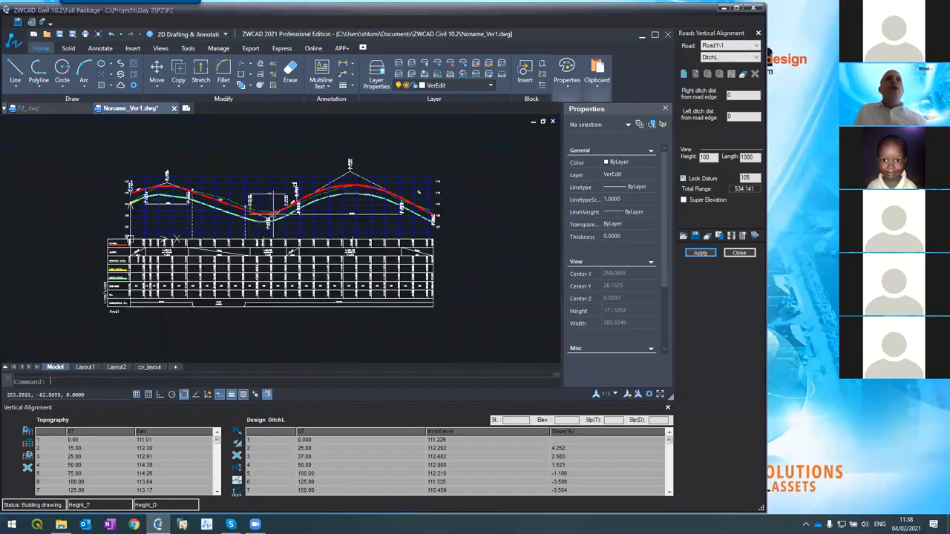
# - Close the object properties palette beside Road1's longitudinal profile
pyautogui.scroll(2, 371, 219)
pyautogui.scroll(-2, 360, 231)
pyautogui.scroll(2, 360, 231)
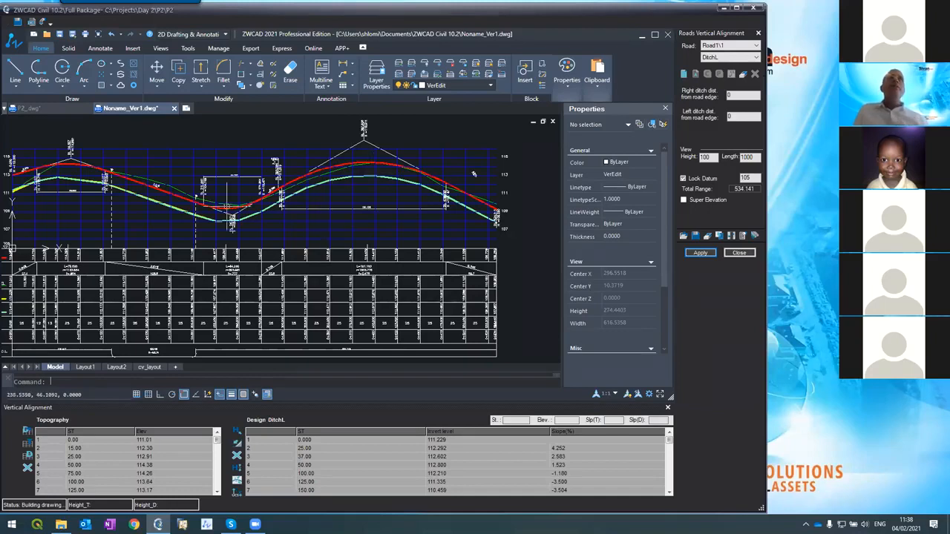
pyautogui.click(665, 109)
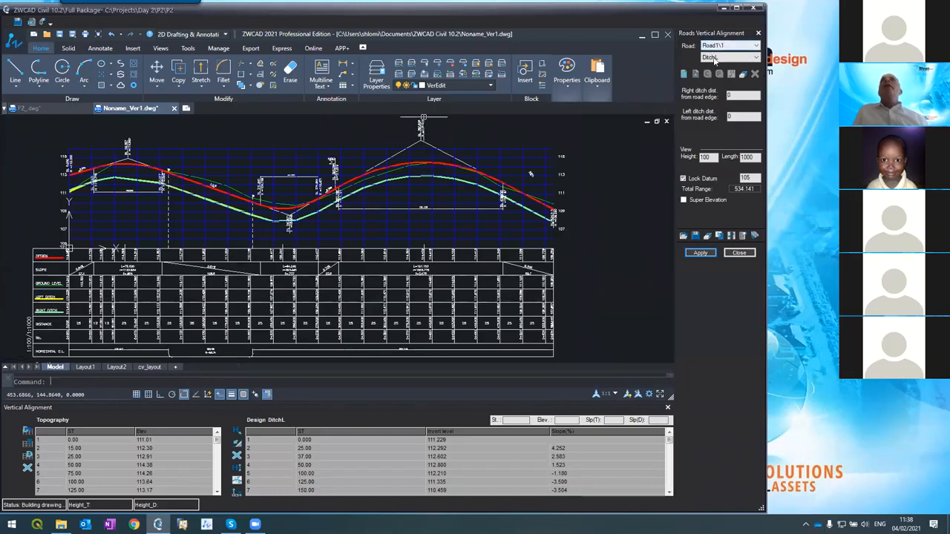
# - Review the Centerline design points in the vertical alignment and switch back to DitchL
pyautogui.click(708, 60)
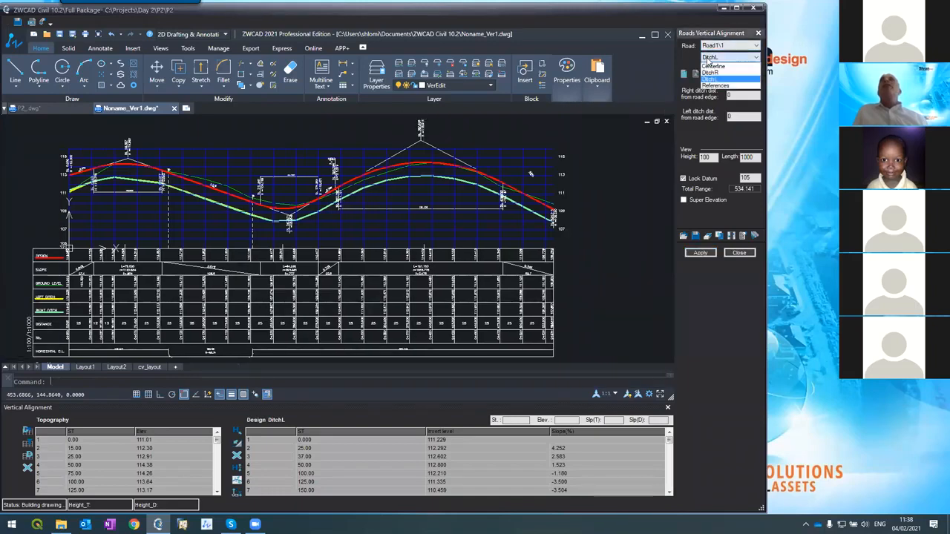
pyautogui.click(710, 65)
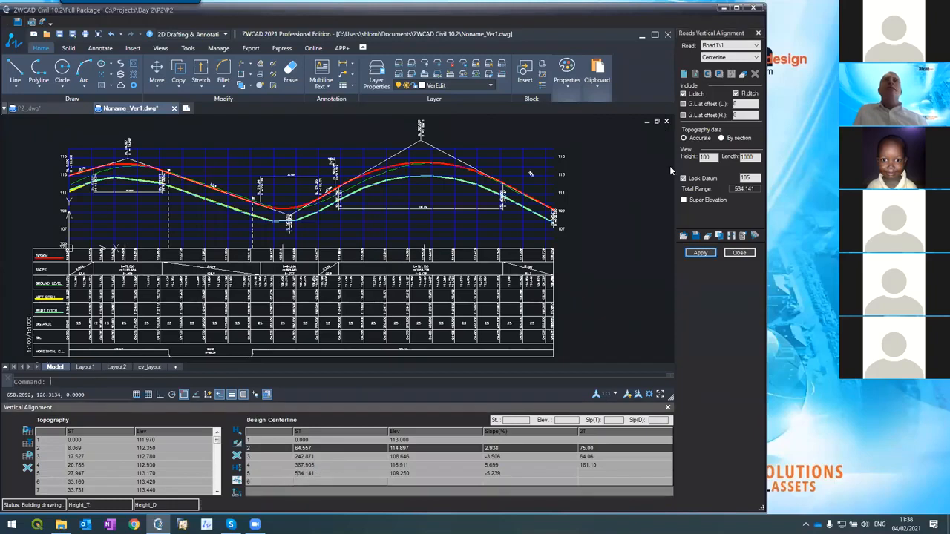
pyautogui.click(714, 58)
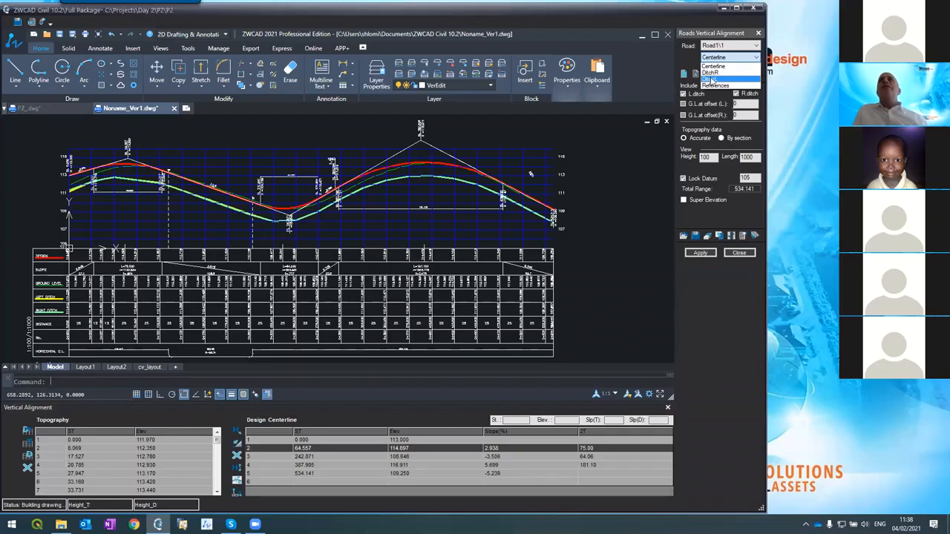
pyautogui.click(711, 79)
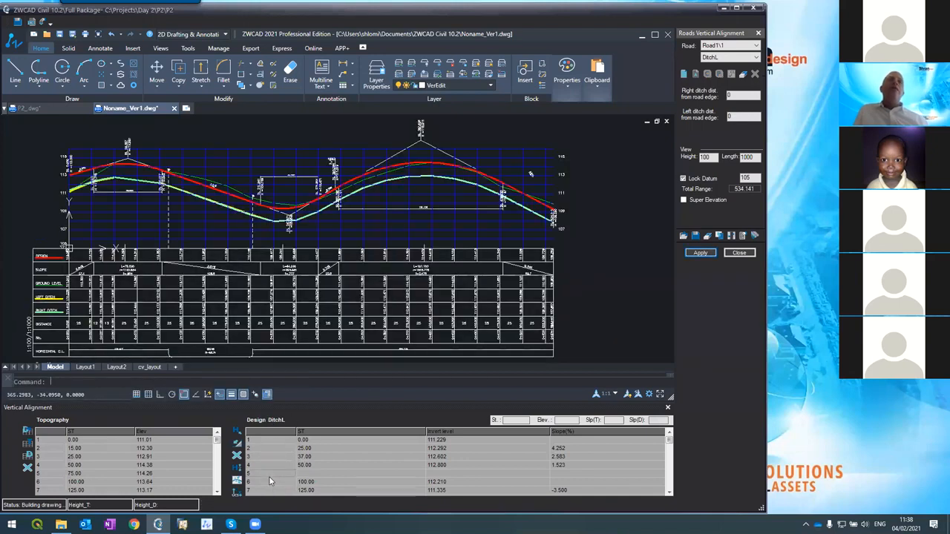
# - Examine DitchL's invert levels in the table and around the sag near station 242.871 in the profile
pyautogui.click(270, 476)
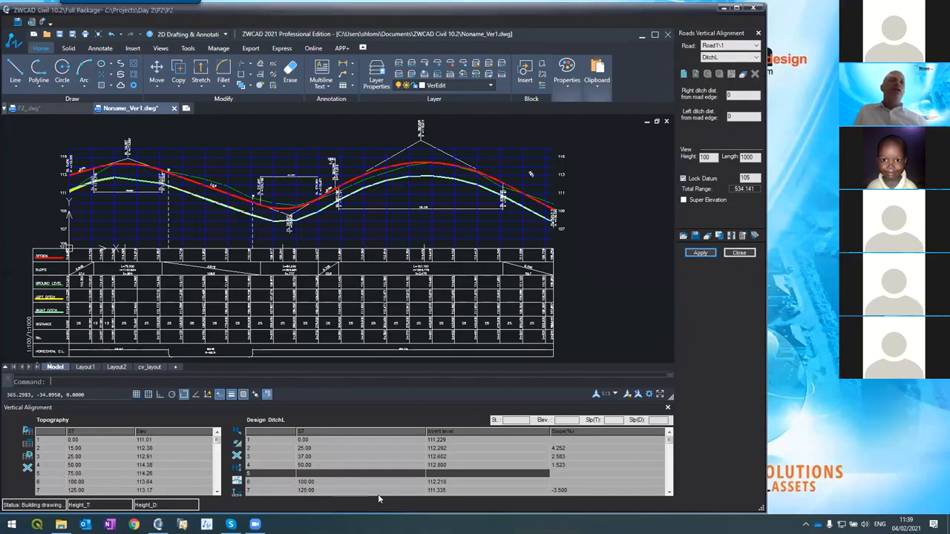
pyautogui.click(667, 492)
pyautogui.click(668, 491)
pyautogui.click(668, 491)
pyautogui.click(667, 491)
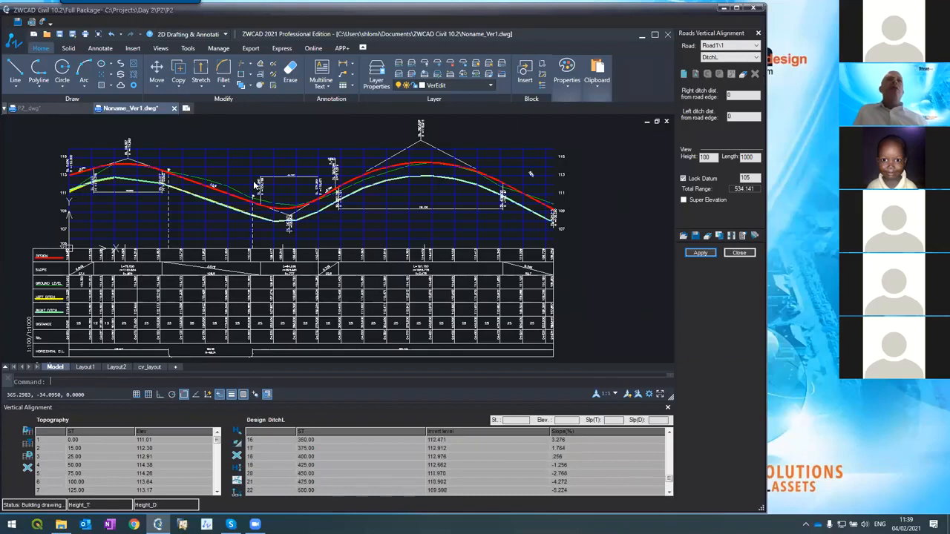
pyautogui.scroll(5, 275, 201)
pyautogui.scroll(-5, 310, 248)
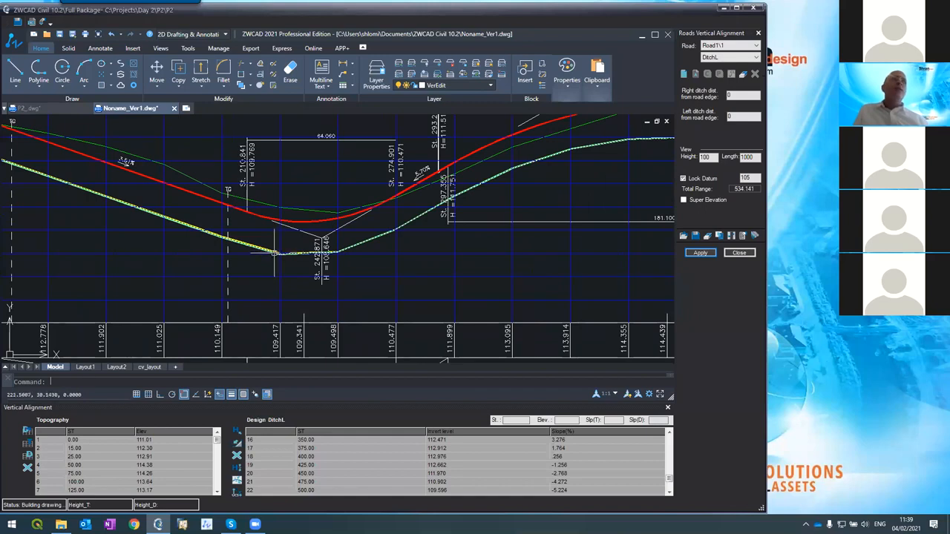
pyautogui.scroll(-5, 276, 256)
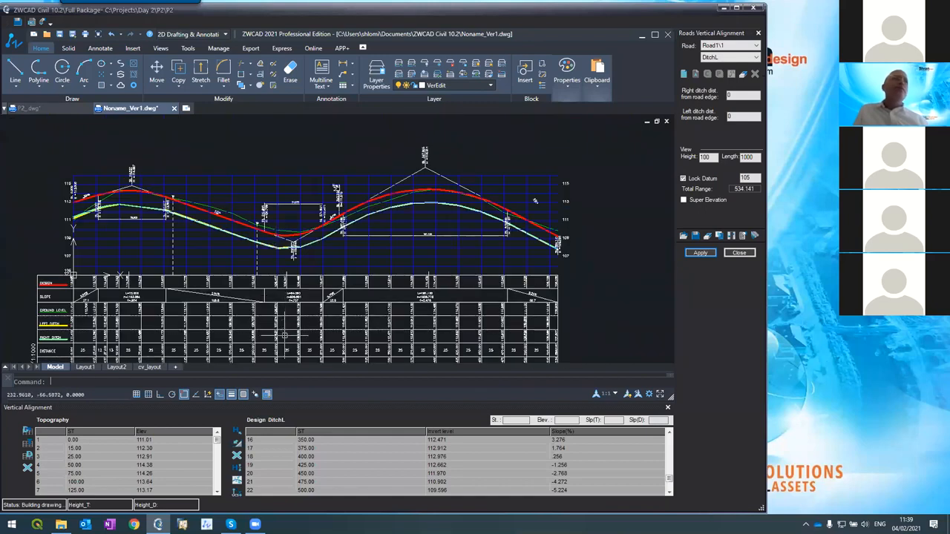
pyautogui.scroll(3, 285, 335)
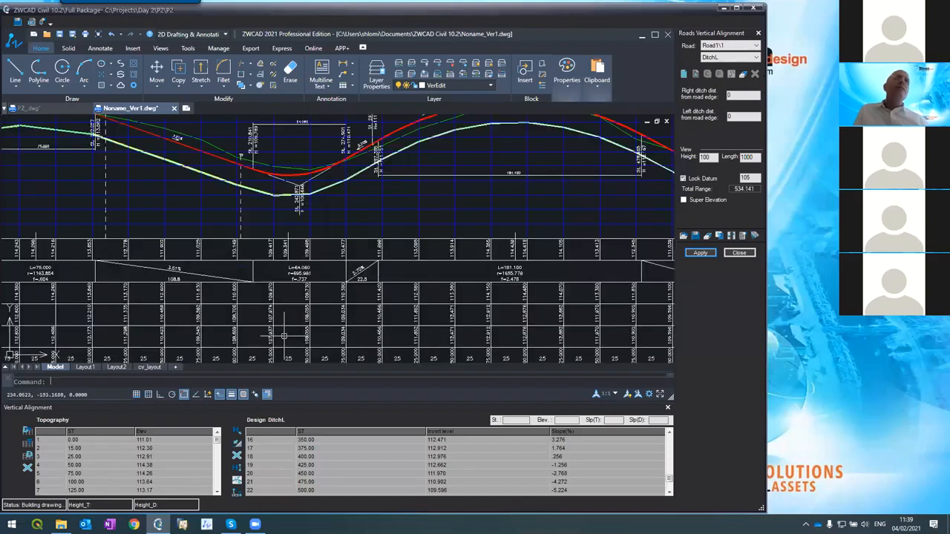
pyautogui.scroll(-3, 267, 311)
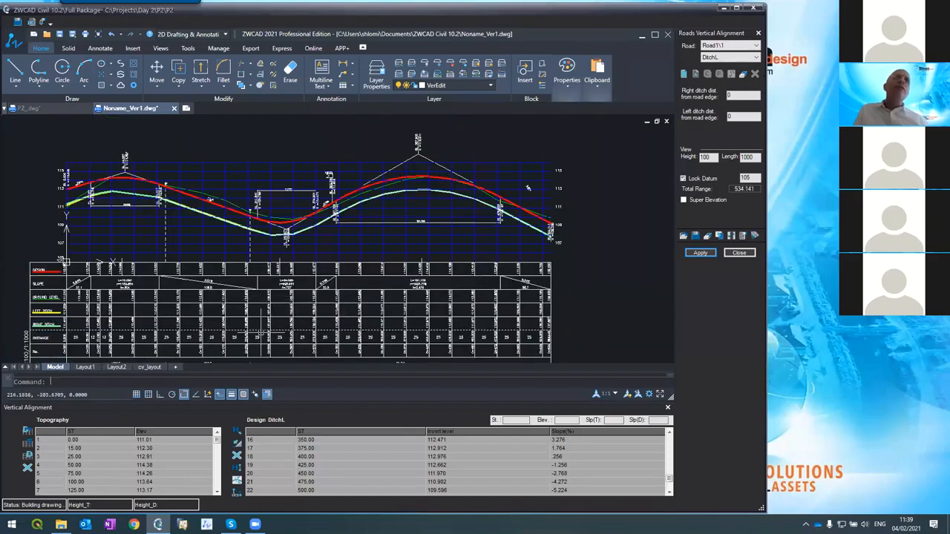
pyautogui.scroll(4, 261, 331)
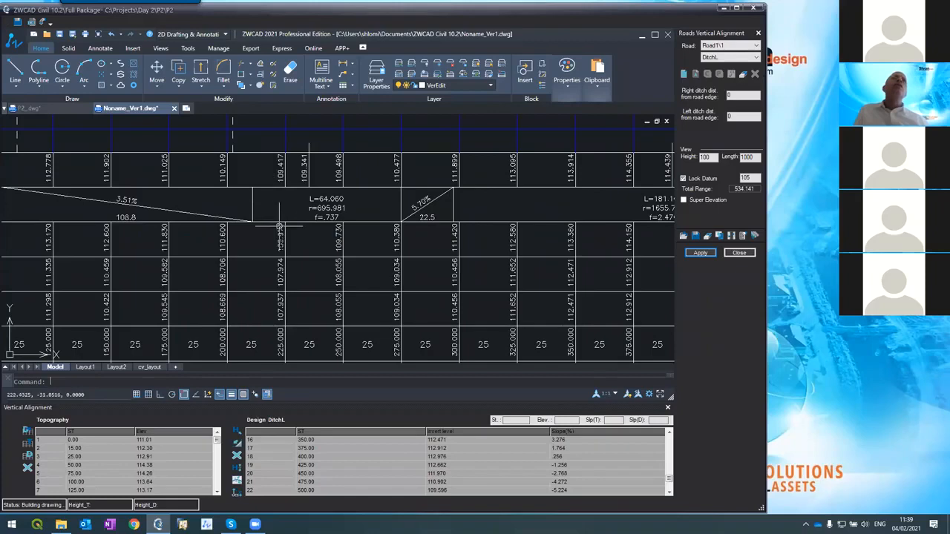
pyautogui.scroll(-2, 280, 241)
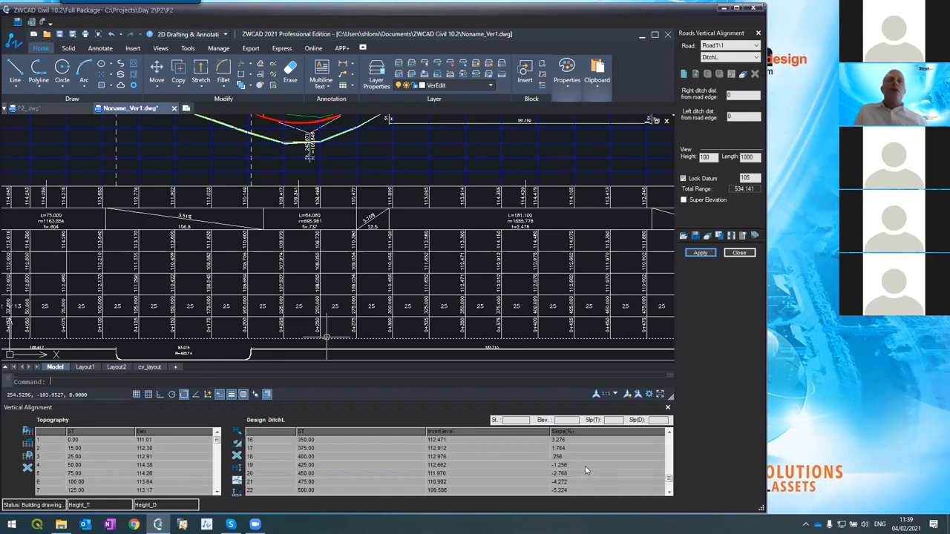
# - Delete all DitchL design points from row 12 at station 250.00 to the end of the table
pyautogui.click(668, 434)
pyautogui.click(669, 434)
pyautogui.click(669, 434)
pyautogui.click(668, 434)
pyautogui.click(668, 434)
pyautogui.click(668, 434)
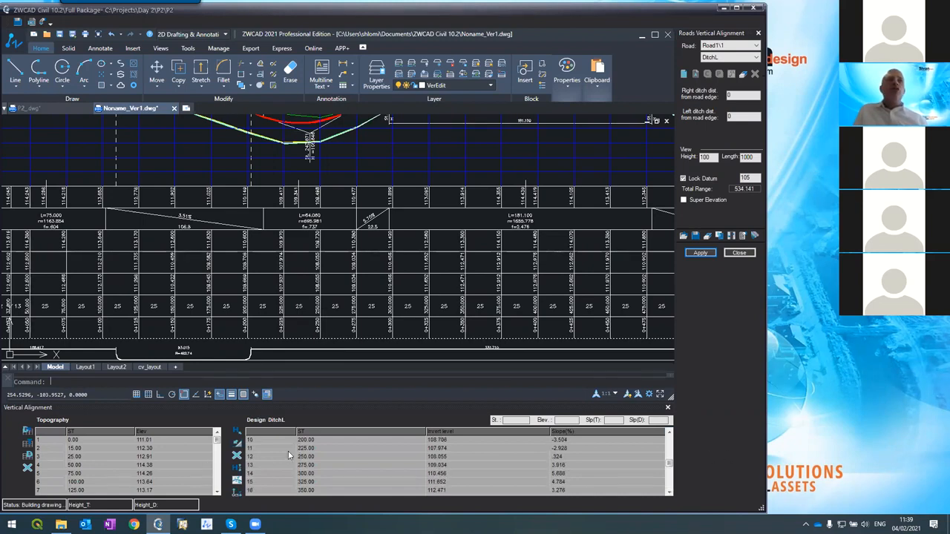
pyautogui.click(280, 450)
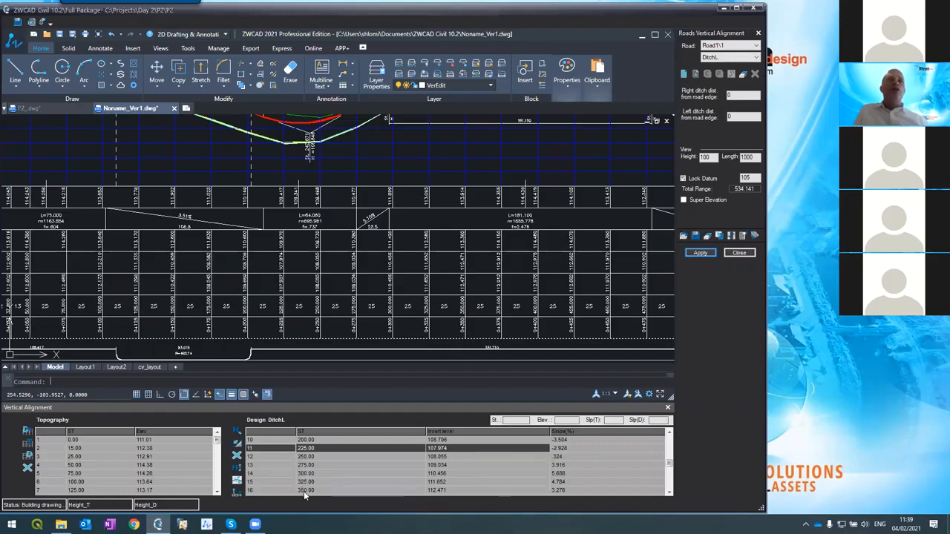
pyautogui.click(271, 455)
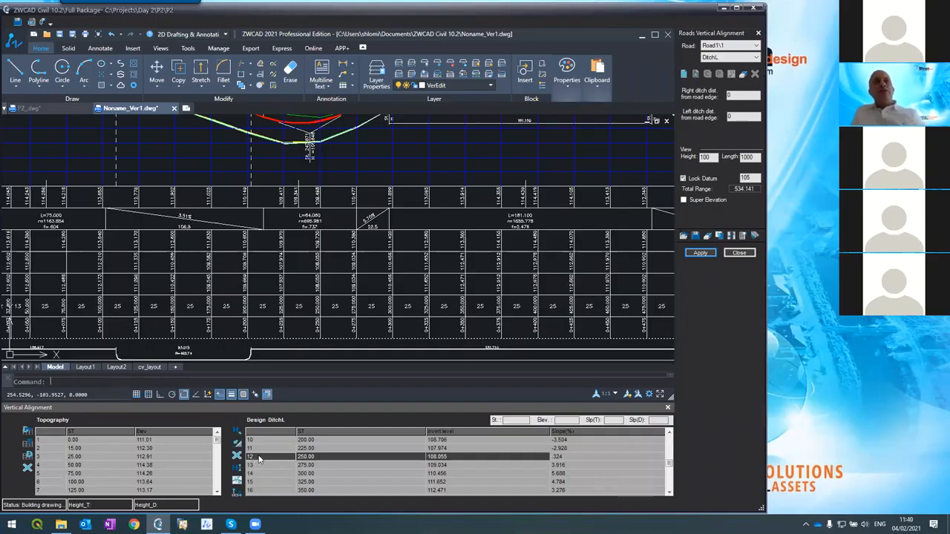
pyautogui.press('Delete')
pyautogui.press('Delete')
pyautogui.press('Delete')
pyautogui.press('Delete')
pyautogui.press('Delete')
pyautogui.press('Delete')
pyautogui.press('Delete')
pyautogui.press('Delete')
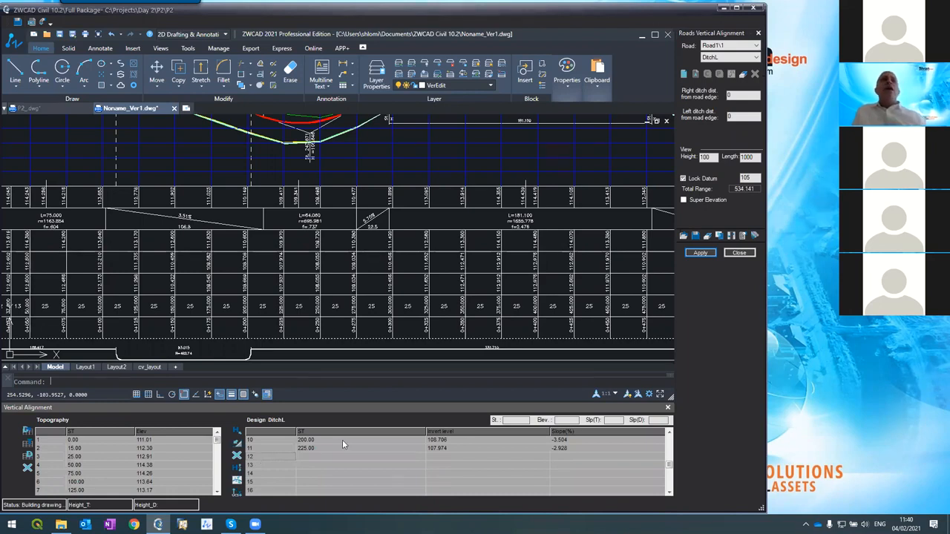
# - Add a DitchL design point in row 12 at station 534.141 with a slope of -0.2%
pyautogui.click(326, 457)
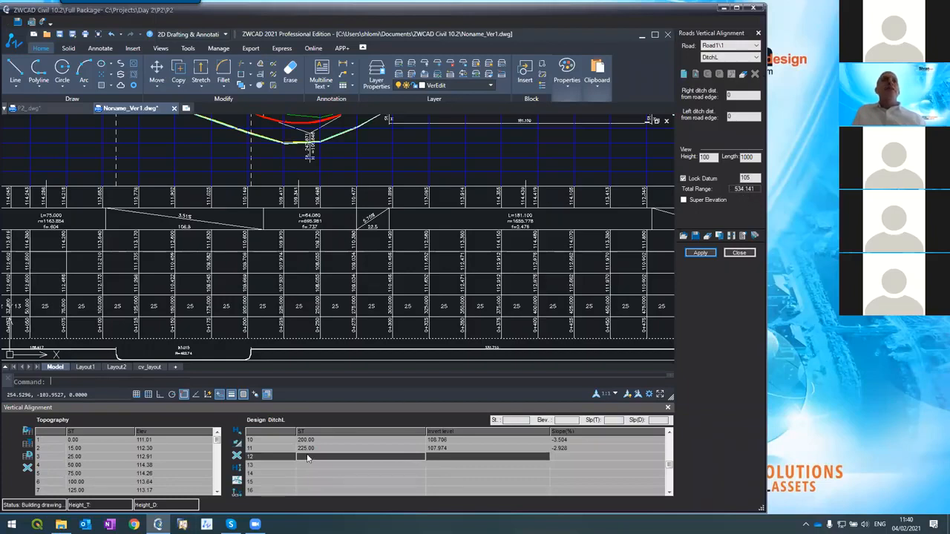
pyautogui.write('534.141')
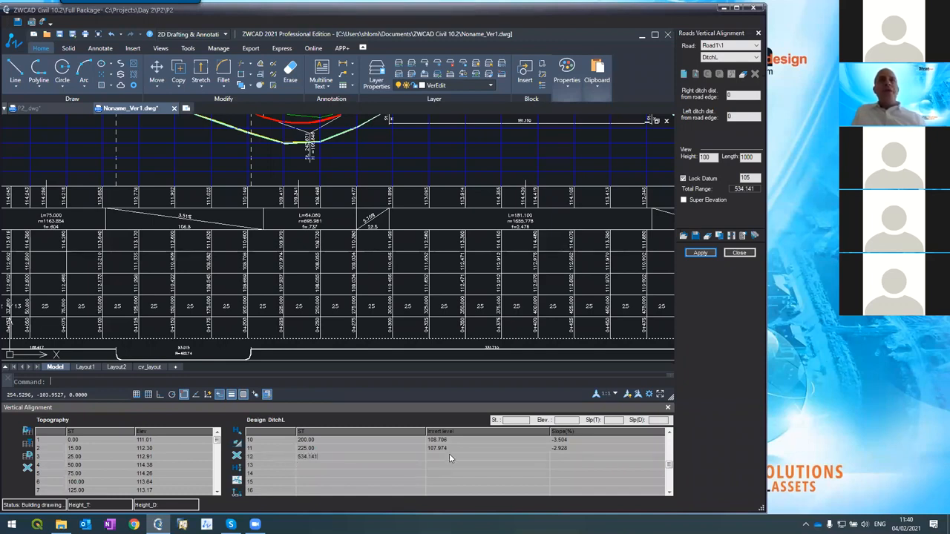
pyautogui.click(449, 456)
pyautogui.click(565, 457)
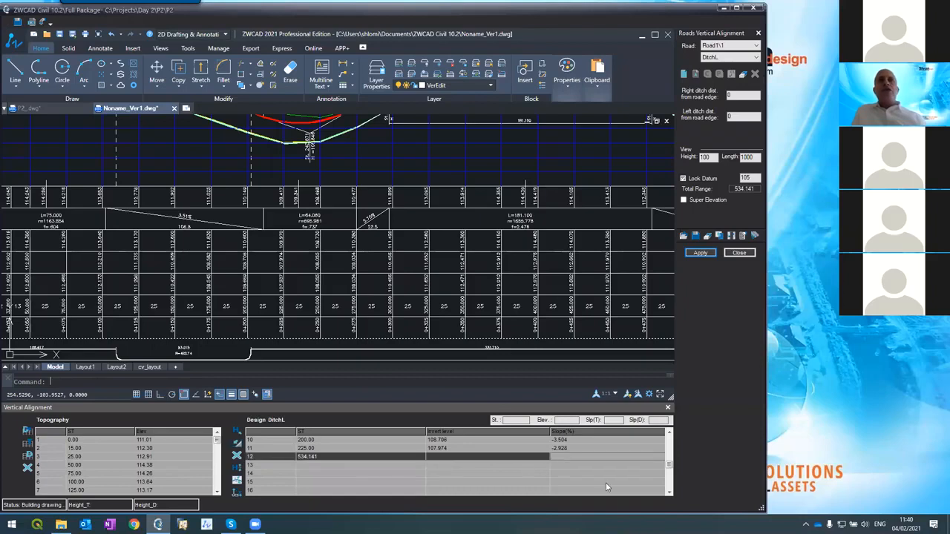
pyautogui.write('-0.2')
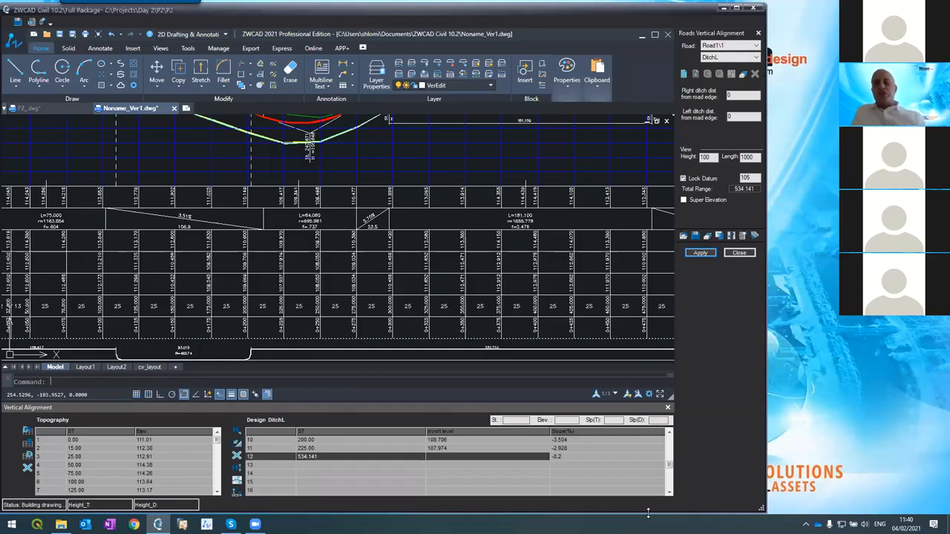
pyautogui.press('Return')
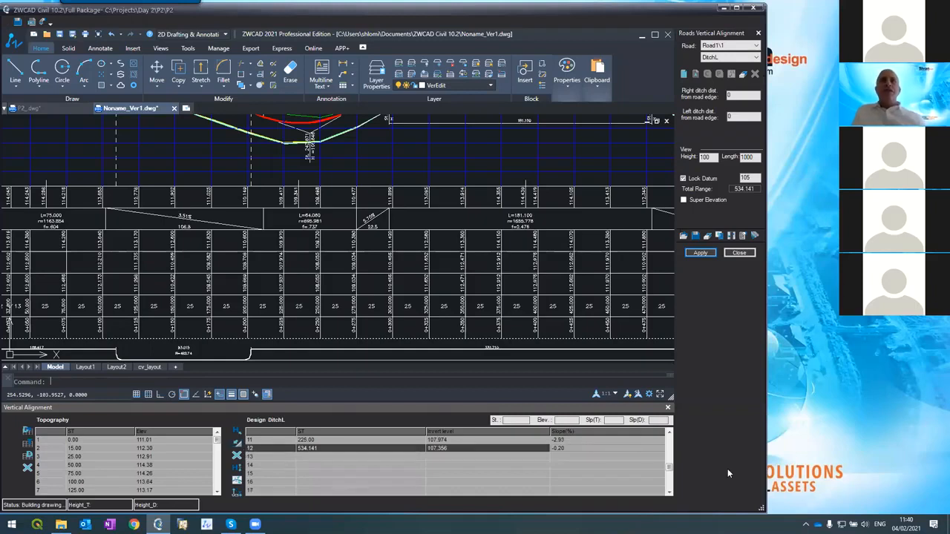
# - Apply the DitchL changes to both the vertical alignment and the cross sections, and inspect the redrawn ditch line
pyautogui.click(699, 253)
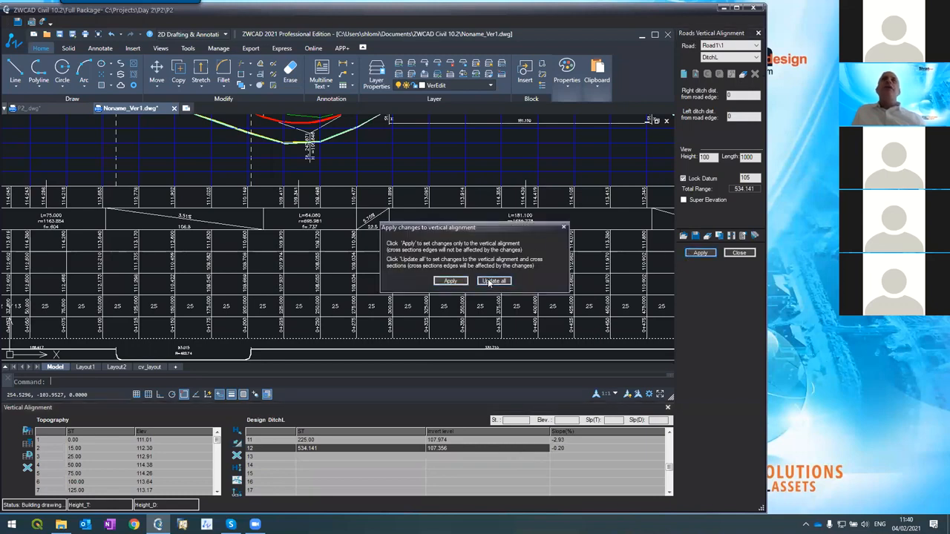
pyautogui.click(492, 281)
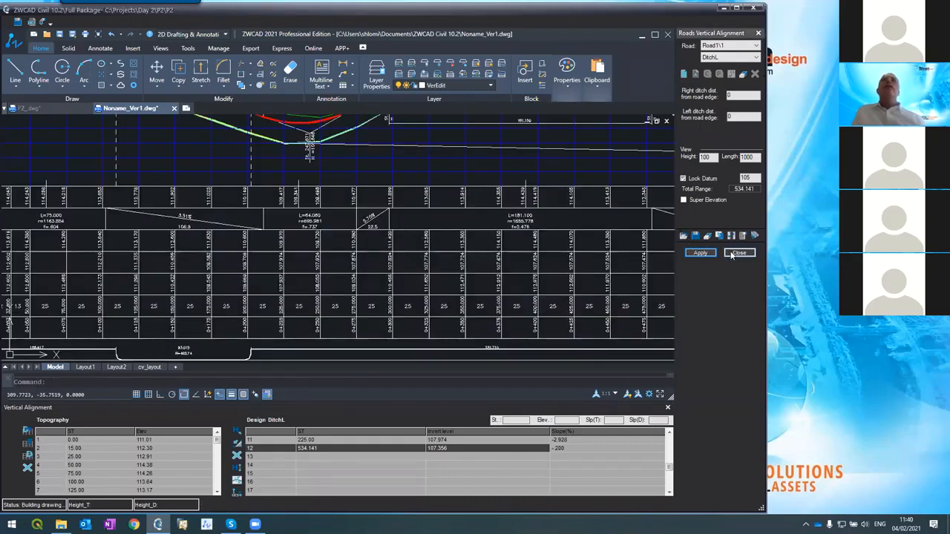
pyautogui.scroll(-4, 361, 156)
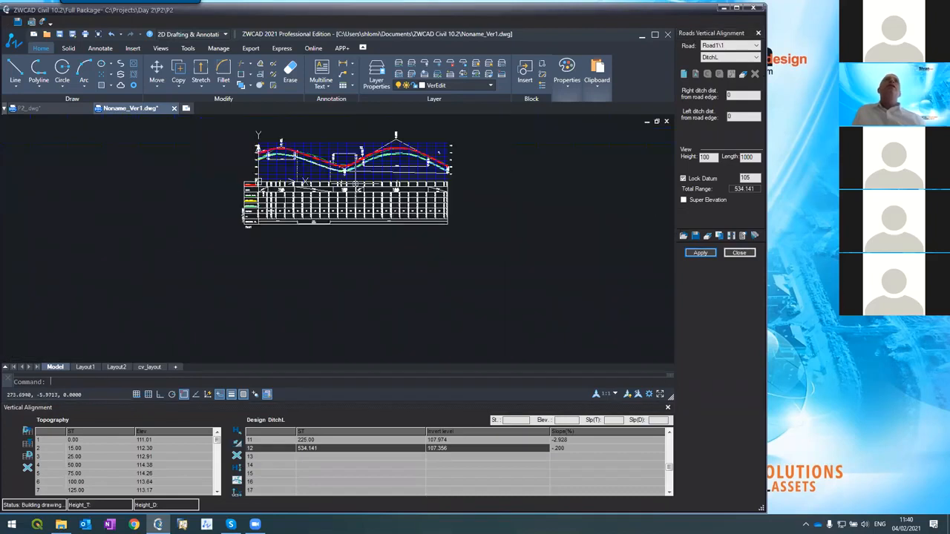
pyautogui.scroll(4, 359, 166)
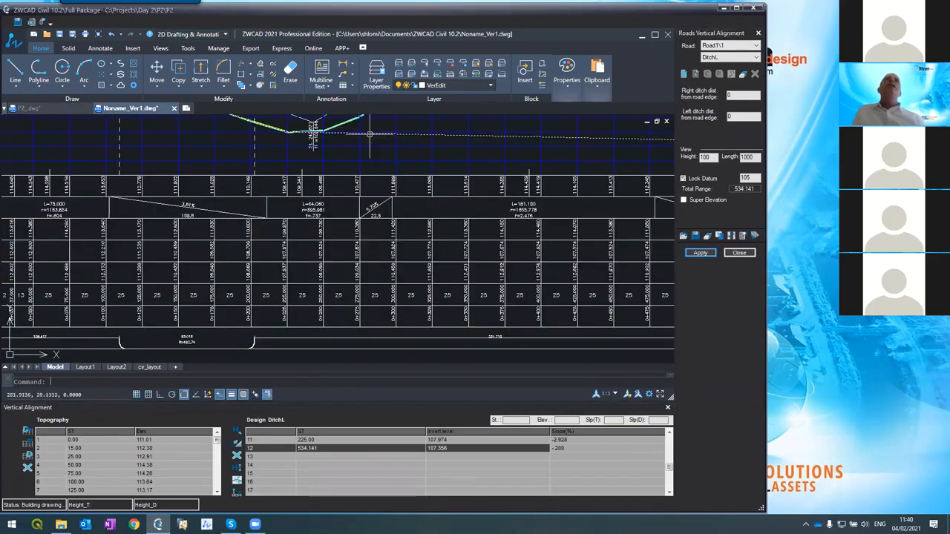
pyautogui.scroll(-4, 378, 198)
pyautogui.scroll(4, 377, 205)
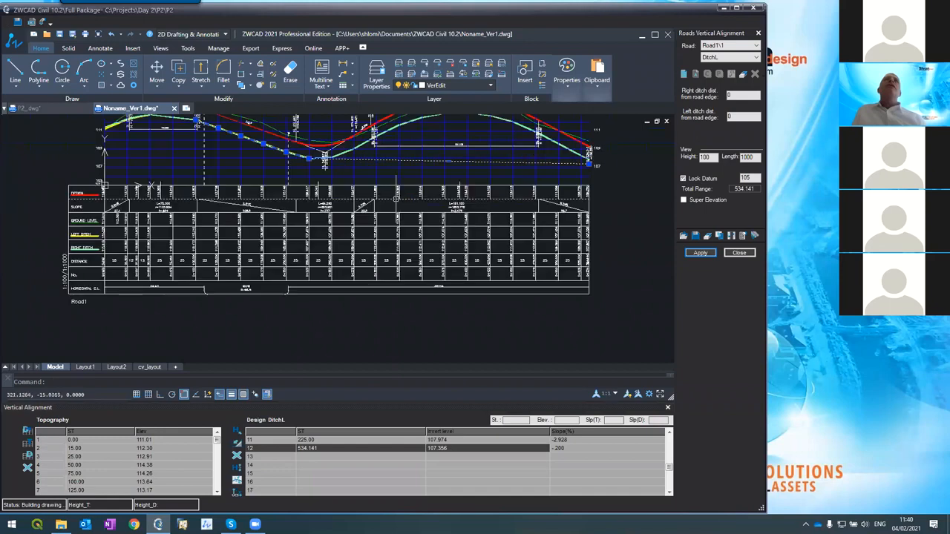
pyautogui.press('Escape')
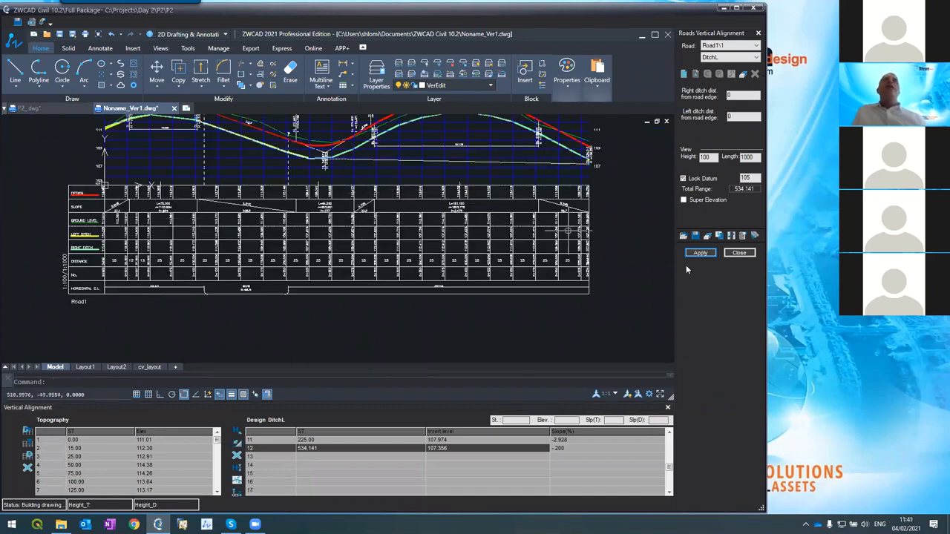
# - Close the vertical alignment and open the road commands in the P2_.dwg plan drawing
pyautogui.click(742, 253)
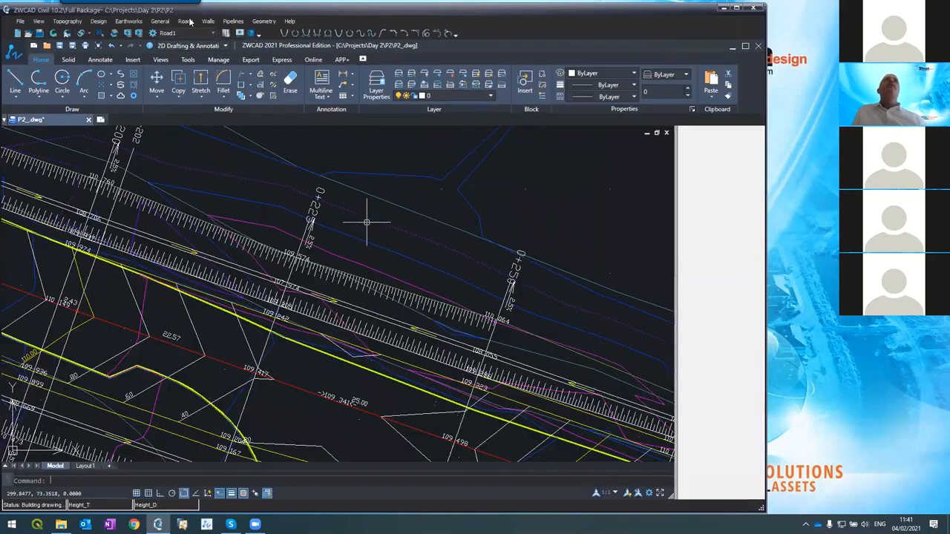
pyautogui.click(186, 22)
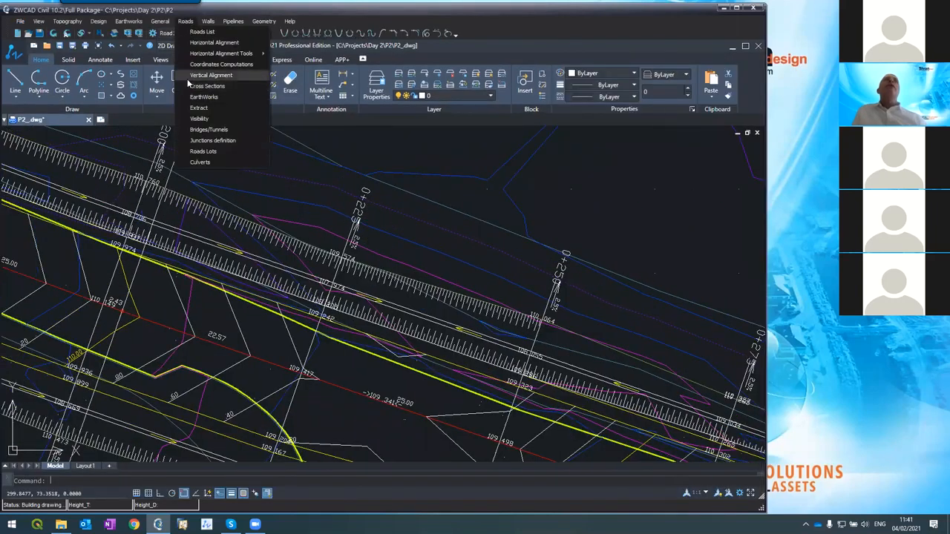
# - Review the left ditch's design stations and invert levels in Road1's vertical alignment, and close the alignment
pyautogui.click(189, 75)
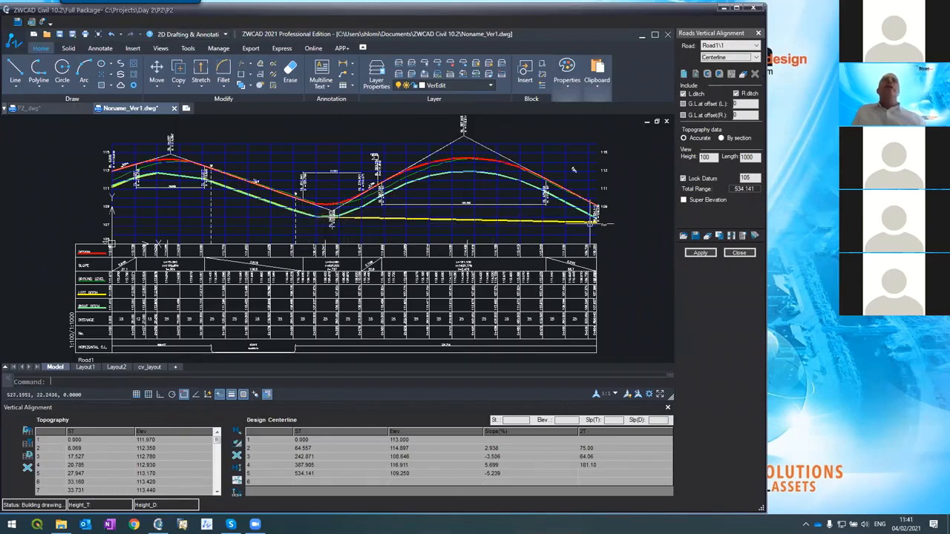
pyautogui.click(729, 59)
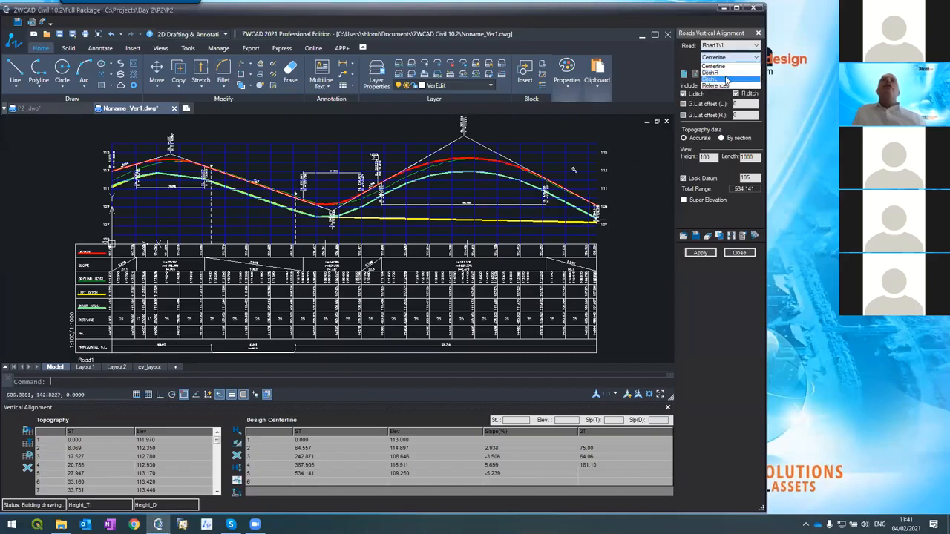
pyautogui.click(726, 79)
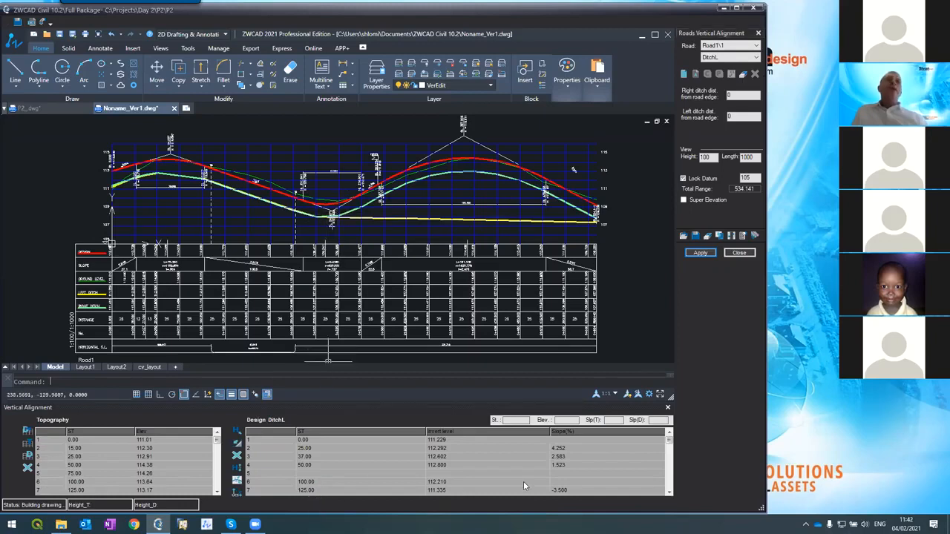
pyautogui.click(669, 496)
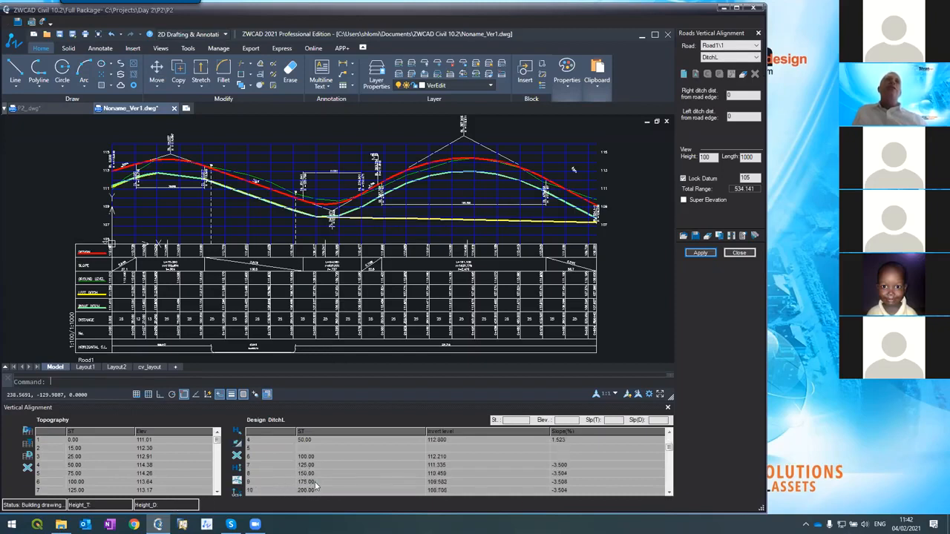
pyautogui.click(738, 255)
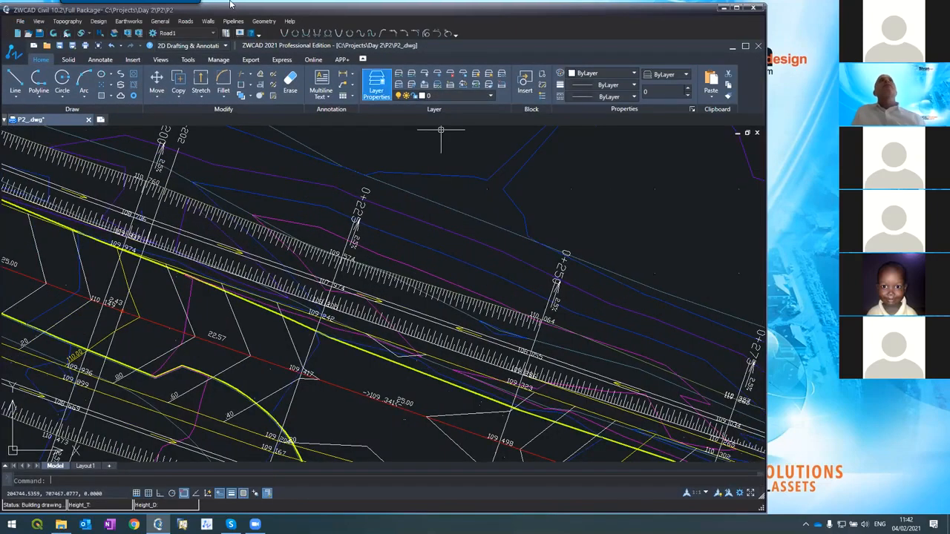
# - Examine Road1's cross sections up to 0+350, checking where the left ditch's outer slope meets the existing ground
pyautogui.click(185, 20)
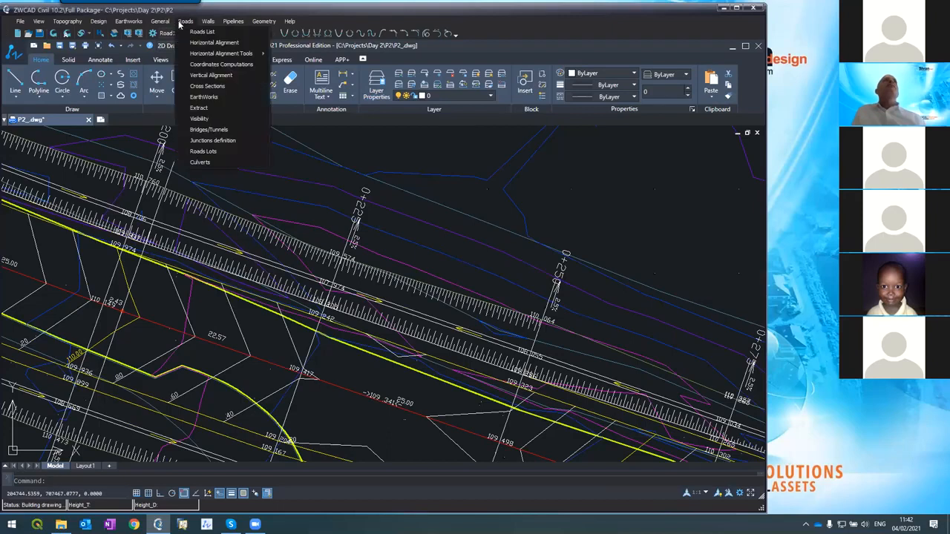
pyautogui.click(187, 89)
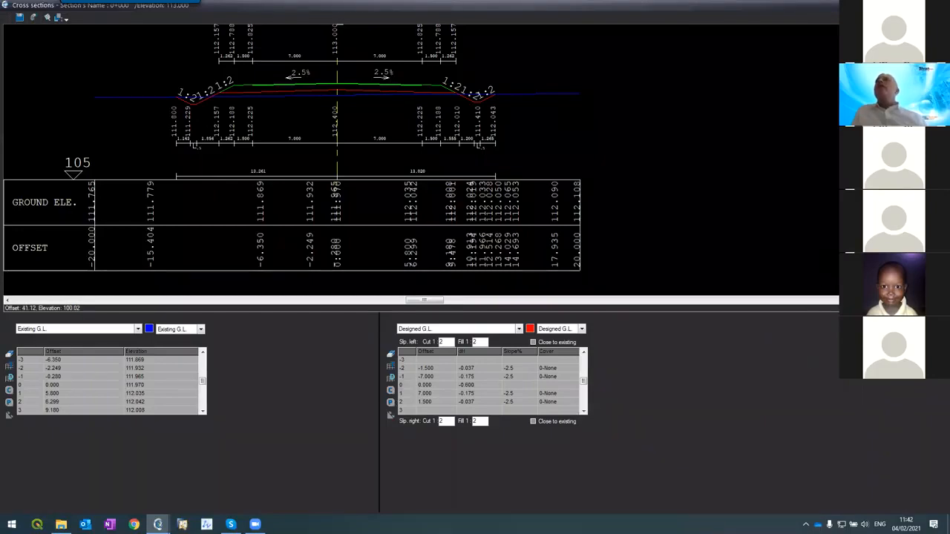
pyautogui.press('pagedown')
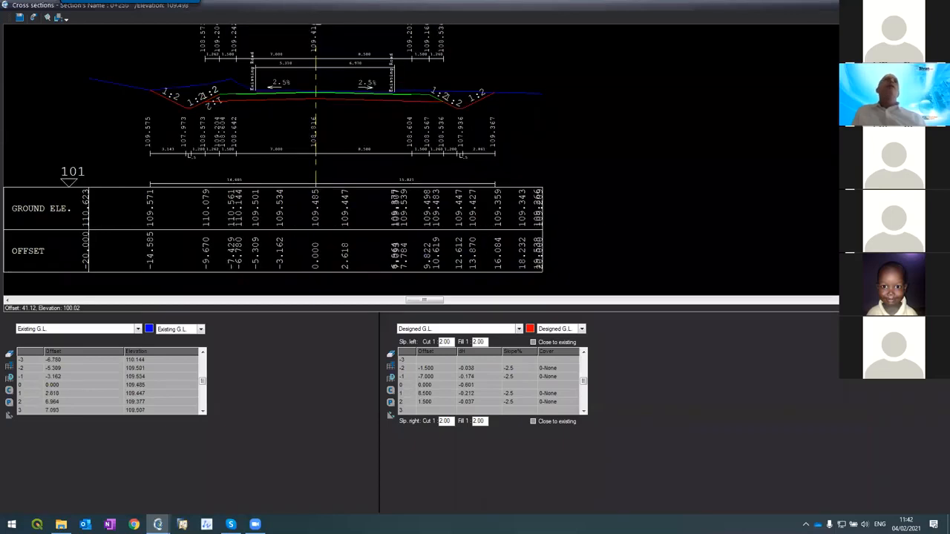
pyautogui.press('pagedown')
pyautogui.press('pagedown')
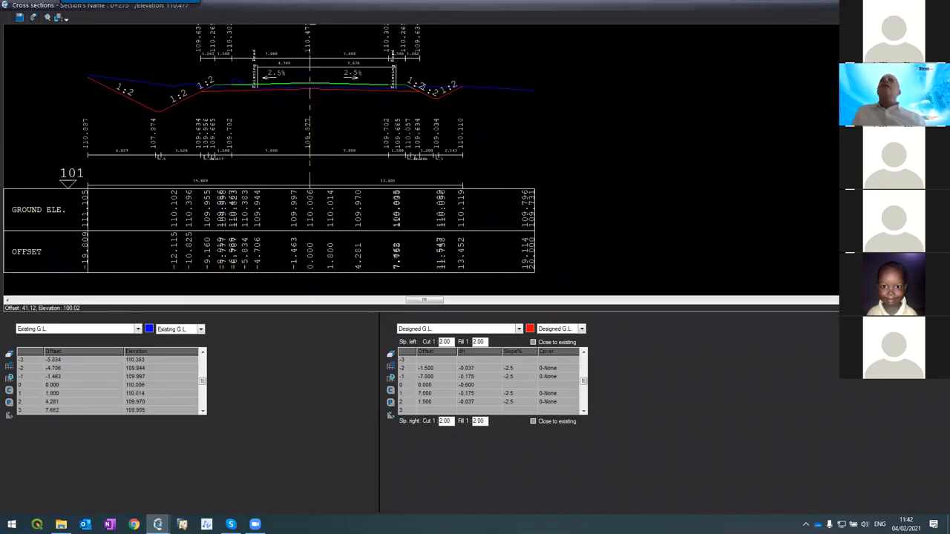
pyautogui.press('pagedown')
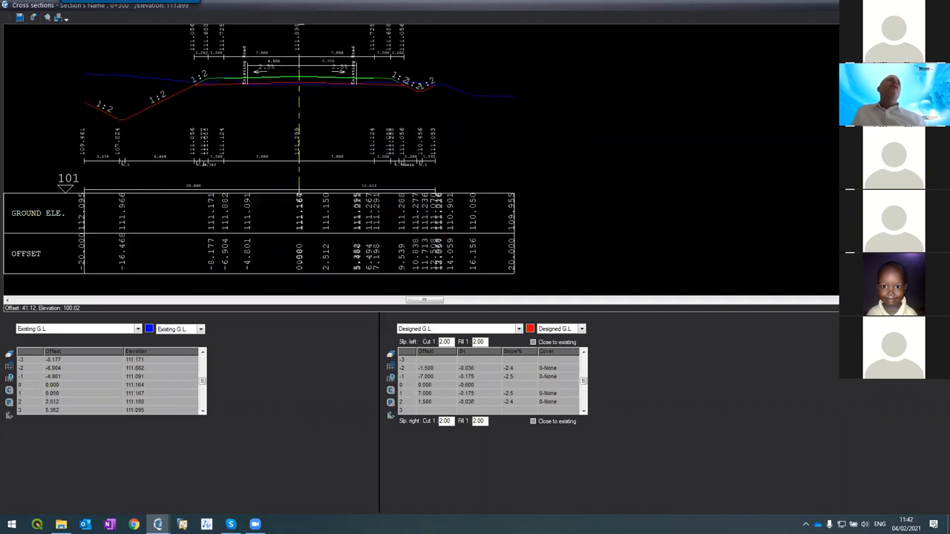
pyautogui.press('pagedown')
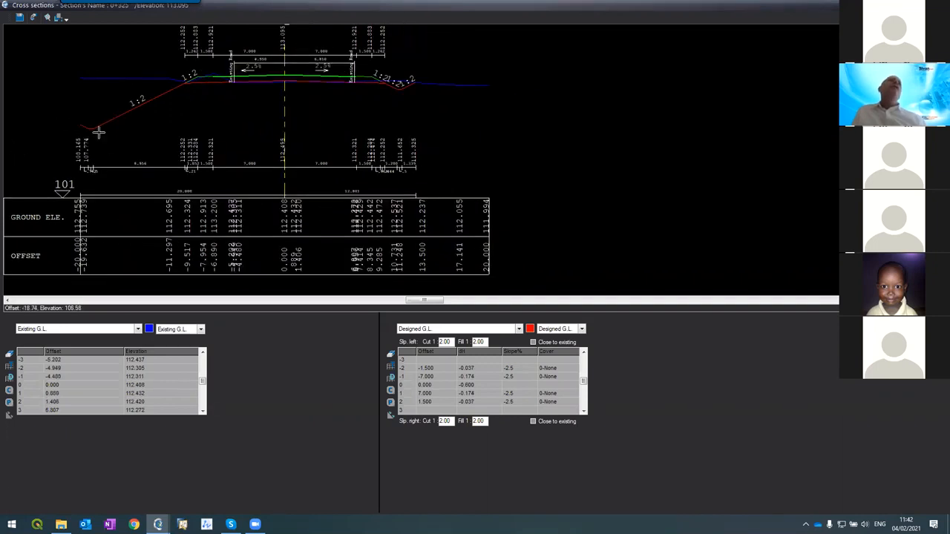
pyautogui.press('pagedown')
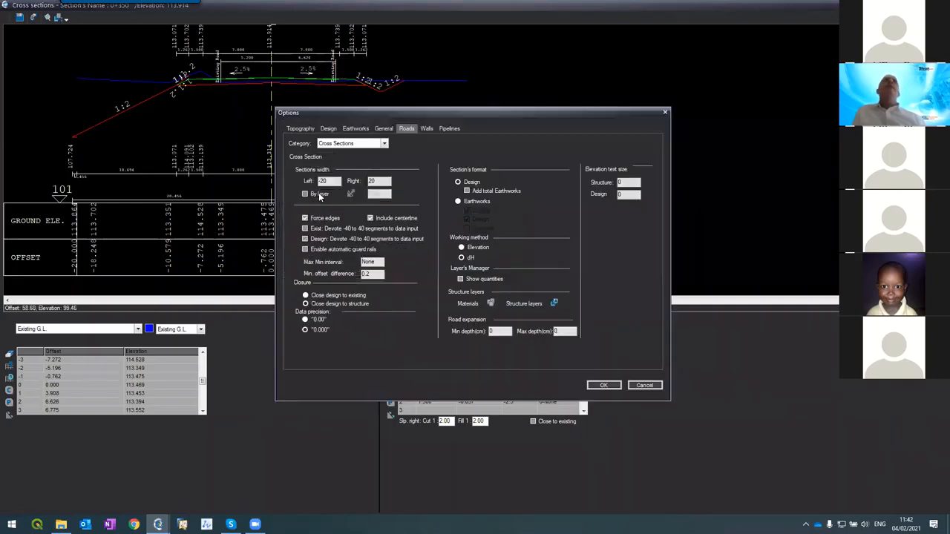
# - Set the left section width to -50 and regenerate the existing ground data for Road1's cross sections
pyautogui.moveTo(329, 180); pyautogui.dragTo(294, 185)
pyautogui.write('50')
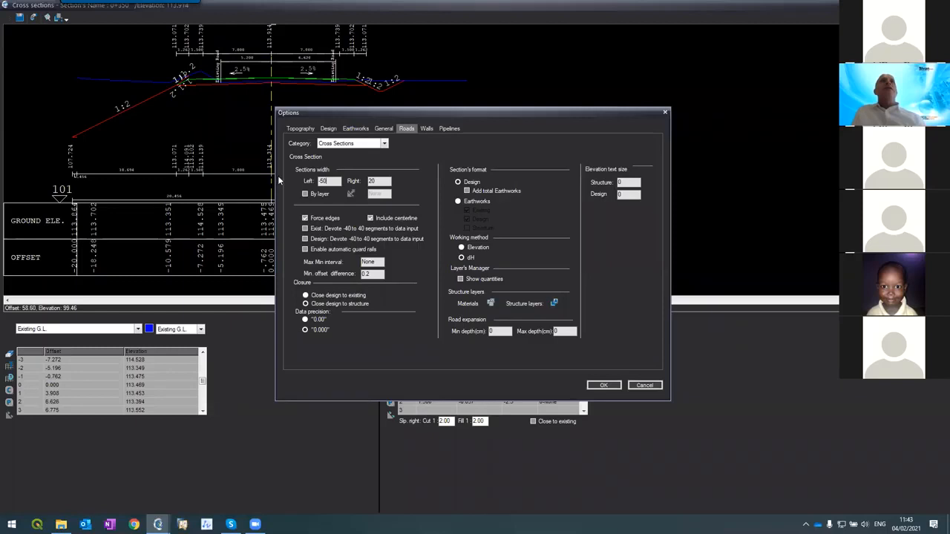
pyautogui.click(605, 385)
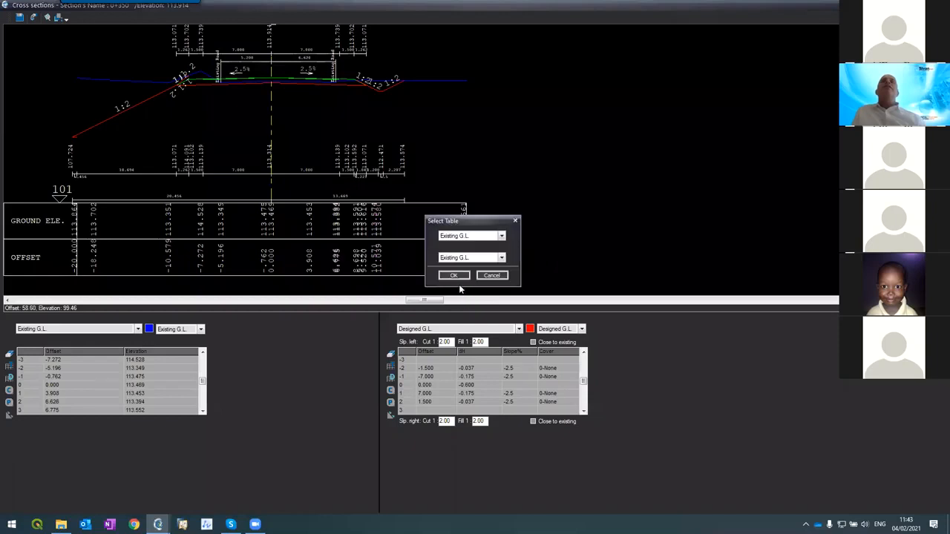
pyautogui.click(455, 276)
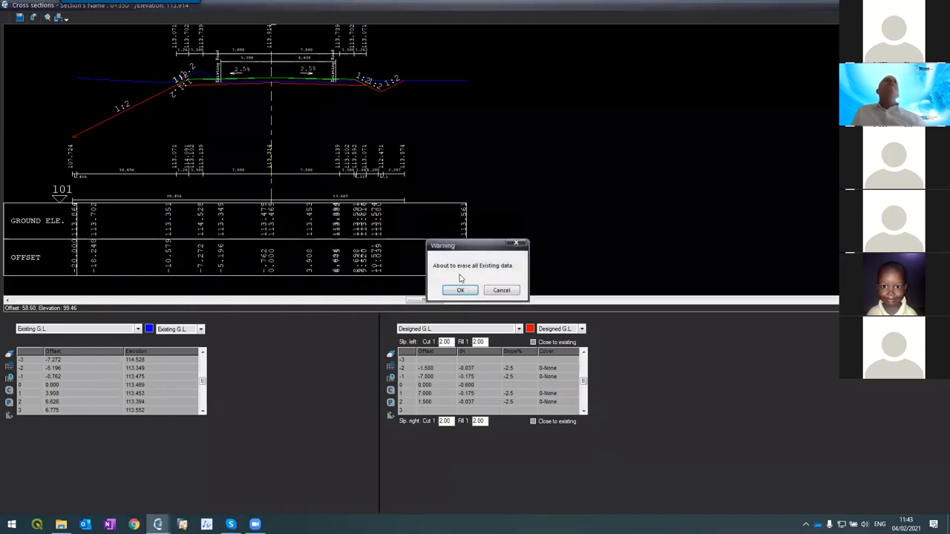
pyautogui.click(463, 290)
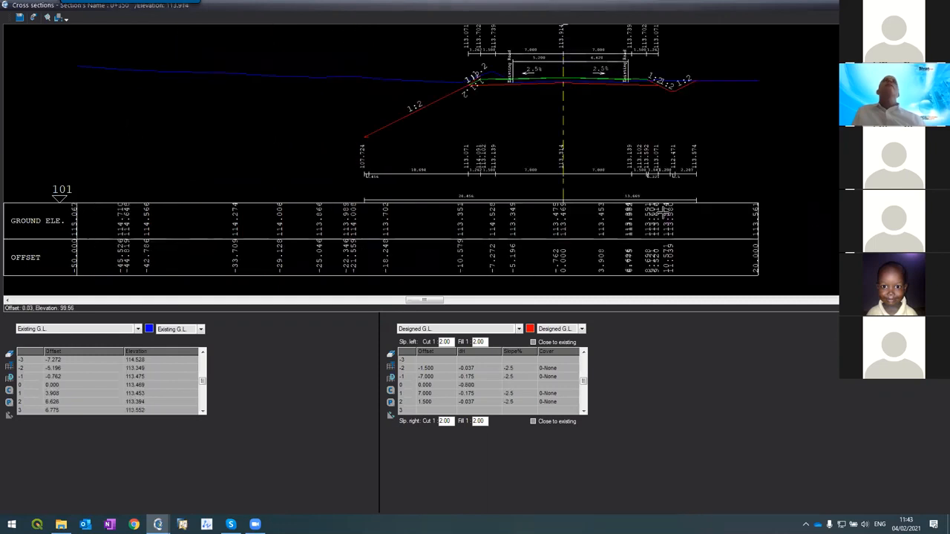
pyautogui.click(456, 274)
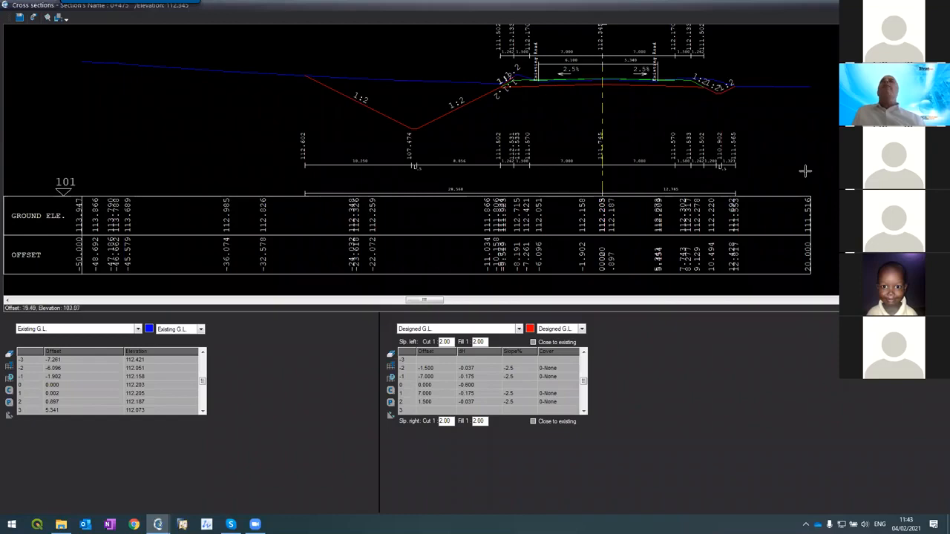
# - Check the remaining cross sections to the road's end and inspect the left ditch's cut depth from the section's edge
pyautogui.press('pagedown')
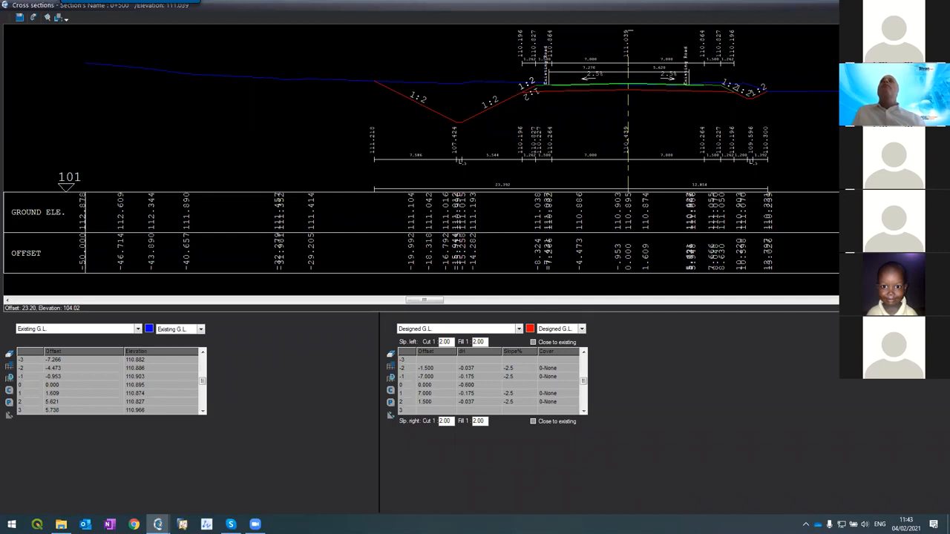
pyautogui.press('pagedown')
pyautogui.press('pagedown')
pyautogui.press('pagedown')
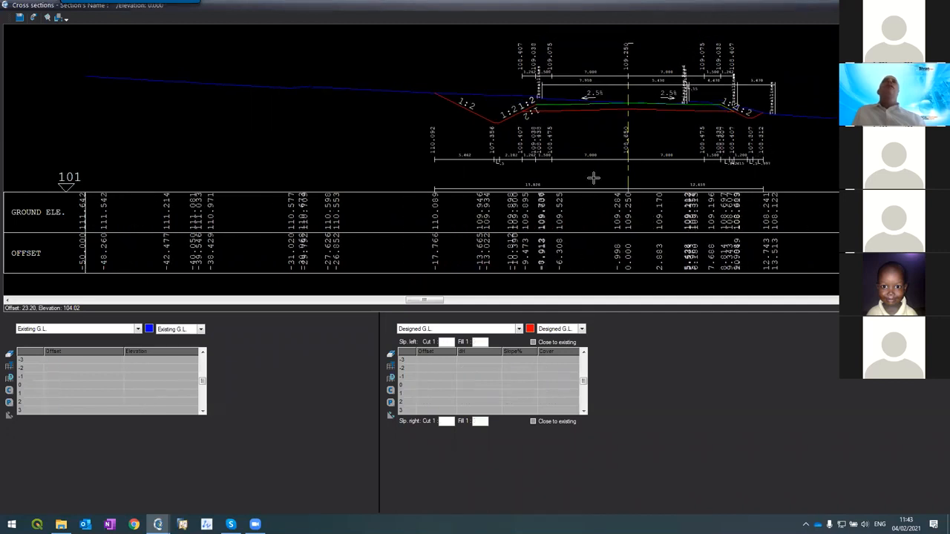
pyautogui.click(110, 329)
pyautogui.click(86, 359)
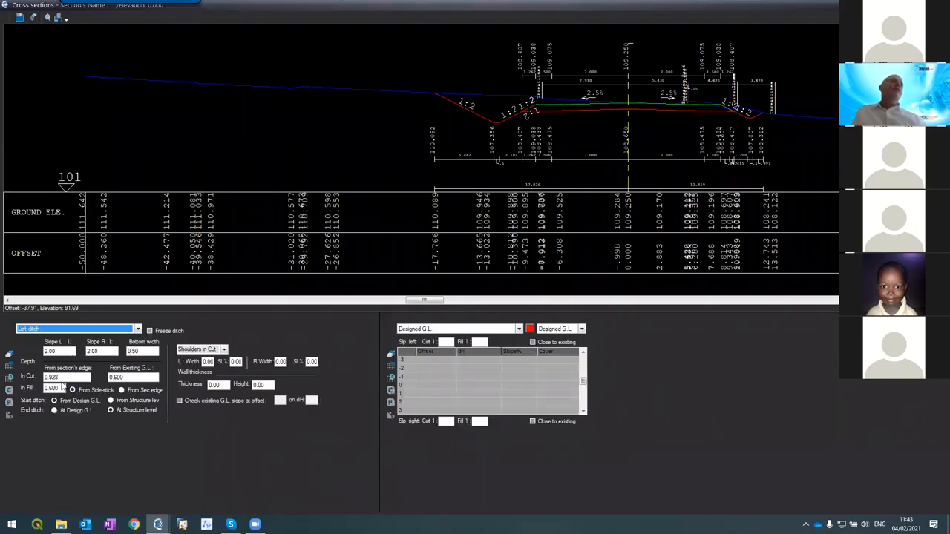
pyautogui.doubleClick(63, 377)
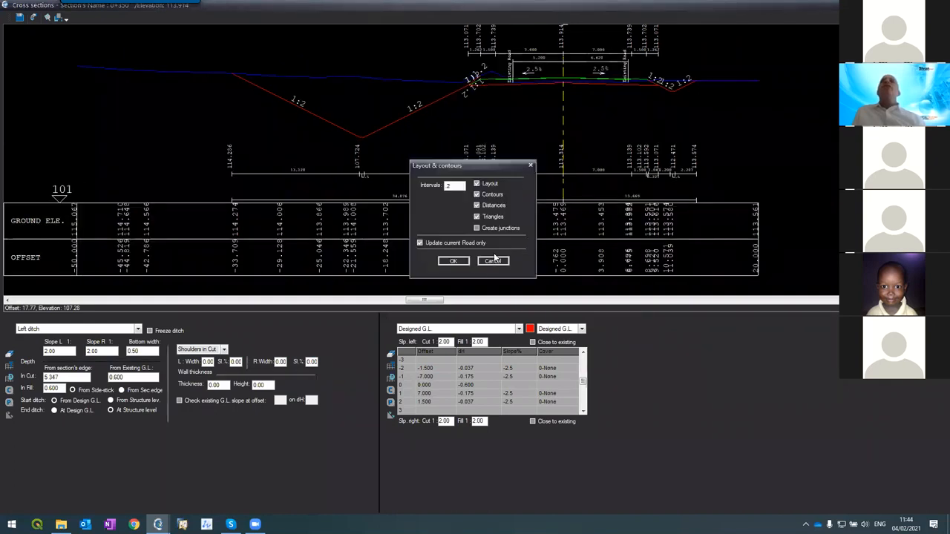
# - Update the current road's layout only, with contours at 0.2 intervals, distances and triangles
pyautogui.click(460, 264)
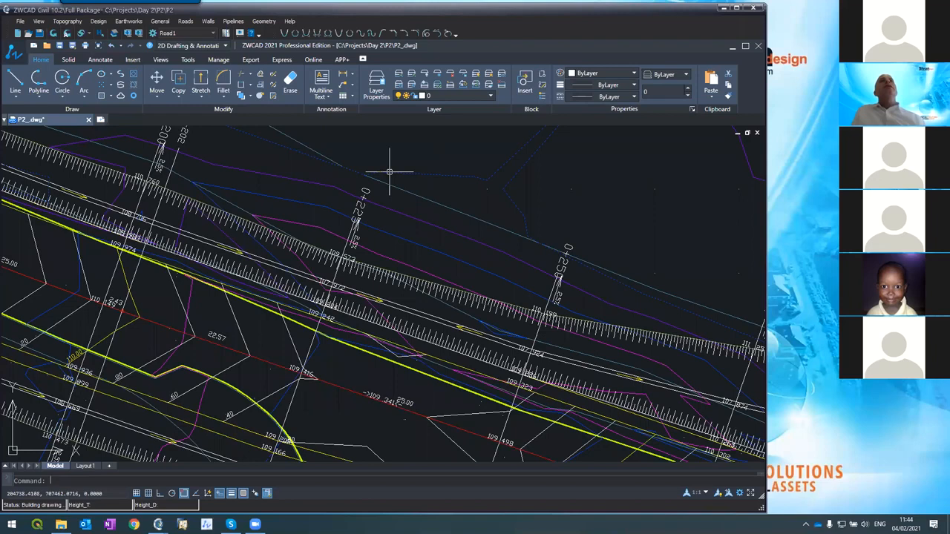
# - Examine the updated plan of Road1, following the left ditch line and its slope hatching along the road
pyautogui.scroll(-3, 251, 174)
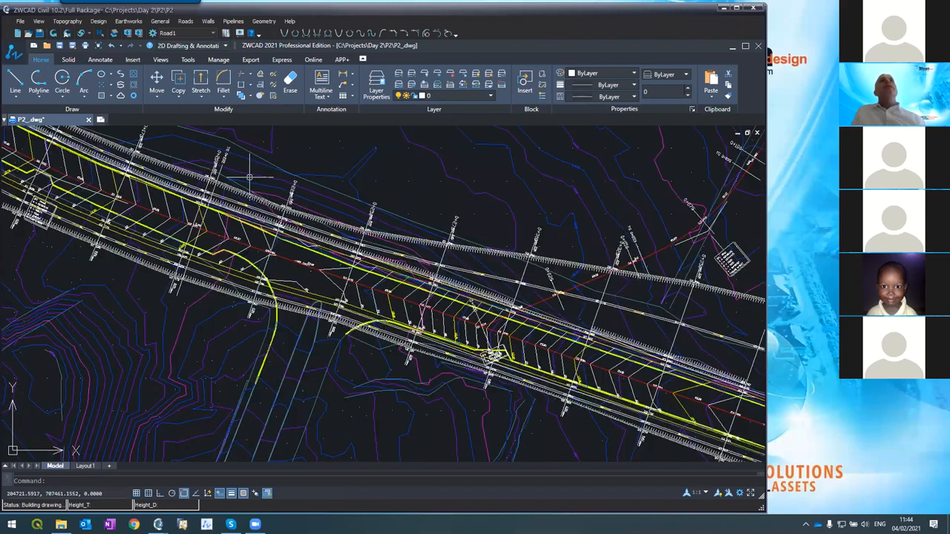
pyautogui.scroll(4, 284, 214)
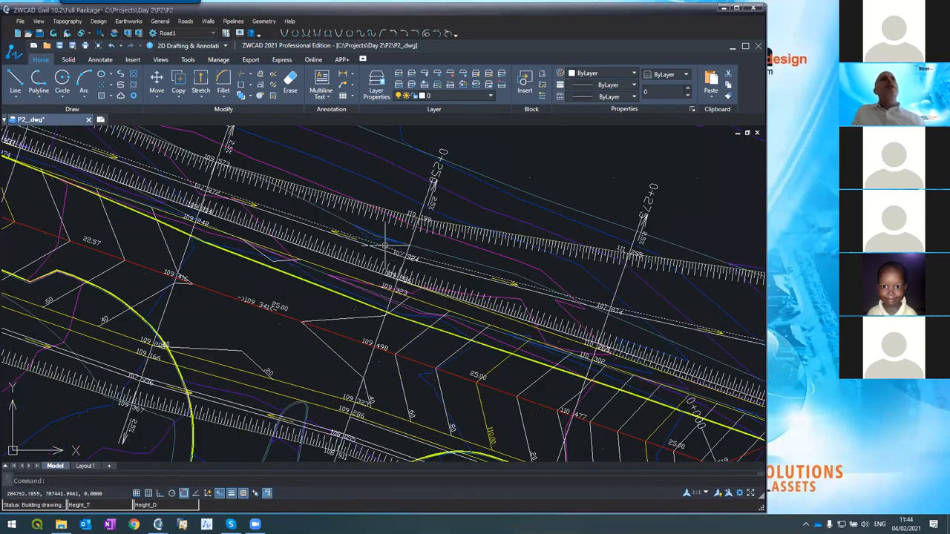
pyautogui.scroll(-3, 428, 340)
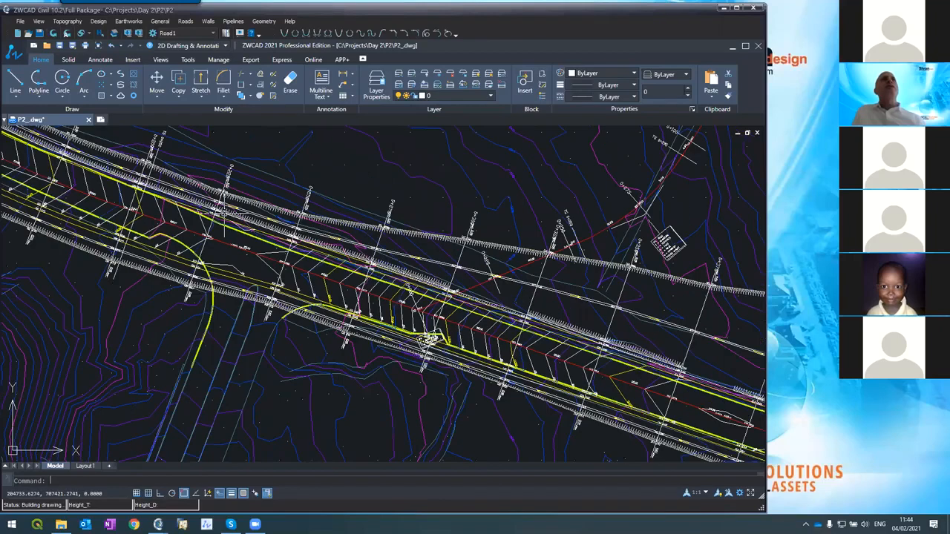
pyautogui.scroll(-2, 399, 250)
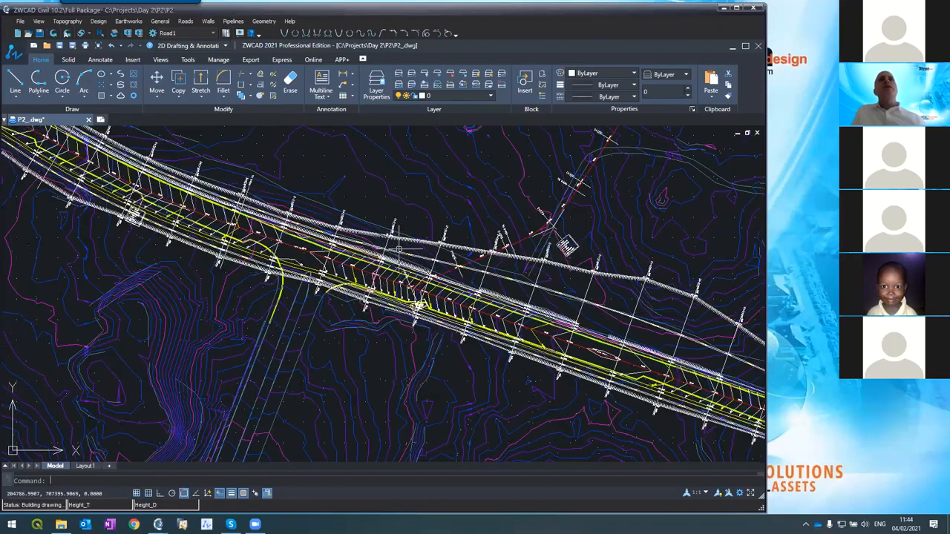
pyautogui.scroll(4, 399, 251)
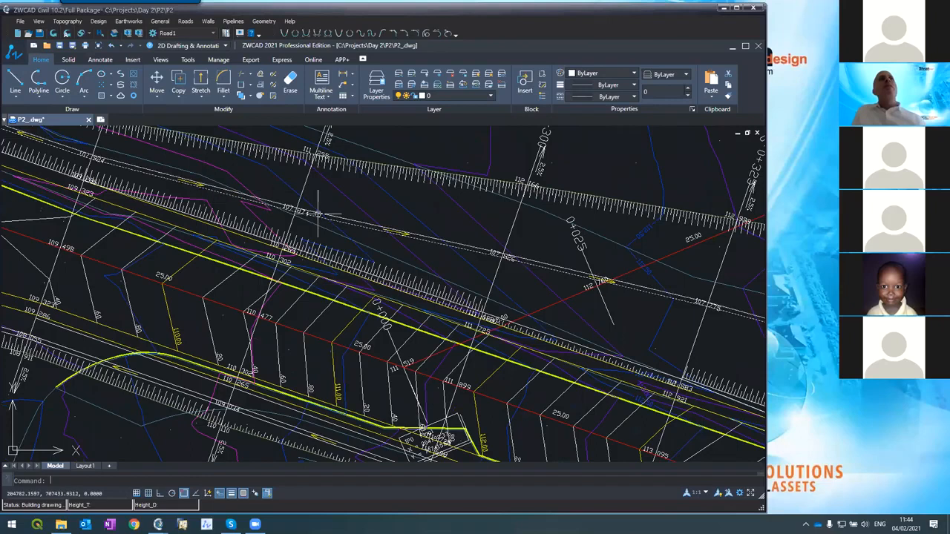
pyautogui.scroll(-3, 291, 163)
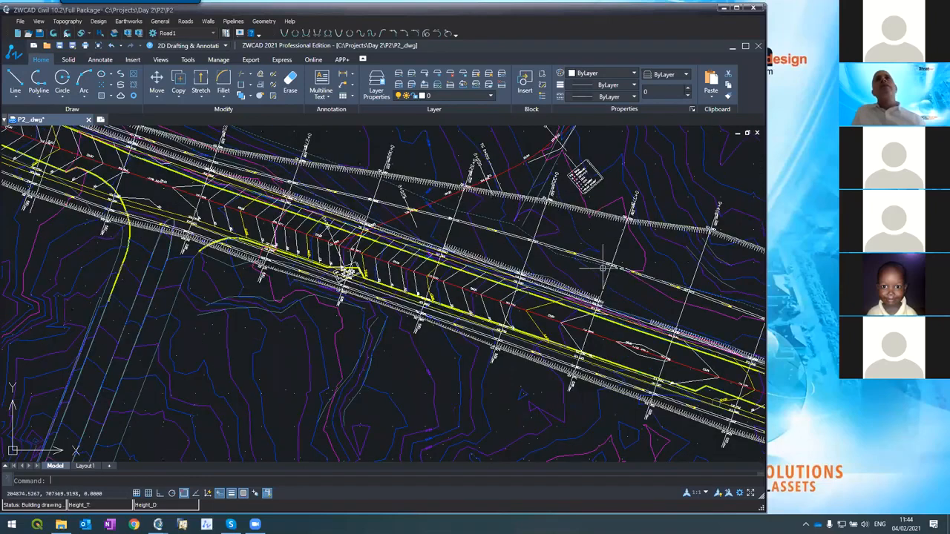
pyautogui.scroll(3, 603, 267)
pyautogui.scroll(-4, 509, 245)
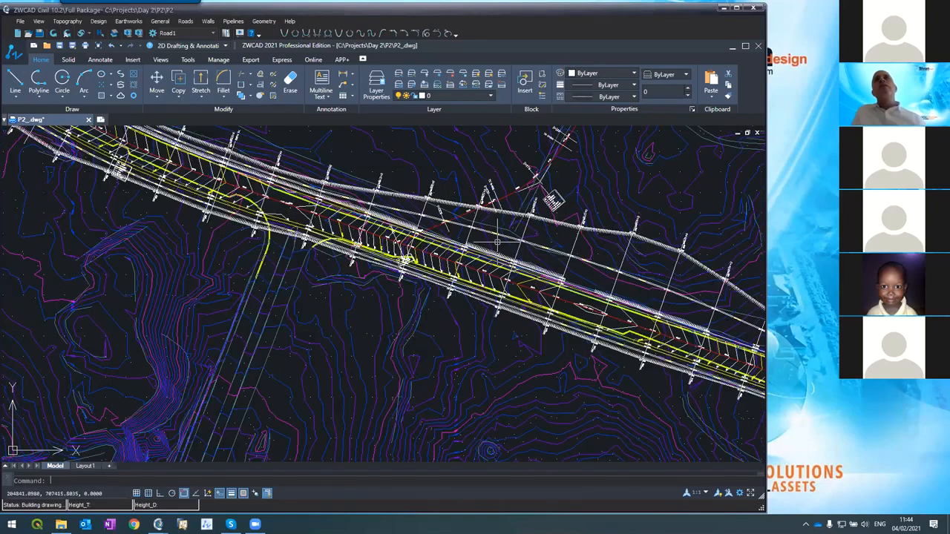
pyautogui.scroll(3, 707, 288)
pyautogui.scroll(-2, 646, 263)
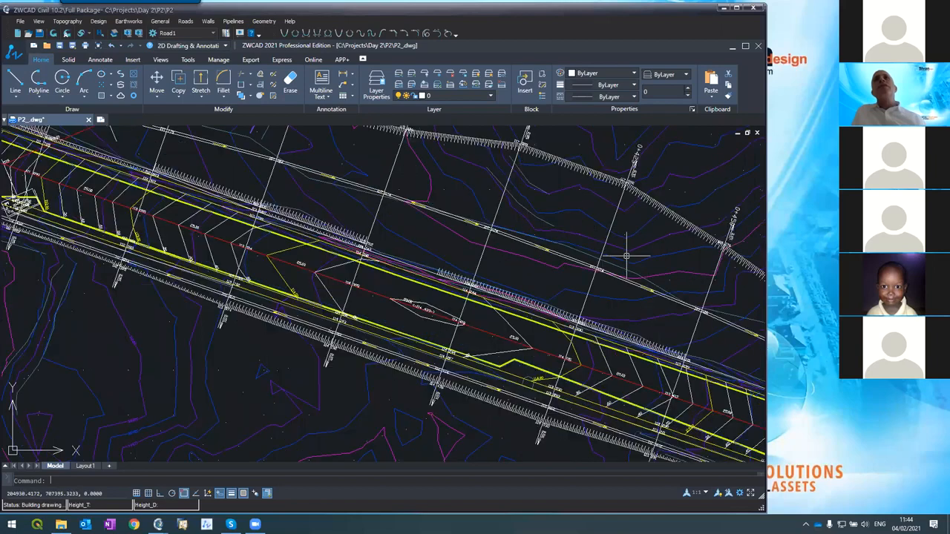
pyautogui.scroll(-2, 689, 289)
pyautogui.scroll(5, 717, 305)
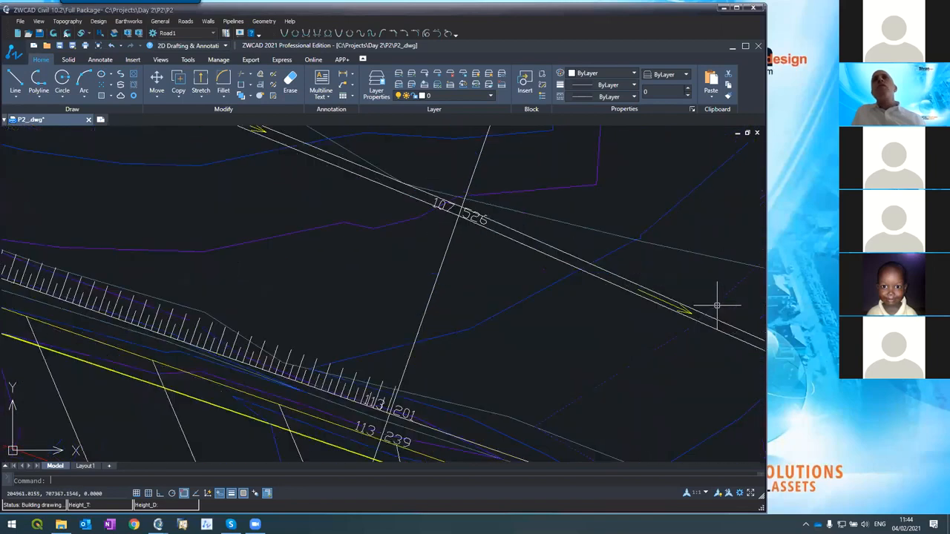
pyautogui.scroll(-5, 640, 262)
pyautogui.scroll(2, 656, 273)
pyautogui.scroll(2, 660, 276)
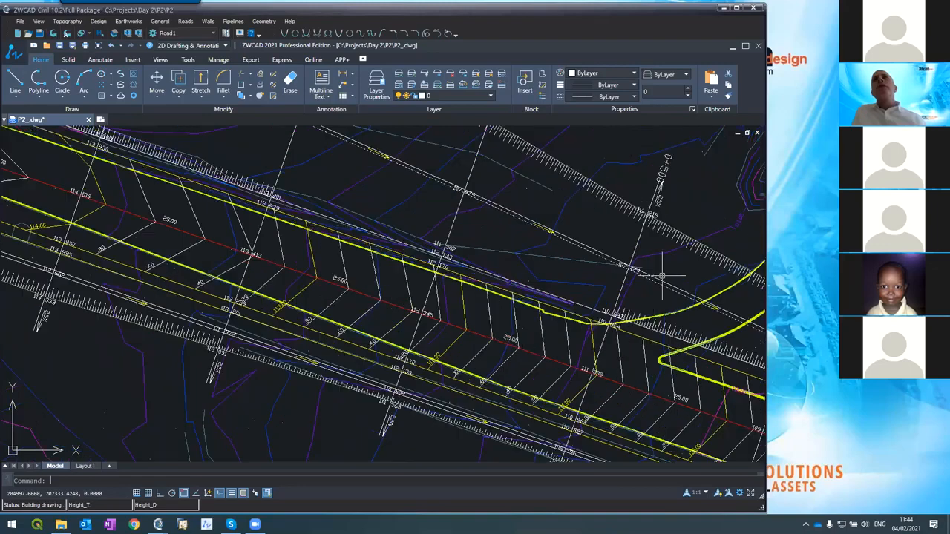
pyautogui.scroll(-3, 662, 276)
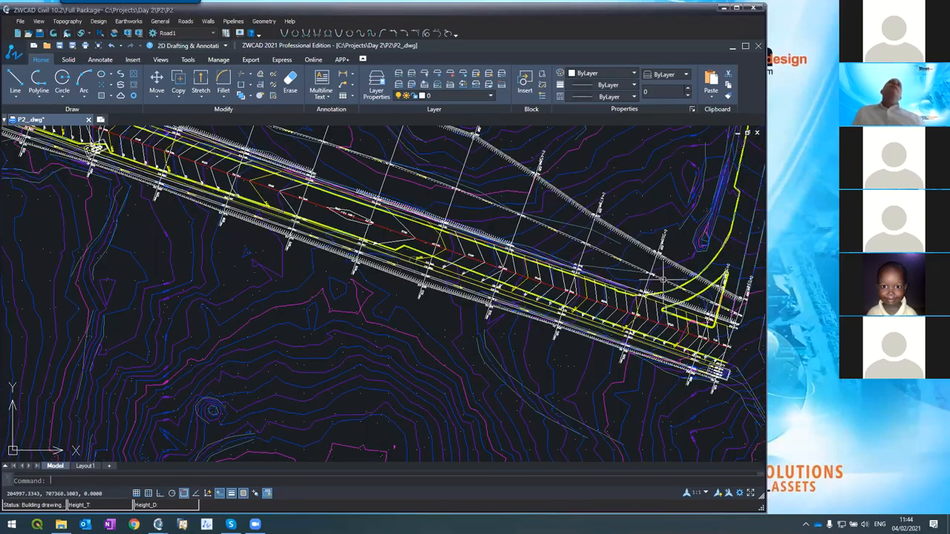
pyautogui.scroll(-2, 662, 281)
pyautogui.scroll(-2, 572, 212)
pyautogui.scroll(4, 506, 221)
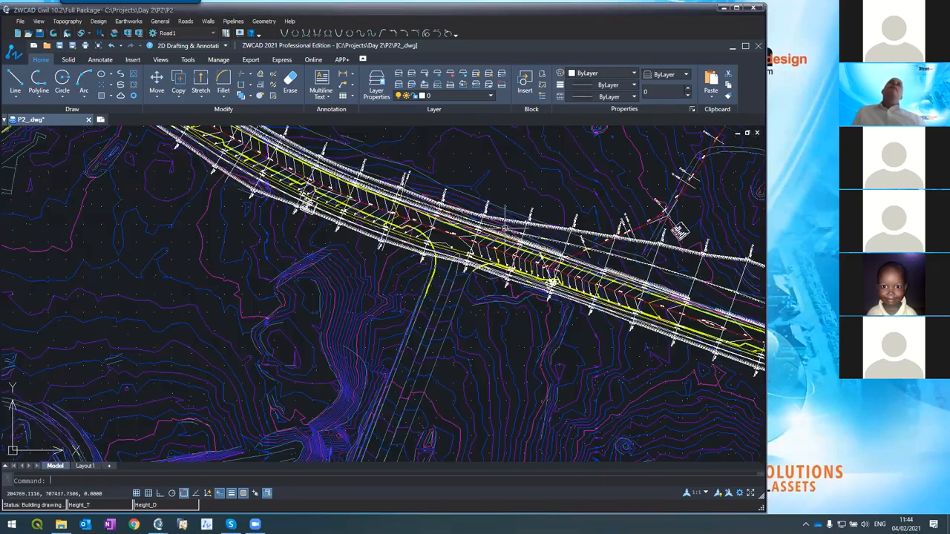
pyautogui.scroll(2, 505, 220)
pyautogui.scroll(-3, 505, 220)
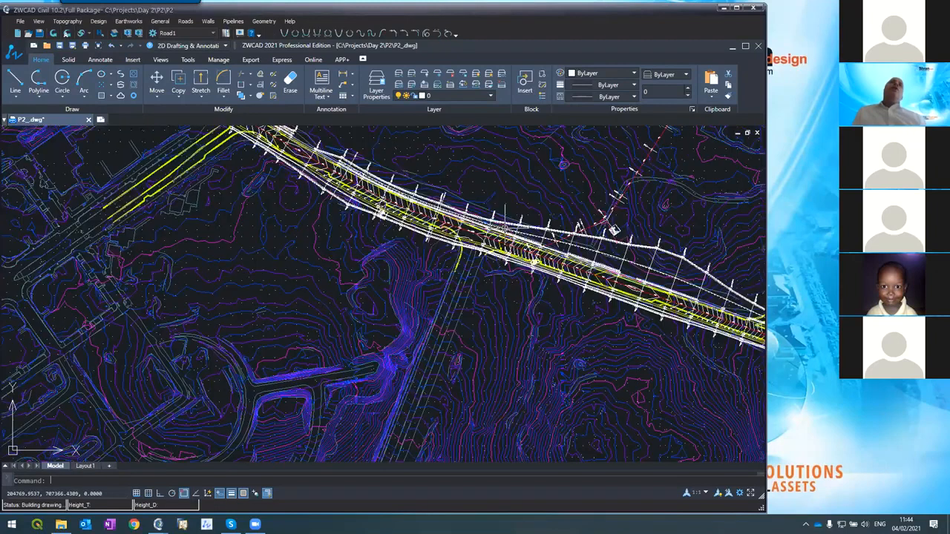
# - Save the drawing and the project with Road1's updated layout
pyautogui.scroll(3, 375, 173)
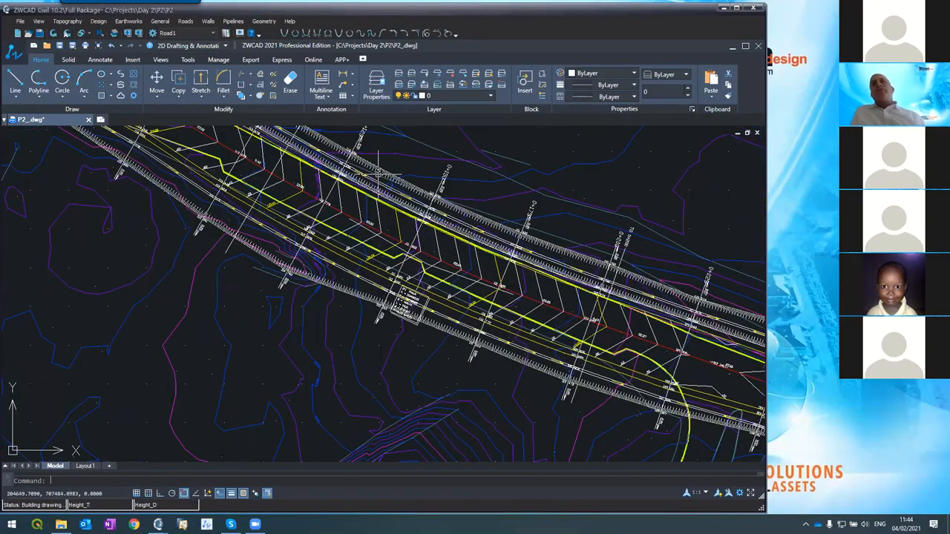
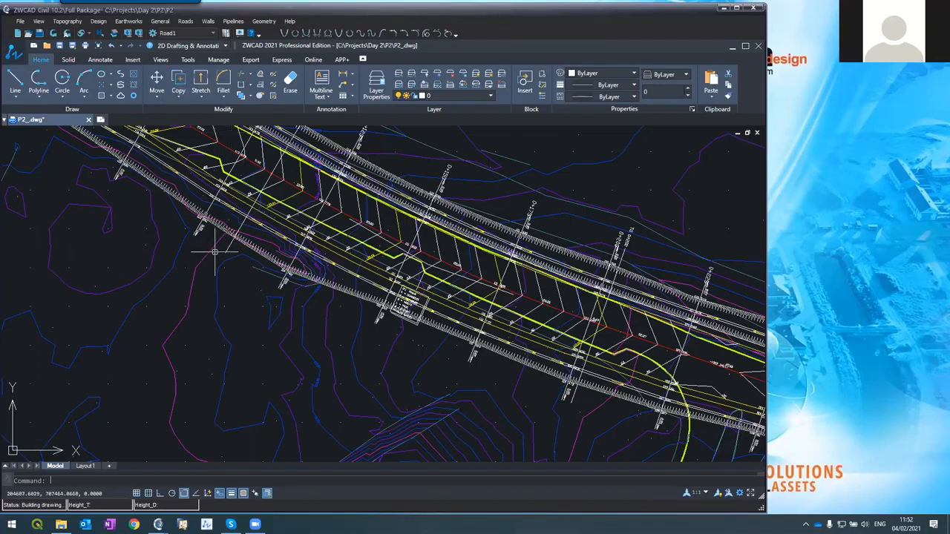
pyautogui.hotkey('ctrl', 's')
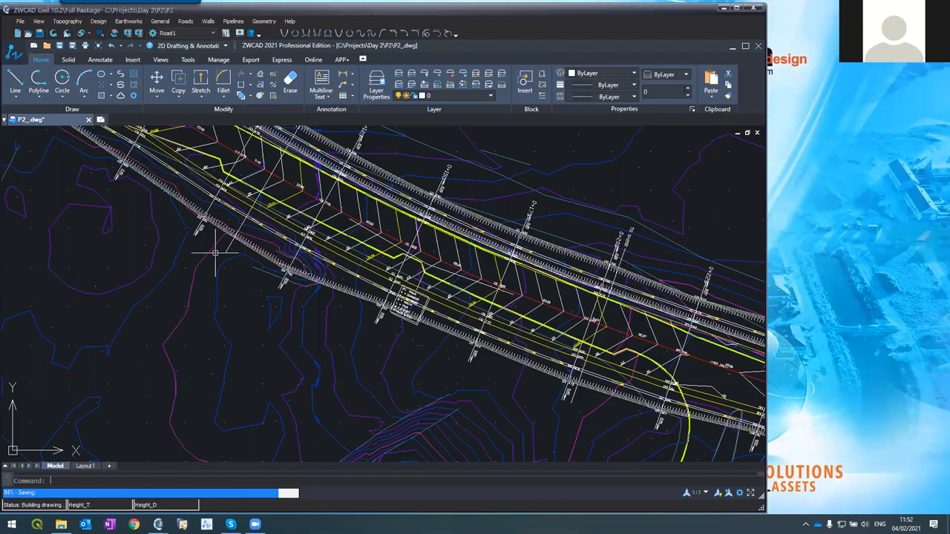
pyautogui.scroll(-4, 215, 252)
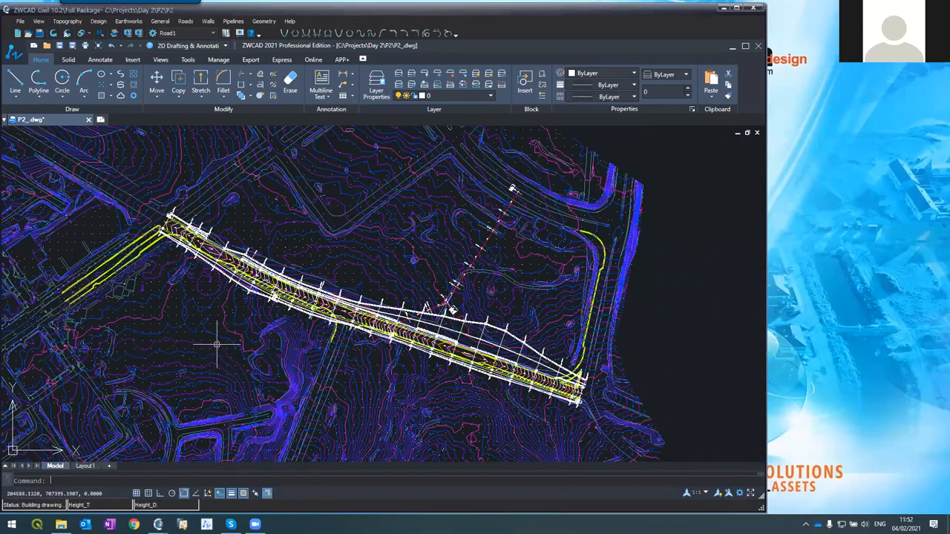
pyautogui.scroll(3, 220, 330)
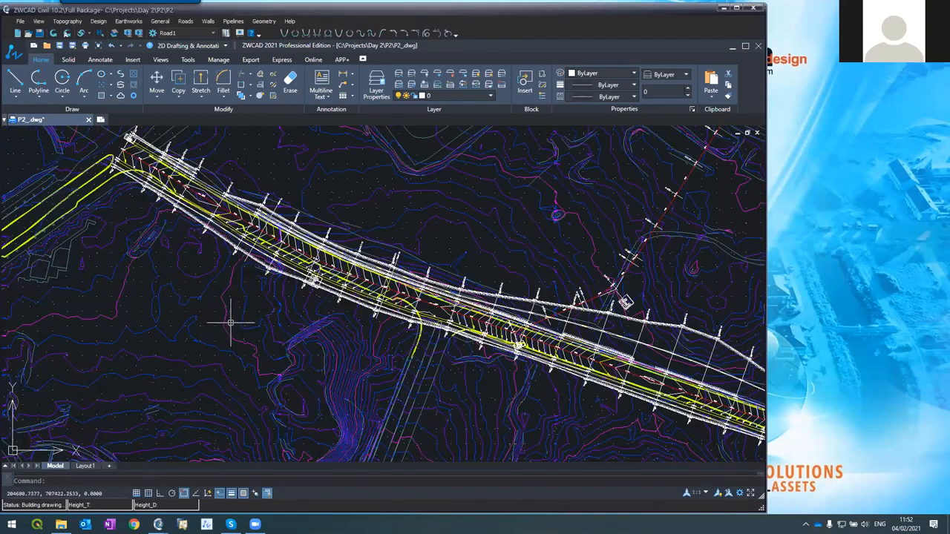
pyautogui.click(41, 34)
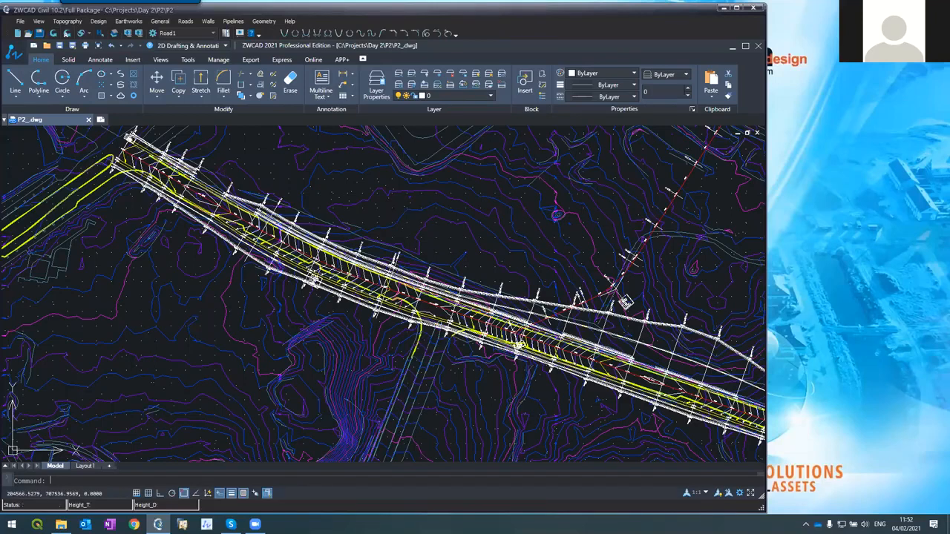
# - Open the earthworks computation for Road1 and generate its volumes table without excluding the ditches
pyautogui.scroll(3, 301, 232)
pyautogui.scroll(2, 301, 232)
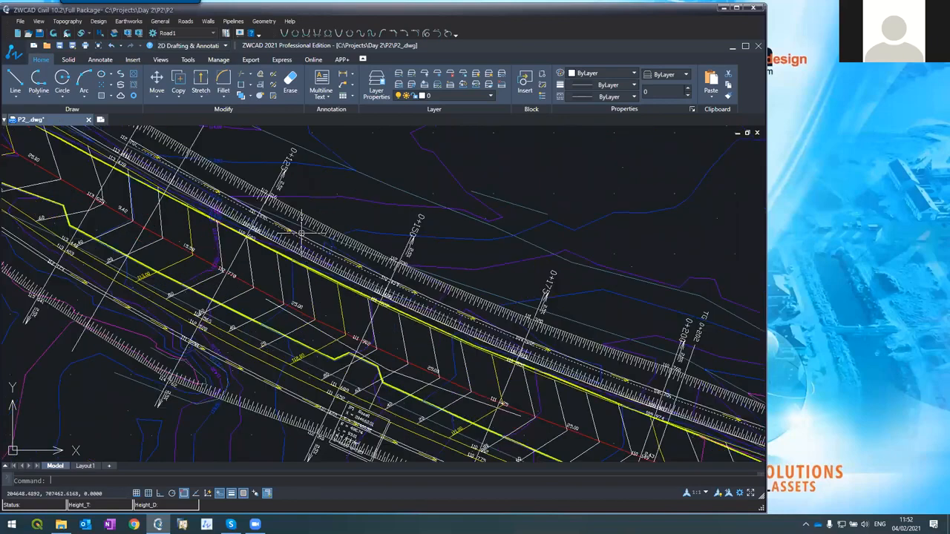
pyautogui.scroll(-5, 301, 233)
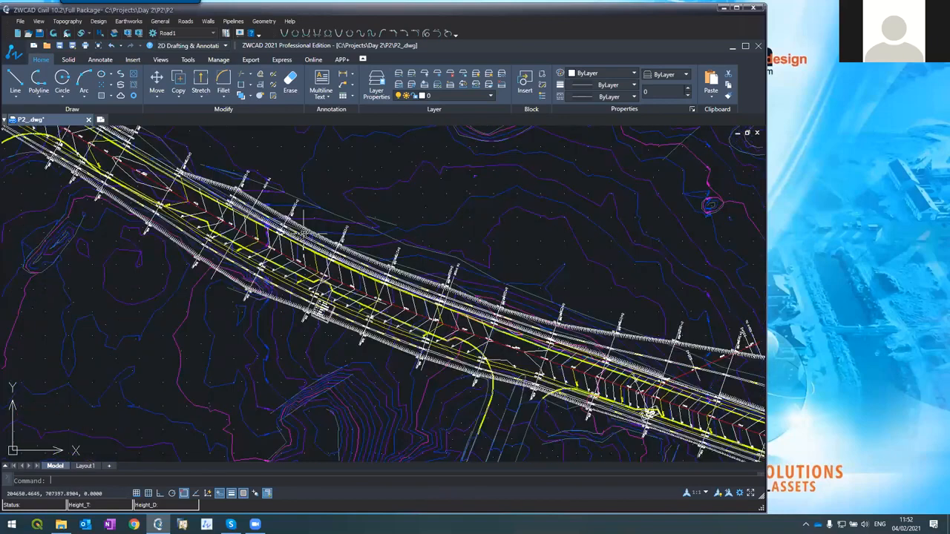
pyautogui.scroll(-2, 301, 232)
pyautogui.scroll(-2, 302, 222)
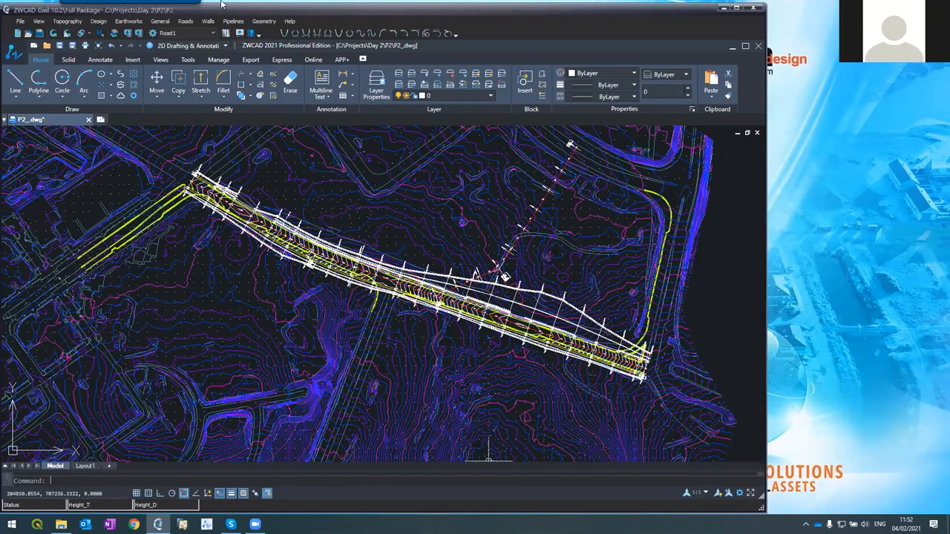
pyautogui.click(184, 21)
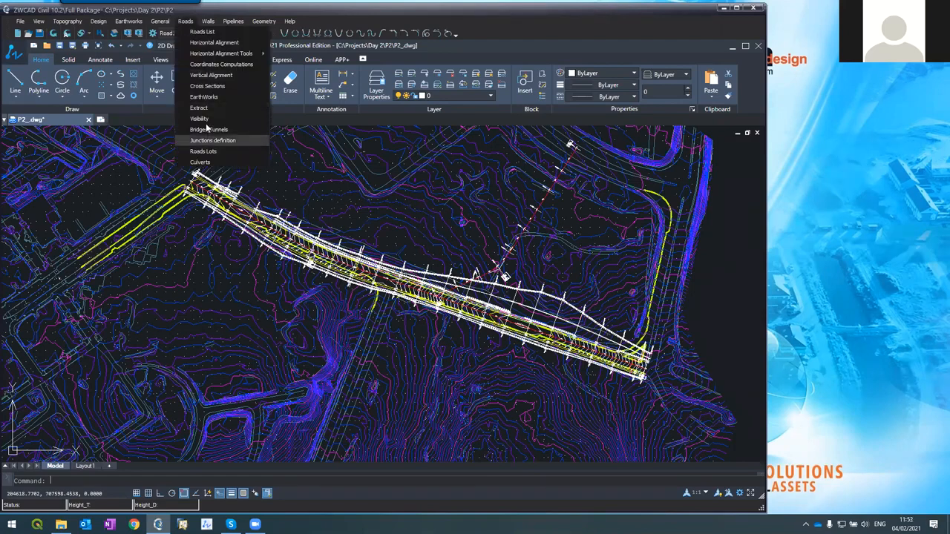
pyautogui.click(456, 261)
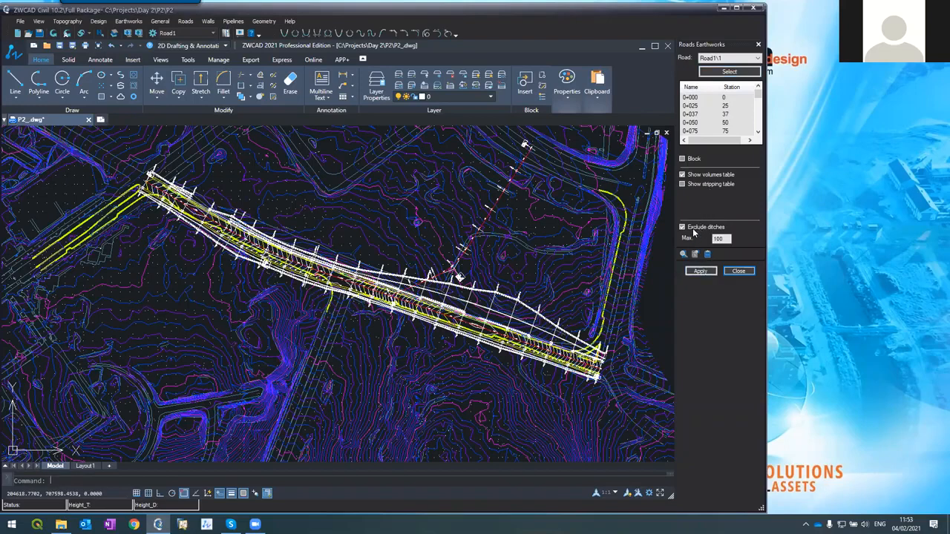
pyautogui.click(701, 272)
pyautogui.click(684, 228)
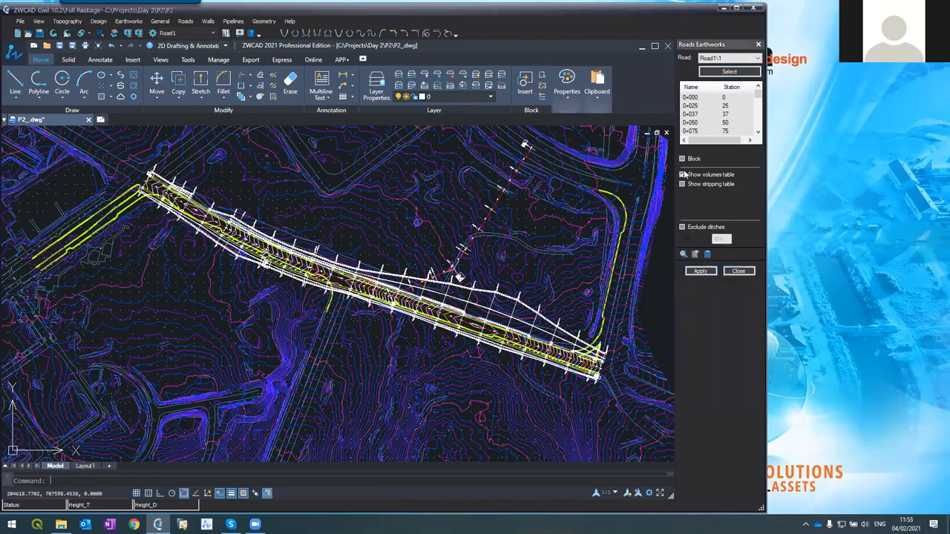
pyautogui.click(701, 272)
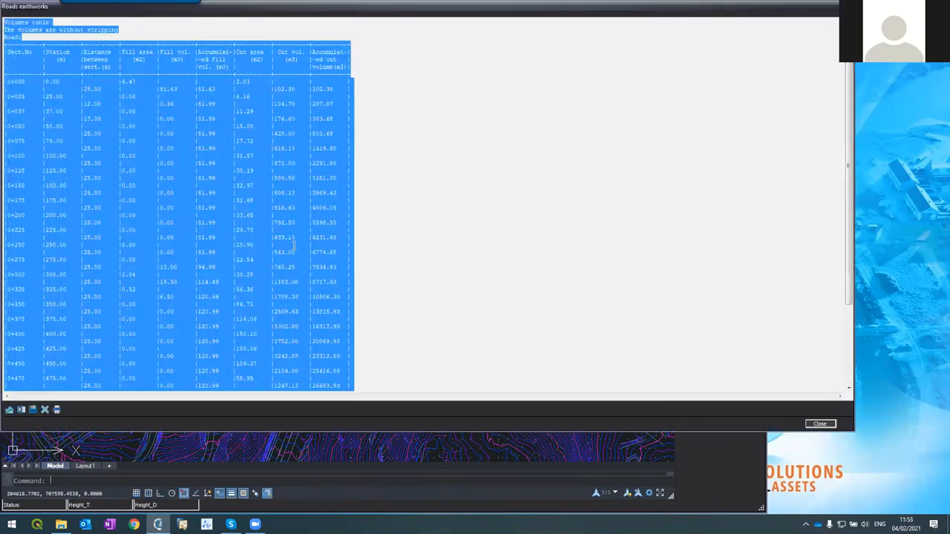
# - Review the volumes table down to the accumulated fill and cut totals, and close the report
pyautogui.click(87, 133)
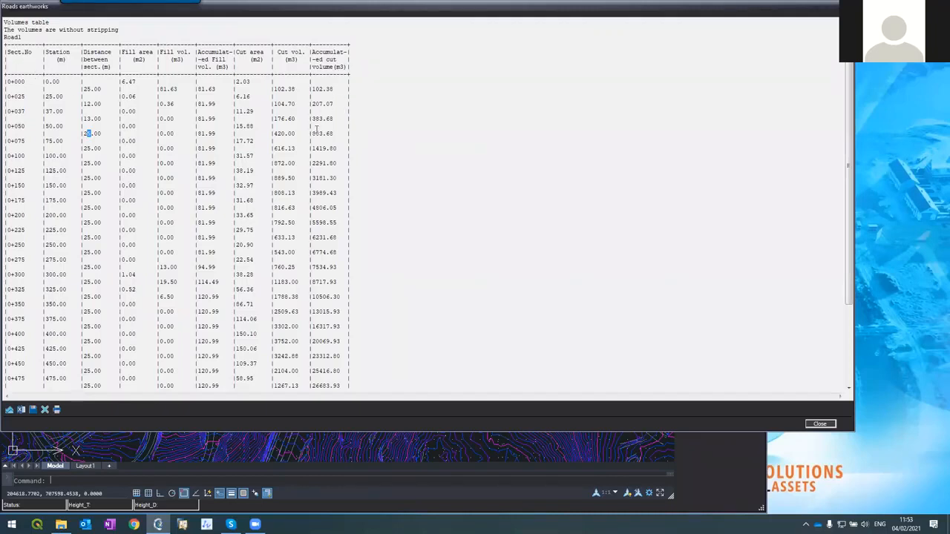
pyautogui.scroll(-5, 327, 126)
pyautogui.moveTo(312, 340); pyautogui.dragTo(357, 340)
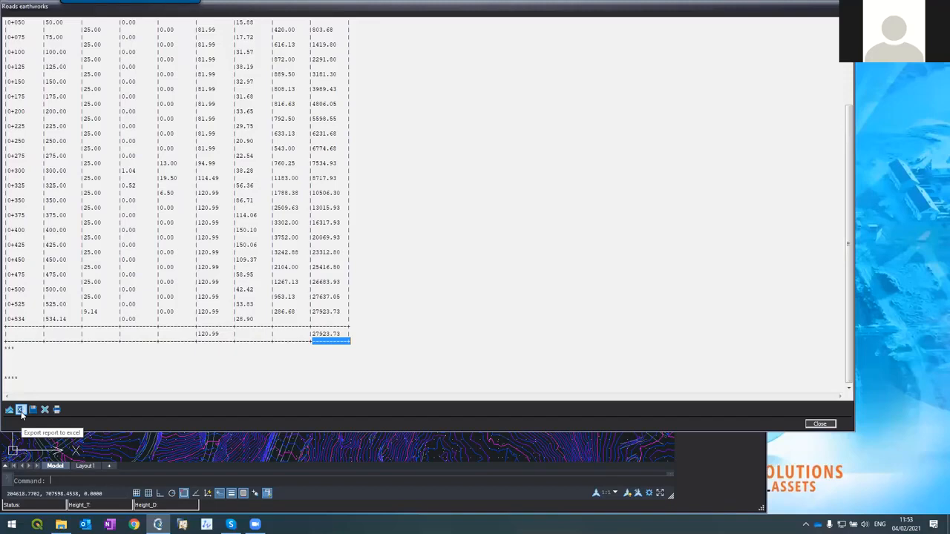
pyautogui.click(818, 424)
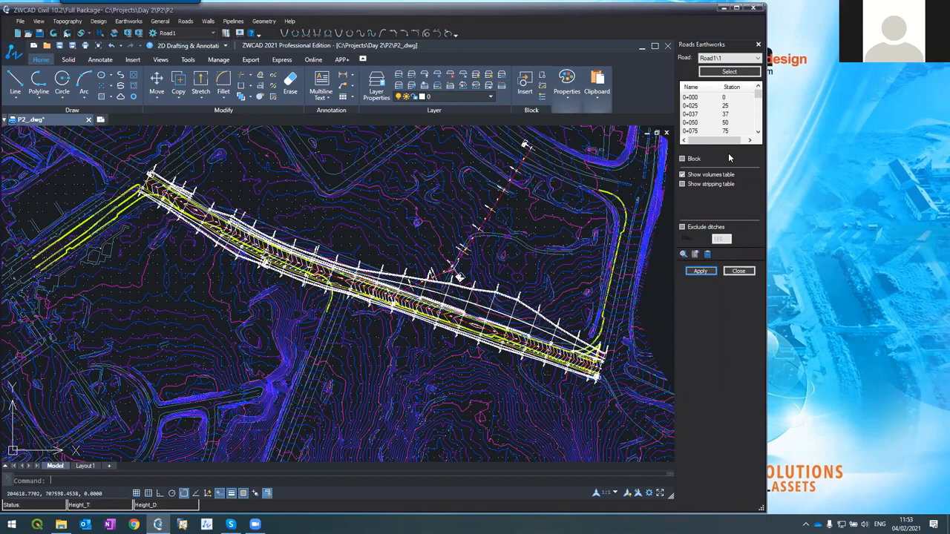
# - Add the stripping table with depths of 0.15 m in both cut and fill areas, generate the earthworks report and close it
pyautogui.click(693, 184)
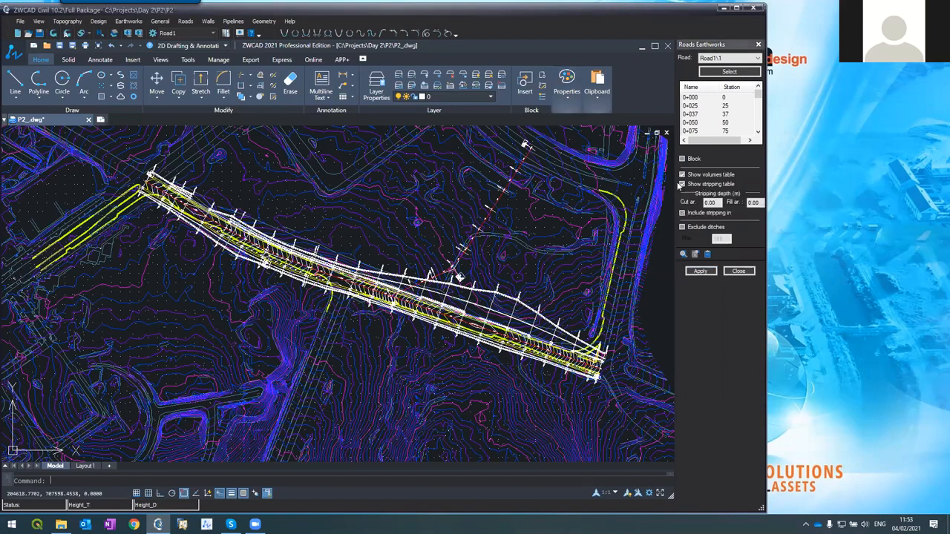
pyautogui.doubleClick(709, 202)
pyautogui.write('0.15')
pyautogui.doubleClick(746, 201)
pyautogui.write('0.15')
pyautogui.click(700, 271)
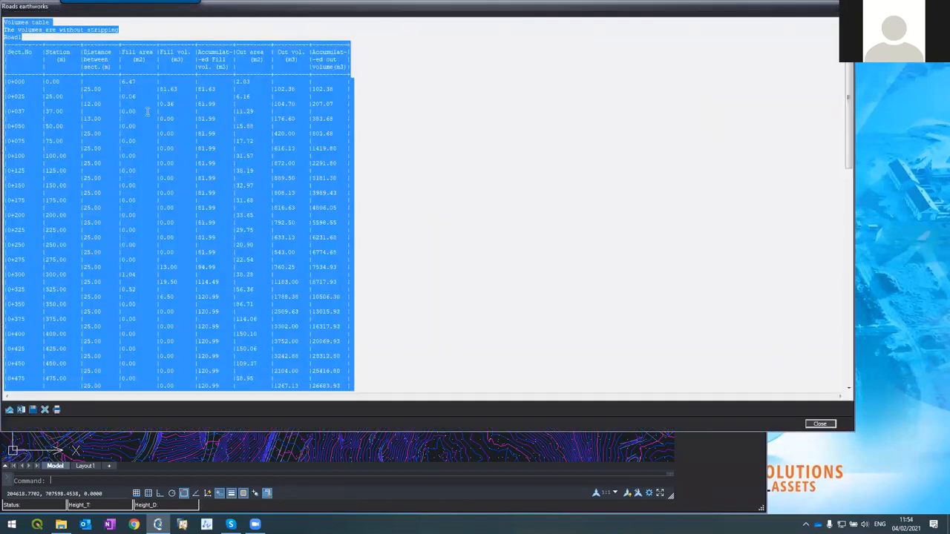
pyautogui.click(72, 52)
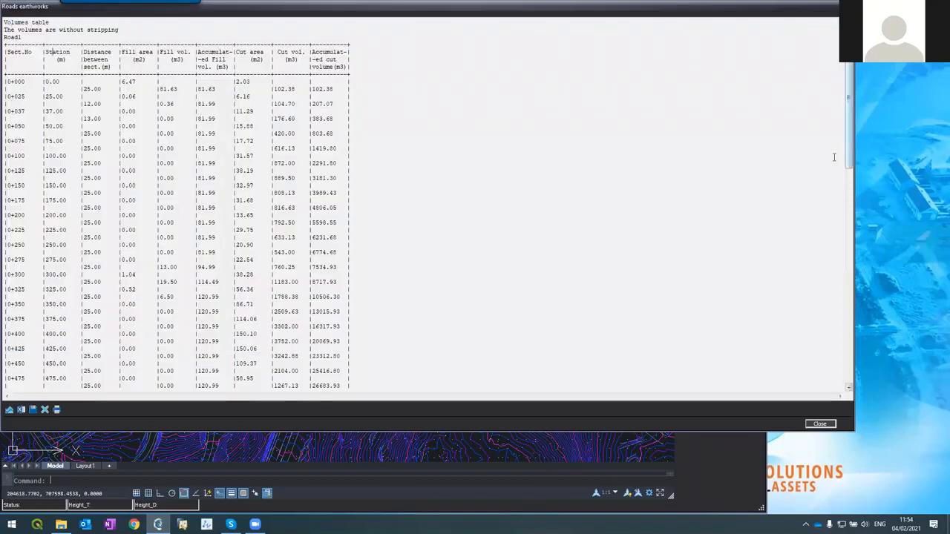
pyautogui.click(816, 425)
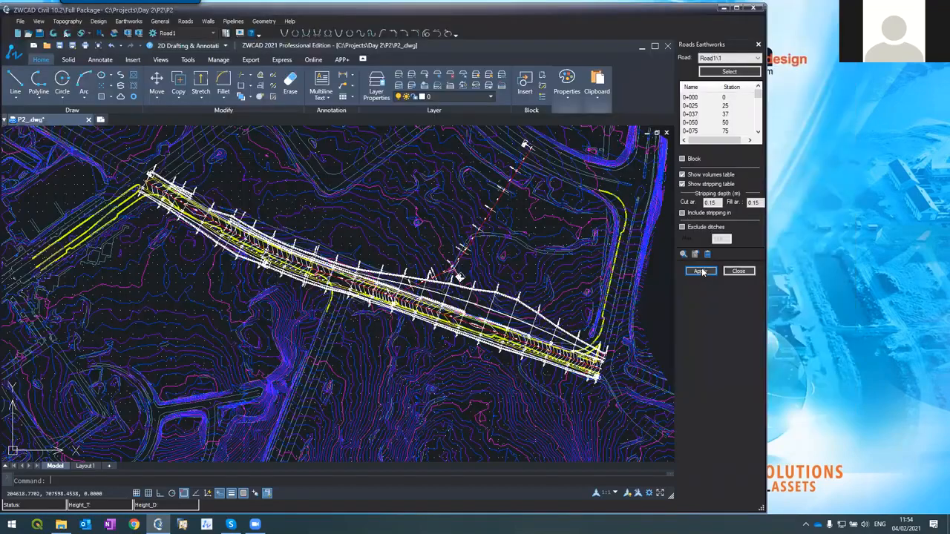
# - Include the stripping in the volumes and regenerate the report, reading through its volumes and stripping areas tables
pyautogui.click(702, 273)
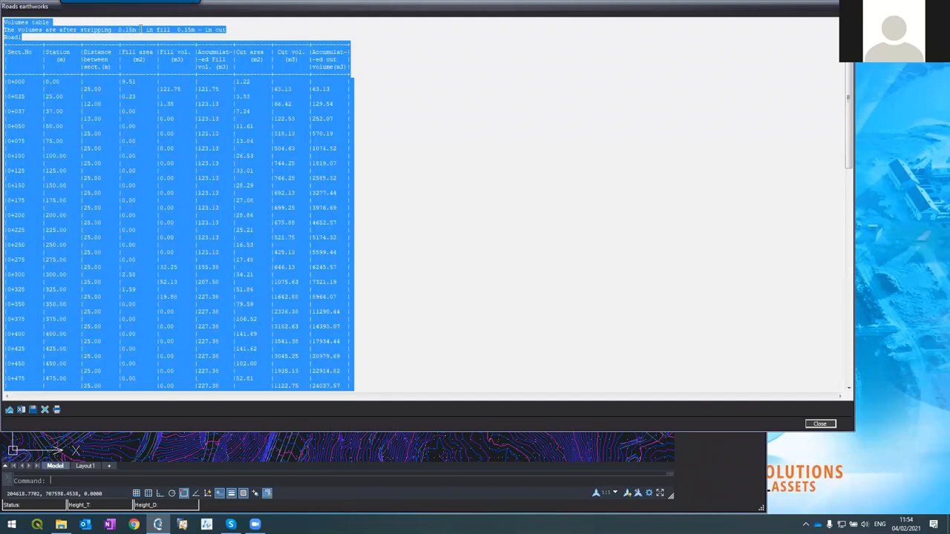
pyautogui.click(235, 79)
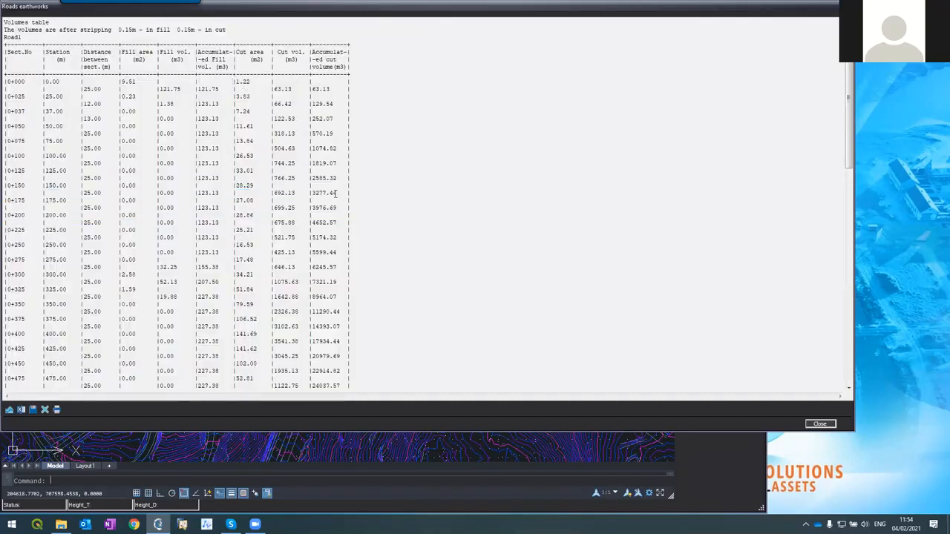
pyautogui.scroll(-15, 336, 199)
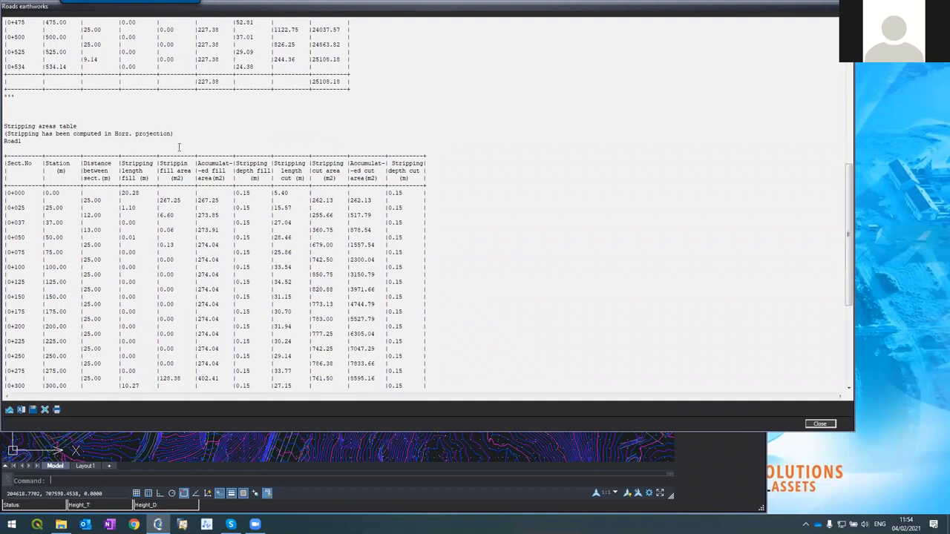
pyautogui.scroll(-9, 222, 207)
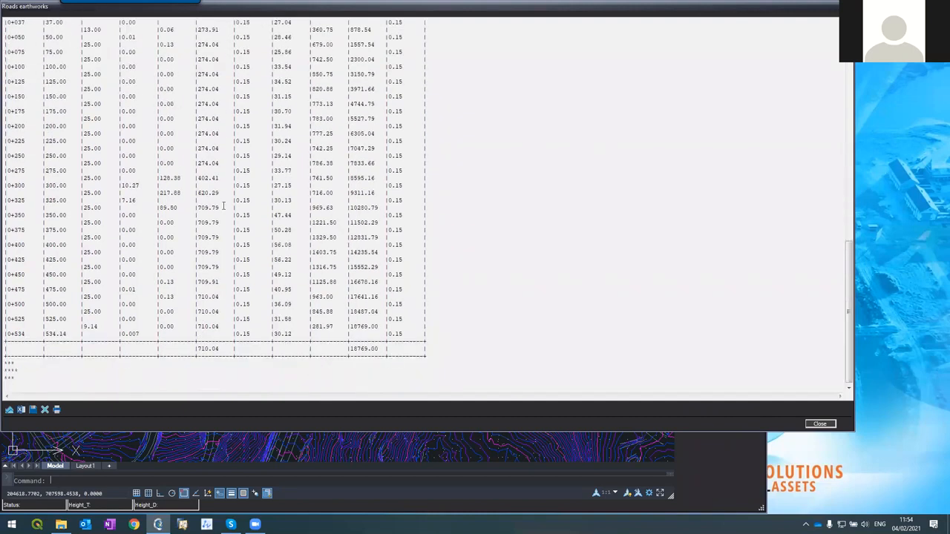
pyautogui.scroll(4, 246, 198)
pyautogui.scroll(-15, 246, 198)
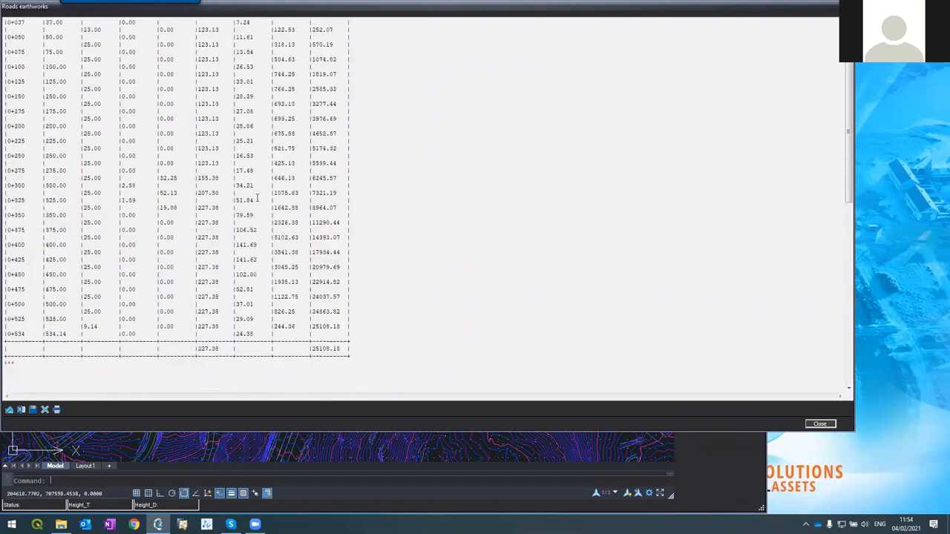
pyautogui.click(819, 425)
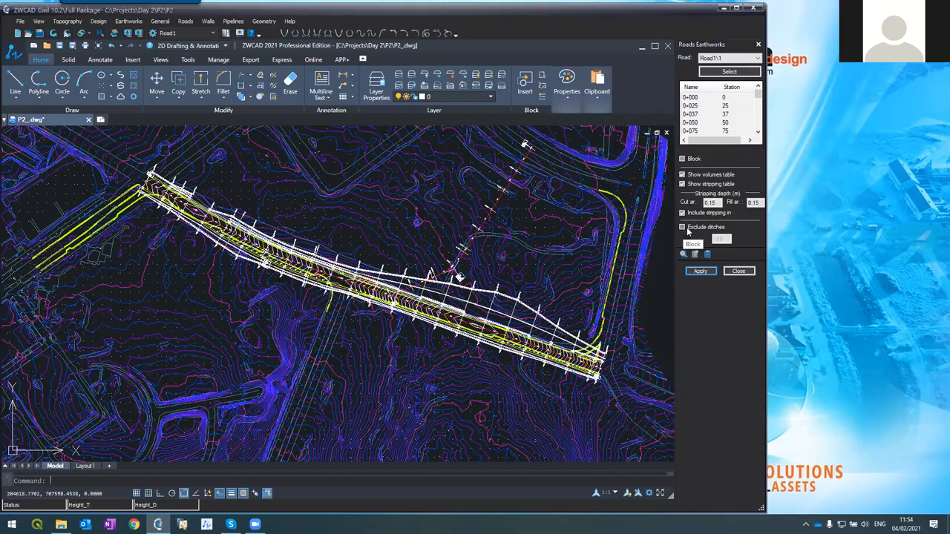
# - Exclude the ditches from Road1's volumes and regenerate the earthworks report
pyautogui.click(687, 230)
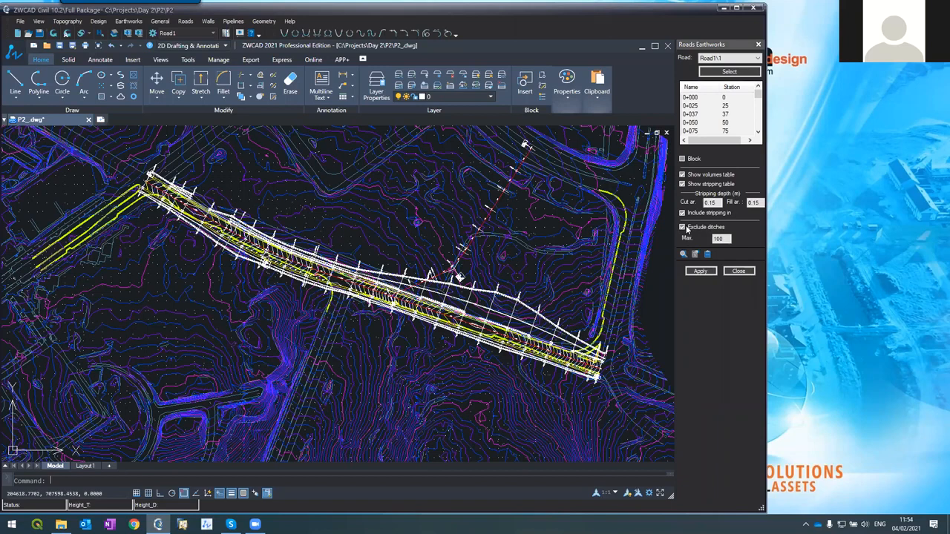
pyautogui.click(695, 272)
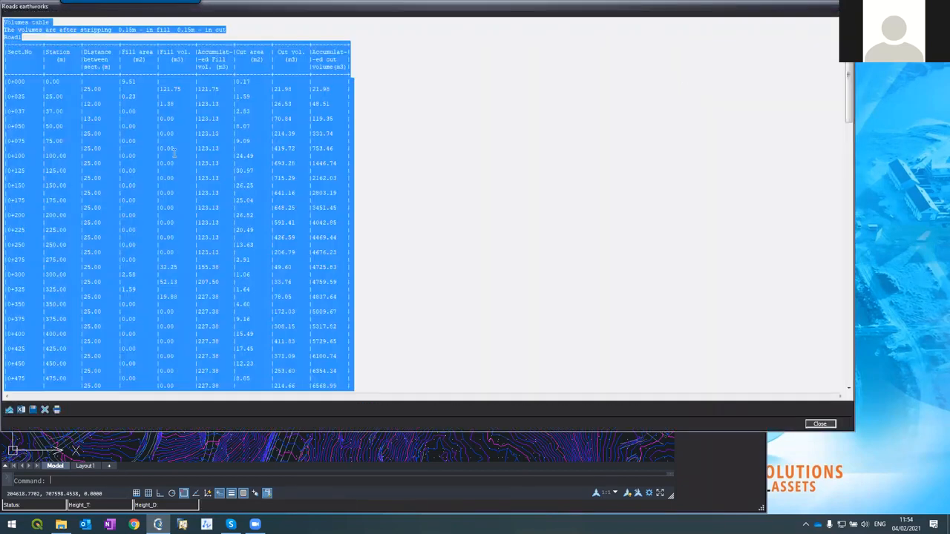
pyautogui.click(156, 114)
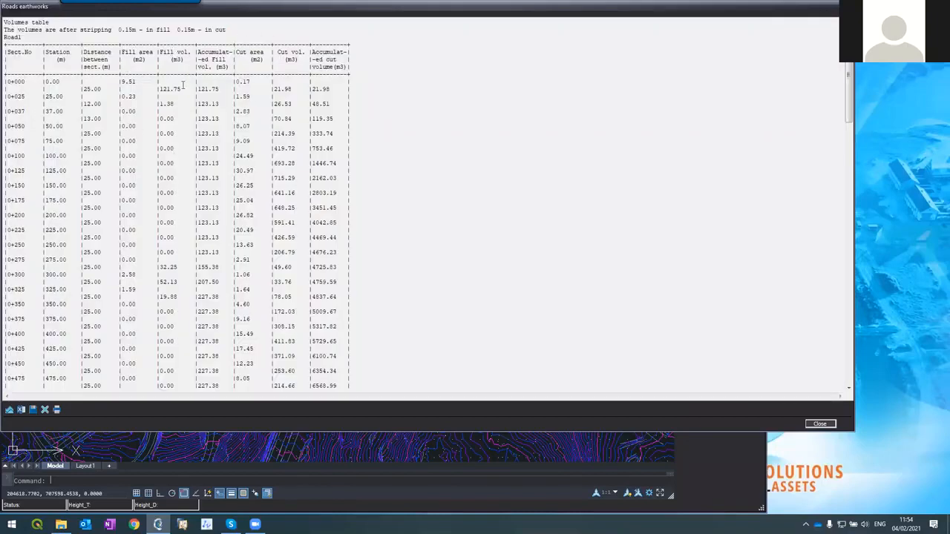
# - Review the volumes, stripping areas and left and right ditch volumes tables to their totals, and close the earthworks computation
pyautogui.scroll(-11, 183, 85)
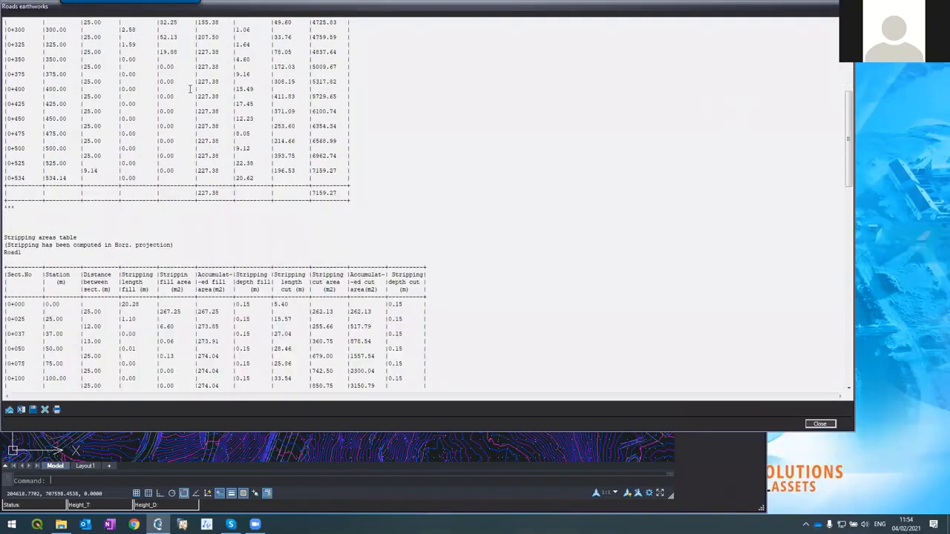
pyautogui.scroll(-4, 190, 90)
pyautogui.scroll(-18, 190, 112)
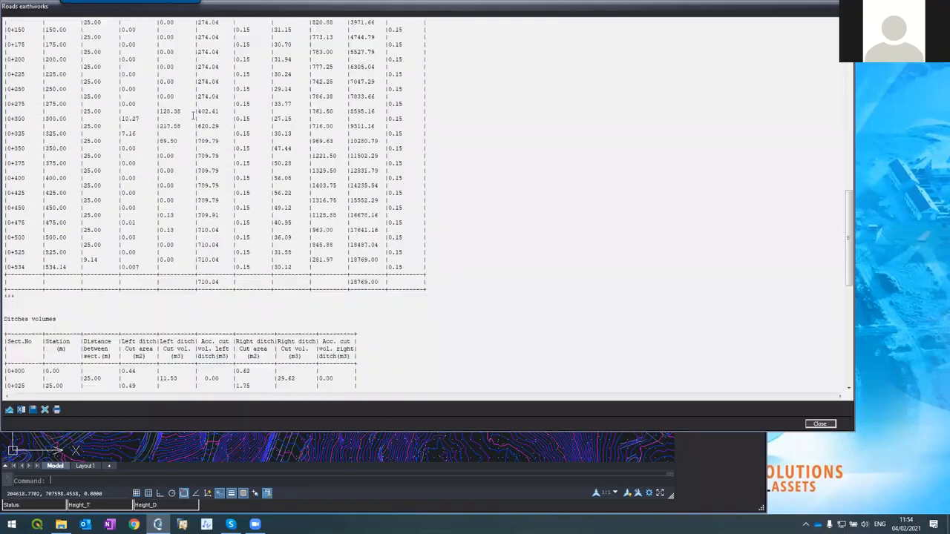
pyautogui.scroll(-3, 294, 245)
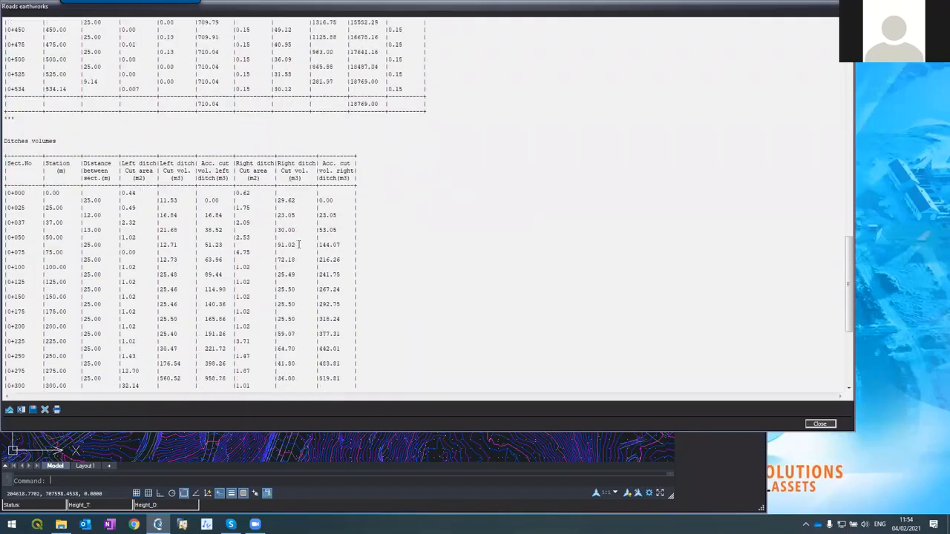
pyautogui.scroll(-9, 294, 275)
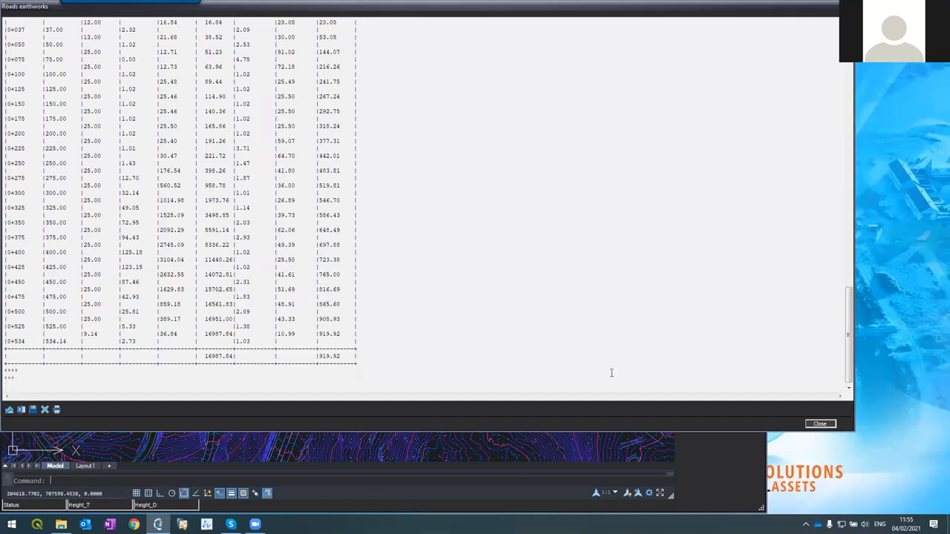
pyautogui.click(820, 425)
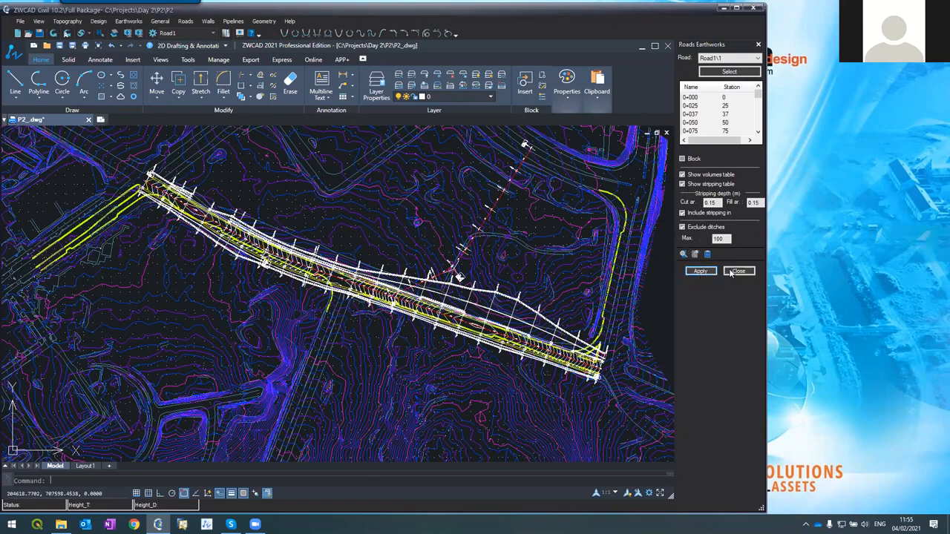
pyautogui.click(701, 271)
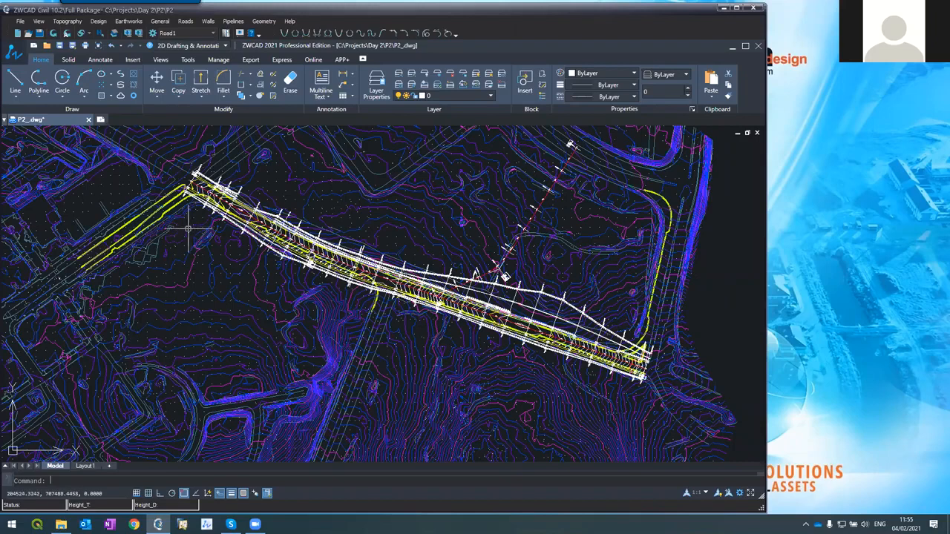
# - Look over Road1's layout in plan and save the project
pyautogui.scroll(4, 192, 172)
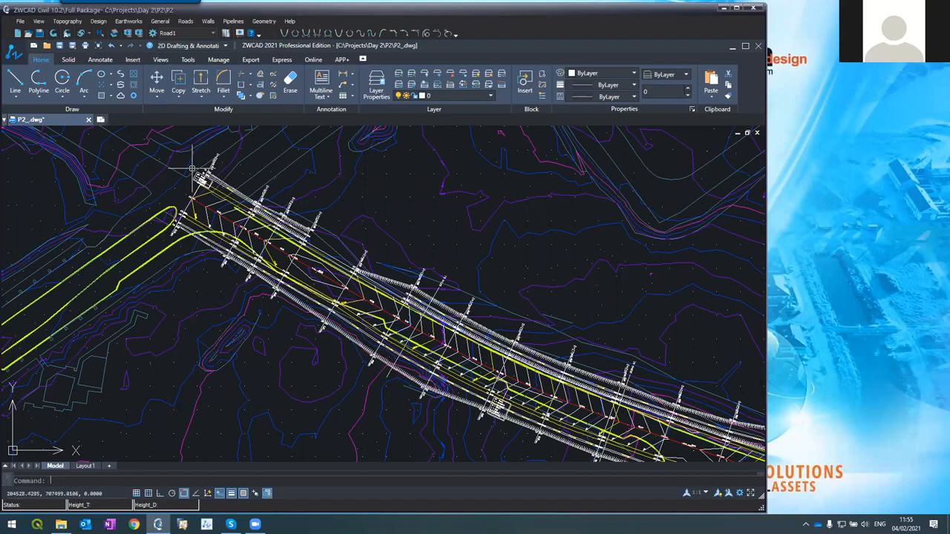
pyautogui.scroll(-2, 192, 171)
pyautogui.scroll(-2, 193, 171)
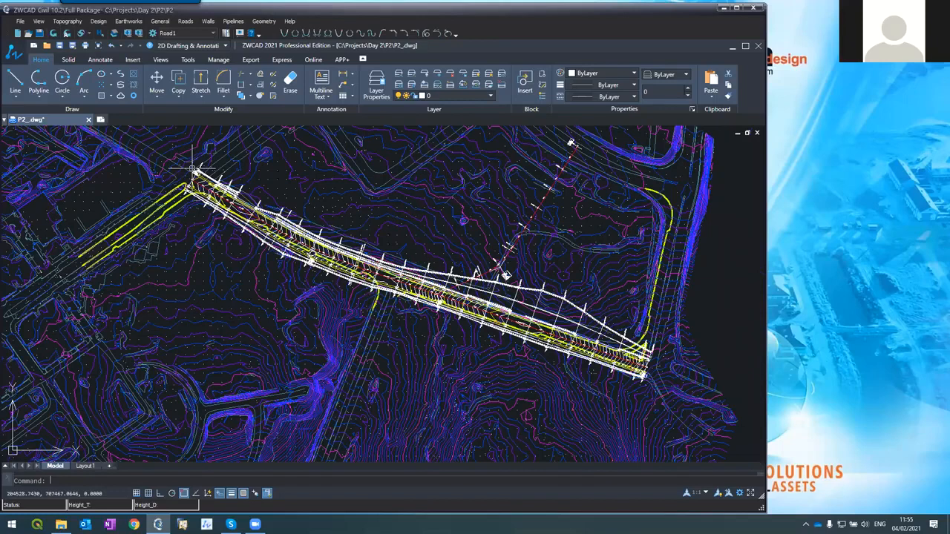
pyautogui.scroll(2, 193, 170)
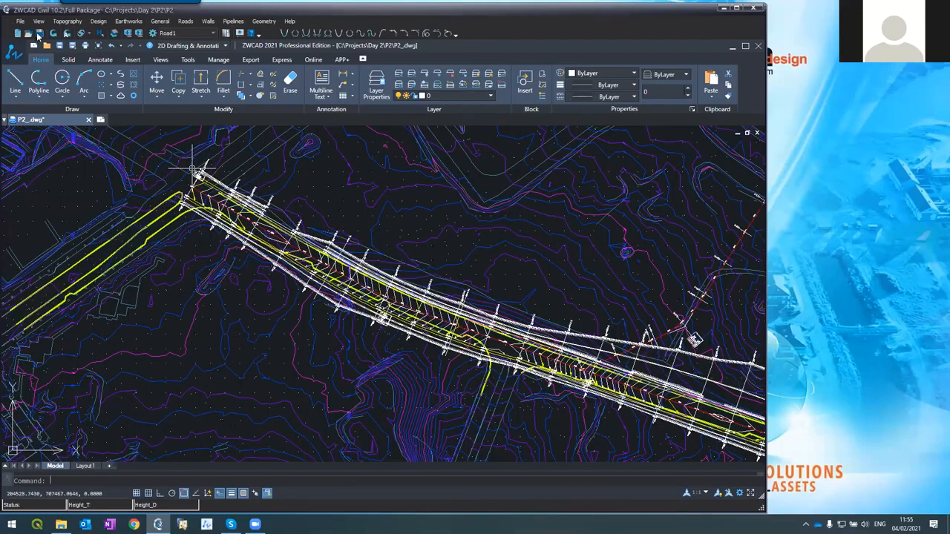
pyautogui.scroll(-2, 192, 170)
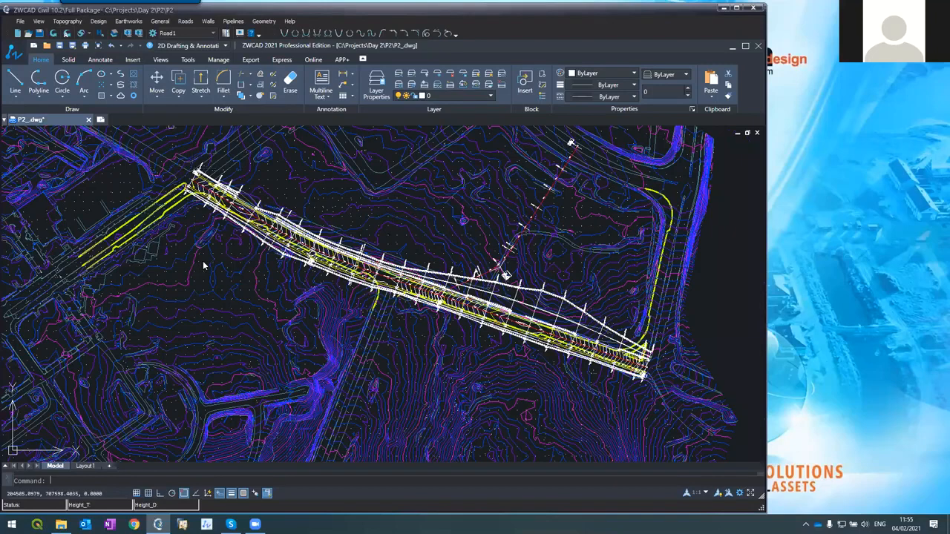
pyautogui.hotkey('ctrl', 's')
# - Open the Frames Maker and delete its existing frames 1, 2 and 3
pyautogui.scroll(-4, 176, 182)
pyautogui.scroll(5, 179, 183)
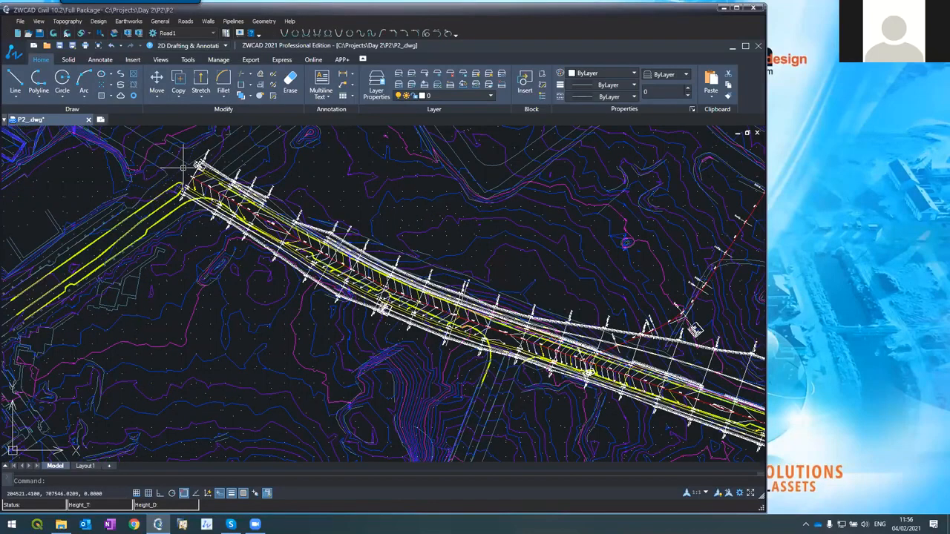
pyautogui.click(159, 22)
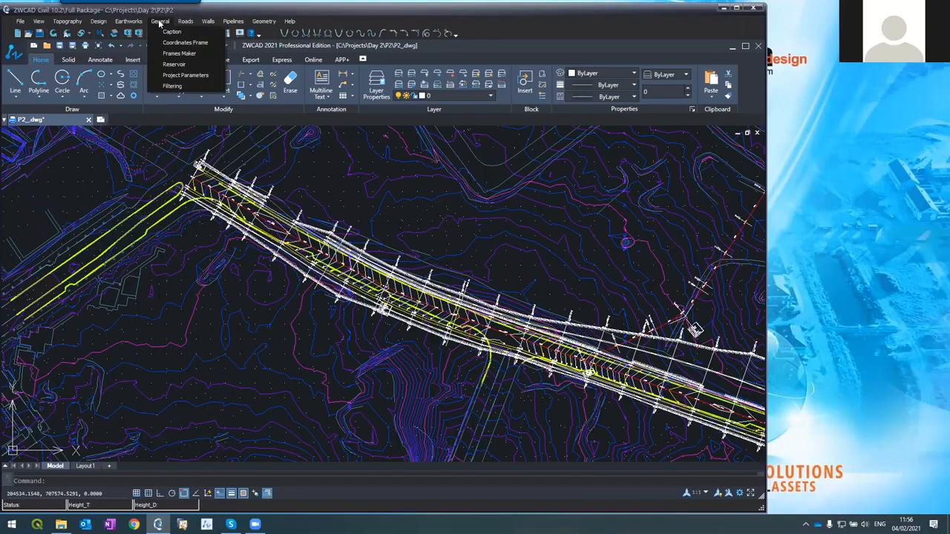
pyautogui.click(176, 55)
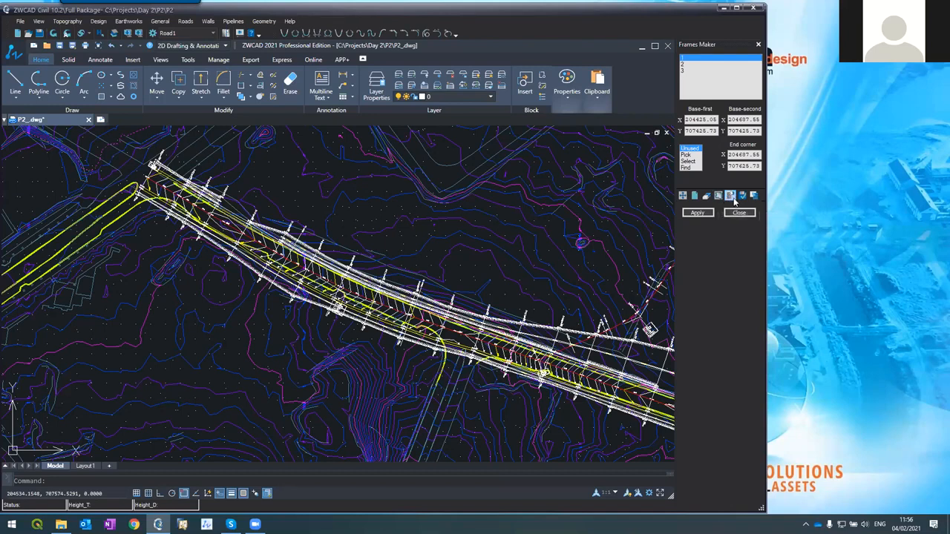
pyautogui.click(695, 196)
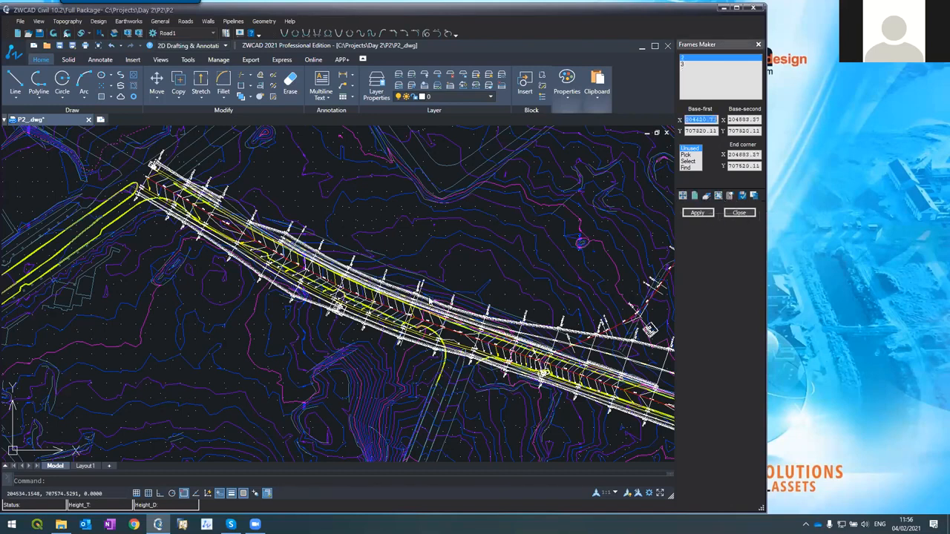
pyautogui.click(701, 214)
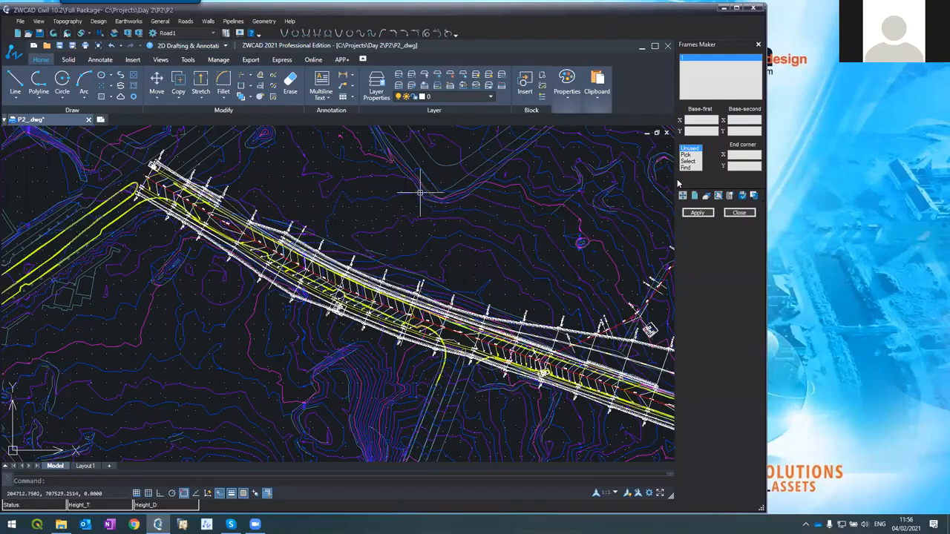
# - Set the Frames Maker options to an A0 (119x84cm) paper size at scale 1:250
pyautogui.click(731, 198)
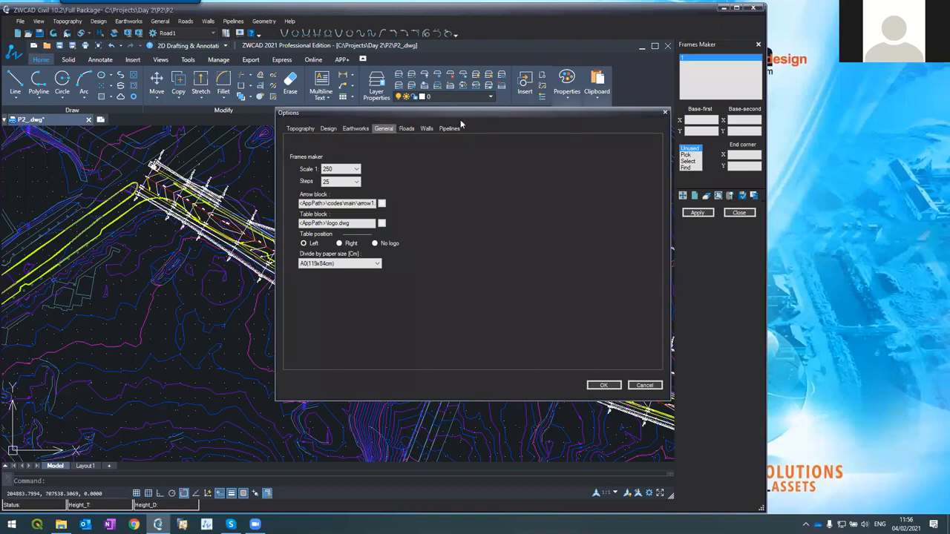
pyautogui.moveTo(449, 115); pyautogui.dragTo(244, 101)
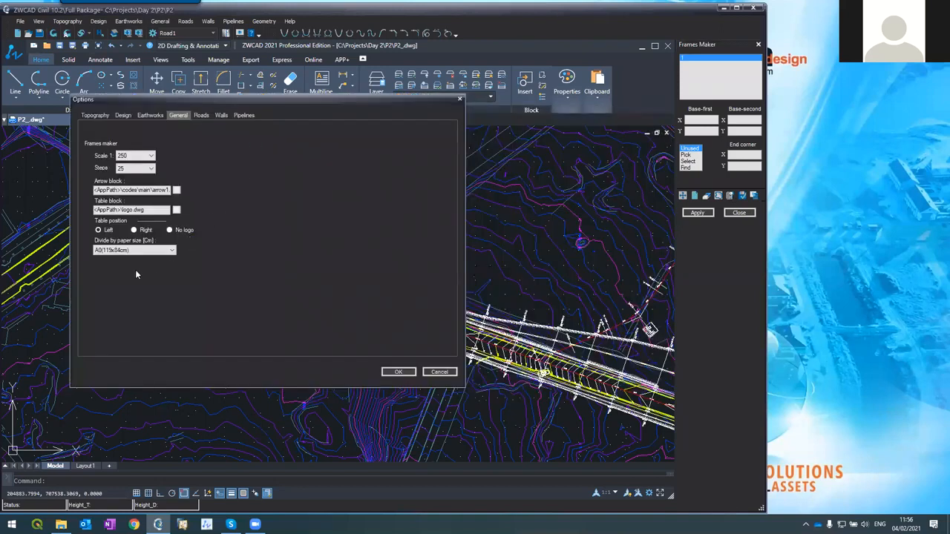
pyautogui.click(98, 252)
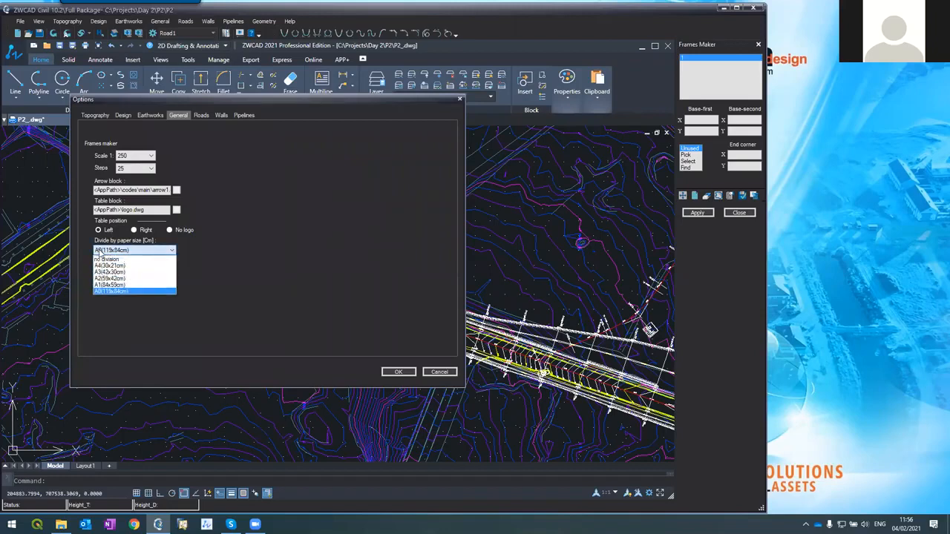
pyautogui.click(106, 291)
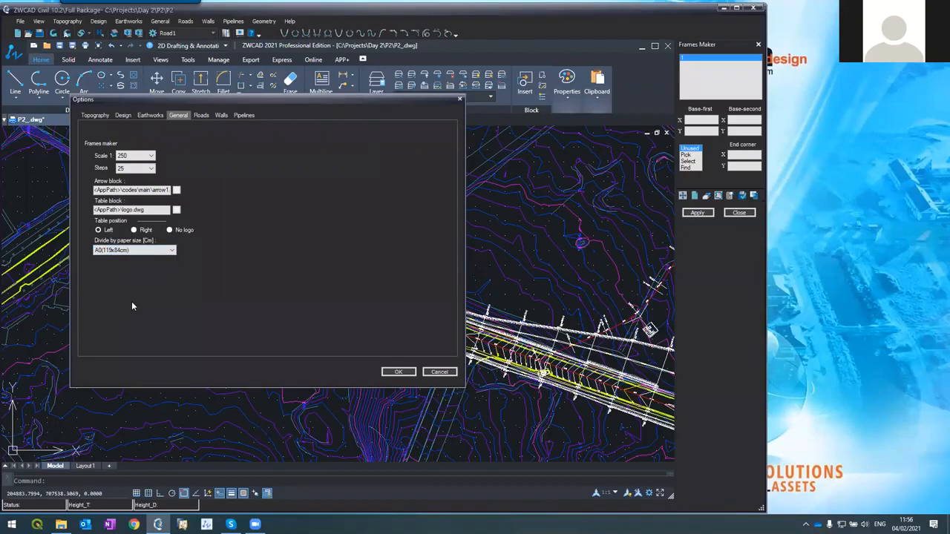
pyautogui.click(122, 155)
pyautogui.click(123, 156)
pyautogui.click(383, 373)
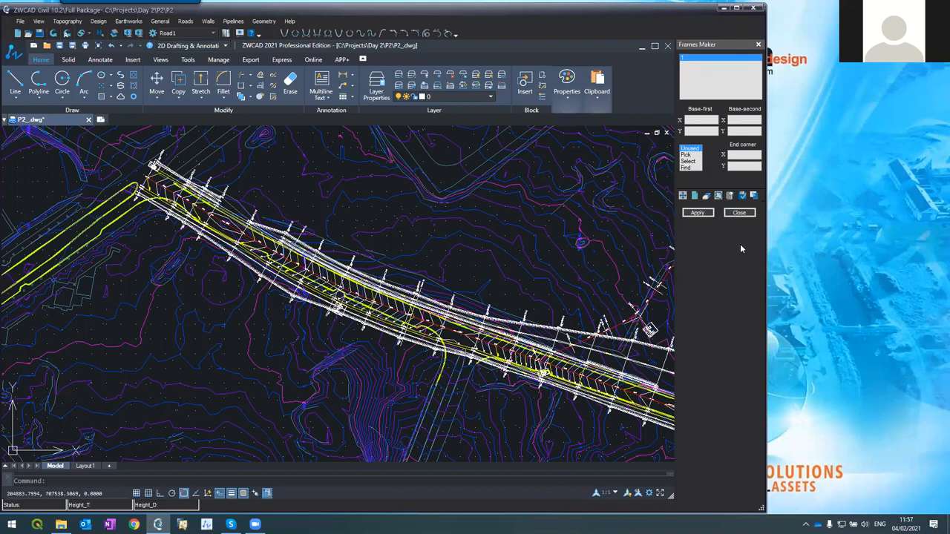
# - Locate a frame on the drawing with its lower-left corner just southwest of Road1's western end
pyautogui.click(754, 196)
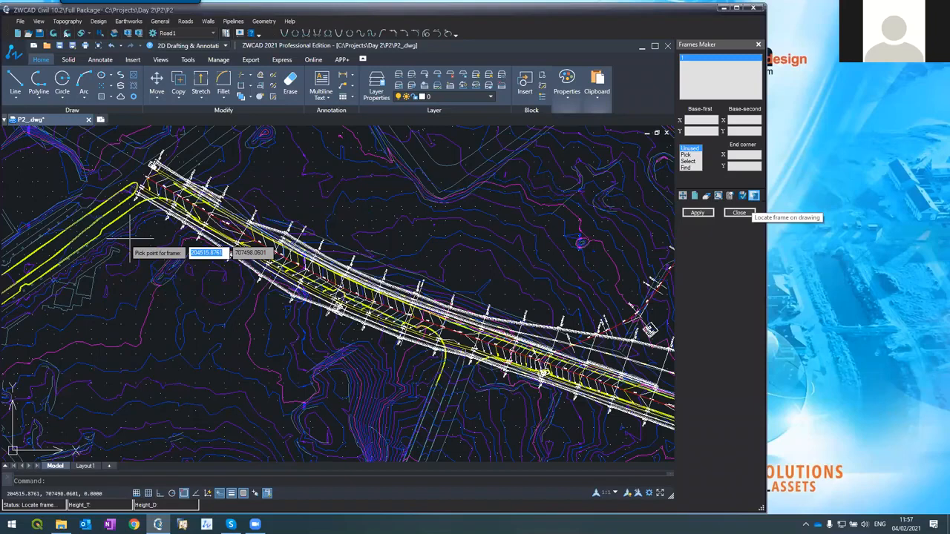
pyautogui.click(98, 258)
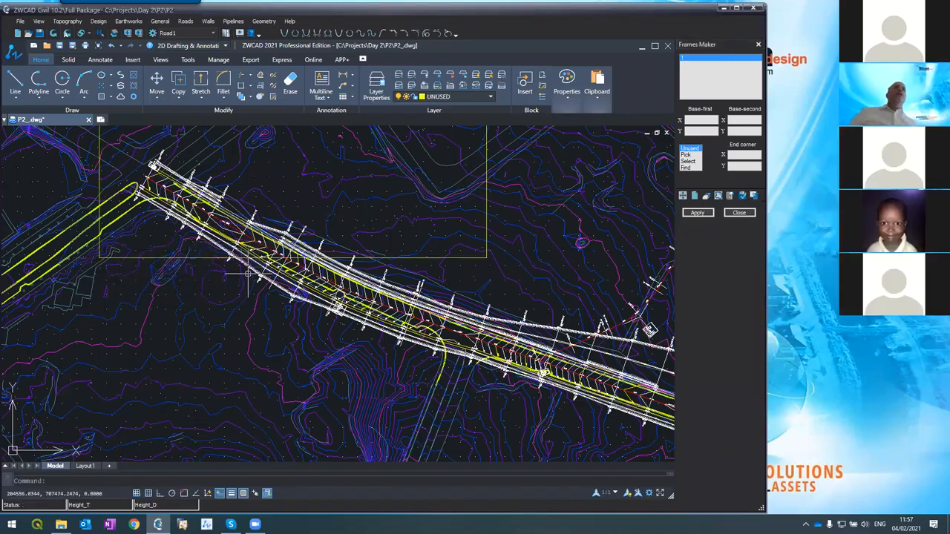
pyautogui.scroll(-3, 230, 330)
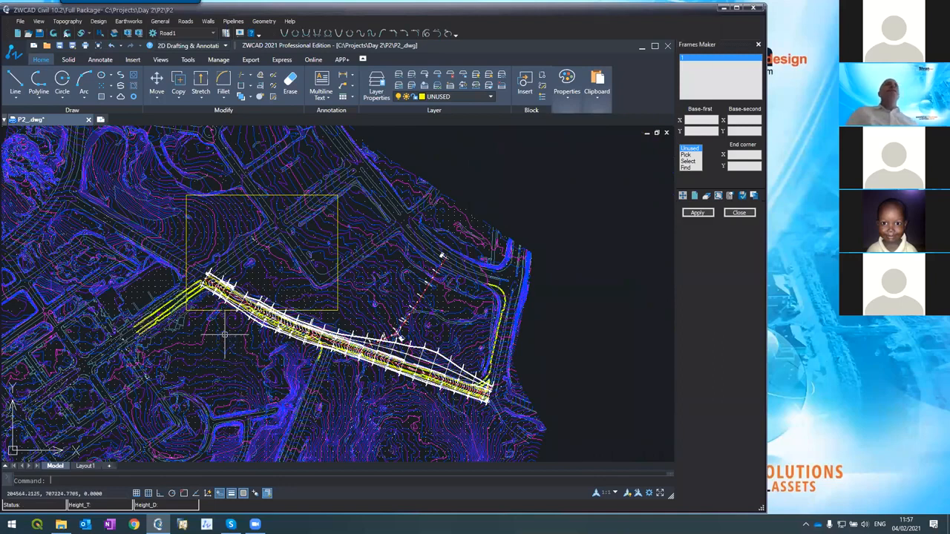
pyautogui.scroll(2, 224, 334)
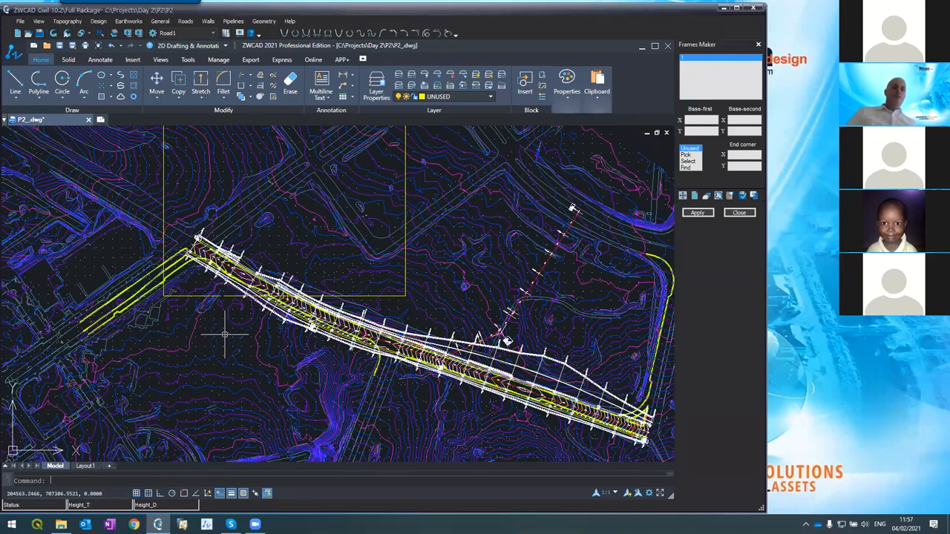
pyautogui.scroll(-2, 224, 335)
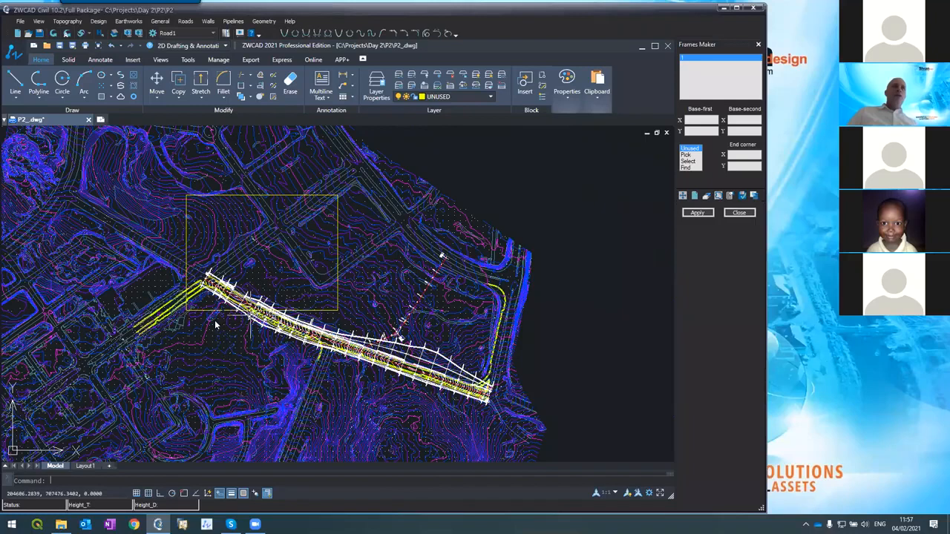
# - Move the frame south so that it encloses the western part of Road1
pyautogui.scroll(2, 253, 315)
pyautogui.write('m')
pyautogui.press('Return')
pyautogui.click(207, 311)
pyautogui.press('Return')
pyautogui.click(207, 311)
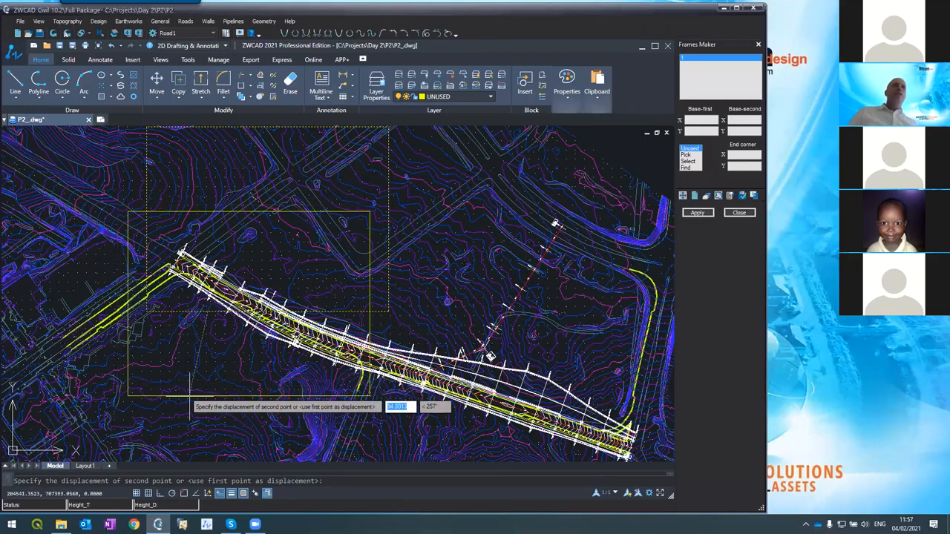
pyautogui.press('Escape')
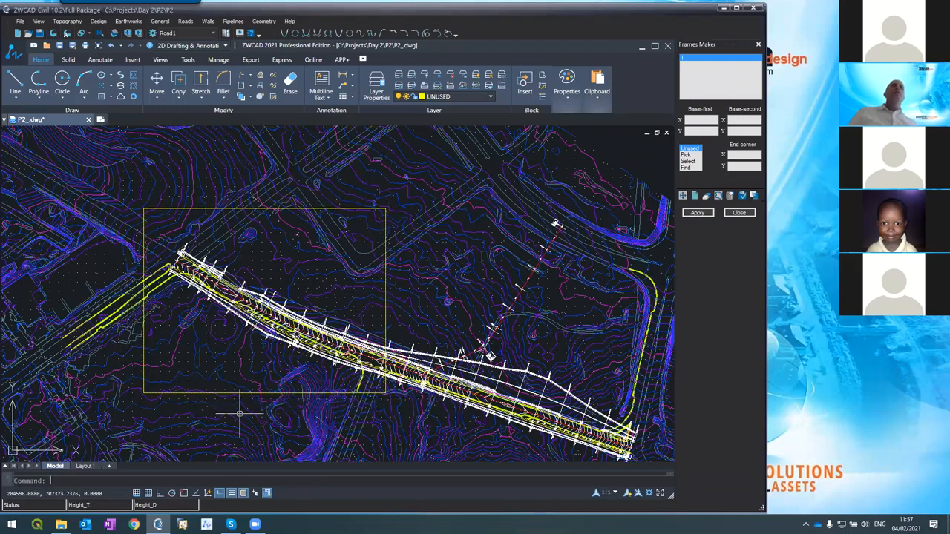
# - Copy the frame twice along Road1, overlapping the copies so they cover its middle and eastern parts
pyautogui.scroll(-1, 314, 356)
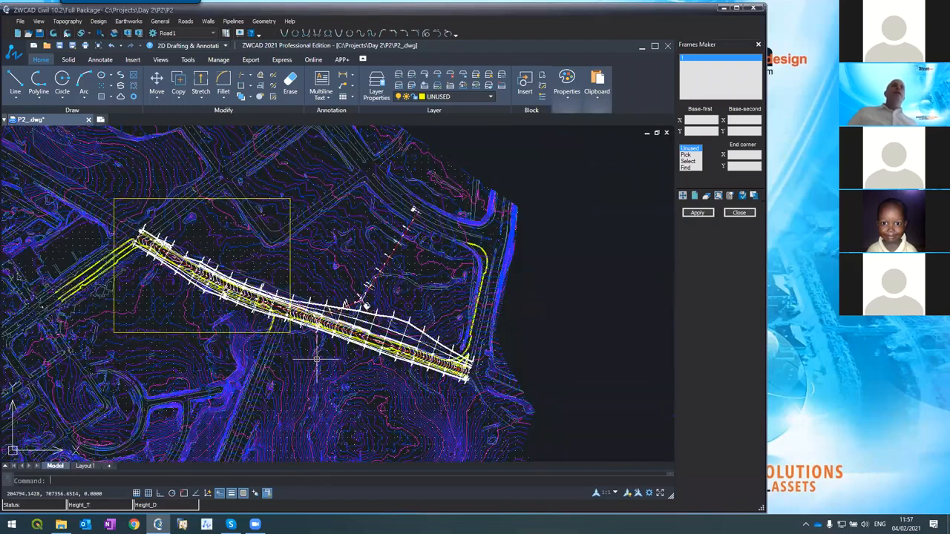
pyautogui.write('co')
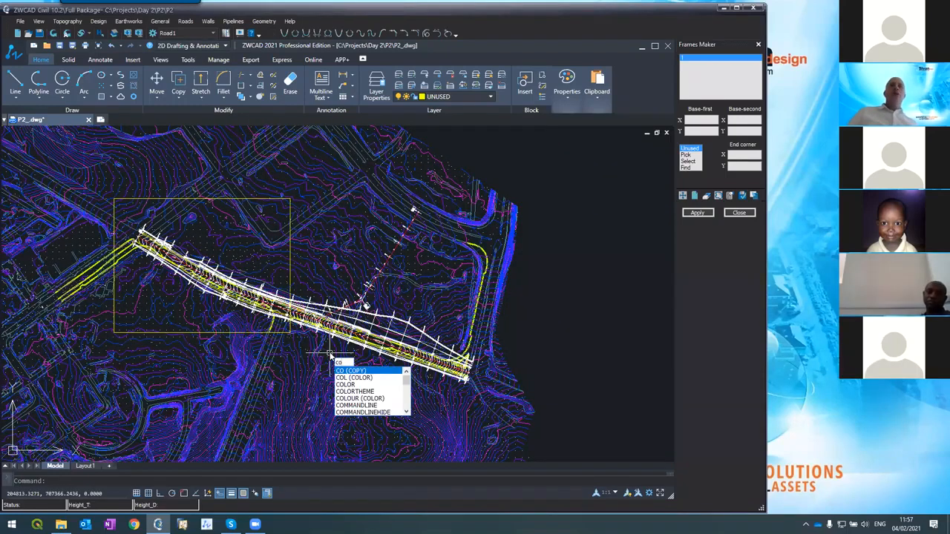
pyautogui.press('Return')
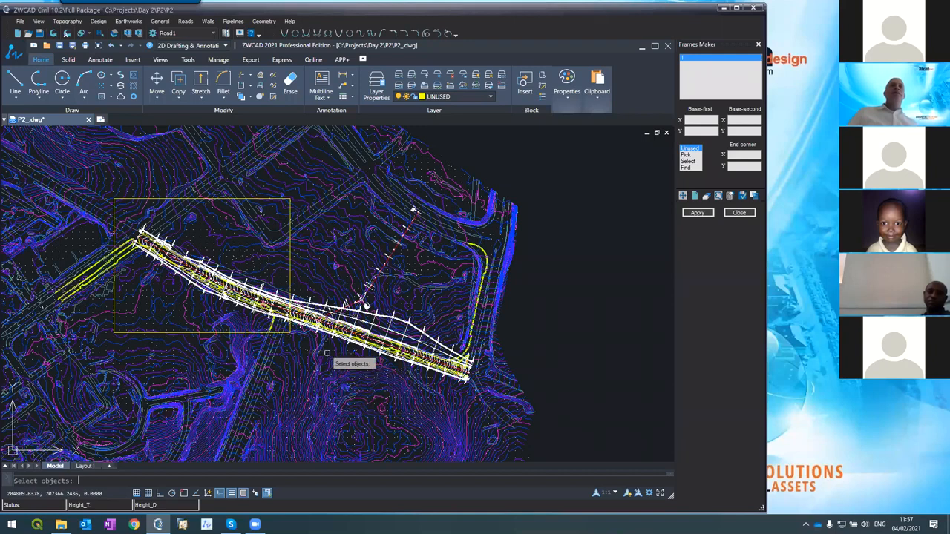
pyautogui.press('Return')
pyautogui.click(261, 331)
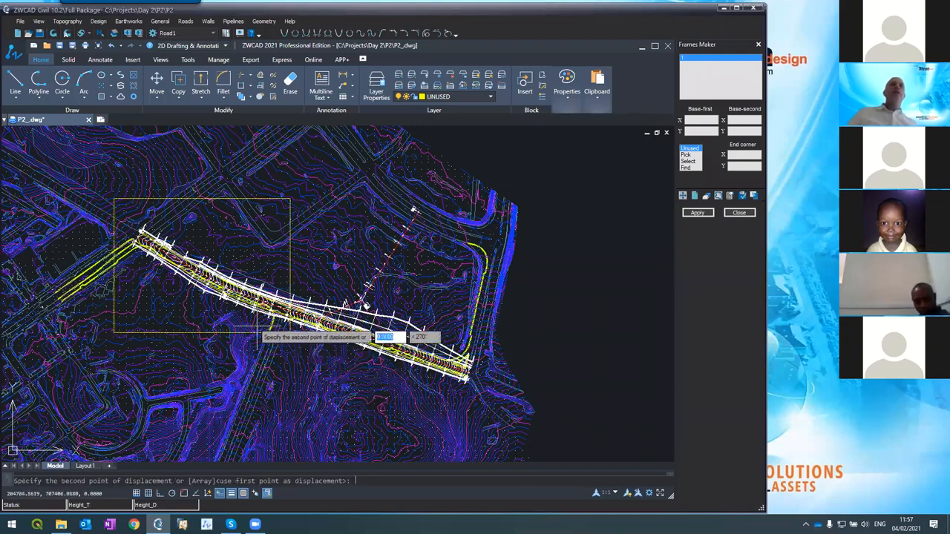
pyautogui.click(378, 390)
pyautogui.scroll(-5, 326, 331)
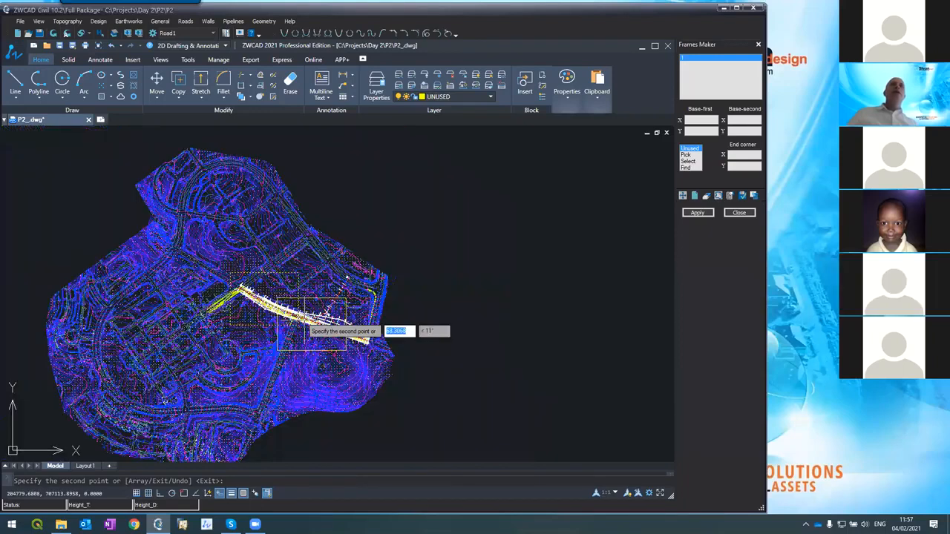
pyautogui.scroll(5, 326, 332)
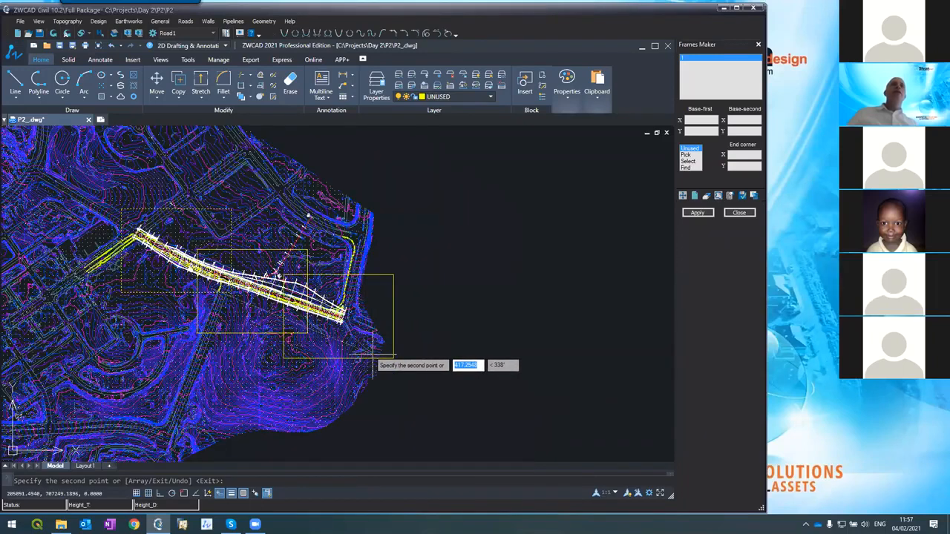
pyautogui.click(360, 354)
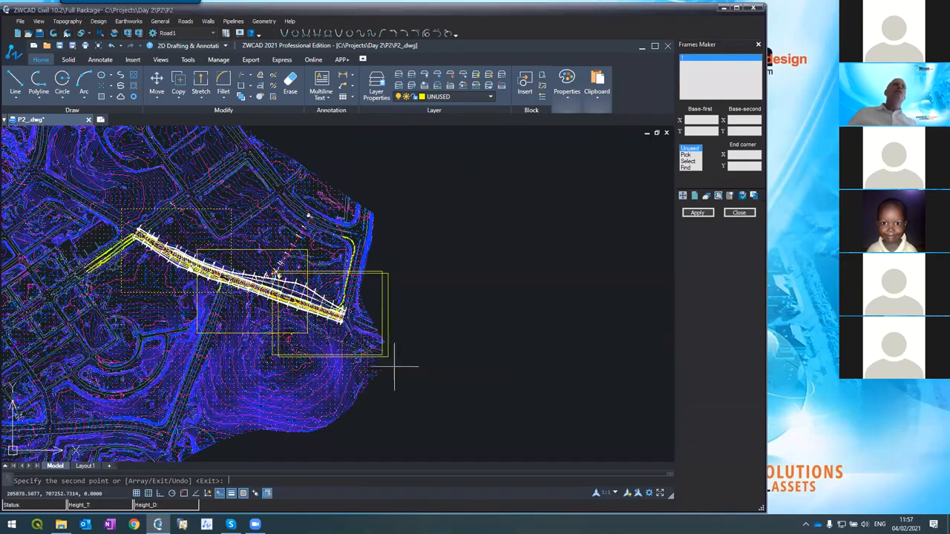
pyautogui.press('Escape')
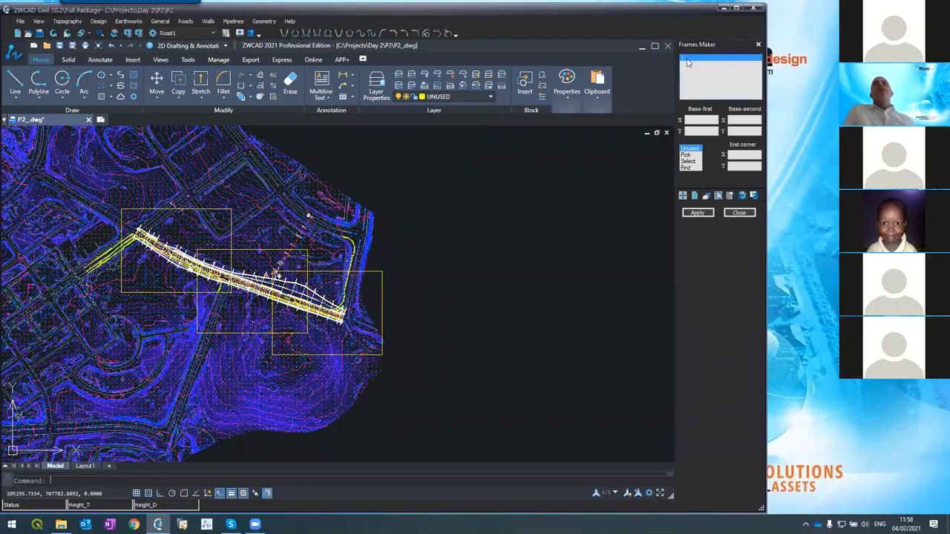
# - Assign the western rectangle to frame 1, add frame 2 and assign the middle rectangle to it
pyautogui.click(691, 161)
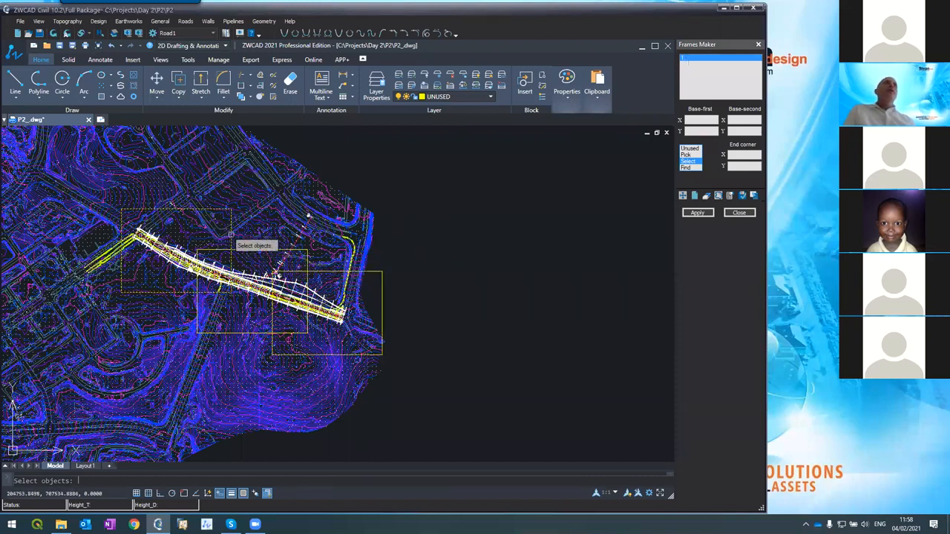
pyautogui.click(347, 247)
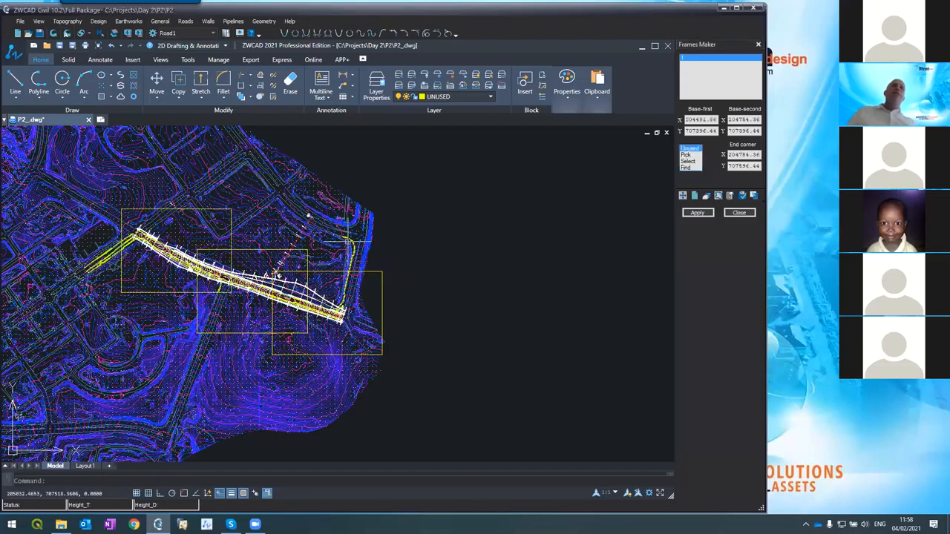
pyautogui.click(694, 196)
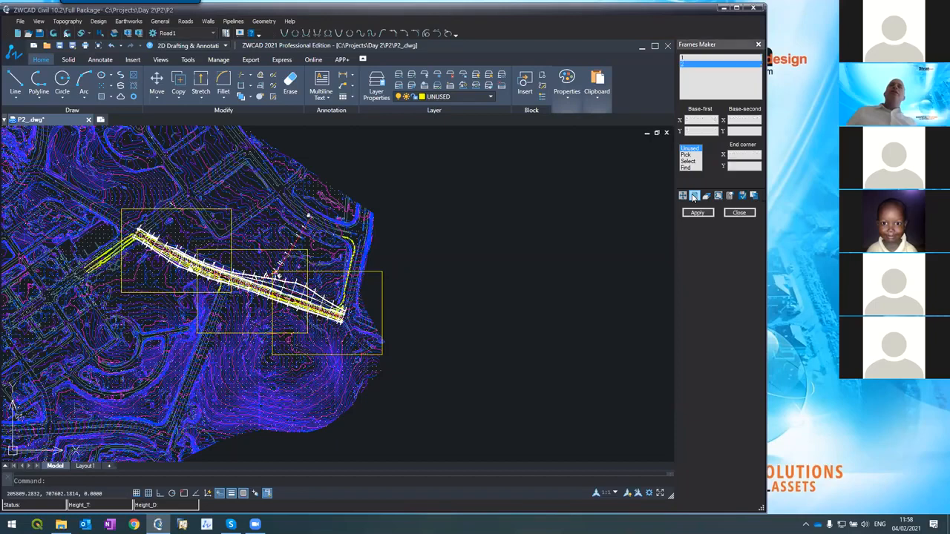
pyautogui.click(688, 161)
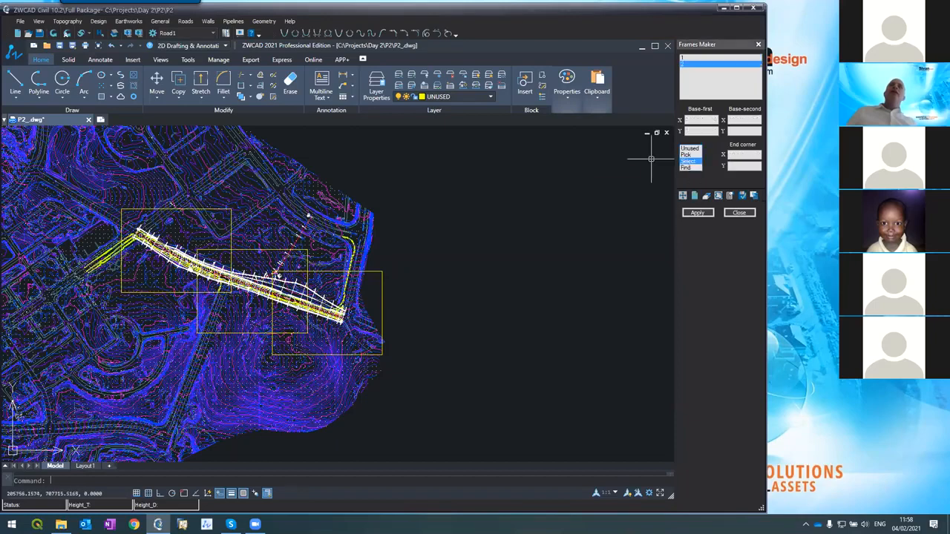
pyautogui.click(301, 254)
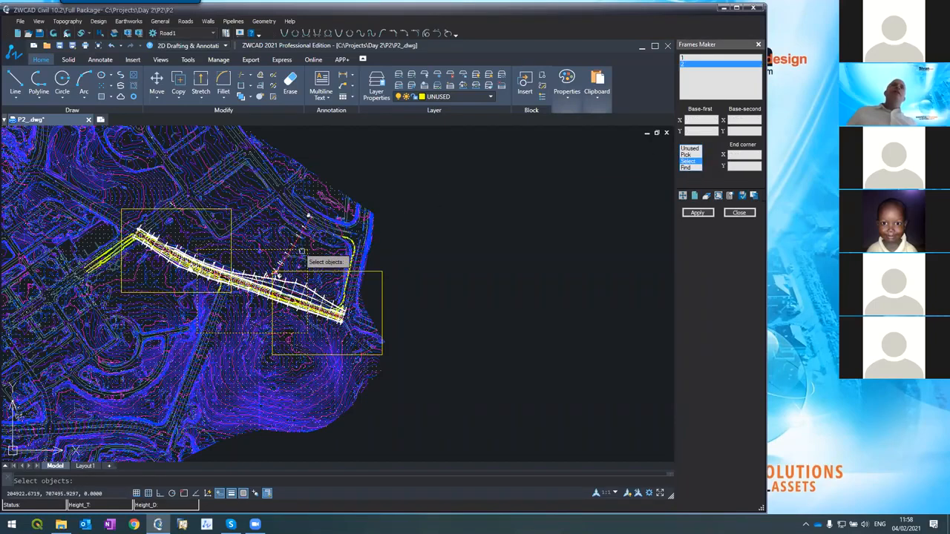
pyautogui.rightClick(302, 252)
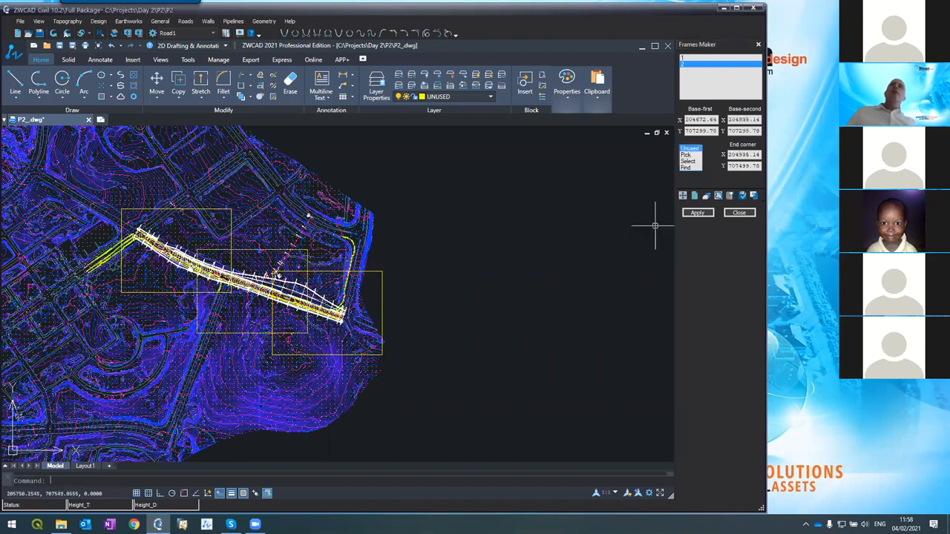
# - Add frame 3 and assign the eastern rectangle to it
pyautogui.click(693, 196)
pyautogui.click(688, 161)
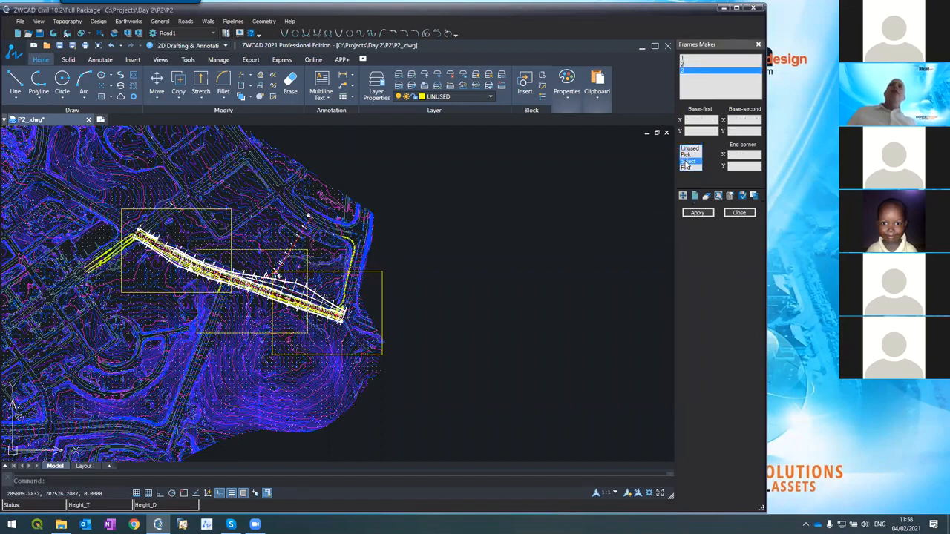
pyautogui.click(382, 300)
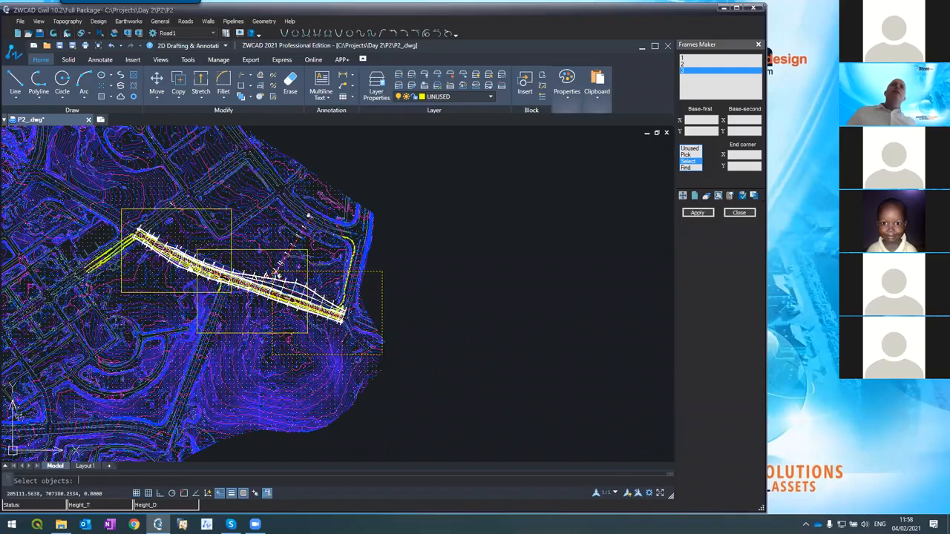
pyautogui.rightClick(380, 300)
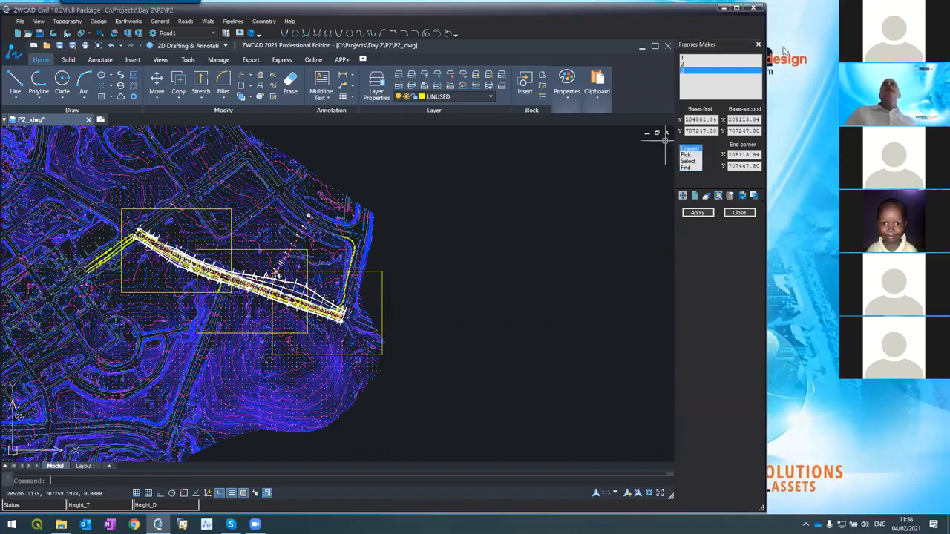
# - Generate the sheet layout from the three frames, allowing the drawing to be purged
pyautogui.click(709, 64)
pyautogui.click(705, 71)
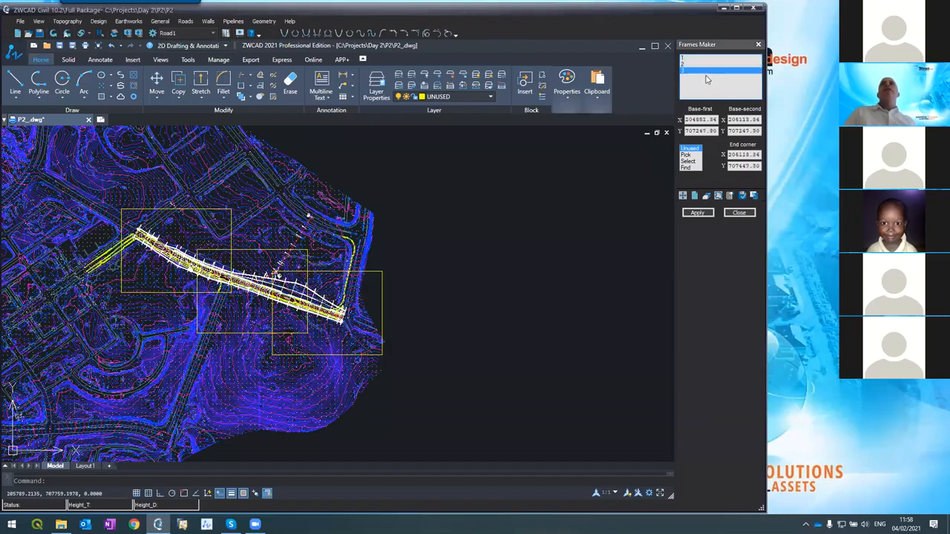
pyautogui.click(698, 213)
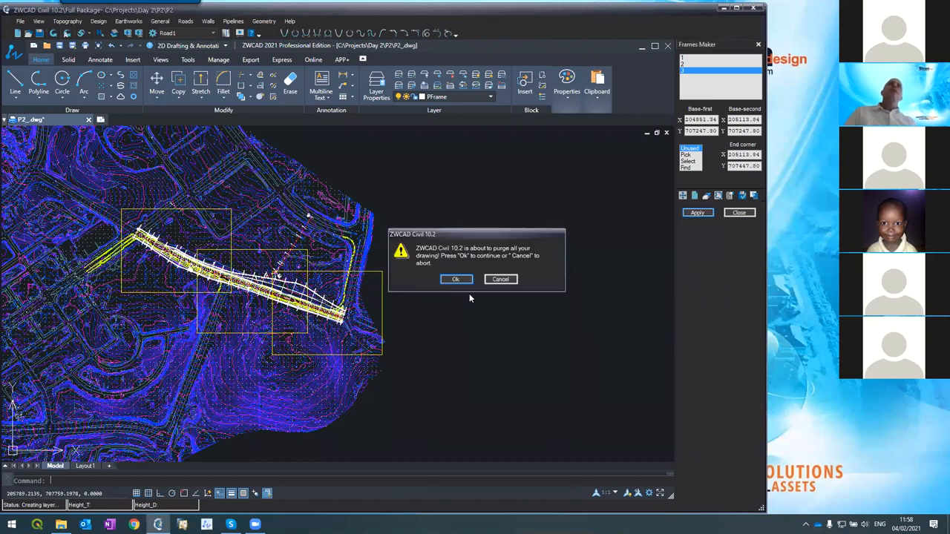
pyautogui.click(455, 279)
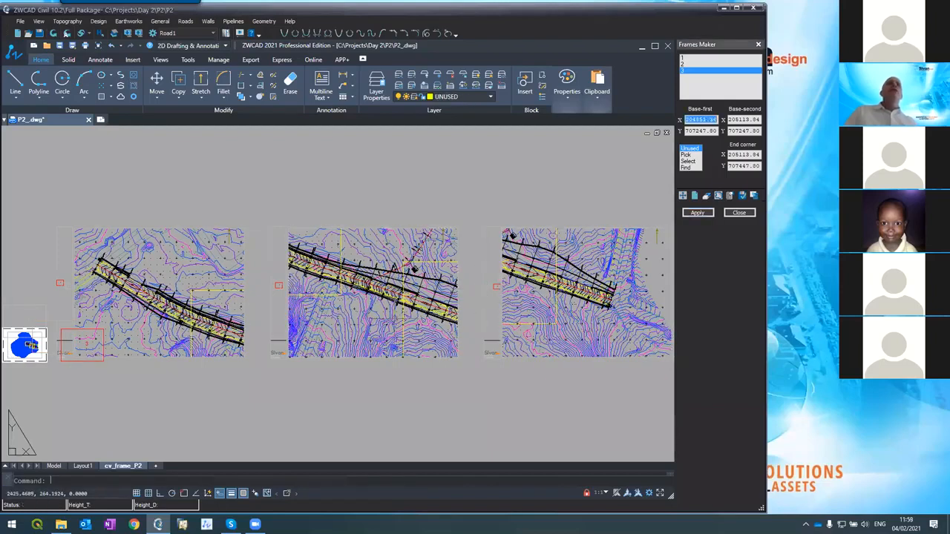
# - Try to freeze the UNUSED layer from within the middle sheet's viewport
pyautogui.scroll(3, 282, 297)
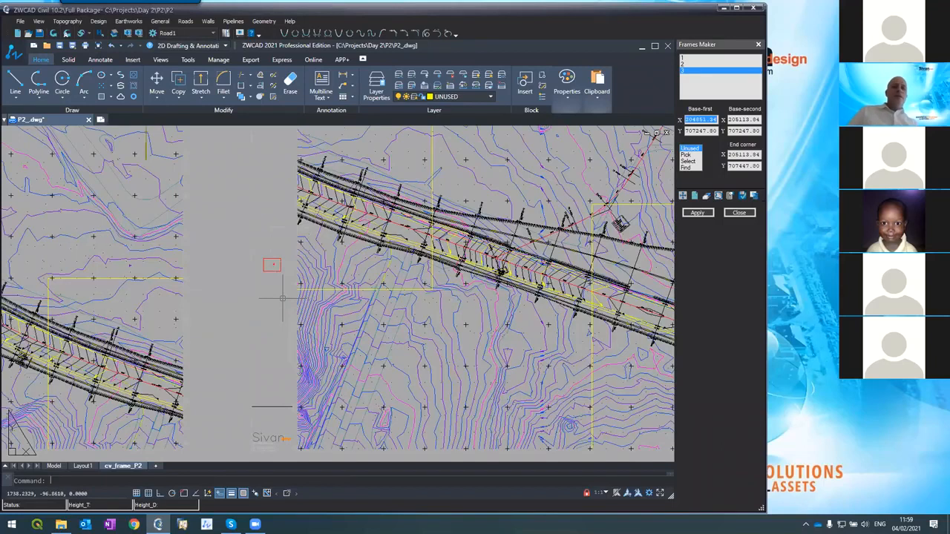
pyautogui.press('Return')
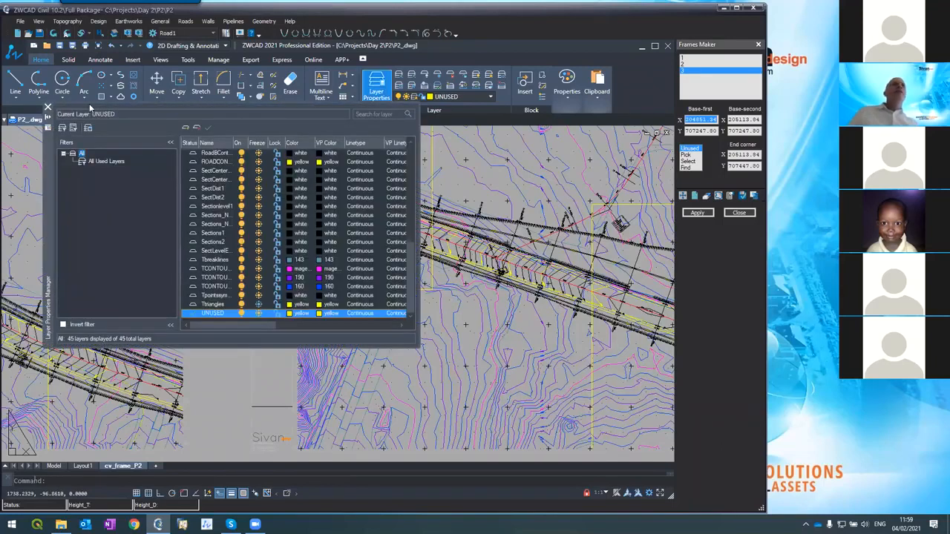
pyautogui.click(48, 109)
pyautogui.click(420, 308)
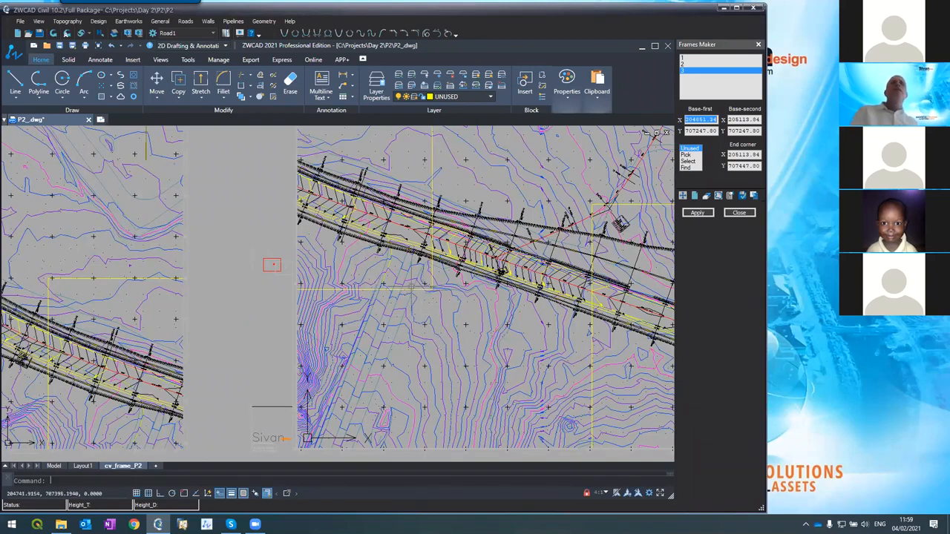
pyautogui.scroll(5, 423, 287)
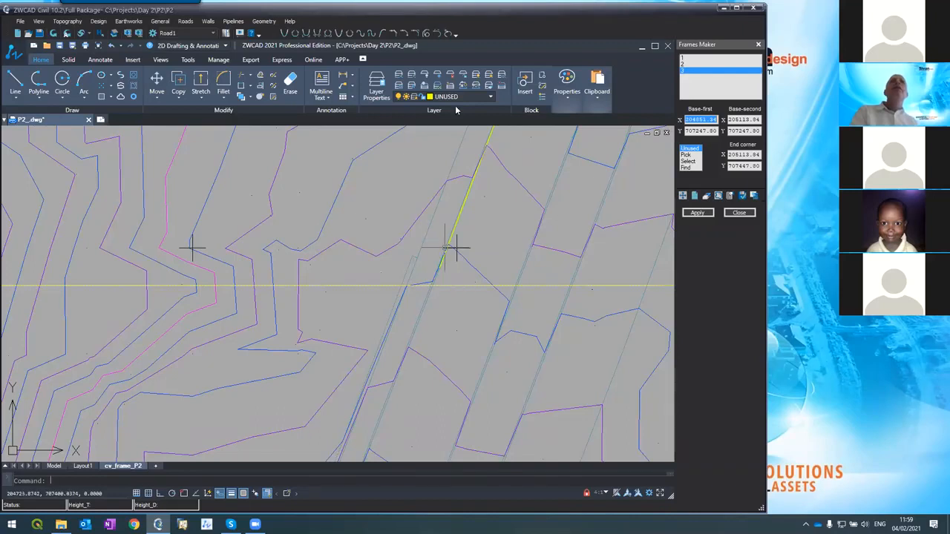
pyautogui.click(432, 97)
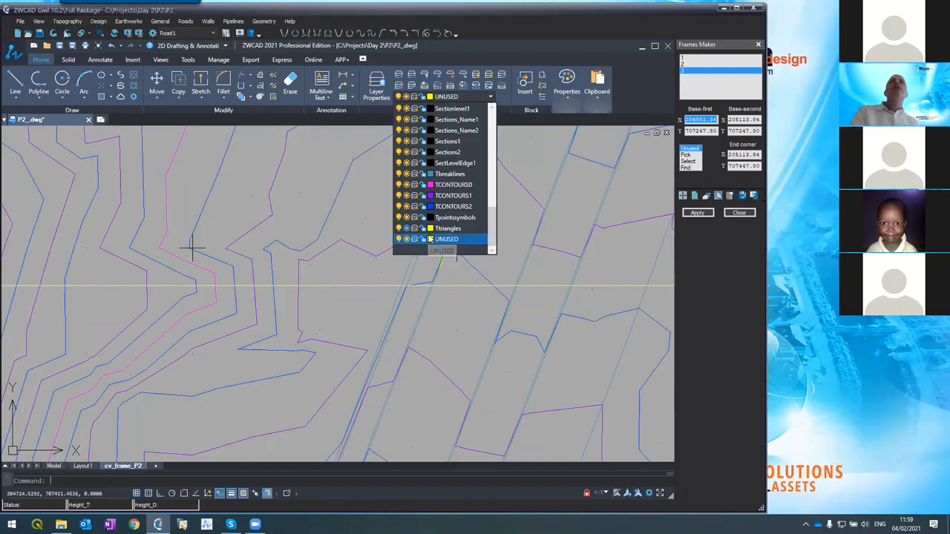
pyautogui.click(407, 242)
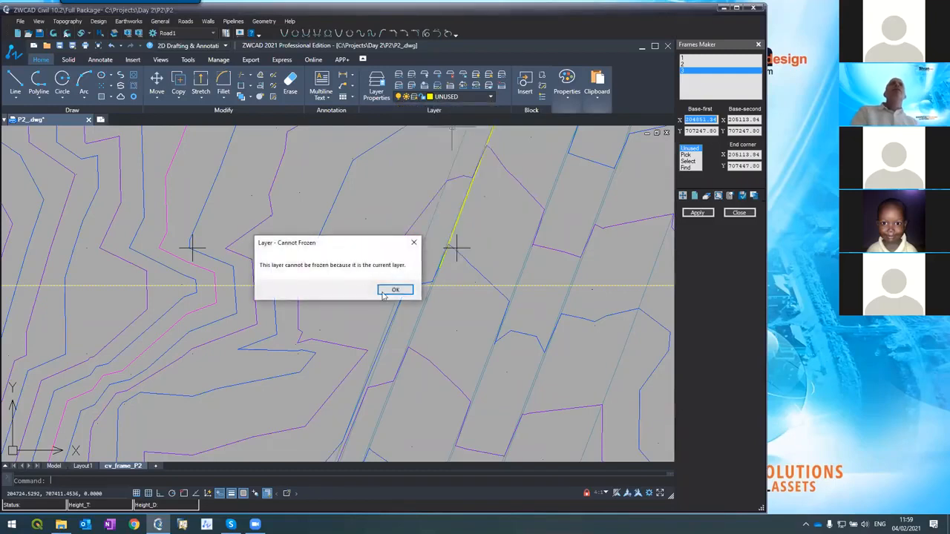
pyautogui.click(383, 292)
# - Make layer 0 current and freeze the UNUSED layer to hide the yellow frame rectangles on the sheets
pyautogui.write('la')
pyautogui.press('Return')
pyautogui.scroll(7, 244, 195)
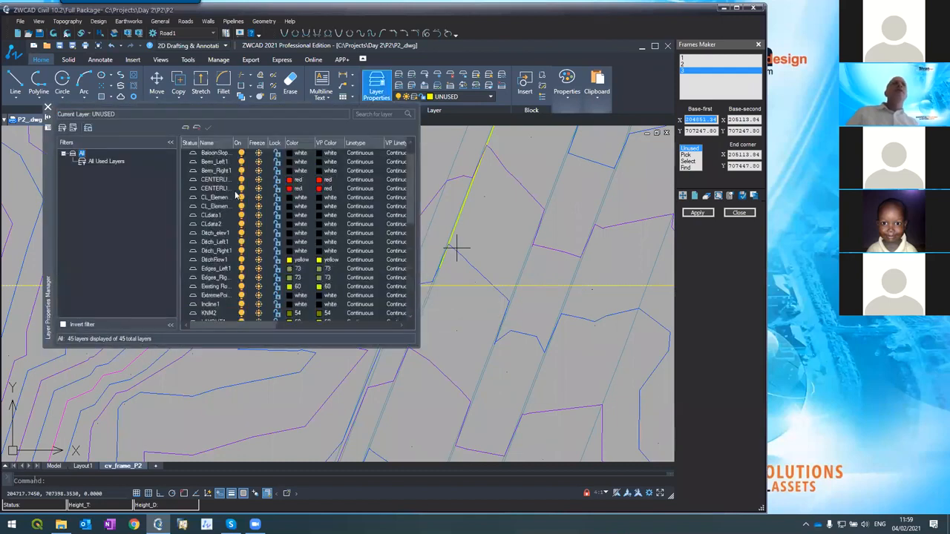
pyautogui.click(222, 153)
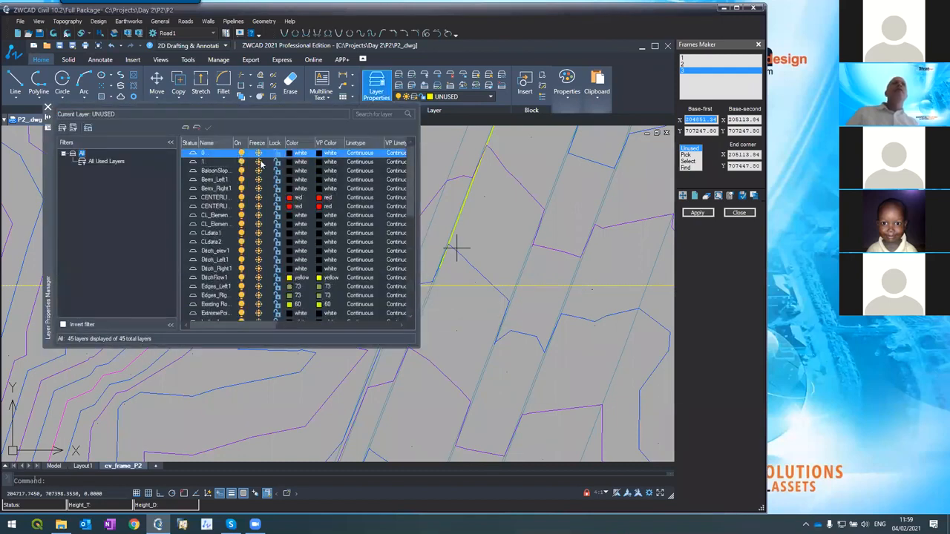
pyautogui.click(207, 129)
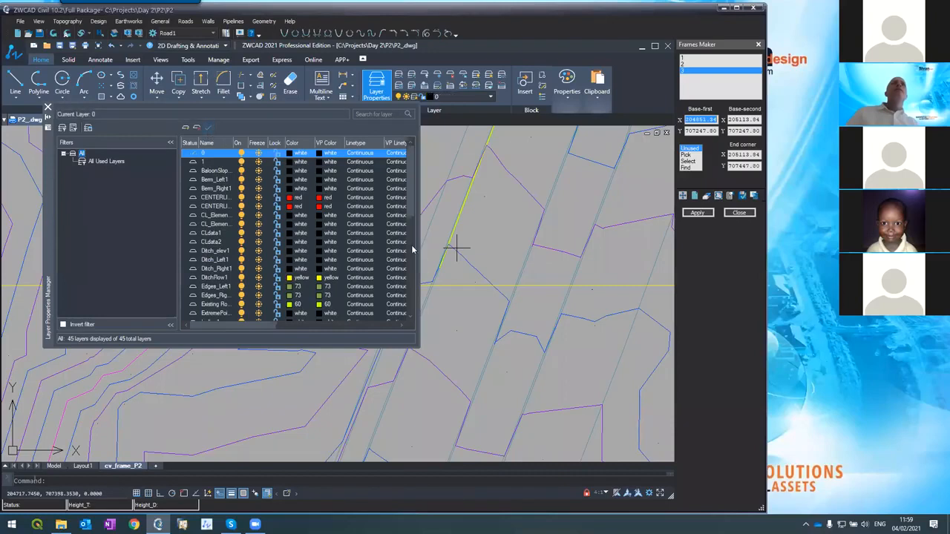
pyautogui.scroll(-7, 240, 253)
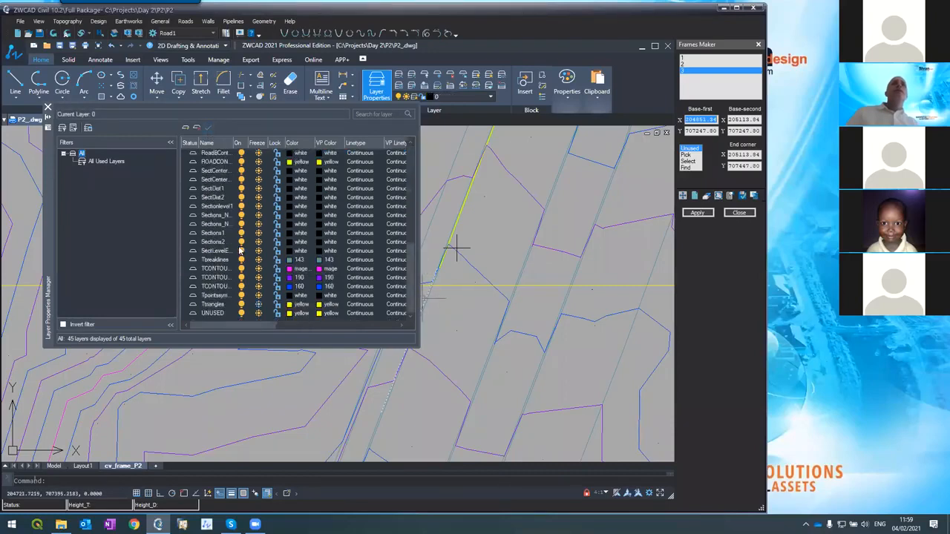
pyautogui.click(259, 315)
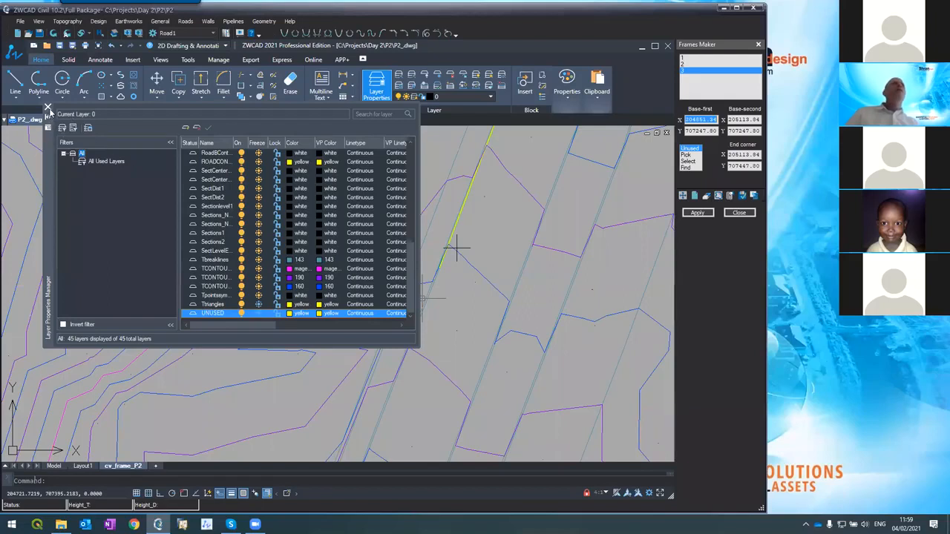
pyautogui.click(47, 109)
# - Examine the three generated plan sheets and how Road1 is shown across them
pyautogui.scroll(-4, 334, 275)
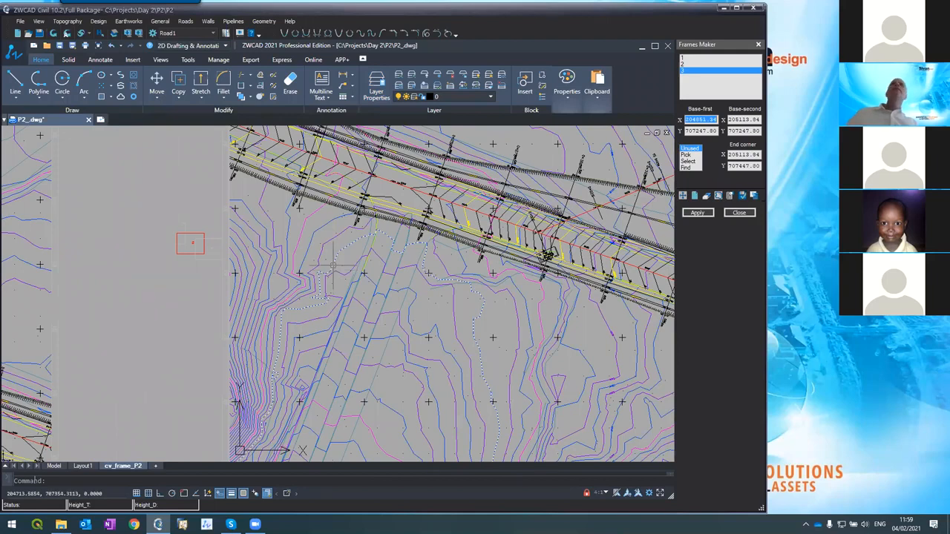
pyautogui.scroll(-2, 334, 264)
pyautogui.scroll(-4, 334, 267)
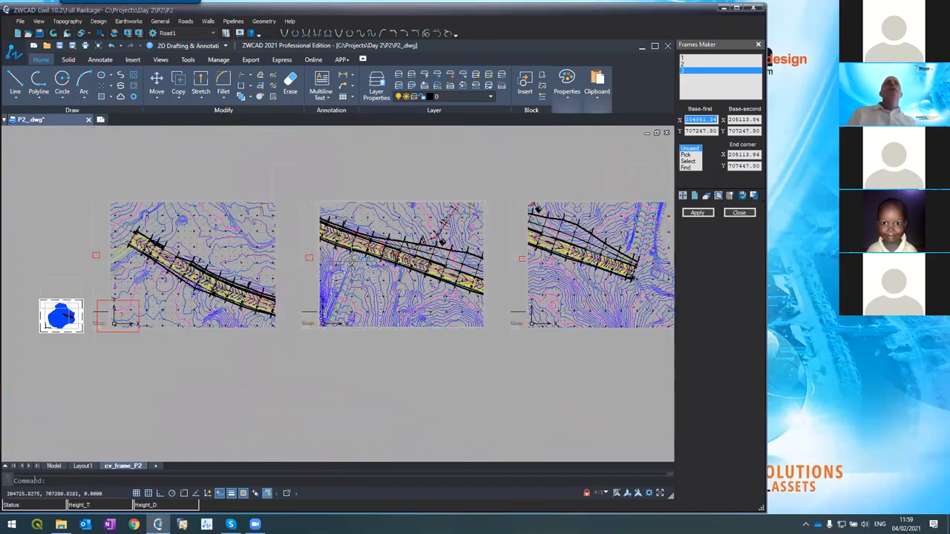
pyautogui.scroll(2, 348, 264)
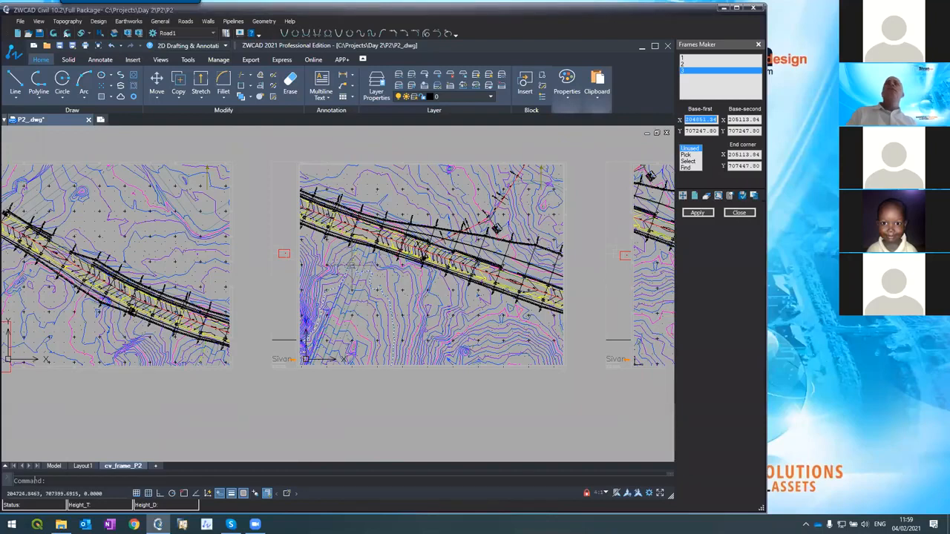
pyautogui.scroll(2, 353, 262)
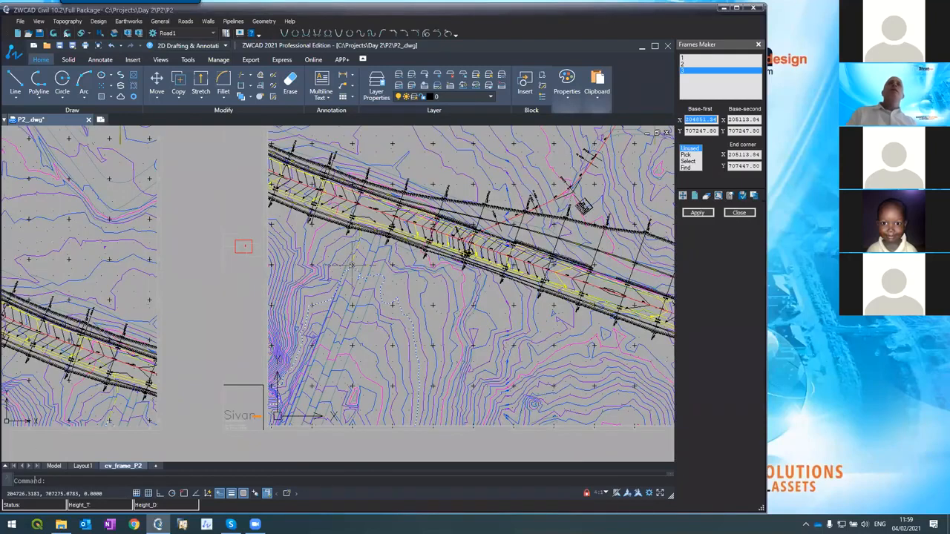
pyautogui.scroll(-3, 352, 265)
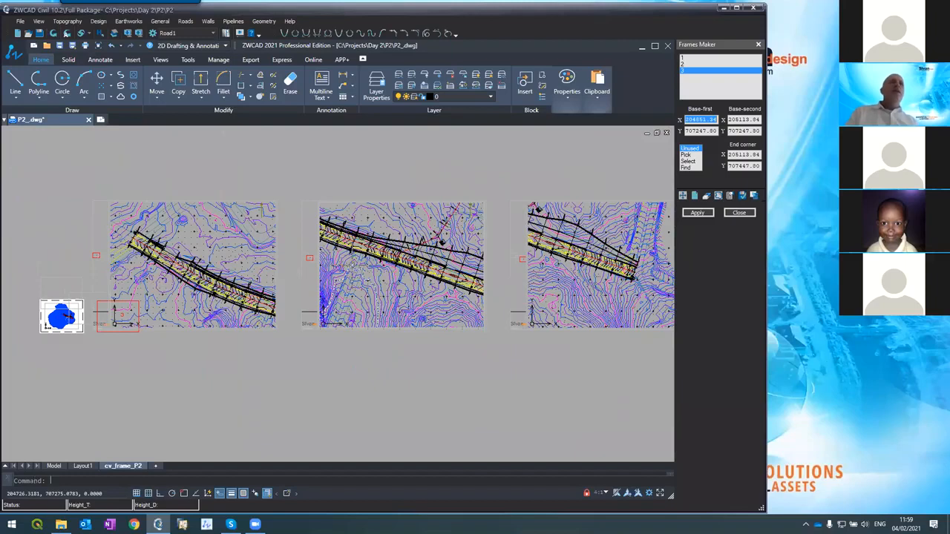
pyautogui.scroll(2, 354, 263)
pyautogui.scroll(-7, 316, 268)
pyautogui.scroll(2, 90, 278)
pyautogui.scroll(3, 216, 268)
# - Try to erase the small overview viewport beside the first sheet while working inside model space
pyautogui.click(450, 331)
pyautogui.scroll(2, 417, 301)
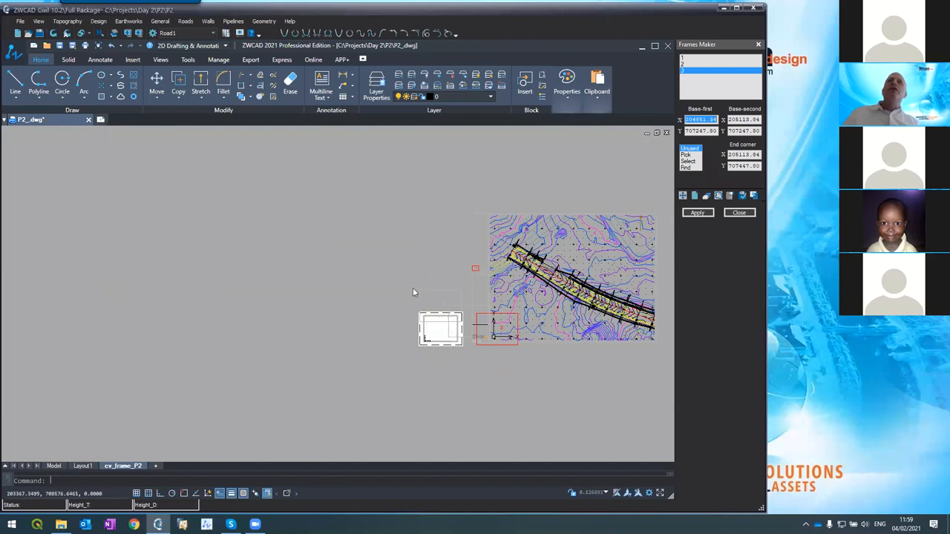
pyautogui.write('e')
pyautogui.press('Return')
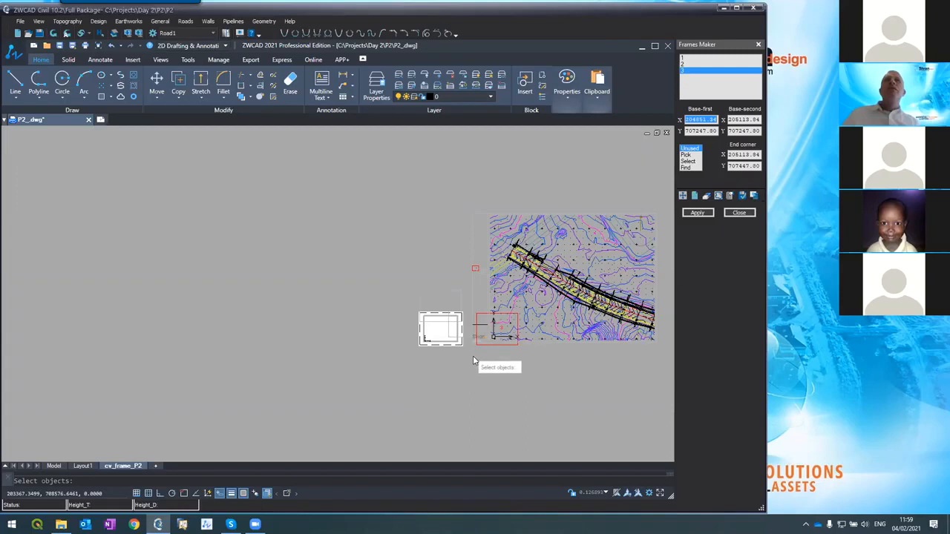
pyautogui.press('Escape')
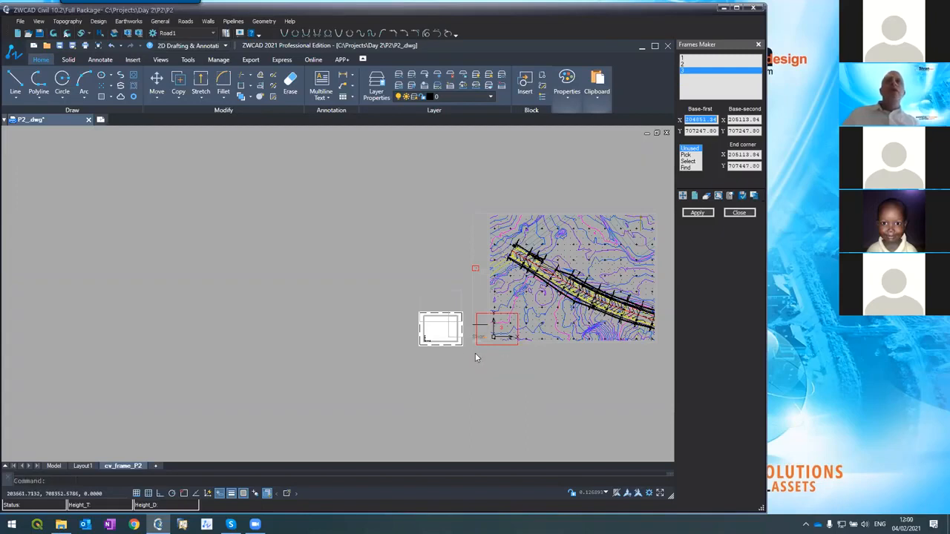
pyautogui.write('e')
pyautogui.press('Return')
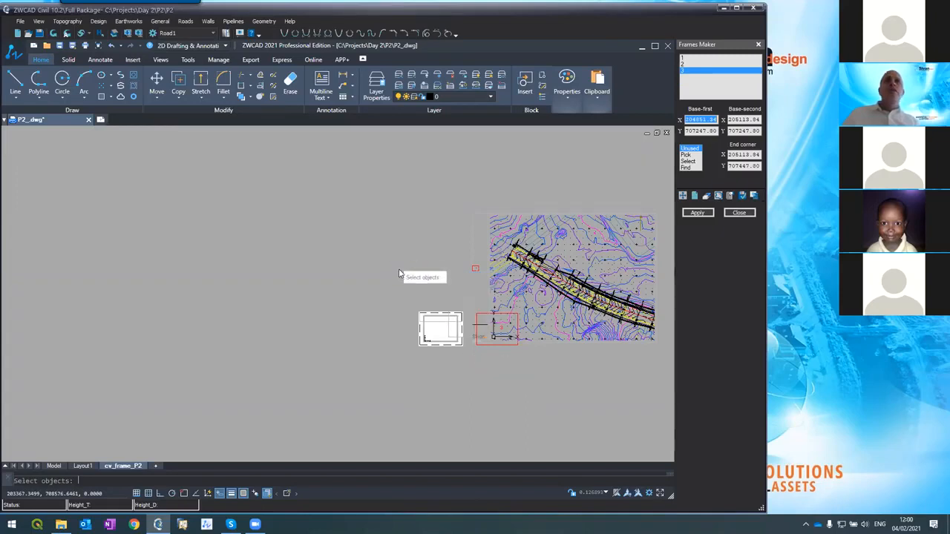
pyautogui.click(451, 339)
pyautogui.click(453, 342)
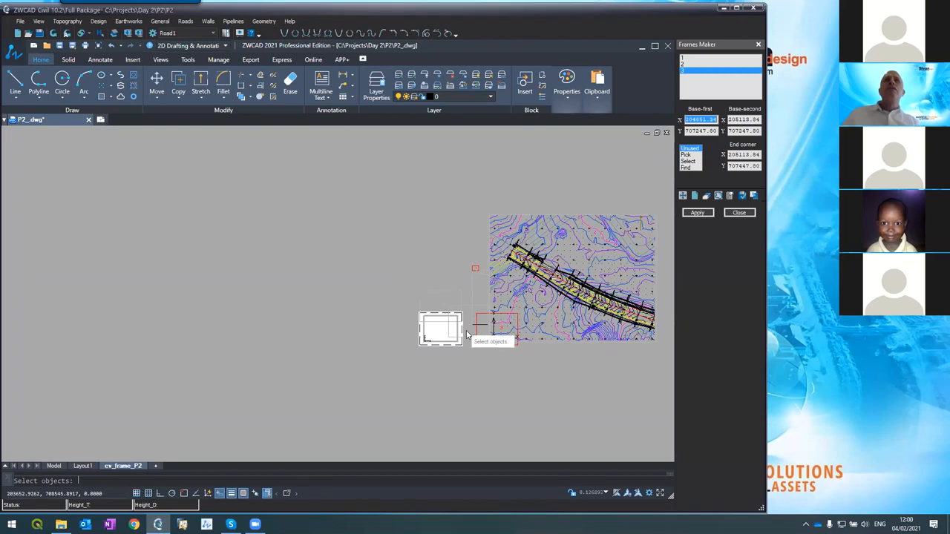
pyautogui.press('Return')
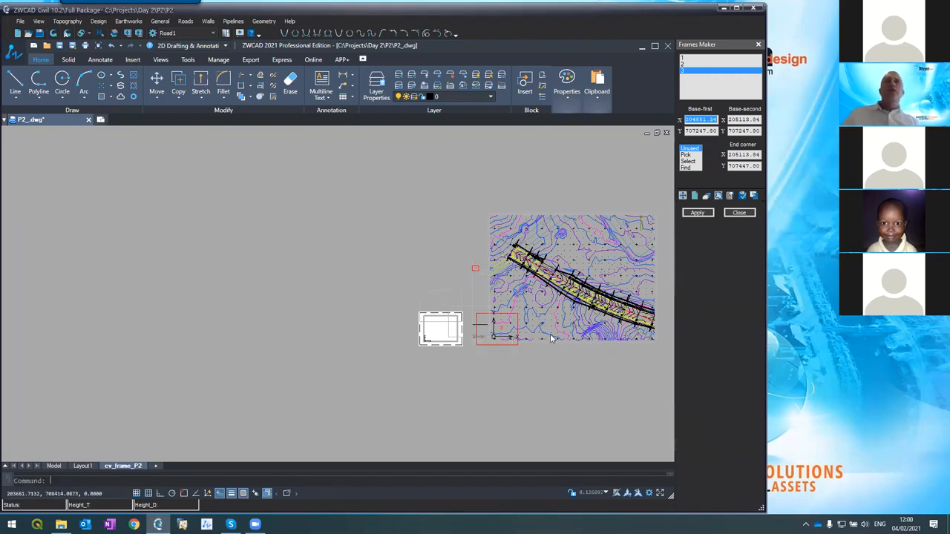
# - Return to paper space and erase the small overview viewport and its frame objects beside the first sheet
pyautogui.doubleClick(467, 358)
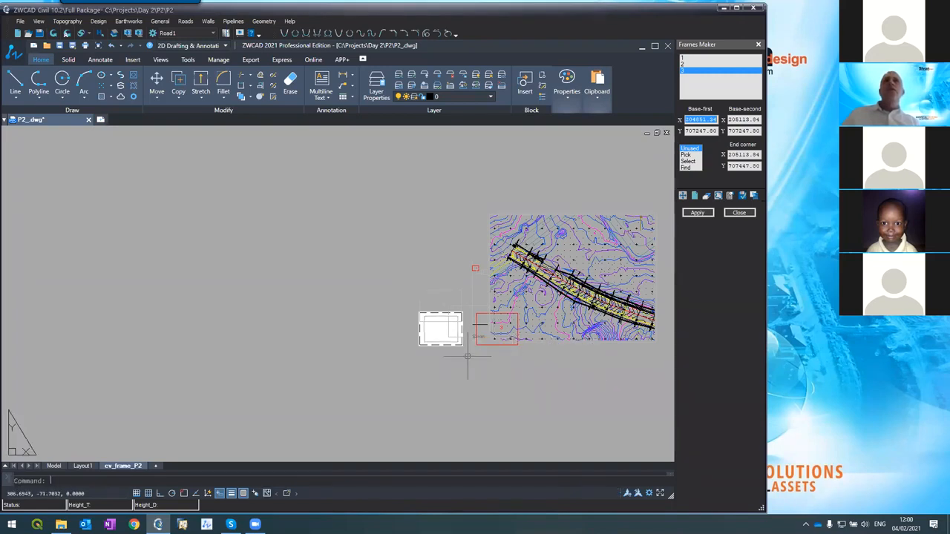
pyautogui.click(404, 270)
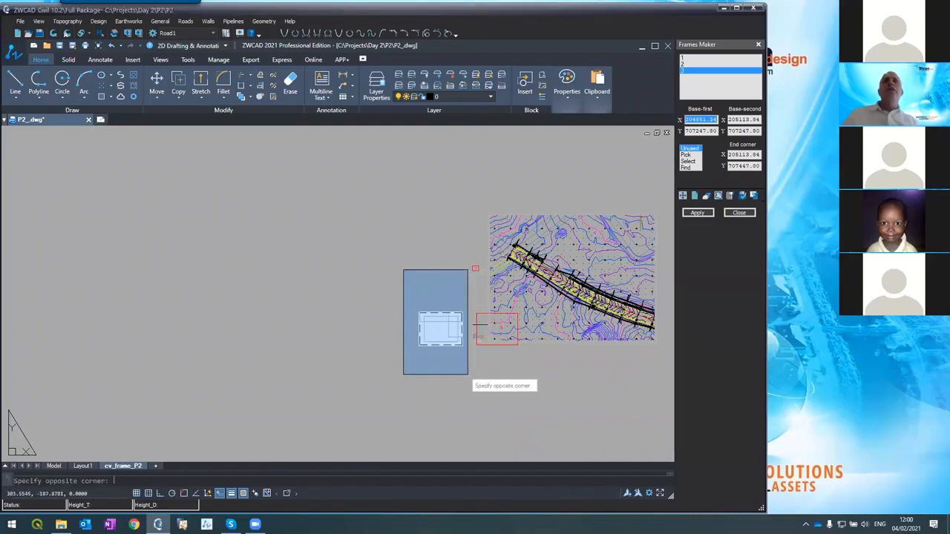
pyautogui.click(470, 376)
pyautogui.press('Return')
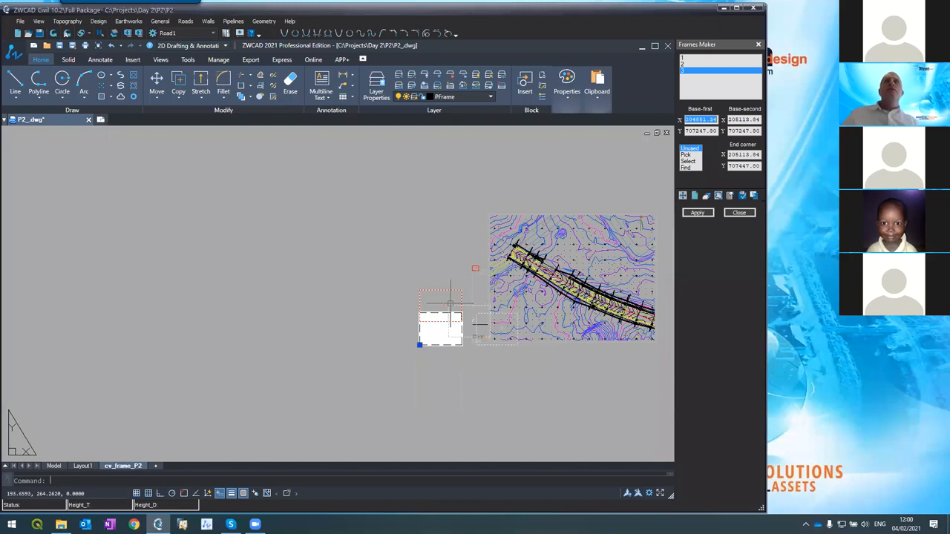
pyautogui.press('Escape')
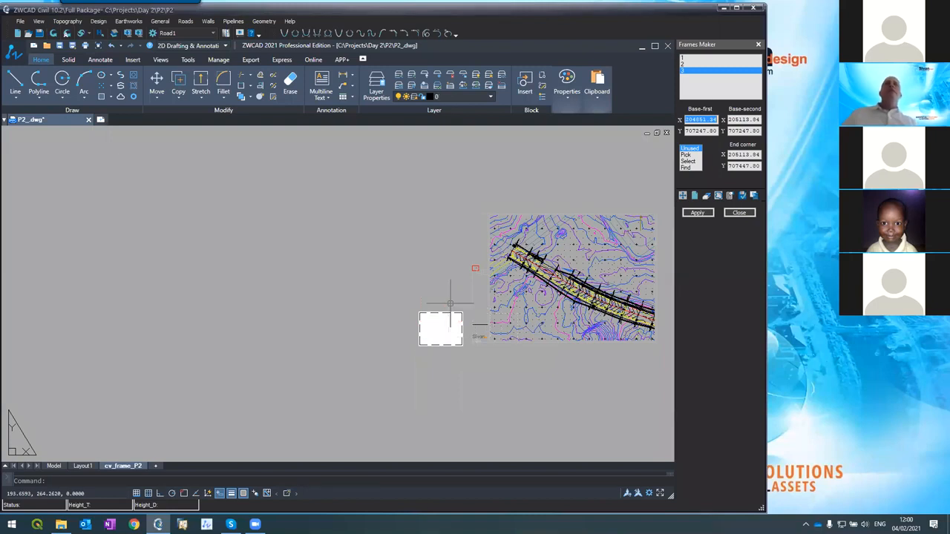
pyautogui.scroll(5, 471, 285)
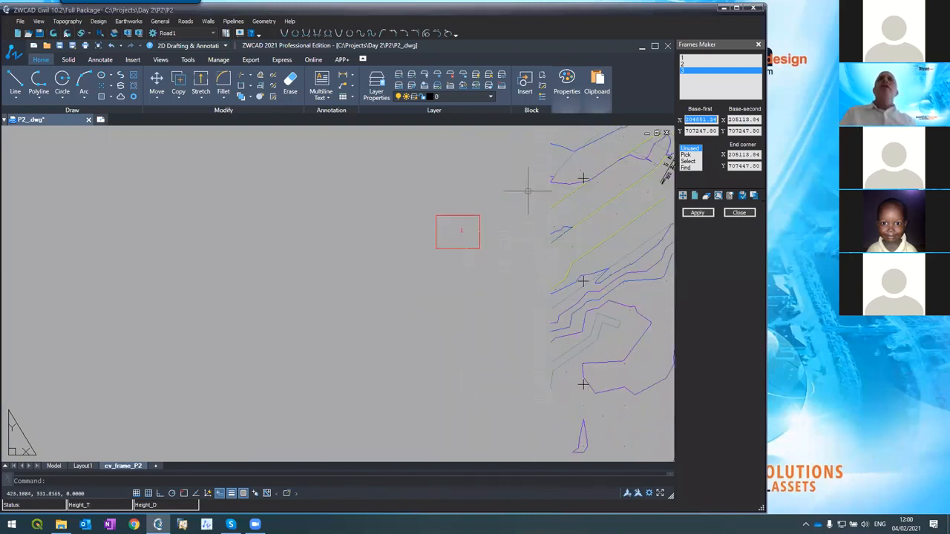
pyautogui.scroll(-2, 407, 251)
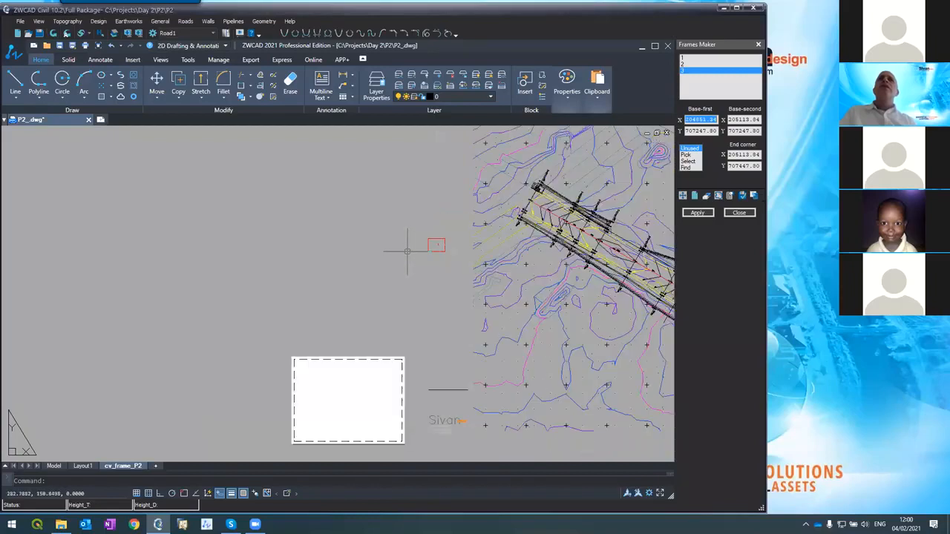
pyautogui.scroll(-2, 406, 251)
pyautogui.scroll(4, 457, 366)
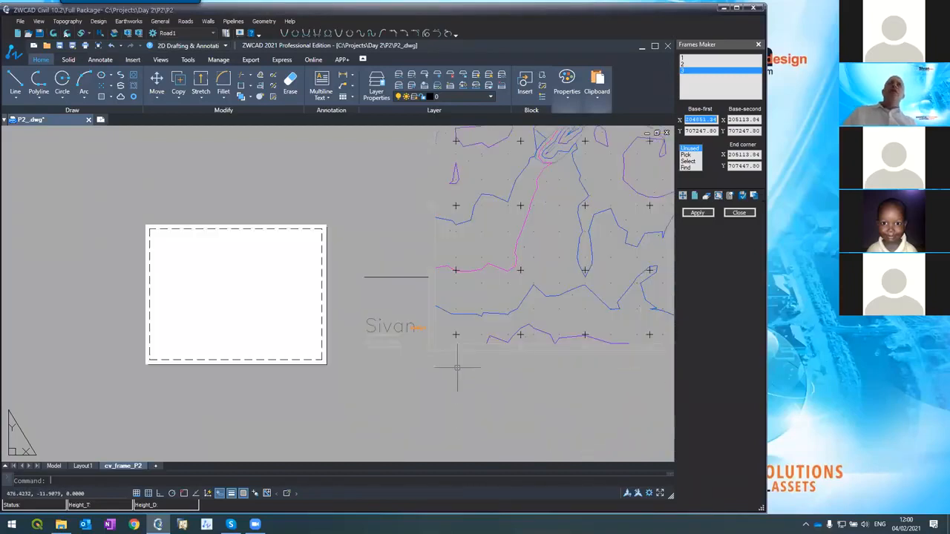
# - Change the PFrame layer's color to index 8 so the sheet frames are gray
pyautogui.click(454, 349)
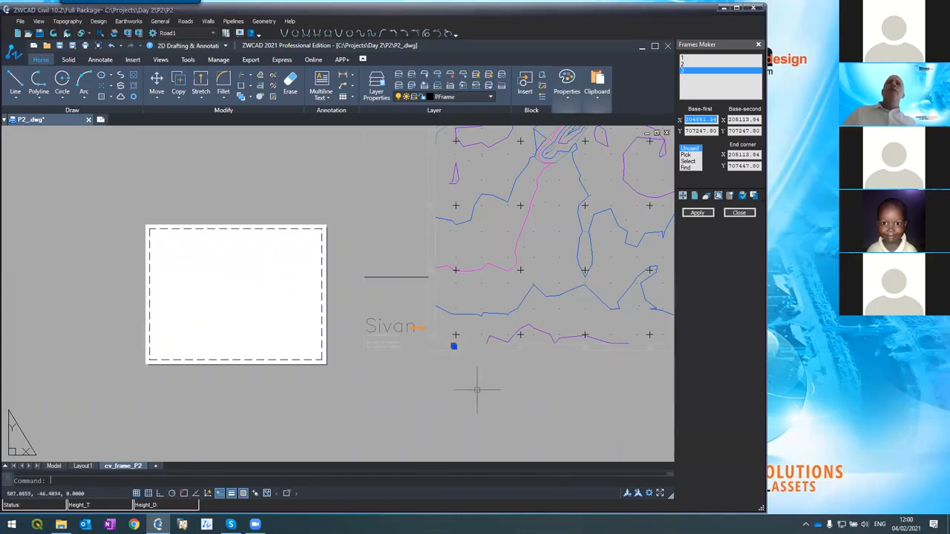
pyautogui.click(431, 98)
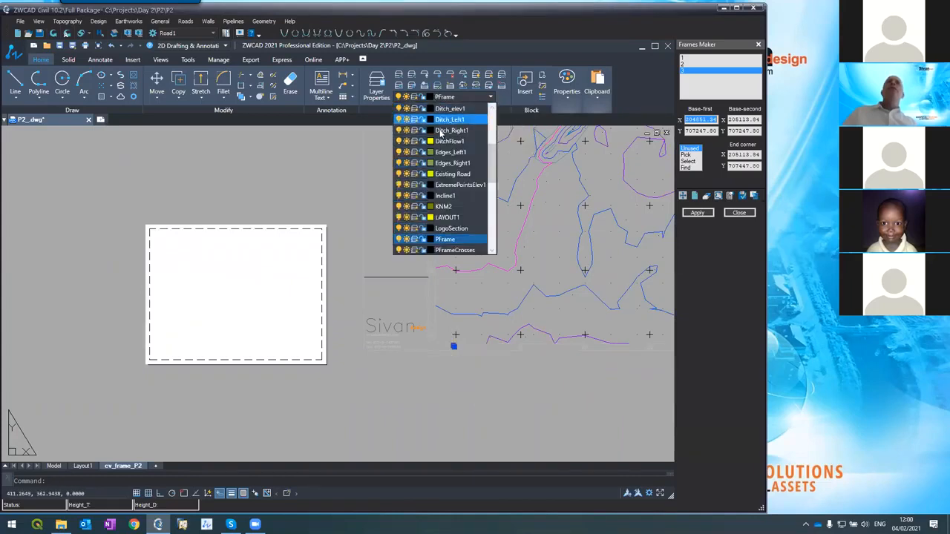
pyautogui.click(429, 240)
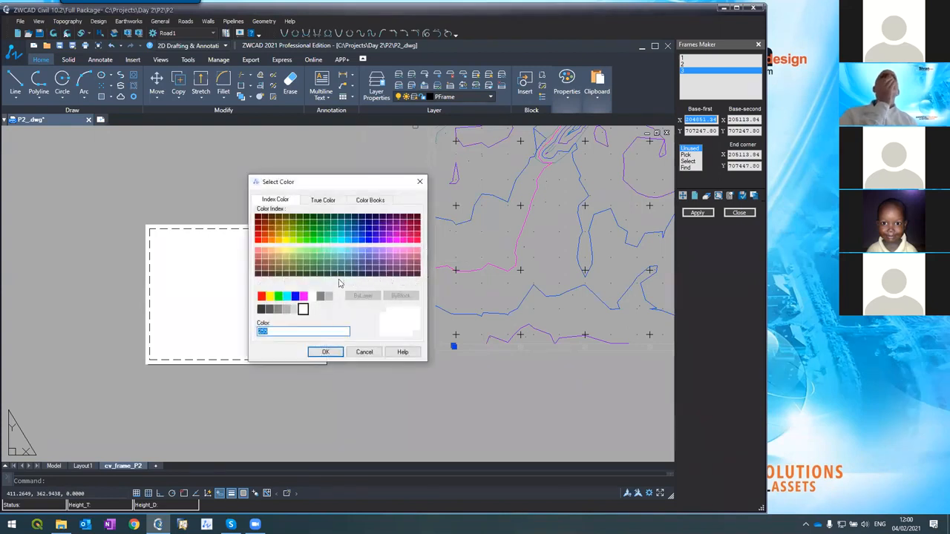
pyautogui.click(321, 298)
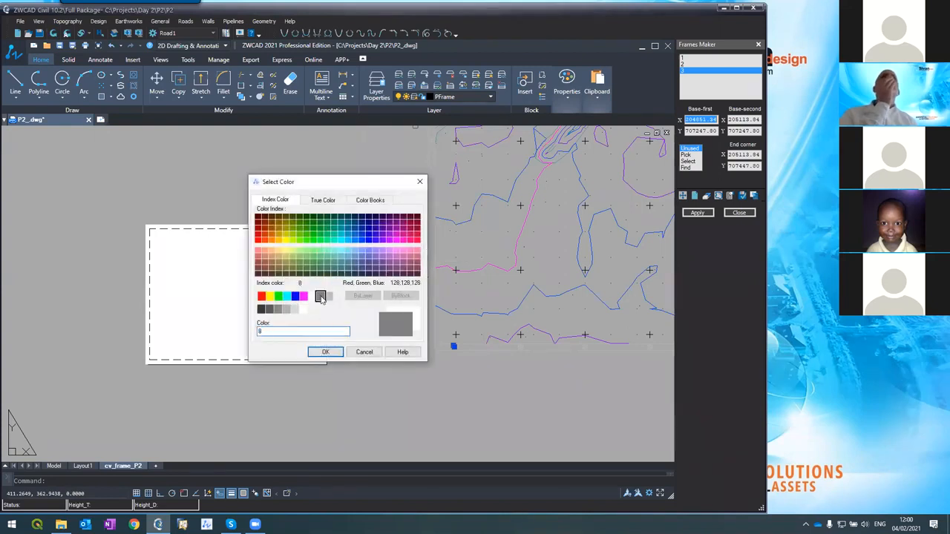
pyautogui.click(325, 352)
pyautogui.scroll(-3, 406, 349)
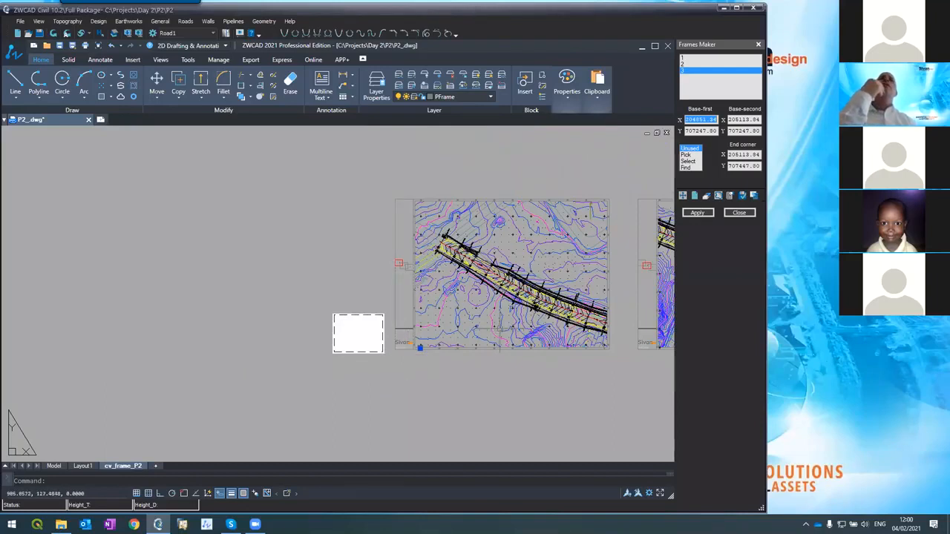
pyautogui.press('Escape')
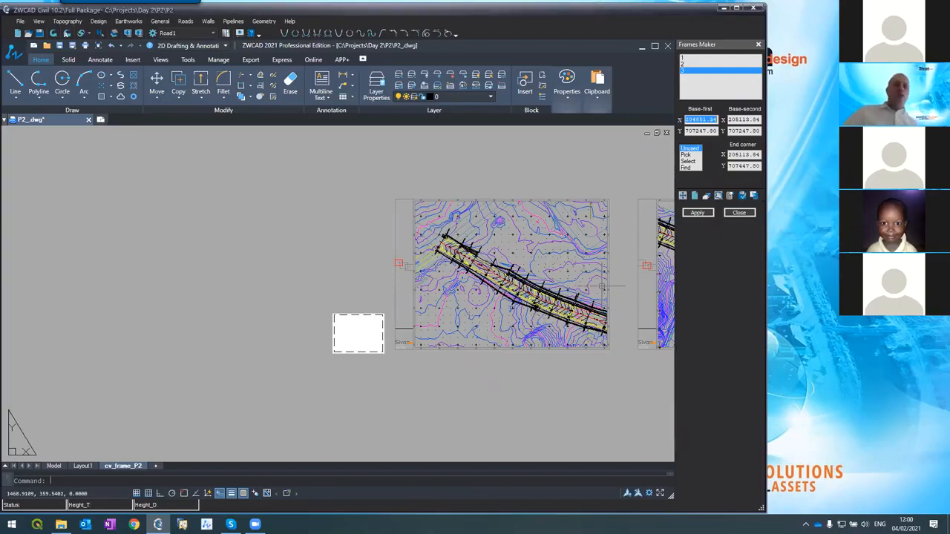
# - Start a plot of the cv_frame_P2 layout with the Bullzip PDF Printer and A0 paper
pyautogui.write('plot')
pyautogui.press('Return')
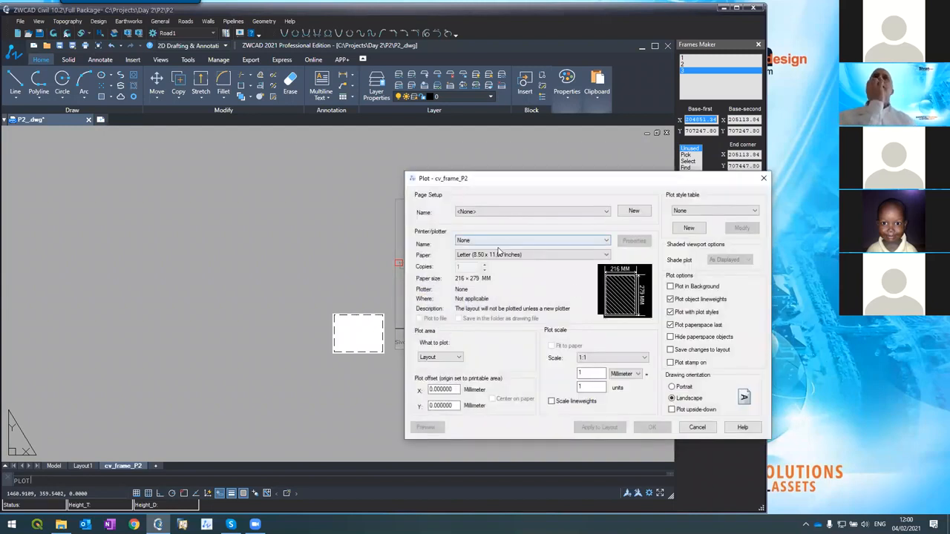
pyautogui.click(500, 256)
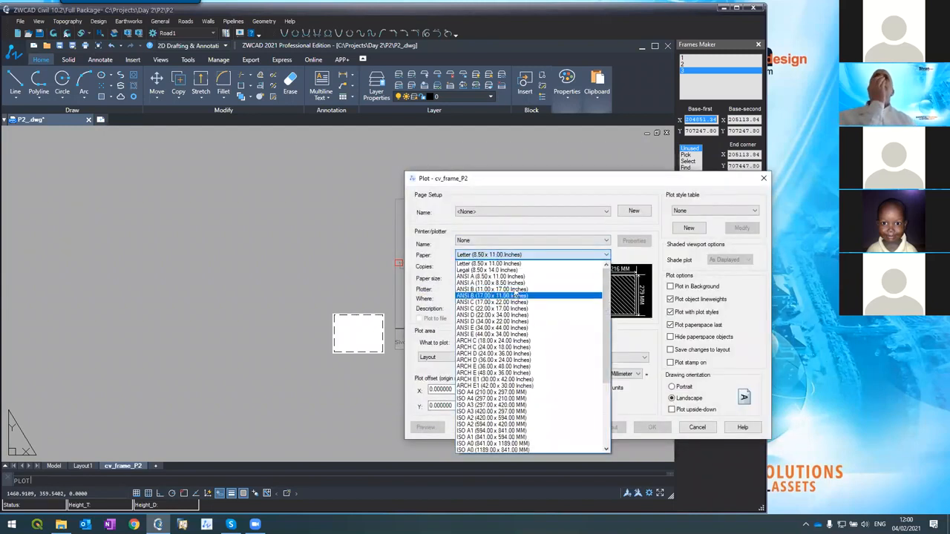
pyautogui.click(487, 242)
pyautogui.click(488, 241)
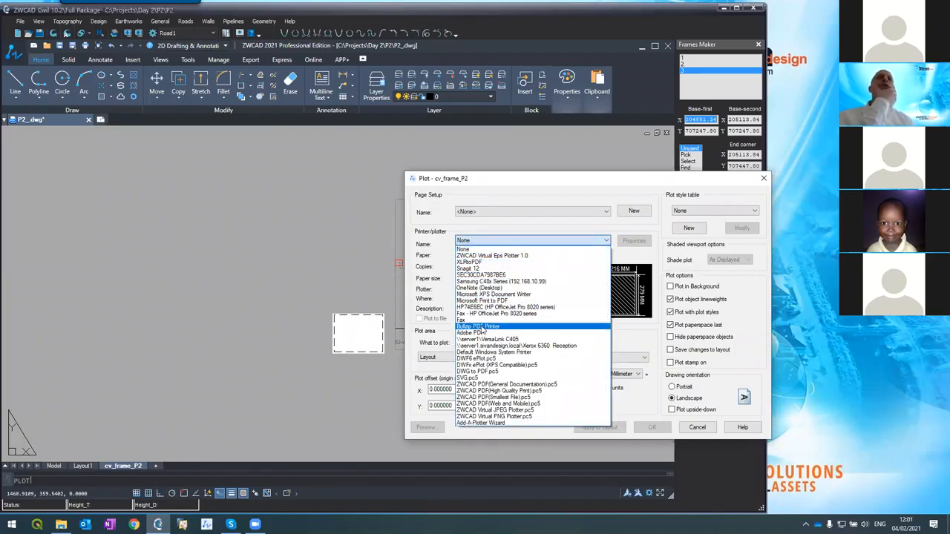
pyautogui.click(470, 327)
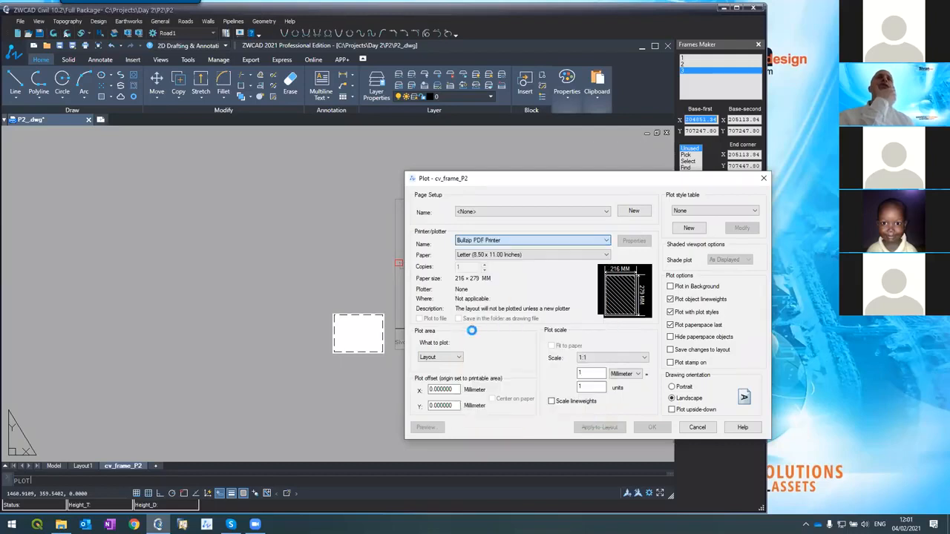
pyautogui.click(478, 256)
pyautogui.scroll(-7, 478, 363)
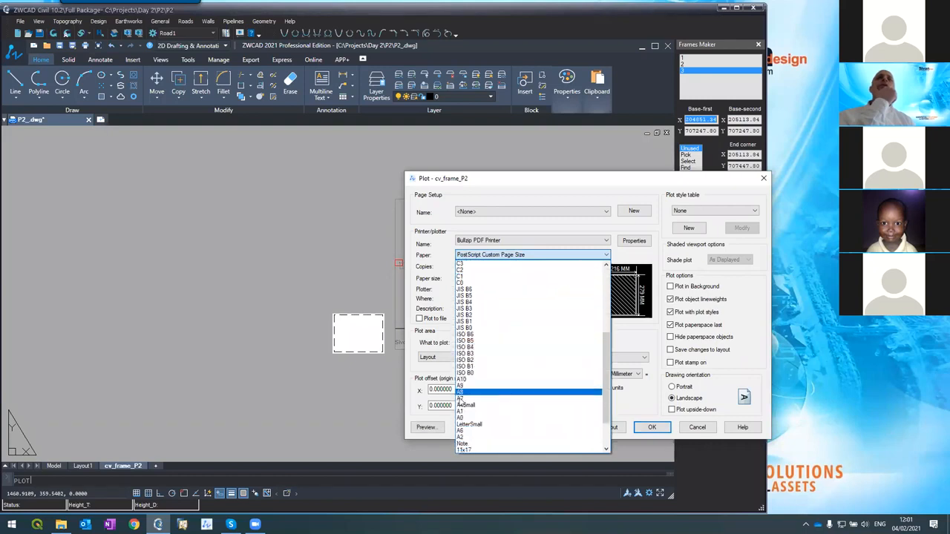
pyautogui.click(461, 417)
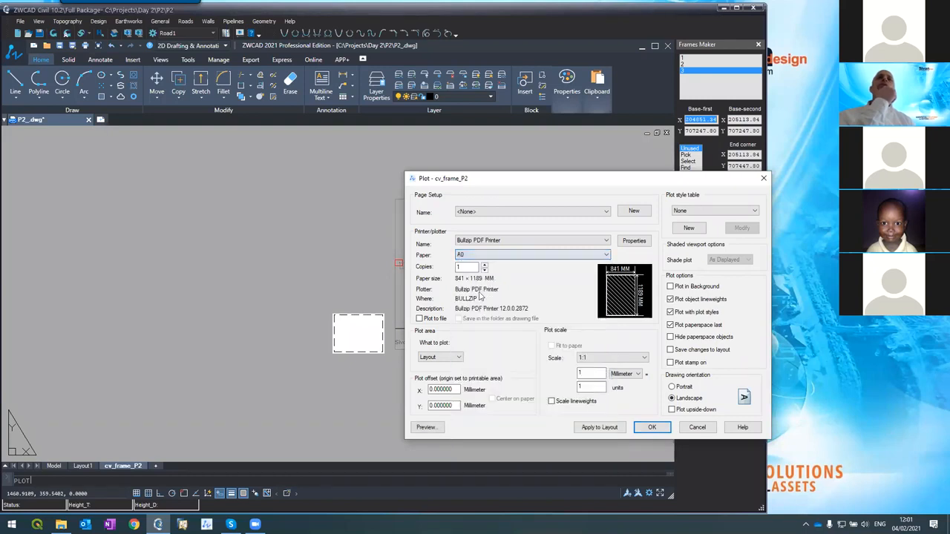
# - Define the plot area as a window around the first sheet's frame, with object snap on for picking its opposite corners
pyautogui.click(447, 360)
pyautogui.click(437, 372)
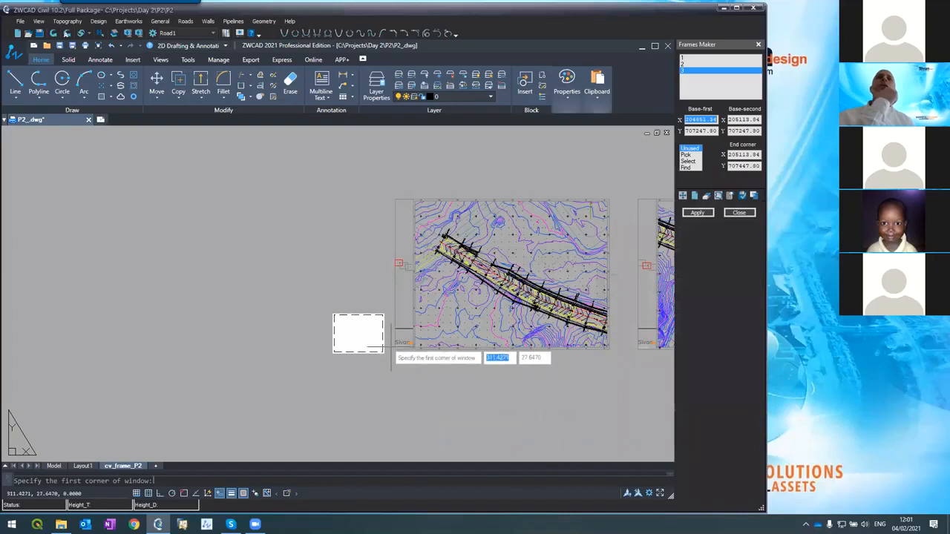
pyautogui.scroll(5, 391, 355)
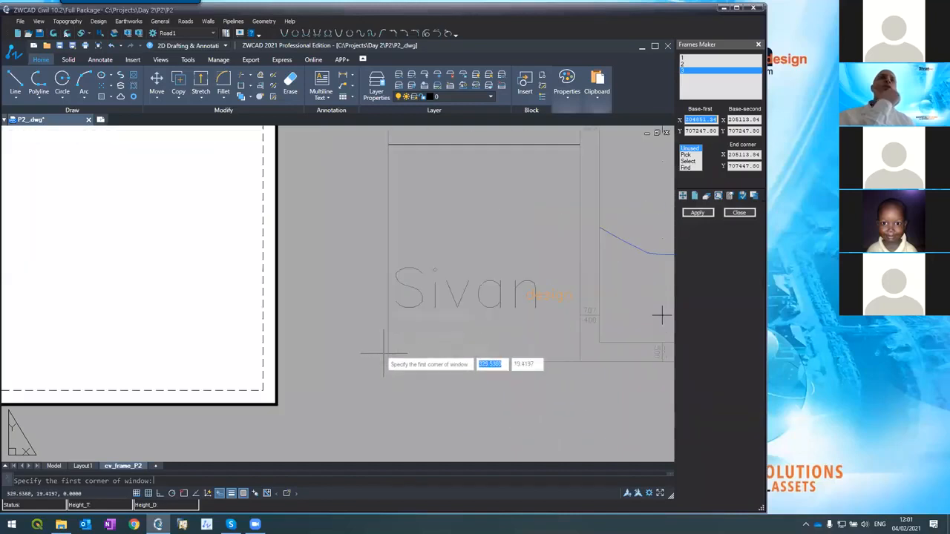
pyautogui.click(185, 493)
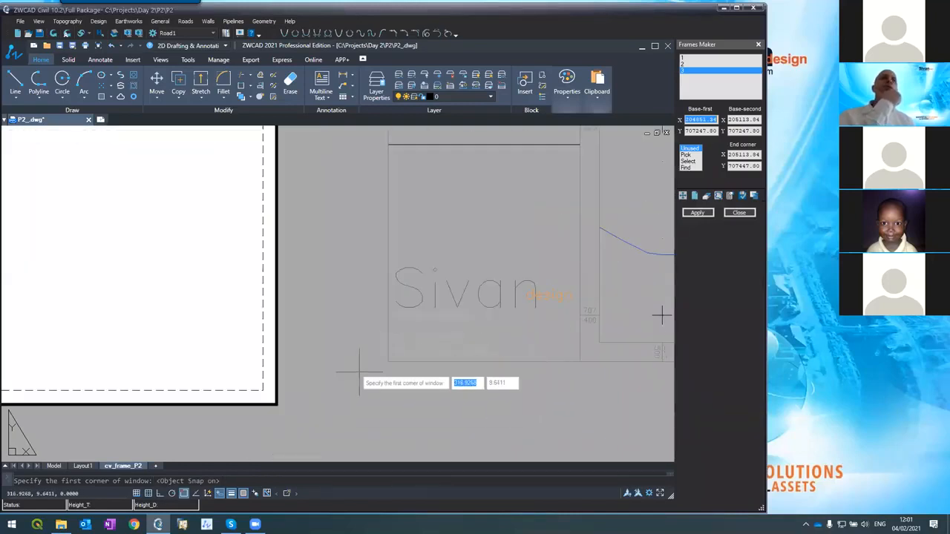
pyautogui.click(388, 361)
pyautogui.scroll(-5, 387, 362)
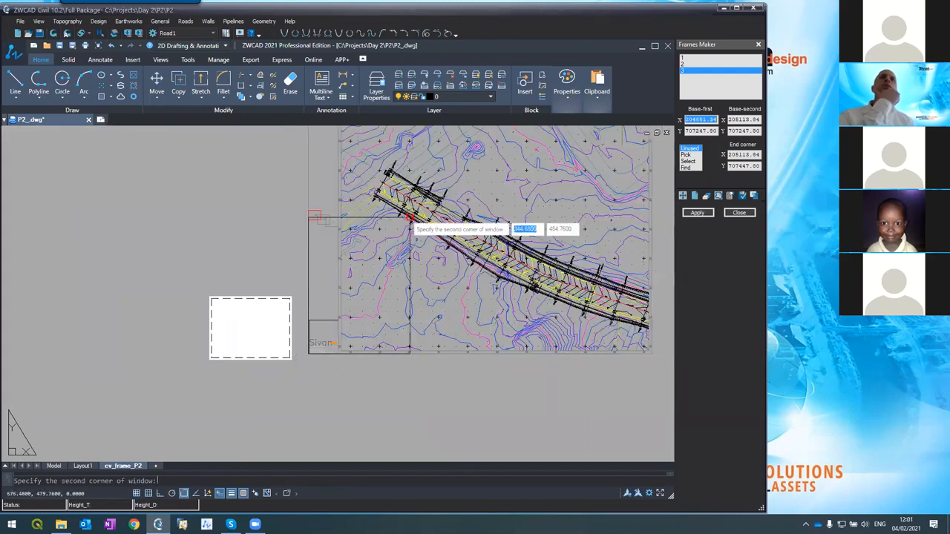
pyautogui.scroll(-3, 412, 217)
pyautogui.scroll(3, 446, 232)
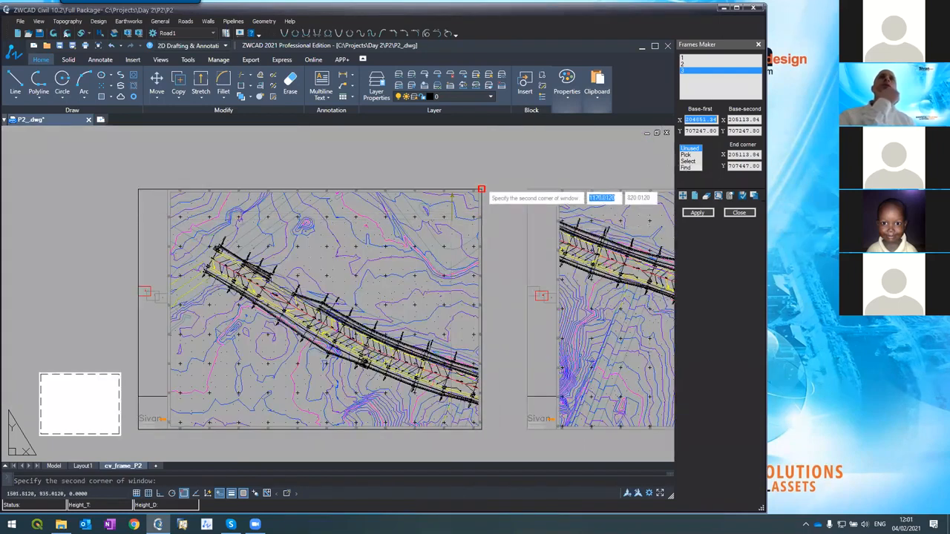
pyautogui.scroll(5, 451, 196)
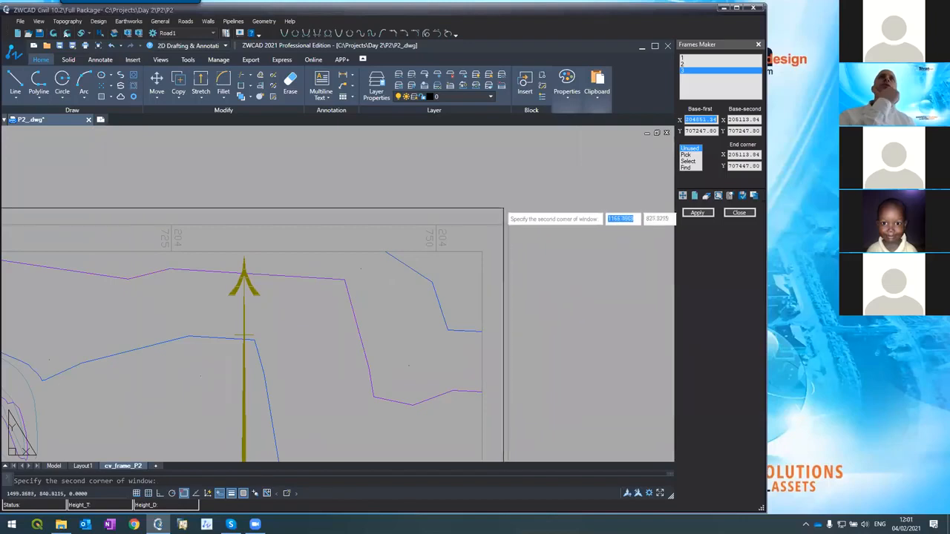
pyautogui.click(509, 226)
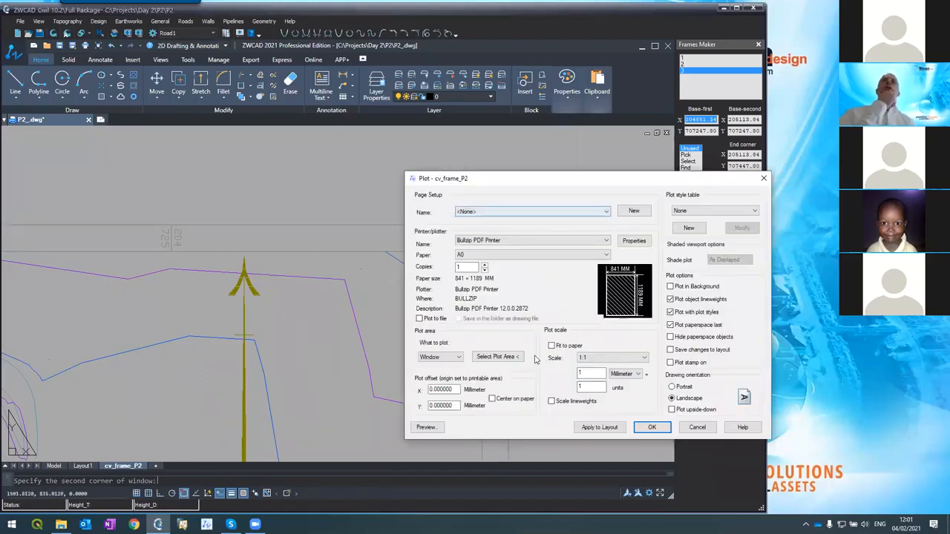
# - Preview the first sheet's A0 plot at scale 1:1 and close the plot setup without printing
pyautogui.click(425, 428)
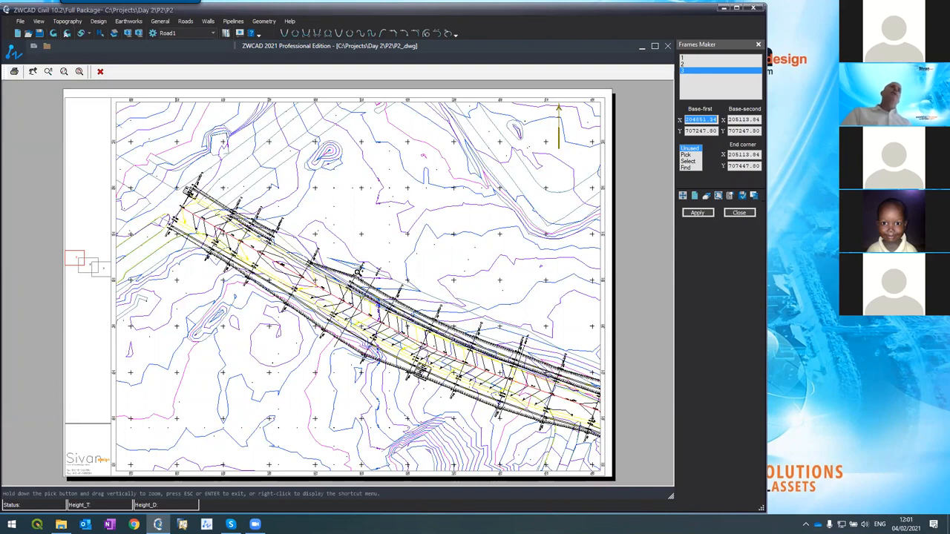
pyautogui.press('Escape')
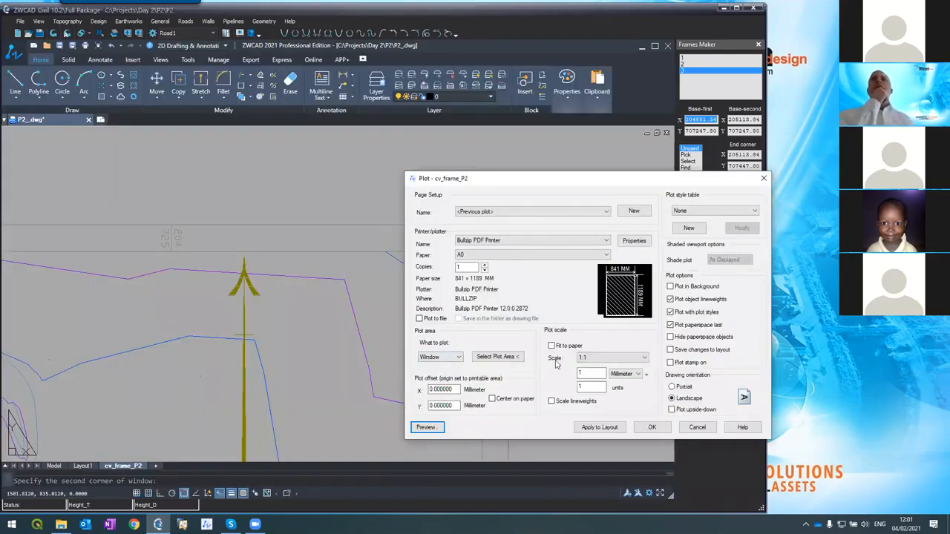
pyautogui.click(696, 426)
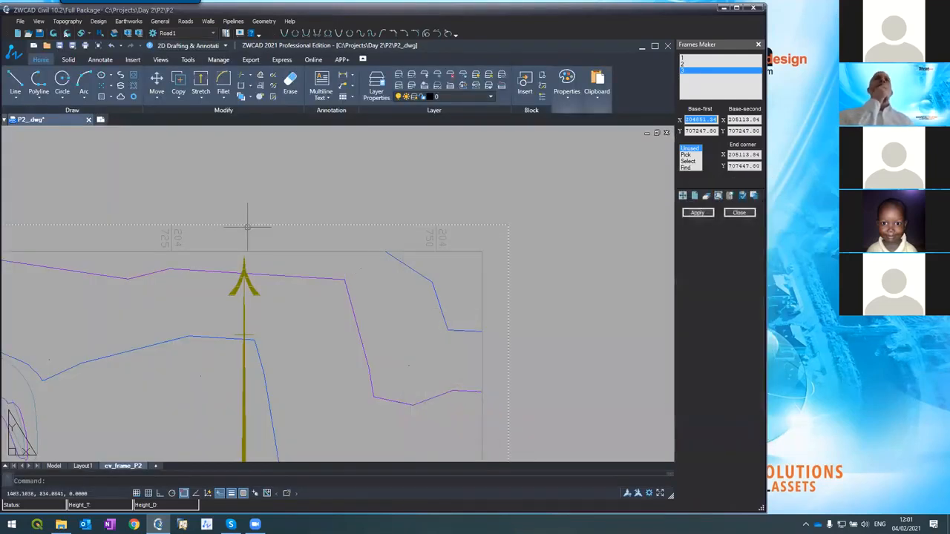
# - Switch to model space and review the paper space and global scale options in the drawing environment configuration without saving changes
pyautogui.scroll(-5, 273, 200)
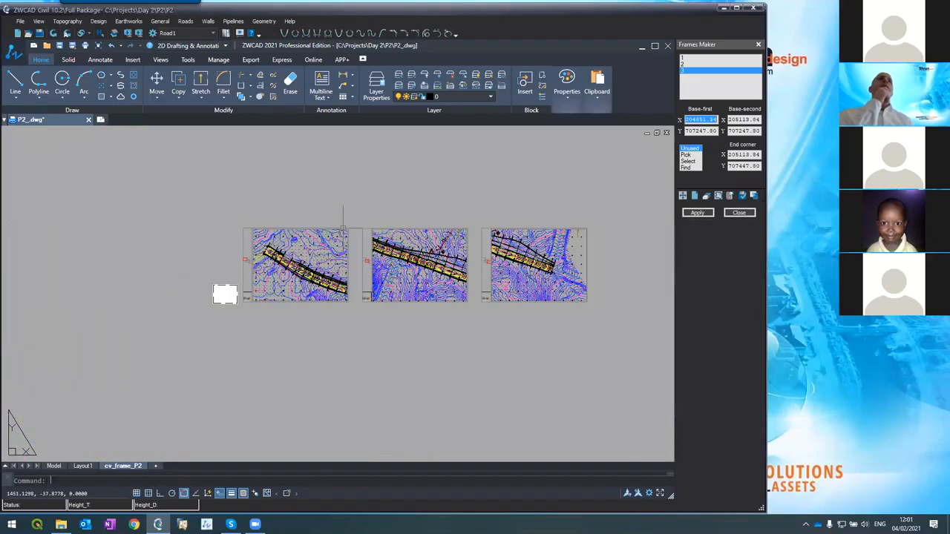
pyautogui.scroll(2, 342, 228)
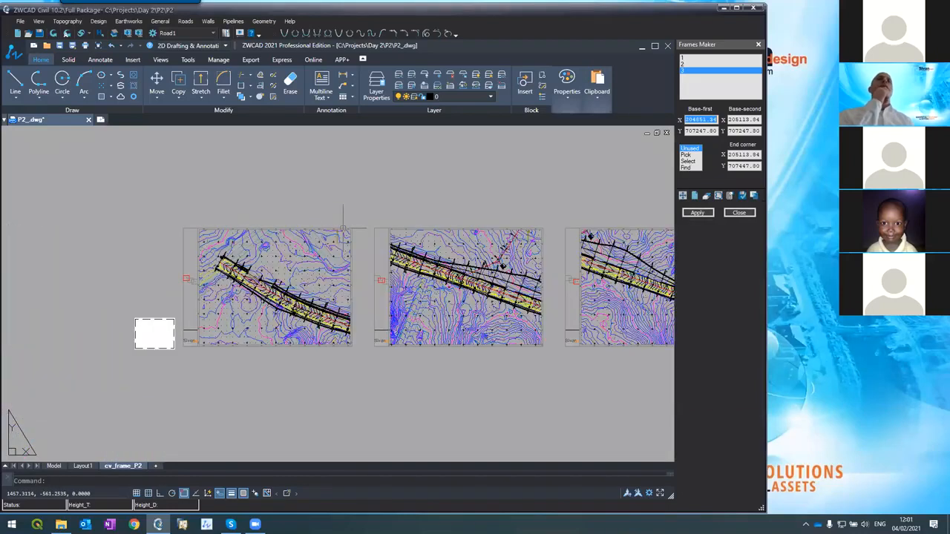
pyautogui.click(54, 466)
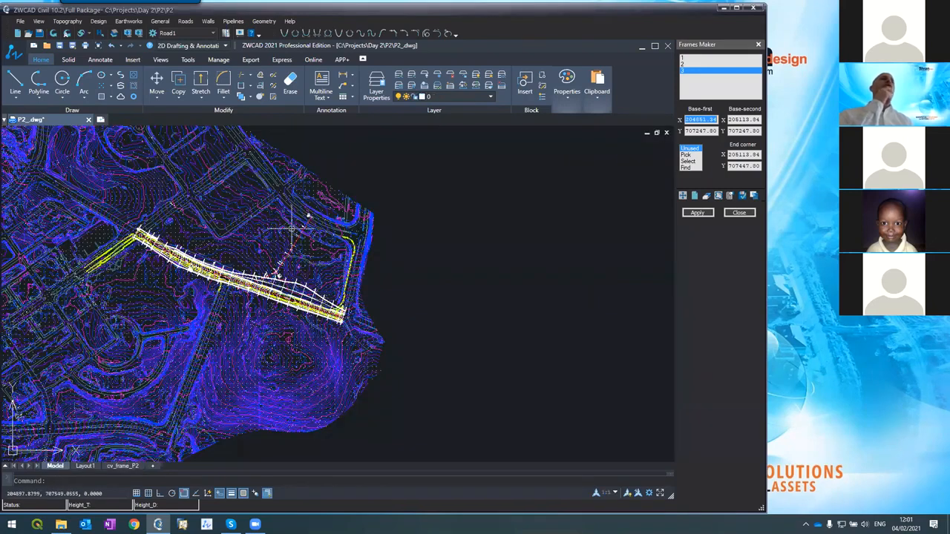
pyautogui.scroll(-2, 289, 227)
pyautogui.scroll(4, 265, 214)
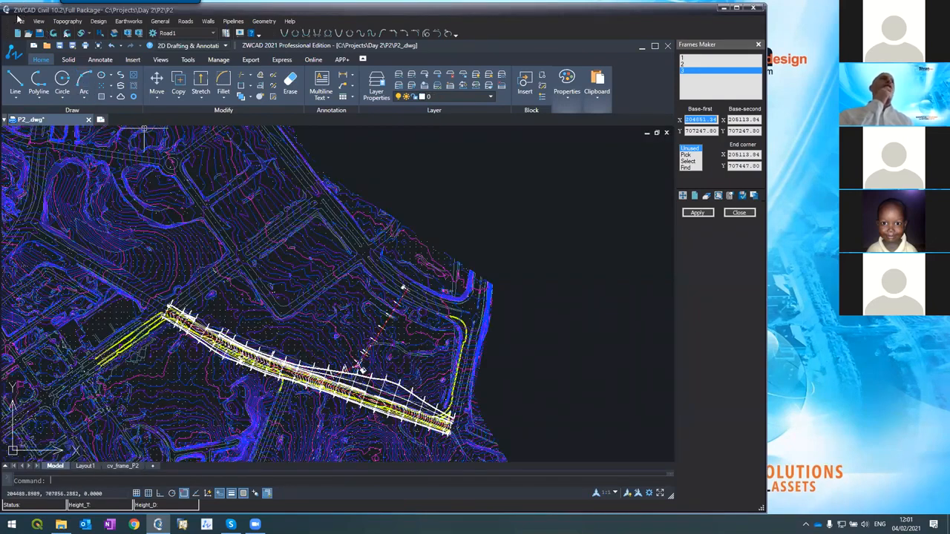
pyautogui.click(16, 22)
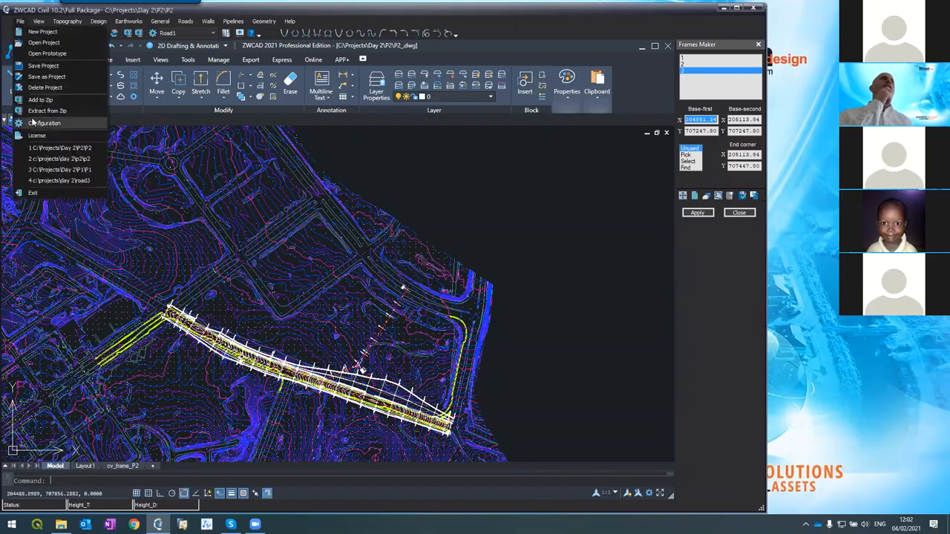
pyautogui.click(32, 122)
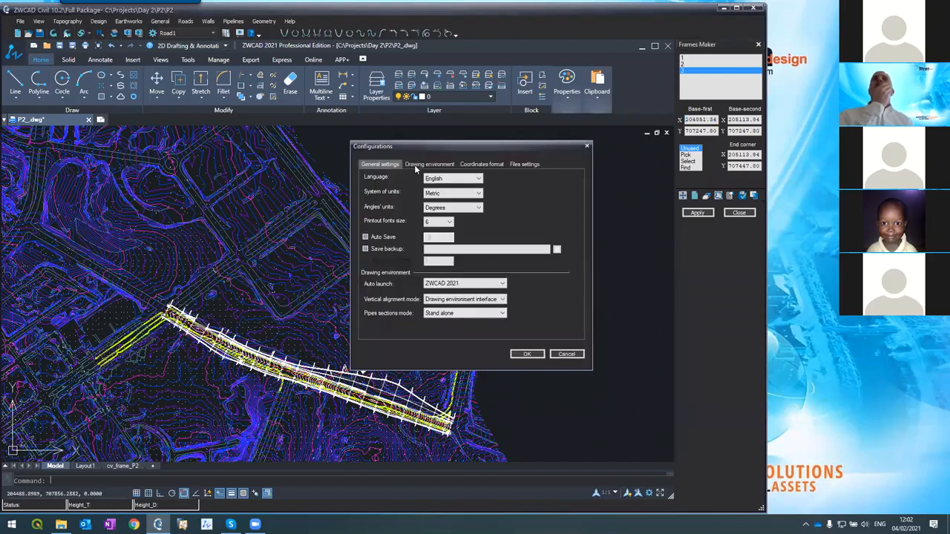
pyautogui.click(415, 165)
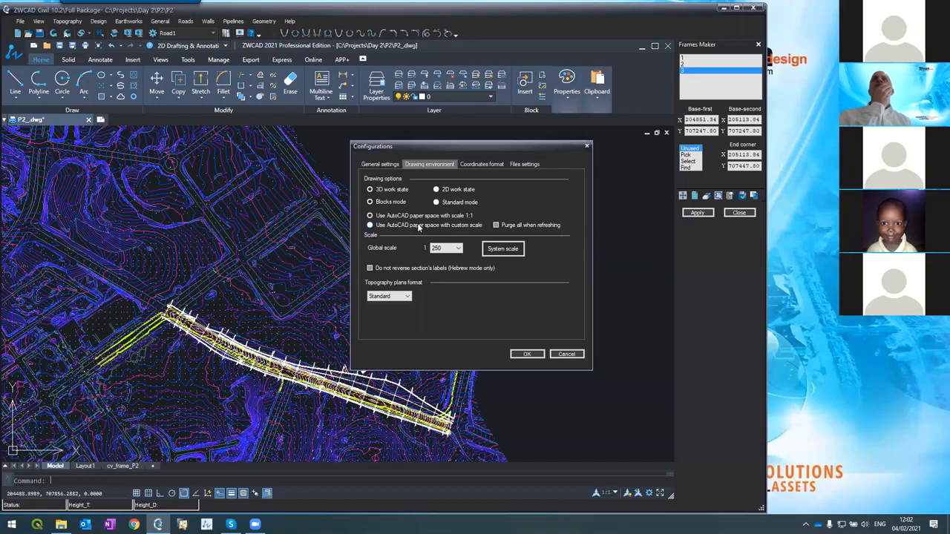
pyautogui.click(455, 217)
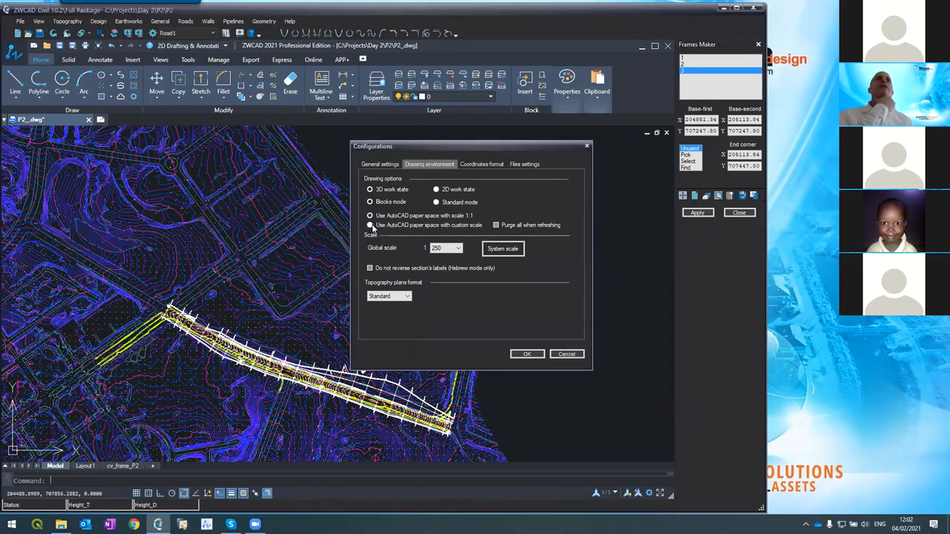
pyautogui.click(564, 355)
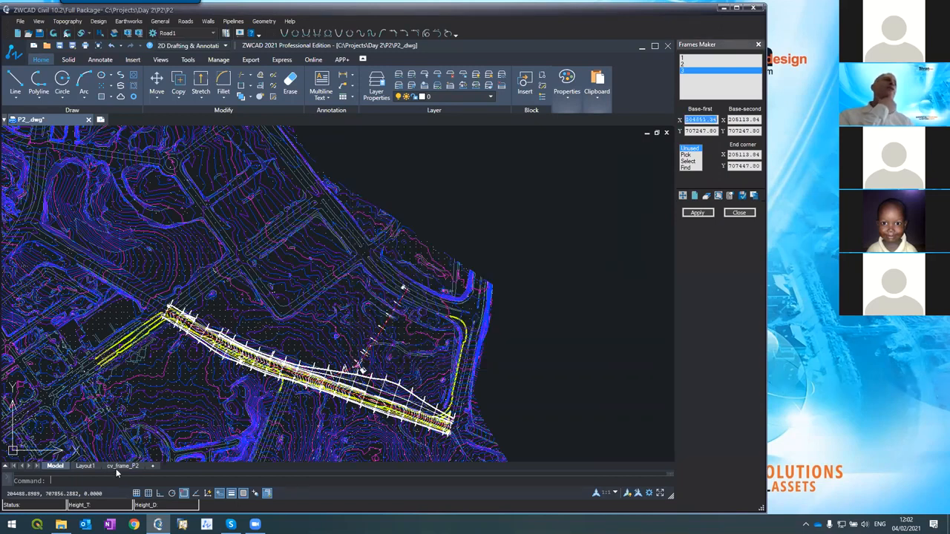
# - Return to the cv_frame_P2 layout and check the plot scale in the plot setup, leaving without plotting
pyautogui.click(116, 466)
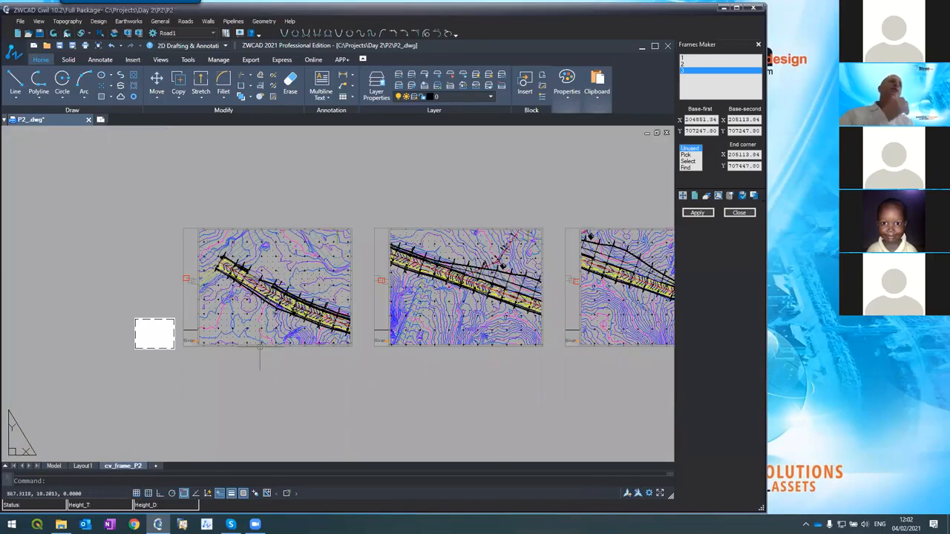
pyautogui.write('plot')
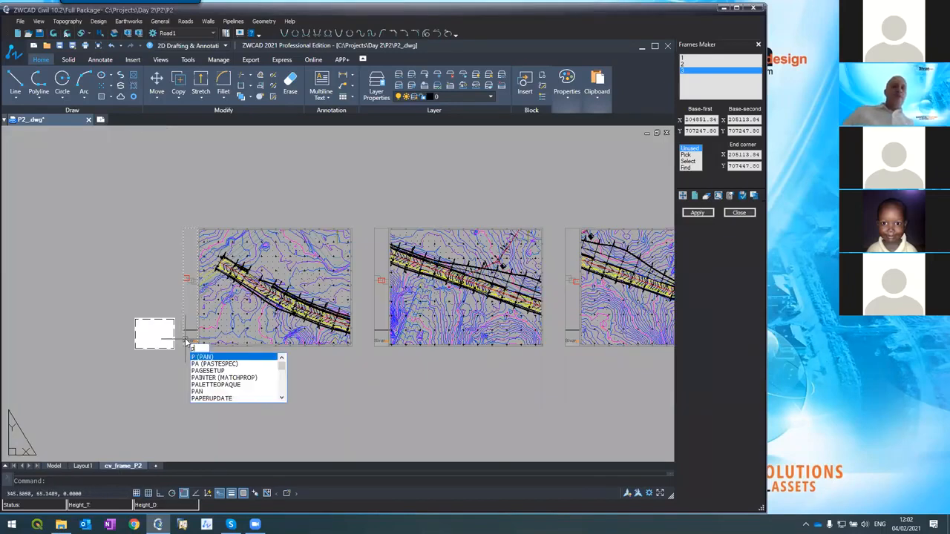
pyautogui.press('Return')
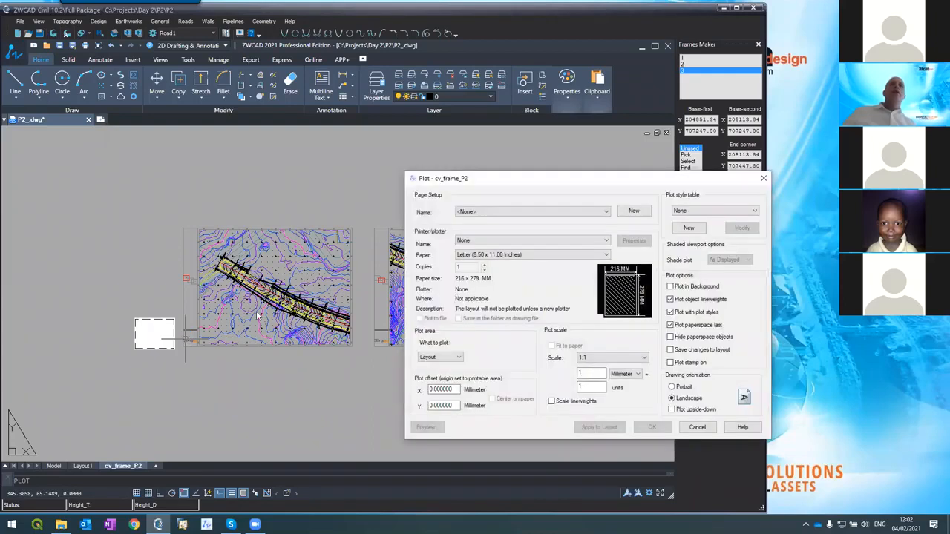
pyautogui.click(590, 359)
pyautogui.click(696, 427)
# - Set the drawing environment configuration to use AutoCAD paper space with custom scale and save it
pyautogui.click(20, 21)
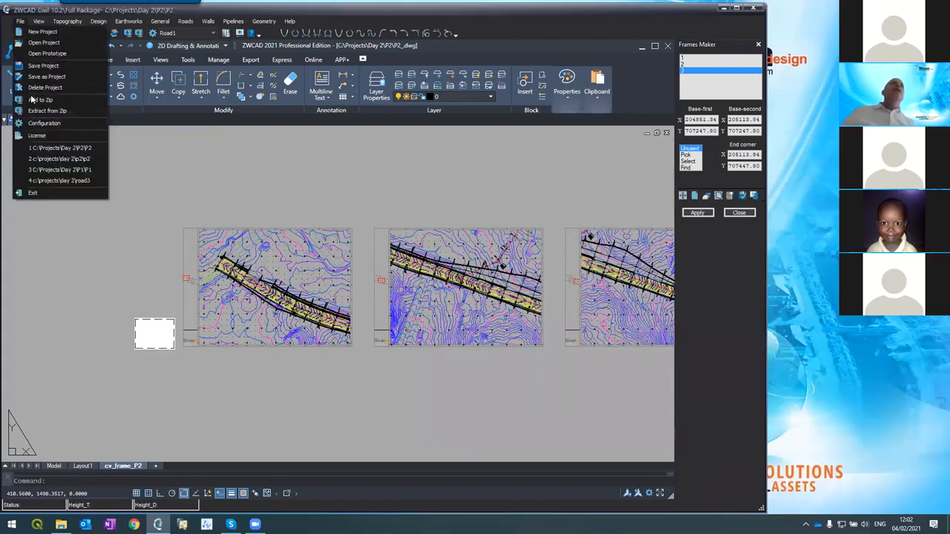
pyautogui.click(29, 122)
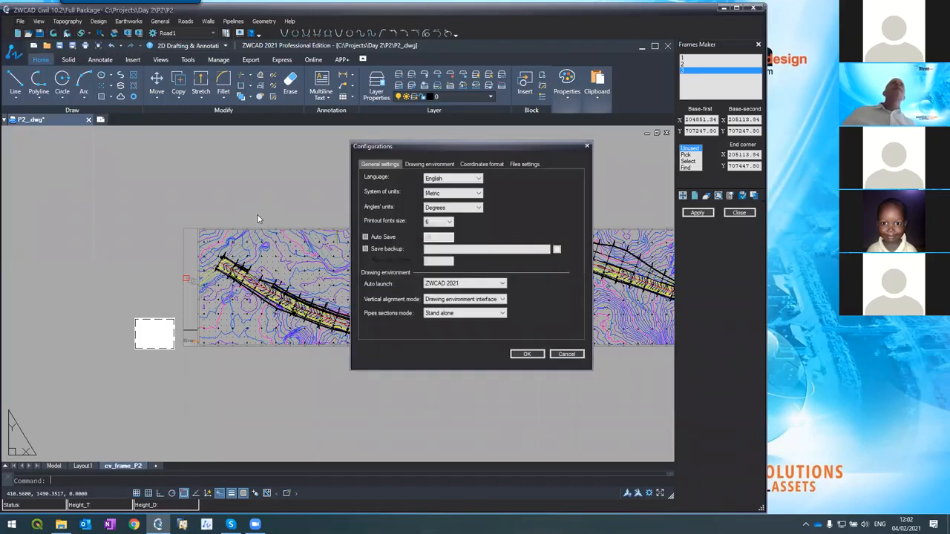
pyautogui.click(427, 164)
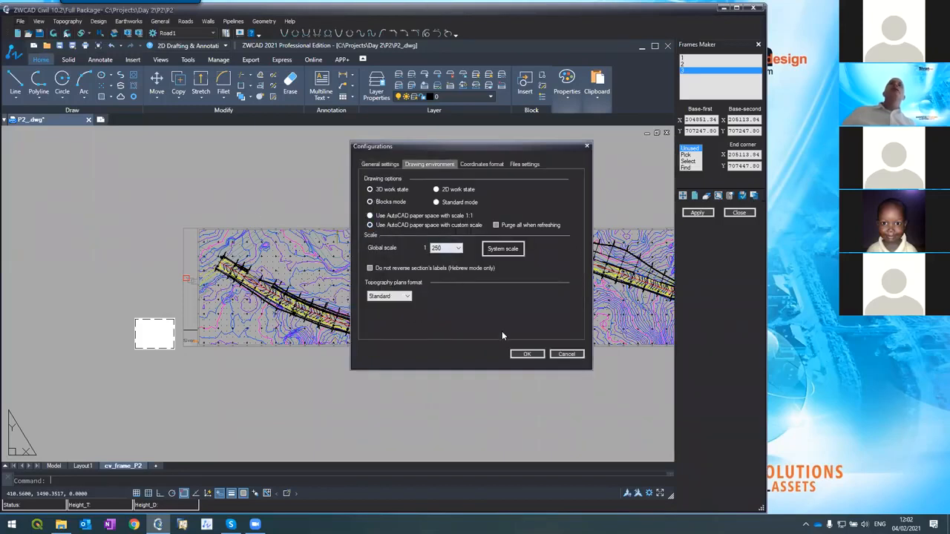
pyautogui.click(526, 354)
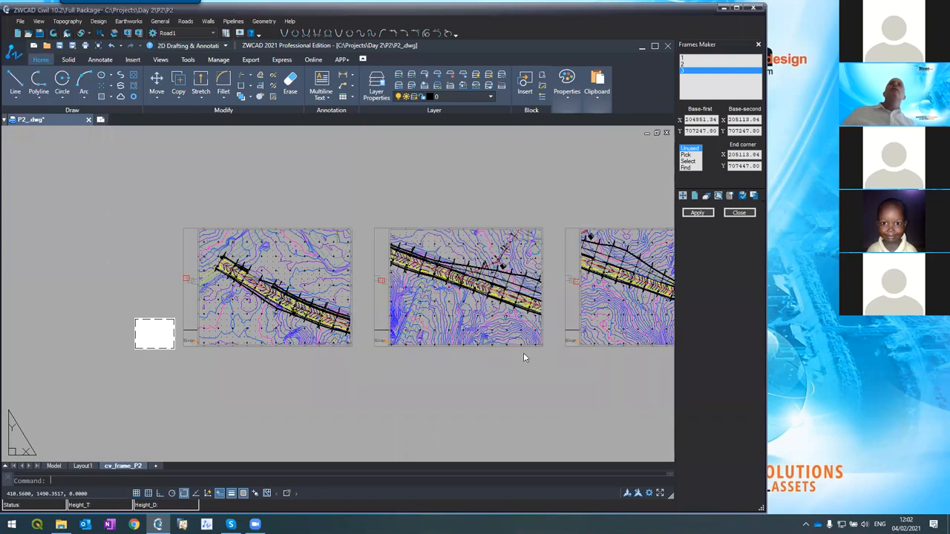
# - Regenerate the frame sheets from model space with Frames Maker, accepting the purge of the drawing
pyautogui.click(53, 466)
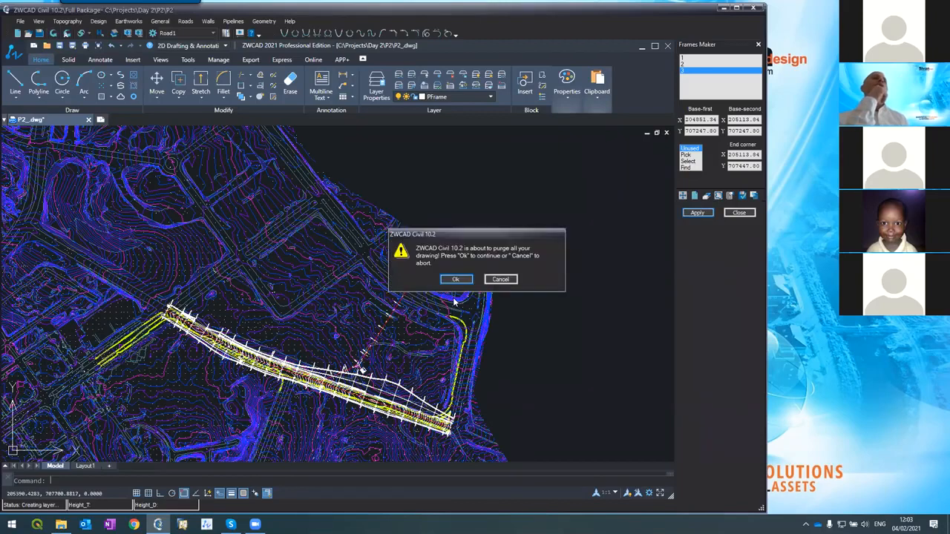
pyautogui.click(456, 279)
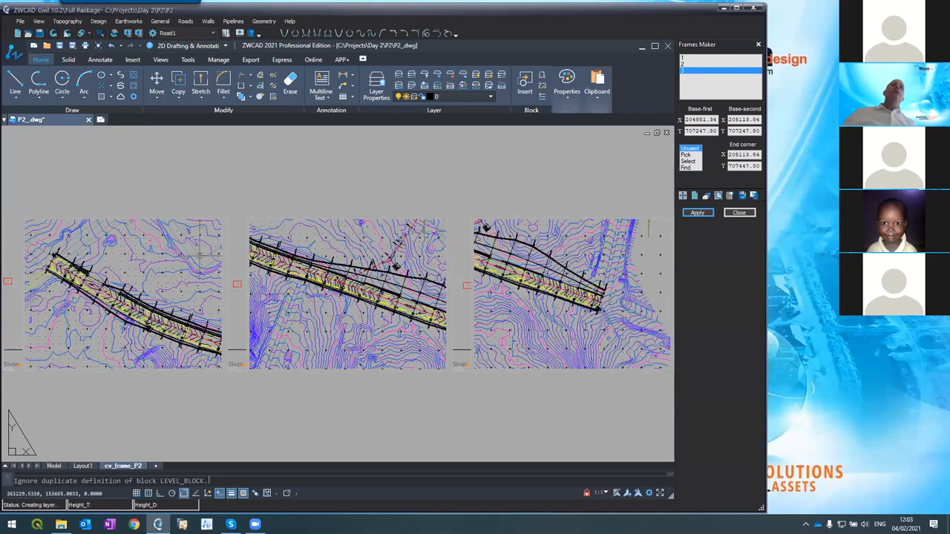
# - Set up the cv_frame_P2 layout's plot with the Bullzip PDF Printer and A0 paper
pyautogui.scroll(4, 296, 295)
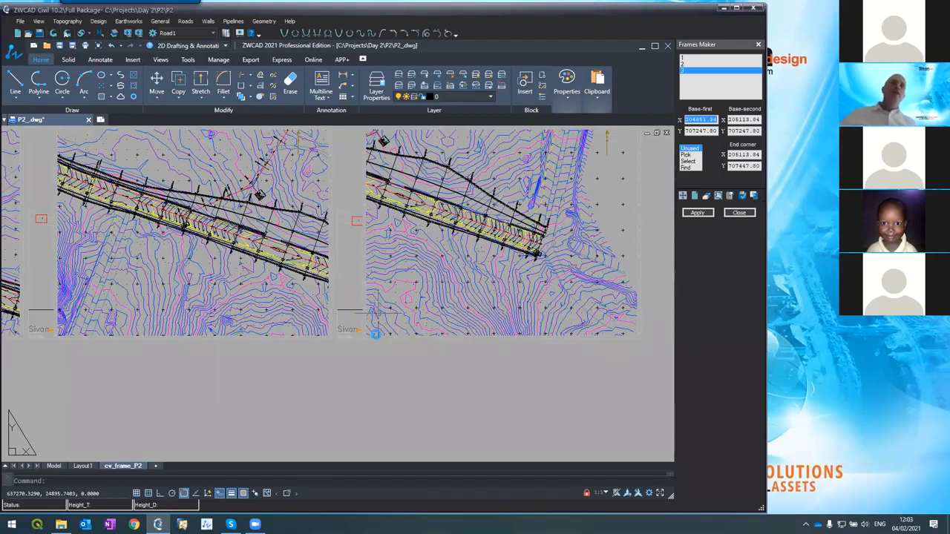
pyautogui.hotkey('ctrl', 'p')
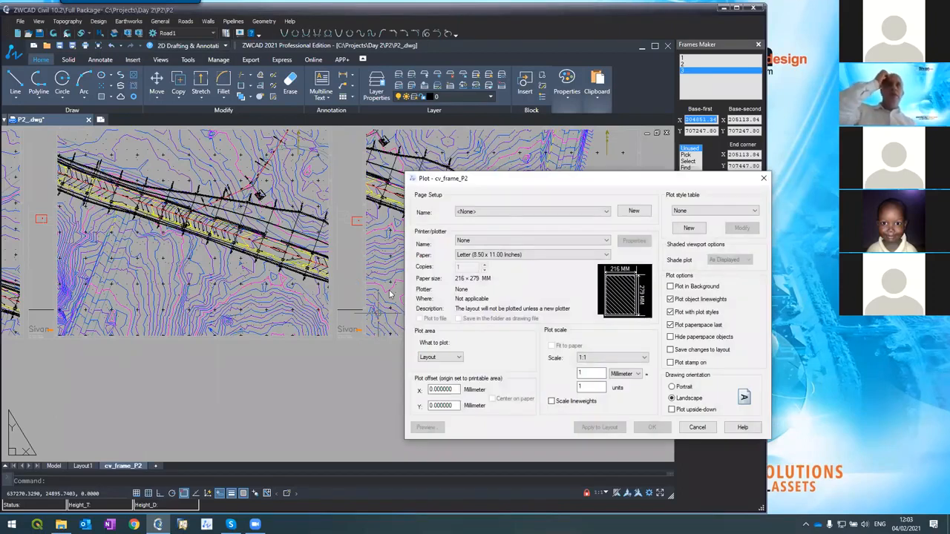
pyautogui.click(467, 242)
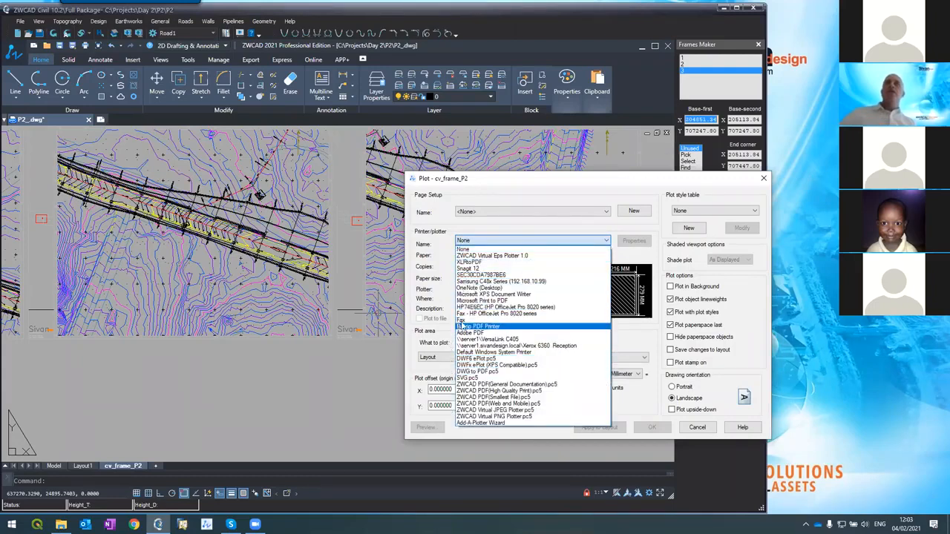
pyautogui.click(465, 326)
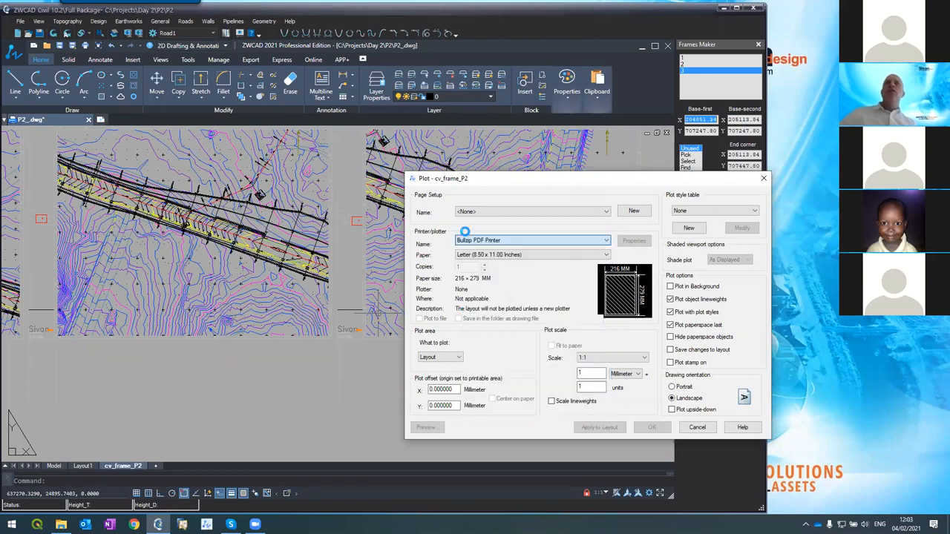
pyautogui.click(476, 258)
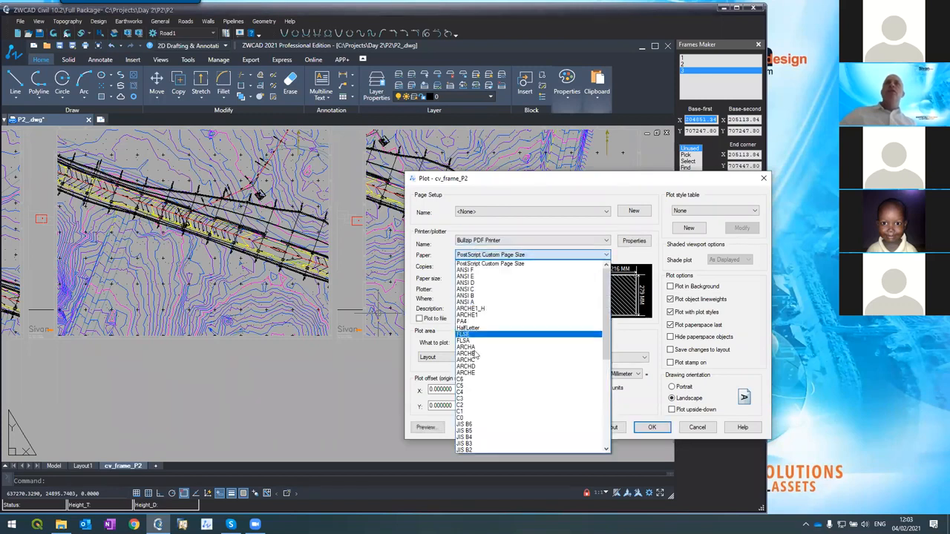
pyautogui.scroll(-8, 457, 378)
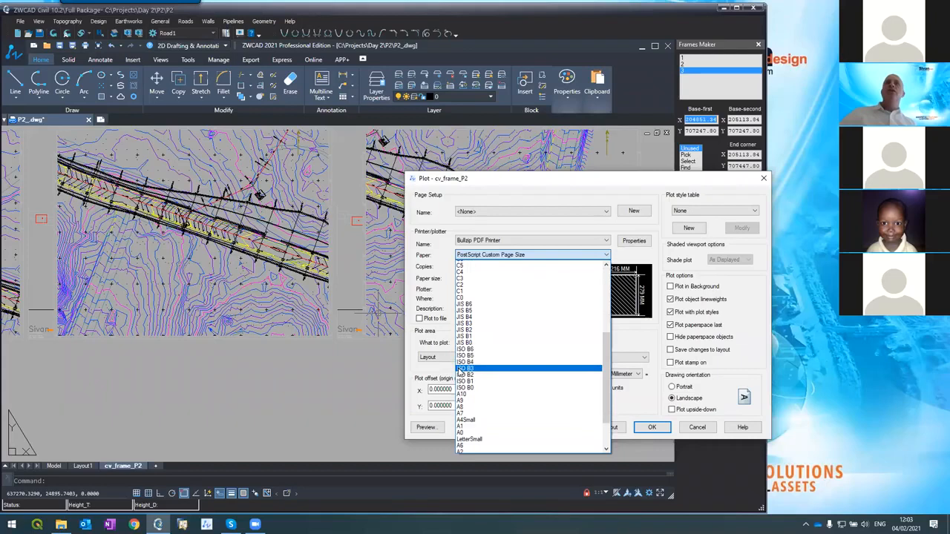
pyautogui.click(460, 401)
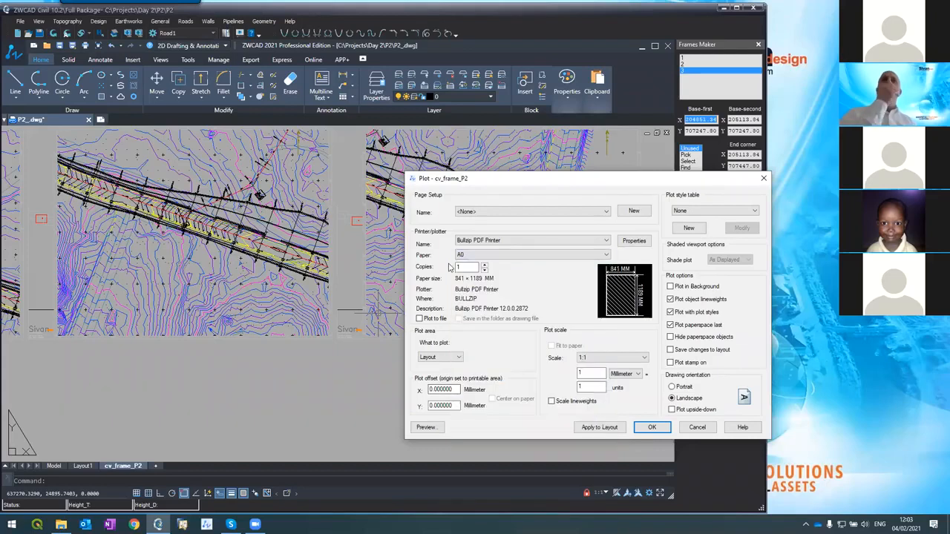
# - Define the plot area as a window around the third sheet's frame, from its lower-left to its upper-right corner
pyautogui.click(438, 359)
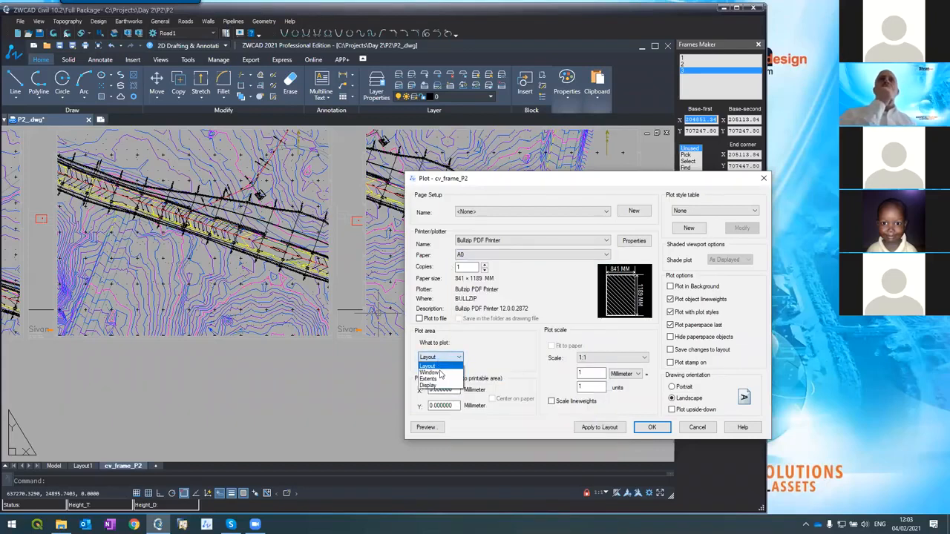
pyautogui.click(434, 381)
pyautogui.scroll(-3, 317, 321)
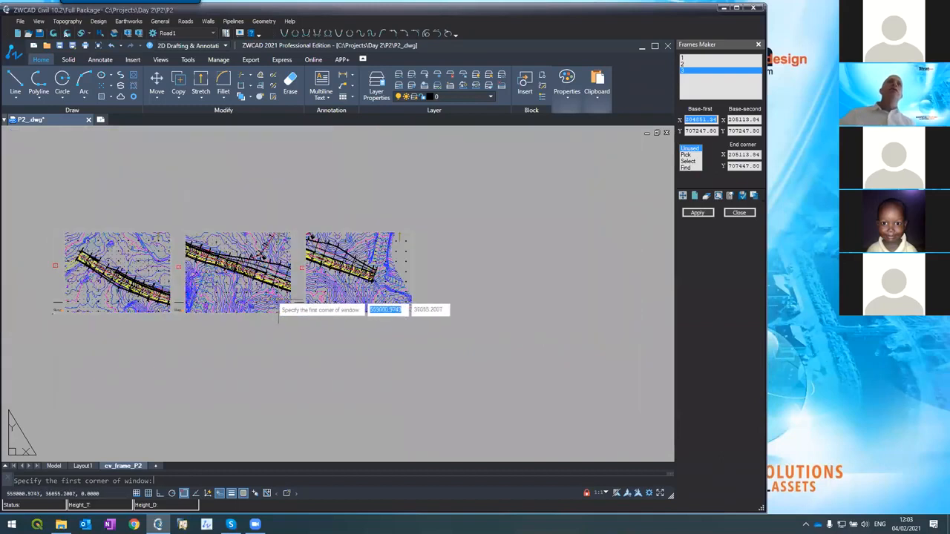
pyautogui.scroll(5, 286, 308)
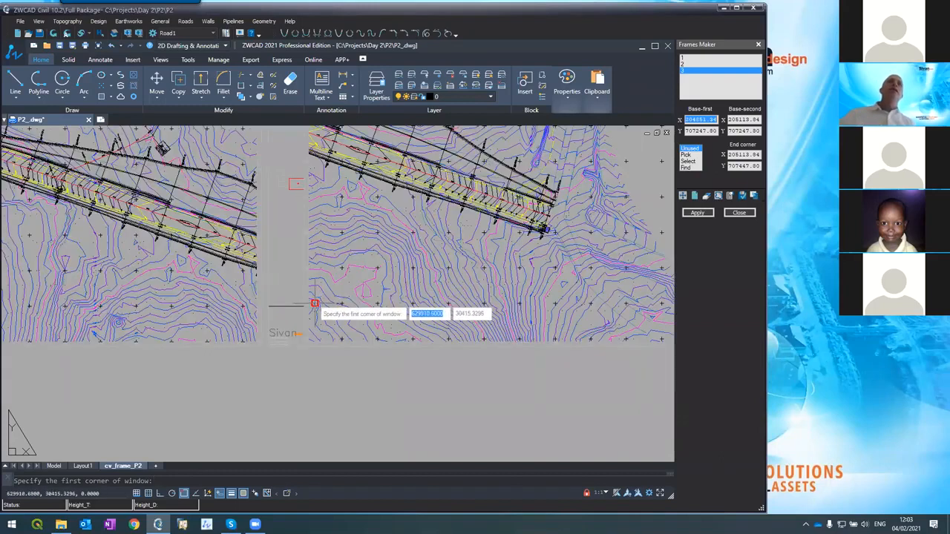
pyautogui.click(268, 346)
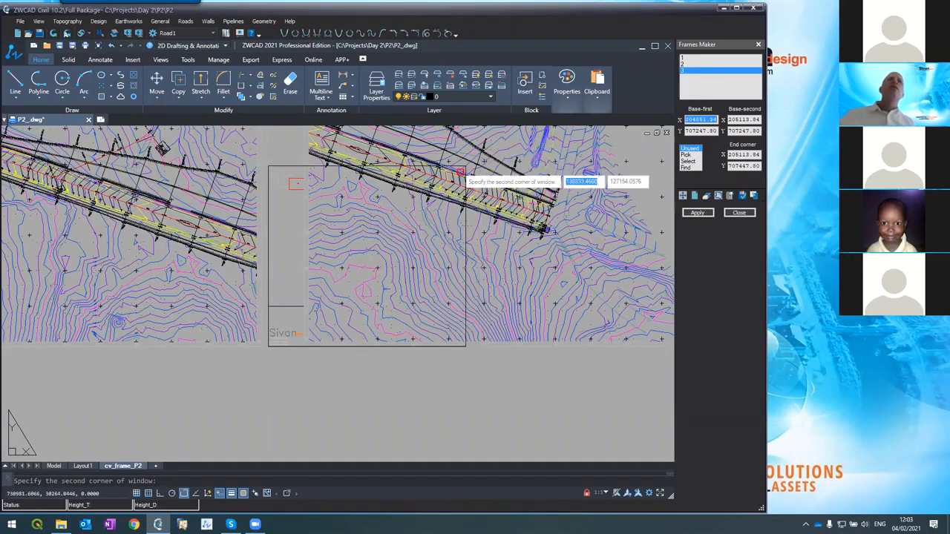
pyautogui.scroll(-2, 451, 178)
pyautogui.scroll(4, 546, 136)
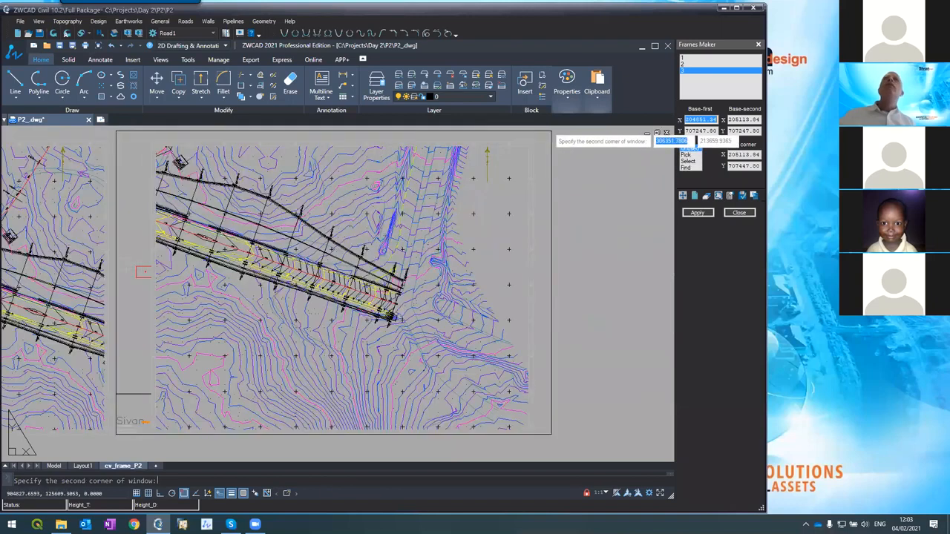
pyautogui.click(522, 148)
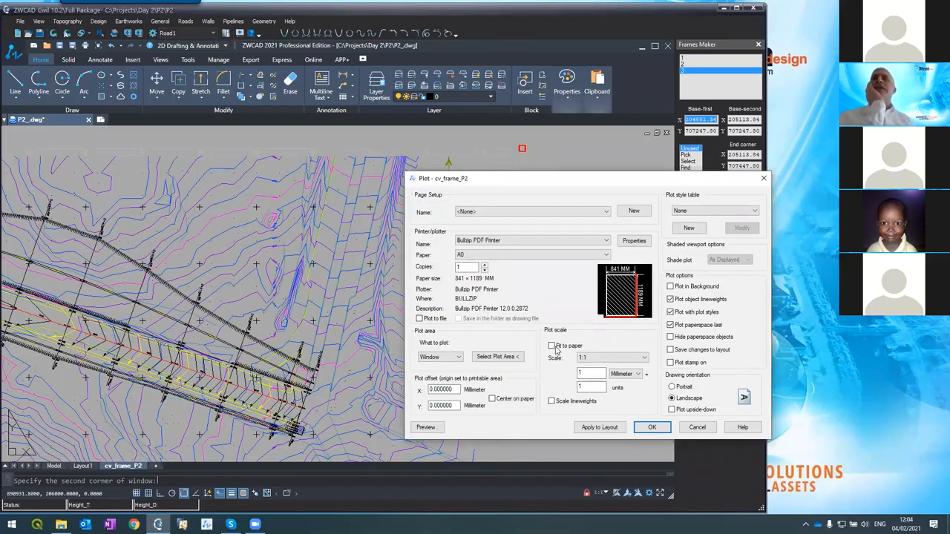
# - Set a custom plot scale of 1 millimetre to 250 units and preview the third sheet
pyautogui.doubleClick(580, 373)
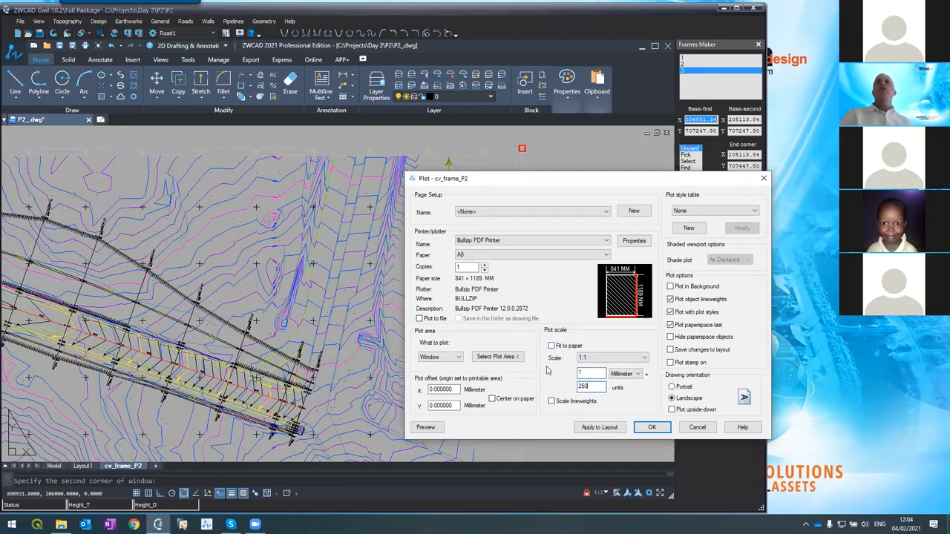
pyautogui.click(425, 428)
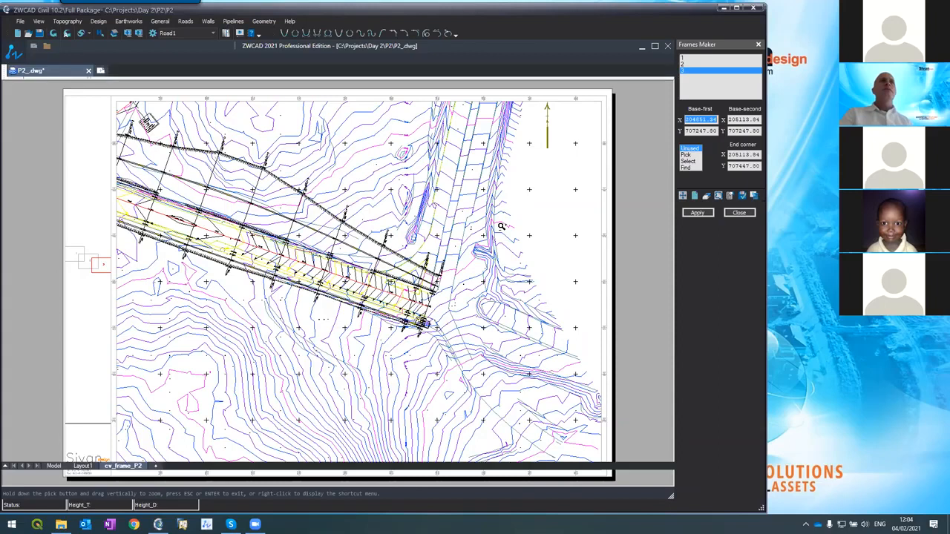
pyautogui.press('Escape')
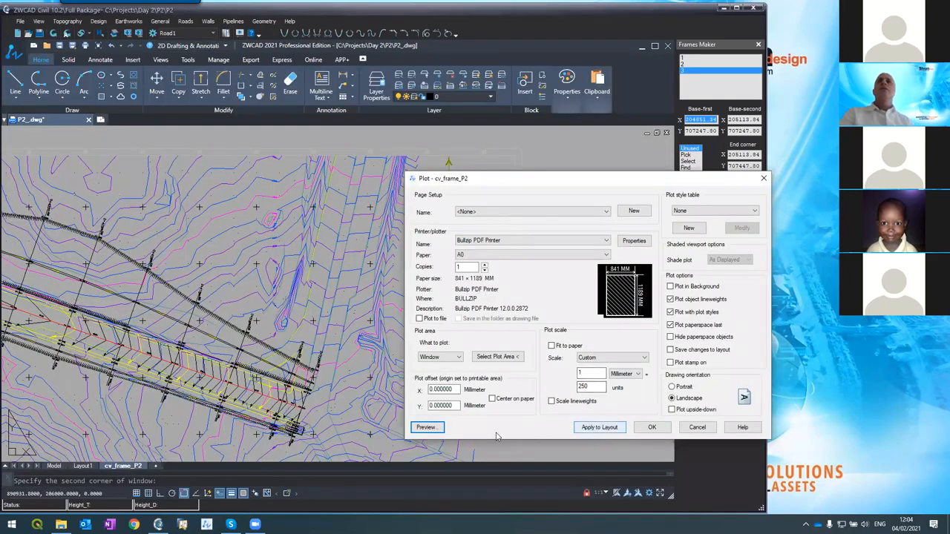
# - Plot the third sheet to a PDF under the suggested file name, inspect the whole page in Adobe Acrobat and close it
pyautogui.click(655, 428)
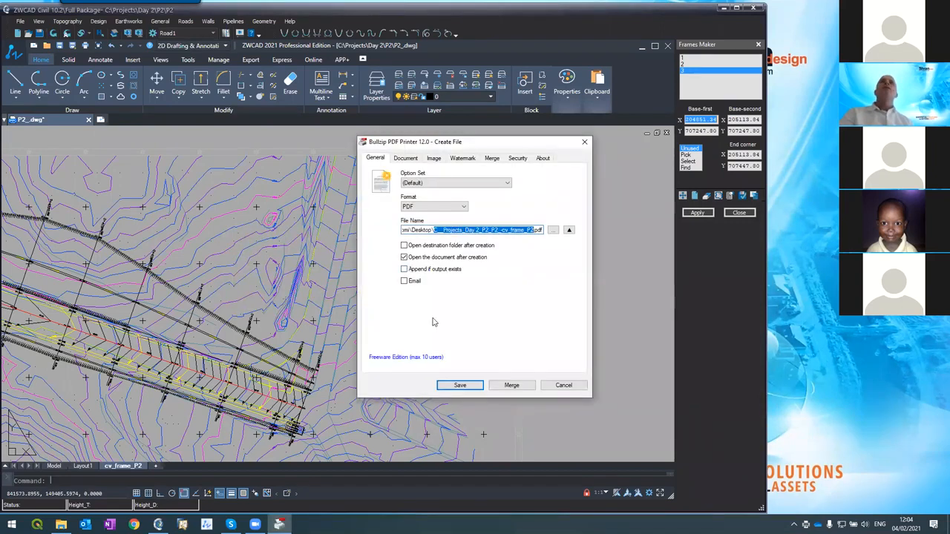
pyautogui.click(460, 388)
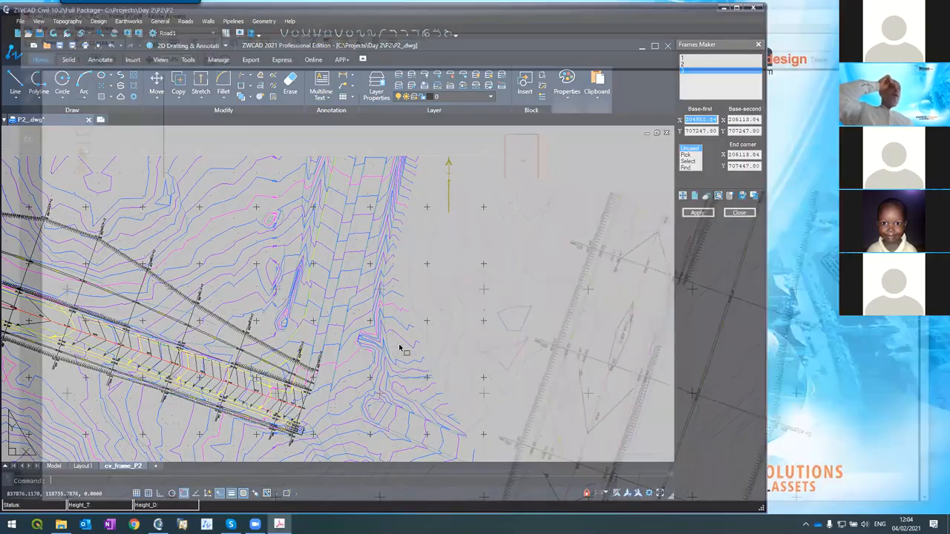
pyautogui.keyDown('ctrl'); pyautogui.scroll(-6, 353, 244); pyautogui.keyUp('ctrl')
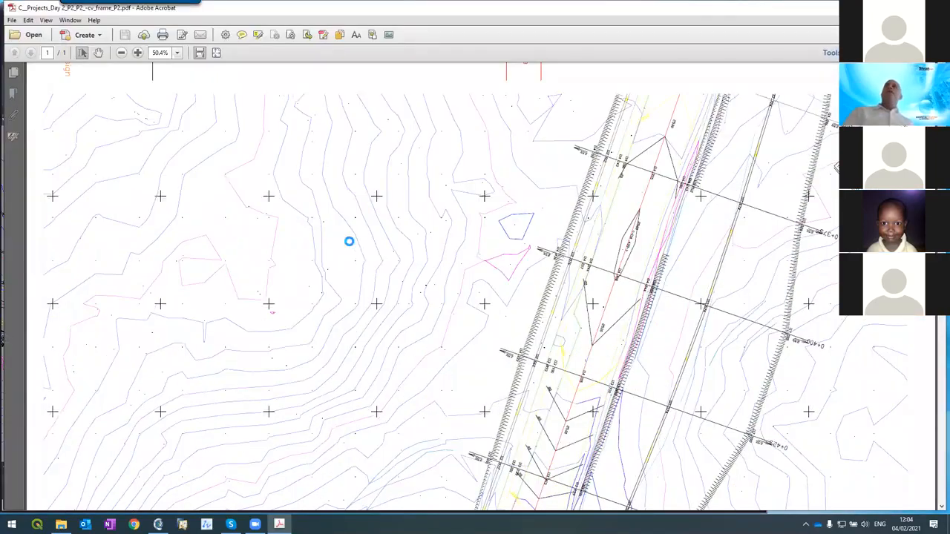
pyautogui.keyDown('ctrl'); pyautogui.scroll(1, 353, 244); pyautogui.keyUp('ctrl')
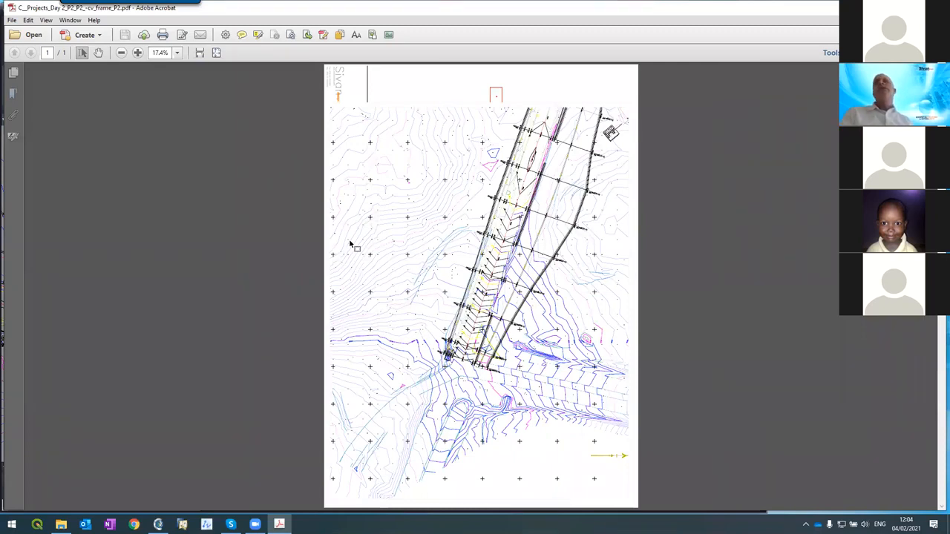
pyautogui.keyDown('ctrl'); pyautogui.scroll(1, 619, 256); pyautogui.keyUp('ctrl')
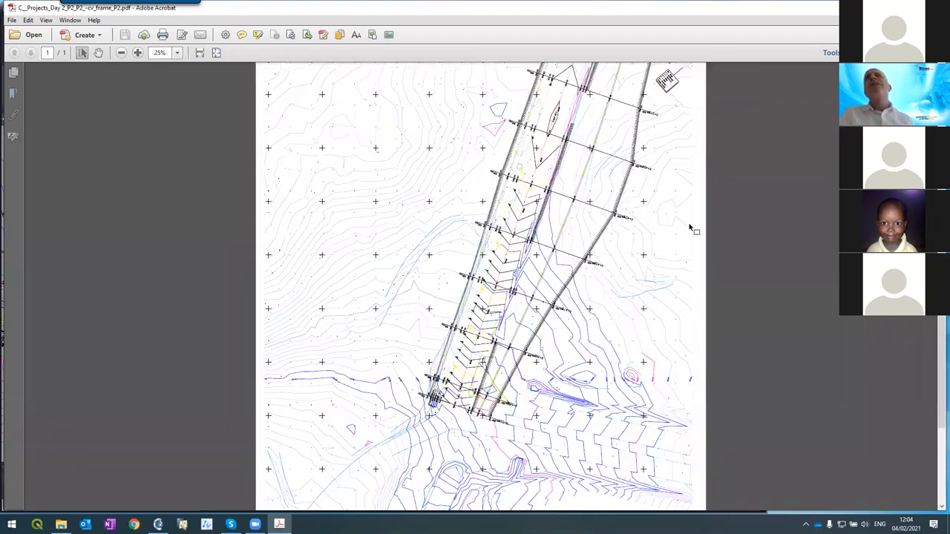
pyautogui.keyDown('ctrl'); pyautogui.scroll(1, 700, 149); pyautogui.keyUp('ctrl')
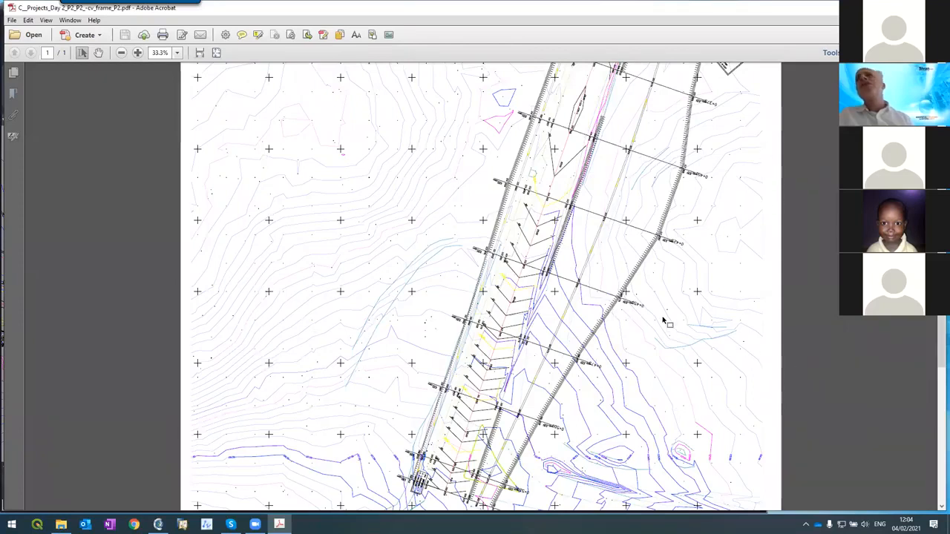
pyautogui.keyDown('ctrl'); pyautogui.scroll(-3, 673, 321); pyautogui.keyUp('ctrl')
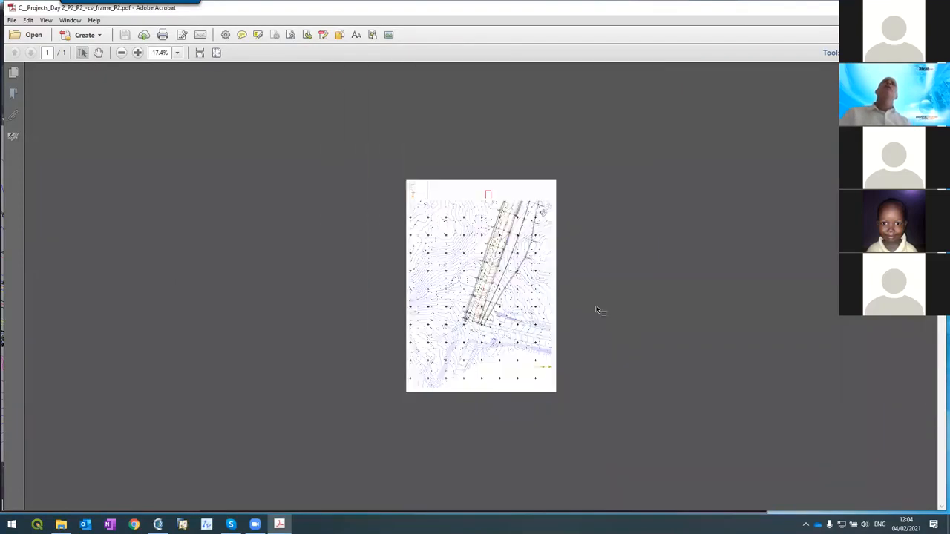
pyautogui.keyDown('ctrl'); pyautogui.scroll(1, 595, 310); pyautogui.keyUp('ctrl')
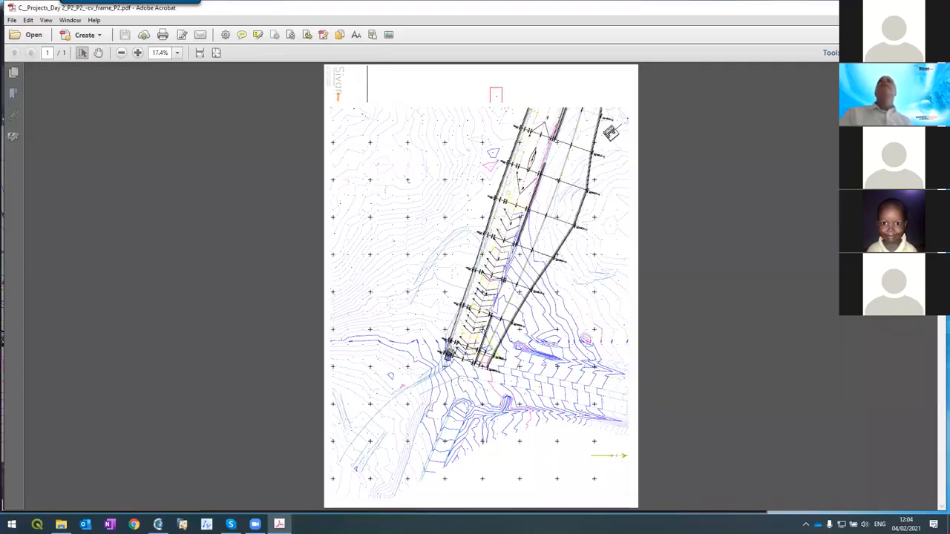
pyautogui.click(938, 7)
pyautogui.click(397, 361)
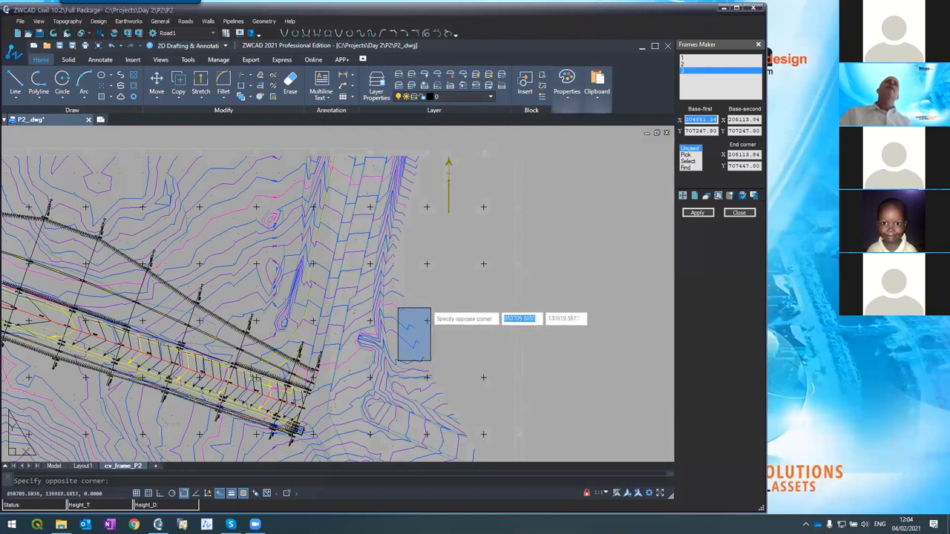
pyautogui.click(464, 303)
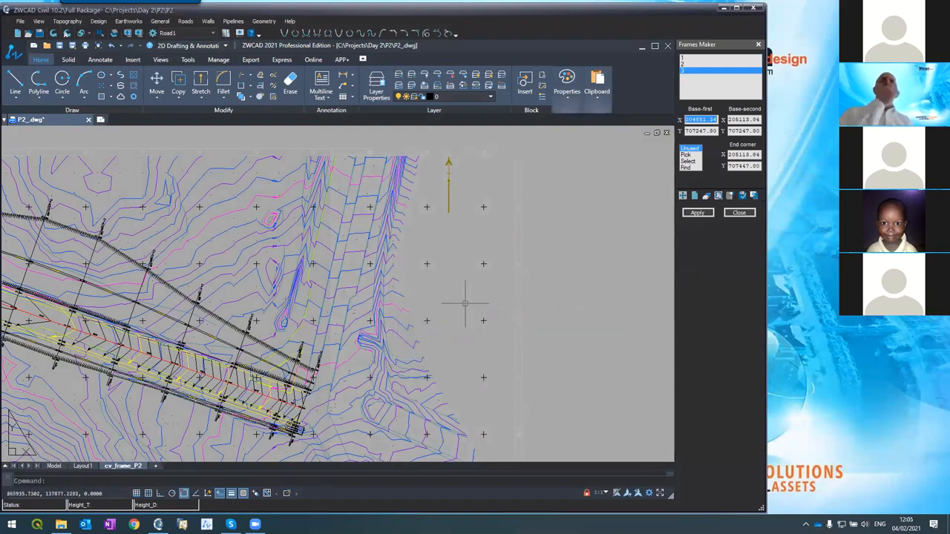
pyautogui.scroll(-4, 463, 305)
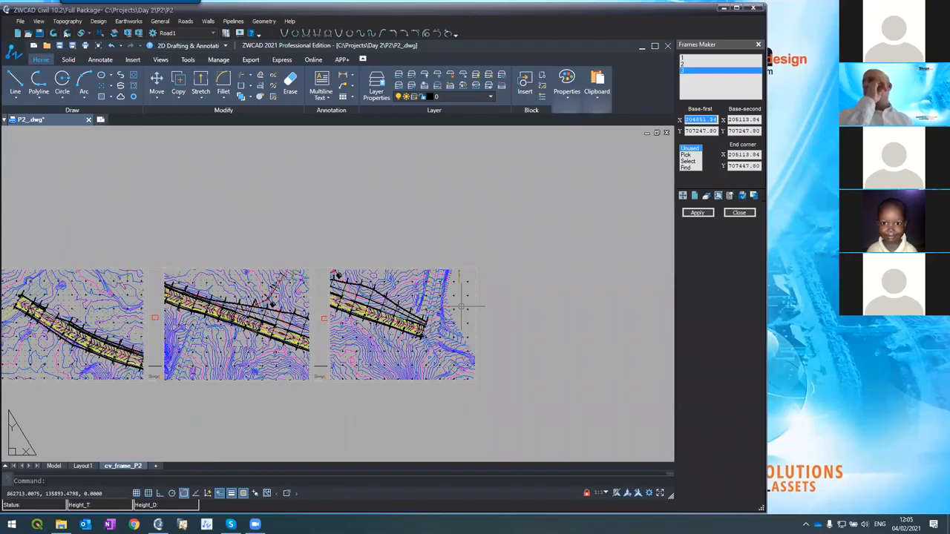
pyautogui.scroll(-3, 463, 304)
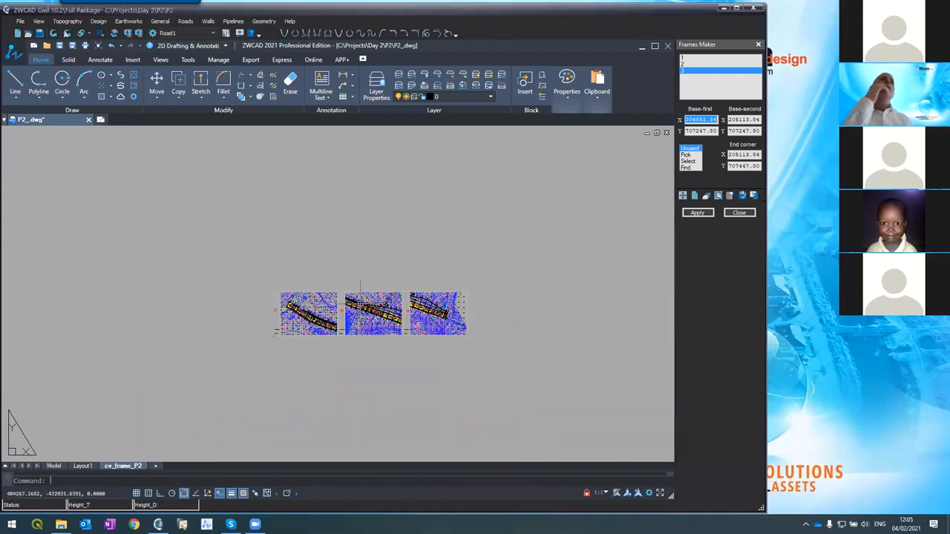
pyautogui.scroll(5, 360, 304)
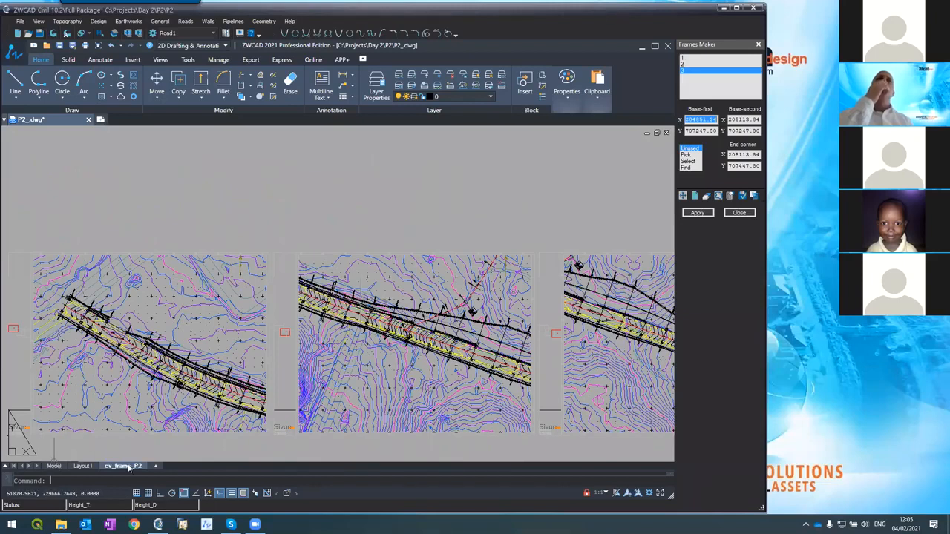
# - Switch to model space and thaw the UNUSED layer to bring back the frame rectangles
pyautogui.click(55, 466)
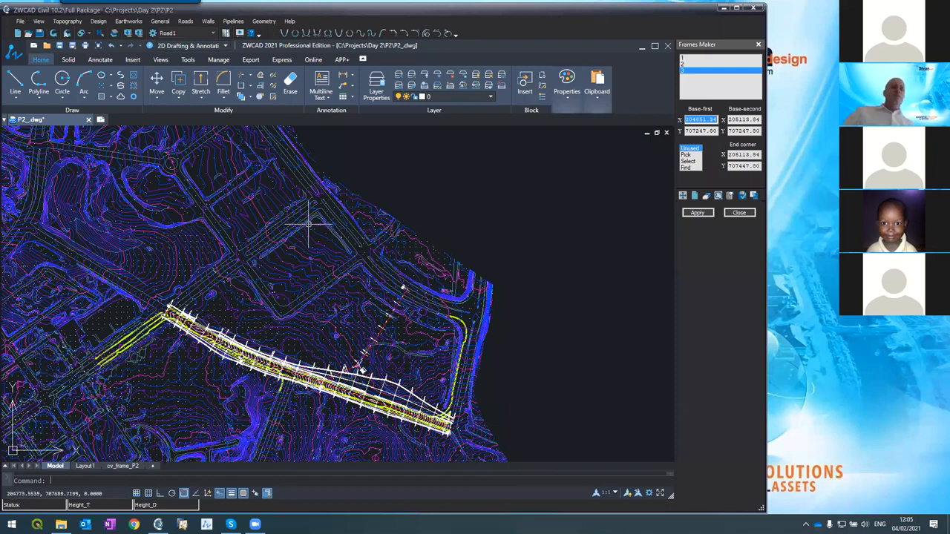
pyautogui.write('la')
pyautogui.press('Return')
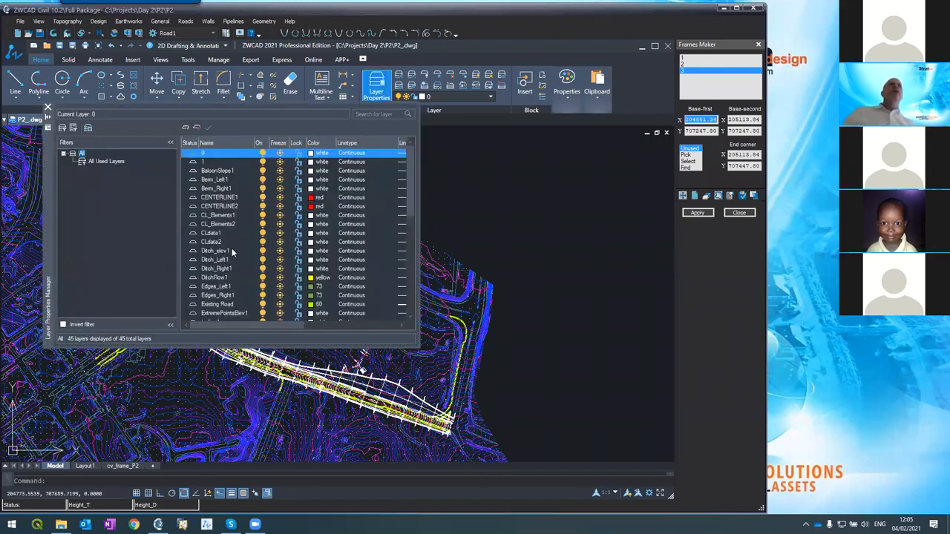
pyautogui.scroll(-9, 240, 242)
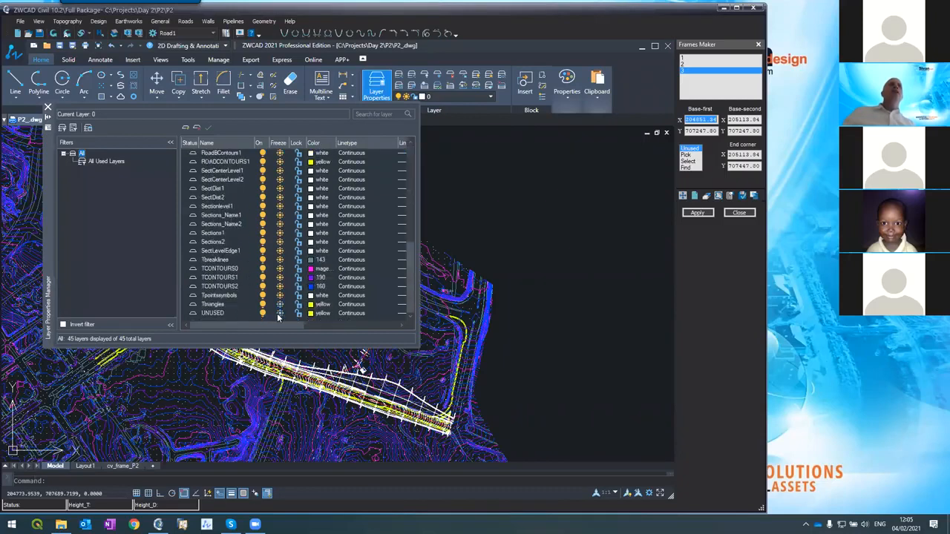
pyautogui.click(277, 314)
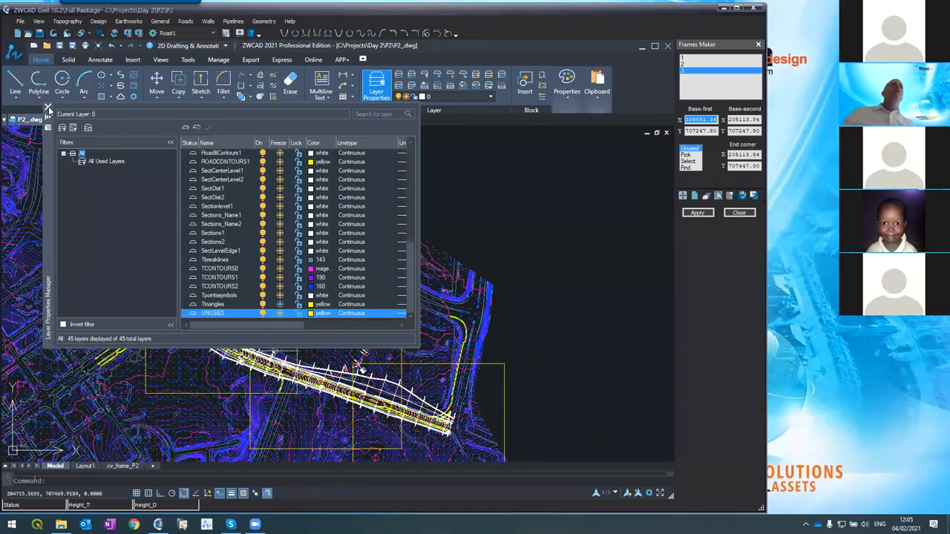
pyautogui.click(48, 109)
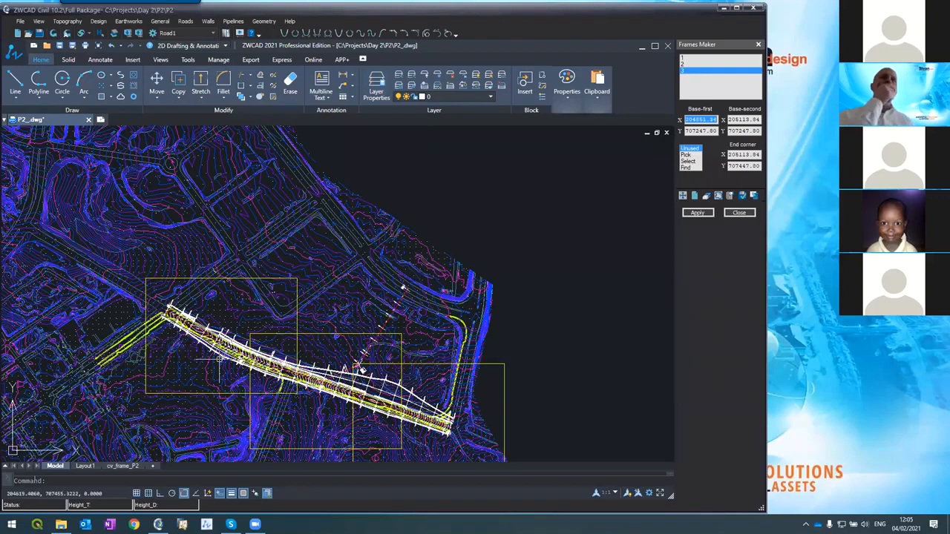
# - Examine how the three frame rectangles cover the road and overlap in model space
pyautogui.scroll(2, 236, 364)
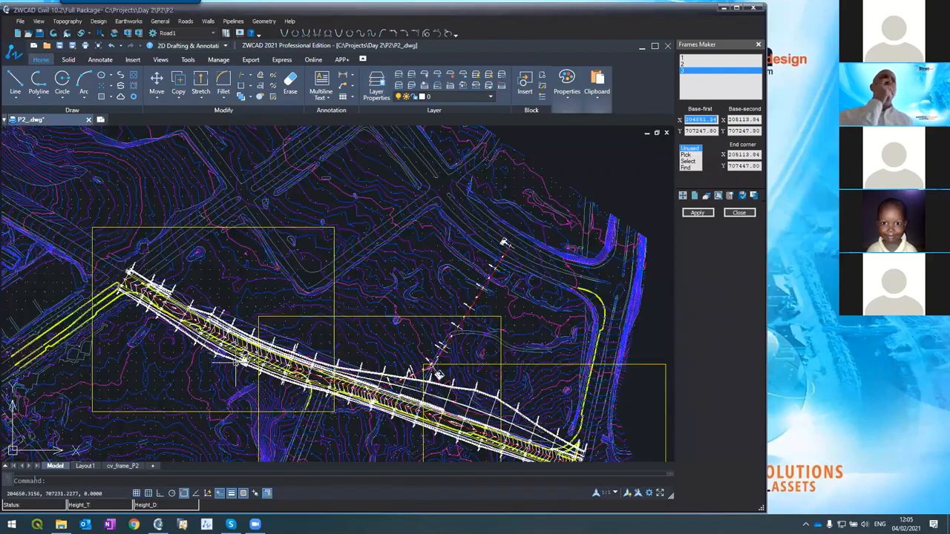
pyautogui.scroll(-5, 184, 282)
pyautogui.scroll(3, 184, 282)
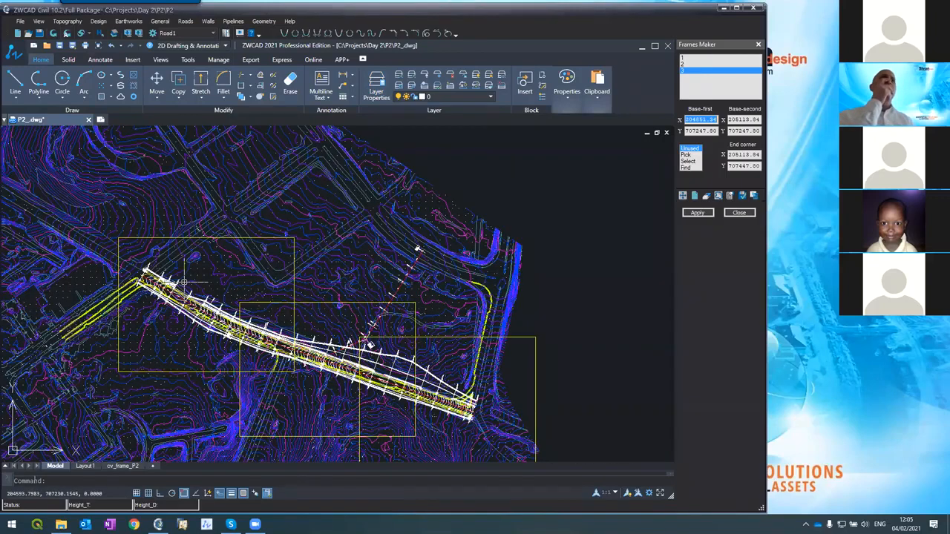
pyautogui.scroll(-3, 184, 282)
pyautogui.scroll(2, 185, 290)
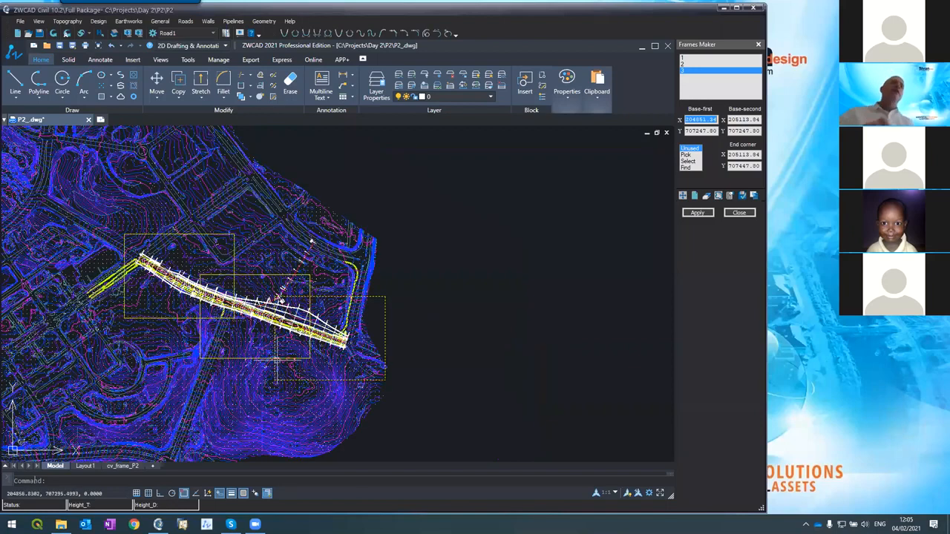
pyautogui.scroll(2, 274, 357)
pyautogui.scroll(-2, 274, 373)
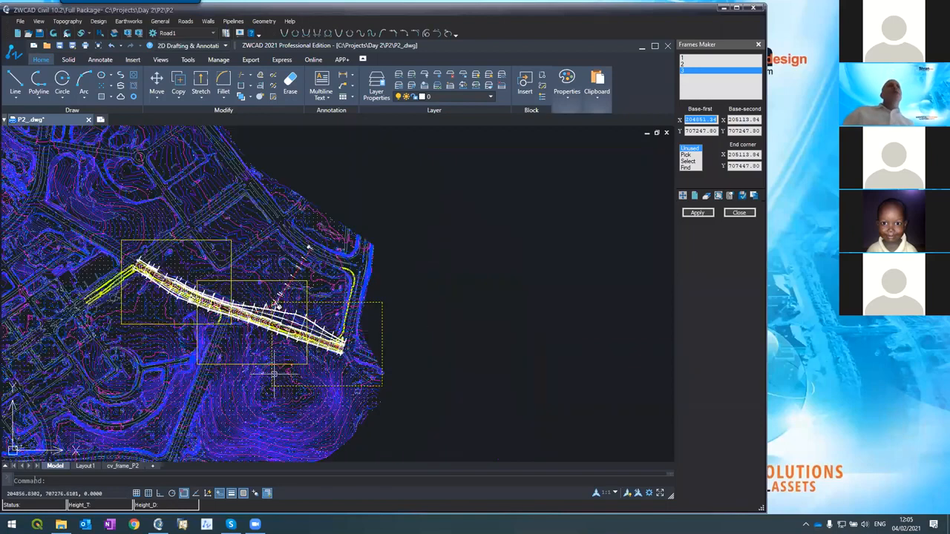
pyautogui.scroll(2, 246, 371)
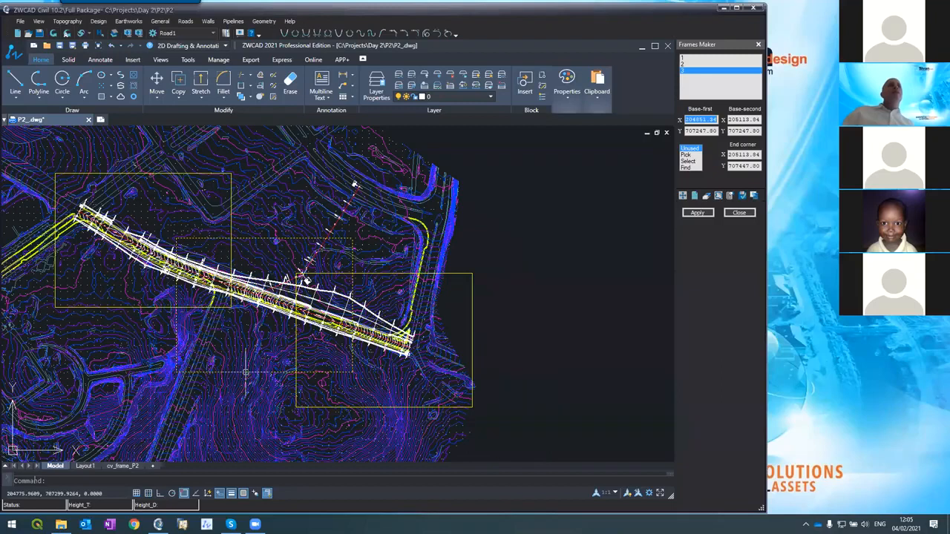
pyautogui.press('o')
pyautogui.press('Return')
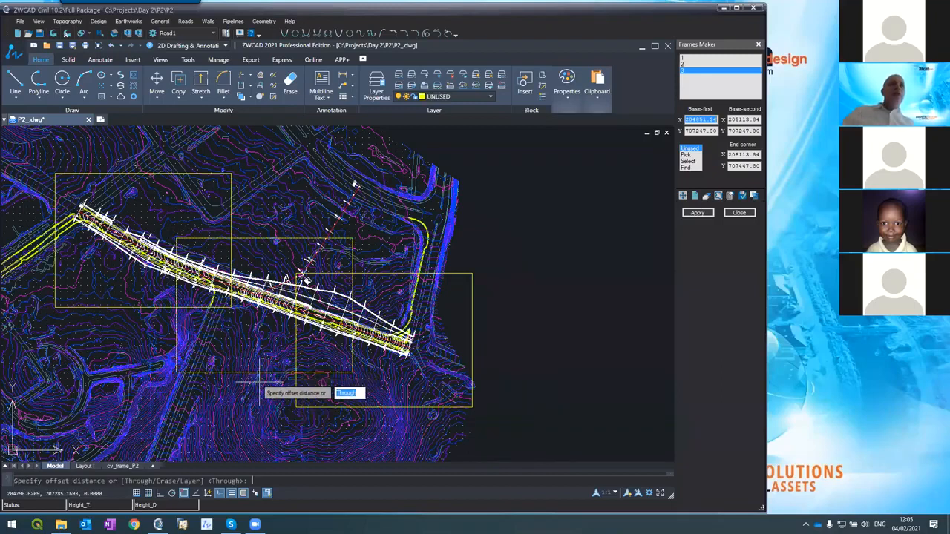
pyautogui.click(175, 372)
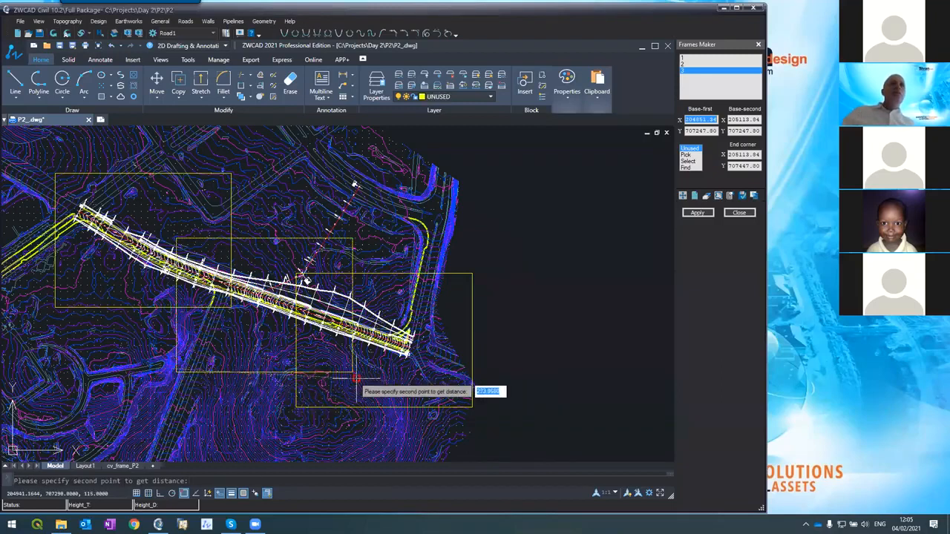
pyautogui.press('Escape')
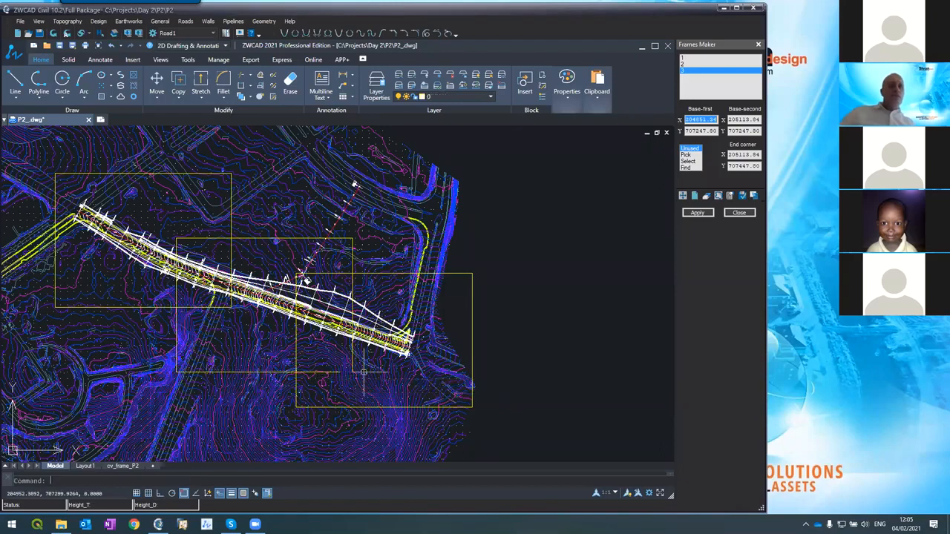
# - Rotate the middle frame rectangle about its lower-left corner to about 343 degrees, aligning it with the road
pyautogui.write('ro')
pyautogui.press('Return')
pyautogui.click(353, 371)
pyautogui.press('Return')
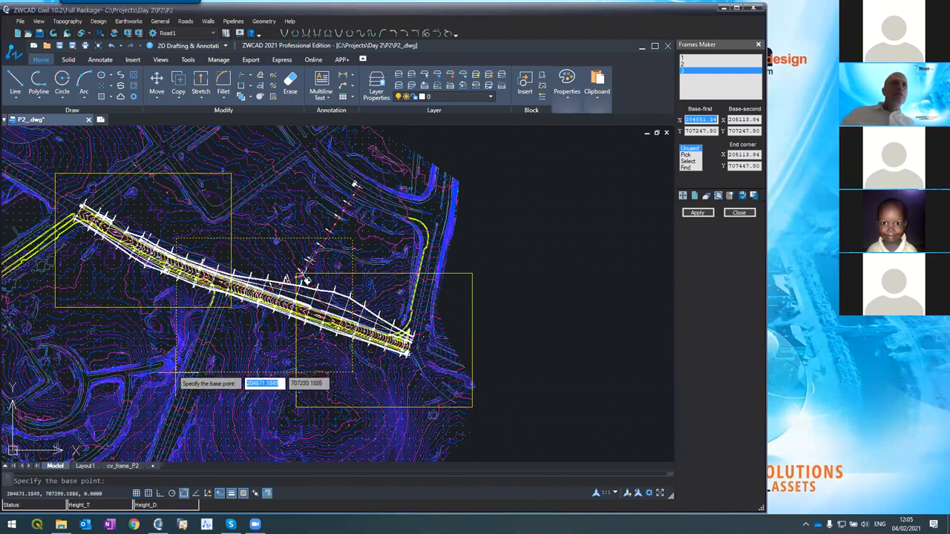
pyautogui.scroll(5, 178, 375)
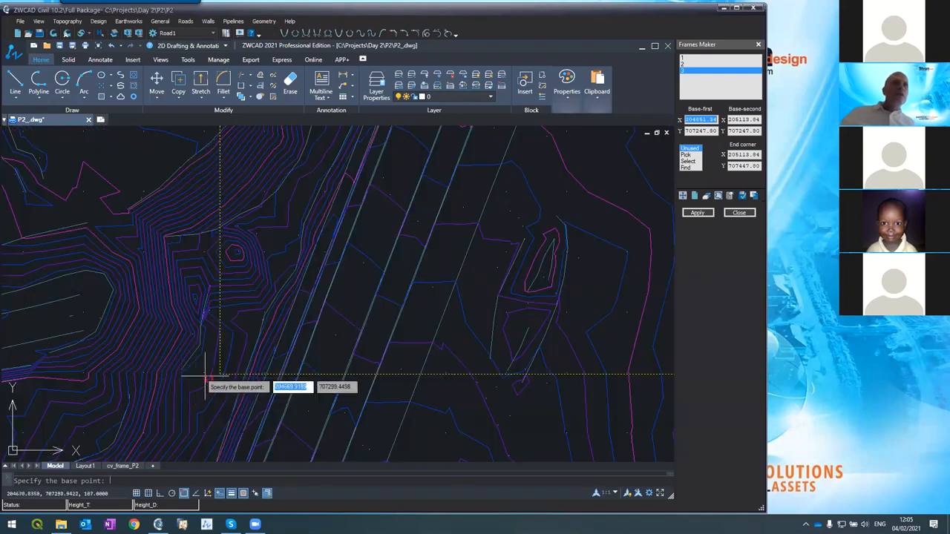
pyautogui.click(219, 373)
pyautogui.scroll(-6, 334, 215)
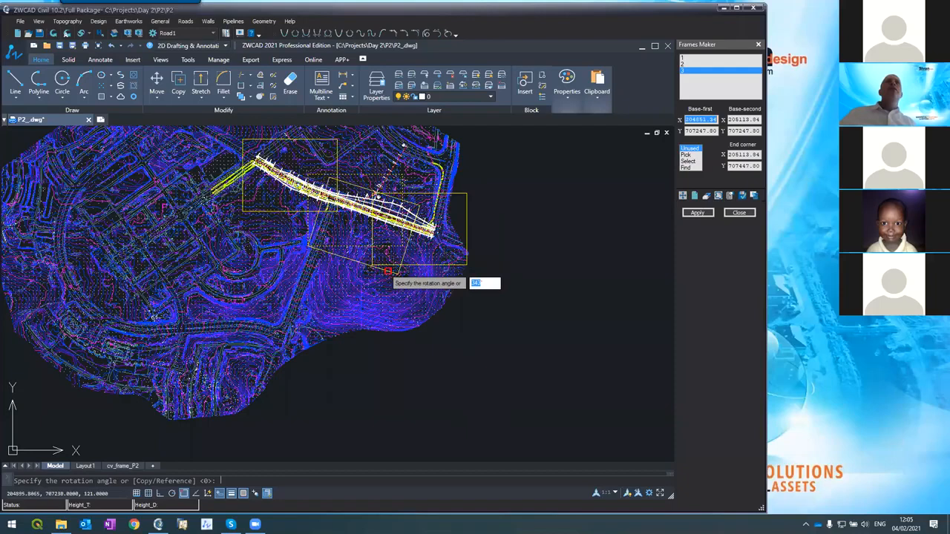
pyautogui.click(386, 271)
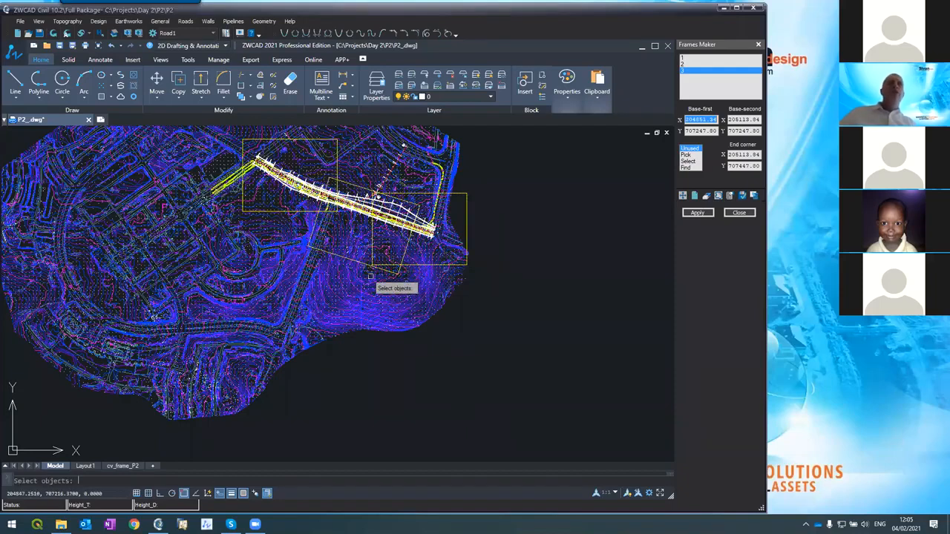
# - Move the rotated middle frame upward so that the road runs through its interior
pyautogui.press('Return')
pyautogui.click(355, 254)
pyautogui.click(343, 227)
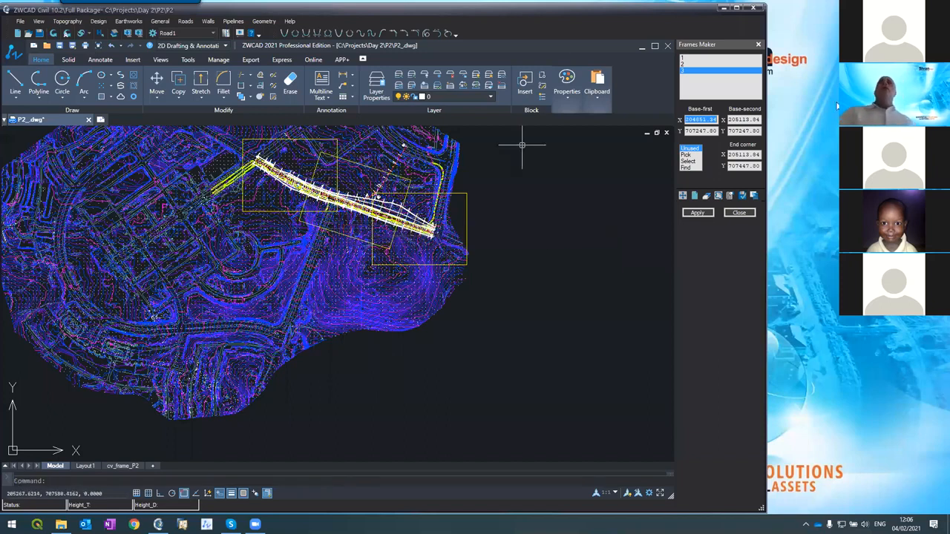
# - Redefine frame 2 in Frames Maker from the rotated rectangle and regenerate the sheet layout
pyautogui.click(689, 64)
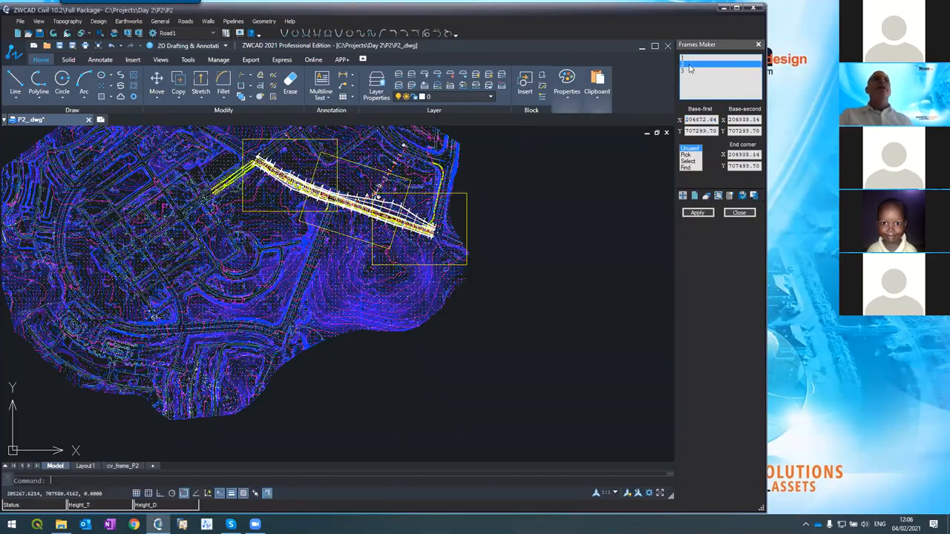
pyautogui.click(689, 161)
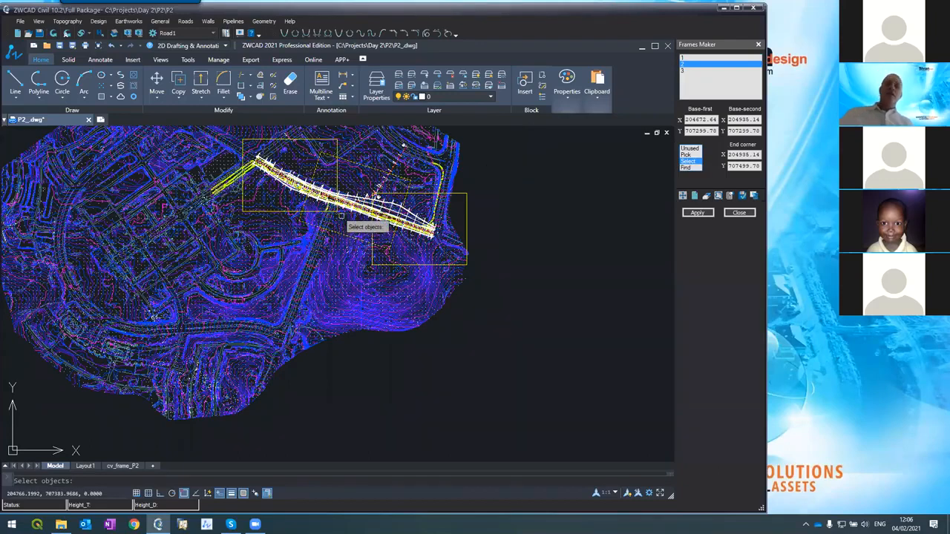
pyautogui.click(343, 213)
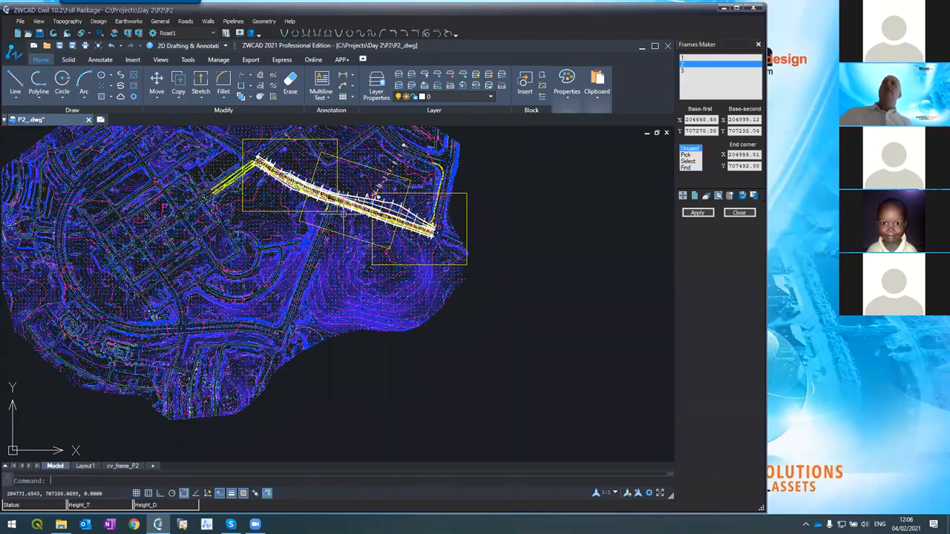
pyautogui.click(695, 213)
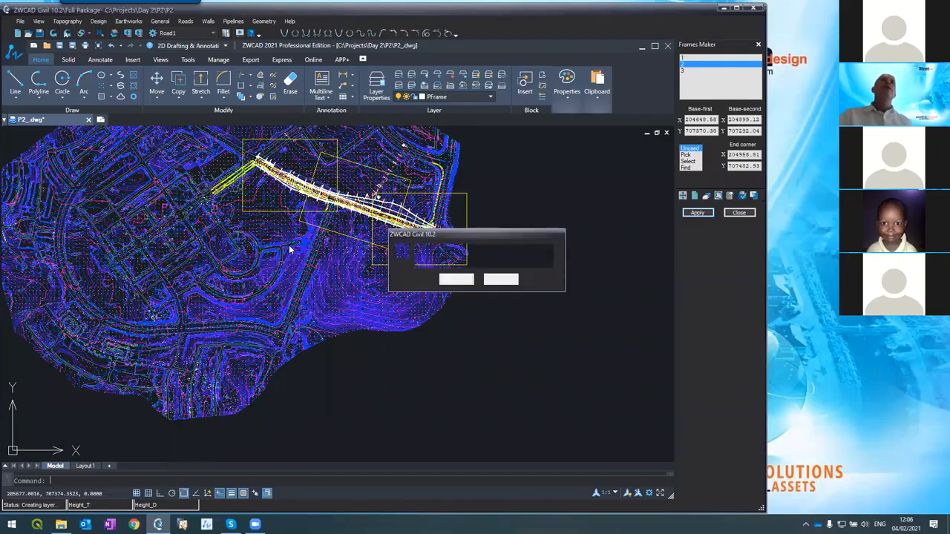
pyautogui.click(454, 279)
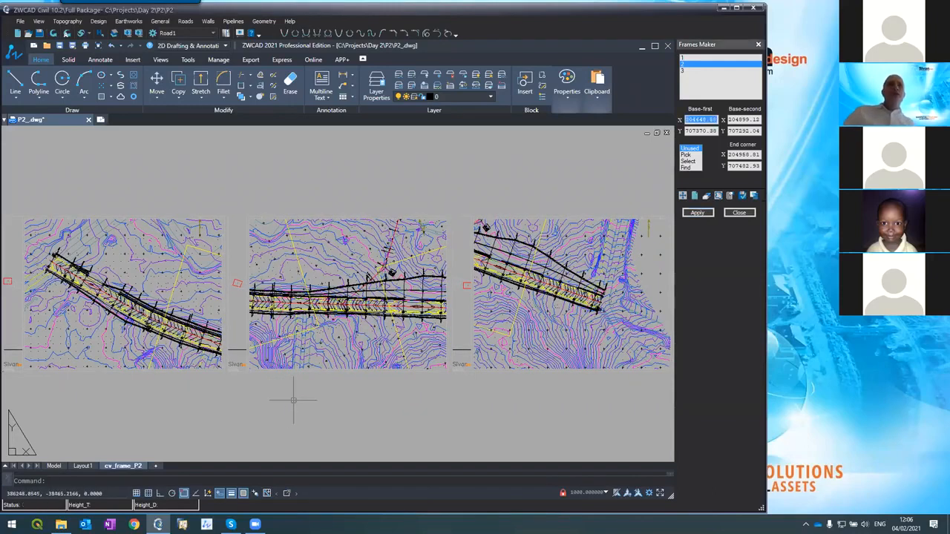
pyautogui.press('Return')
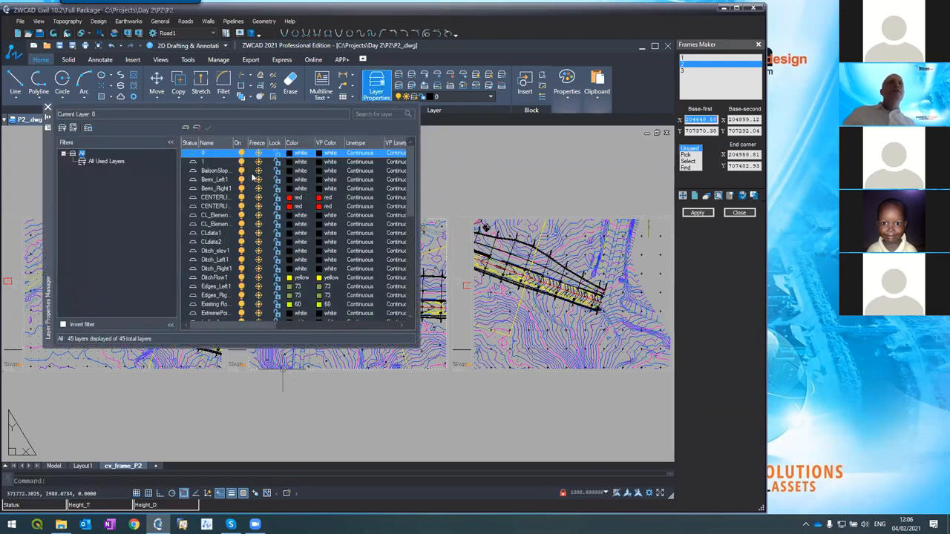
pyautogui.scroll(-2, 221, 252)
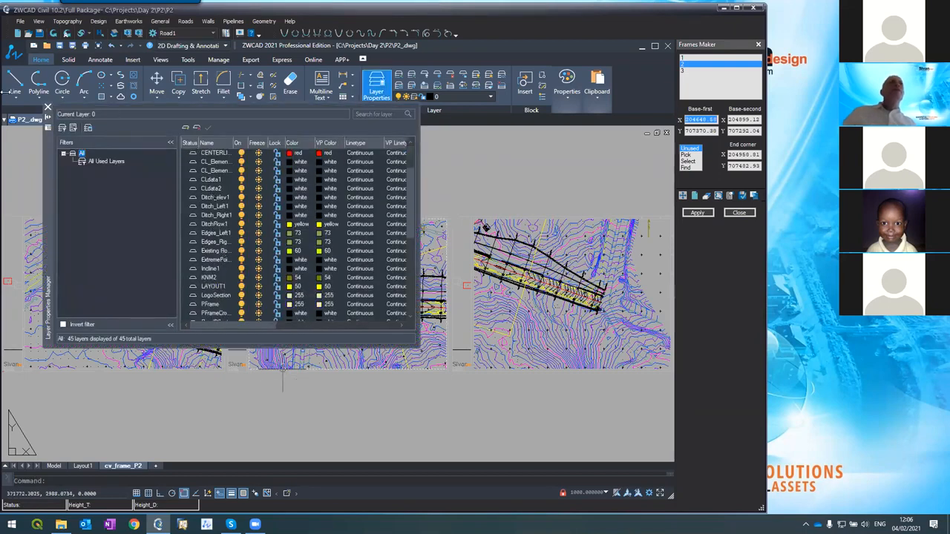
pyautogui.click(48, 109)
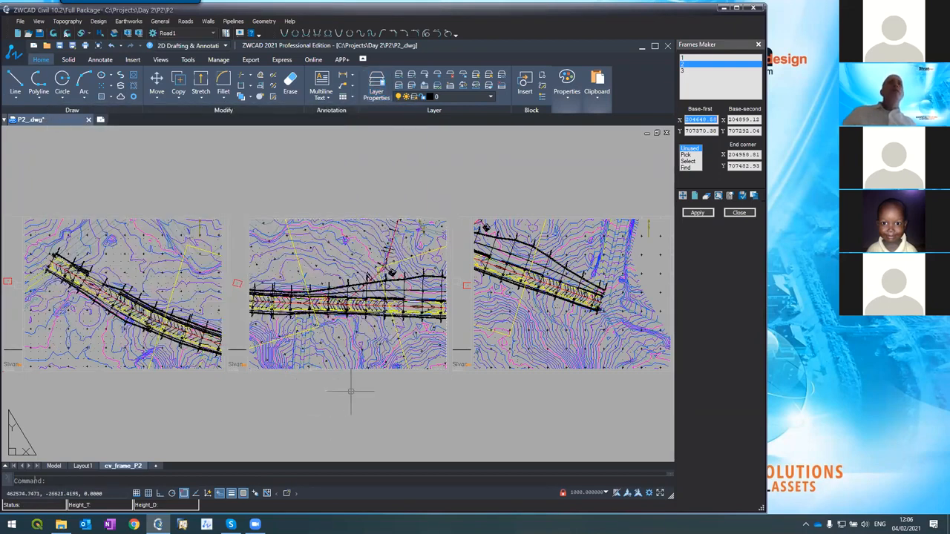
# - Set the PFrame layer's colour to index 147 and inspect the middle sheet's lower border in the cv_frame_P2 layout
pyautogui.scroll(5, 347, 385)
pyautogui.click(423, 207)
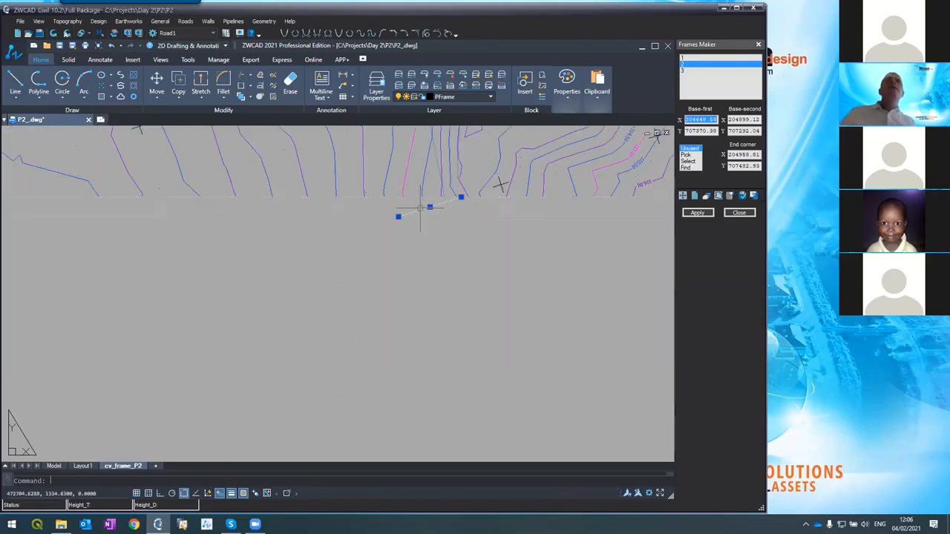
pyautogui.click(429, 97)
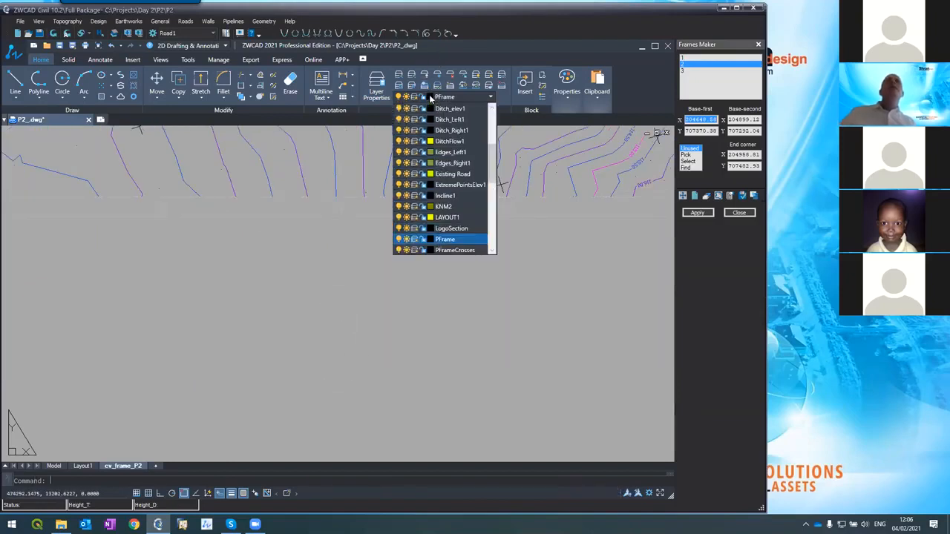
pyautogui.click(427, 239)
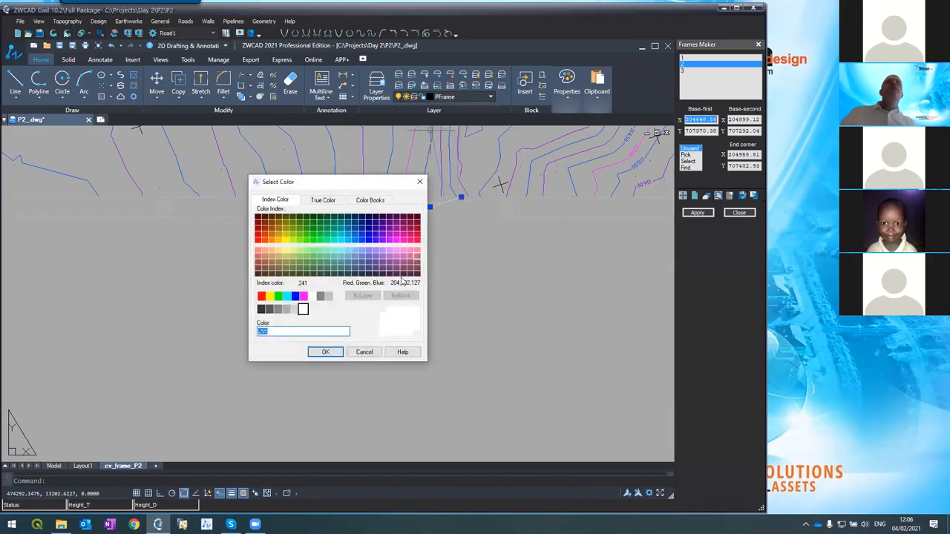
pyautogui.click(347, 258)
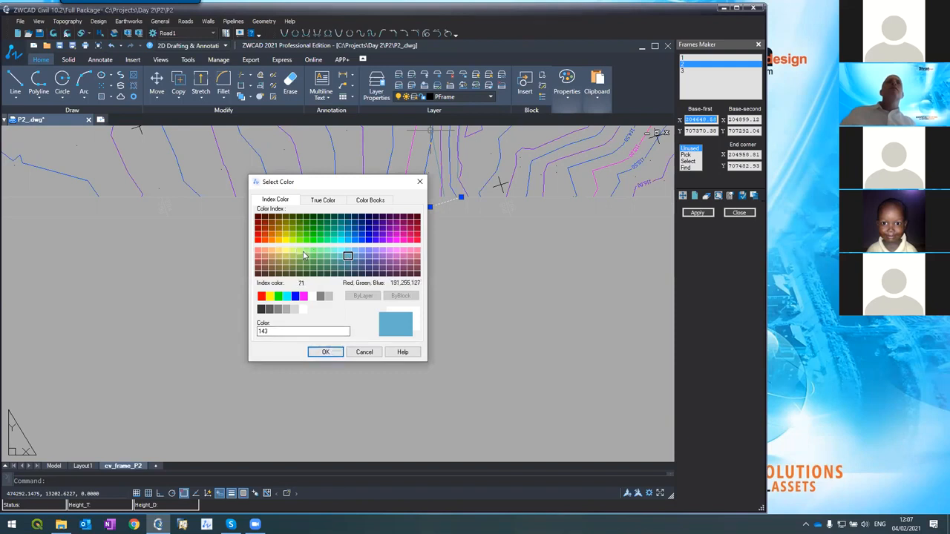
pyautogui.click(346, 269)
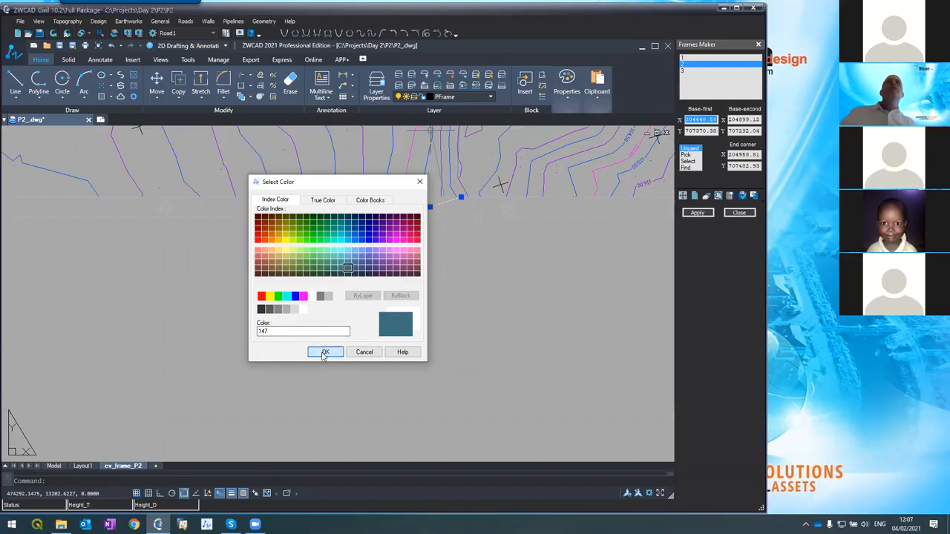
pyautogui.click(325, 352)
pyautogui.scroll(-5, 346, 296)
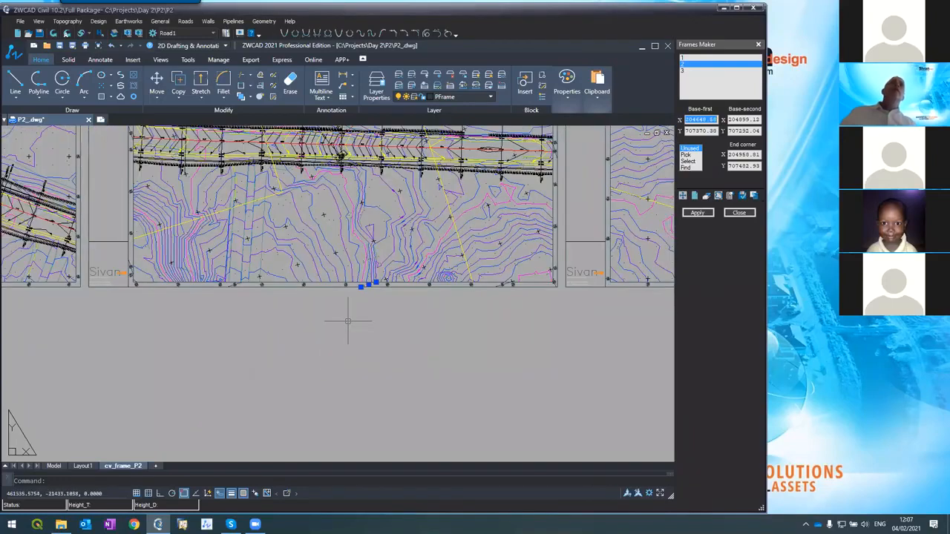
pyautogui.scroll(5, 327, 331)
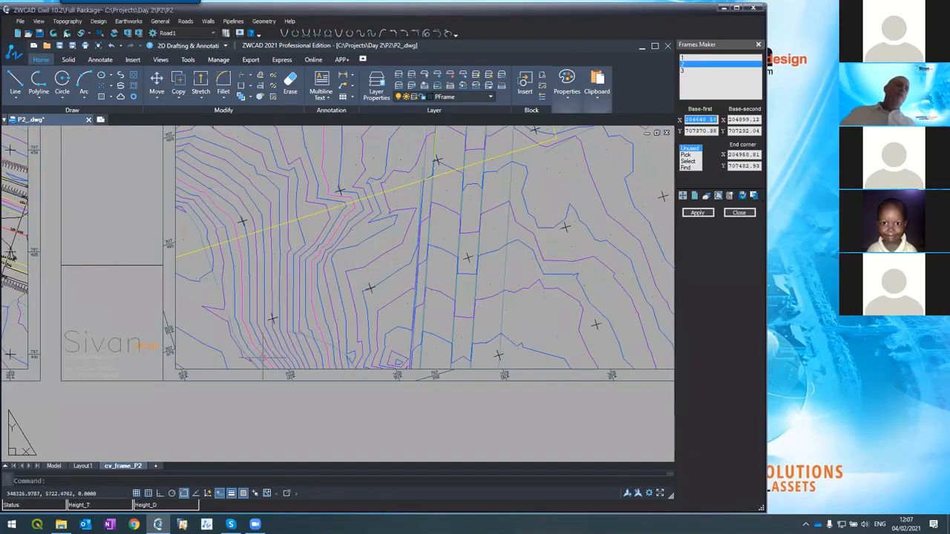
pyautogui.press('Escape')
pyautogui.scroll(-3, 281, 348)
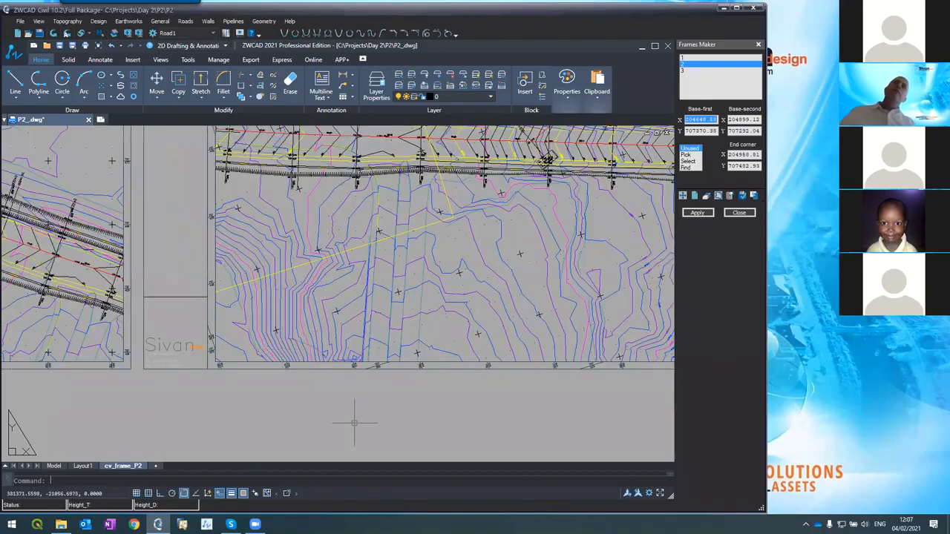
pyautogui.scroll(3, 349, 357)
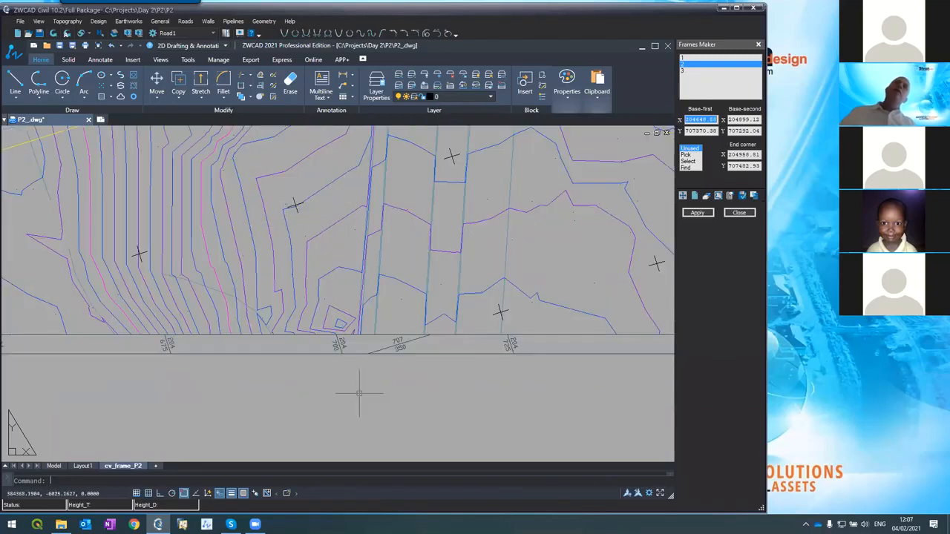
# - Examine the three plan sheets in the layout, including the rotated middle sheet's border coordinates and its frame key map
pyautogui.scroll(-8, 392, 303)
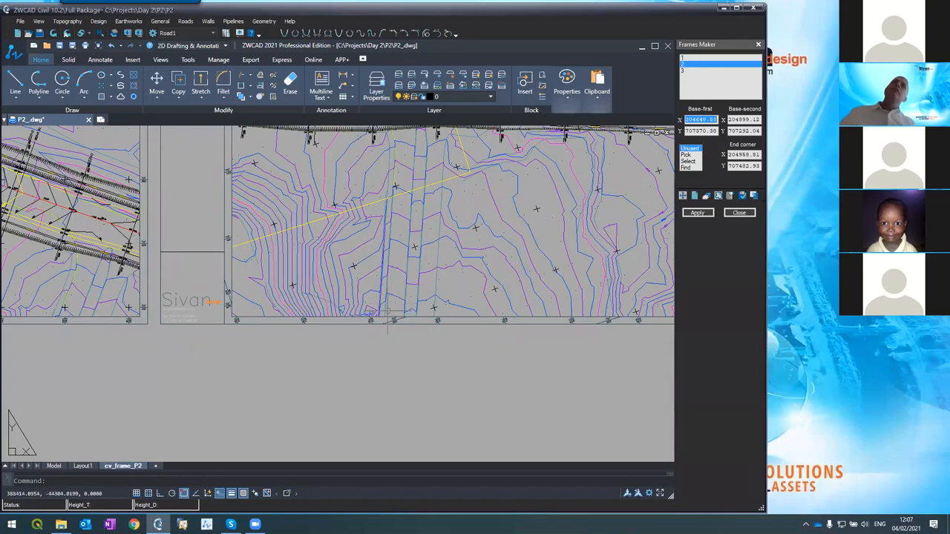
pyautogui.scroll(4, 374, 338)
pyautogui.scroll(-1, 375, 335)
pyautogui.scroll(1, 375, 335)
pyautogui.scroll(-3, 375, 334)
pyautogui.scroll(3, 467, 245)
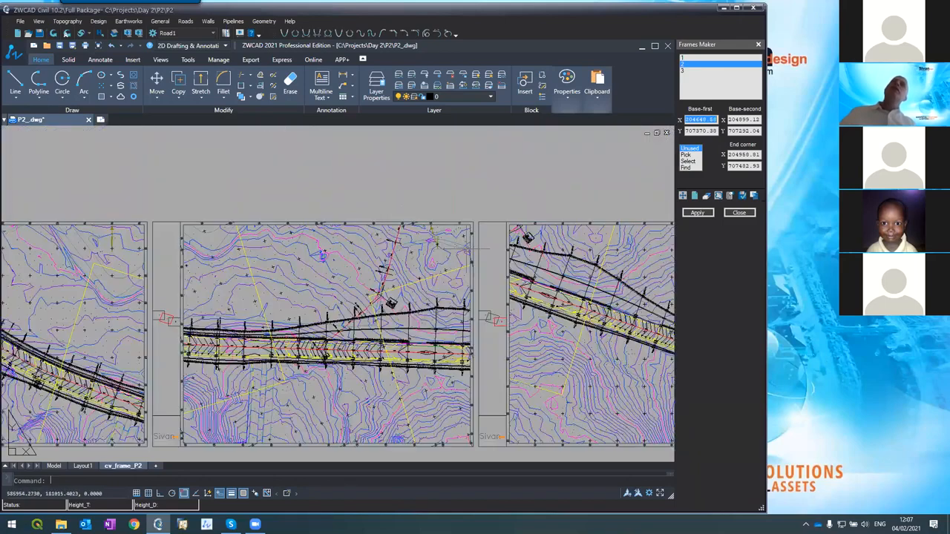
pyautogui.scroll(3, 448, 222)
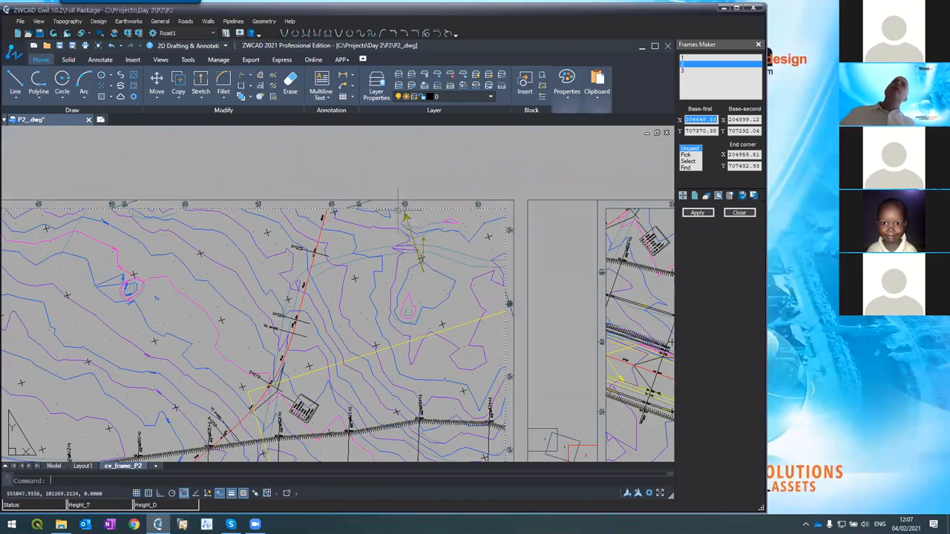
pyautogui.scroll(-2, 385, 240)
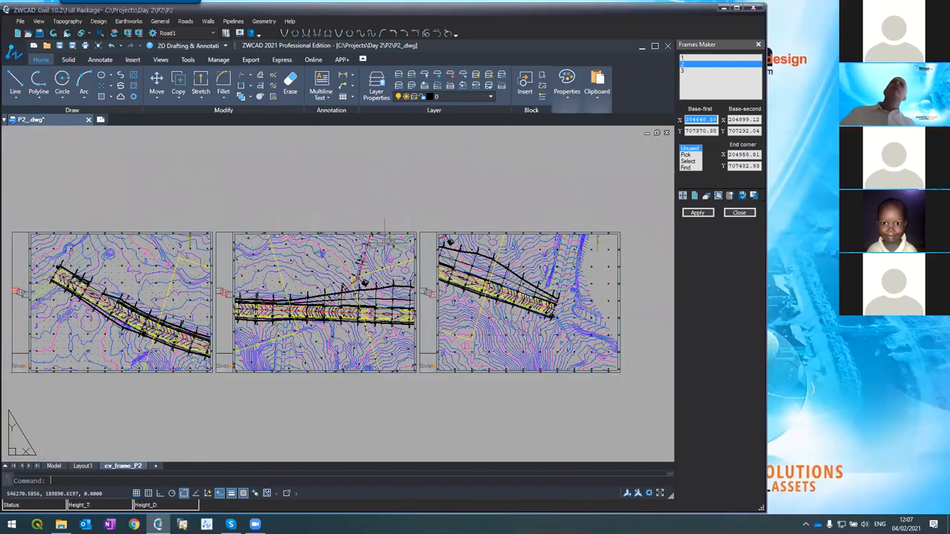
pyautogui.scroll(1, 576, 245)
pyautogui.scroll(2, 576, 245)
pyautogui.scroll(-2, 572, 246)
pyautogui.scroll(-2, 411, 322)
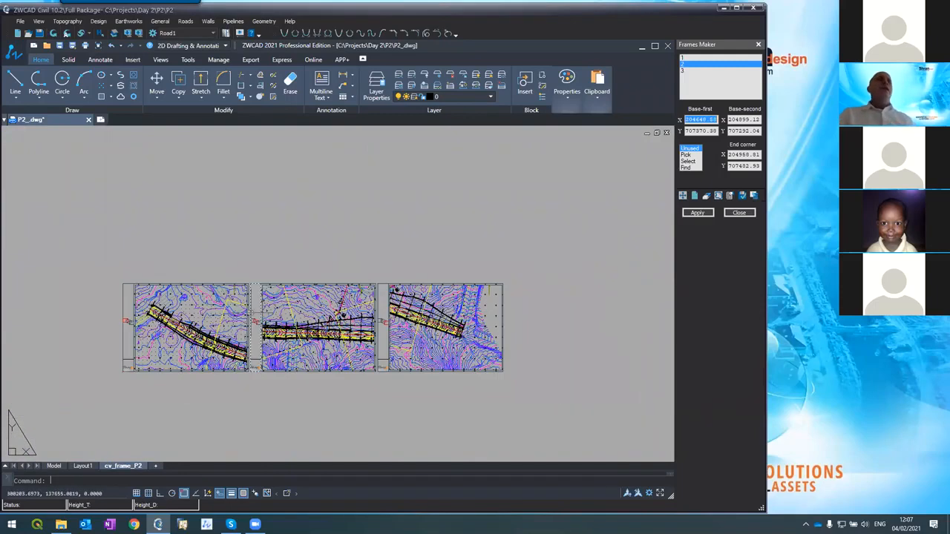
pyautogui.scroll(2, 201, 319)
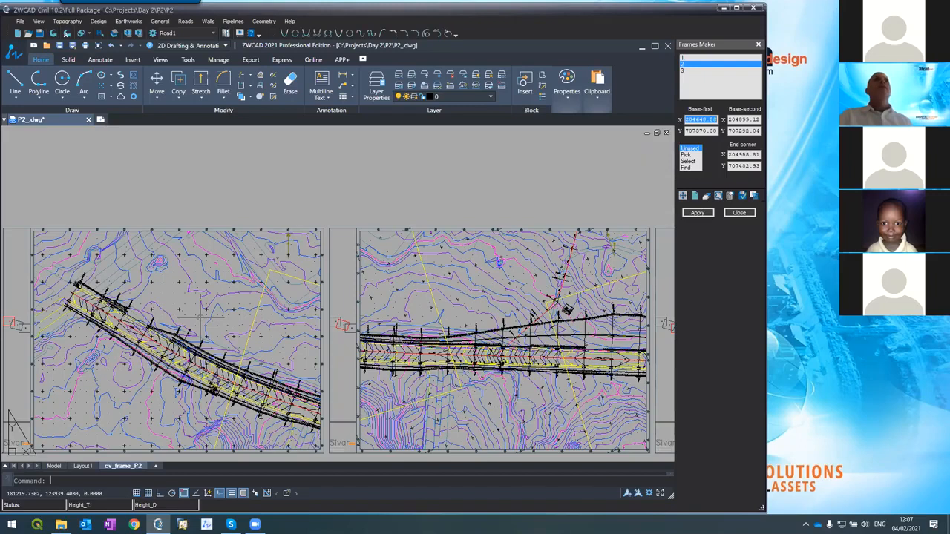
pyautogui.scroll(8, 339, 325)
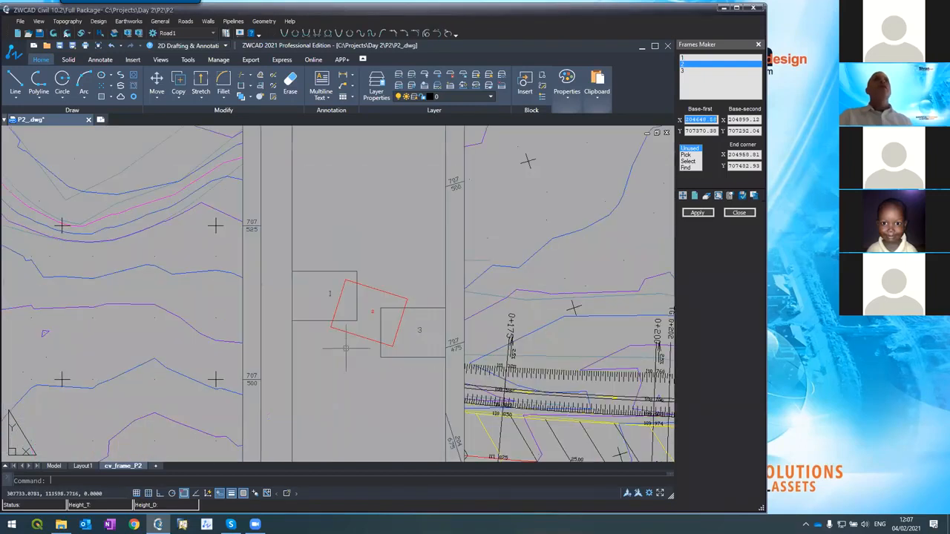
pyautogui.scroll(-8, 345, 356)
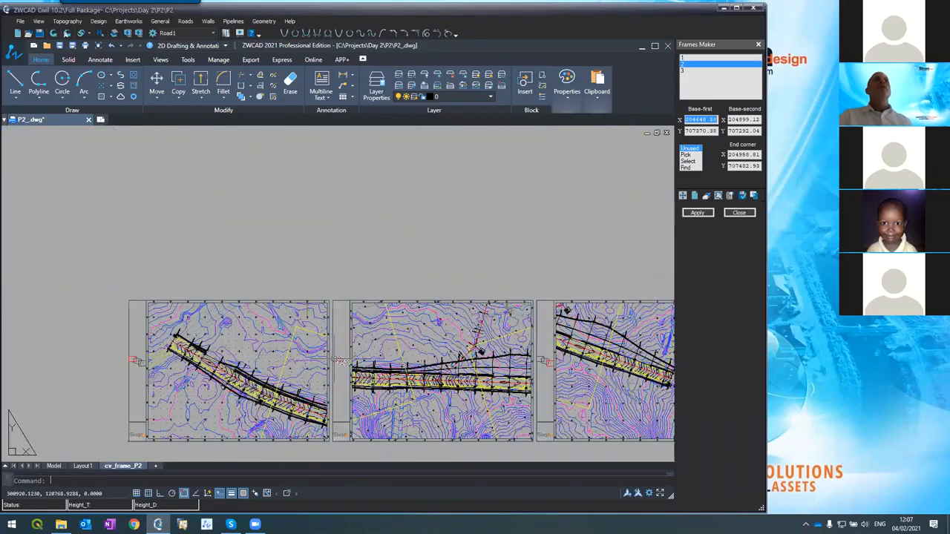
pyautogui.scroll(4, 342, 363)
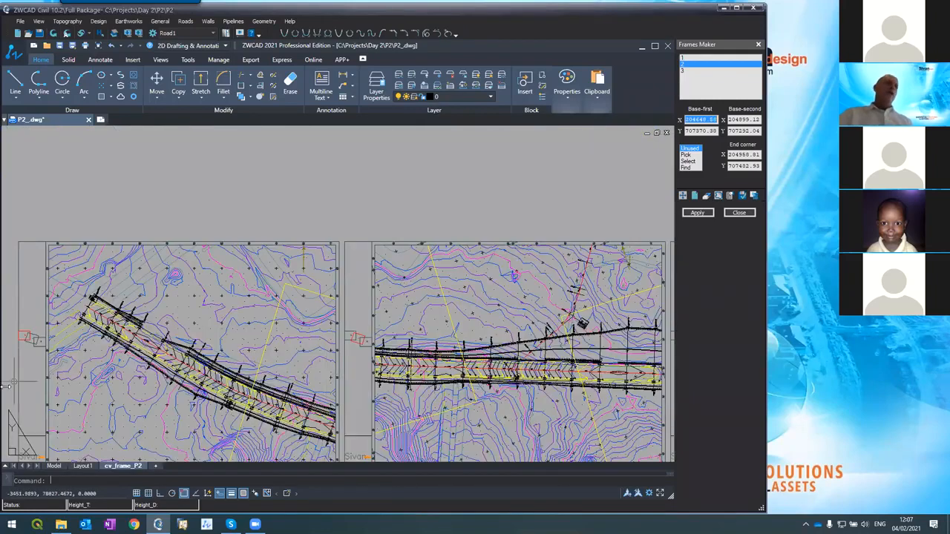
# - Return to model space, save the P2 project, and check the three sheet frames over the whole surveyed area
pyautogui.click(53, 466)
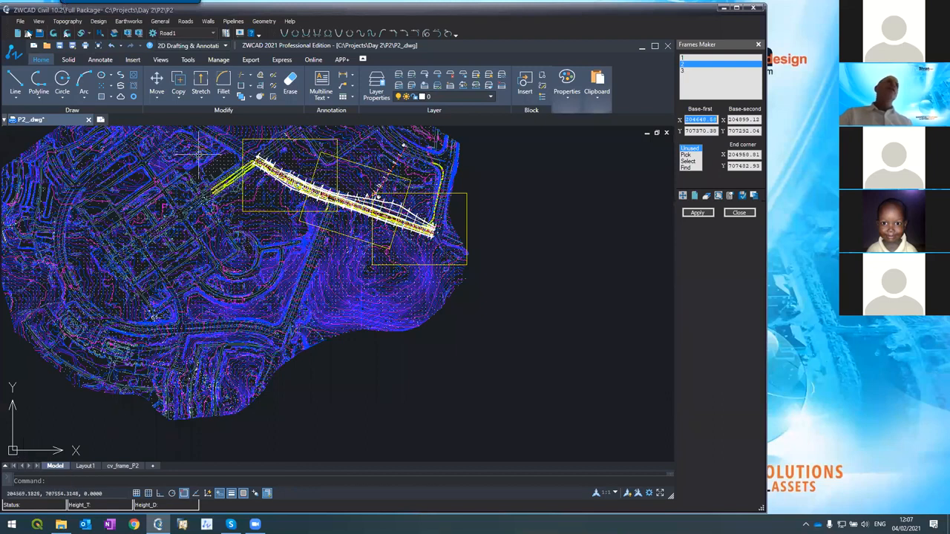
pyautogui.click(41, 35)
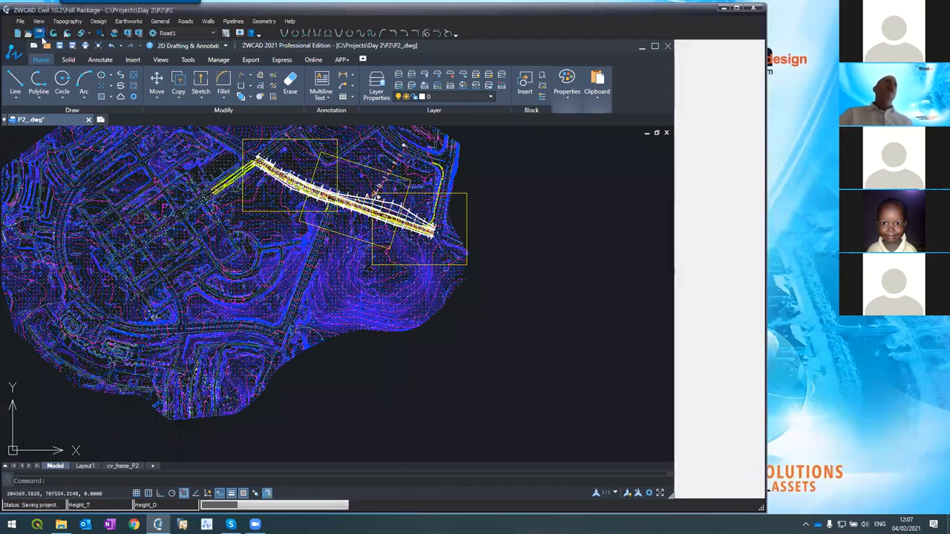
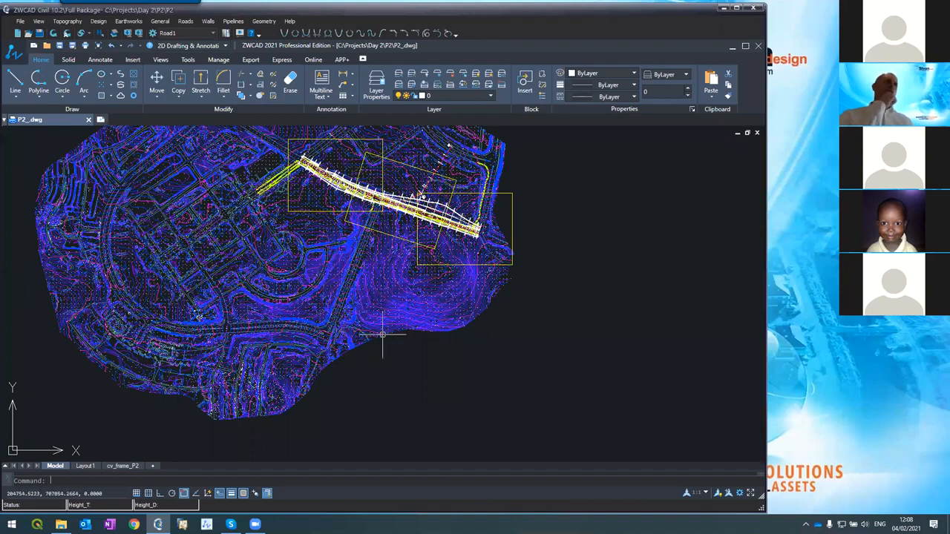
pyautogui.scroll(-5, 400, 349)
pyautogui.scroll(4, 415, 356)
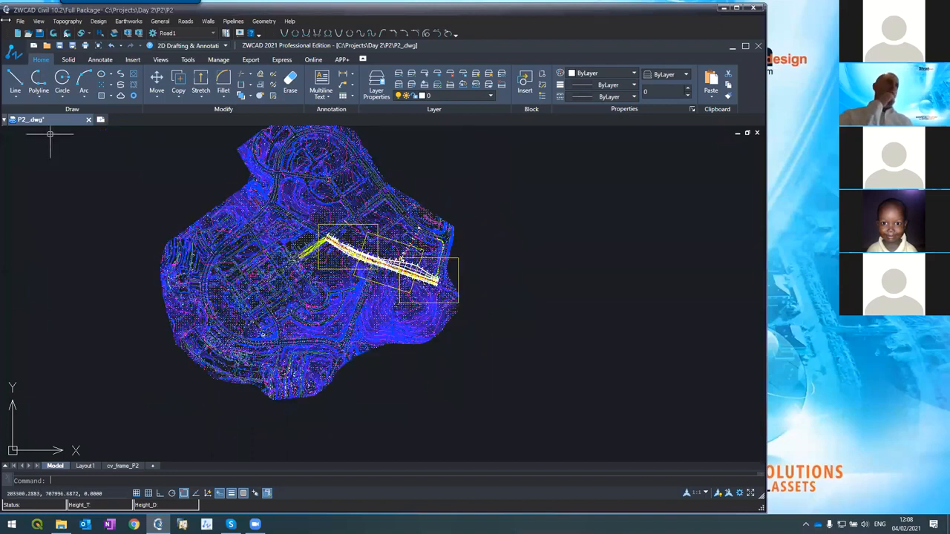
# - Create a new project named SVS in a new folder called "Surface vs Surfaces" under C:\Projects\Day 2
pyautogui.click(20, 21)
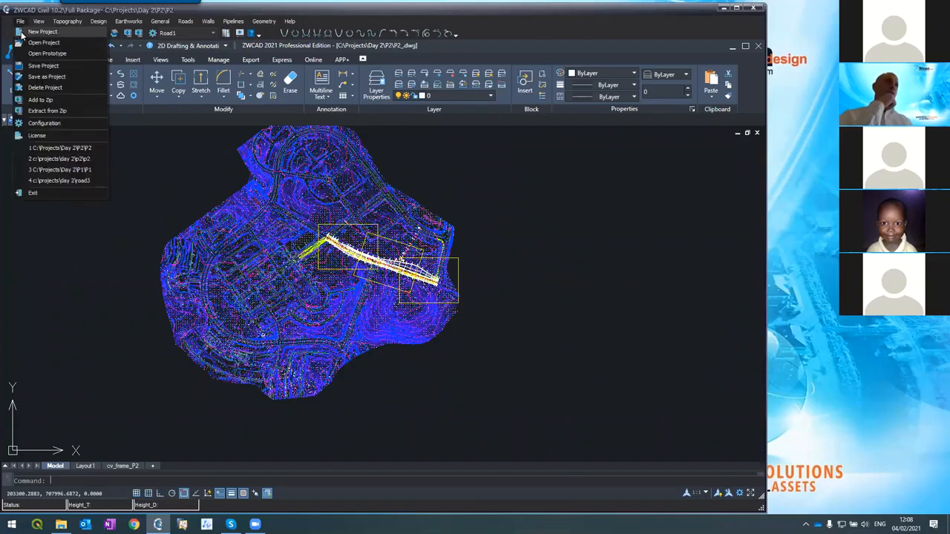
pyautogui.click(474, 296)
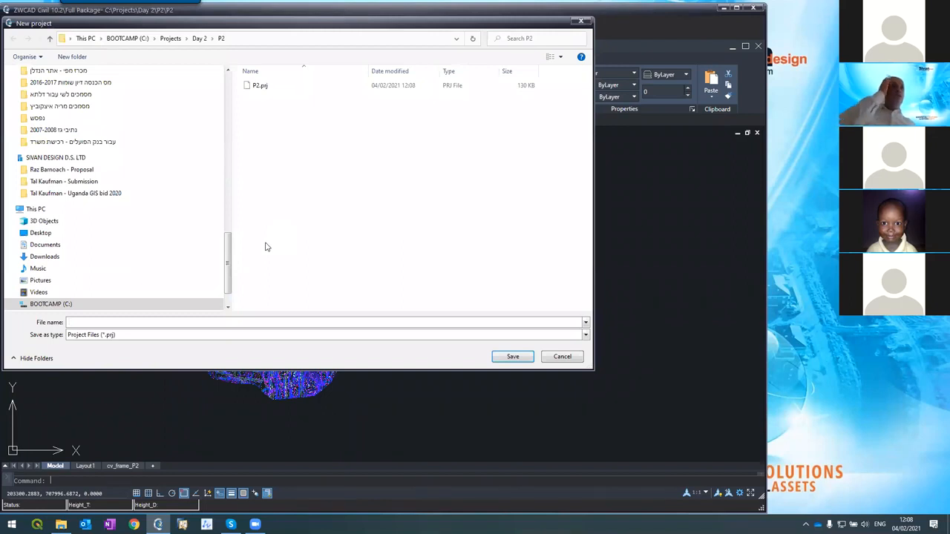
pyautogui.click(198, 38)
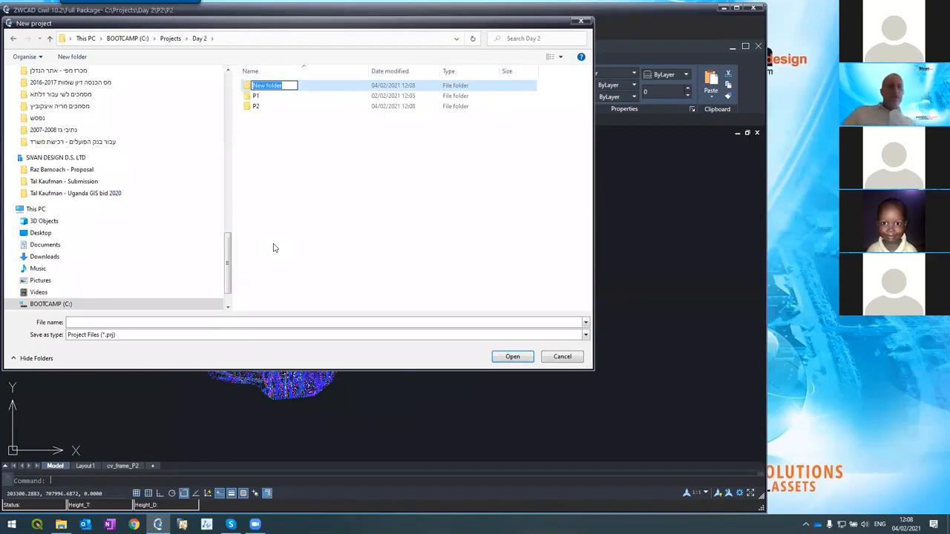
pyautogui.write('Surface vs Surface')
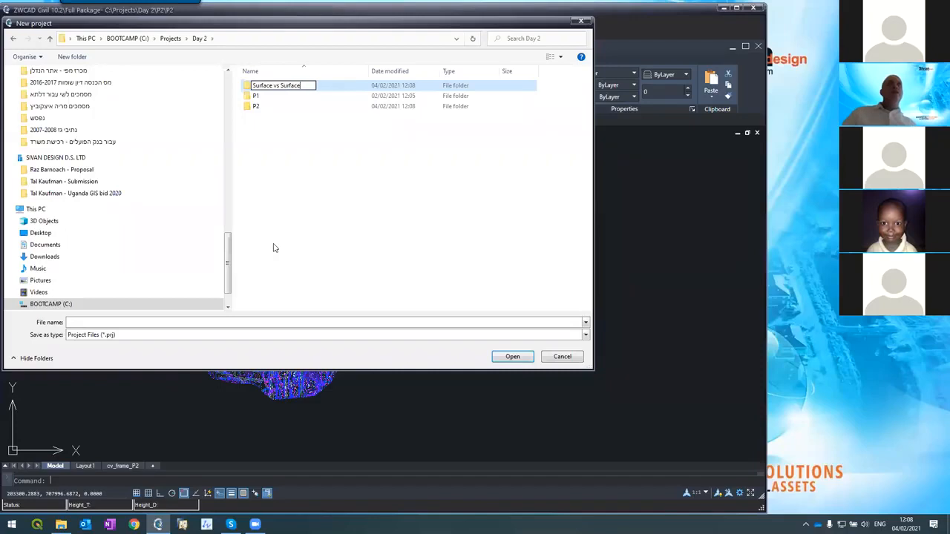
pyautogui.write('s')
pyautogui.press('Return')
pyautogui.press('Return')
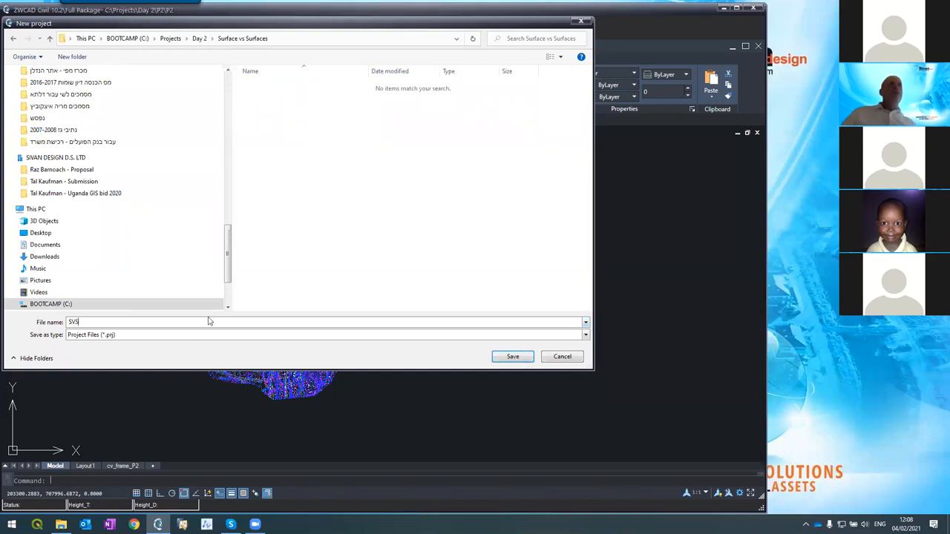
pyautogui.press('Return')
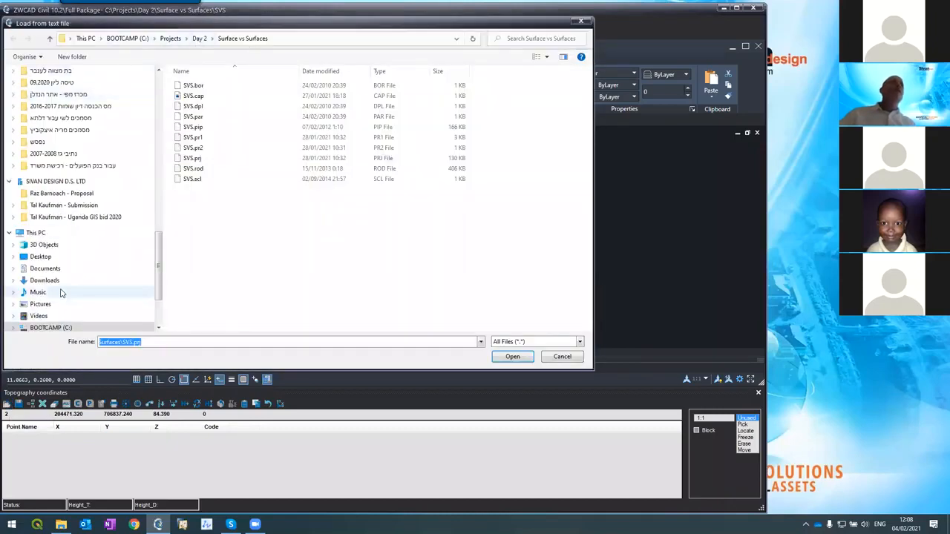
# - Browse the topography text-file import to the Samples folder inside Documents\ZWCAD Civil 10.2
pyautogui.scroll(-2, 63, 255)
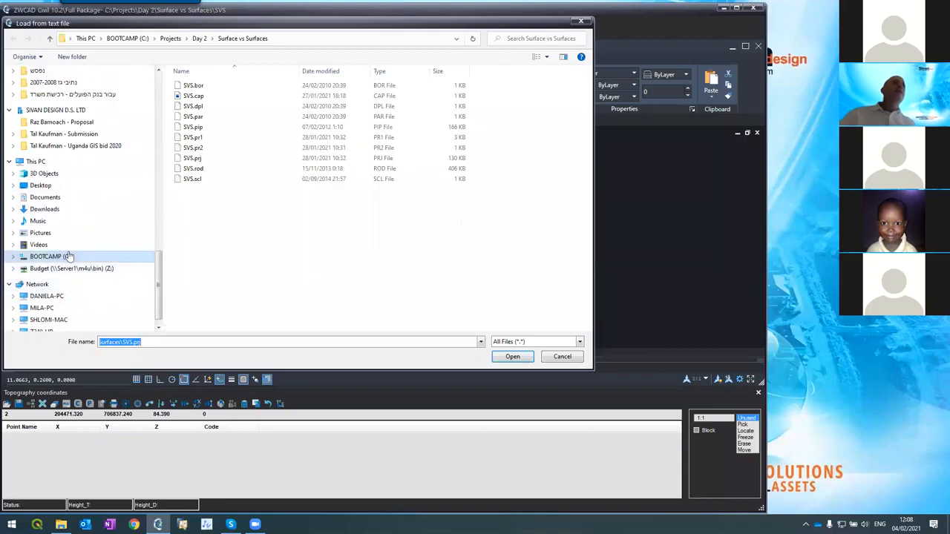
pyautogui.scroll(2, 71, 243)
pyautogui.scroll(6, 72, 241)
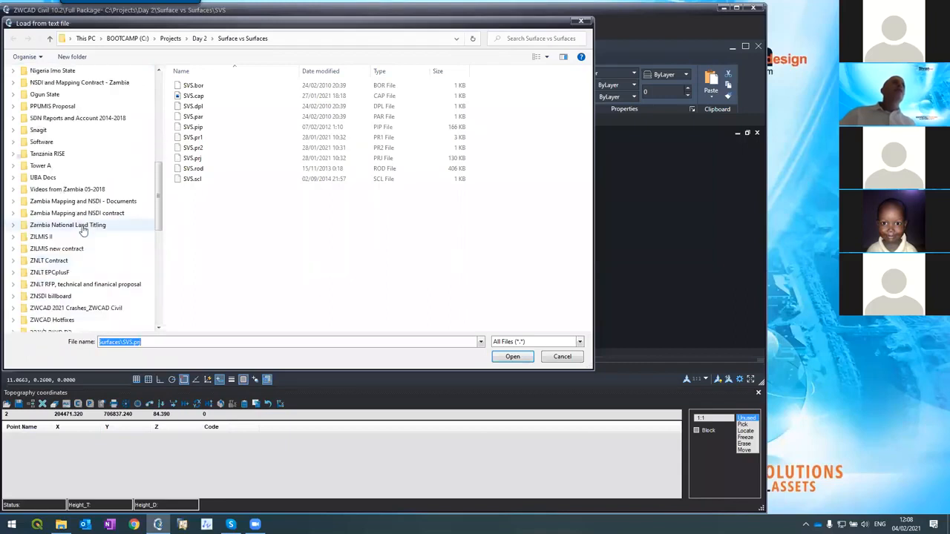
pyautogui.scroll(-5, 82, 234)
pyautogui.scroll(8, 83, 226)
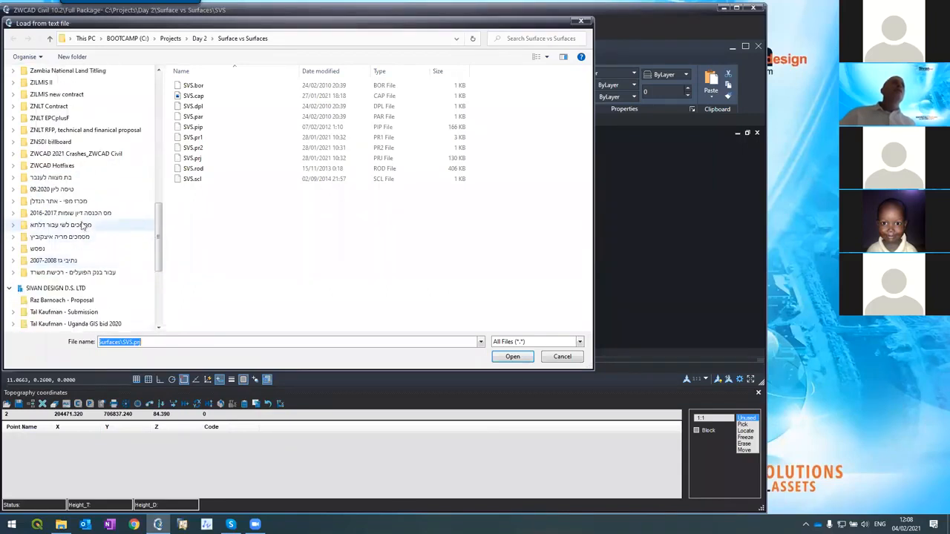
pyautogui.scroll(10, 83, 224)
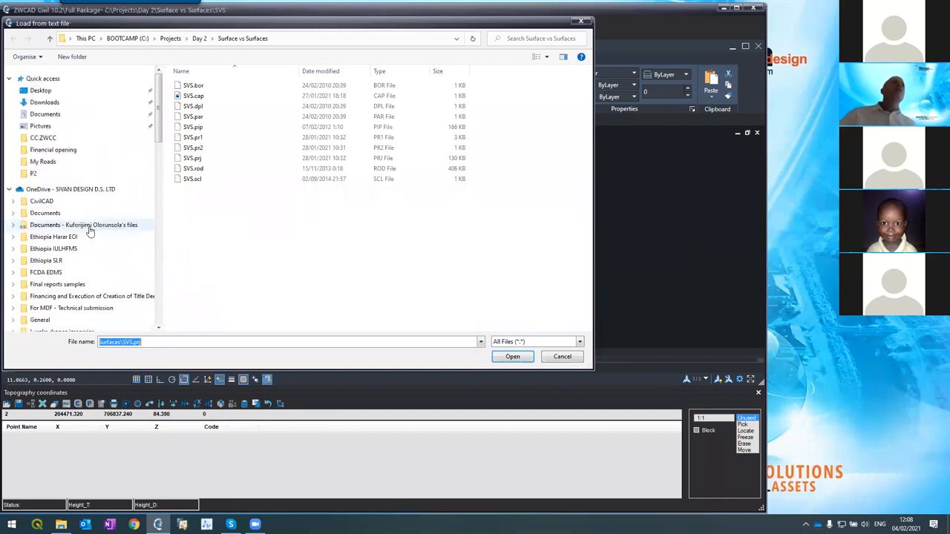
pyautogui.click(65, 114)
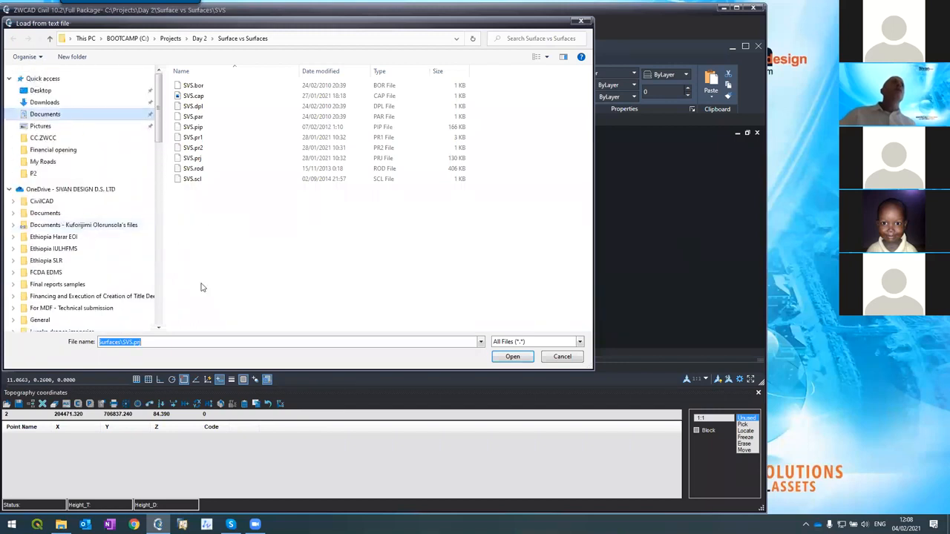
pyautogui.scroll(-5, 199, 279)
pyautogui.scroll(-1, 199, 280)
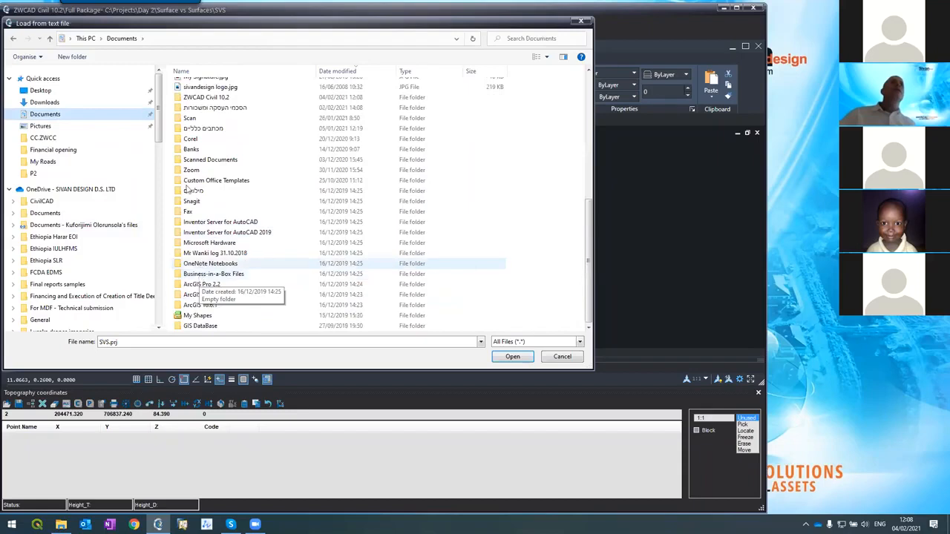
pyautogui.doubleClick(216, 101)
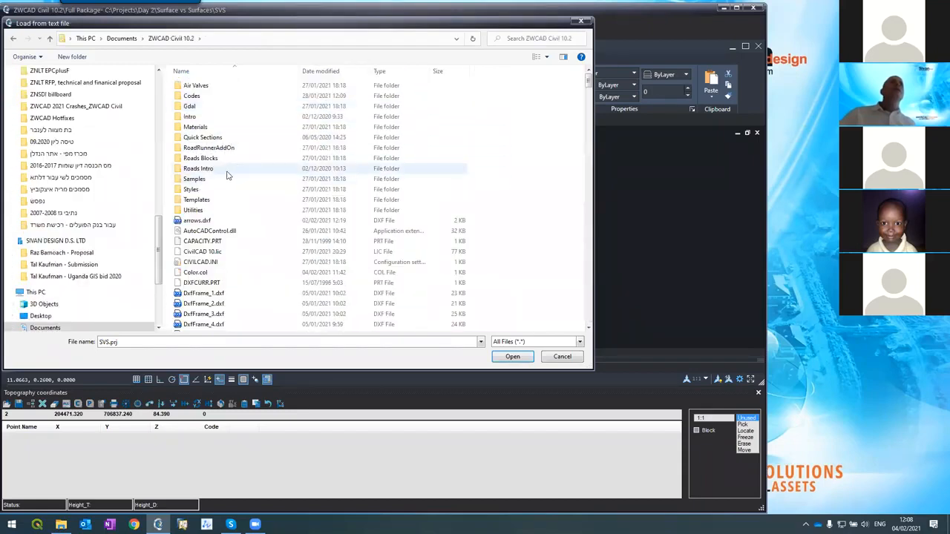
pyautogui.doubleClick(194, 179)
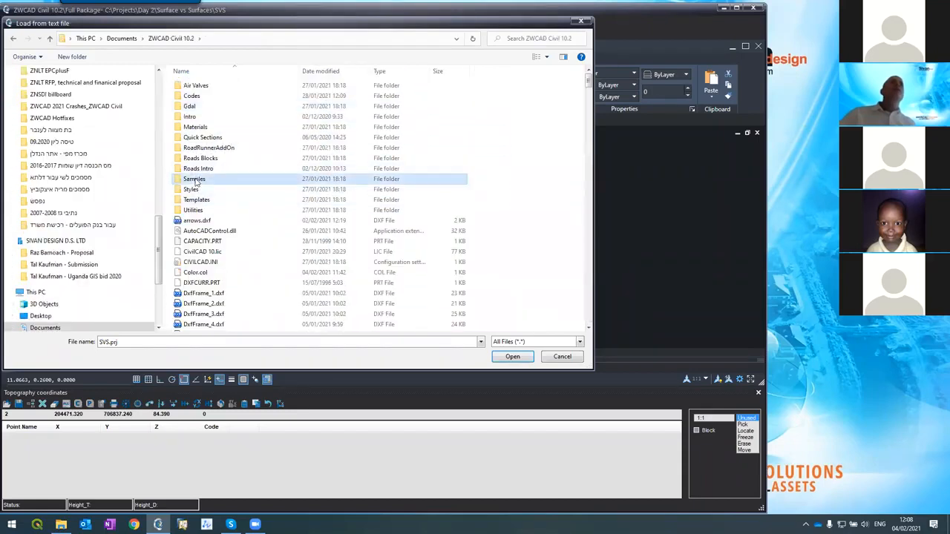
# - Load the topography points from Earthworks2.tco in the Earthworks2 sample folder and delete them all from the coordinates table
pyautogui.doubleClick(199, 119)
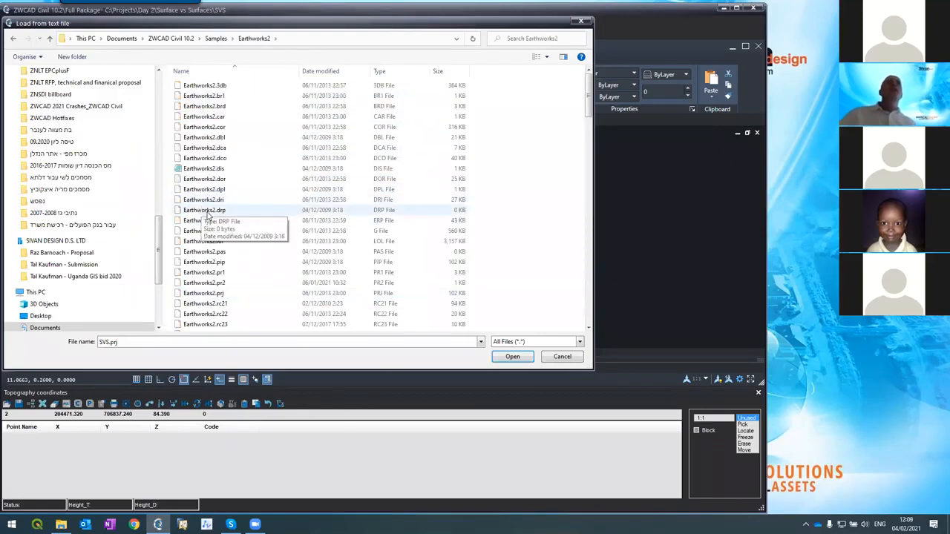
pyautogui.scroll(-7, 209, 214)
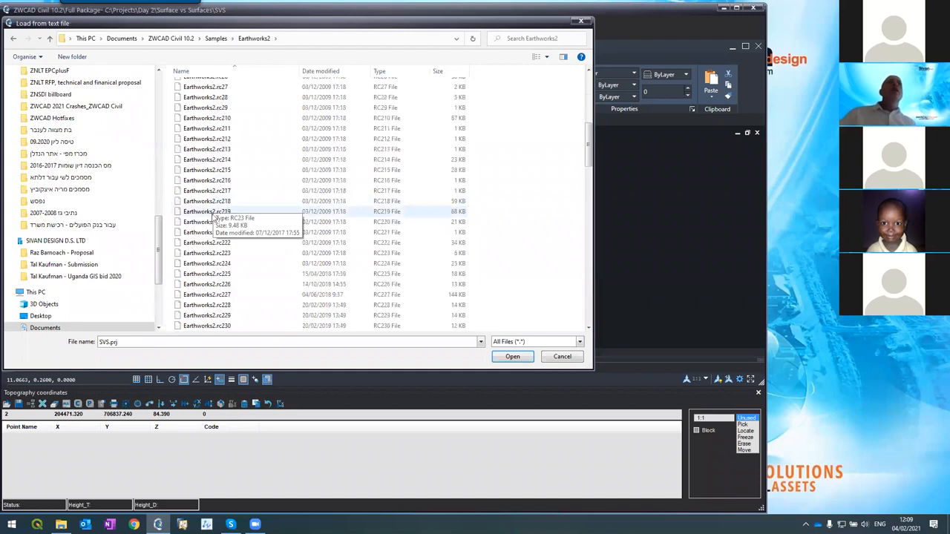
pyautogui.scroll(-10, 212, 223)
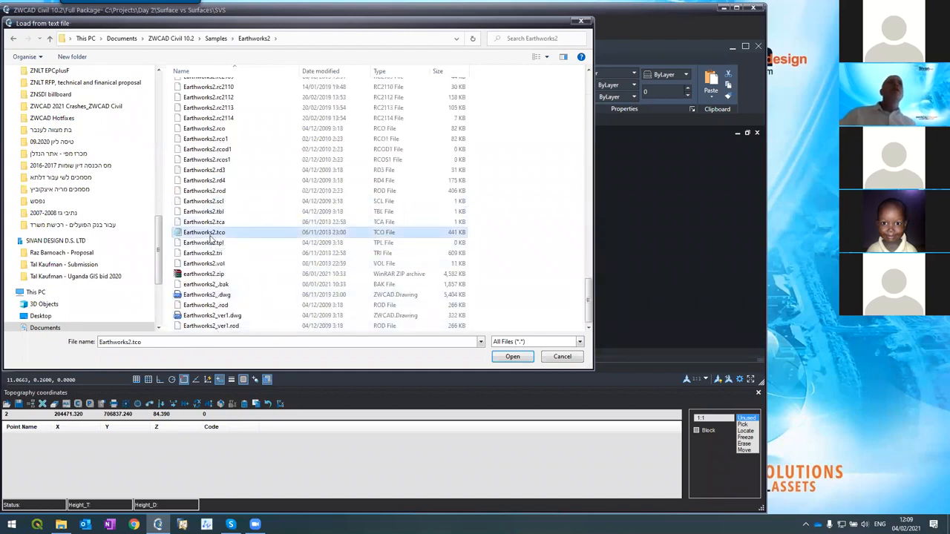
pyautogui.doubleClick(210, 234)
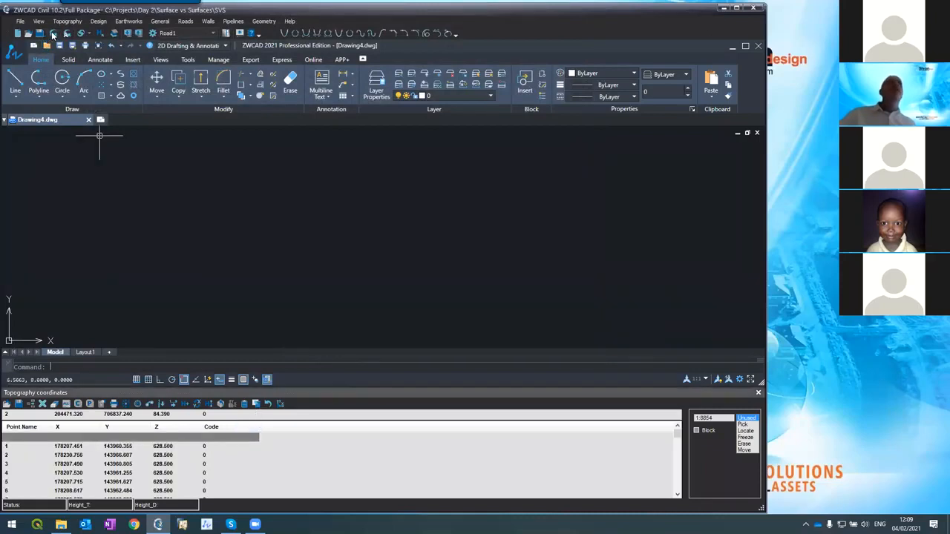
pyautogui.click(43, 404)
pyautogui.click(459, 290)
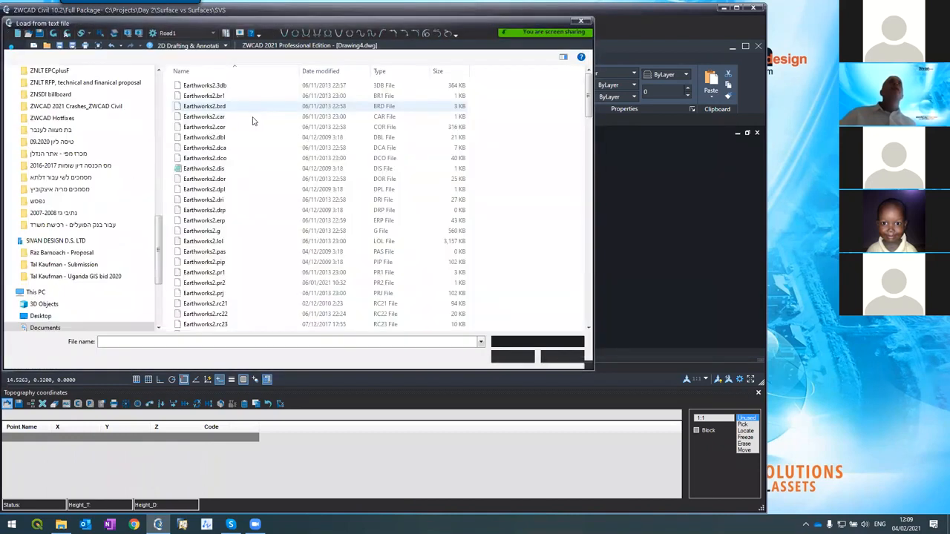
# - Load the topography points from Earthworks1.tco in the Earthworks1 sample folder
pyautogui.click(216, 38)
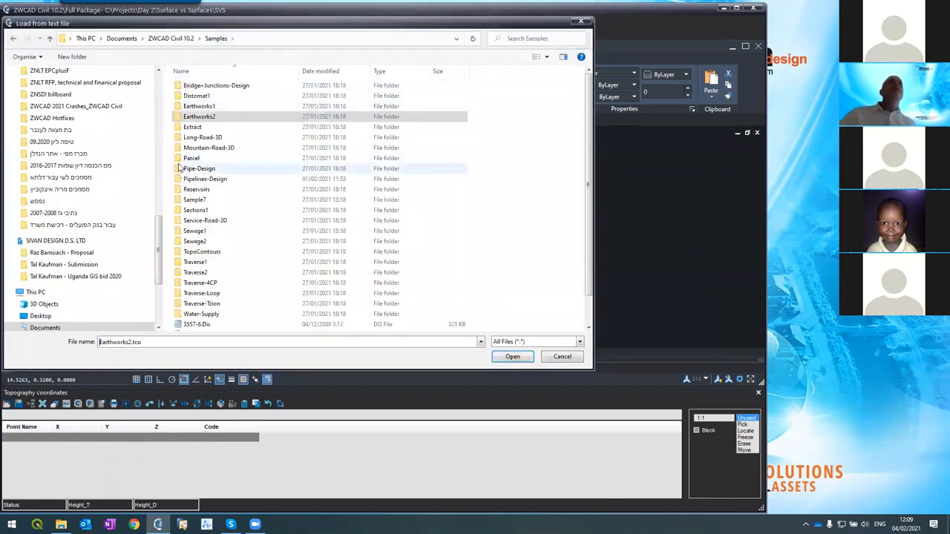
pyautogui.doubleClick(188, 108)
pyautogui.scroll(-2, 233, 238)
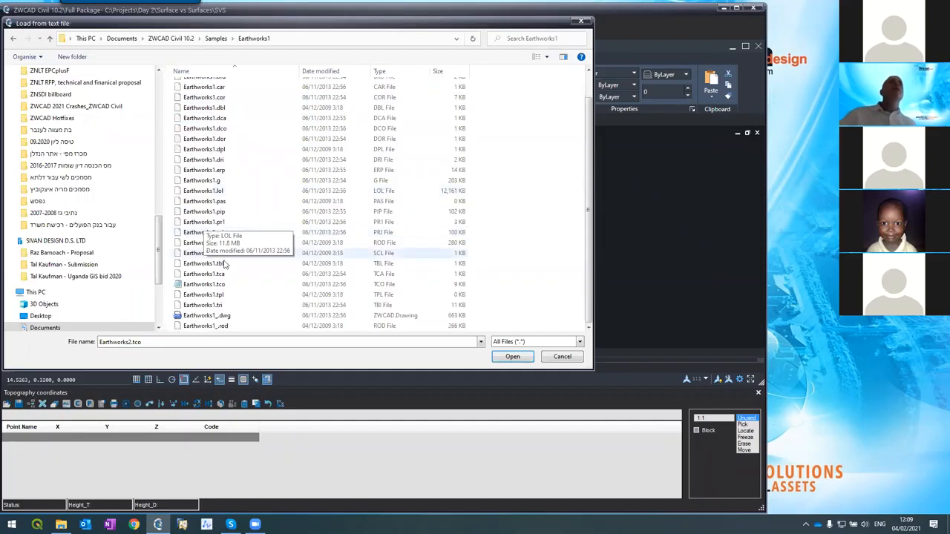
pyautogui.doubleClick(217, 286)
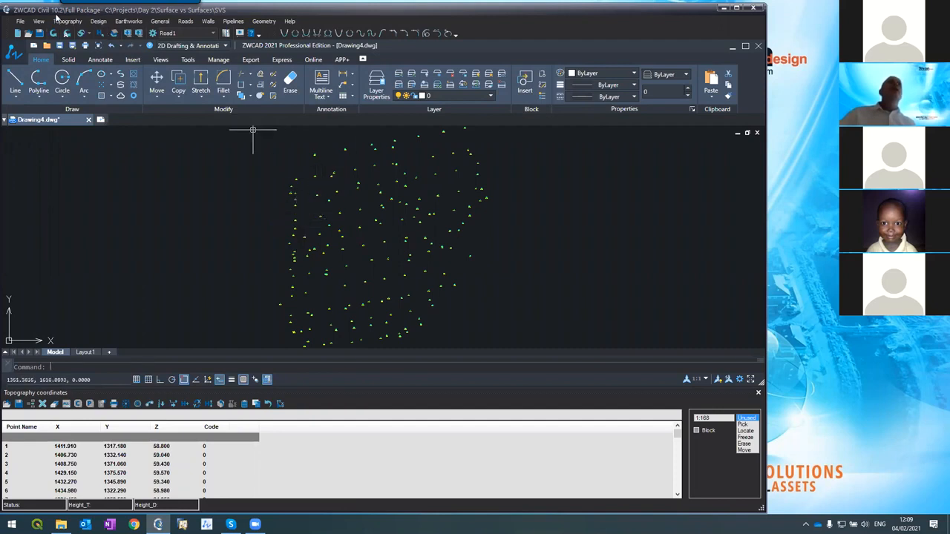
# - Generate topography contours over the drawing extents with an interval of 0.5 and a max interpolation length of 60
pyautogui.click(65, 21)
pyautogui.click(74, 43)
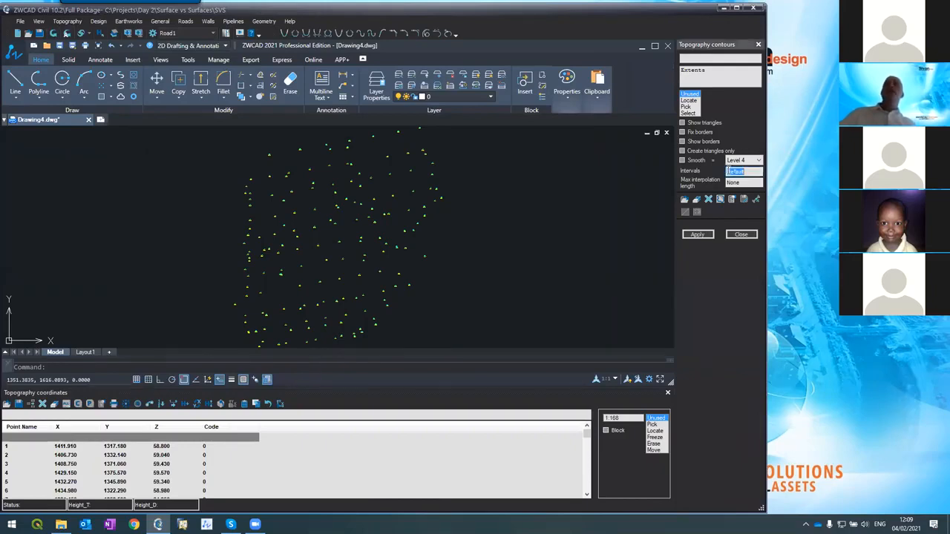
pyautogui.write('0.5')
pyautogui.doubleClick(732, 182)
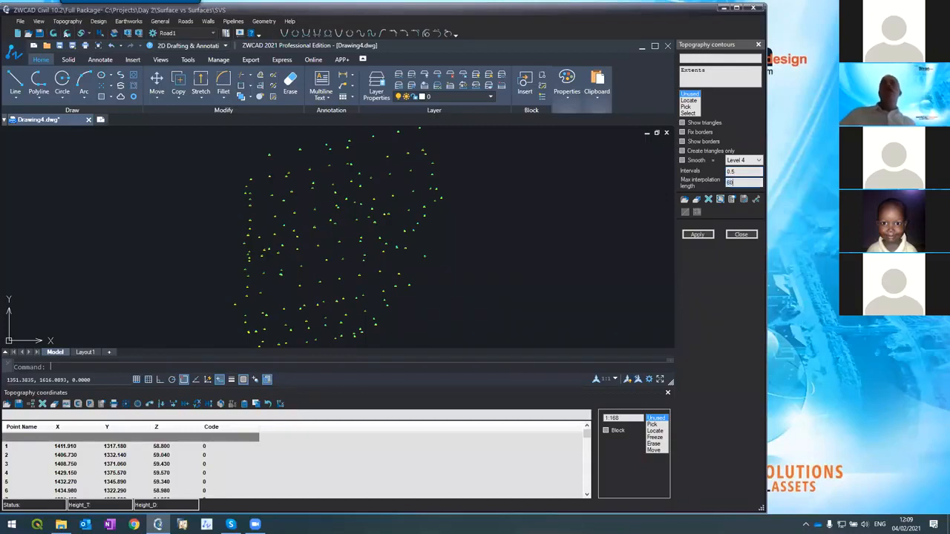
pyautogui.click(697, 234)
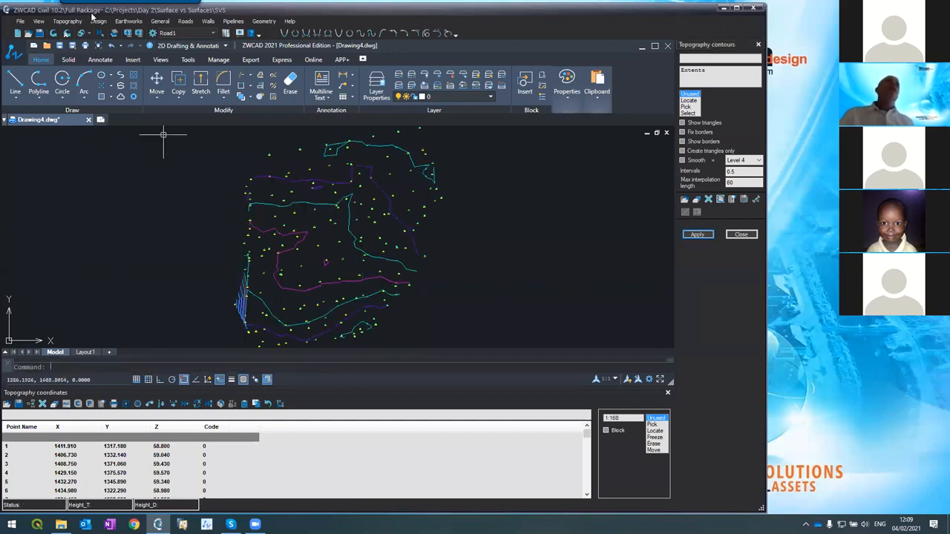
# - Load the design points from Earthworks1.dco in the Earthworks1 sample folder into the design coordinates table and refresh the drawing
pyautogui.click(97, 21)
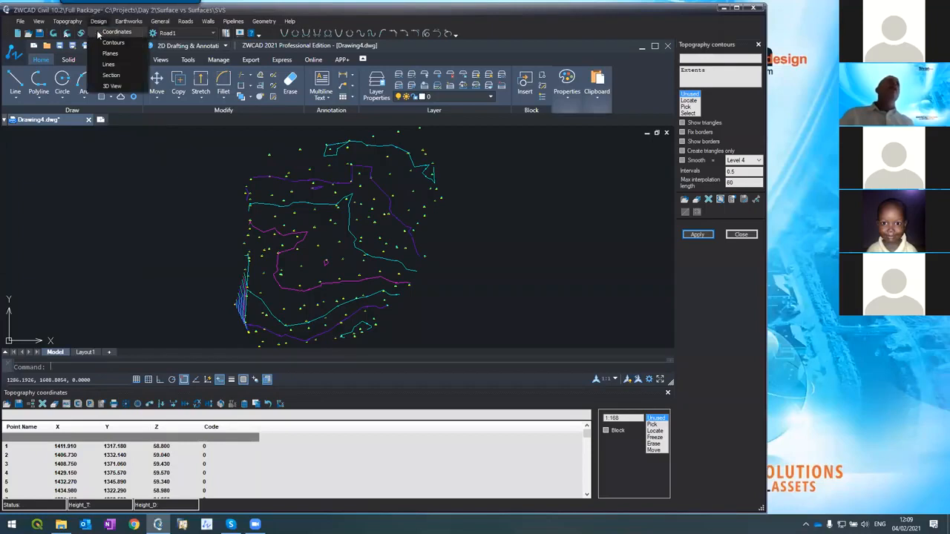
pyautogui.click(104, 32)
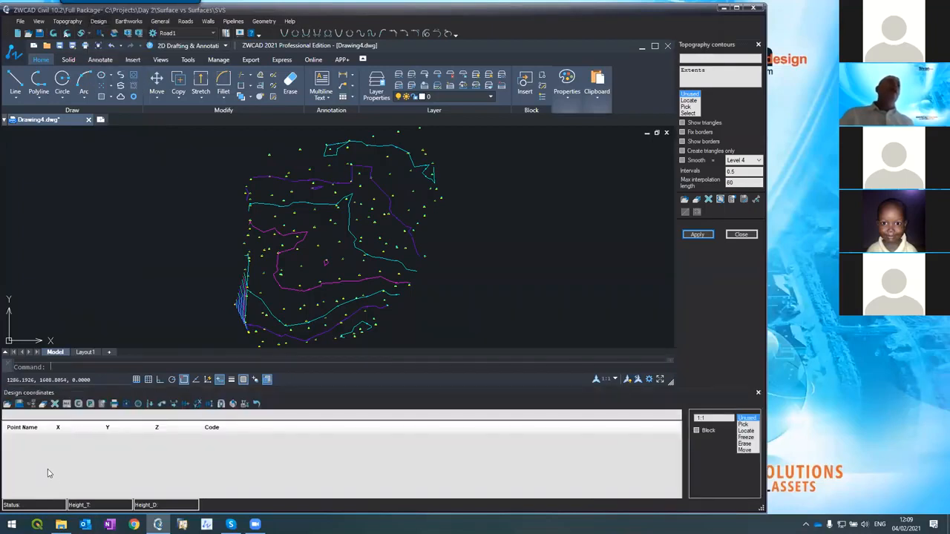
pyautogui.click(741, 234)
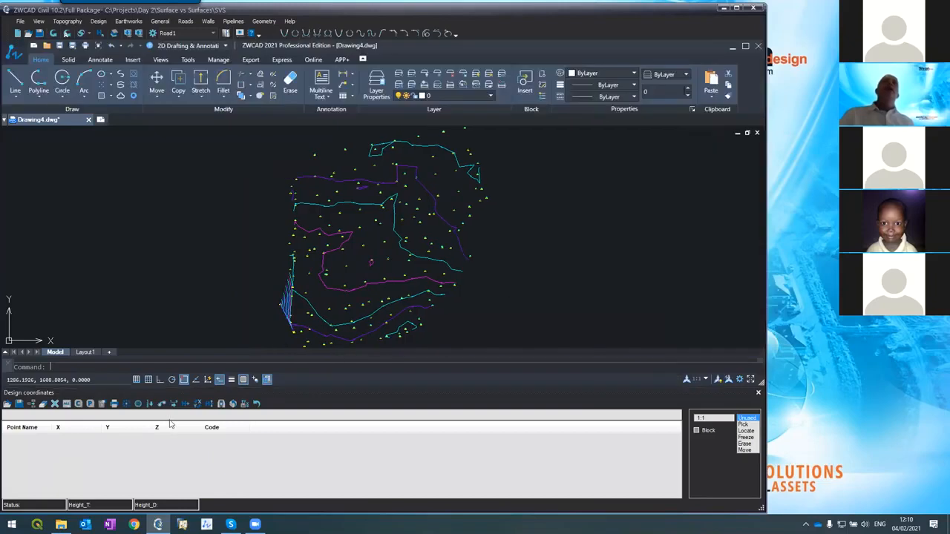
pyautogui.click(6, 406)
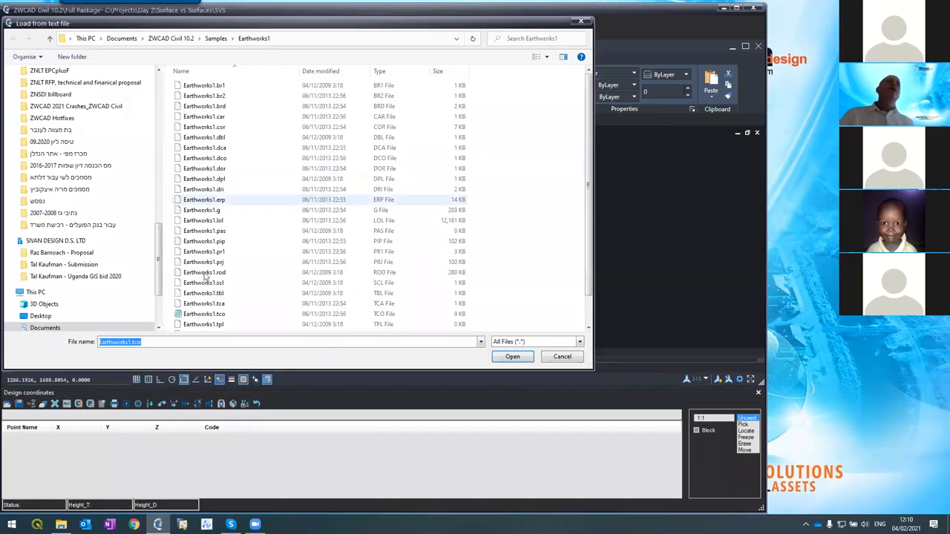
pyautogui.click(134, 344)
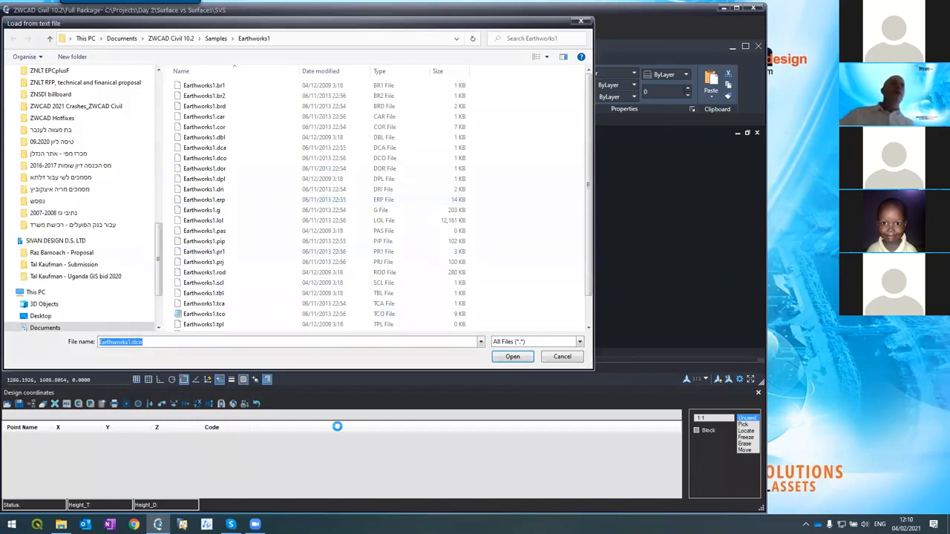
pyautogui.press('Return')
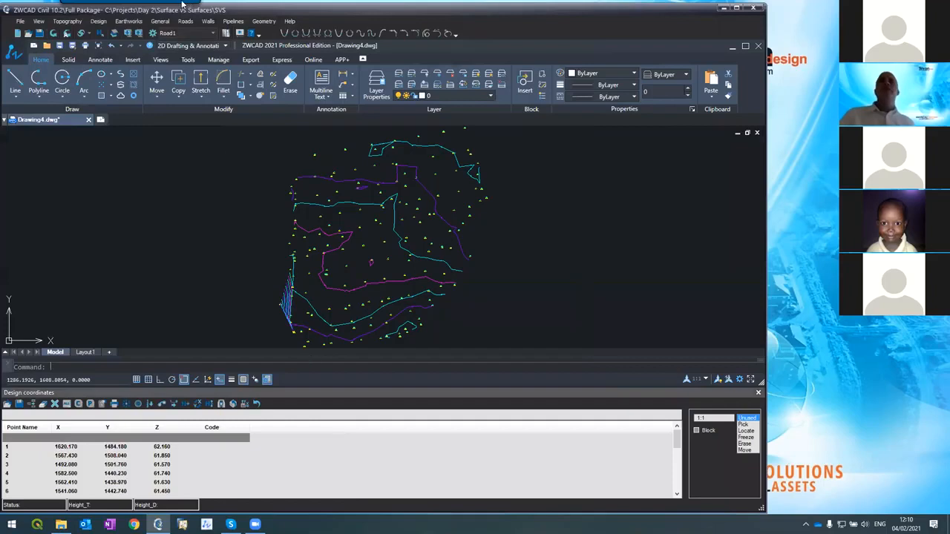
pyautogui.click(53, 34)
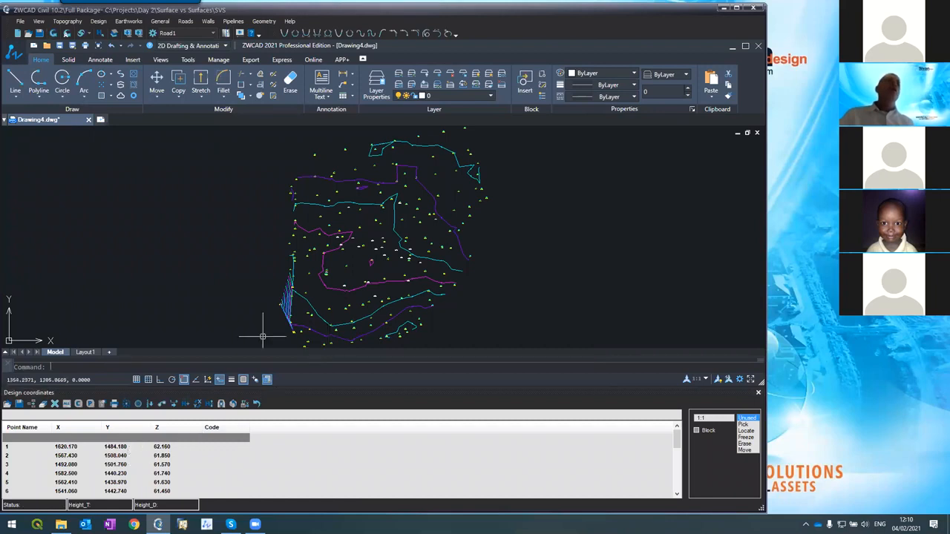
# - Examine the design points' names and heights against the surrounding topography points in the drawing
pyautogui.scroll(6, 384, 279)
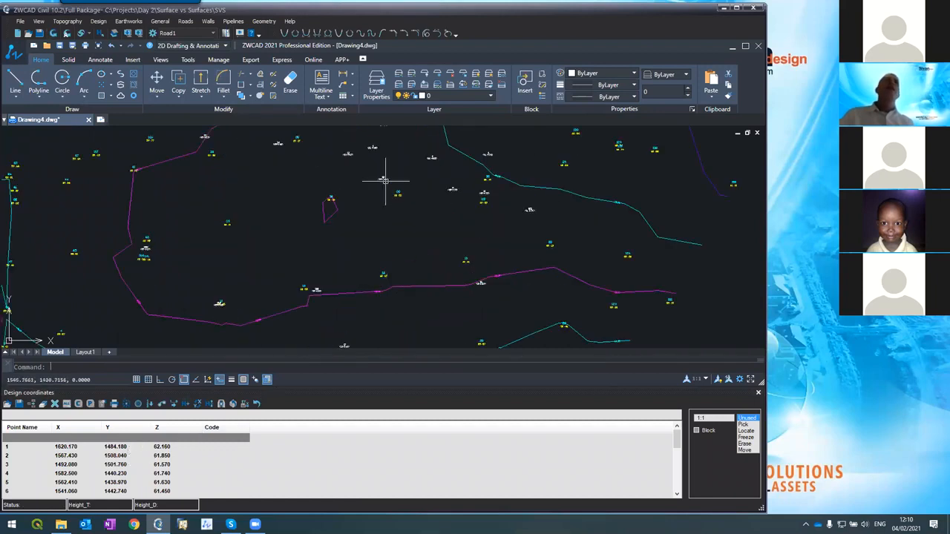
pyautogui.scroll(5, 388, 175)
pyautogui.scroll(1, 405, 189)
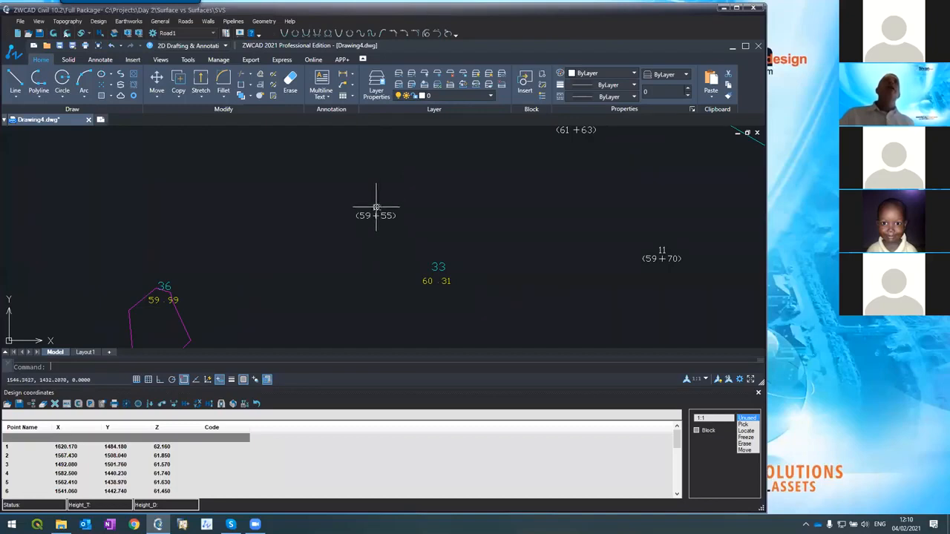
pyautogui.scroll(-8, 374, 215)
pyautogui.scroll(5, 349, 201)
pyautogui.scroll(-6, 333, 225)
pyautogui.scroll(1, 280, 233)
pyautogui.scroll(7, 282, 222)
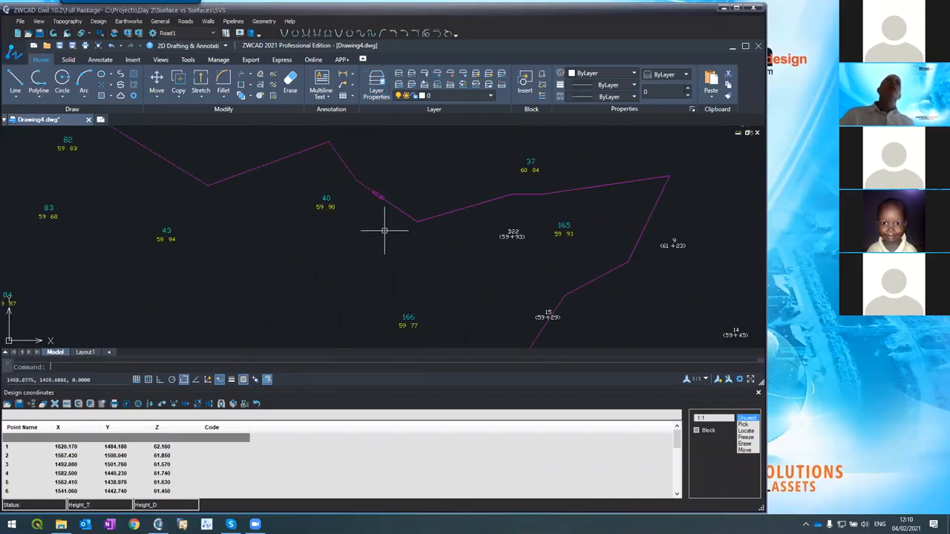
pyautogui.scroll(-8, 371, 223)
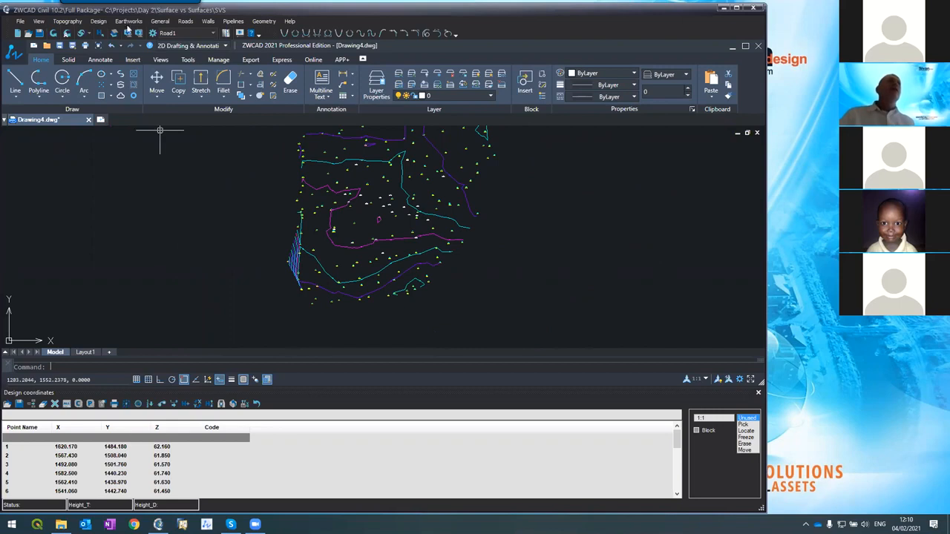
# - Generate design contours over the drawing extents with an interval of 0.5 and a max interpolation length of 60
pyautogui.click(77, 22)
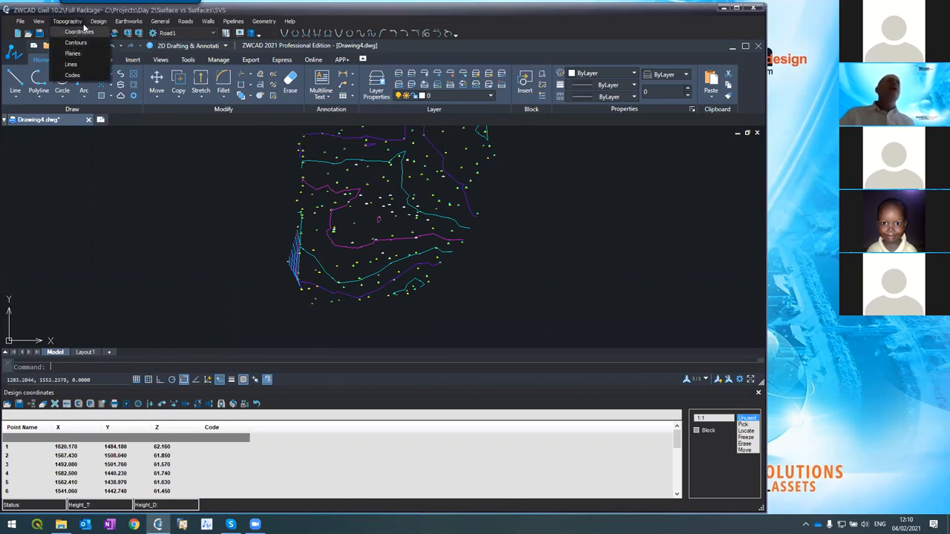
pyautogui.moveTo(101, 22)
pyautogui.click(110, 43)
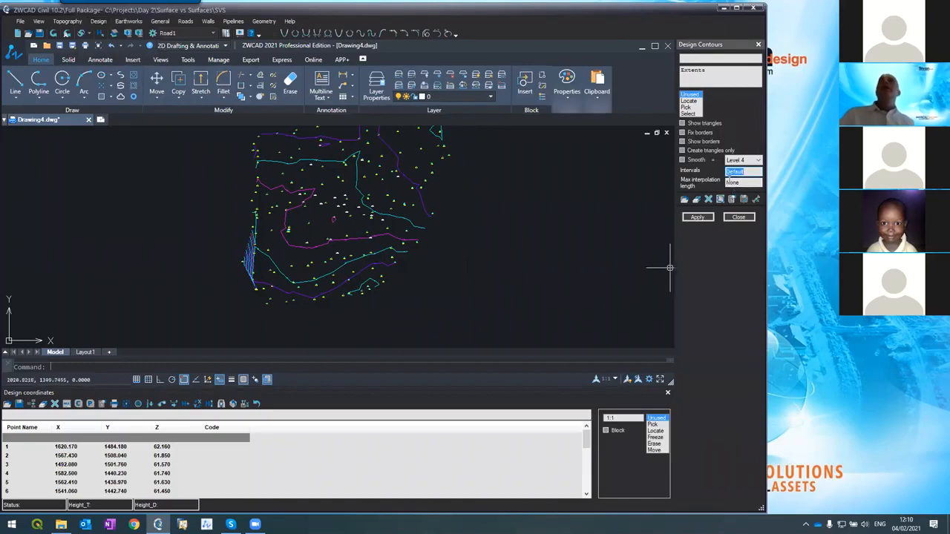
pyautogui.write('0.5')
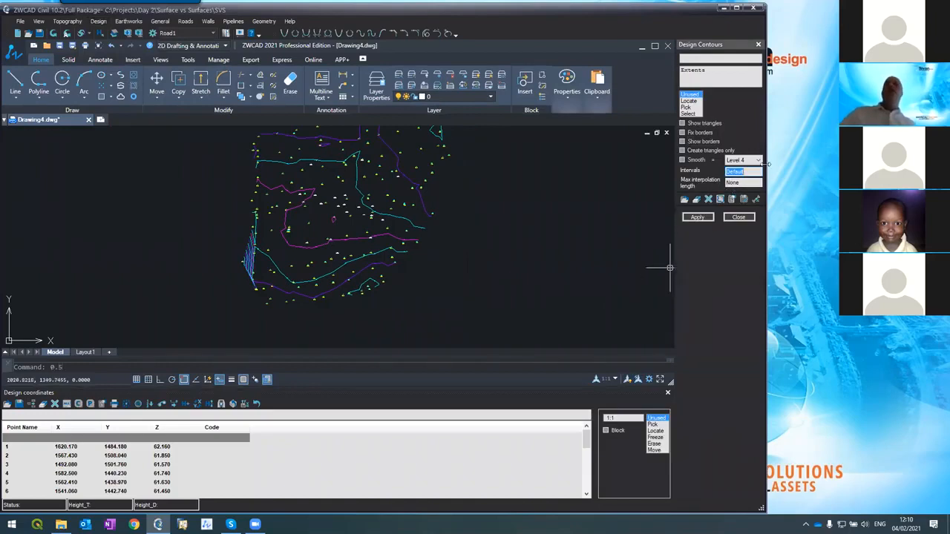
pyautogui.click(744, 172)
pyautogui.write('0.5')
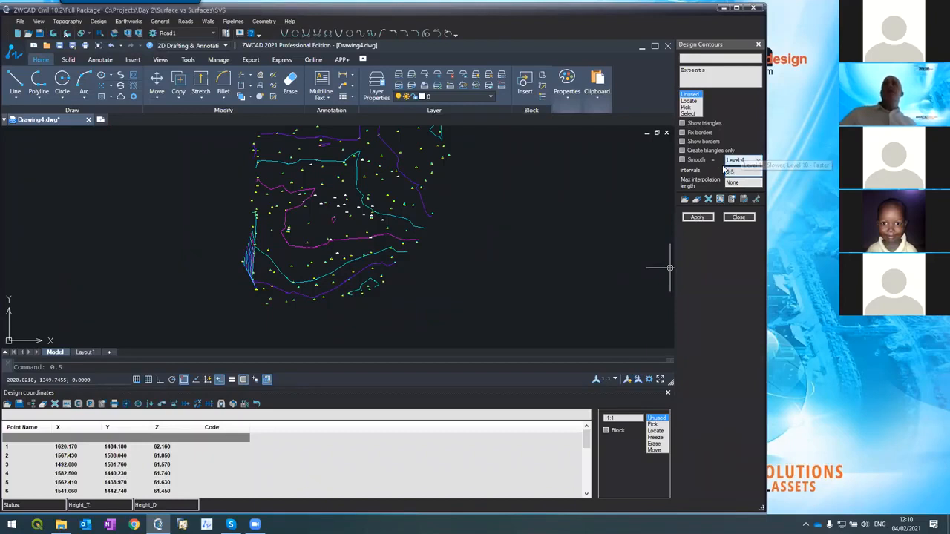
pyautogui.write('60')
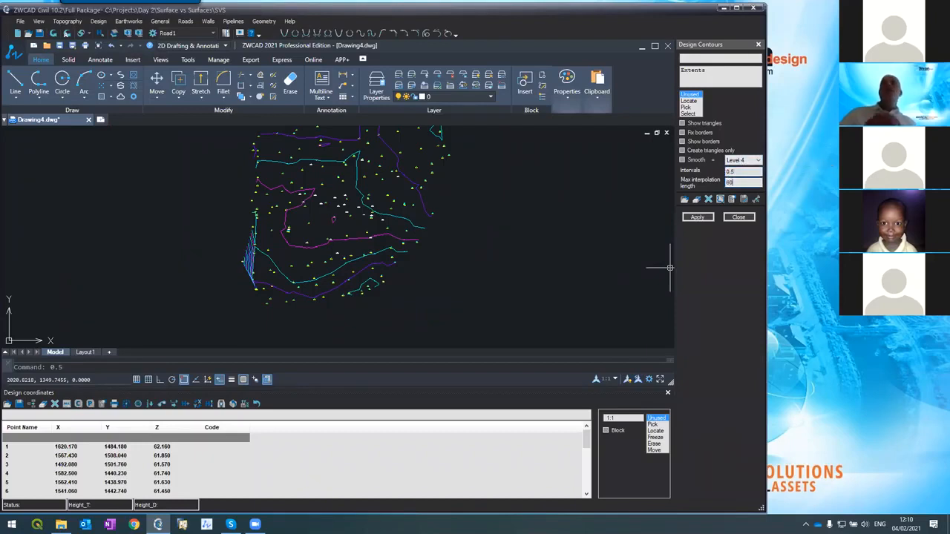
pyautogui.click(697, 218)
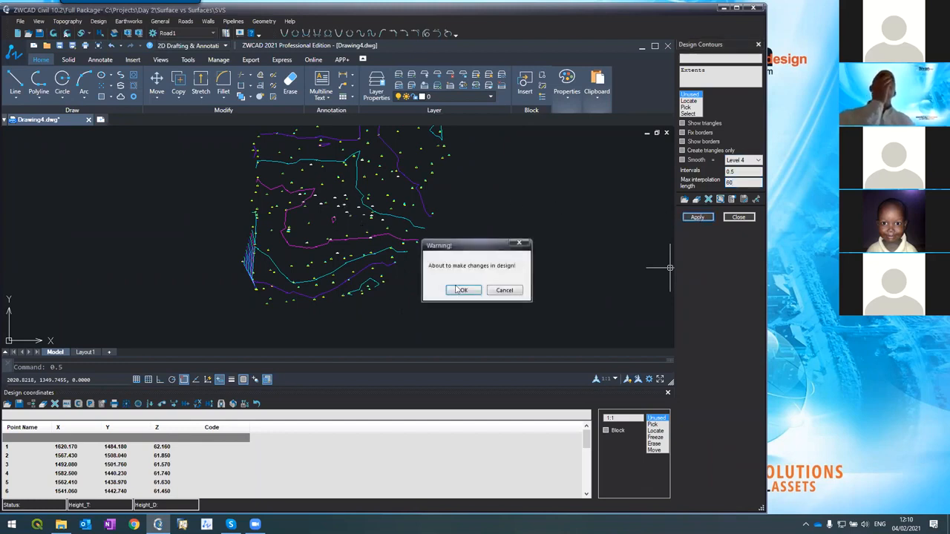
pyautogui.click(460, 290)
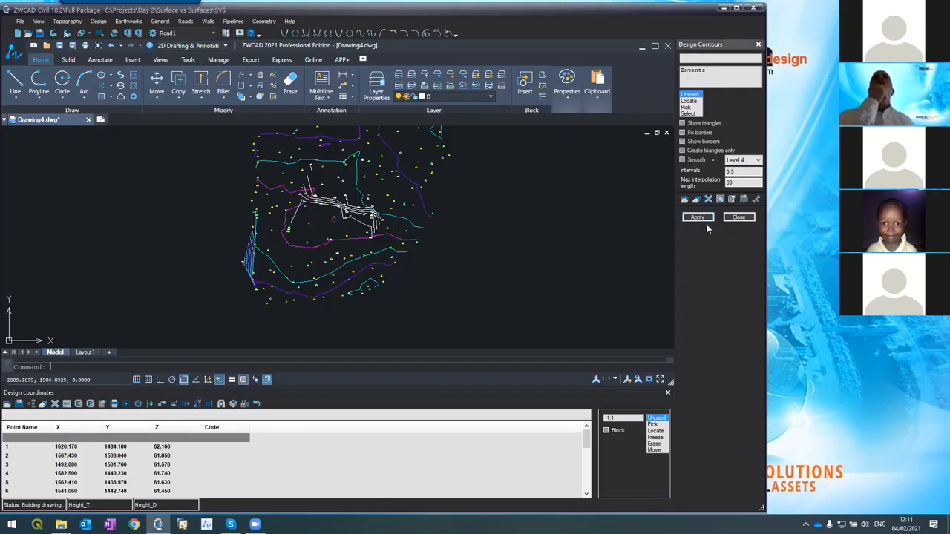
# - Try to regenerate the design contours with their borders shown
pyautogui.click(701, 217)
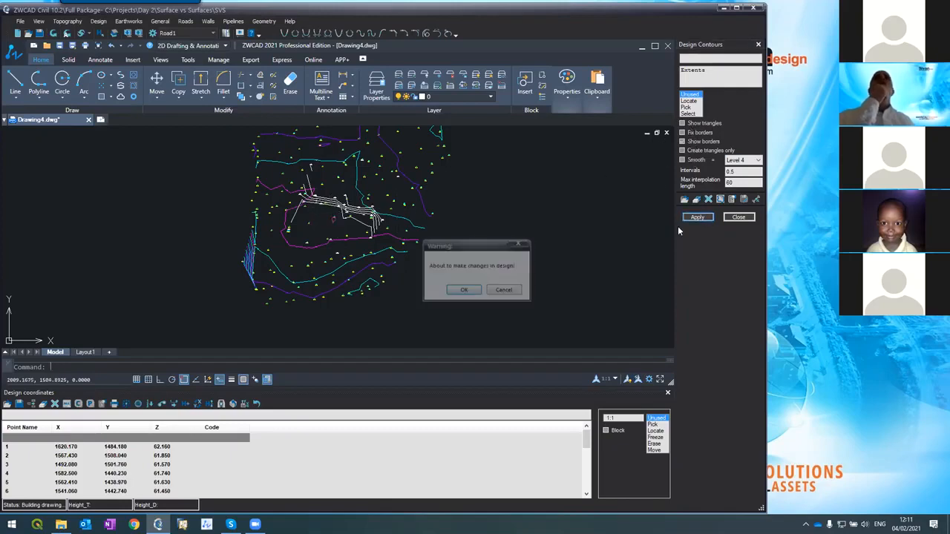
pyautogui.click(465, 288)
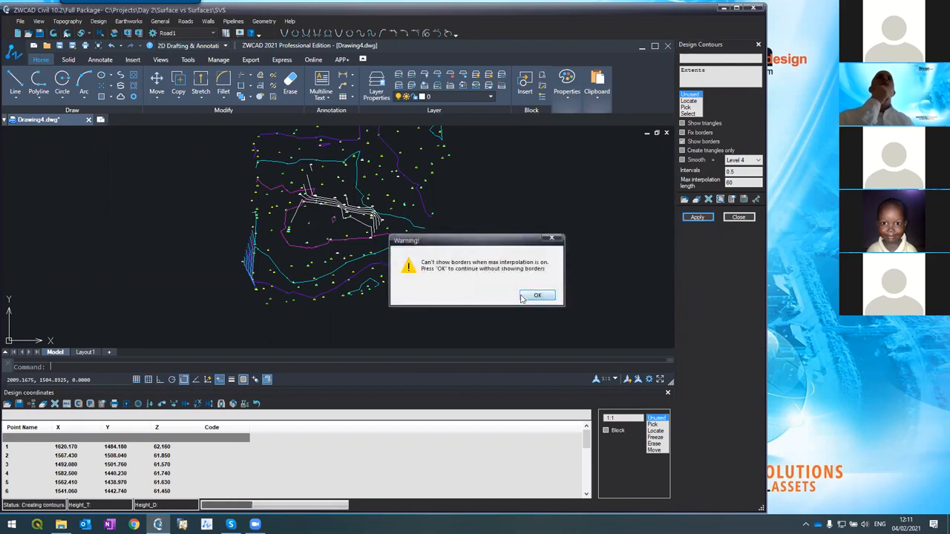
pyautogui.click(538, 297)
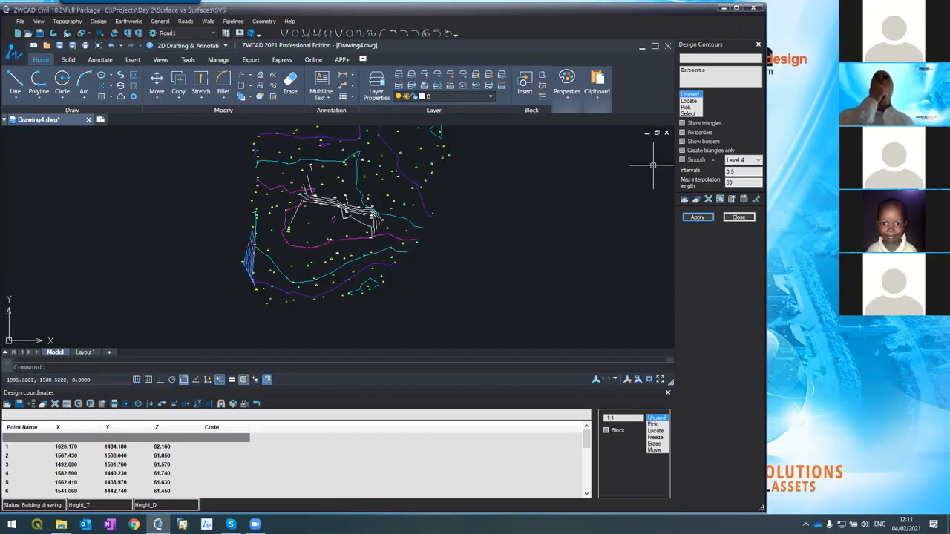
# - Regenerate the design contours with the triangles shown
pyautogui.click(690, 124)
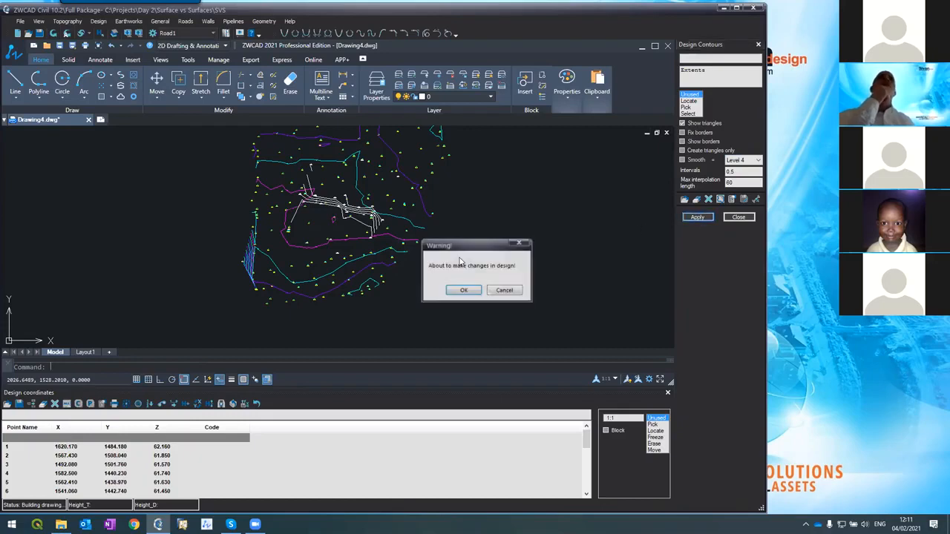
pyautogui.click(461, 291)
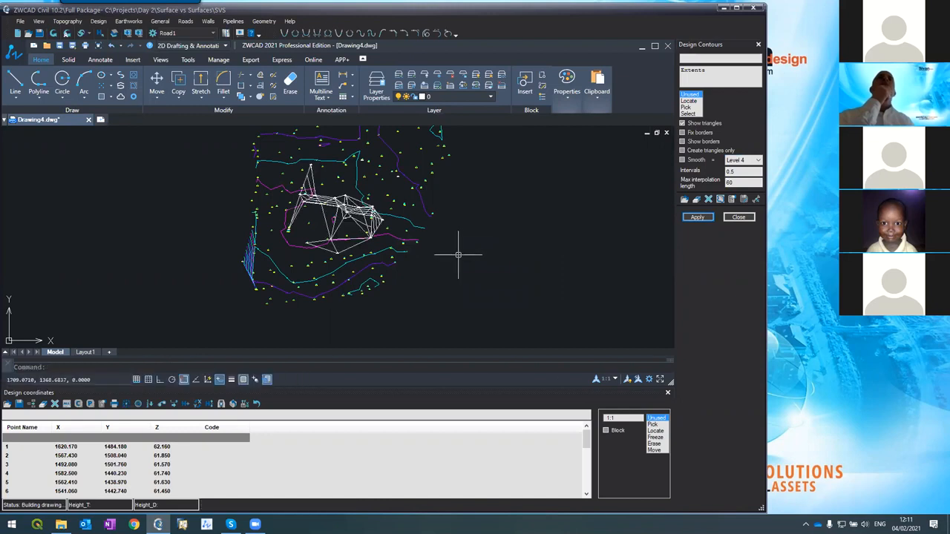
pyautogui.scroll(4, 307, 178)
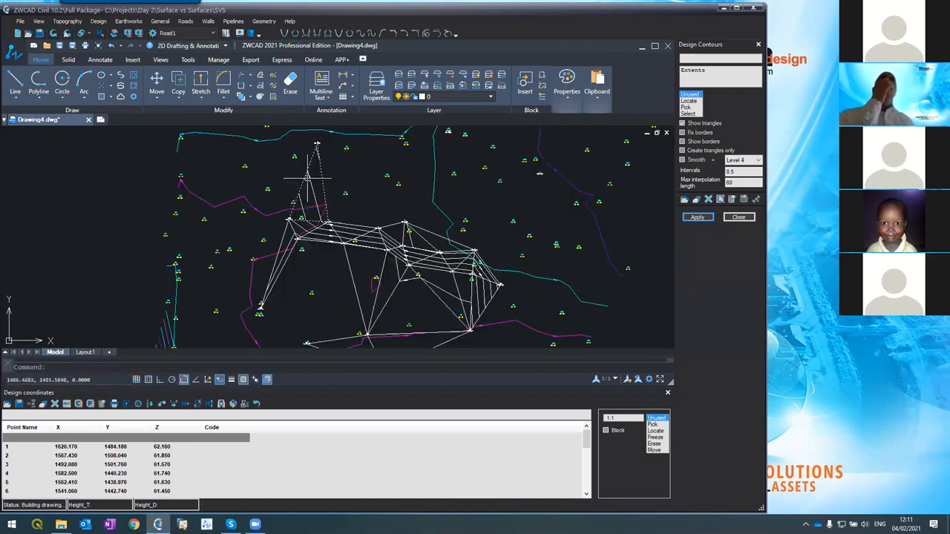
# - Remove the max interpolation length limit from the design contours and regenerate them with triangles
pyautogui.moveTo(738, 183); pyautogui.dragTo(675, 190)
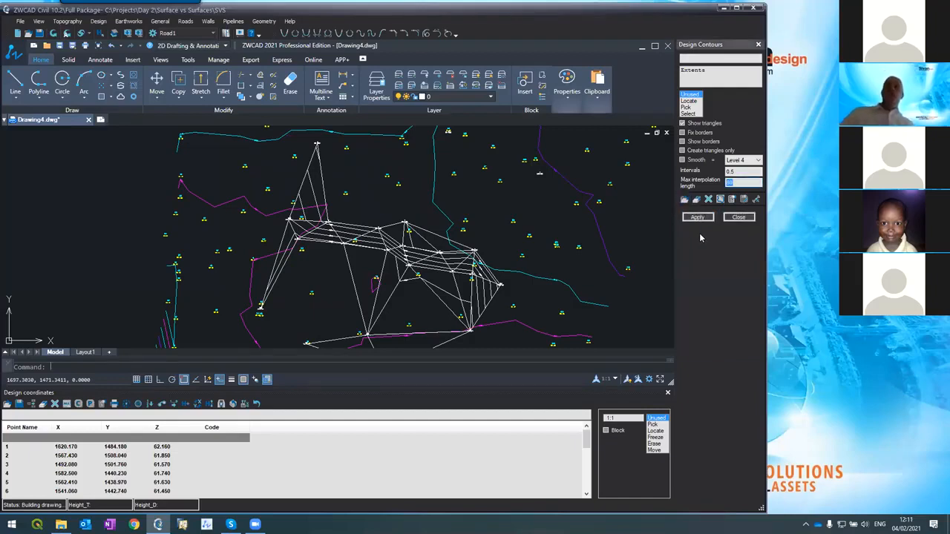
pyautogui.click(707, 216)
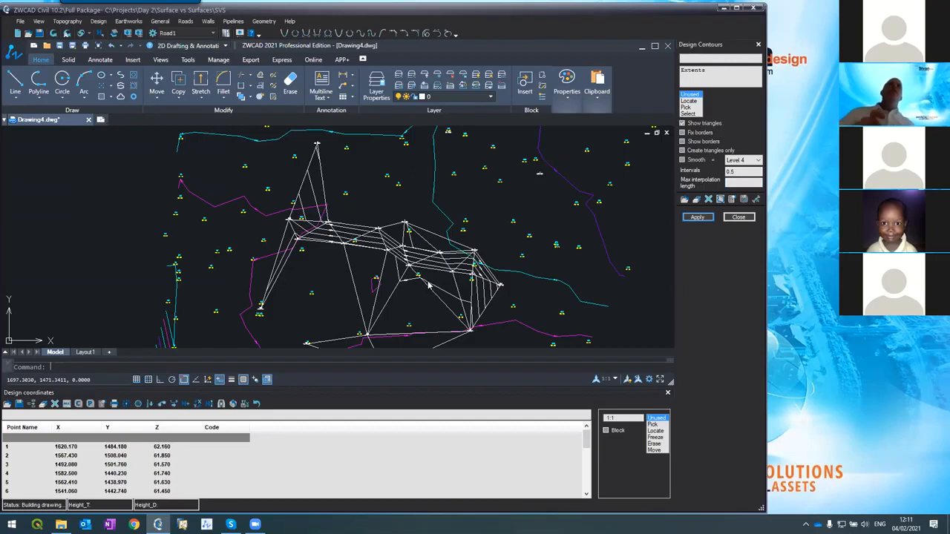
pyautogui.click(461, 289)
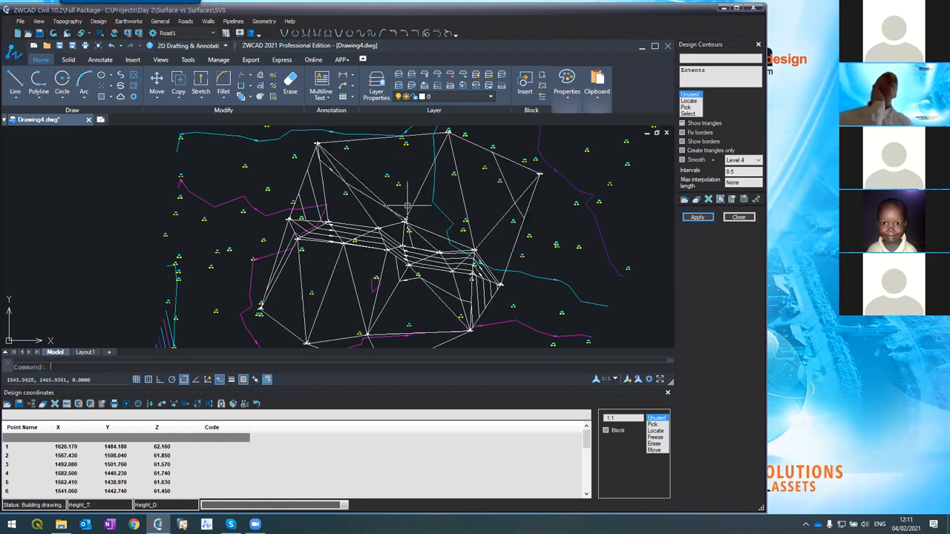
pyautogui.scroll(-4, 381, 168)
pyautogui.scroll(4, 381, 167)
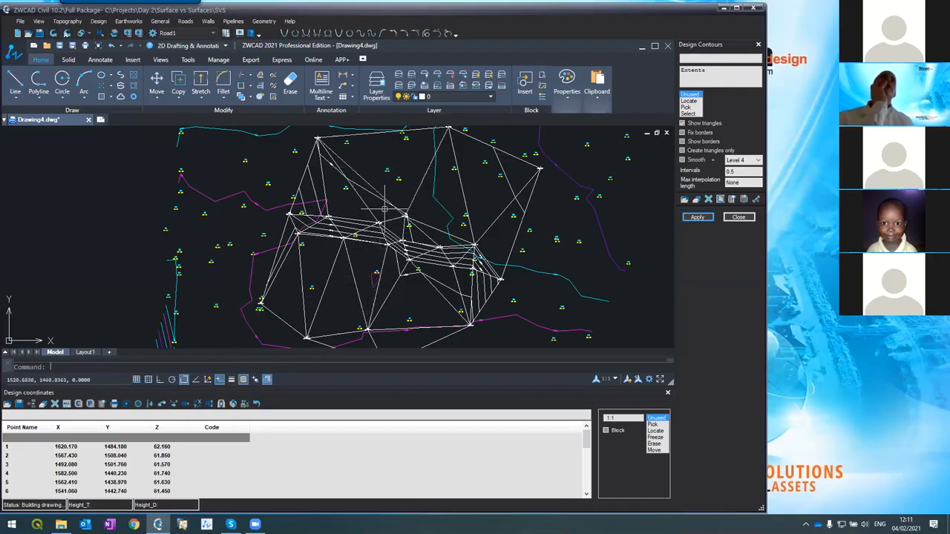
pyautogui.scroll(-3, 387, 216)
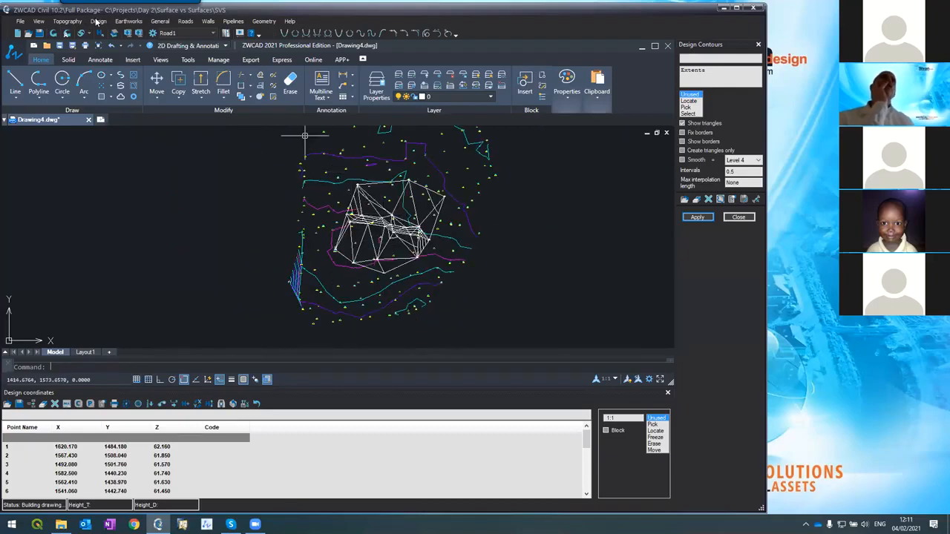
# - Cut a design section from about (1484.60, 1352.23) to (1591.88, 1543.22) and examine the existing and designed ground profiles
pyautogui.click(98, 20)
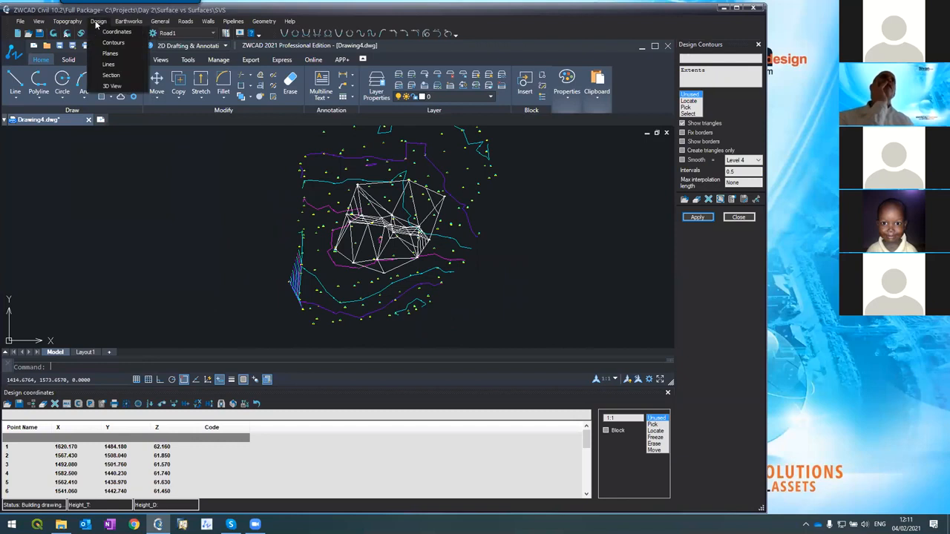
pyautogui.click(111, 75)
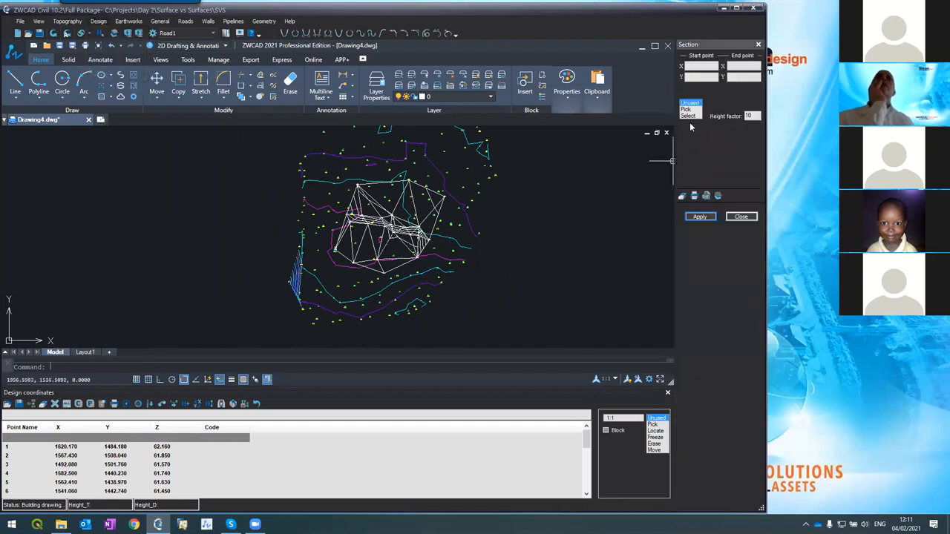
pyautogui.click(686, 110)
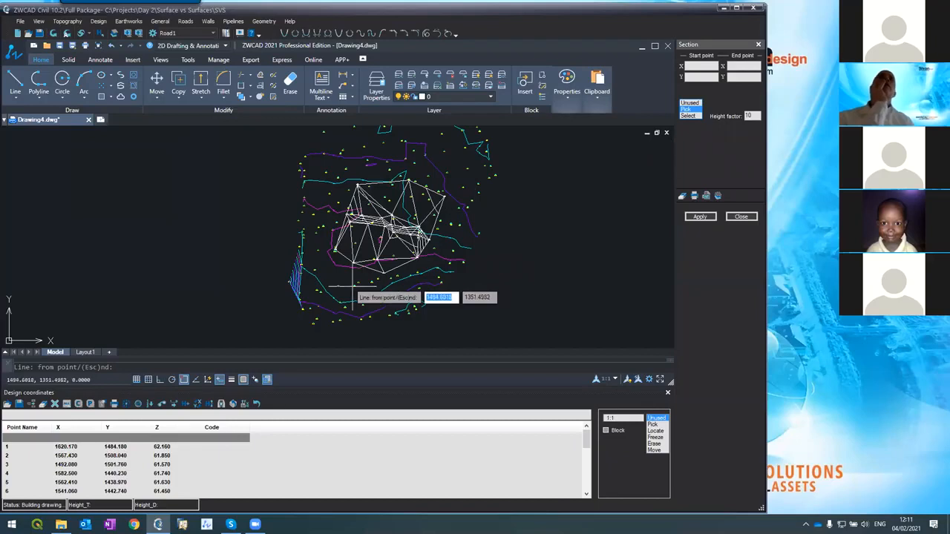
pyautogui.click(426, 150)
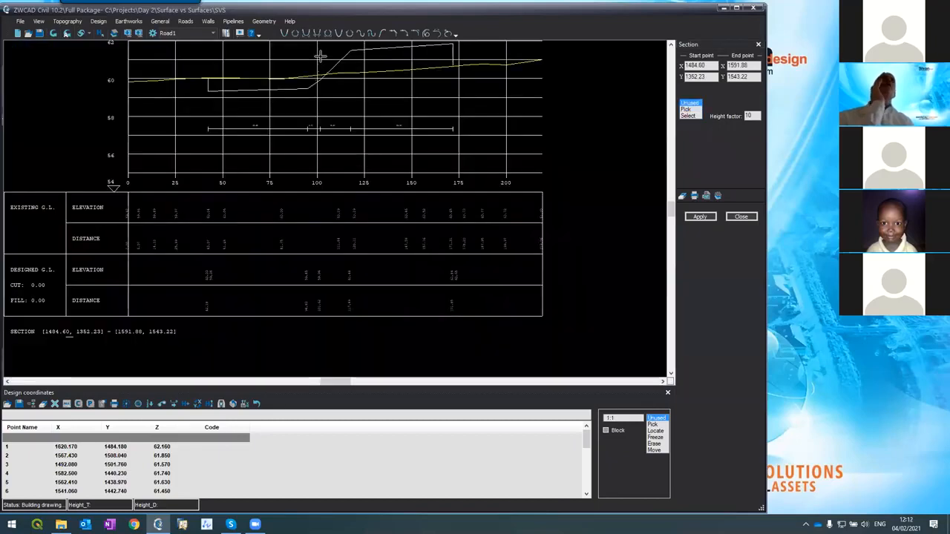
pyautogui.scroll(1, 321, 57)
pyautogui.scroll(-2, 335, 142)
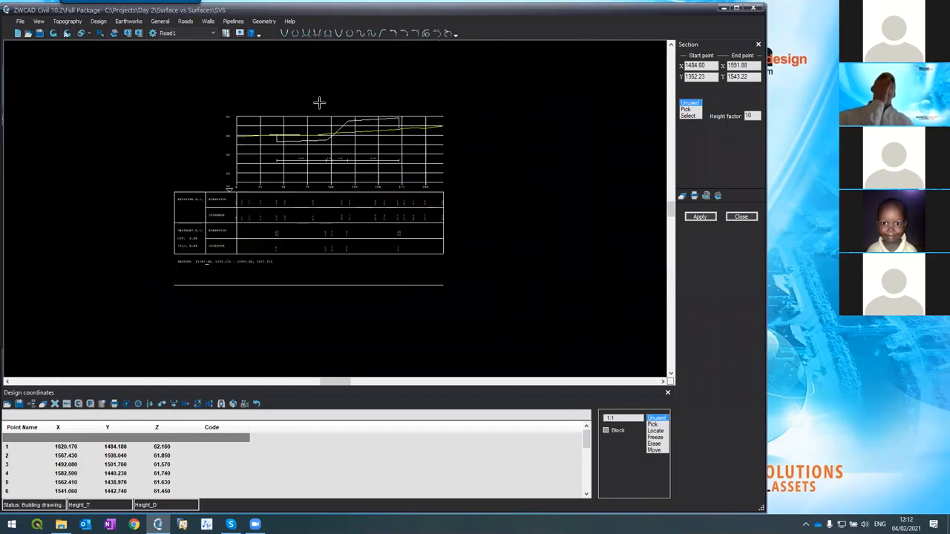
pyautogui.scroll(3, 321, 108)
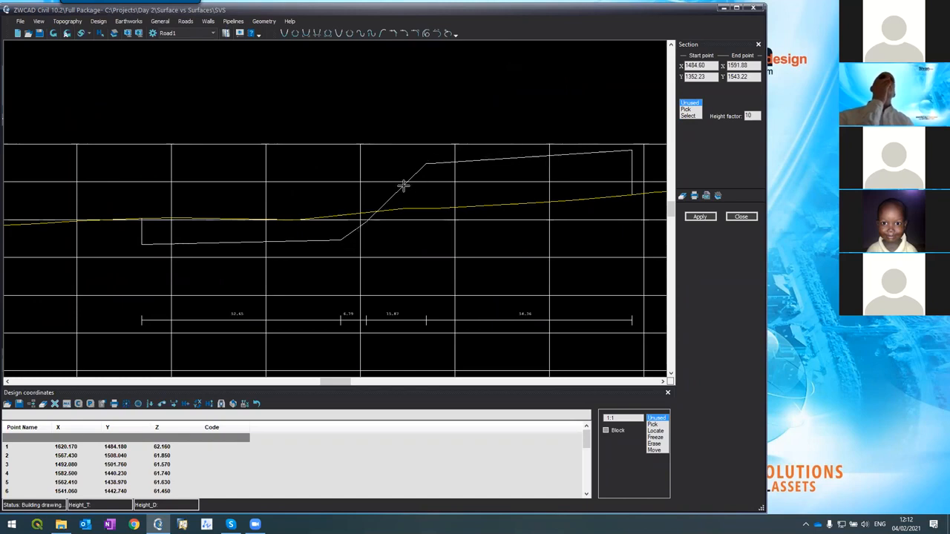
pyautogui.scroll(-5, 350, 175)
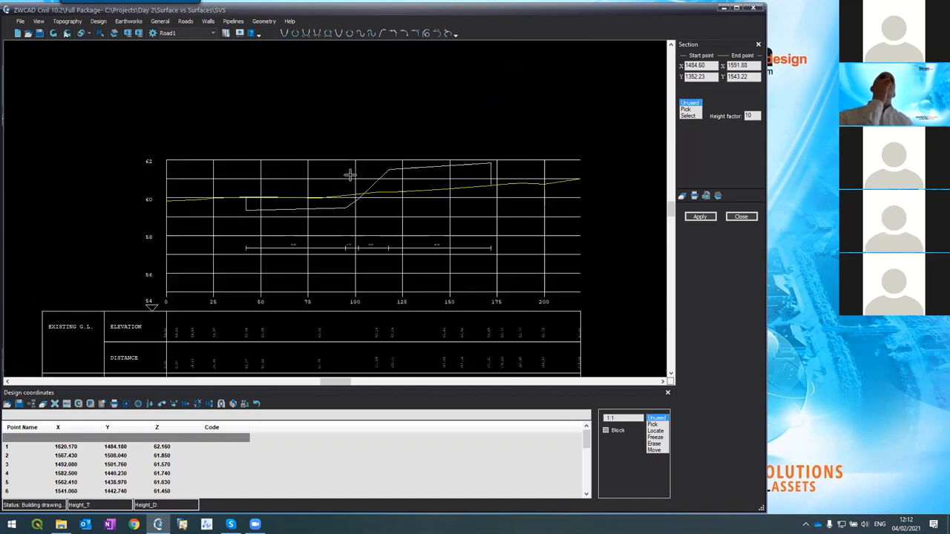
pyautogui.click(699, 216)
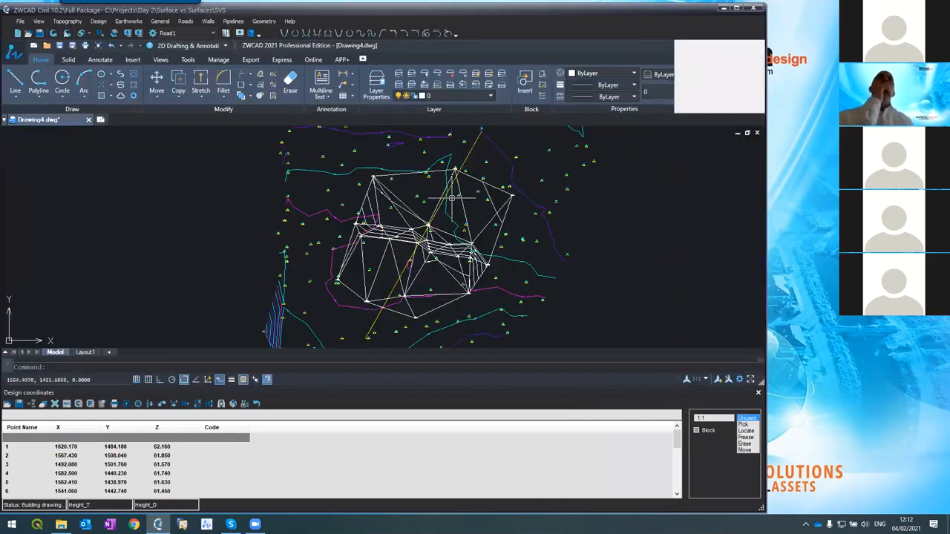
# - Compute the general earthworks over the drawing extents with a 10 by 10 grid and review the reported cut and fill volumes
pyautogui.click(127, 21)
pyautogui.click(127, 21)
pyautogui.click(127, 21)
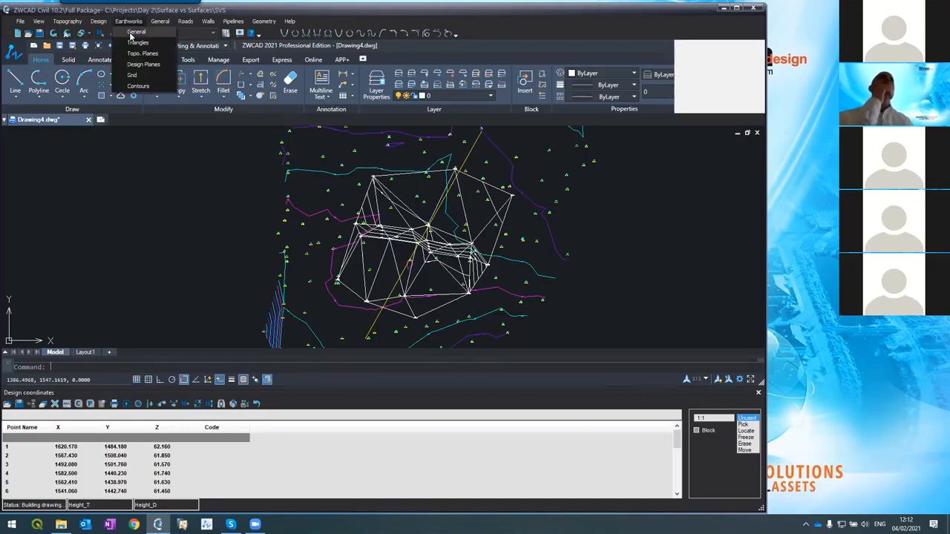
pyautogui.click(134, 33)
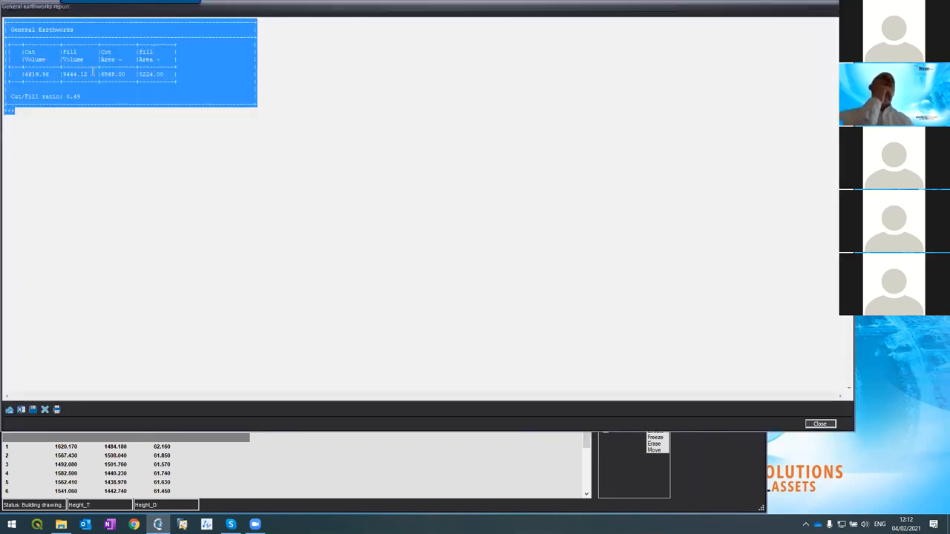
pyautogui.click(92, 75)
pyautogui.moveTo(23, 74); pyautogui.dragTo(86, 75)
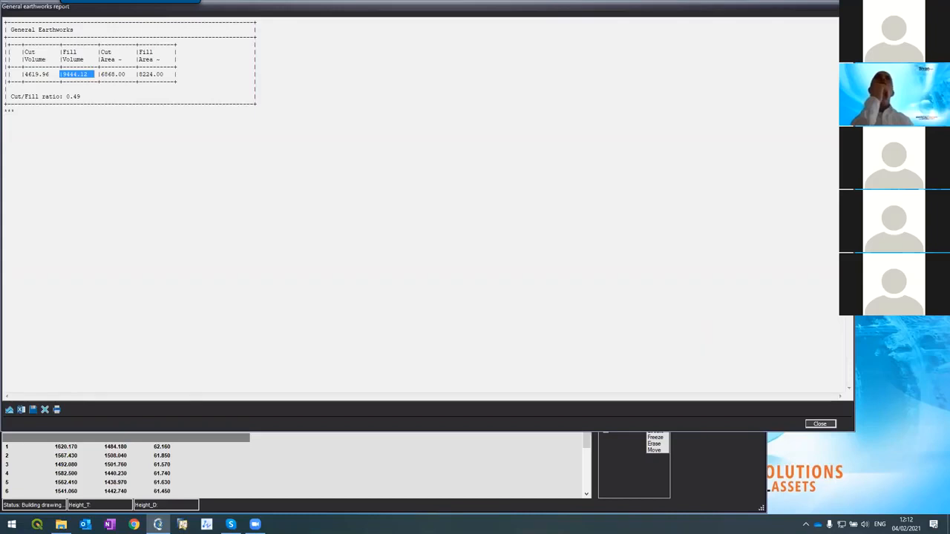
pyautogui.click(819, 423)
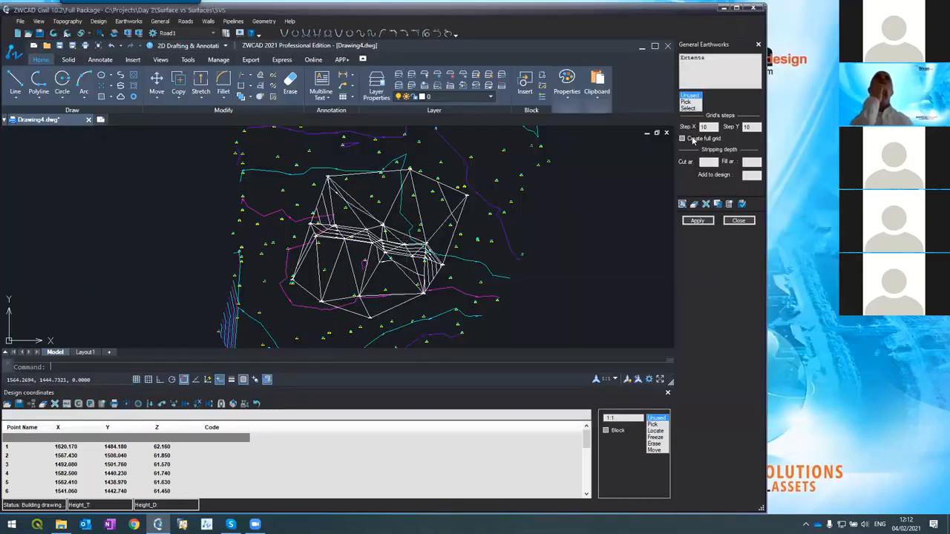
# - Create a full earthworks grid with X and Y steps of 5 and close its report
pyautogui.click(694, 140)
pyautogui.doubleClick(710, 127)
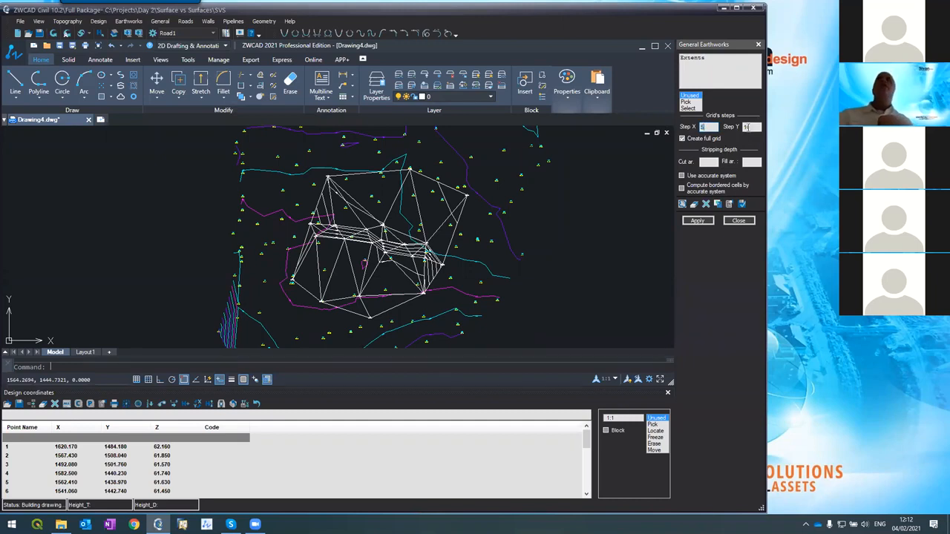
pyautogui.write('5')
pyautogui.click(693, 222)
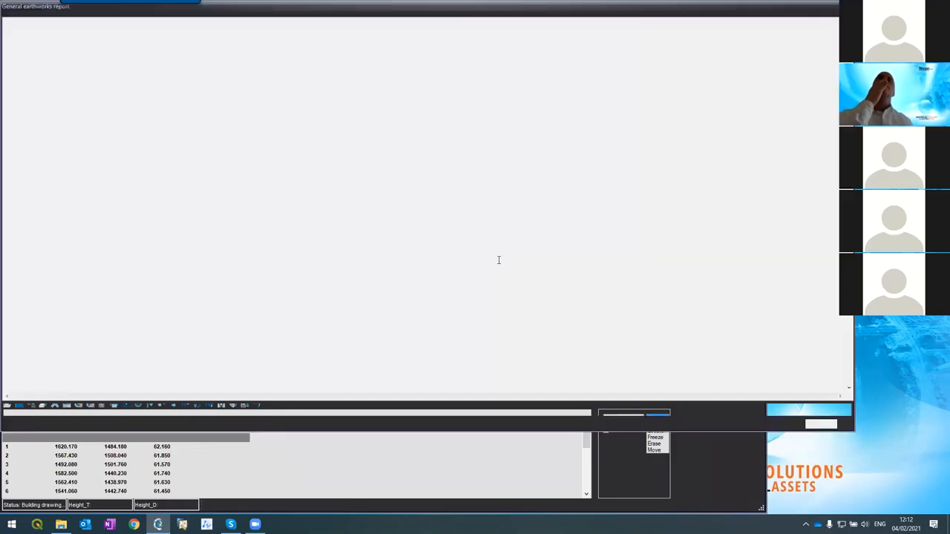
pyautogui.click(219, 217)
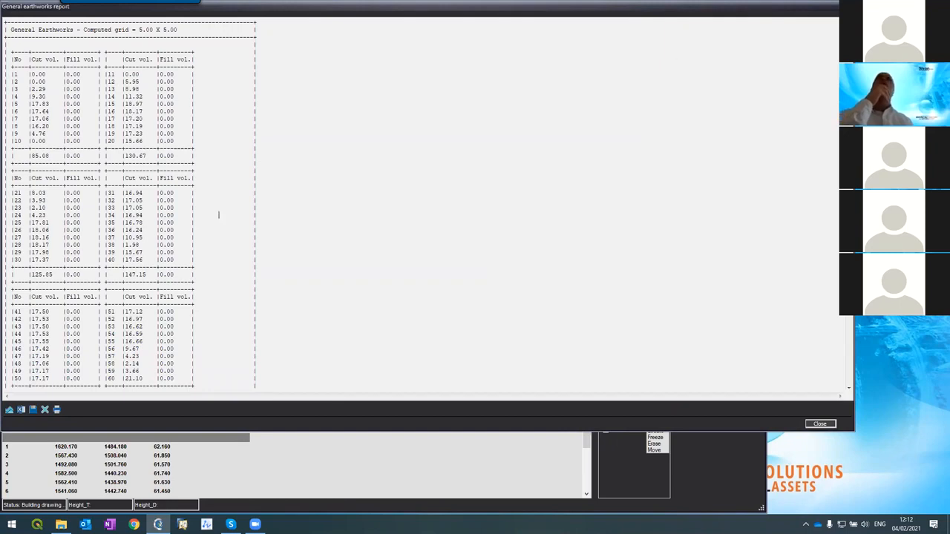
pyautogui.click(845, 6)
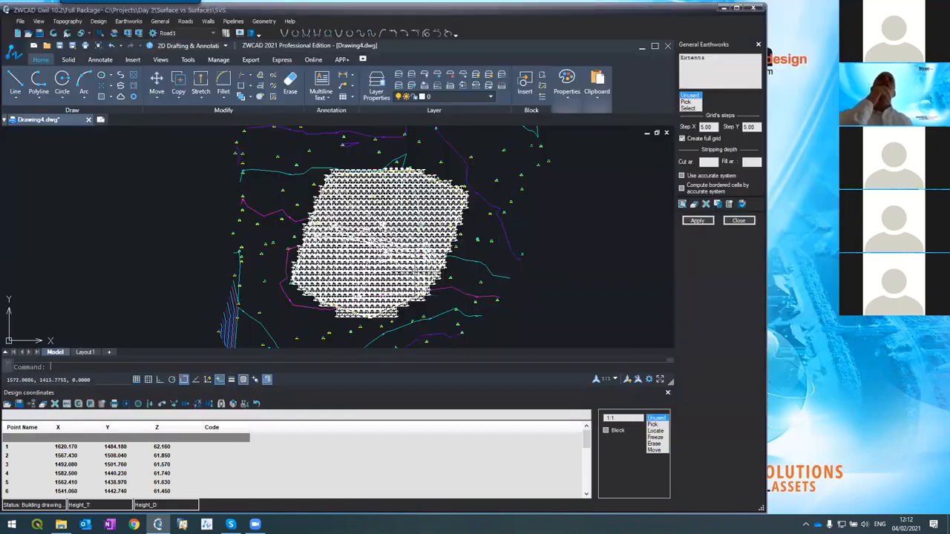
# - Set the general earthworks annotation scale to 1:150 and close the grid report
pyautogui.scroll(5, 417, 271)
pyautogui.scroll(4, 410, 252)
pyautogui.scroll(-2, 399, 163)
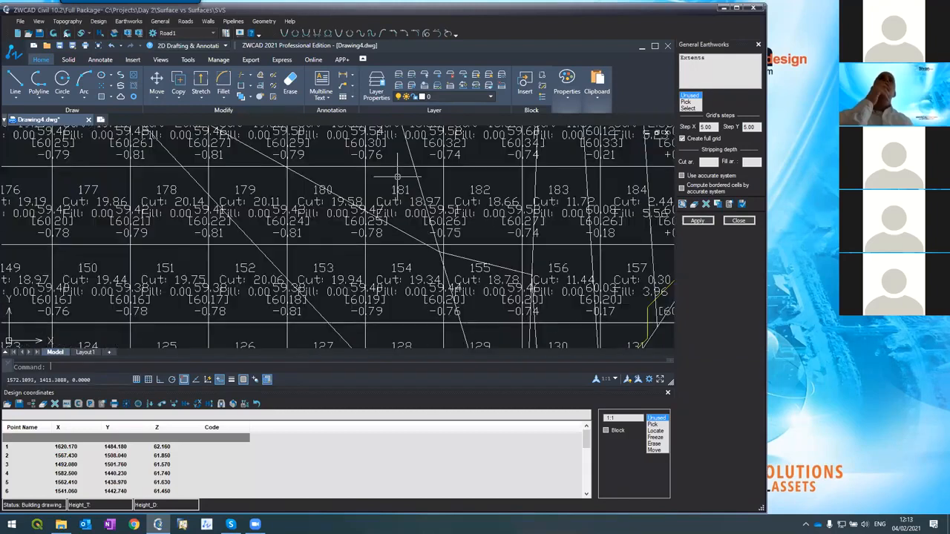
pyautogui.scroll(-3, 398, 177)
pyautogui.scroll(3, 412, 250)
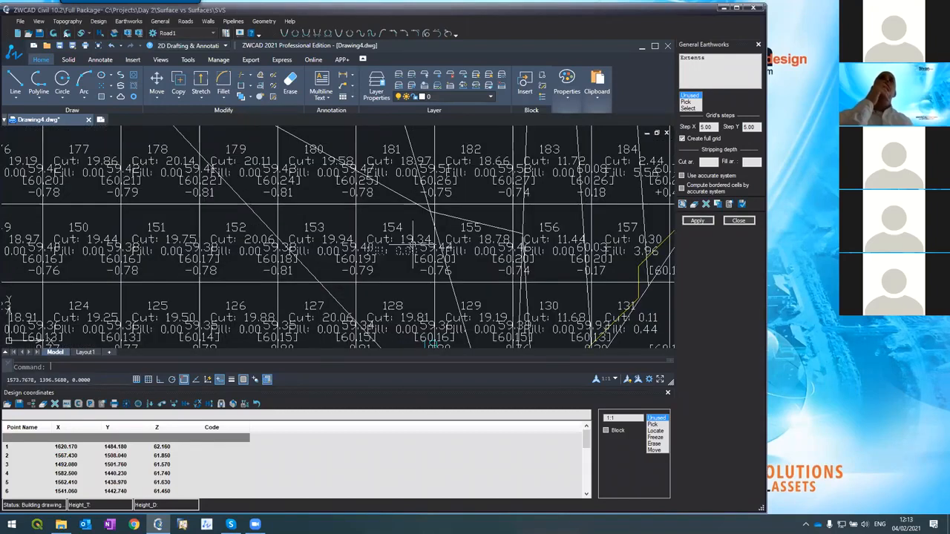
pyautogui.scroll(1, 413, 248)
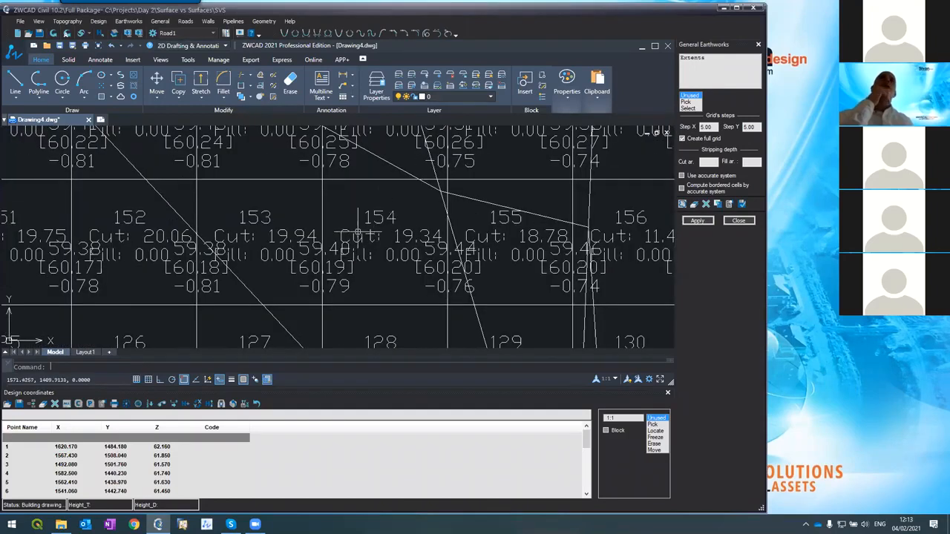
pyautogui.click(728, 204)
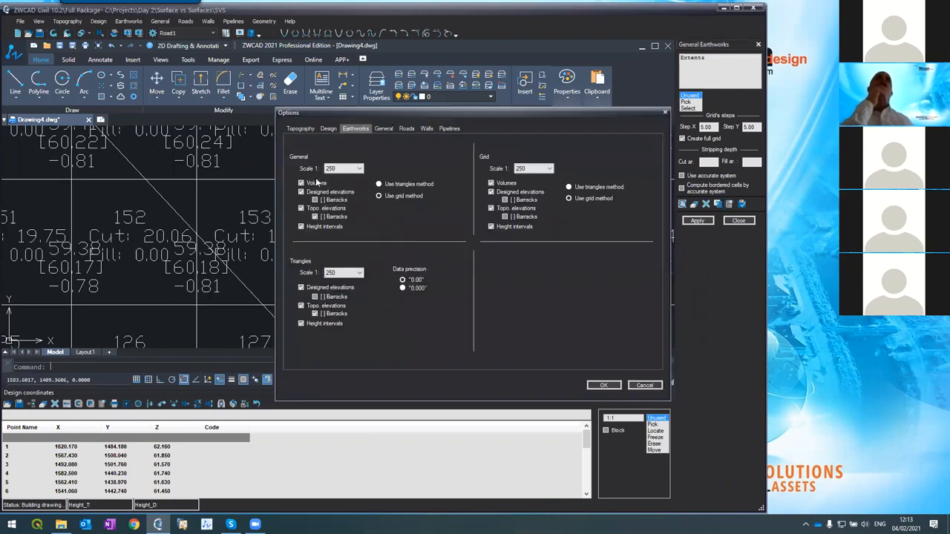
pyautogui.click(347, 171)
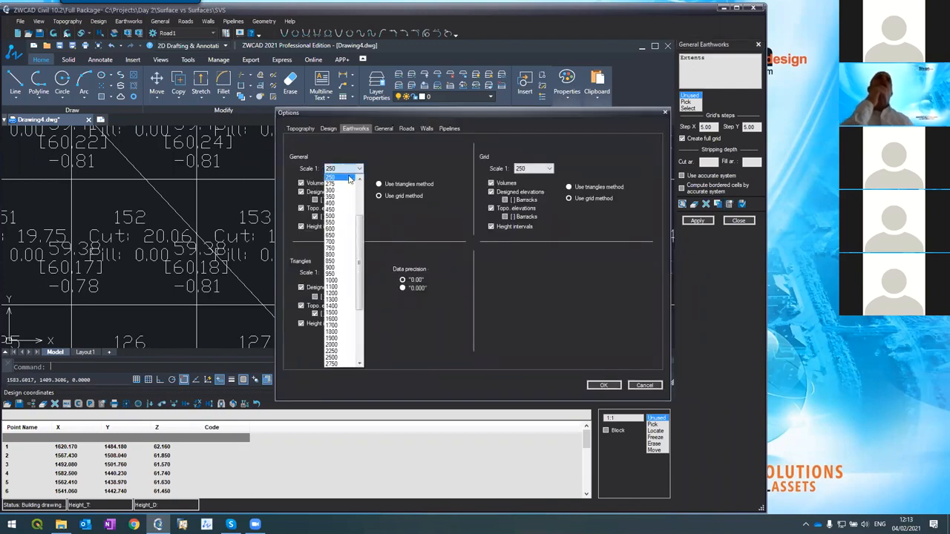
pyautogui.scroll(3, 358, 180)
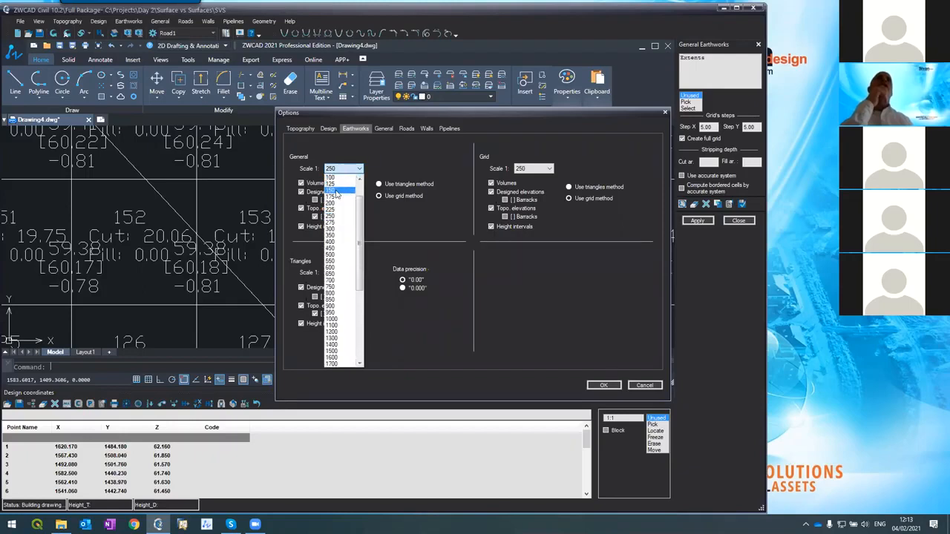
pyautogui.click(332, 183)
pyautogui.click(598, 384)
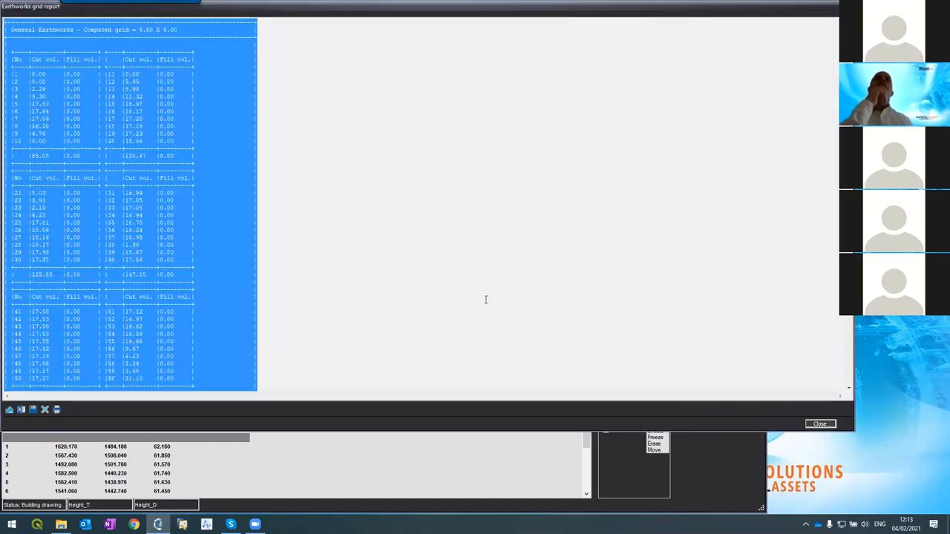
pyautogui.click(820, 424)
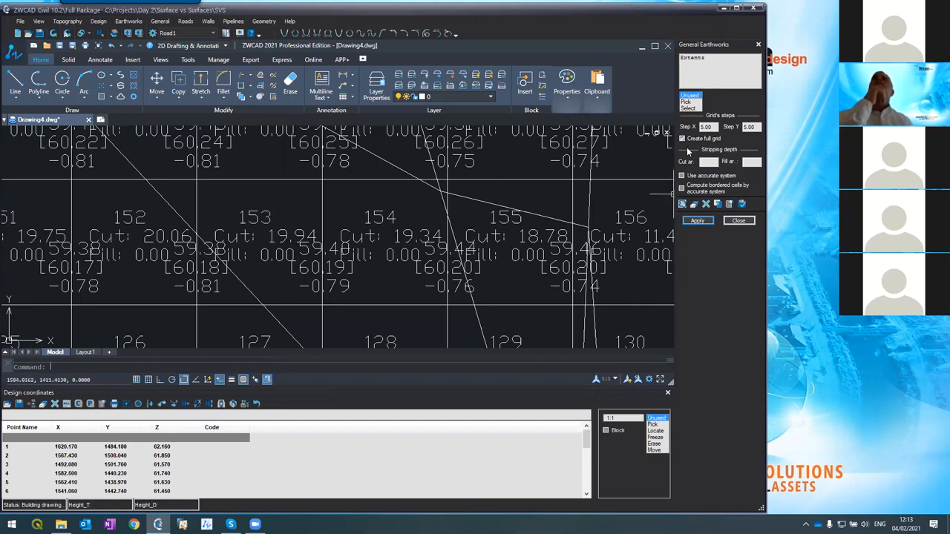
# - Recompute the full 5 by 5 general earthworks grid and inspect the cut, fill and elevation labels of its cells
pyautogui.click(696, 221)
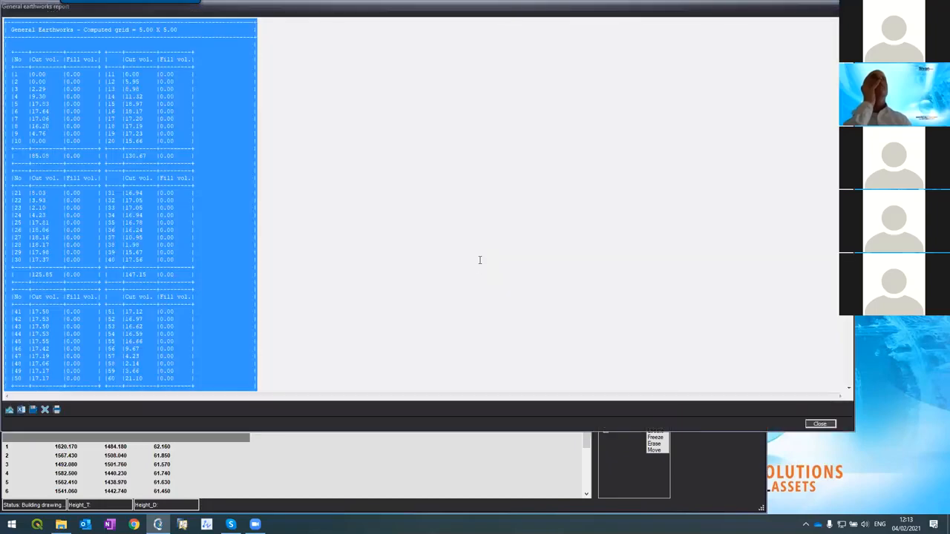
pyautogui.click(819, 424)
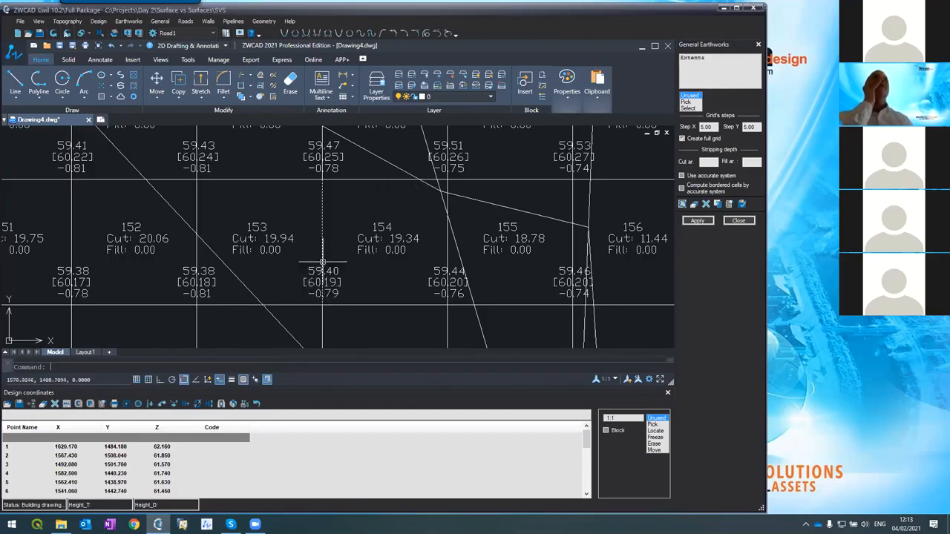
pyautogui.scroll(-6, 330, 272)
pyautogui.scroll(4, 331, 271)
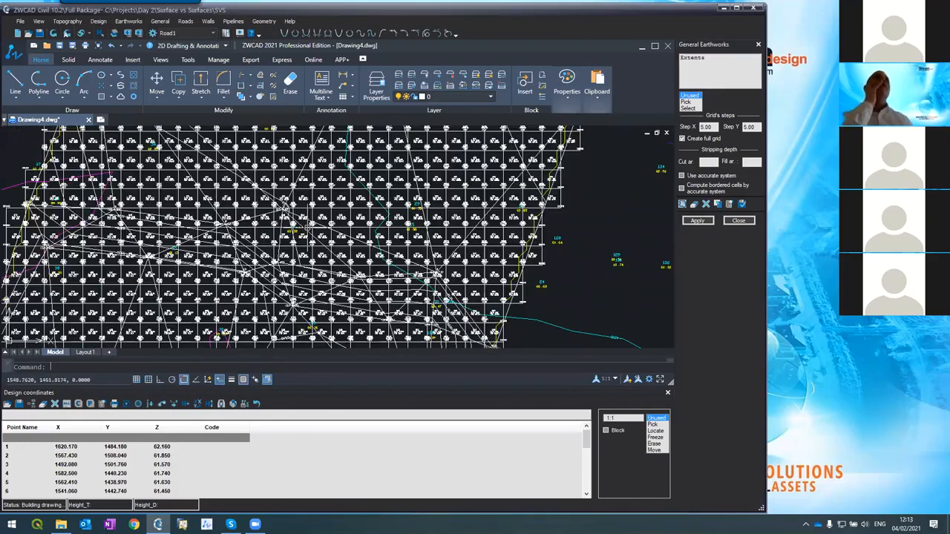
pyautogui.scroll(5, 360, 216)
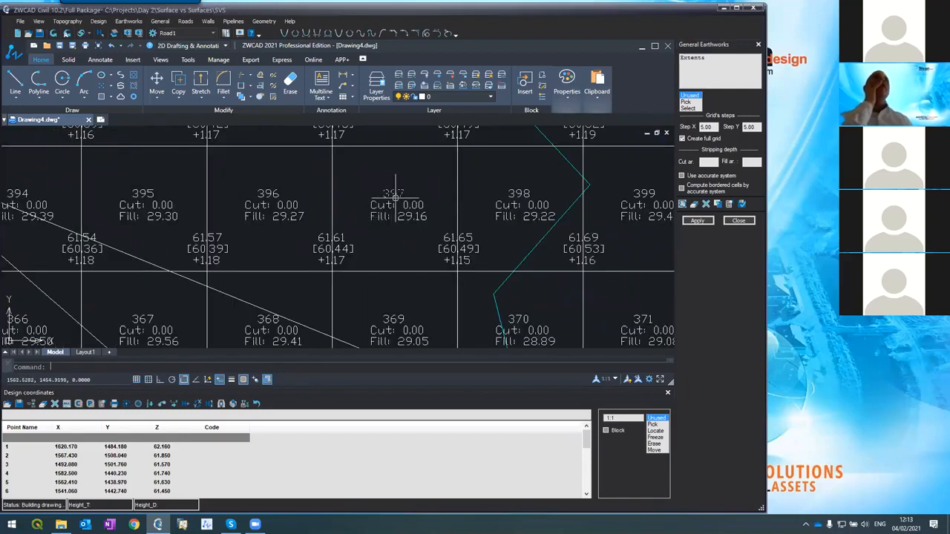
pyautogui.scroll(-6, 392, 202)
pyautogui.scroll(-4, 389, 214)
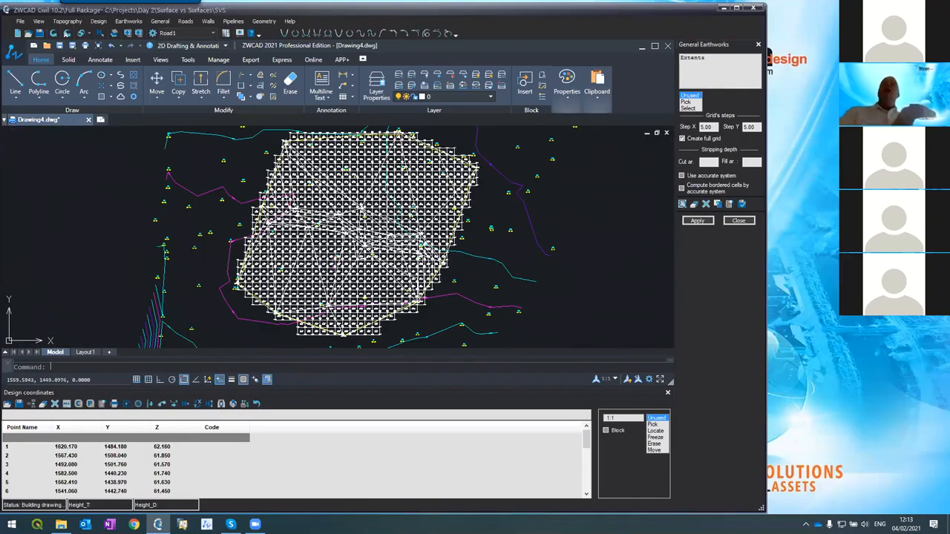